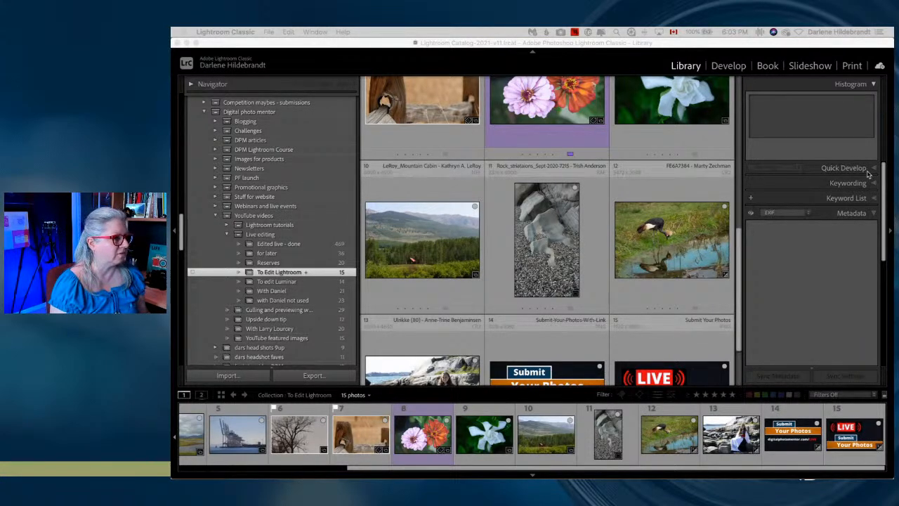
# - Open the photo of the crane beside the water for developing and show the whole image
pyautogui.click(640, 185)
pyautogui.click(644, 188)
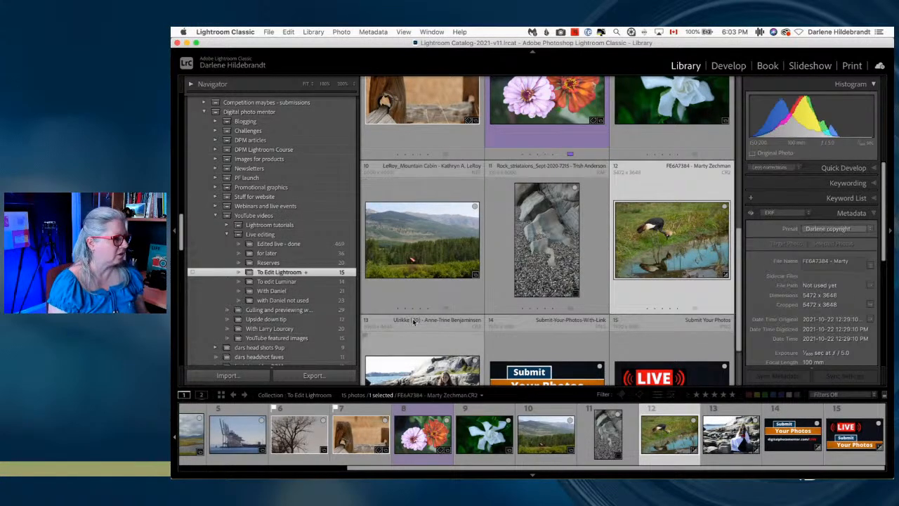
pyautogui.press('d')
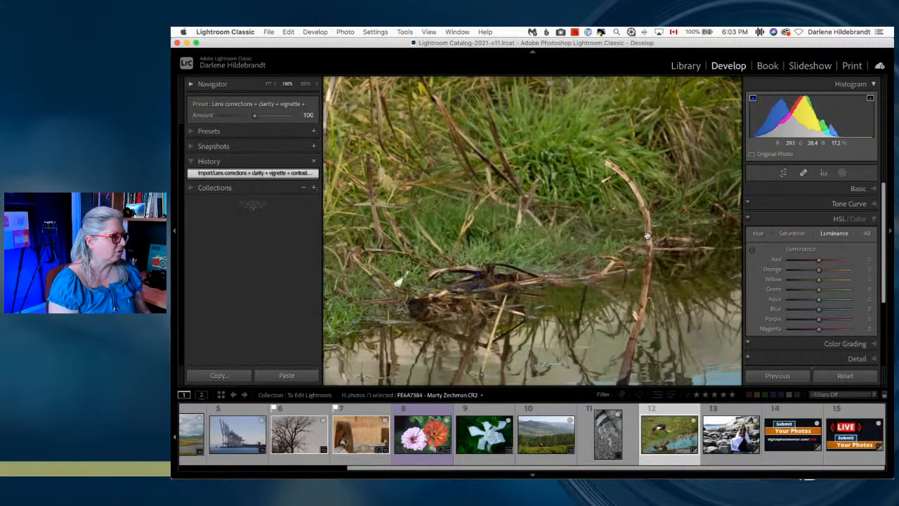
pyautogui.click(636, 234)
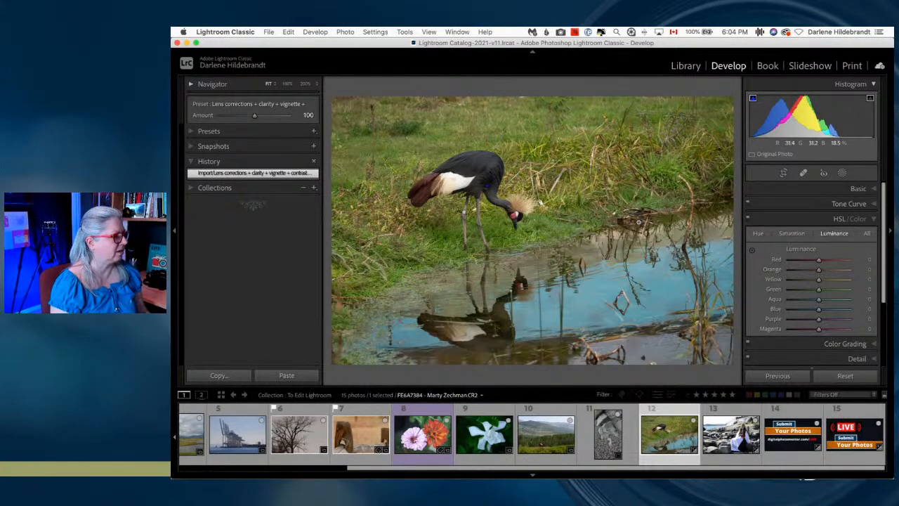
# - Expand the Basic adjustments and the Presets list, and hide the filmstrip
pyautogui.click(858, 189)
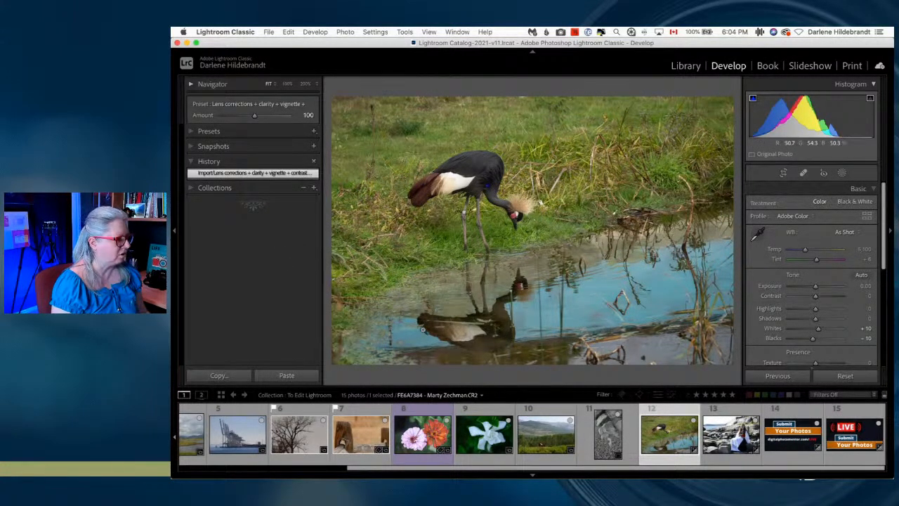
pyautogui.click(531, 475)
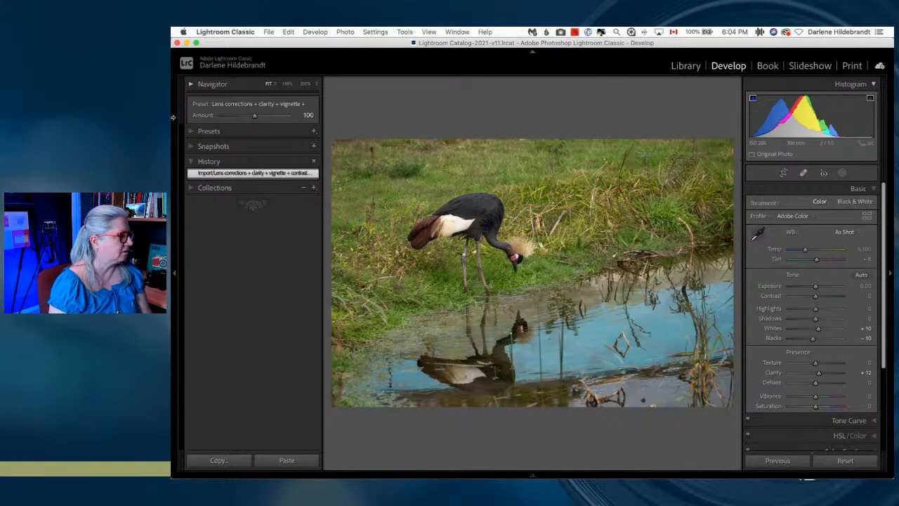
pyautogui.click(191, 131)
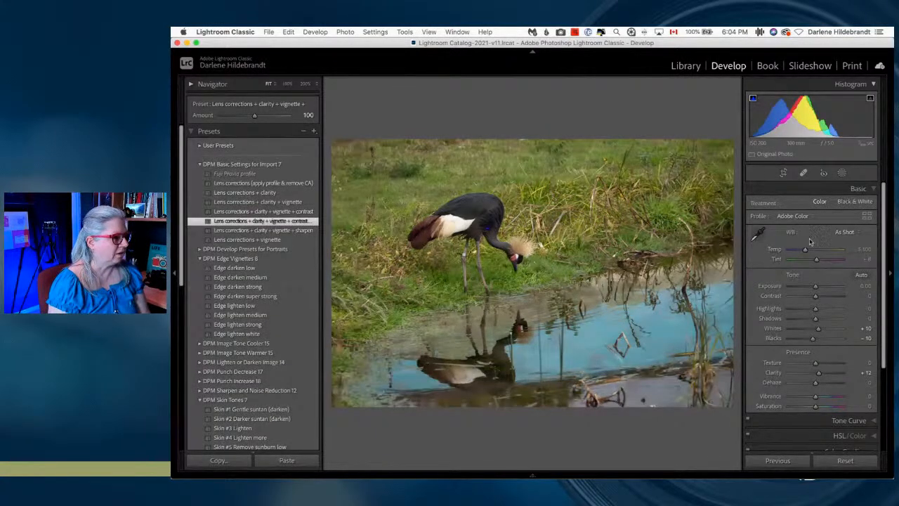
# - Examine the photo's Basic, Detail, Calibration and Lens Corrections settings, ending back at the Basic adjustments
pyautogui.scroll(-3, 798, 239)
pyautogui.scroll(-2, 798, 239)
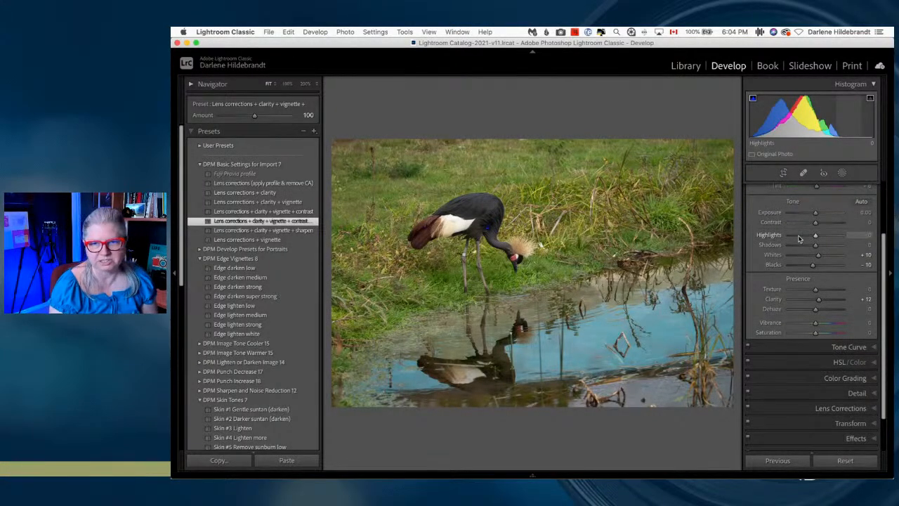
pyautogui.scroll(2, 799, 239)
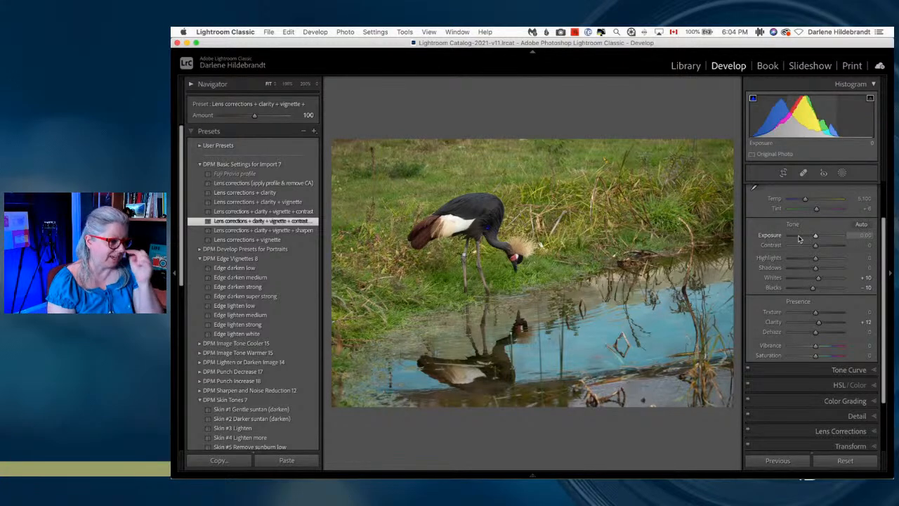
pyautogui.scroll(4, 799, 239)
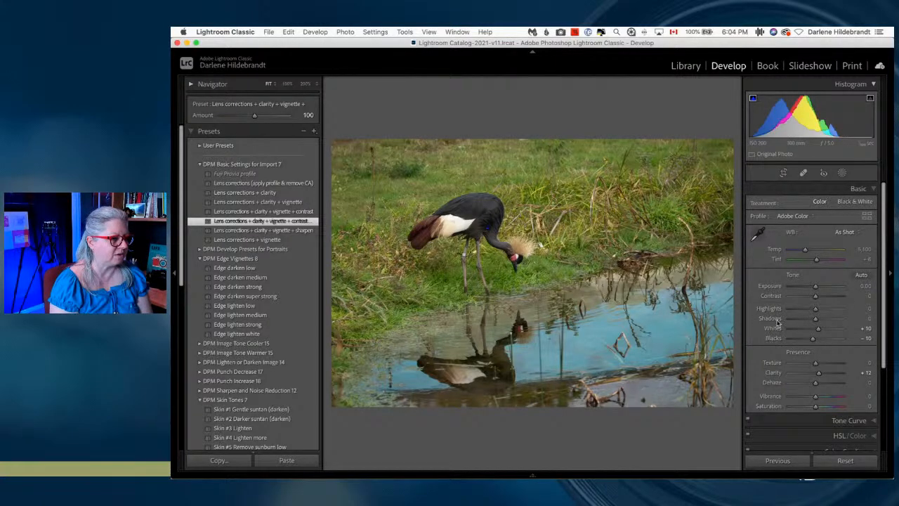
pyautogui.scroll(-4, 776, 326)
pyautogui.scroll(-3, 780, 330)
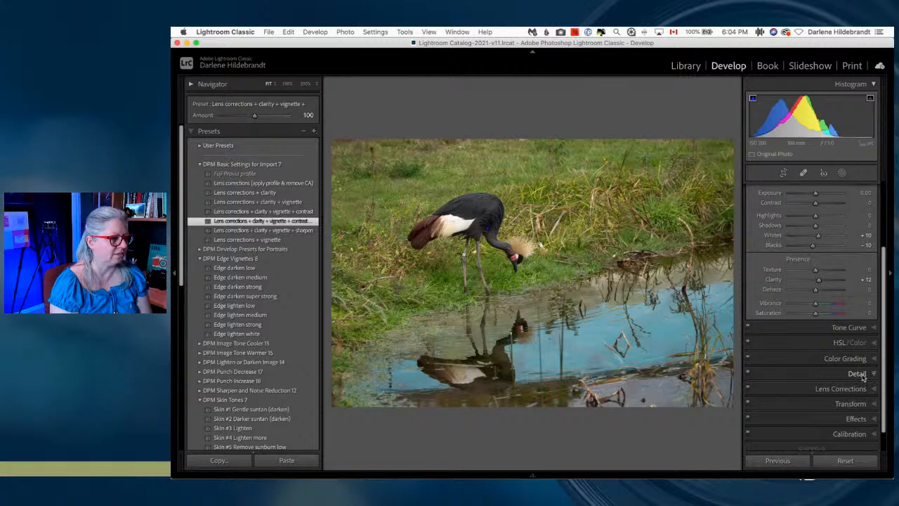
pyautogui.click(861, 374)
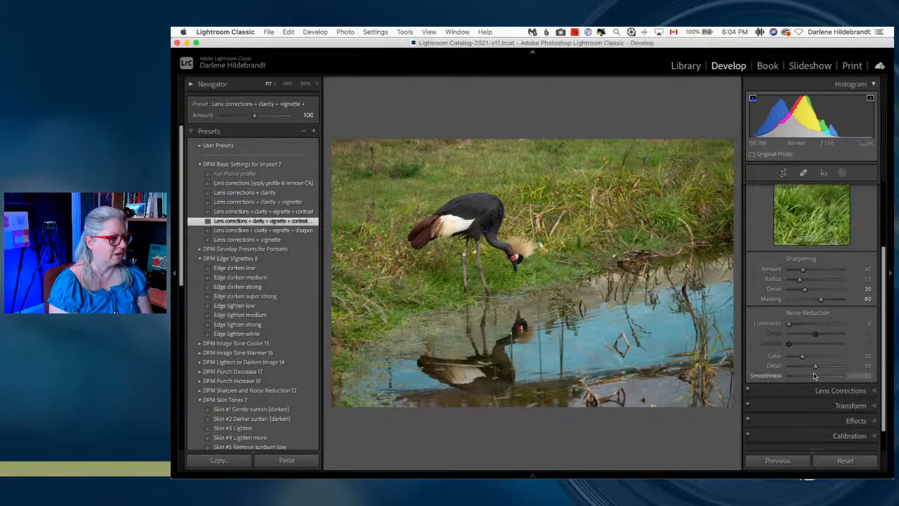
pyautogui.scroll(-2, 815, 383)
pyautogui.click(849, 413)
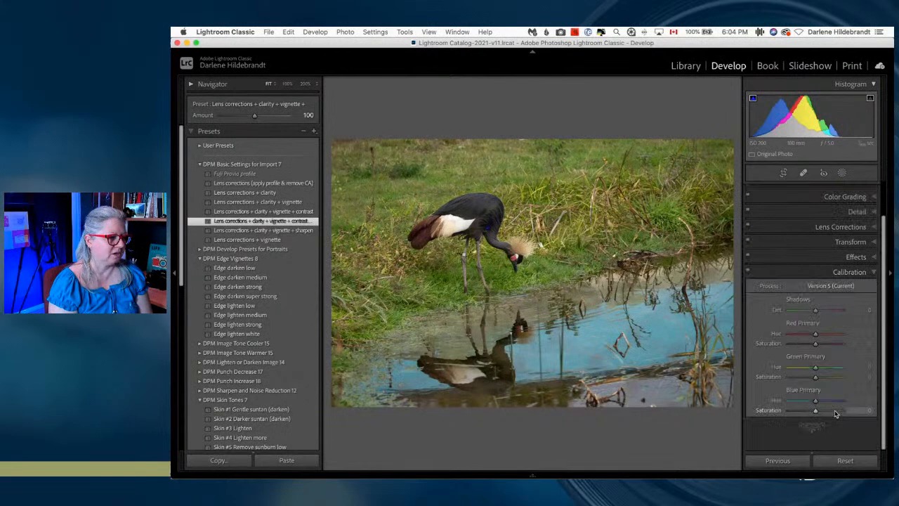
pyautogui.click(846, 226)
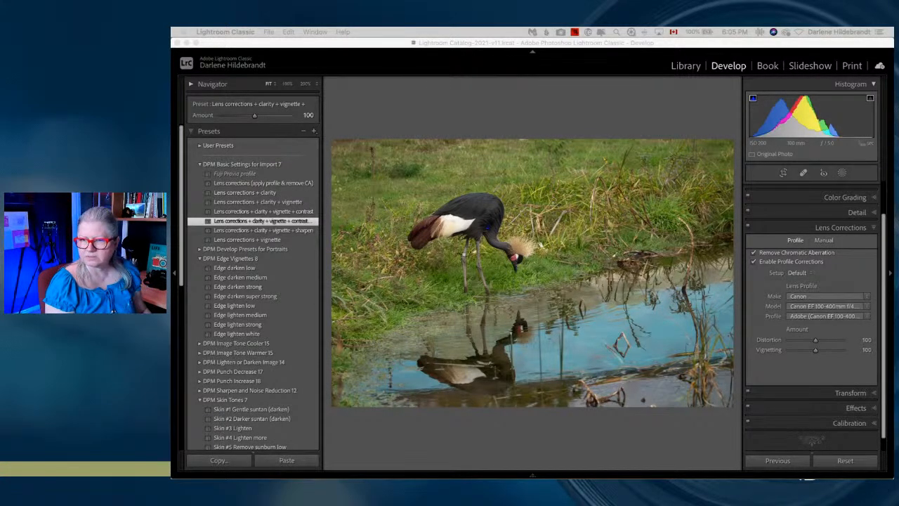
pyautogui.click(696, 123)
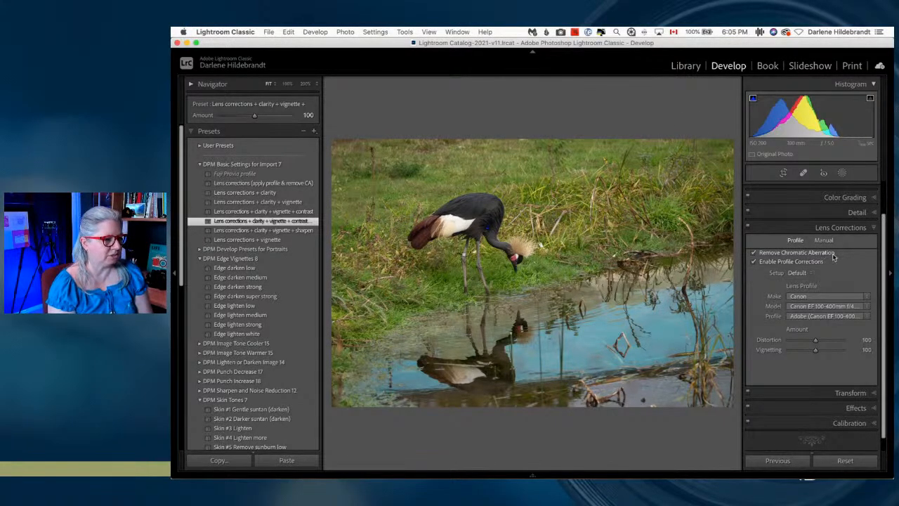
pyautogui.scroll(2, 837, 260)
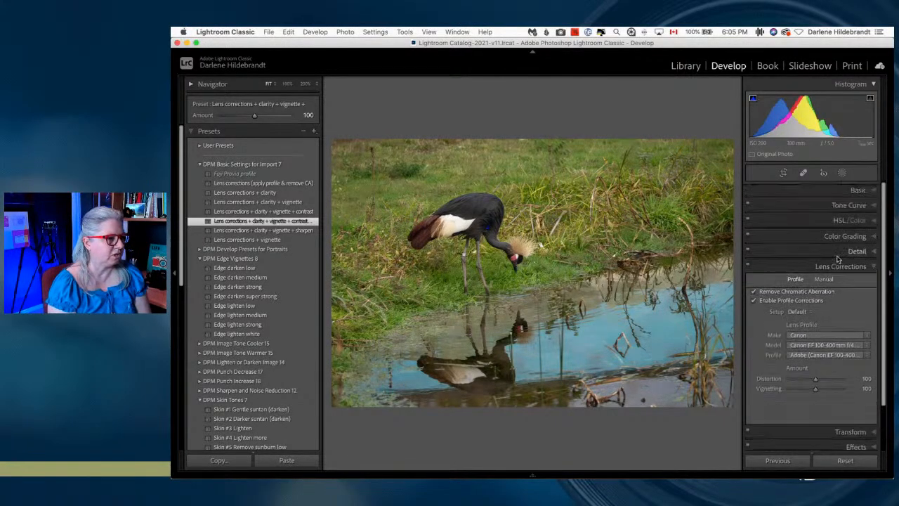
pyautogui.click(858, 188)
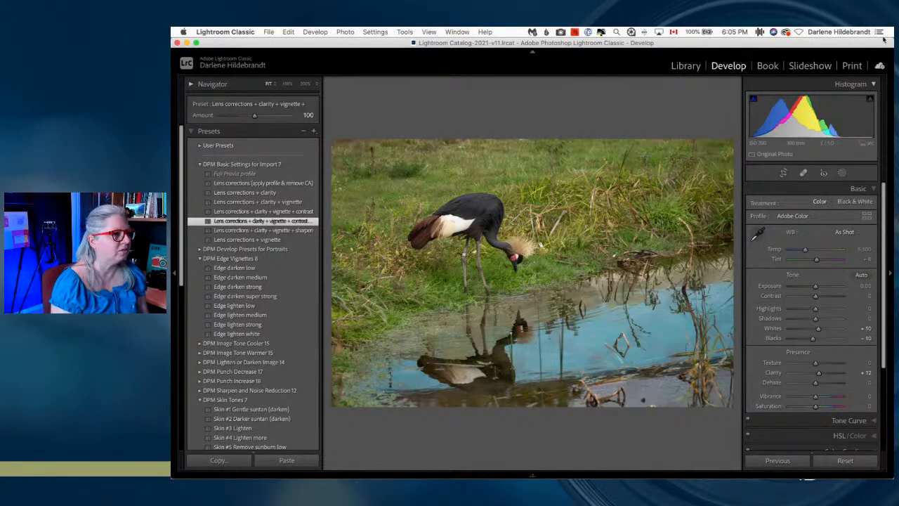
# - Launch Bartender 3 through the system search
pyautogui.press('super+space')
pyautogui.write('b')
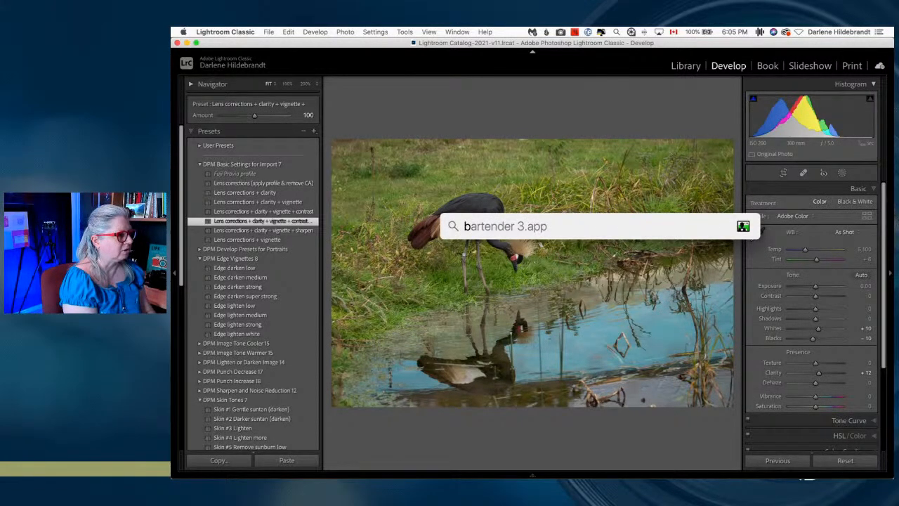
pyautogui.press('Return')
# - Launch the cursor highlighting app through the system search and turn on Show Cursor Highlight
pyautogui.press('super+space')
pyautogui.write('ur')
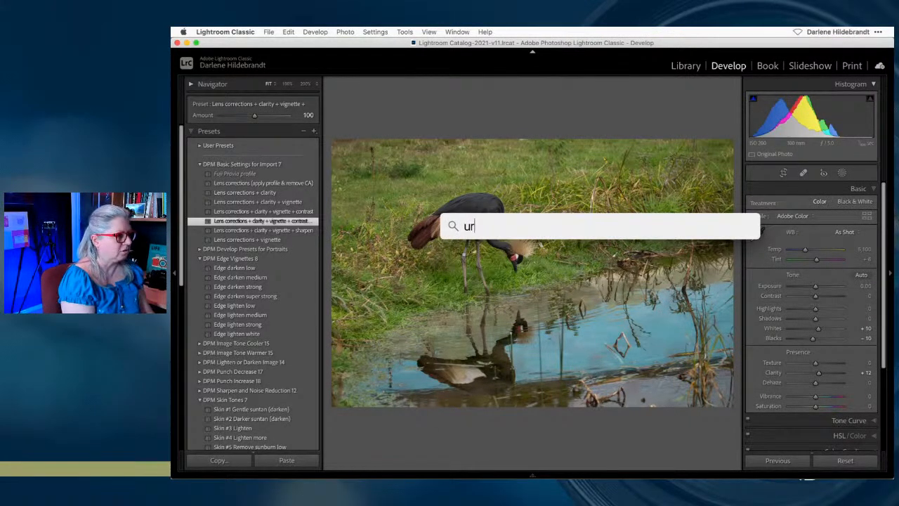
pyautogui.press('BackSpace')
pyautogui.press('BackSpace')
pyautogui.write('cur')
pyautogui.press('Return')
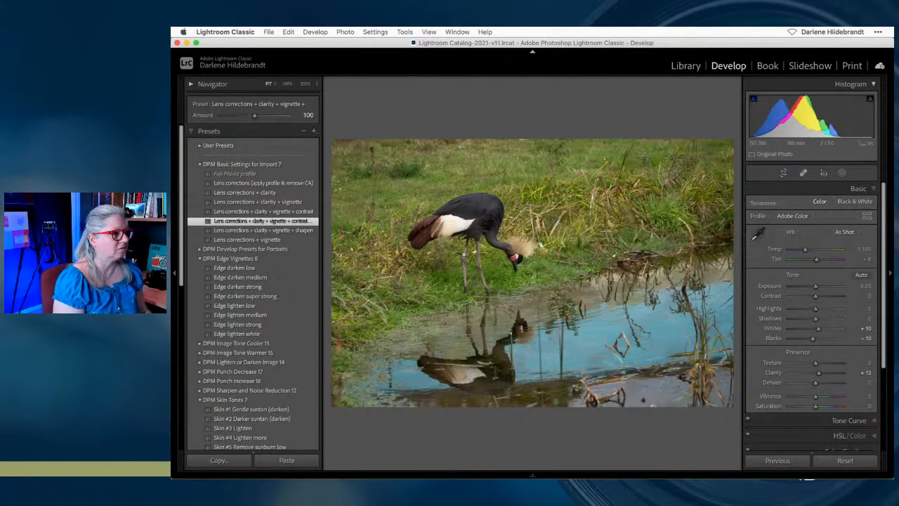
pyautogui.click(865, 32)
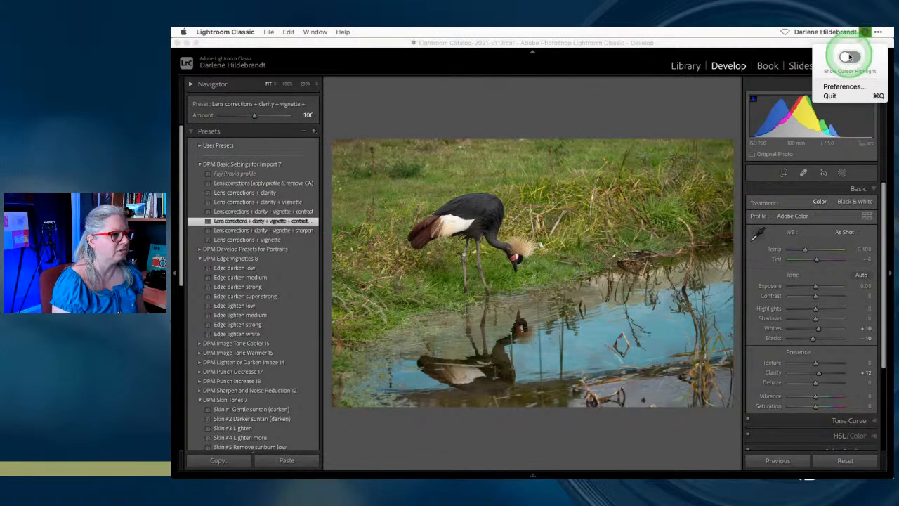
pyautogui.click(849, 59)
# - Browse the Camera Matching profiles and compare Landscape, Portrait, Neutral, Standard and Faithful on the crane photo
pyautogui.click(836, 216)
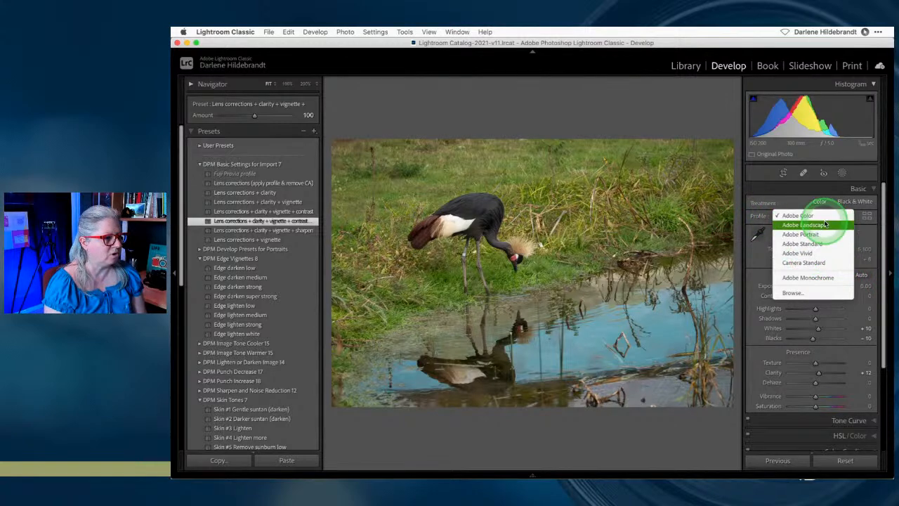
pyautogui.click(865, 217)
pyautogui.click(866, 218)
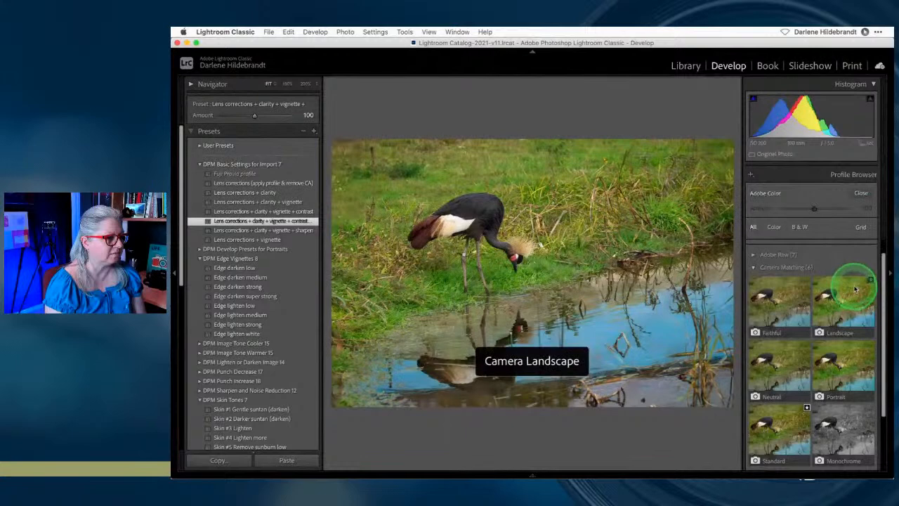
pyautogui.scroll(-2, 829, 256)
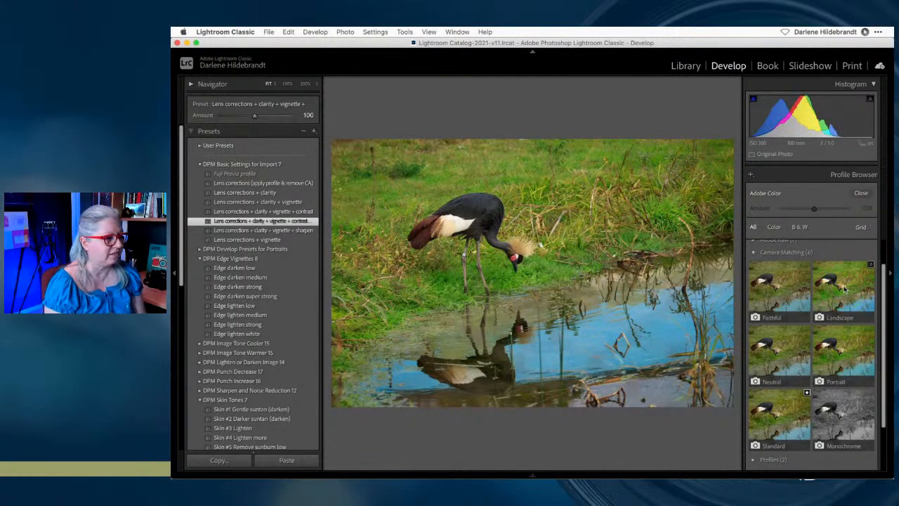
pyautogui.click(845, 352)
pyautogui.click(798, 349)
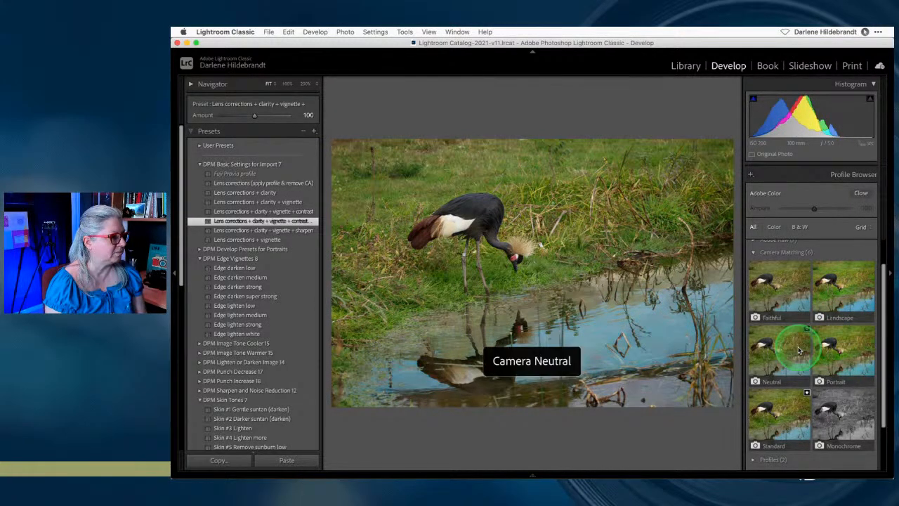
pyautogui.click(789, 406)
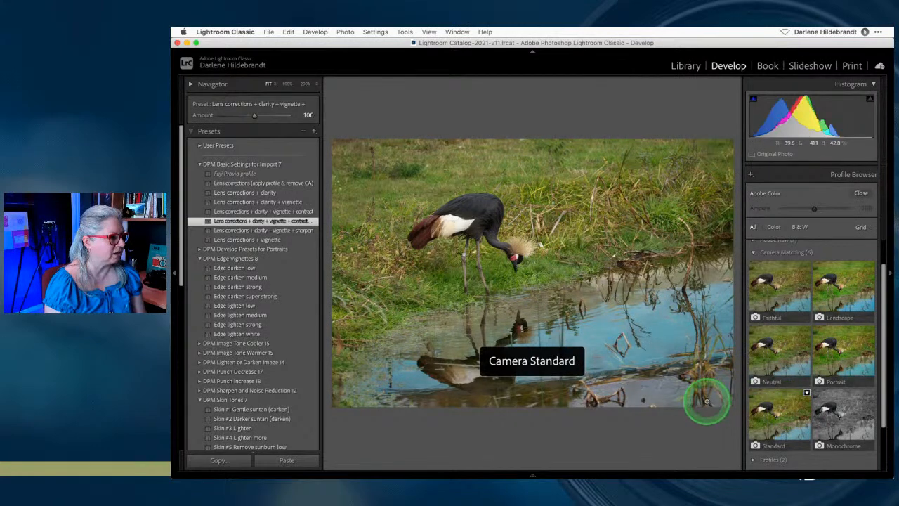
pyautogui.click(785, 349)
pyautogui.click(780, 288)
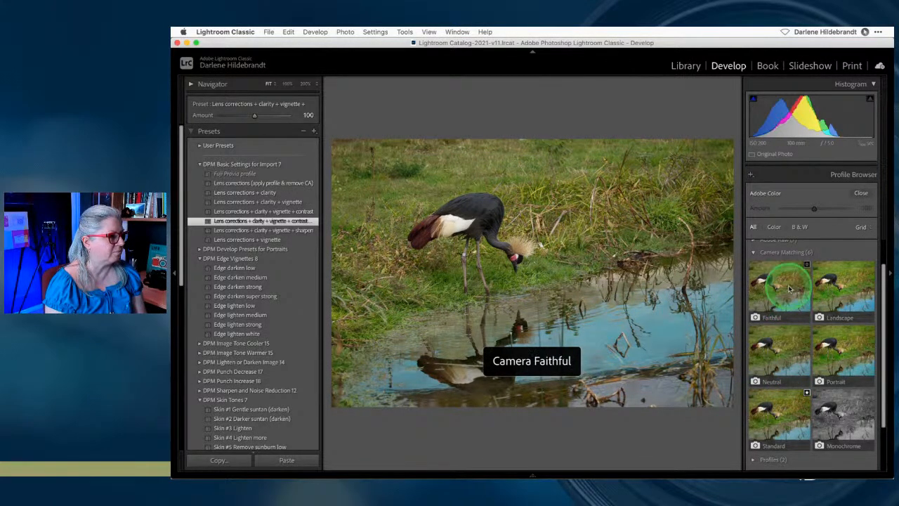
pyautogui.click(846, 289)
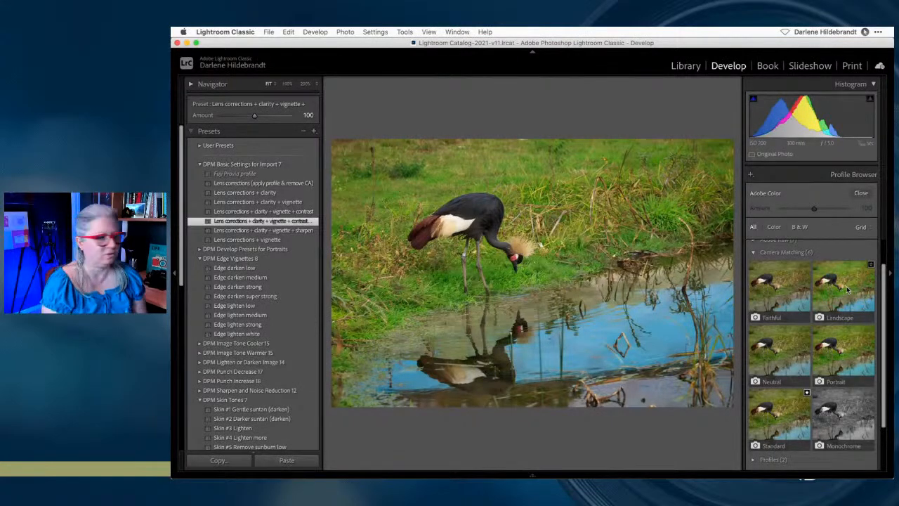
pyautogui.click(781, 413)
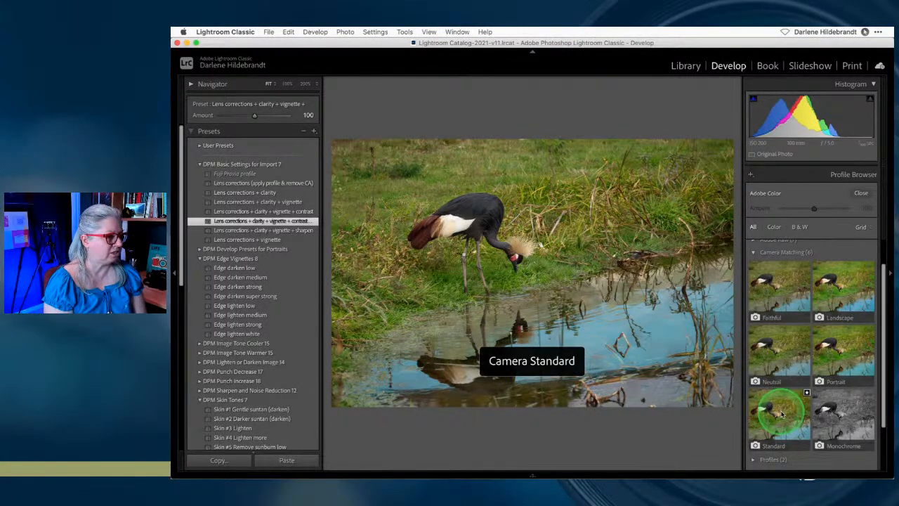
pyautogui.click(844, 342)
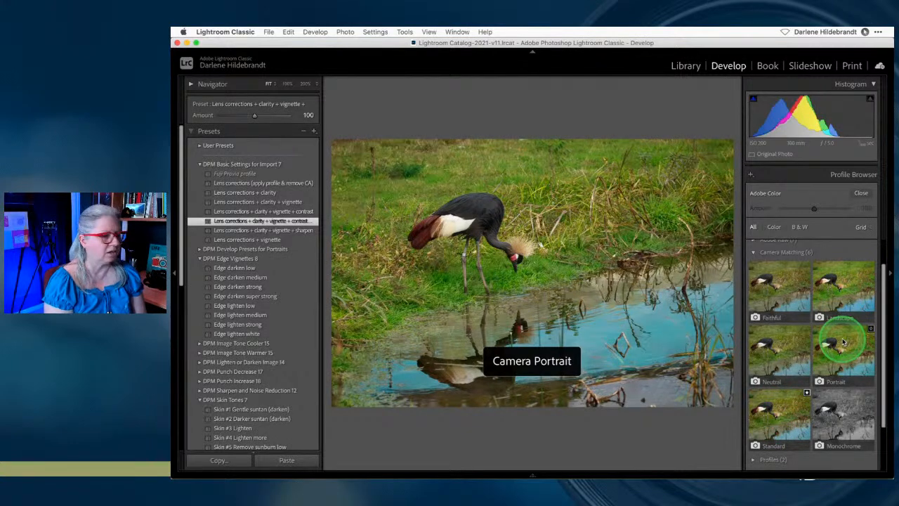
pyautogui.click(841, 293)
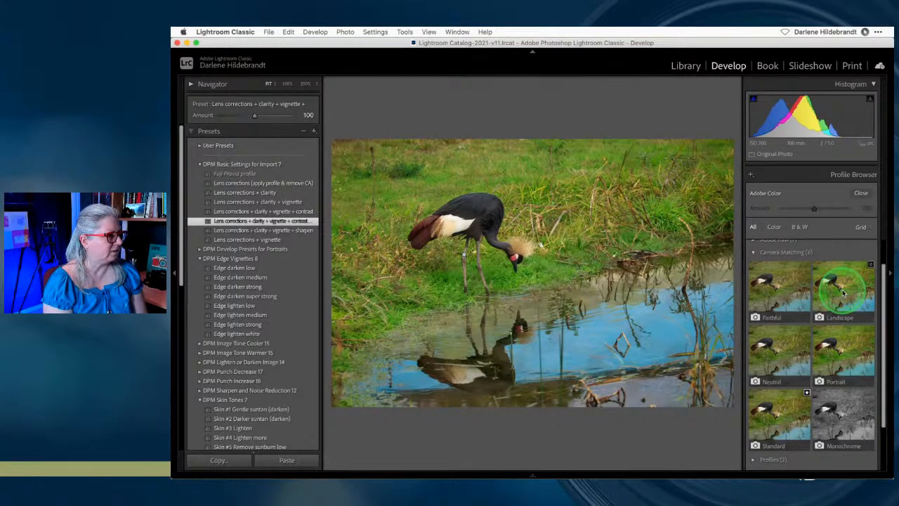
# - Apply the Camera Standard profile to the crane photo and close the Profile Browser
pyautogui.click(768, 406)
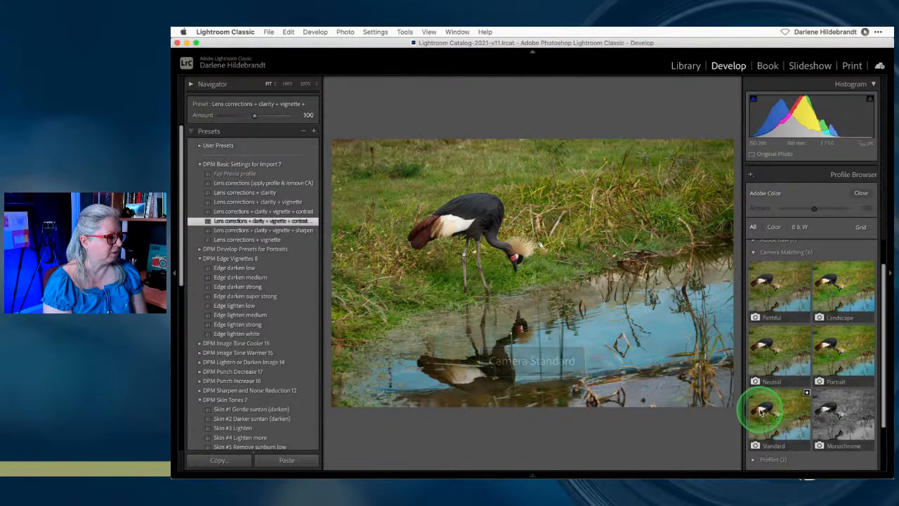
pyautogui.click(778, 412)
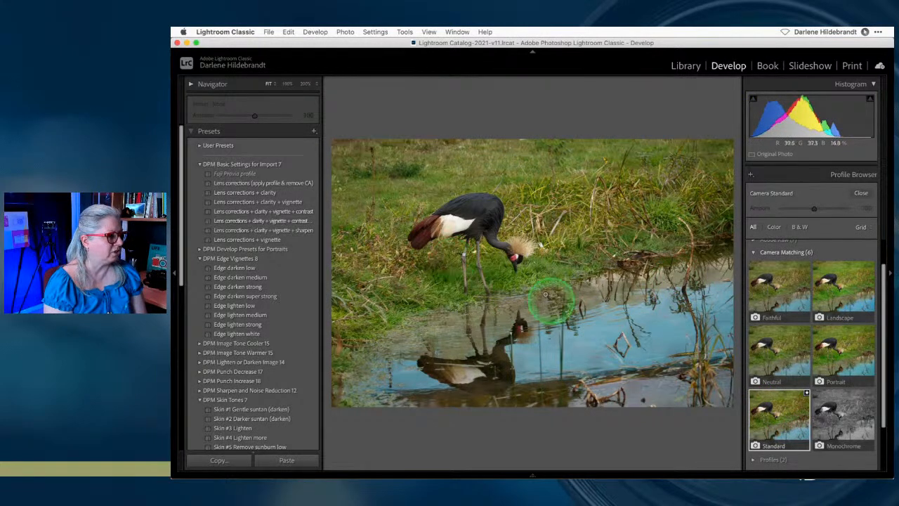
pyautogui.click(861, 194)
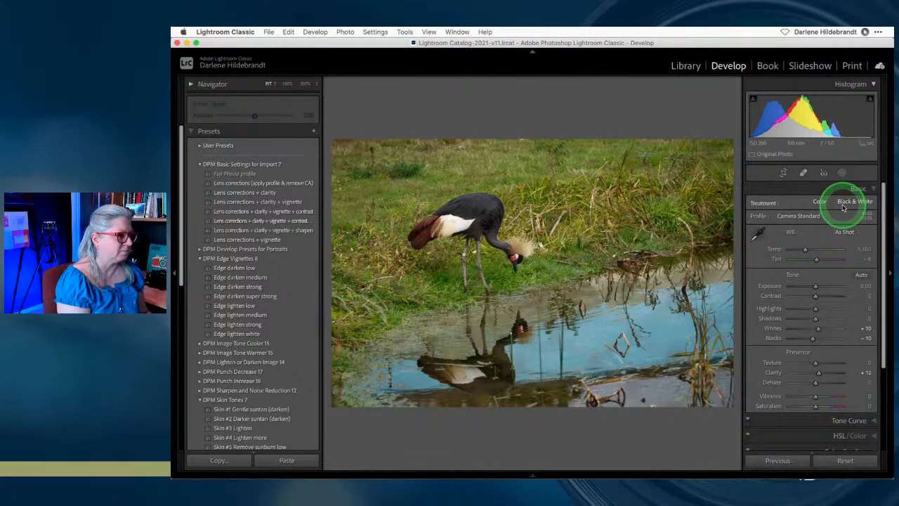
# - Rotate the crane photo 180 degrees and hide all side panels to view it upside down at a larger size
pyautogui.press('super+bracketright')
pyautogui.press('super+bracketright')
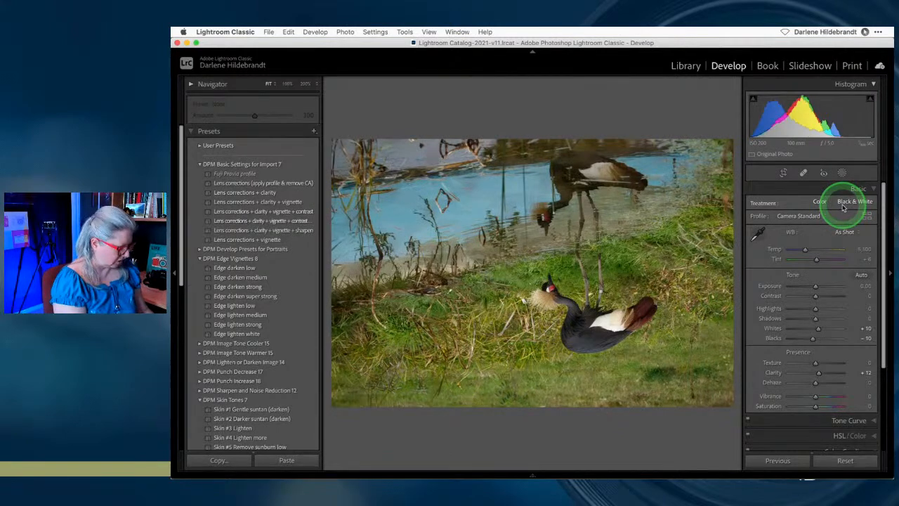
pyautogui.hotkey('shift', 'Tab')
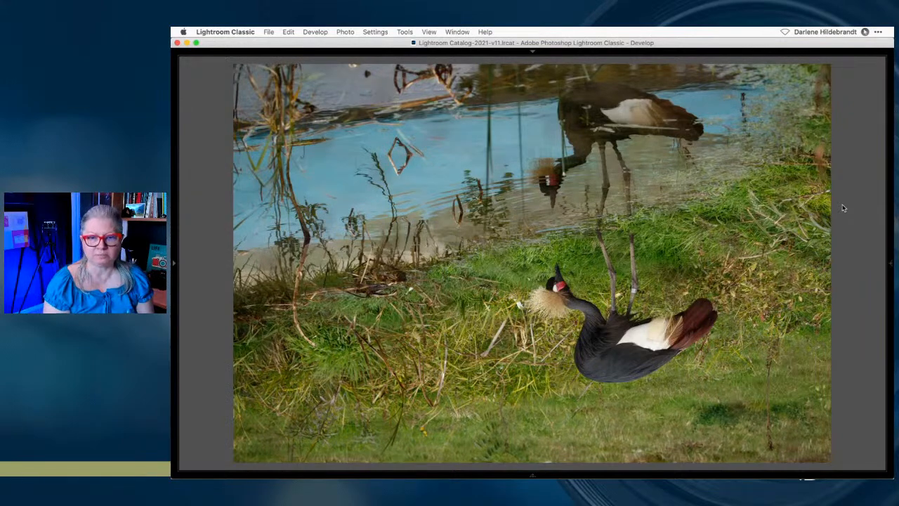
# - Hide the filmstrip, rotate the crane photo back upright and show the side panels again
pyautogui.press('super+e')
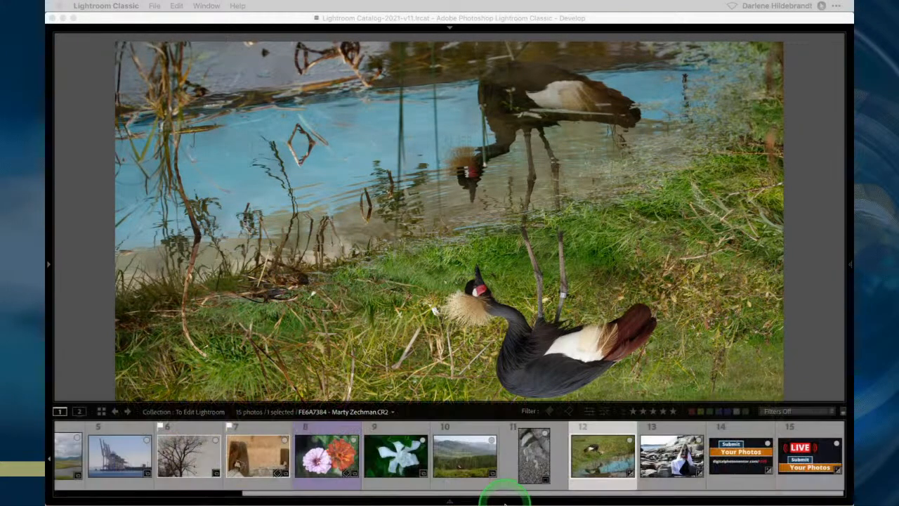
pyautogui.click(502, 501)
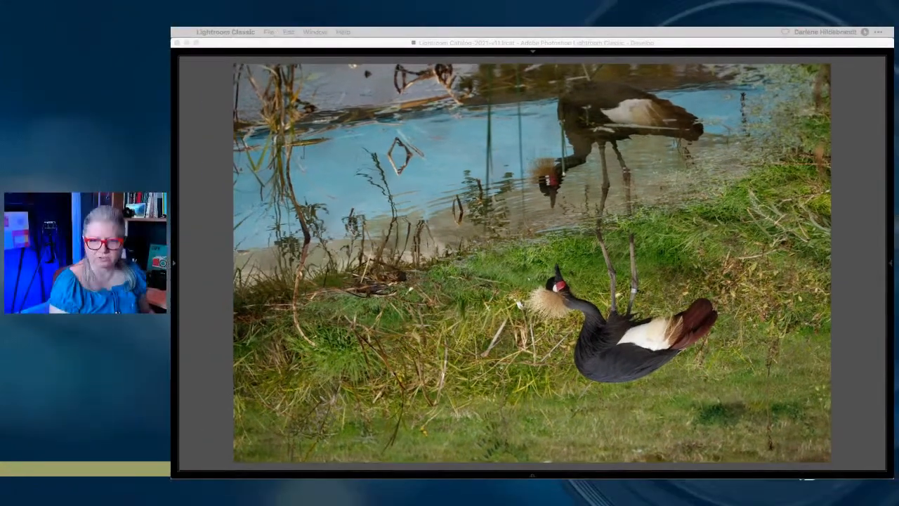
pyautogui.click(847, 224)
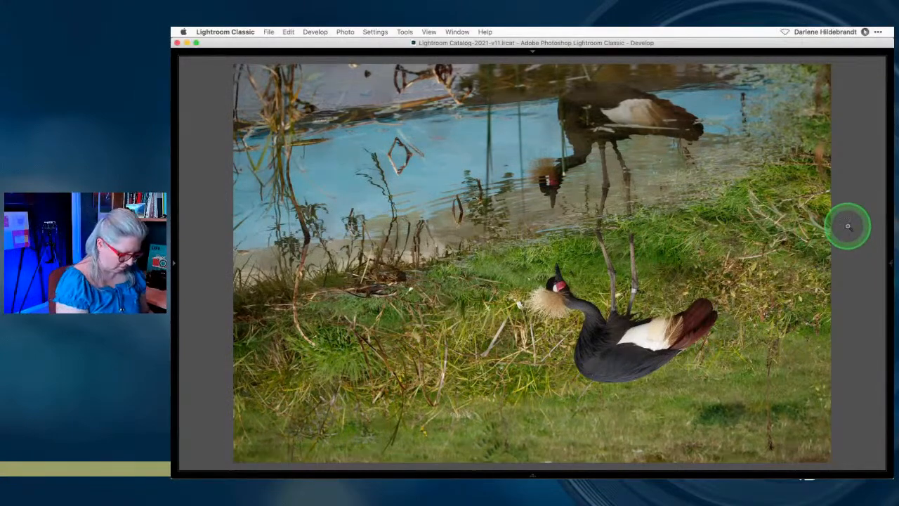
pyautogui.press('super+bracketright')
pyautogui.press('super+bracketright')
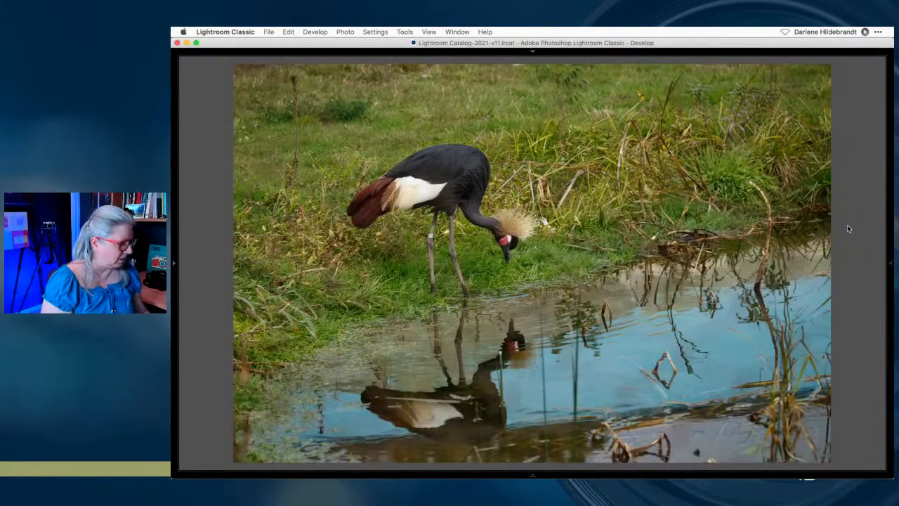
pyautogui.press('Tab')
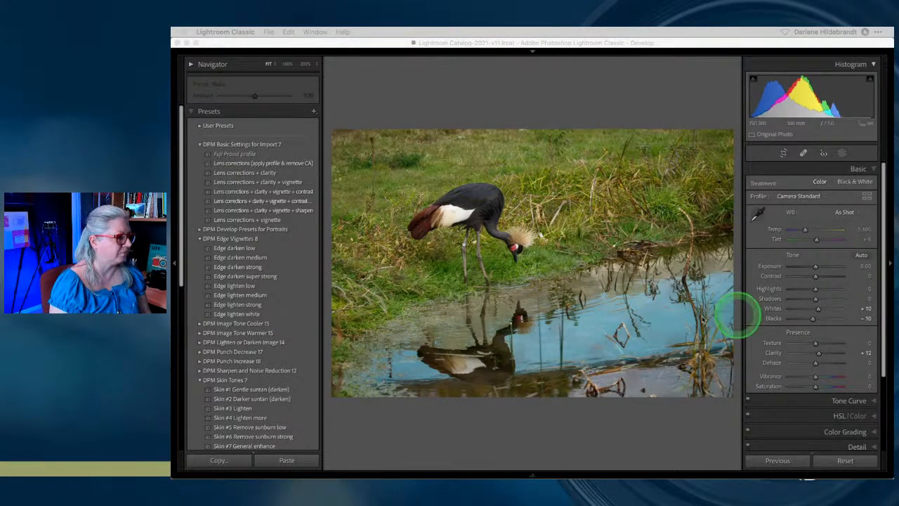
pyautogui.click(658, 438)
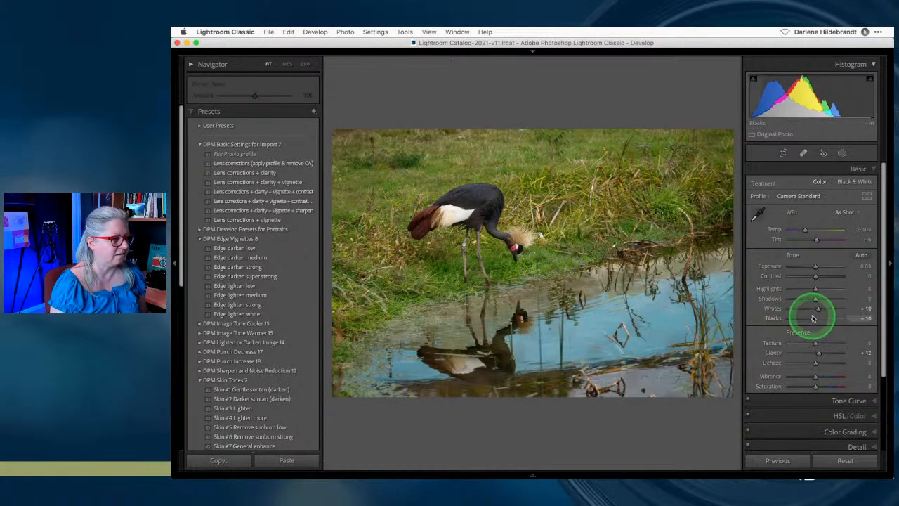
# - Auto-set Whites to +34 and Blacks to -32, and compare the photo with its Before view
pyautogui.keyDown('shift'); pyautogui.doubleClick(772, 308); pyautogui.keyUp('shift')
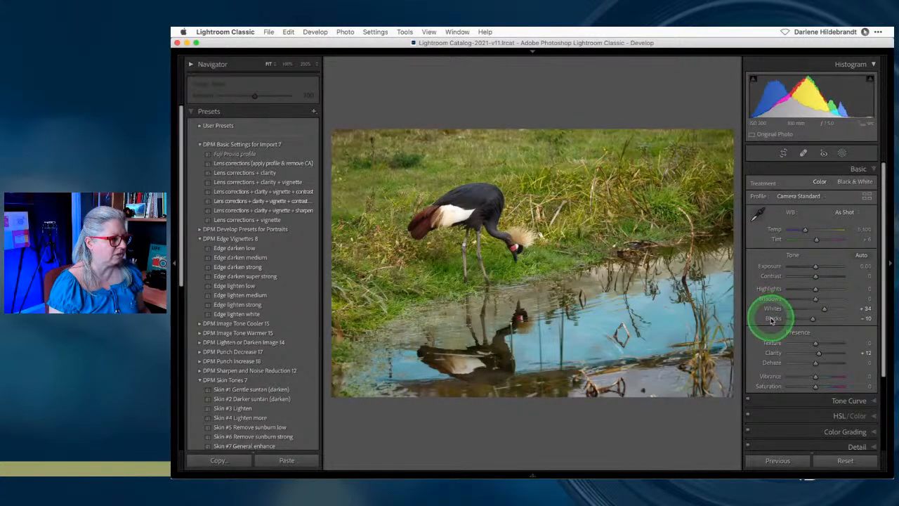
pyautogui.keyDown('shift'); pyautogui.doubleClick(773, 318); pyautogui.keyUp('shift')
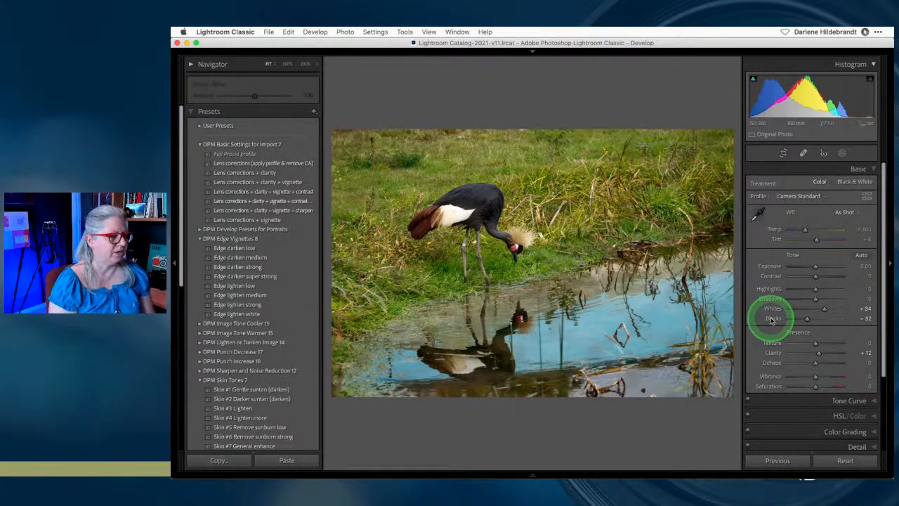
pyautogui.click(771, 320)
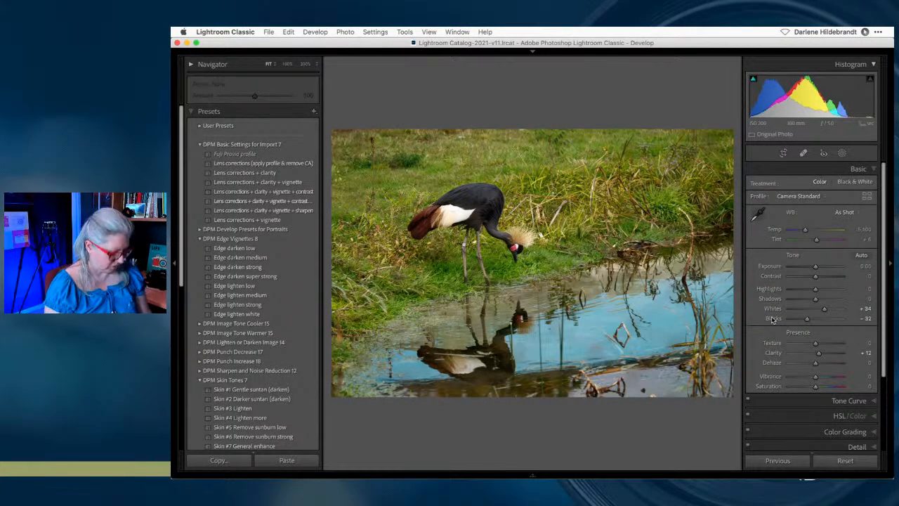
pyautogui.press('\\')
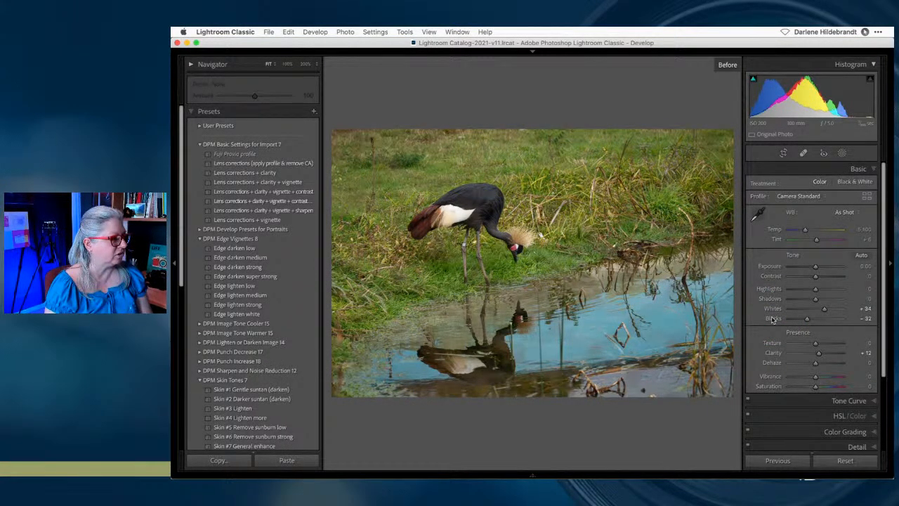
pyautogui.press('\\')
# - Reset all develop settings and copy the Reset Settings history step to the Before version
pyautogui.click(836, 461)
pyautogui.scroll(-5, 232, 197)
pyautogui.scroll(-3, 231, 199)
pyautogui.click(198, 392)
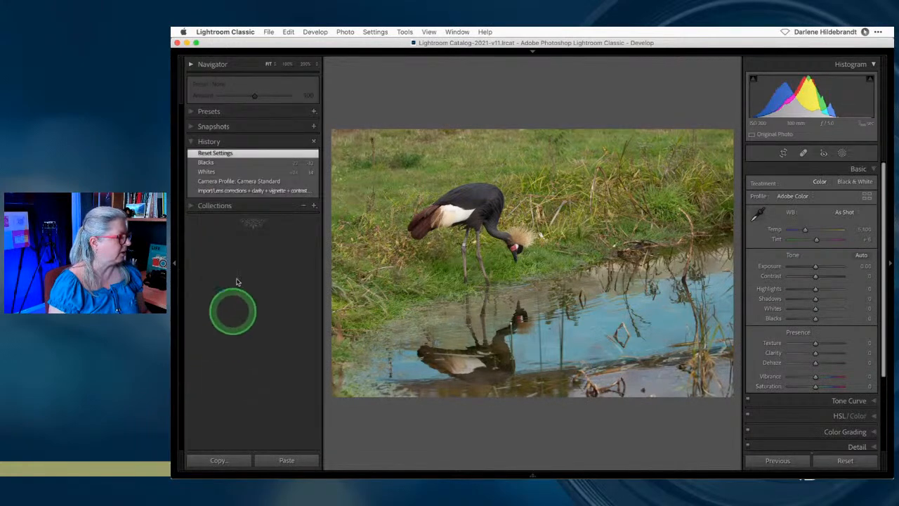
pyautogui.rightClick(257, 154)
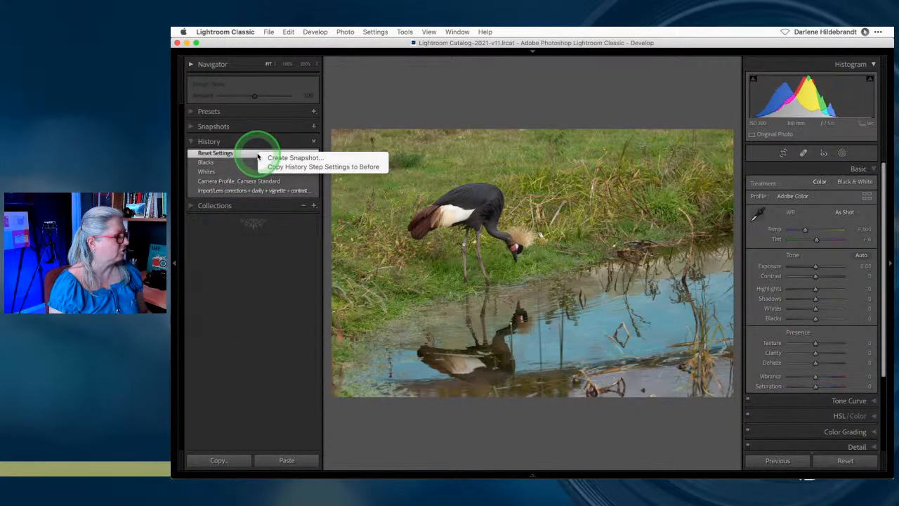
pyautogui.click(283, 169)
# - Return to the Blacks history step, reopen the presets list and compare the edit with the new Before view
pyautogui.click(208, 163)
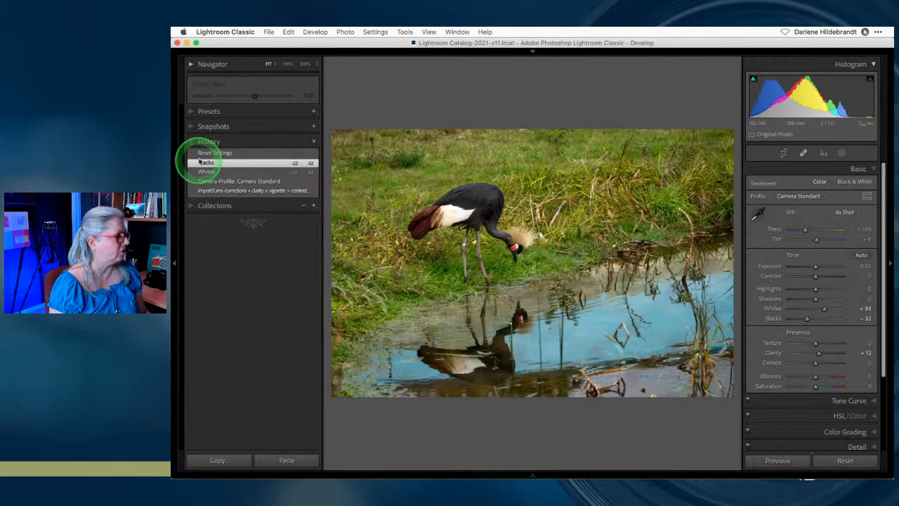
pyautogui.click(195, 111)
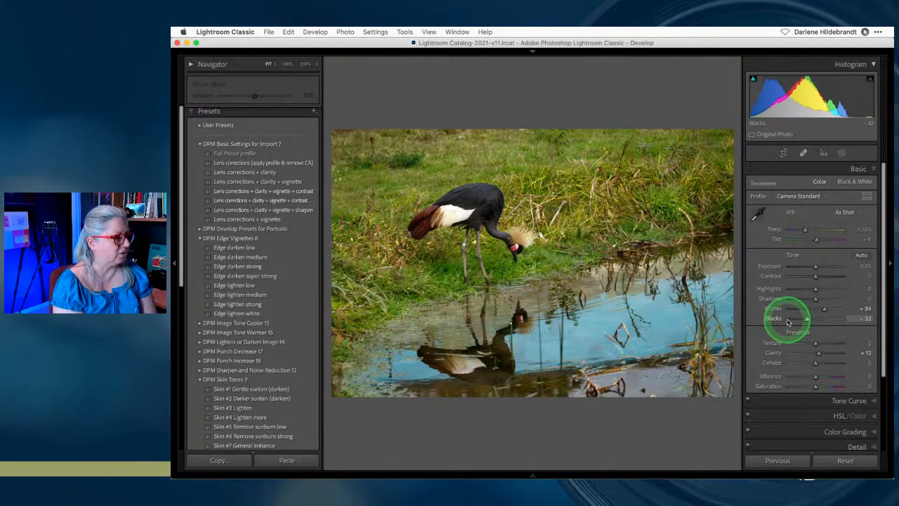
pyautogui.press('\\')
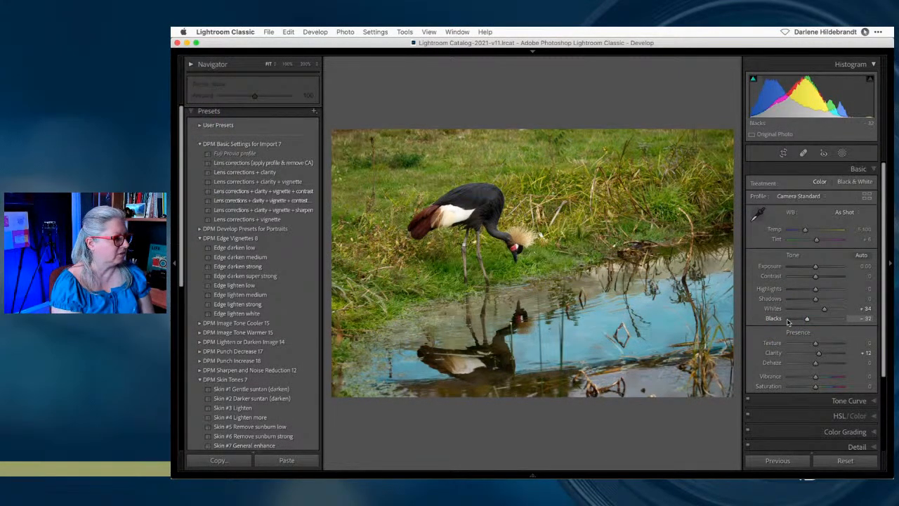
pyautogui.press('\\')
pyautogui.press('\\')
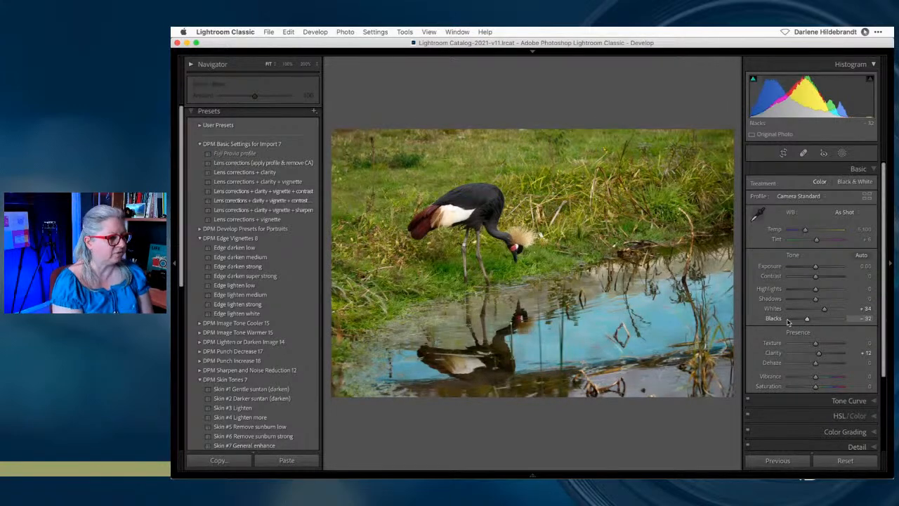
pyautogui.click(816, 413)
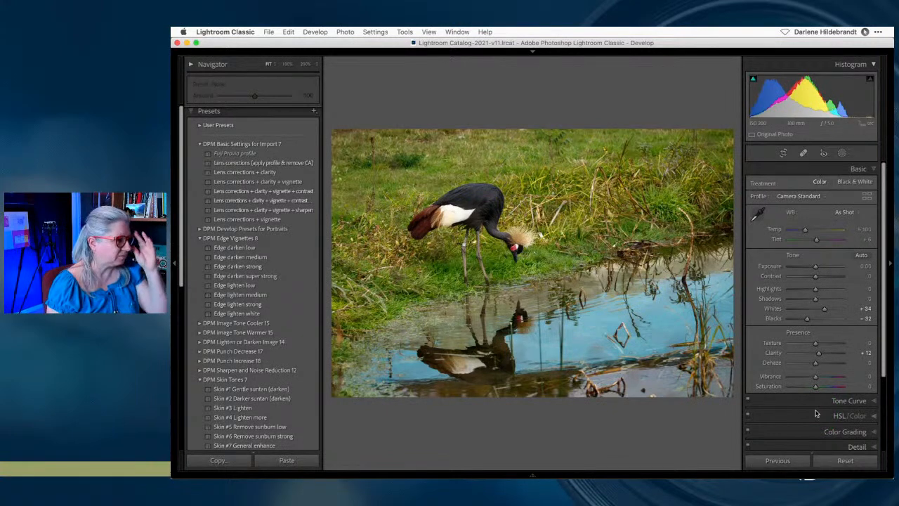
# - Show the Effects settings and switch them off and on to examine the existing post-crop vignette
pyautogui.scroll(-2, 823, 341)
pyautogui.scroll(2, 823, 341)
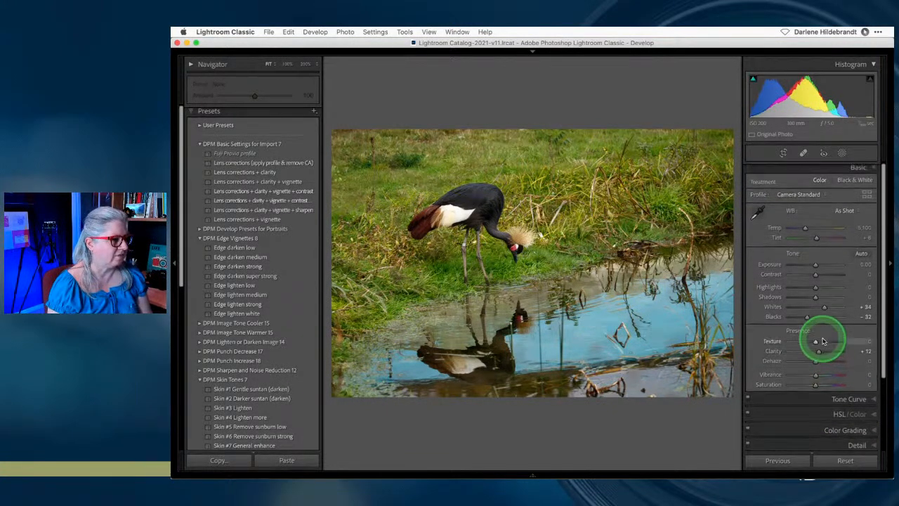
pyautogui.scroll(-5, 824, 341)
pyautogui.scroll(-2, 823, 340)
pyautogui.click(850, 401)
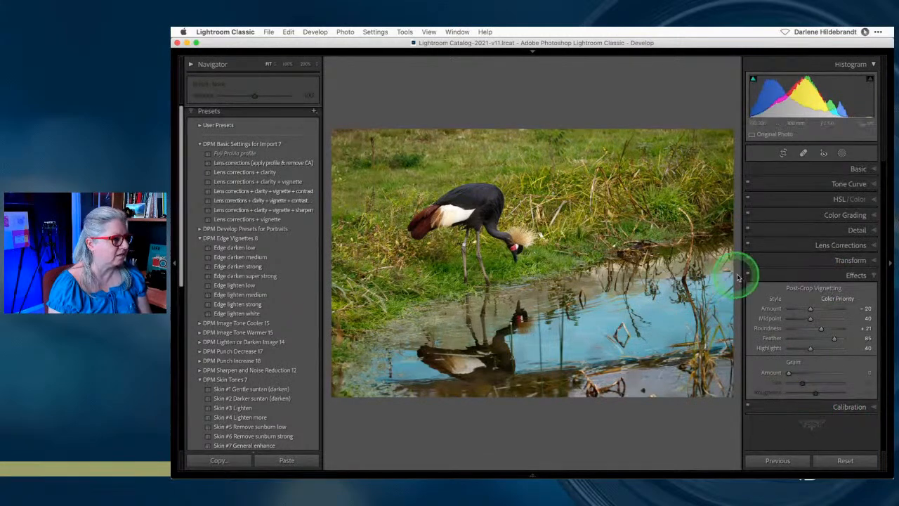
pyautogui.click(747, 276)
pyautogui.click(747, 275)
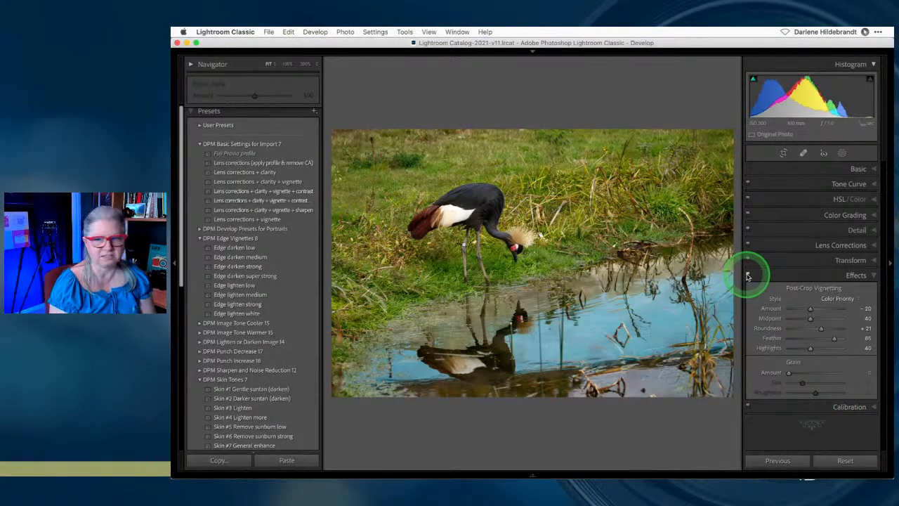
pyautogui.click(747, 275)
pyautogui.click(748, 276)
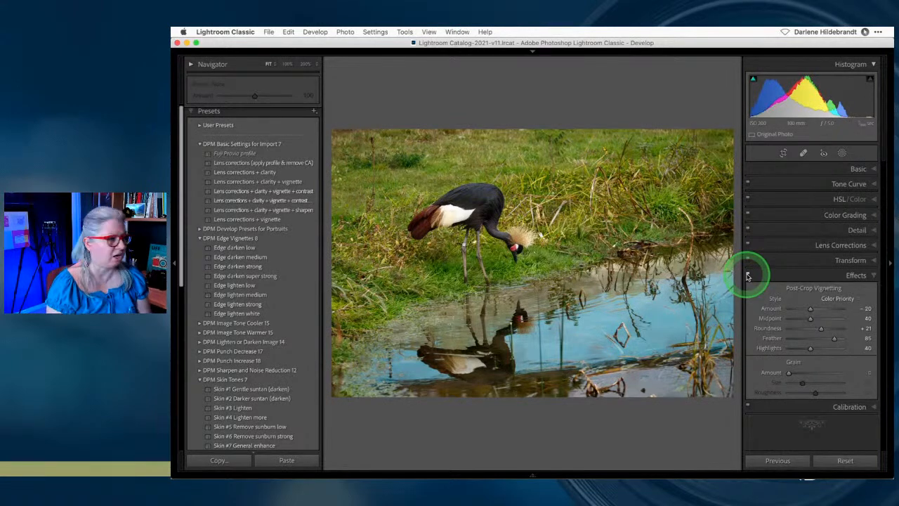
# - Shape the post-crop vignette with Amount -37, Feather 0, Roundness +34 and Midpoint 35
pyautogui.moveTo(811, 310); pyautogui.dragTo(806, 311)
pyautogui.moveTo(834, 338); pyautogui.dragTo(771, 339)
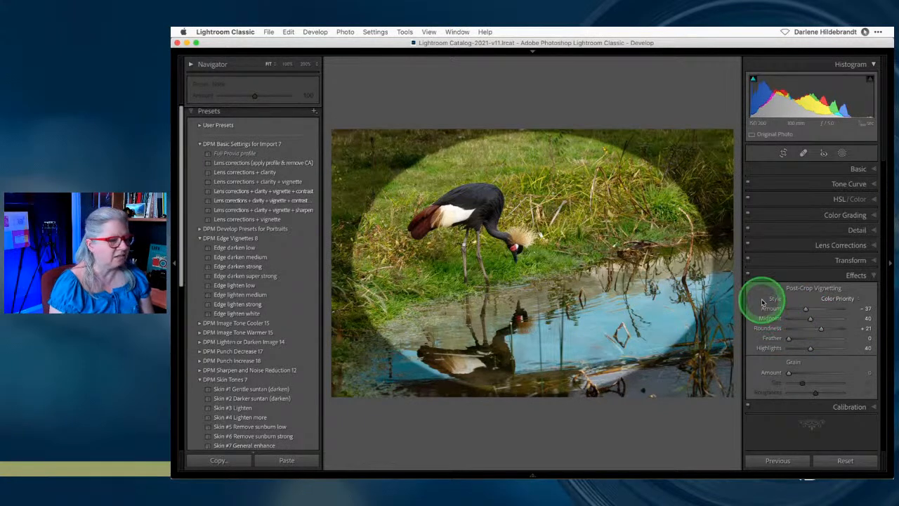
pyautogui.moveTo(818, 328); pyautogui.dragTo(809, 320)
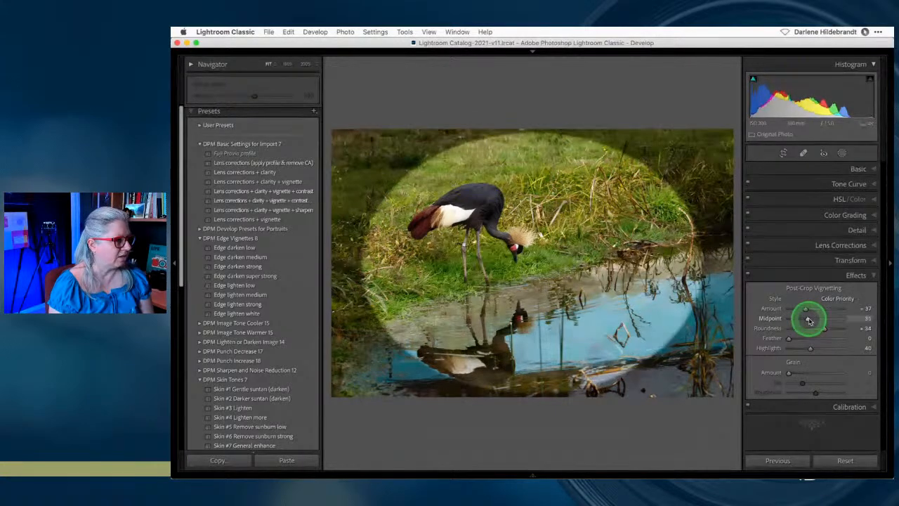
pyautogui.click(587, 370)
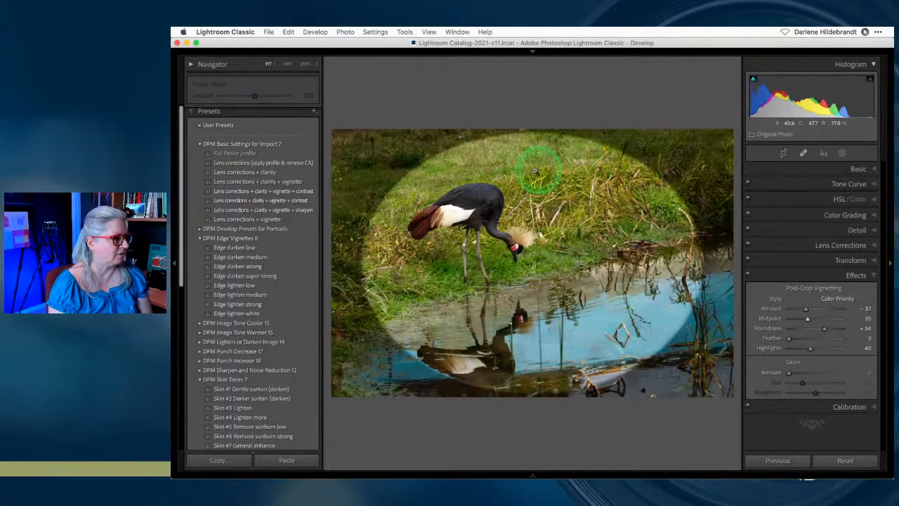
# - Set the vignette Amount to -40 and Feather to 73, and compare the photo with and without the effect
pyautogui.moveTo(805, 308); pyautogui.dragTo(828, 338)
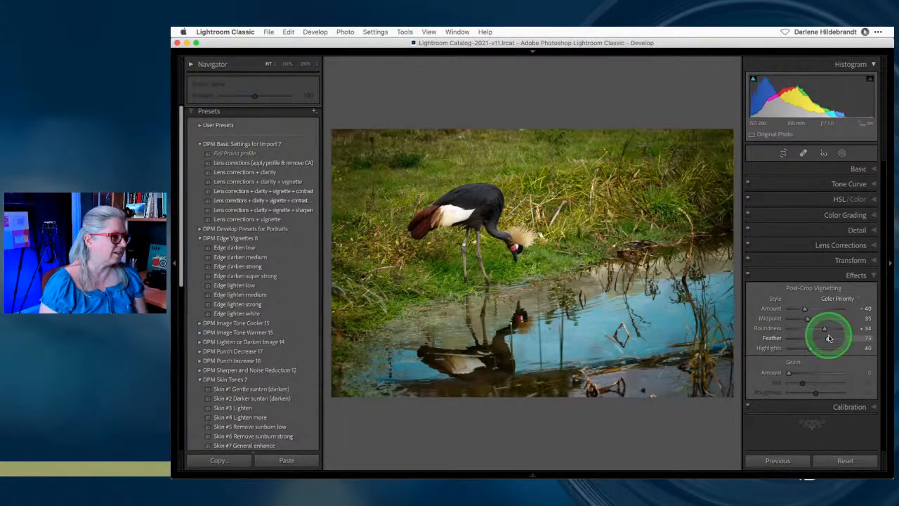
pyautogui.click(747, 275)
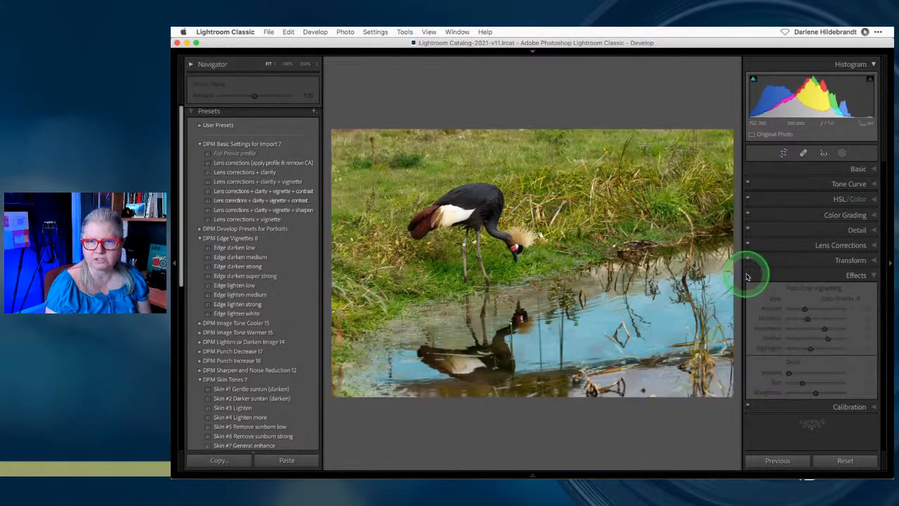
pyautogui.click(747, 274)
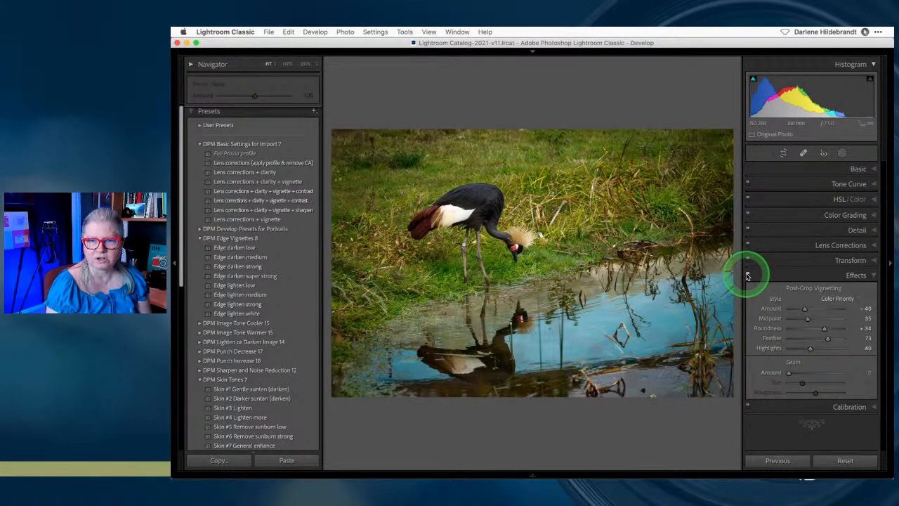
pyautogui.click(779, 275)
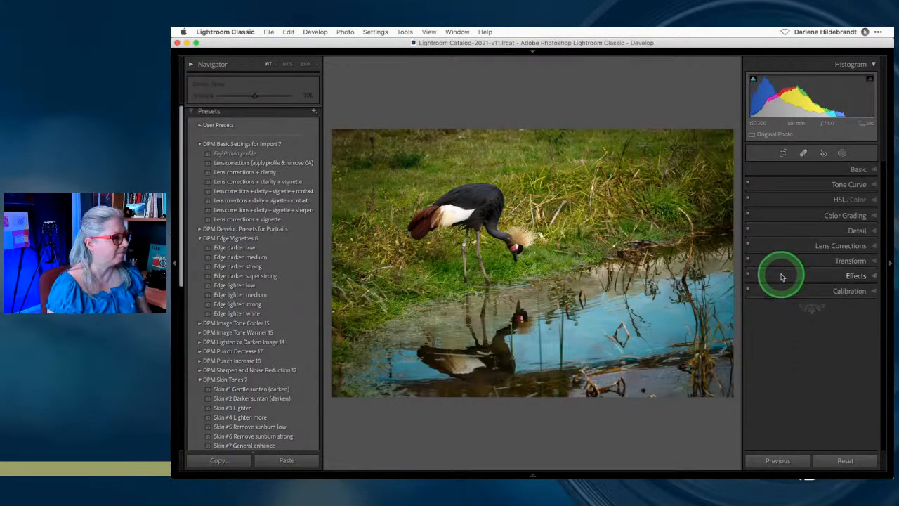
# - Set the white balance by sampling neutral points on the crane's dark feathers, settling on Temp 5,450 and Tint +5
pyautogui.click(847, 173)
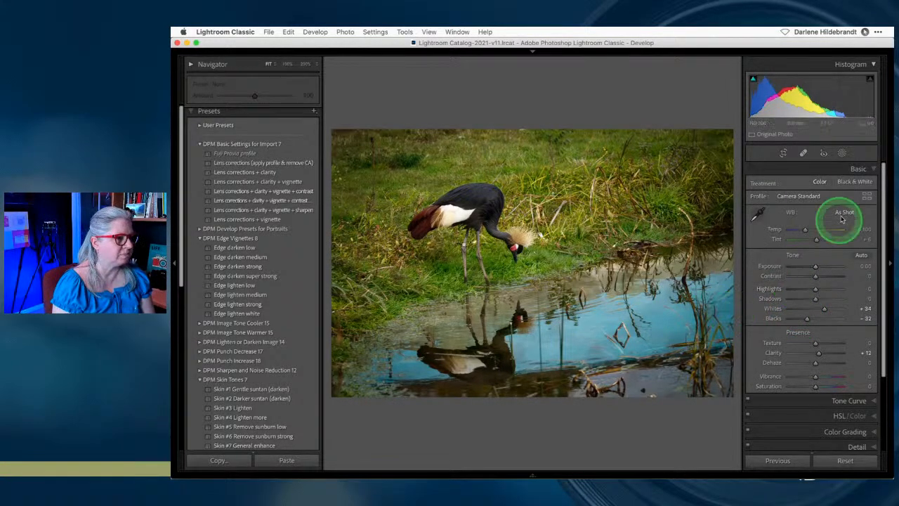
pyautogui.click(758, 215)
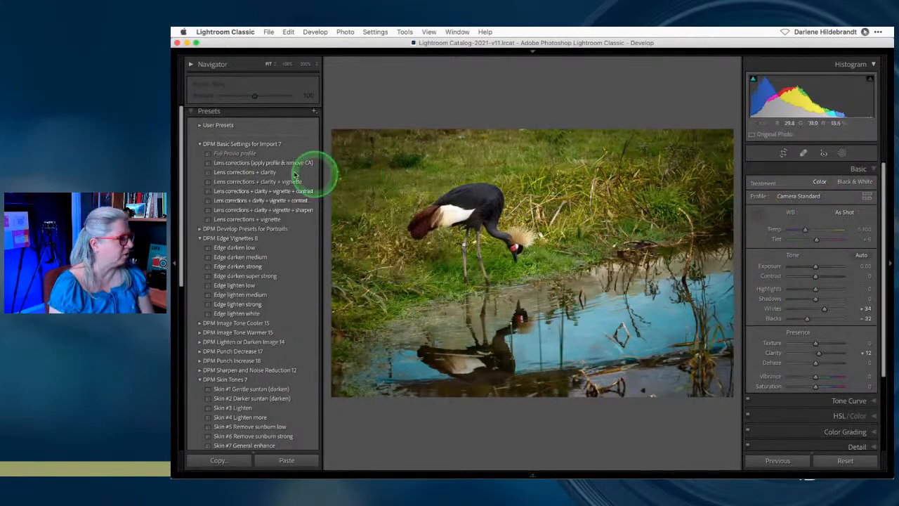
pyautogui.click(191, 66)
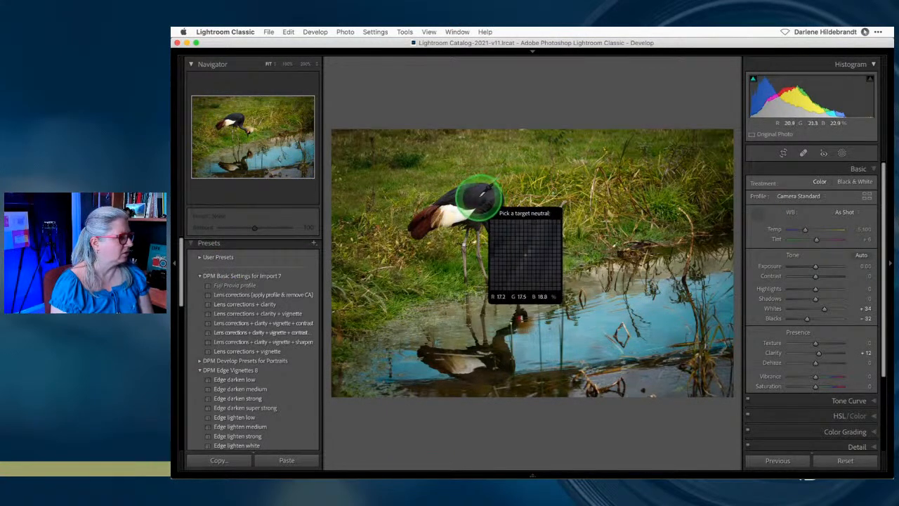
pyautogui.click(480, 196)
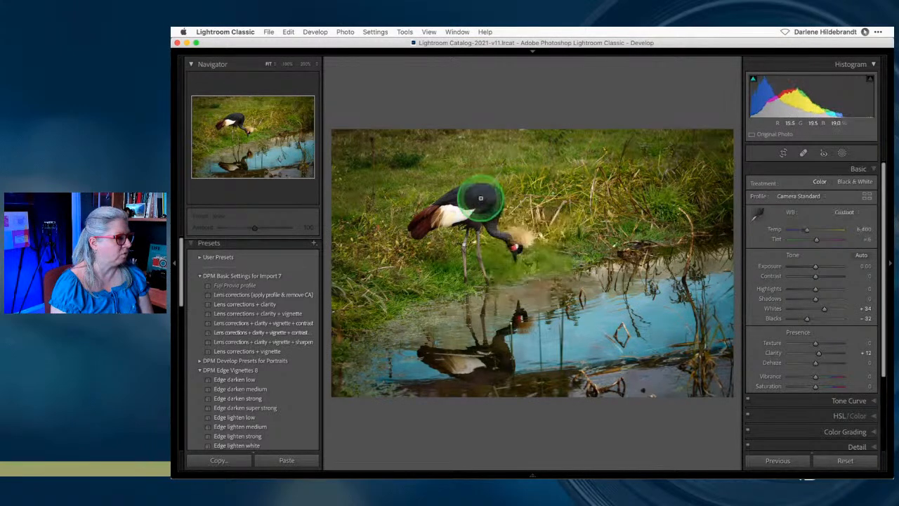
pyautogui.click(758, 213)
pyautogui.click(488, 210)
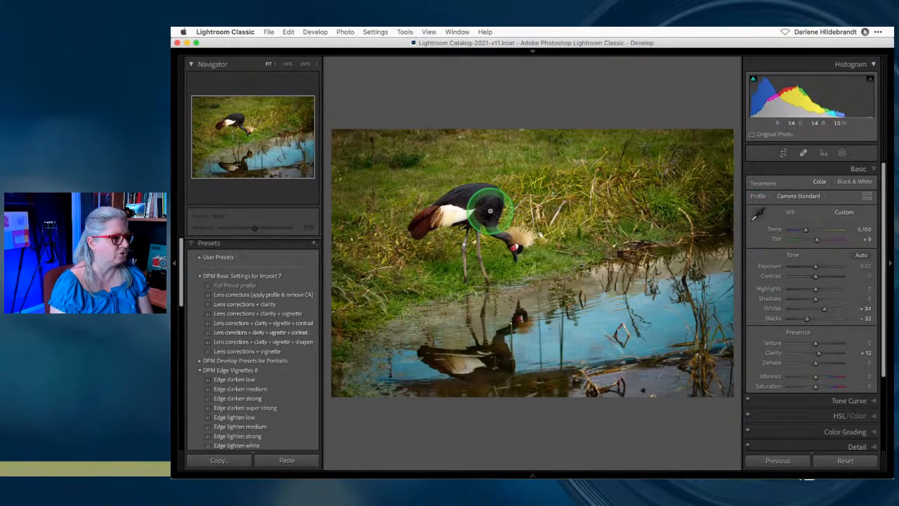
pyautogui.click(758, 212)
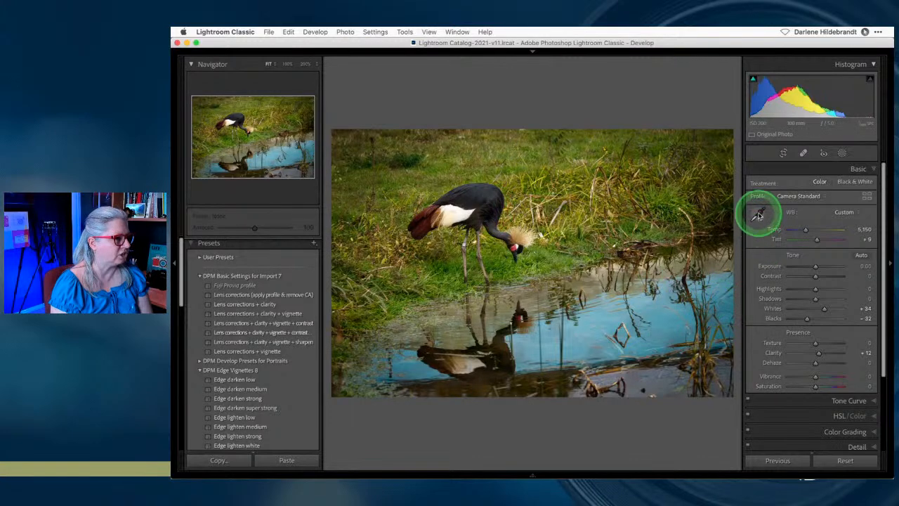
pyautogui.click(474, 194)
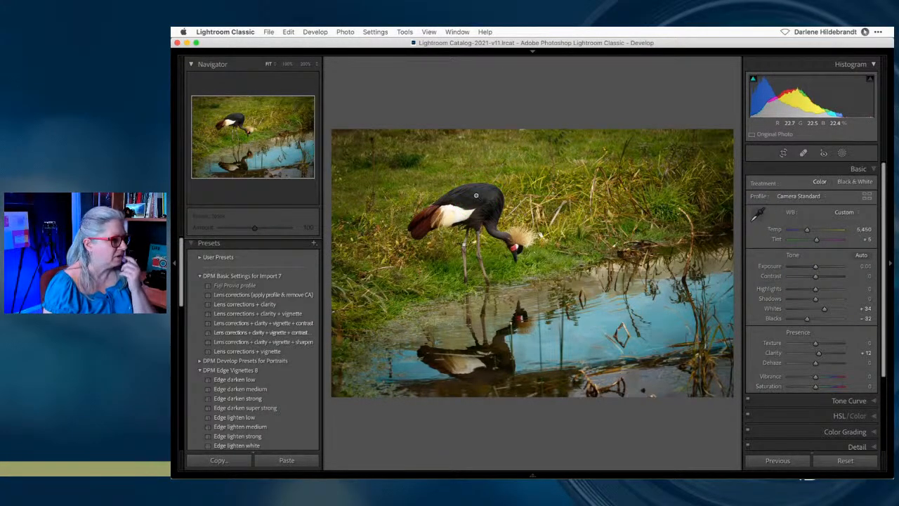
# - Sample the dark feathers on the crane's head at 100% as the white balance neutral, giving Temp 4,950 and Tint +6
pyautogui.click(758, 213)
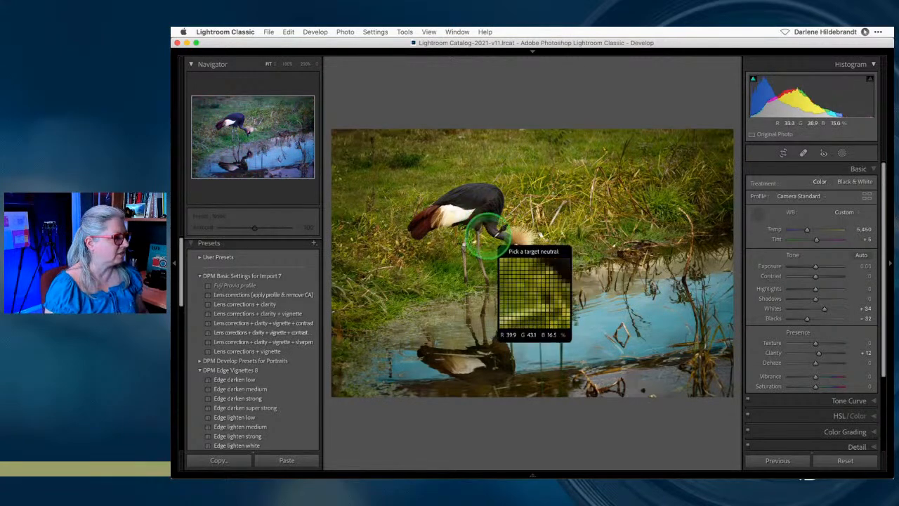
pyautogui.press('z')
pyautogui.press('z')
pyautogui.press('z')
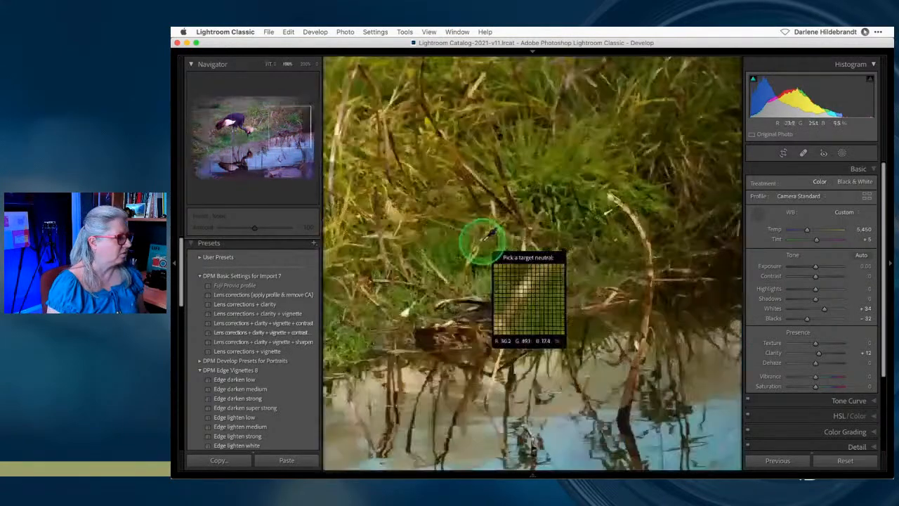
pyautogui.moveTo(297, 136); pyautogui.dragTo(244, 127)
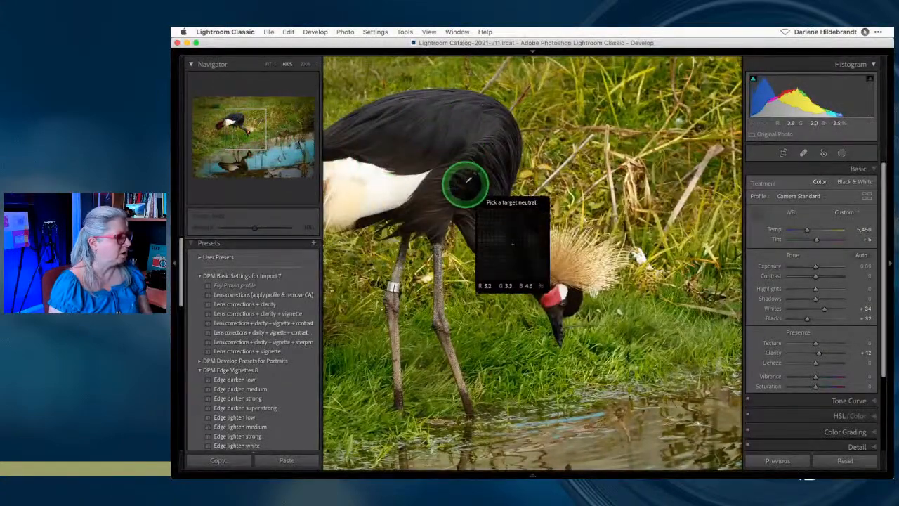
pyautogui.click(566, 287)
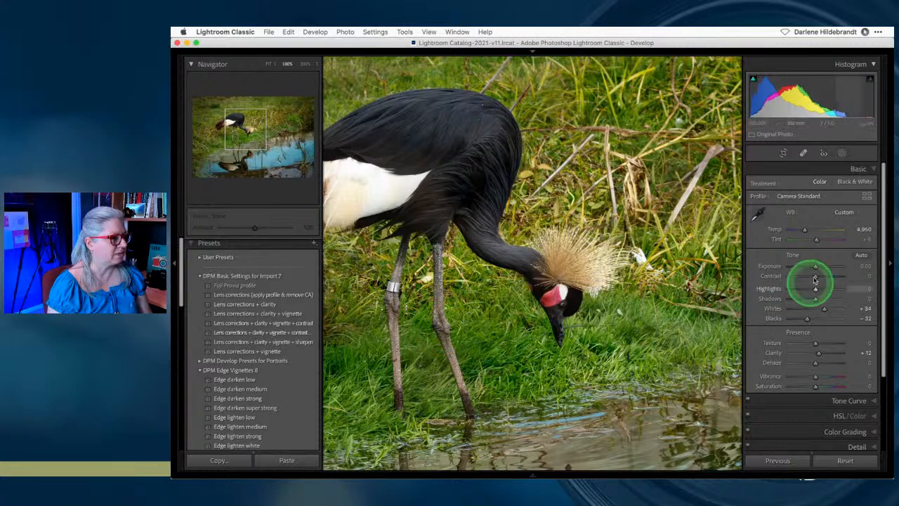
pyautogui.click(581, 225)
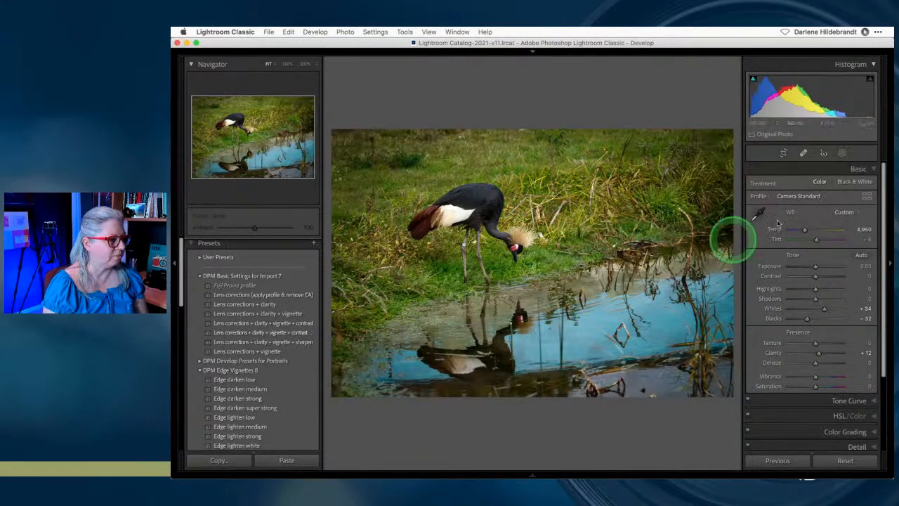
# - Warm the white balance to Temp 5,748 and compare the photo with its unedited version
pyautogui.moveTo(855, 229); pyautogui.dragTo(865, 229)
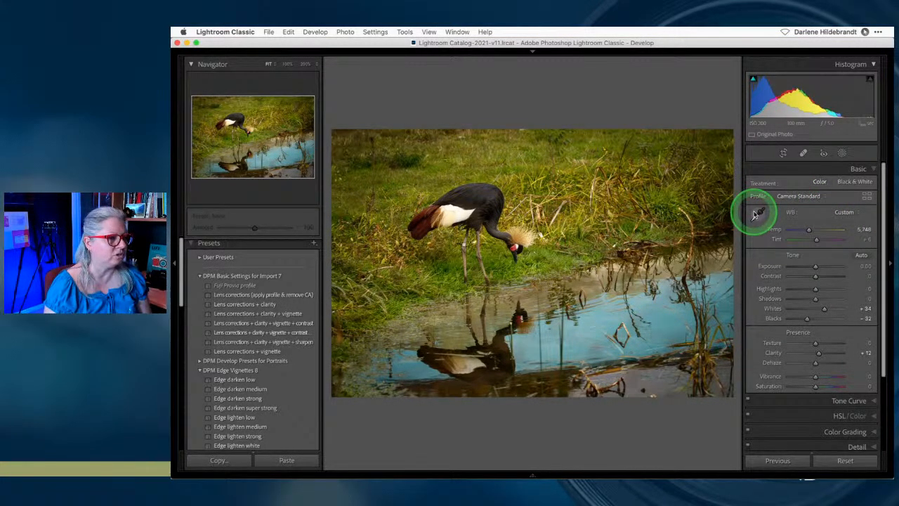
pyautogui.click(851, 230)
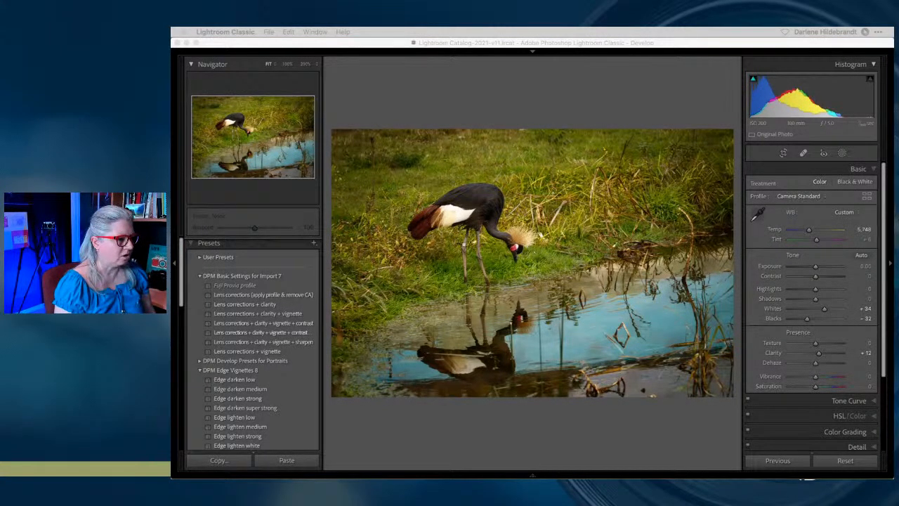
pyautogui.click(659, 434)
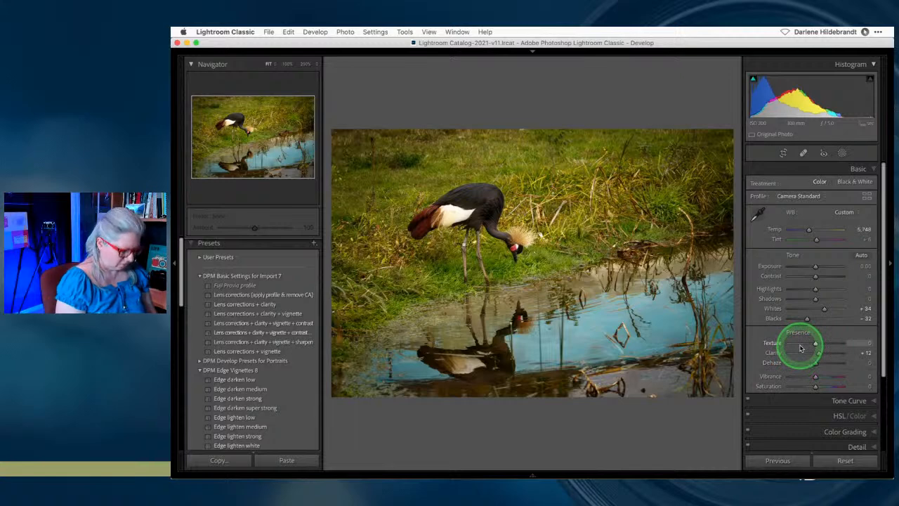
pyautogui.press('\\')
pyautogui.press('\\')
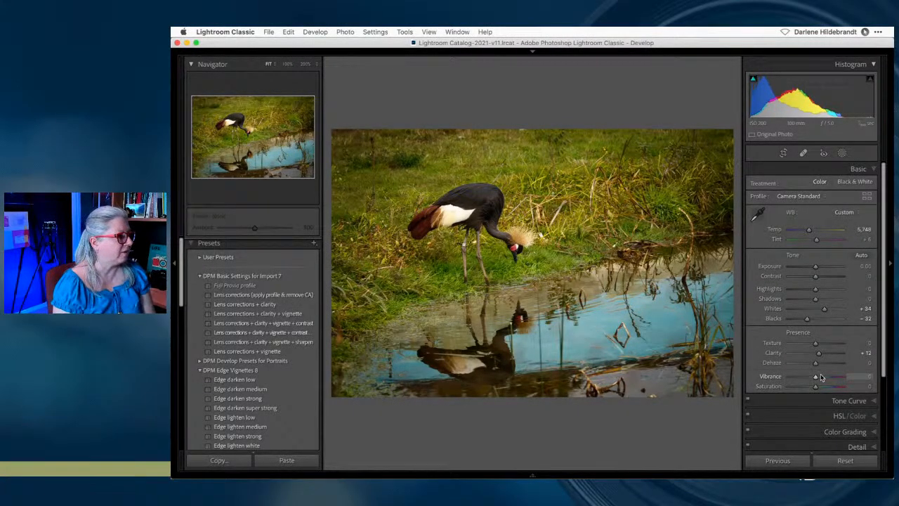
# - Set Exposure to -0.35 and Whites to +27, trying Highlights at -100 before resetting it to 0
pyautogui.moveTo(814, 268); pyautogui.dragTo(813, 268)
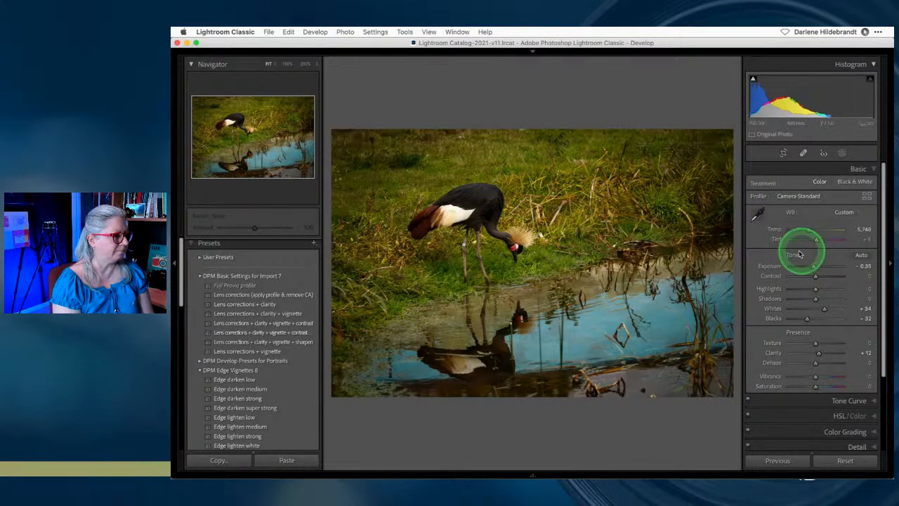
pyautogui.moveTo(815, 291); pyautogui.dragTo(812, 291)
pyautogui.doubleClick(810, 289)
pyautogui.moveTo(825, 311); pyautogui.dragTo(755, 289)
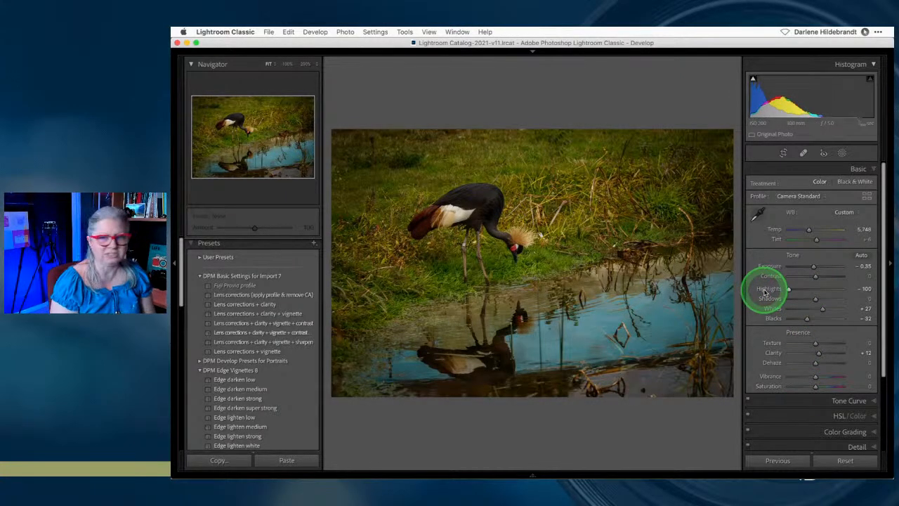
pyautogui.moveTo(765, 292); pyautogui.dragTo(818, 294)
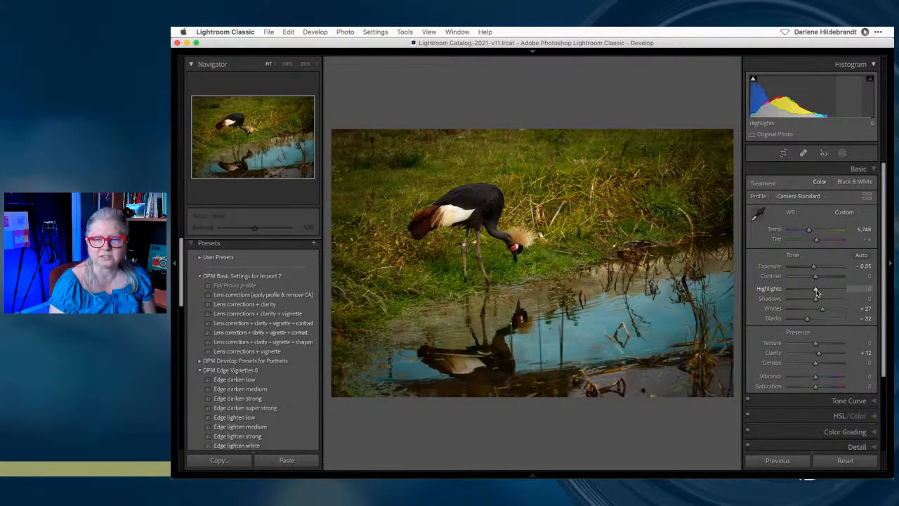
# - Set the photo's Exposure to -0.15
pyautogui.scroll(-5, 815, 292)
pyautogui.click(801, 334)
pyautogui.click(828, 317)
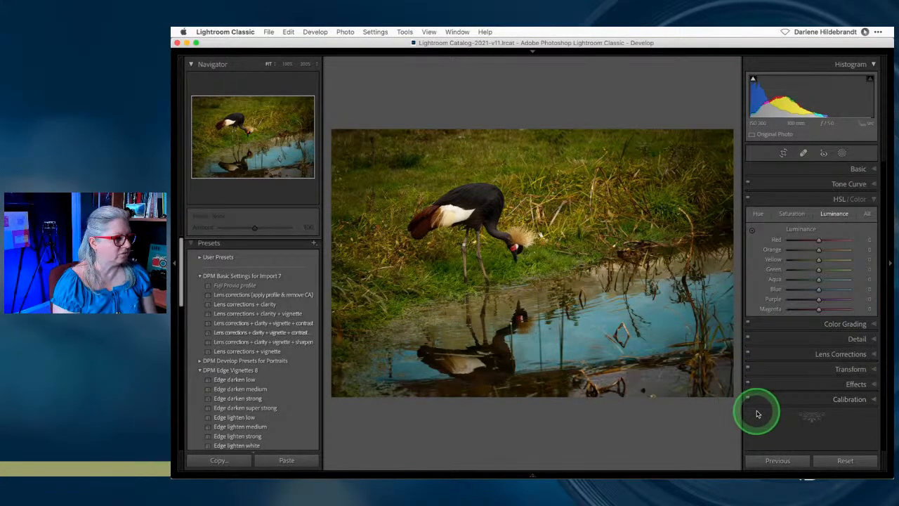
pyautogui.click(858, 168)
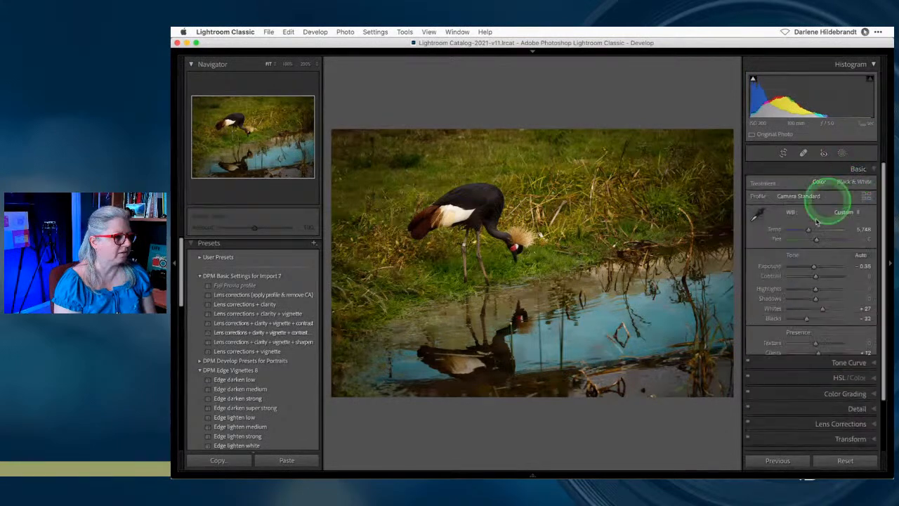
pyautogui.moveTo(813, 267); pyautogui.dragTo(812, 264)
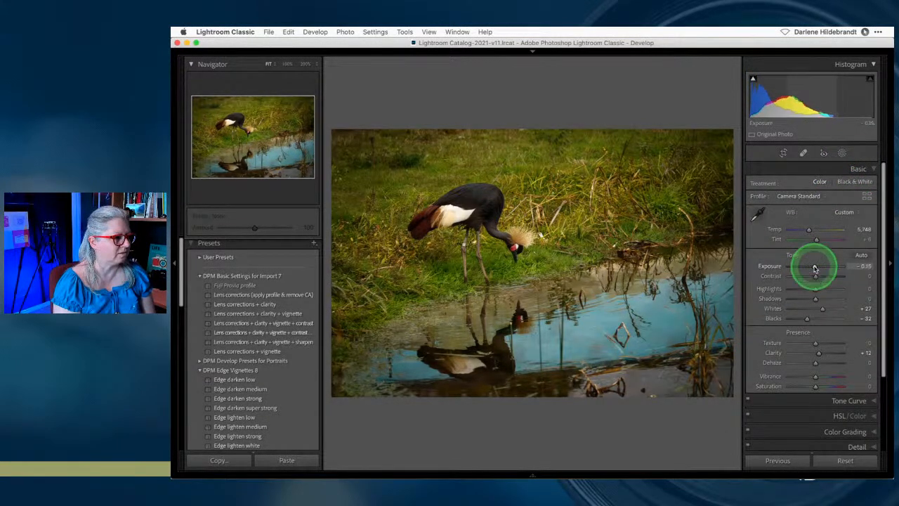
# - Darken grass and water with targeted HSL luminance adjustments: Yellow -37, Green -29, Aqua -66 and Blue -89
pyautogui.click(816, 415)
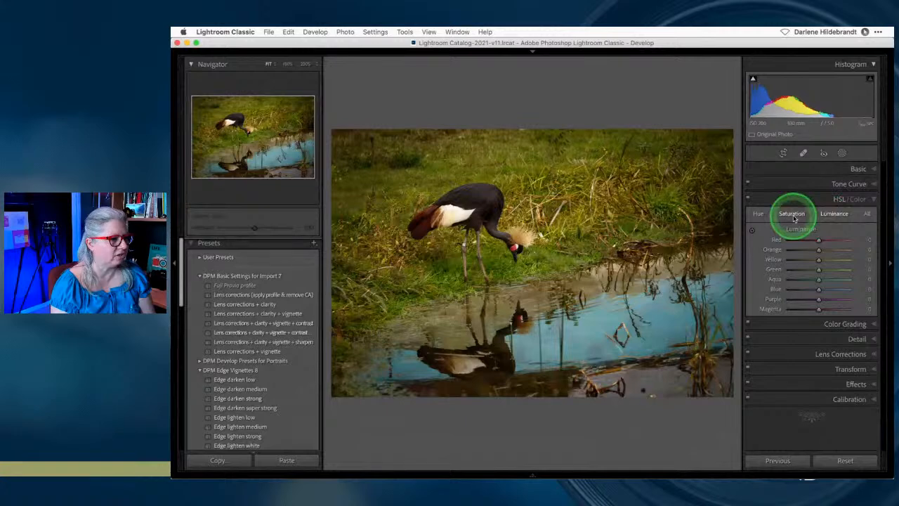
pyautogui.click(751, 232)
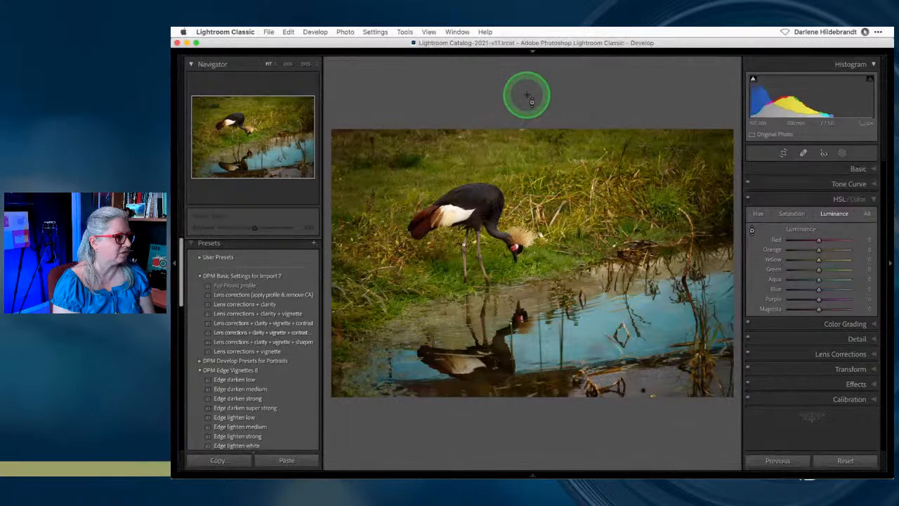
pyautogui.click(532, 96)
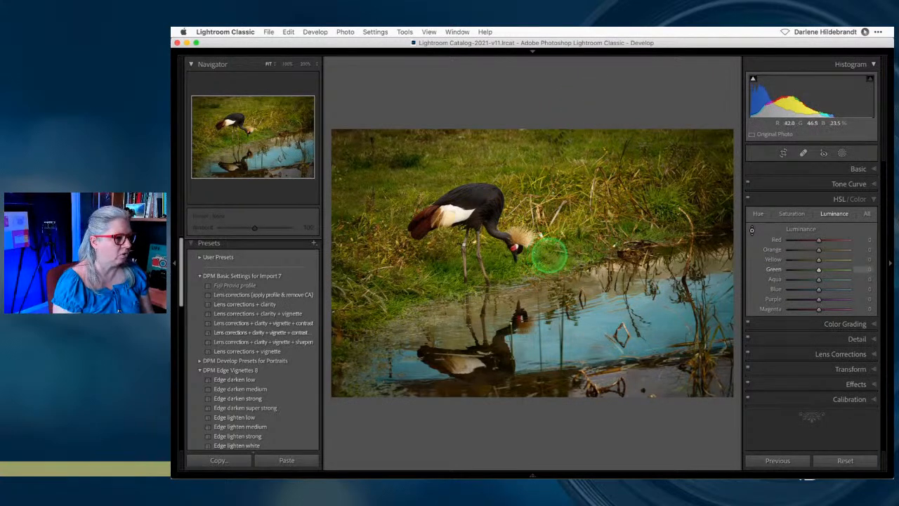
pyautogui.moveTo(550, 257); pyautogui.dragTo(556, 332)
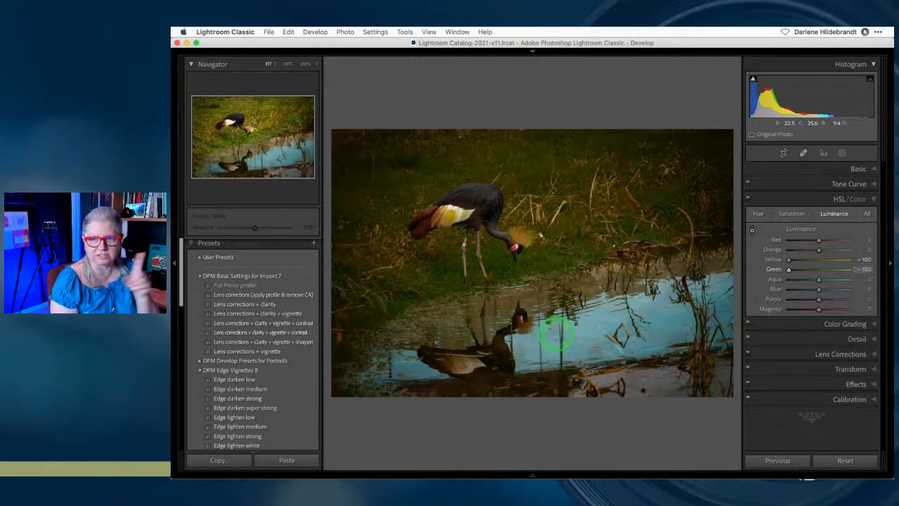
pyautogui.moveTo(556, 336); pyautogui.dragTo(555, 238)
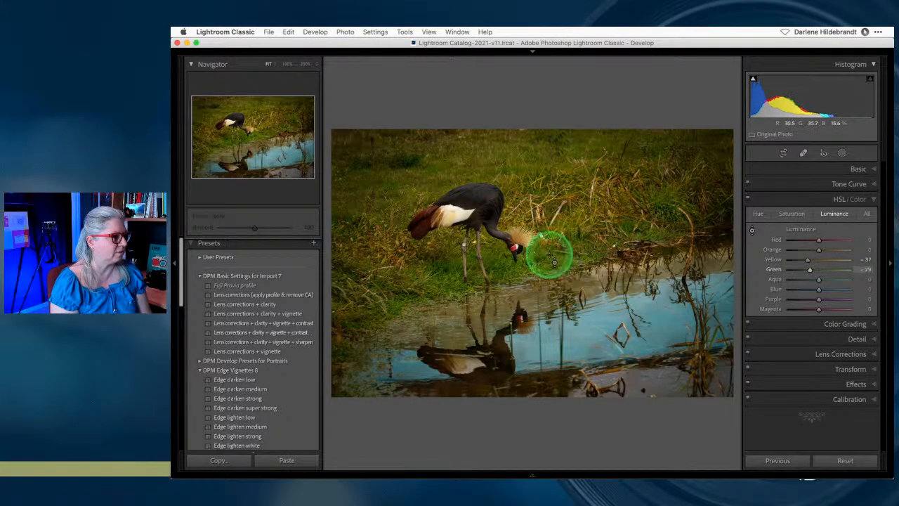
pyautogui.moveTo(650, 313); pyautogui.dragTo(652, 347)
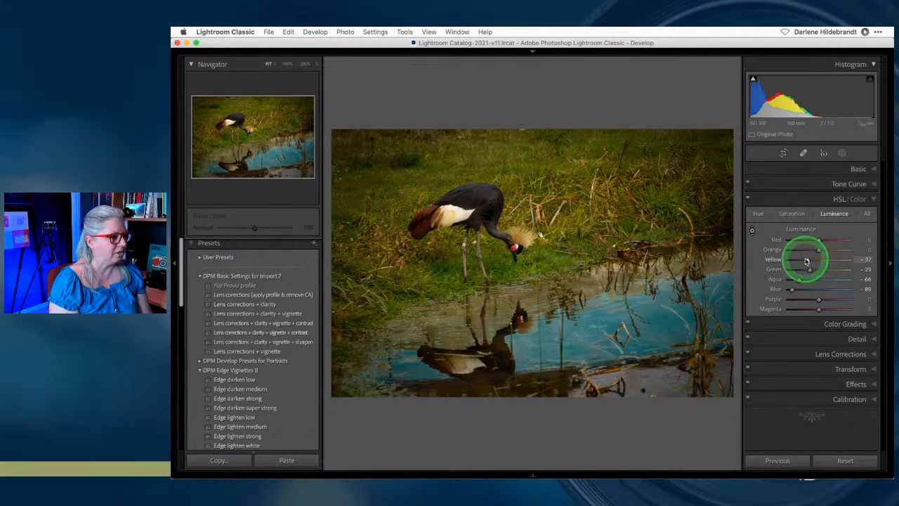
# - Fine-tune the HSL luminance to Orange +26, Yellow -3 and Green -28, keeping Red at 0
pyautogui.moveTo(806, 261); pyautogui.dragTo(814, 259)
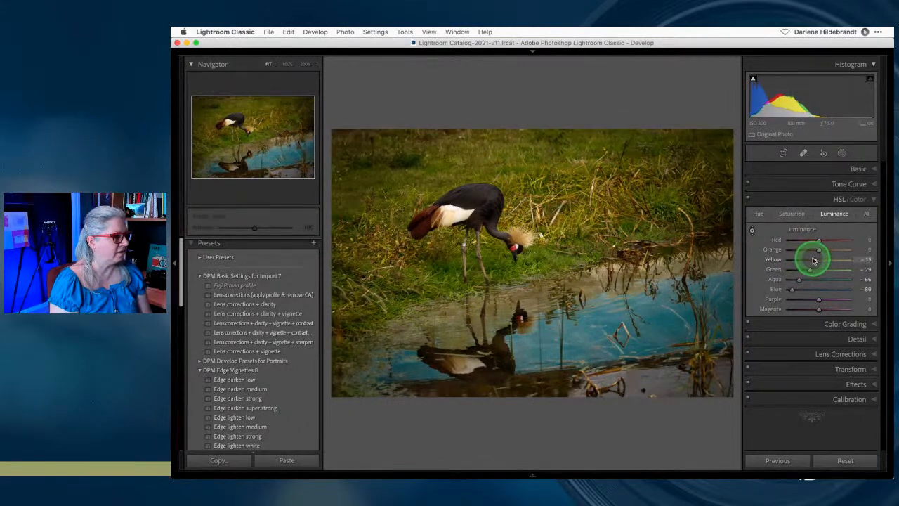
pyautogui.click(455, 213)
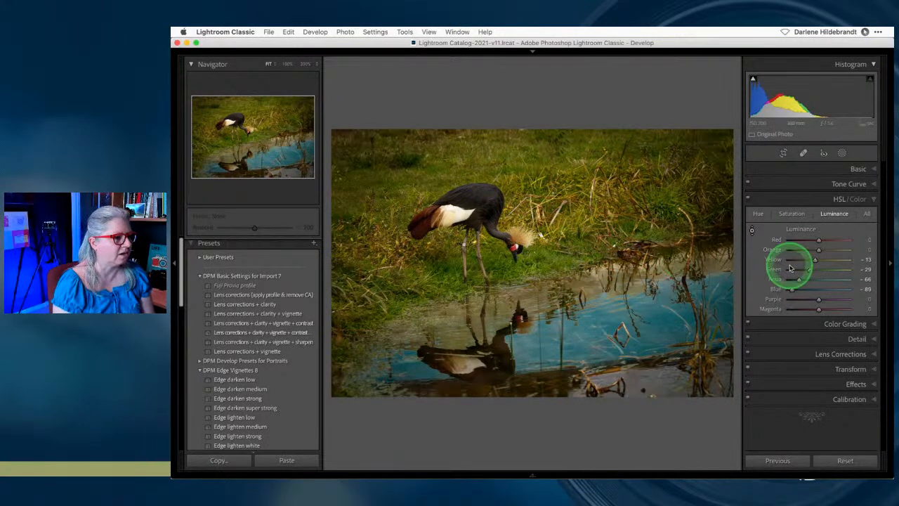
pyautogui.moveTo(811, 272); pyautogui.dragTo(821, 271)
pyautogui.moveTo(809, 270)
pyautogui.mouseDown()
pyautogui.moveTo(790, 270)
pyautogui.moveTo(828, 270)
pyautogui.moveTo(808, 272)
pyautogui.mouseUp()
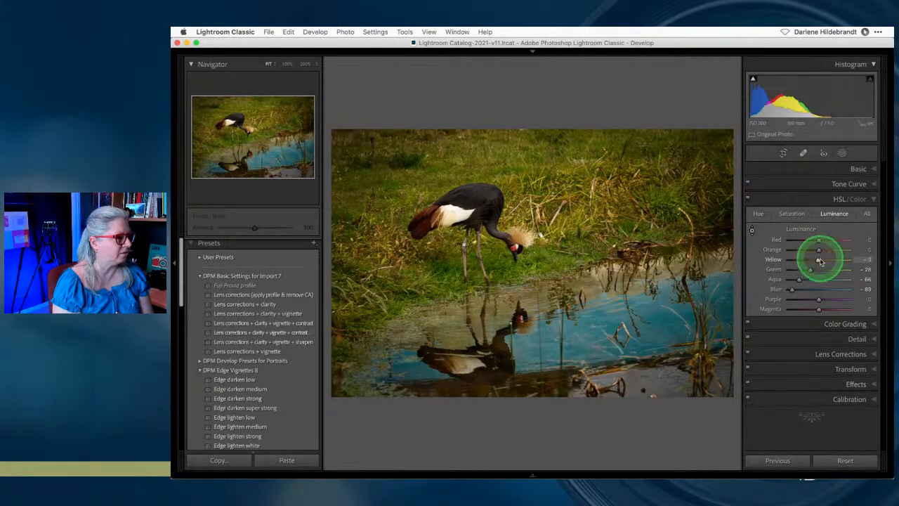
pyautogui.moveTo(831, 250)
pyautogui.mouseDown()
pyautogui.moveTo(822, 247)
pyautogui.moveTo(853, 247)
pyautogui.moveTo(779, 251)
pyautogui.moveTo(850, 255)
pyautogui.moveTo(804, 255)
pyautogui.moveTo(818, 258)
pyautogui.mouseUp()
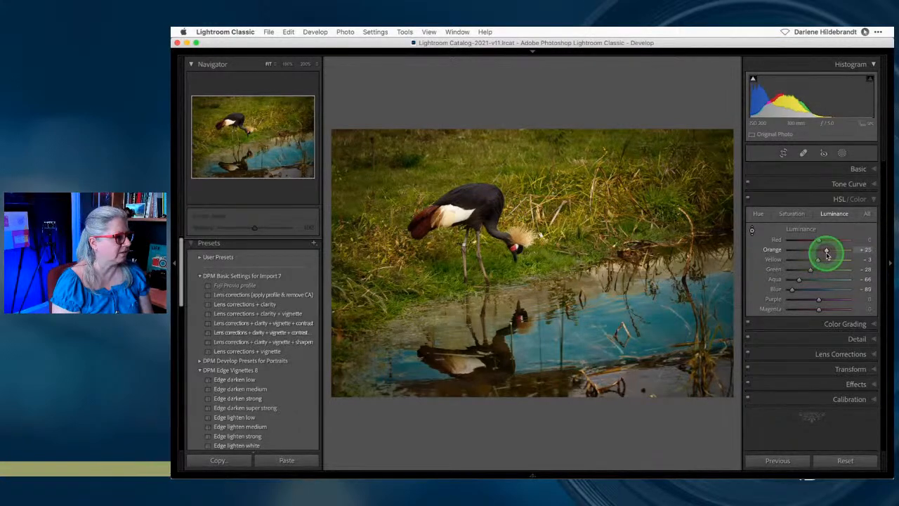
pyautogui.moveTo(824, 259); pyautogui.dragTo(818, 241)
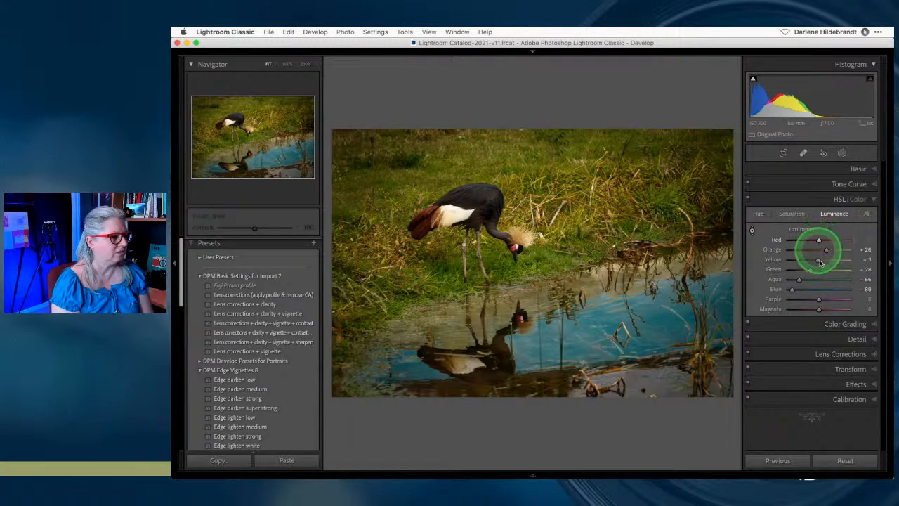
# - Set the HSL saturation to Orange +4, Yellow +2, Green -10, Aqua -18 and Blue -27
pyautogui.click(793, 213)
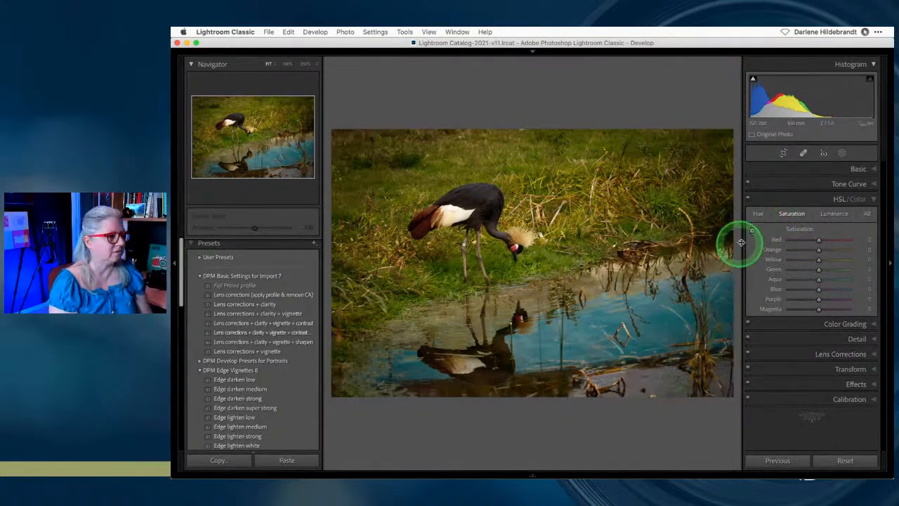
pyautogui.moveTo(816, 290)
pyautogui.mouseDown()
pyautogui.moveTo(742, 289)
pyautogui.moveTo(863, 288)
pyautogui.moveTo(806, 292)
pyautogui.moveTo(817, 291)
pyautogui.moveTo(810, 280)
pyautogui.moveTo(810, 291)
pyautogui.mouseUp()
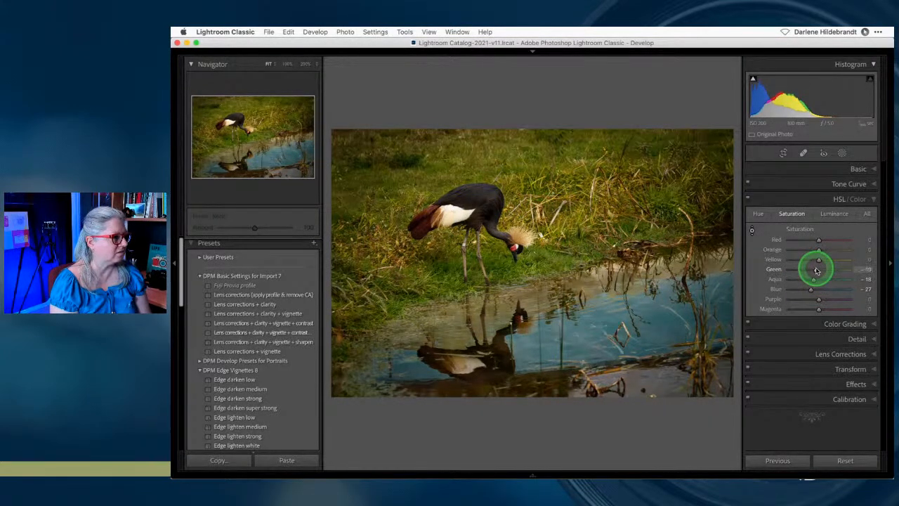
pyautogui.moveTo(819, 258)
pyautogui.mouseDown()
pyautogui.moveTo(829, 257)
pyautogui.moveTo(821, 261)
pyautogui.moveTo(814, 248)
pyautogui.moveTo(827, 250)
pyautogui.moveTo(820, 261)
pyautogui.mouseUp()
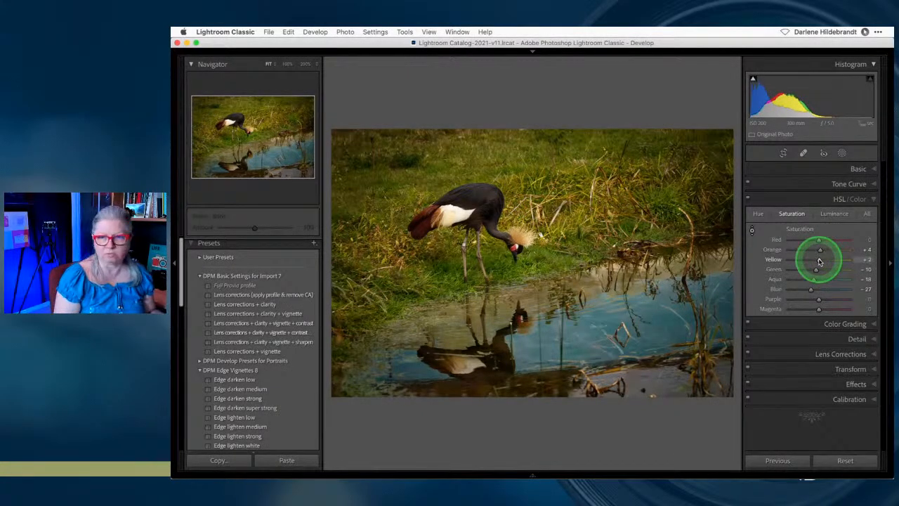
# - Shift the water's hue with a targeted HSL adjustment to Aqua +2 and Blue +2, and leave the targeting tool
pyautogui.click(757, 213)
pyautogui.click(751, 230)
pyautogui.moveTo(654, 314); pyautogui.dragTo(654, 275)
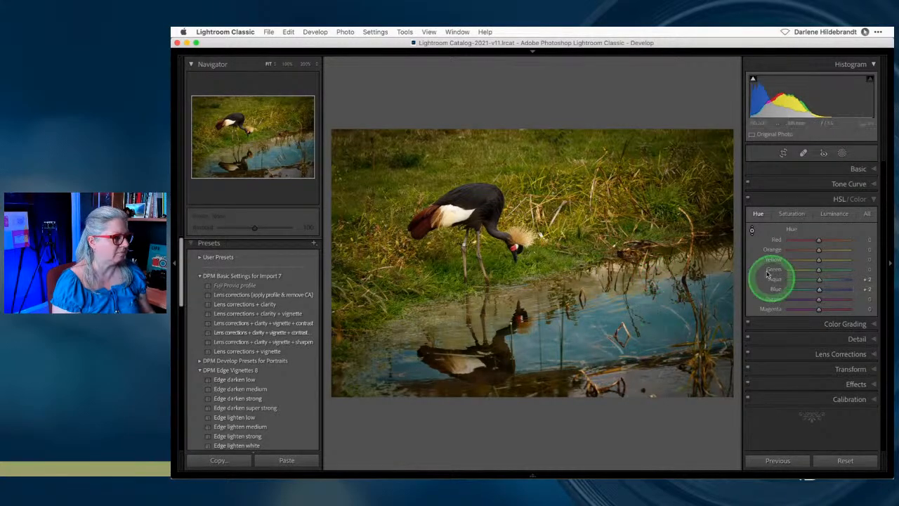
pyautogui.press('Escape')
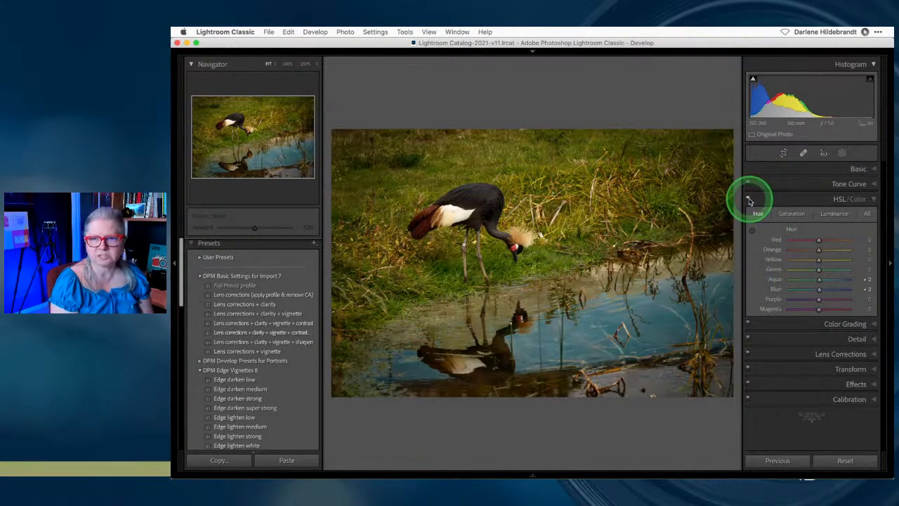
# - Switch the HSL adjustments off and on to compare the colours, and show the Basic settings and masking options
pyautogui.click(749, 201)
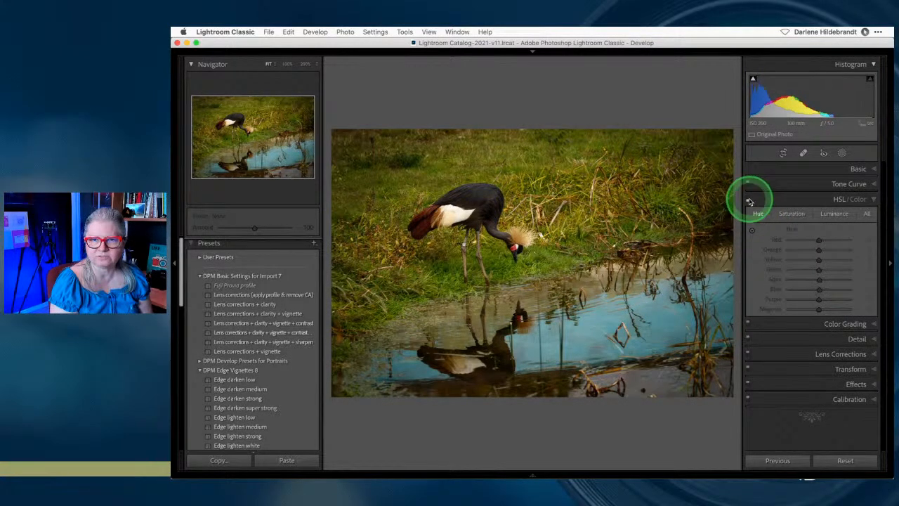
pyautogui.click(749, 201)
pyautogui.click(748, 201)
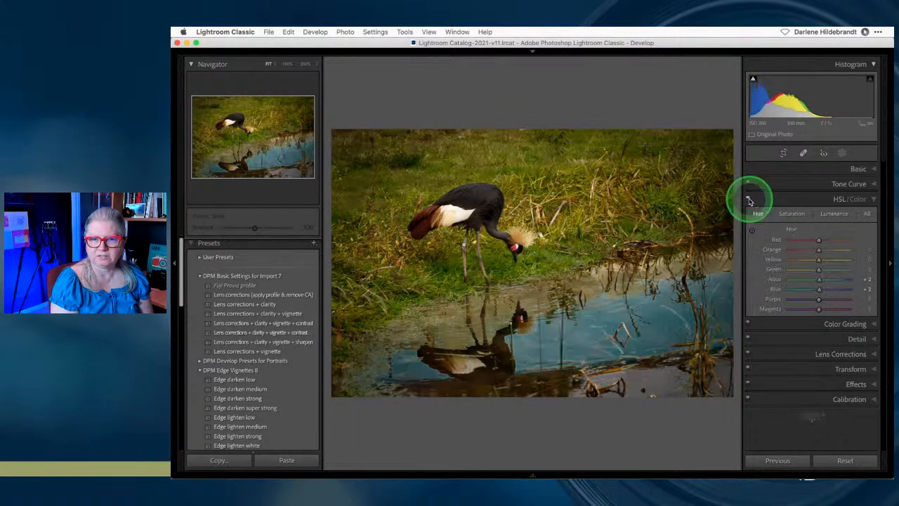
pyautogui.click(749, 201)
pyautogui.click(748, 201)
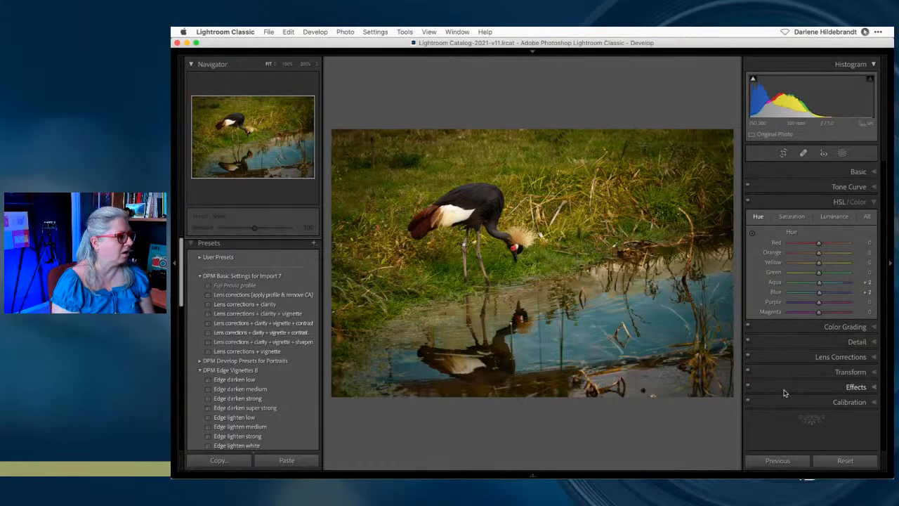
pyautogui.click(857, 170)
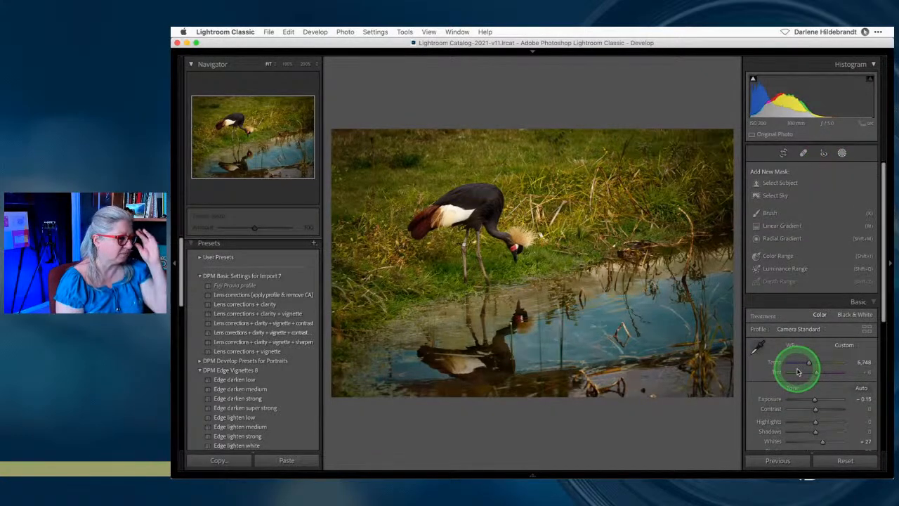
# - Mask the subject and set Exposure 0.35, Highlights -19, Whites 16, Blacks -21, Texture 32, Clarity 28 and Saturation -3 for the mask
pyautogui.click(778, 184)
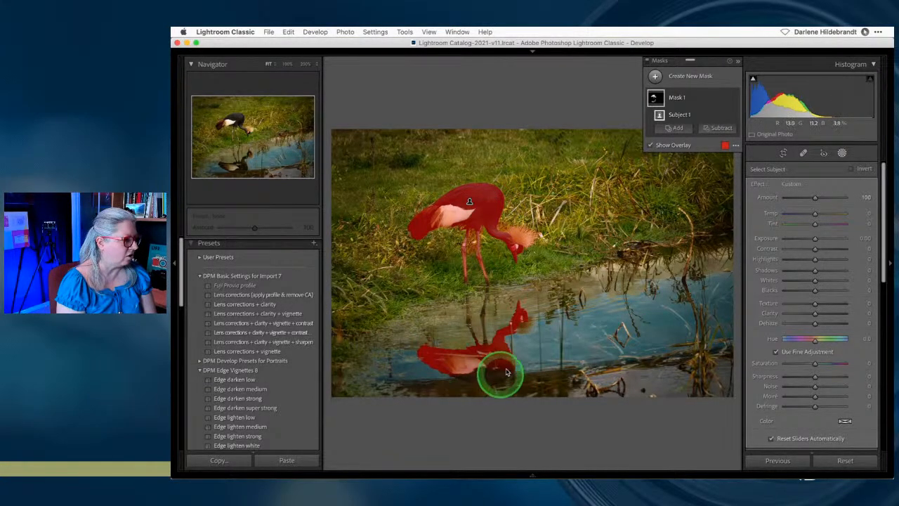
pyautogui.moveTo(487, 380)
pyautogui.mouseDown()
pyautogui.moveTo(468, 272)
pyautogui.moveTo(478, 368)
pyautogui.moveTo(497, 397)
pyautogui.moveTo(422, 335)
pyautogui.moveTo(516, 395)
pyautogui.moveTo(504, 357)
pyautogui.mouseUp()
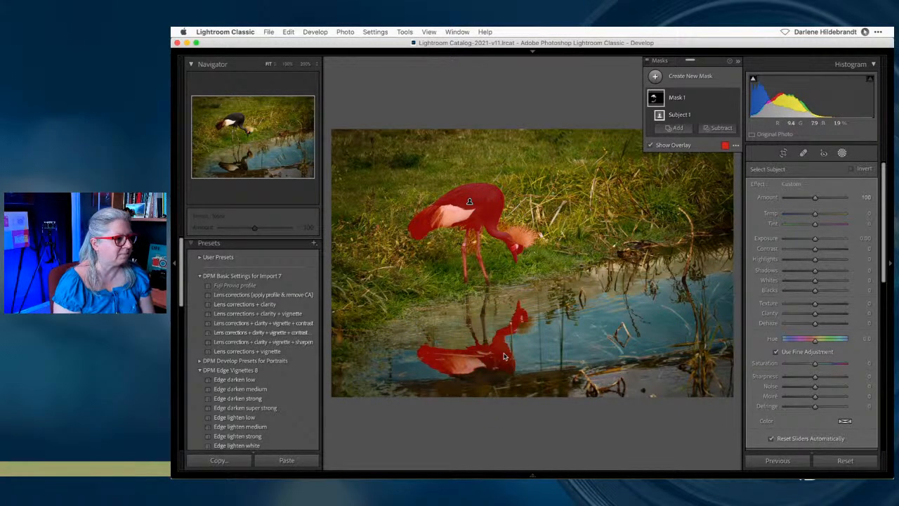
pyautogui.moveTo(815, 239); pyautogui.dragTo(817, 241)
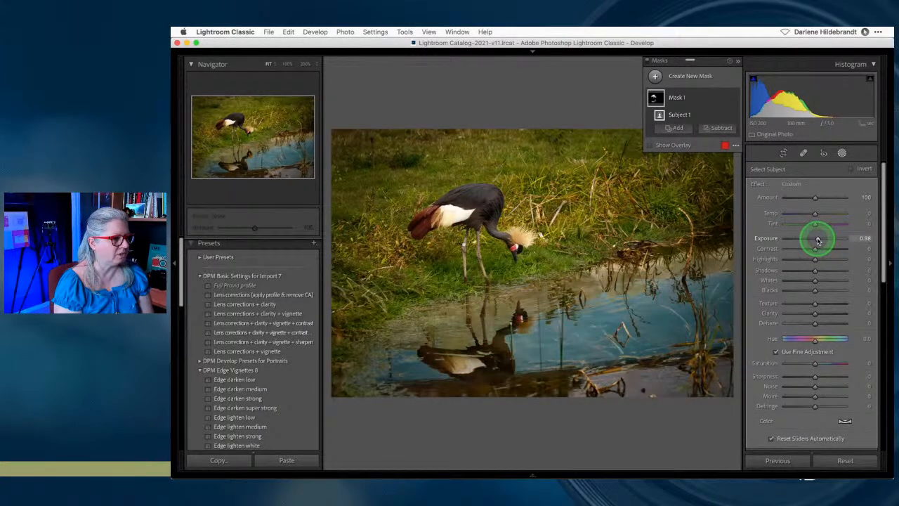
pyautogui.moveTo(814, 279); pyautogui.dragTo(809, 259)
pyautogui.moveTo(818, 281); pyautogui.dragTo(818, 281)
pyautogui.moveTo(814, 290)
pyautogui.mouseDown()
pyautogui.moveTo(806, 288)
pyautogui.moveTo(811, 304)
pyautogui.moveTo(824, 304)
pyautogui.mouseUp()
pyautogui.moveTo(815, 312); pyautogui.dragTo(823, 314)
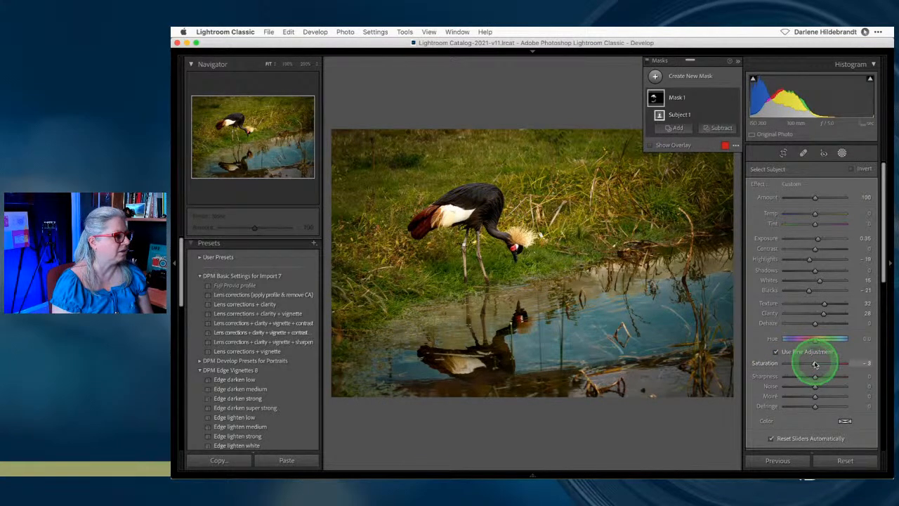
# - Switch the subject mask off and on repeatedly to compare its effect on the crane
pyautogui.click(734, 99)
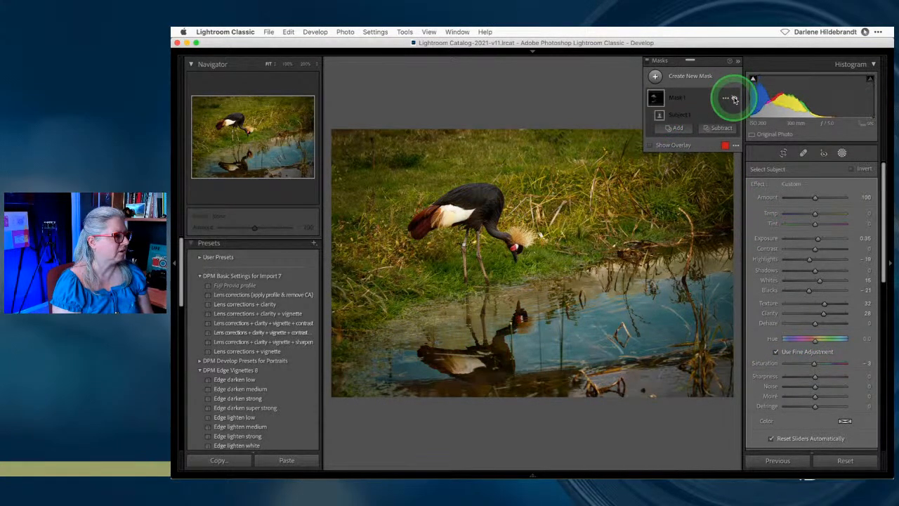
pyautogui.click(734, 99)
pyautogui.click(735, 99)
pyautogui.click(735, 99)
pyautogui.click(735, 99)
pyautogui.click(734, 99)
pyautogui.click(734, 99)
pyautogui.click(735, 99)
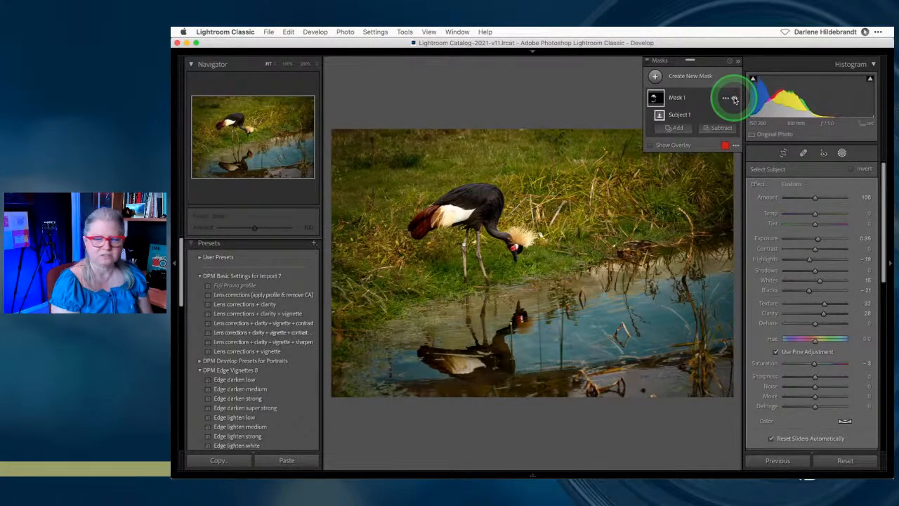
# - Create a second subject mask, invert it to cover the background, lower its exposure and close the masking tool
pyautogui.click(655, 76)
pyautogui.click(701, 94)
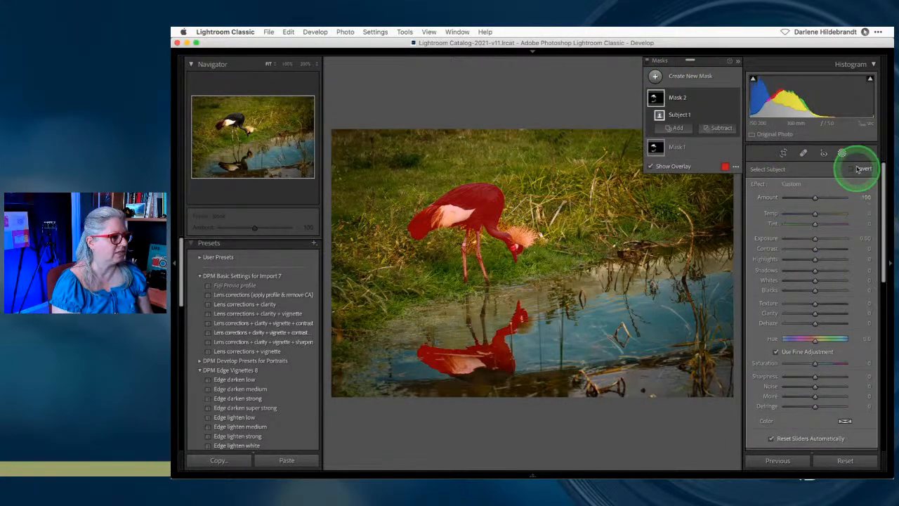
pyautogui.click(852, 169)
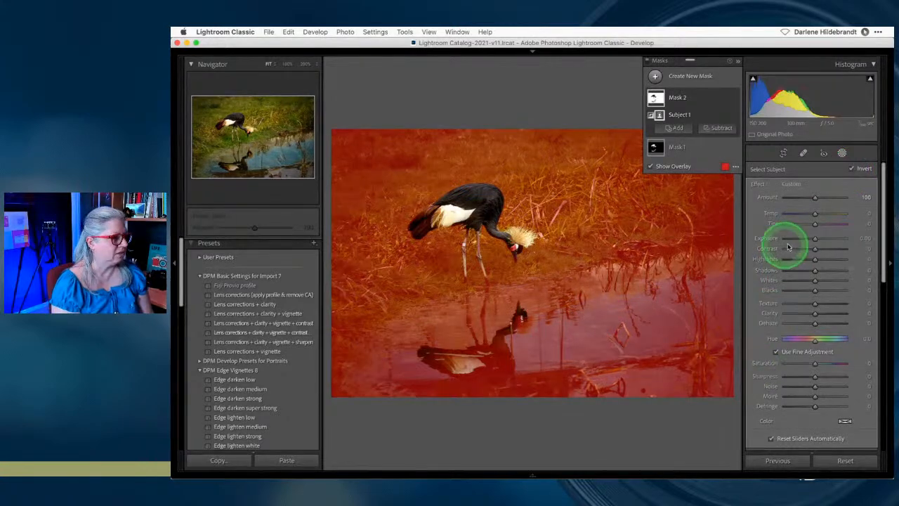
pyautogui.moveTo(815, 241); pyautogui.dragTo(800, 259)
pyautogui.click(841, 159)
pyautogui.click(842, 153)
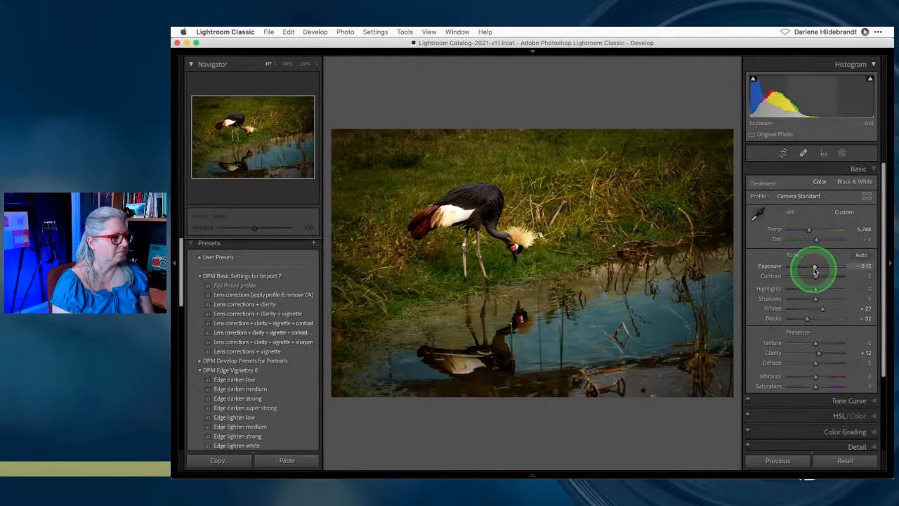
# - Rebalance the whole photo's tone to Exposure +0.10, Highlights -35 and Whites +13
pyautogui.doubleClick(814, 268)
pyautogui.moveTo(819, 307)
pyautogui.mouseDown()
pyautogui.moveTo(810, 287)
pyautogui.moveTo(819, 309)
pyautogui.mouseUp()
pyautogui.moveTo(814, 267); pyautogui.dragTo(814, 267)
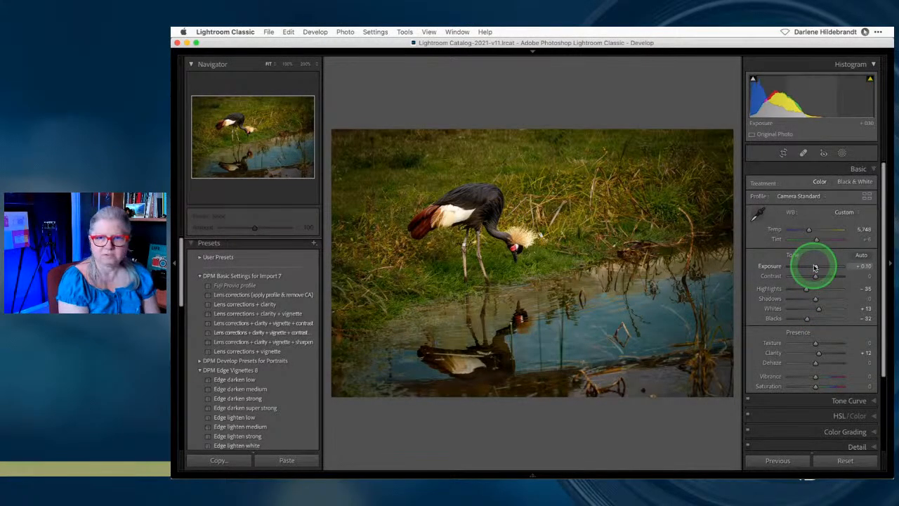
# - Compare the edited photo with its unedited version twice
pyautogui.press('\\')
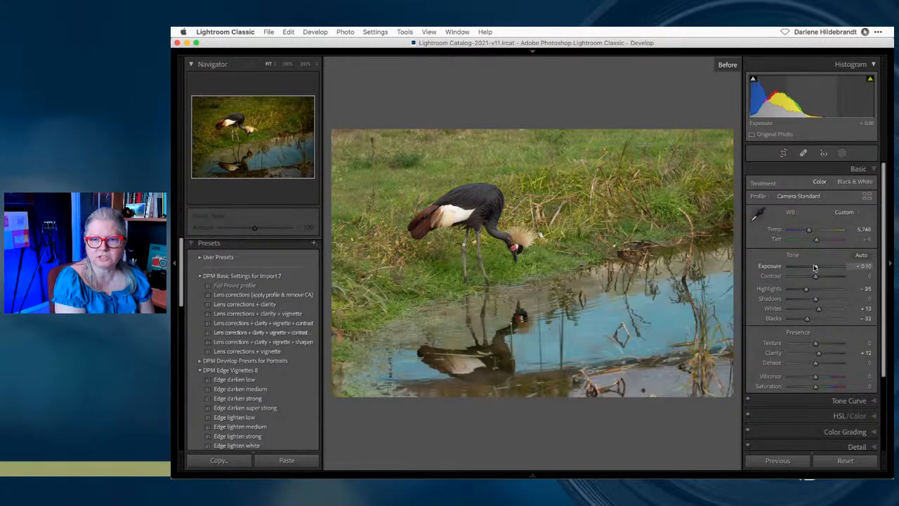
pyautogui.press('\\')
pyautogui.press('\\')
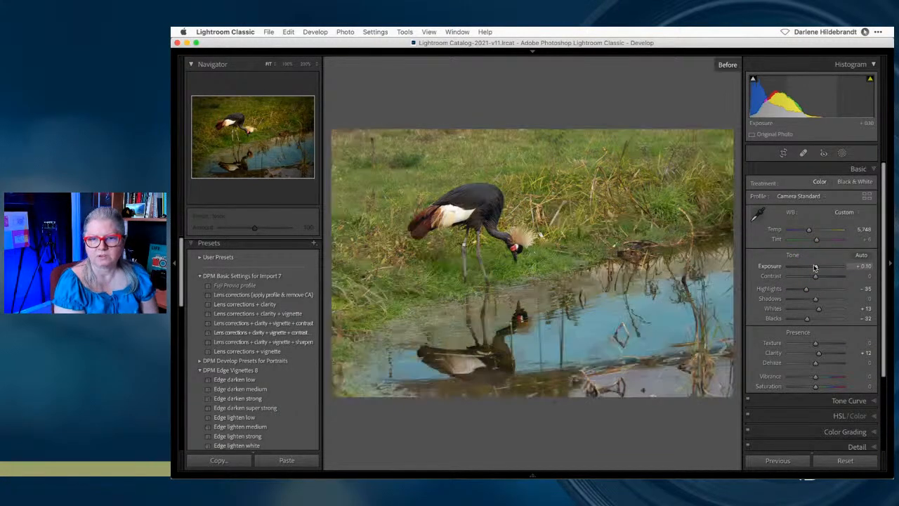
pyautogui.press('\\')
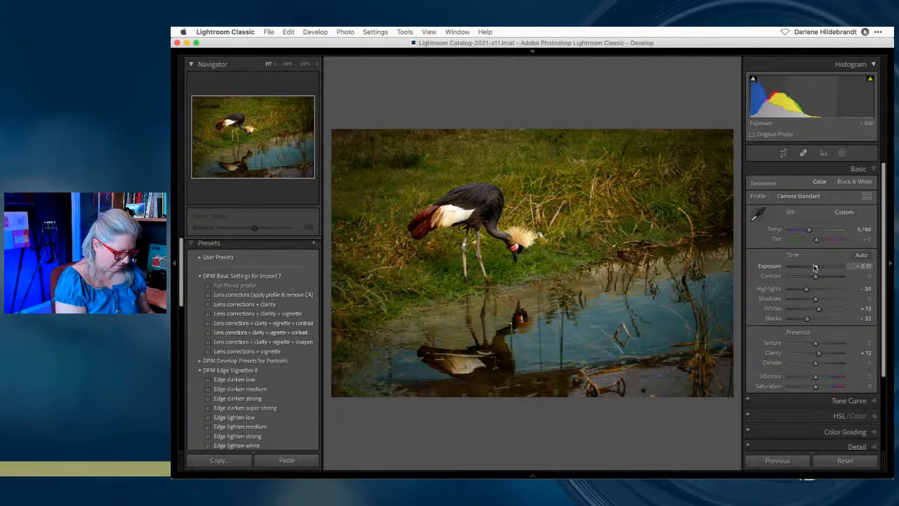
# - Review the photo upside down with the side panels hidden, rotate it upright again and show all panels
pyautogui.press('super+bracketright')
pyautogui.press('super+bracketright')
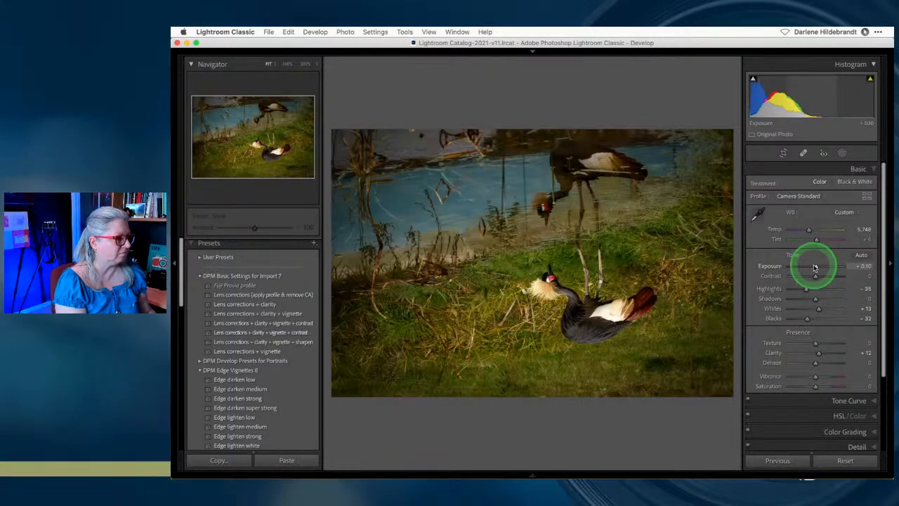
pyautogui.press('Tab')
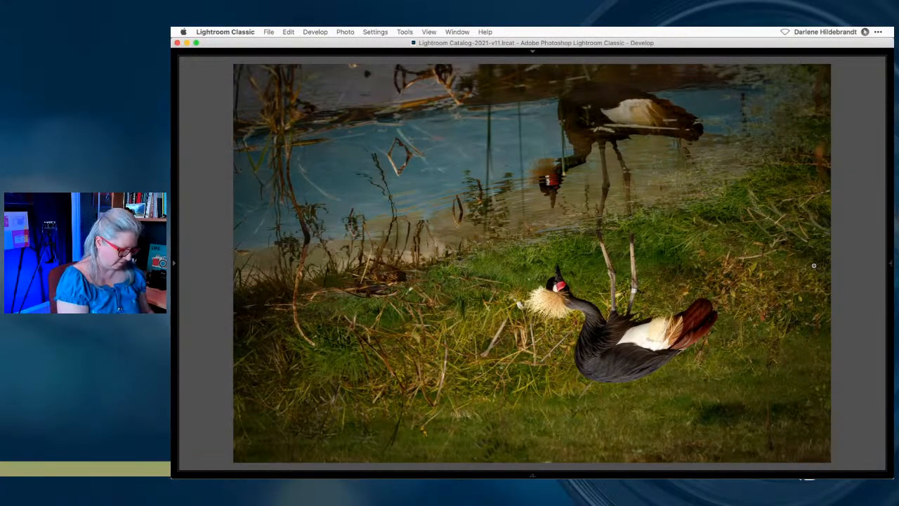
pyautogui.click(813, 266)
pyautogui.press('super+]')
pyautogui.hotkey('shift', 'Tab')
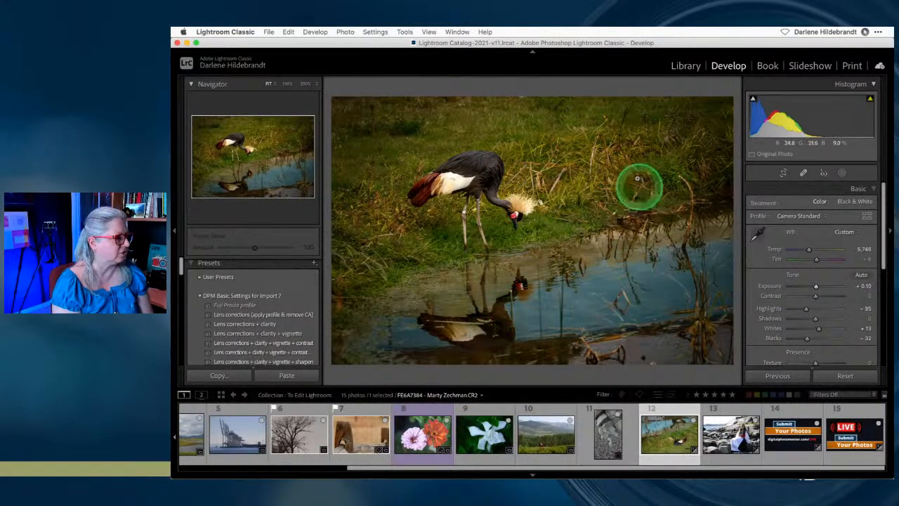
# - Heal the upper part of the bent twig in the water at size 69, feather 15 and opacity 100
pyautogui.click(604, 309)
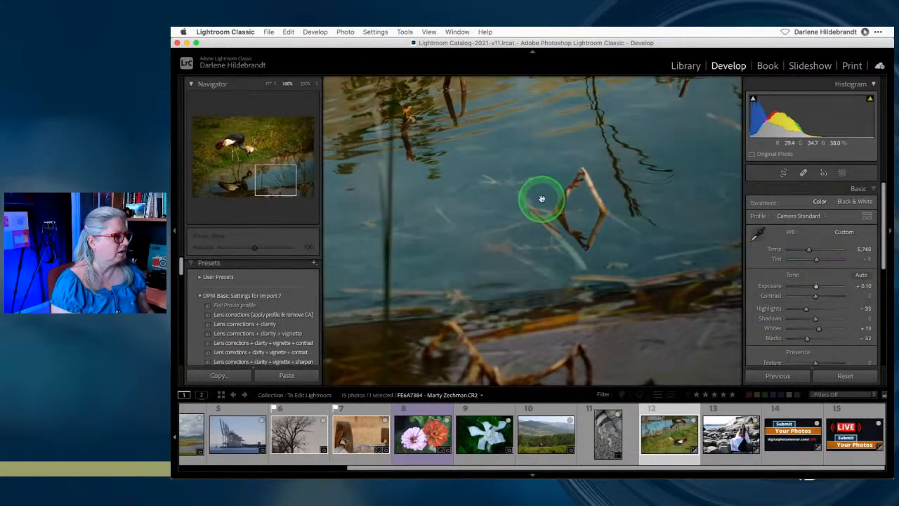
pyautogui.press('q')
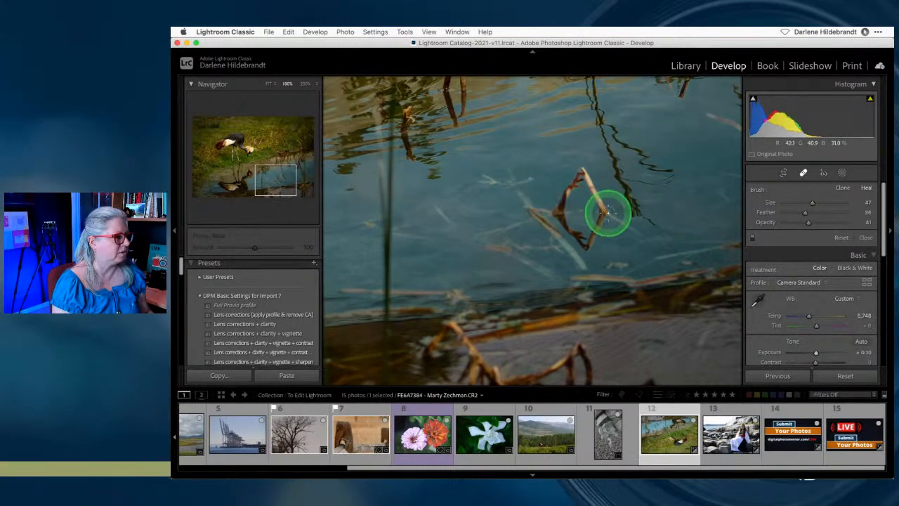
pyautogui.moveTo(605, 210)
pyautogui.mouseDown()
pyautogui.moveTo(585, 166)
pyautogui.moveTo(560, 207)
pyautogui.mouseUp()
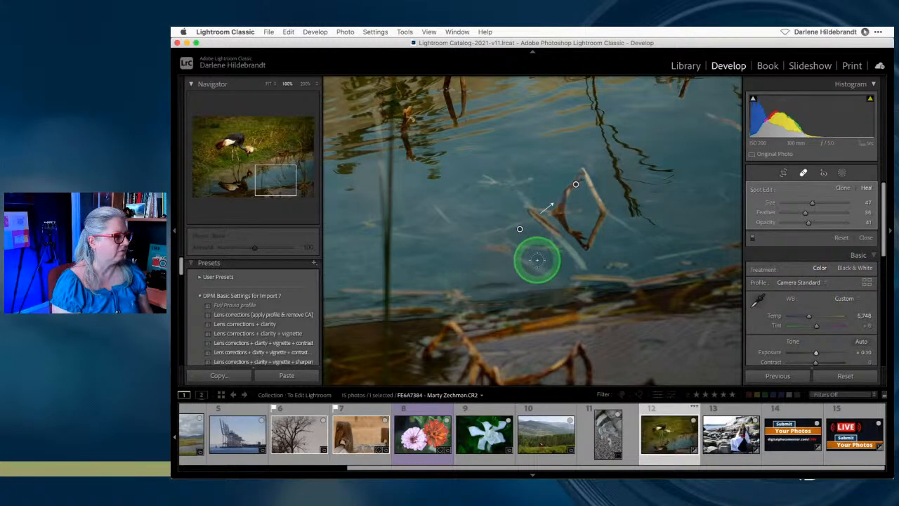
pyautogui.moveTo(808, 222); pyautogui.dragTo(869, 221)
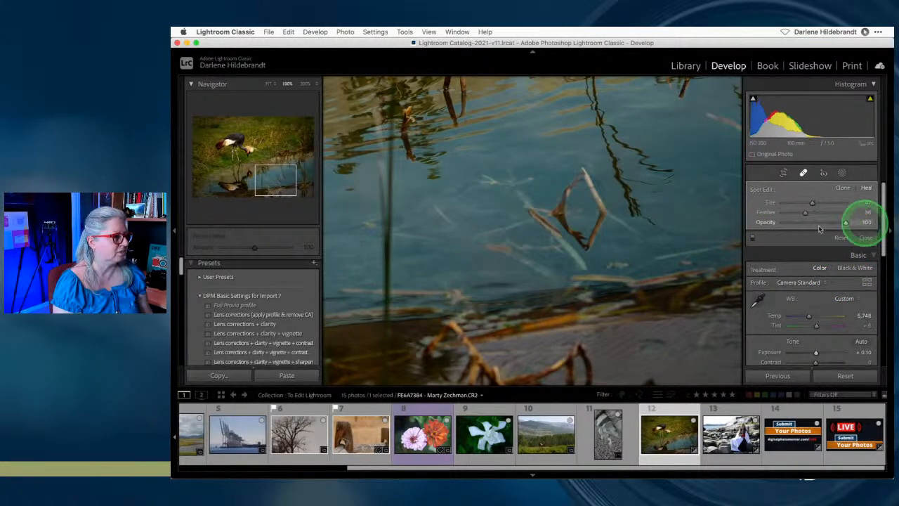
pyautogui.moveTo(516, 238)
pyautogui.mouseDown()
pyautogui.moveTo(498, 190)
pyautogui.moveTo(481, 186)
pyautogui.mouseUp()
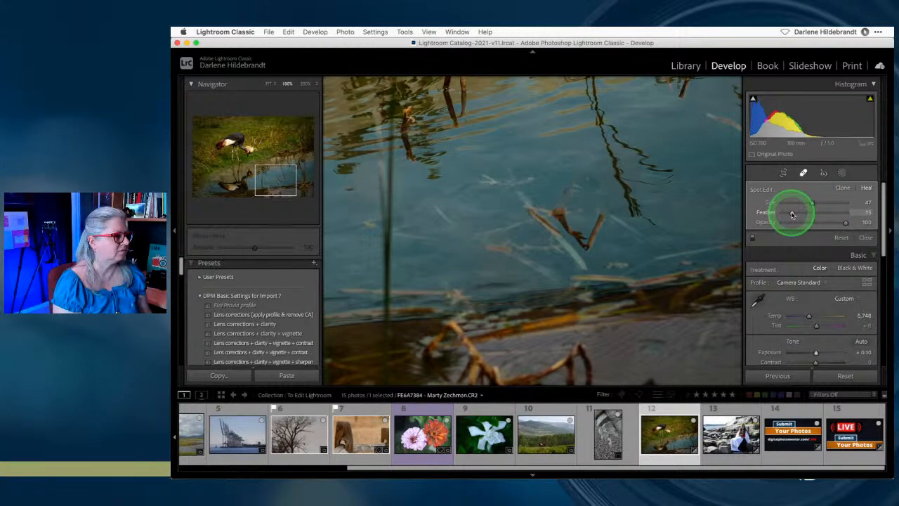
pyautogui.moveTo(811, 202); pyautogui.dragTo(827, 203)
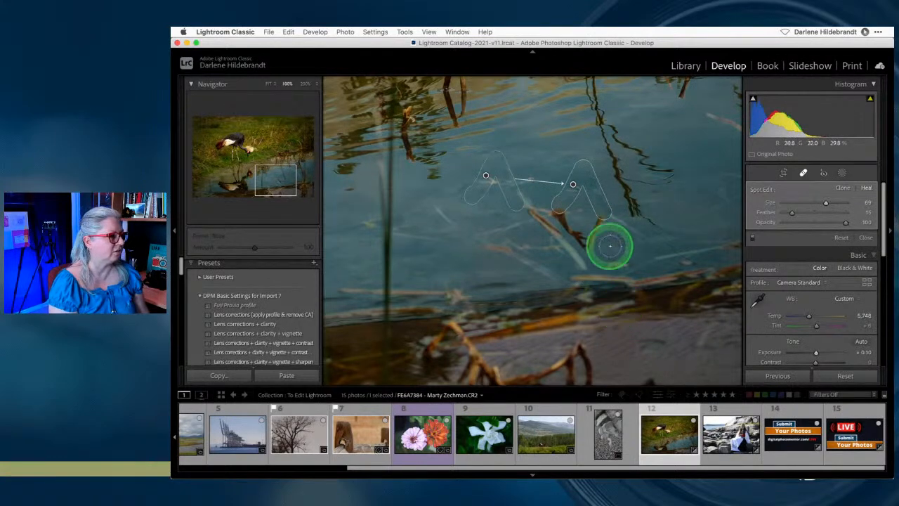
# - Heal the rest of the bent twig, sample clean water to its right, and return to the full view
pyautogui.moveTo(600, 220)
pyautogui.mouseDown()
pyautogui.moveTo(591, 245)
pyautogui.moveTo(560, 217)
pyautogui.moveTo(586, 243)
pyautogui.moveTo(602, 209)
pyautogui.mouseUp()
pyautogui.moveTo(632, 120)
pyautogui.mouseDown()
pyautogui.moveTo(706, 217)
pyautogui.moveTo(712, 202)
pyautogui.moveTo(707, 213)
pyautogui.moveTo(722, 222)
pyautogui.mouseUp()
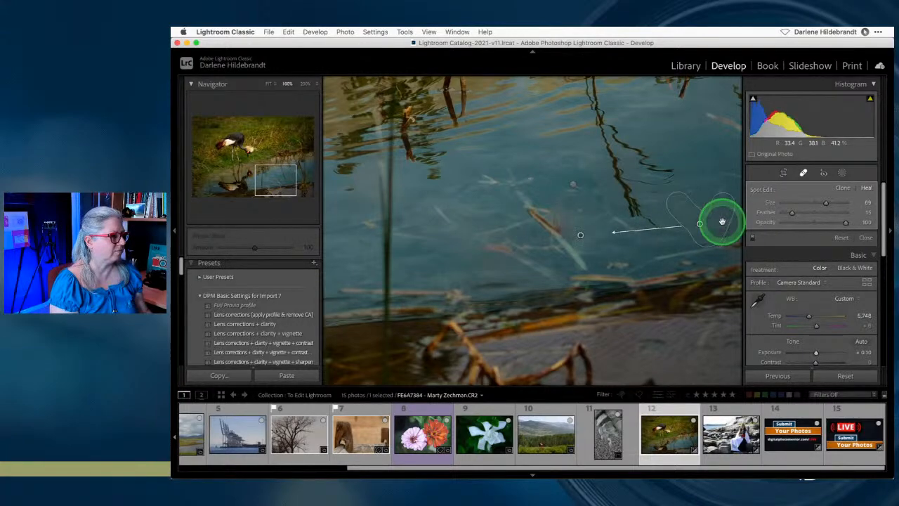
pyautogui.press('q')
pyautogui.click(608, 235)
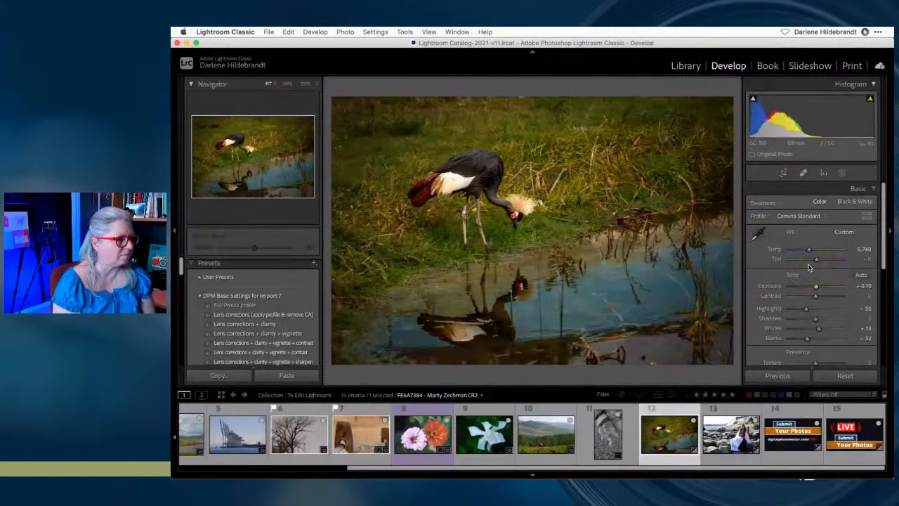
# - Compare the retouched photo with its unedited version
pyautogui.click(796, 263)
pyautogui.press('\\')
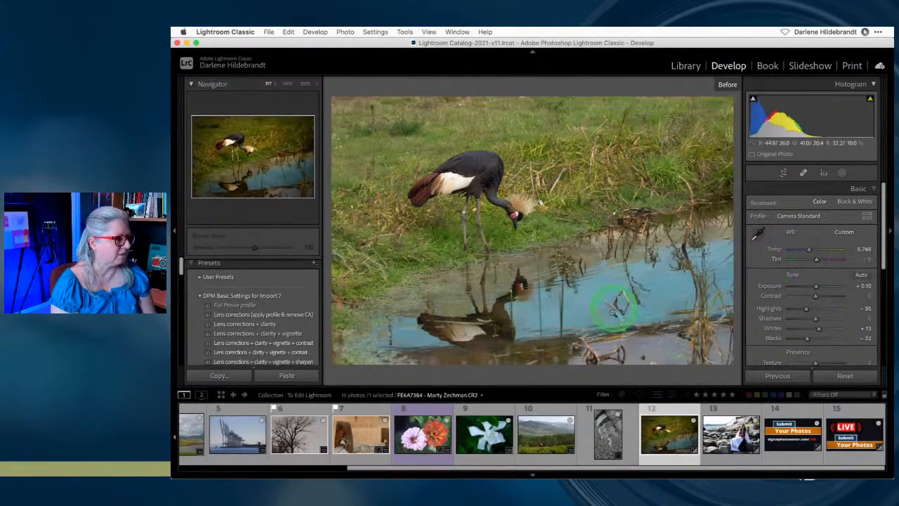
pyautogui.press('\\')
pyautogui.press('\\')
pyautogui.press('\\')
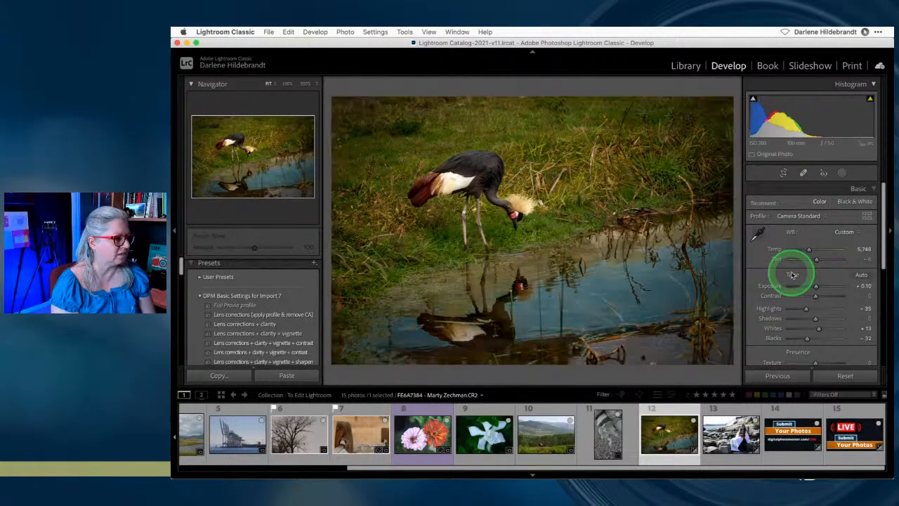
# - Heal the dark spot on the mud near the photo's lower edge and return to the full view
pyautogui.moveTo(642, 351); pyautogui.dragTo(558, 257)
pyautogui.press('q')
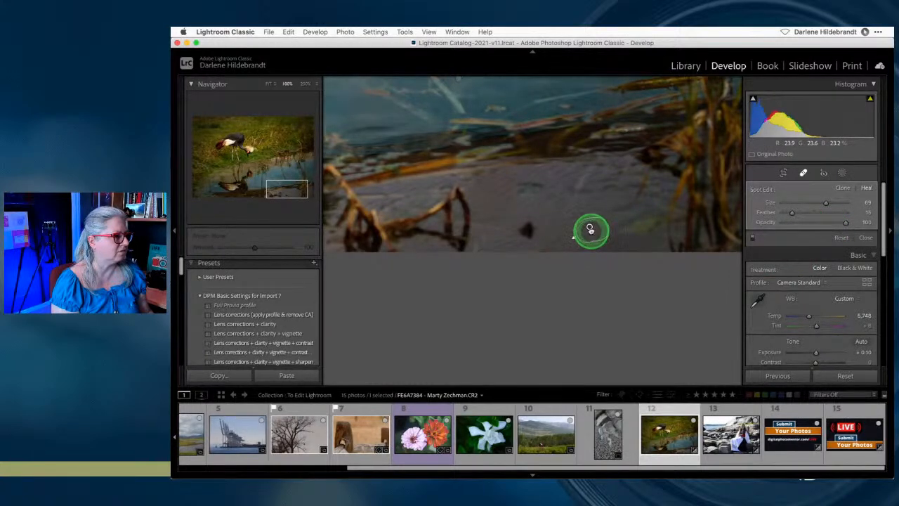
pyautogui.click(525, 228)
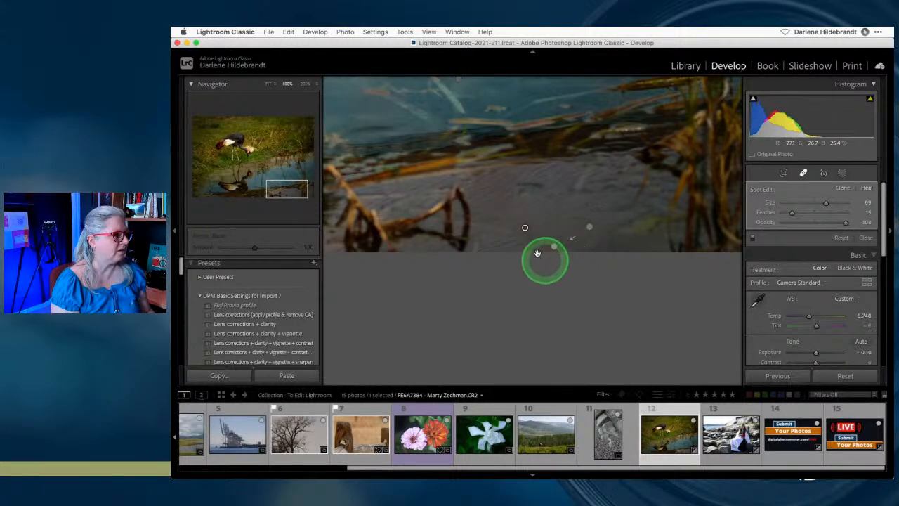
pyautogui.press('q')
pyautogui.click(567, 226)
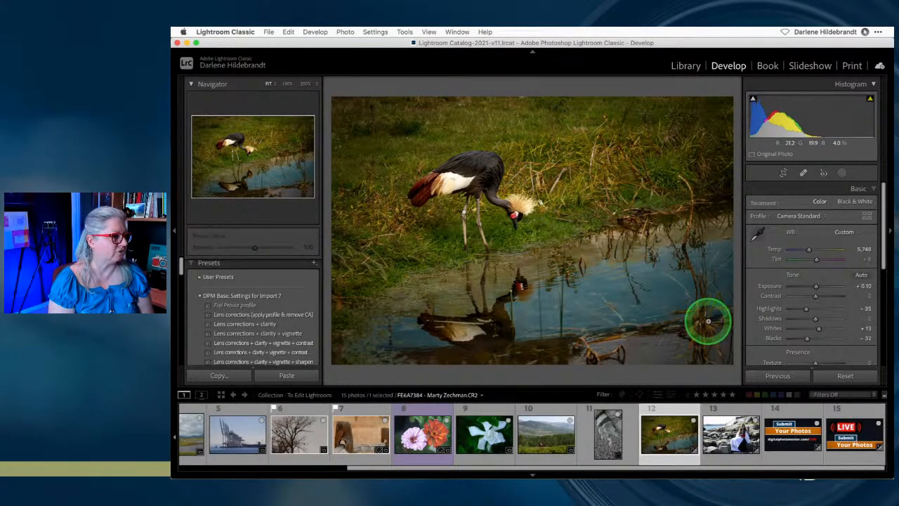
# - Zoom in to 200% on the metal band around the crane's leg and activate spot removal
pyautogui.click(455, 214)
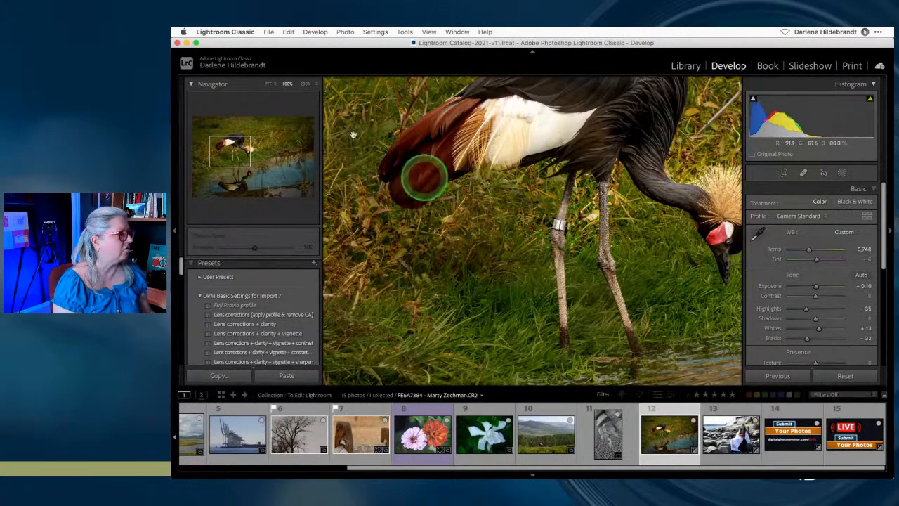
pyautogui.click(305, 84)
pyautogui.moveTo(552, 231); pyautogui.dragTo(490, 220)
pyautogui.press('q')
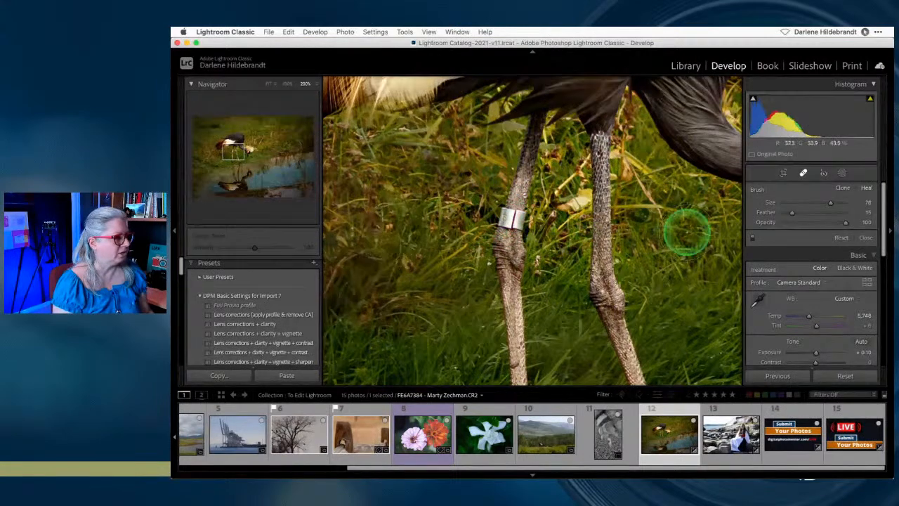
pyautogui.scroll(5, 592, 126)
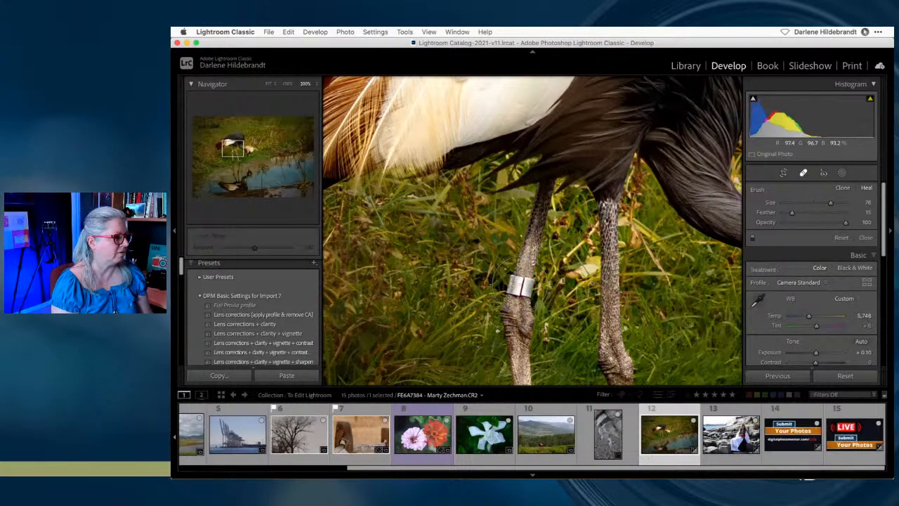
# - Try to cover the leg band with a single cloned spot, and delete that spot
pyautogui.click(520, 284)
pyautogui.click(842, 188)
pyautogui.moveTo(588, 316)
pyautogui.mouseDown()
pyautogui.moveTo(610, 320)
pyautogui.moveTo(601, 295)
pyautogui.moveTo(611, 330)
pyautogui.moveTo(609, 313)
pyautogui.mouseUp()
pyautogui.press('BackSpace')
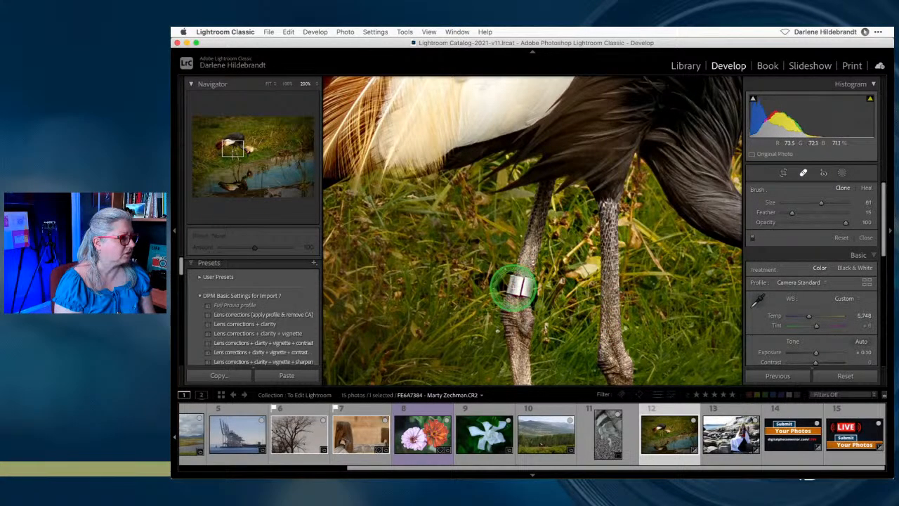
# - Paint over the metal leg band with spot removal at size 31, sampling from the crane's other leg
pyautogui.click(511, 283)
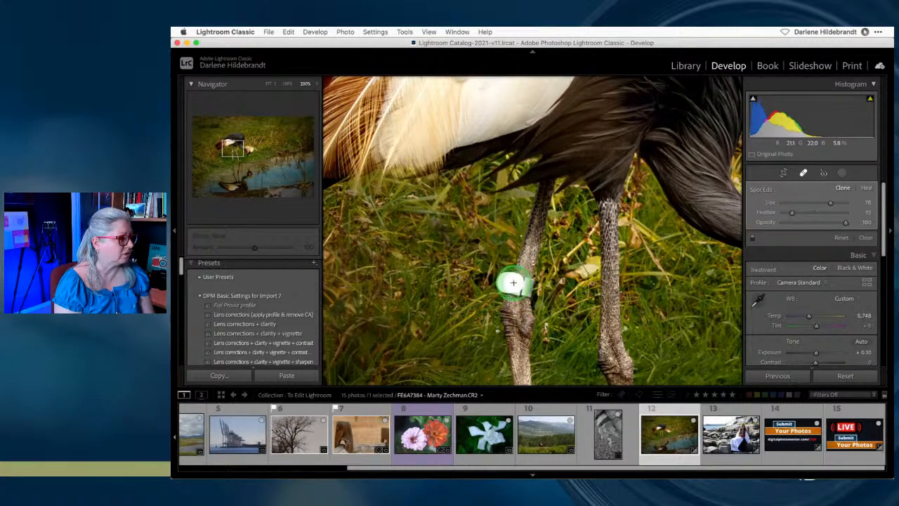
pyautogui.moveTo(508, 287); pyautogui.dragTo(527, 286)
pyautogui.moveTo(567, 330); pyautogui.dragTo(552, 234)
pyautogui.moveTo(482, 306)
pyautogui.mouseDown()
pyautogui.moveTo(576, 227)
pyautogui.moveTo(595, 224)
pyautogui.moveTo(584, 218)
pyautogui.mouseUp()
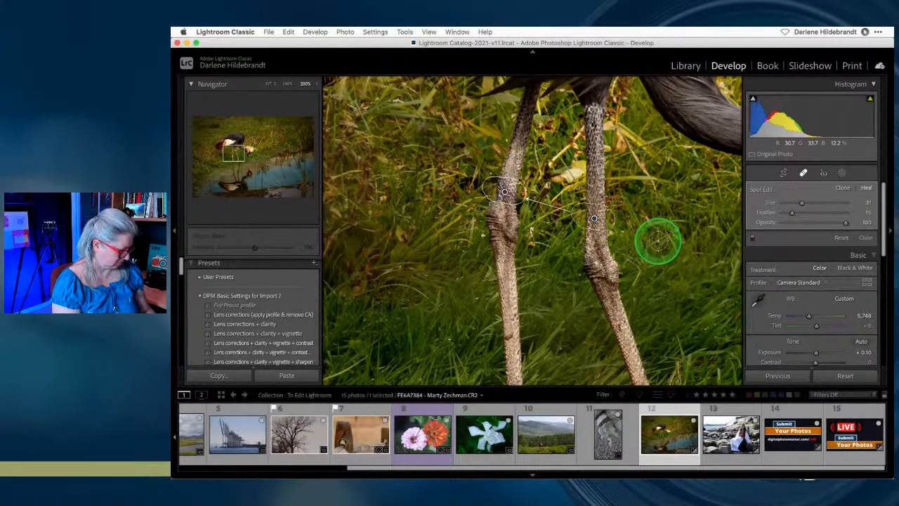
# - Heal the small white object in the grass at the water's edge with spot removal at size 31, and return to the full view
pyautogui.press('q')
pyautogui.click(675, 271)
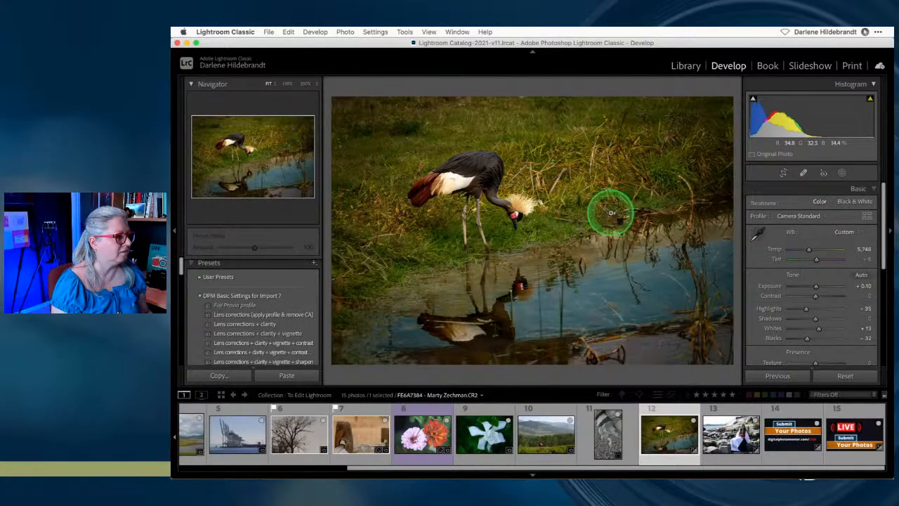
pyautogui.click(611, 209)
pyautogui.press('q')
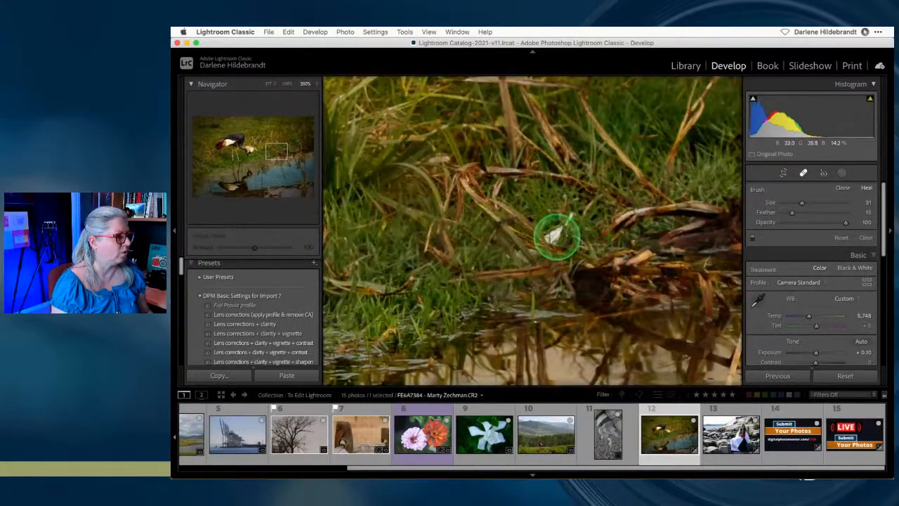
pyautogui.moveTo(567, 218); pyautogui.dragTo(556, 237)
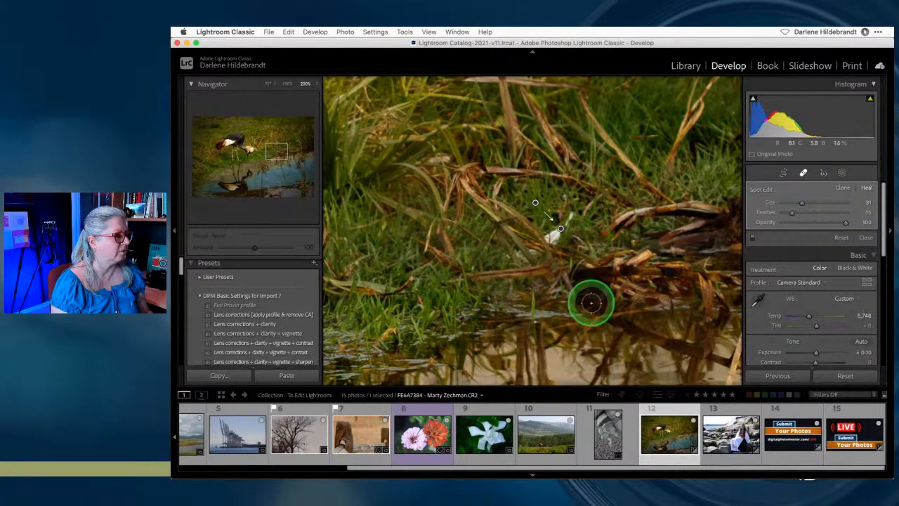
pyautogui.press('z')
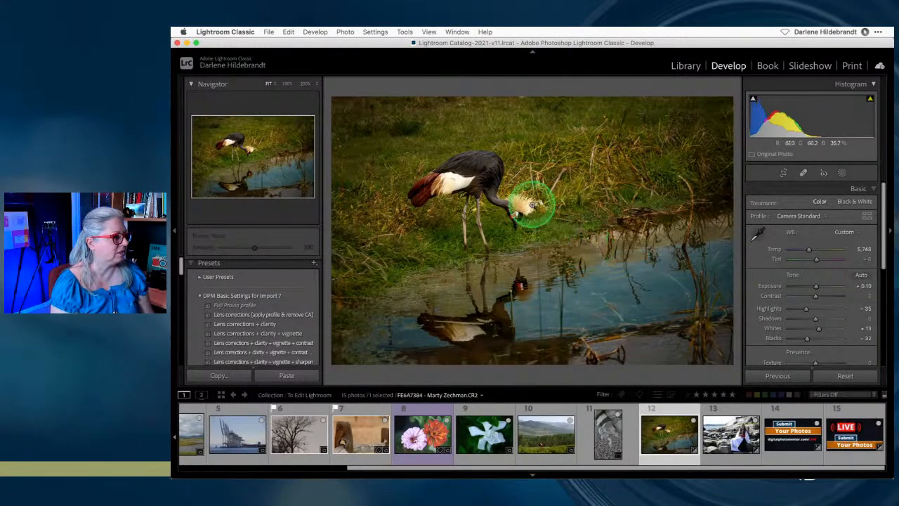
# - Try to heal the white debris beside the crane's crest with a spot feathered to 62, and delete that spot
pyautogui.press('z')
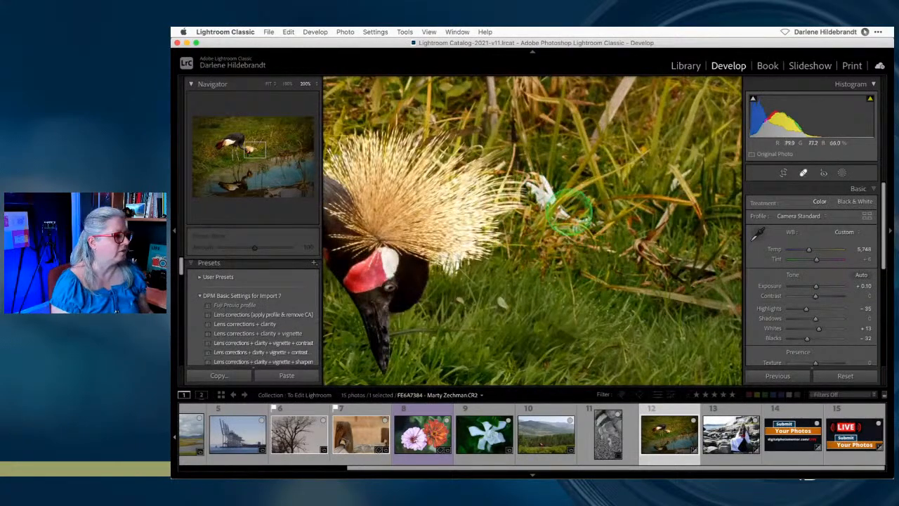
pyautogui.press('q')
pyautogui.click(539, 185)
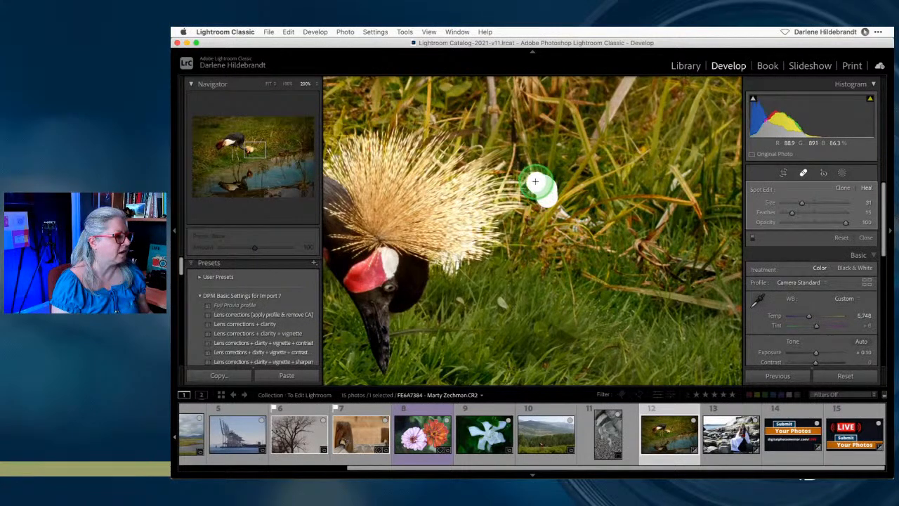
pyautogui.moveTo(656, 281)
pyautogui.mouseDown()
pyautogui.moveTo(507, 195)
pyautogui.moveTo(613, 251)
pyautogui.moveTo(563, 165)
pyautogui.mouseUp()
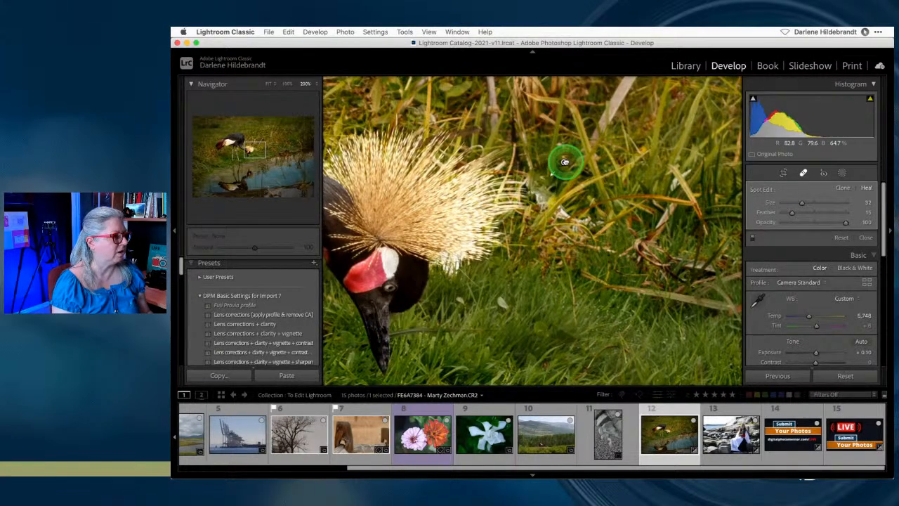
pyautogui.click(819, 211)
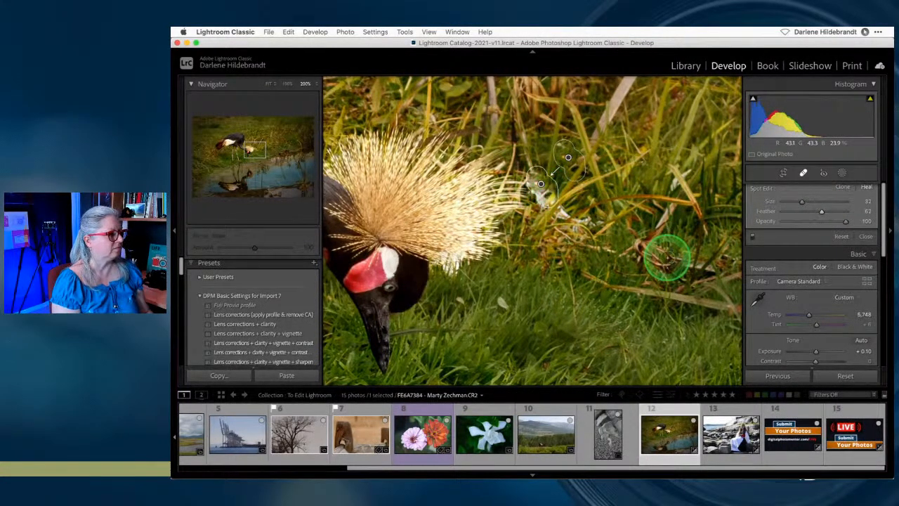
pyautogui.press('Delete')
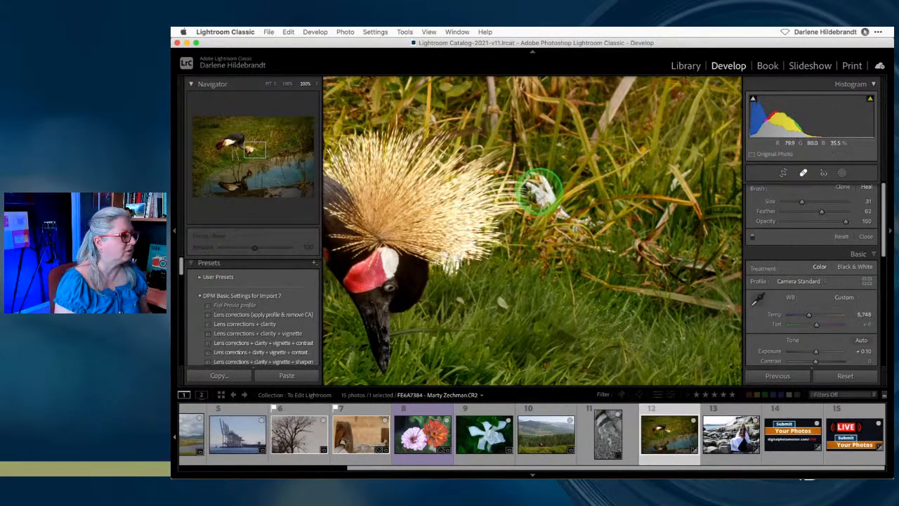
# - Heal both patches of white debris beside the crane's crest at feather 62, sampling the first from the grass above it
pyautogui.click(545, 199)
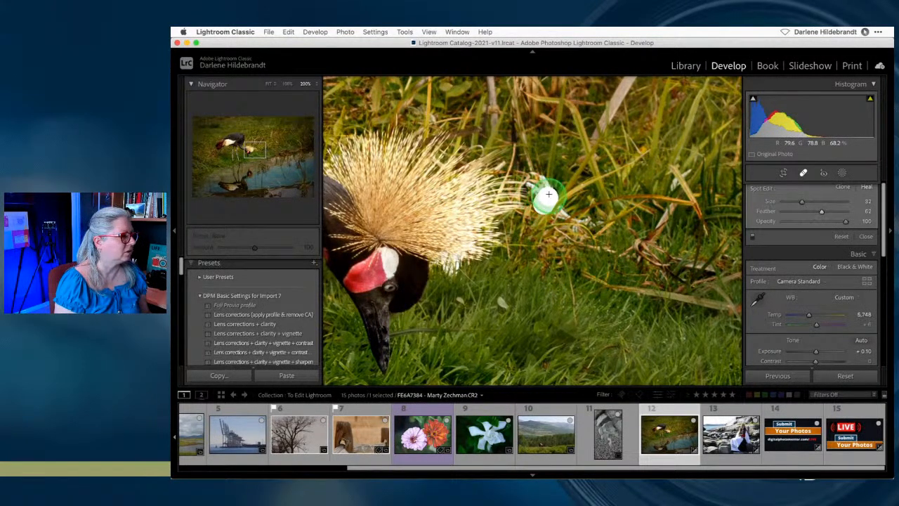
pyautogui.moveTo(537, 174)
pyautogui.mouseDown()
pyautogui.moveTo(524, 140)
pyautogui.moveTo(538, 139)
pyautogui.mouseUp()
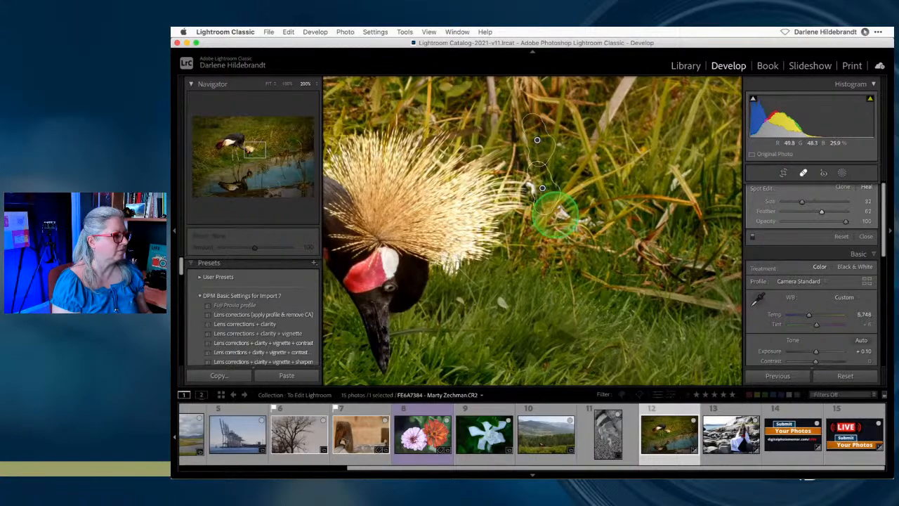
pyautogui.moveTo(574, 220); pyautogui.dragTo(582, 215)
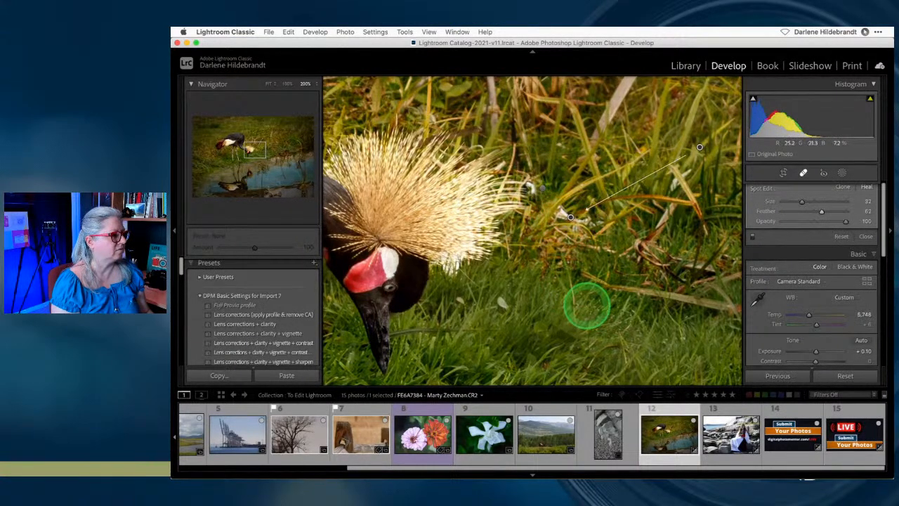
pyautogui.press('q')
pyautogui.click(582, 302)
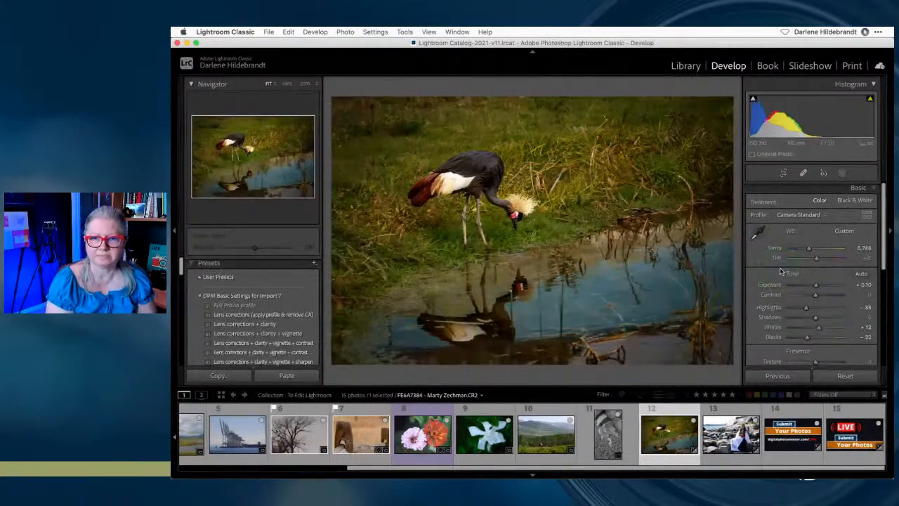
# - Set the photo's Exposure to +0.45 and Blacks to −40, checking the clipping of blacks and whites
pyautogui.moveTo(786, 269); pyautogui.dragTo(818, 288)
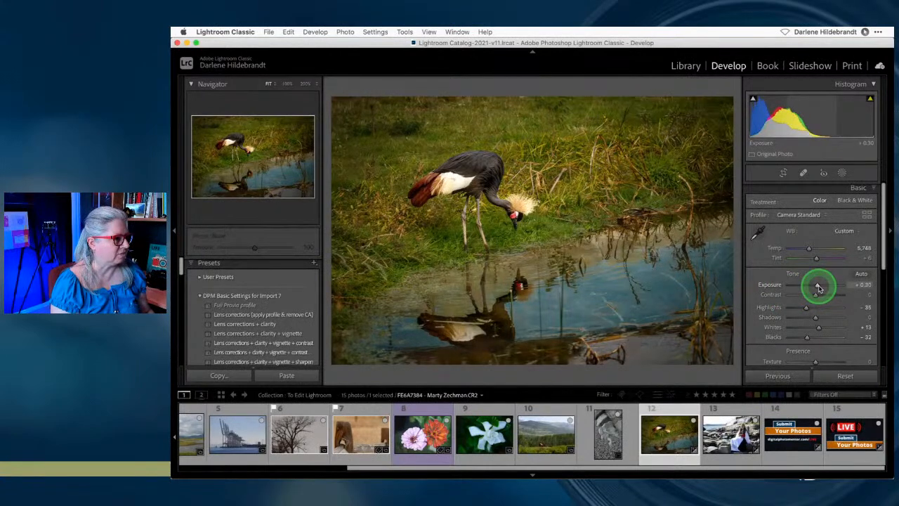
pyautogui.keyDown('alt'); pyautogui.click(807, 338); pyautogui.keyUp('alt')
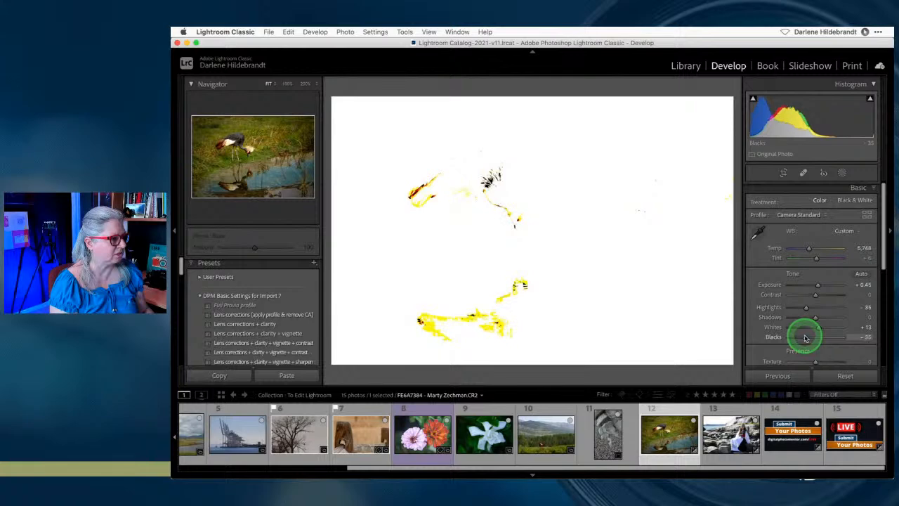
pyautogui.moveTo(805, 338); pyautogui.dragTo(805, 338)
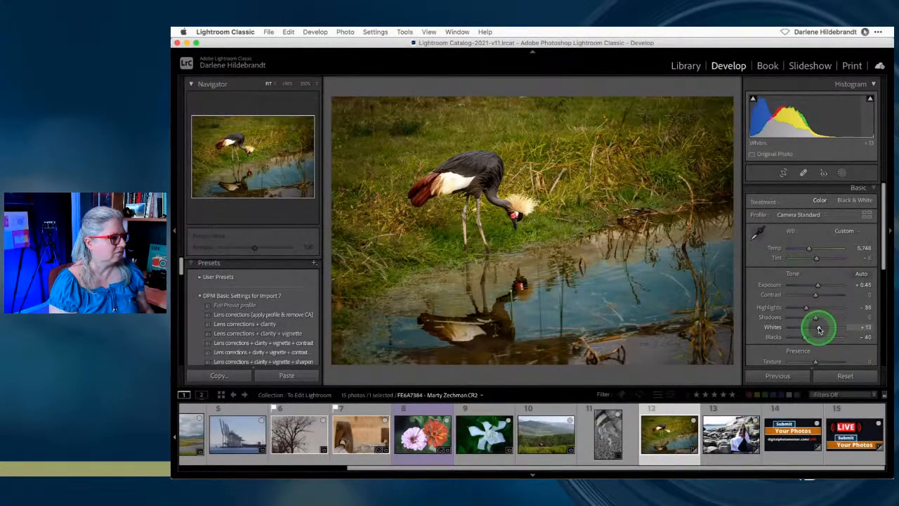
pyautogui.keyDown('alt'); pyautogui.click(819, 328); pyautogui.keyUp('alt')
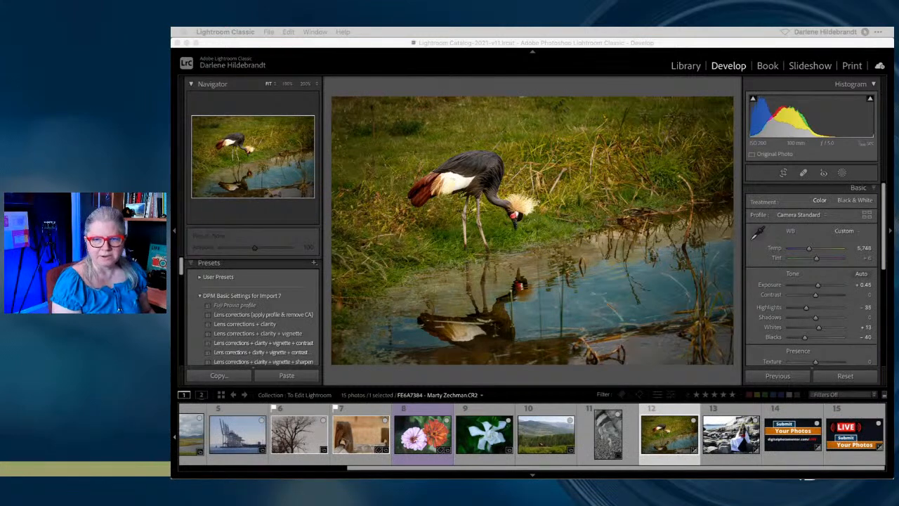
# - Add a new Color Range mask sampled from the grass above the crane, and move the mask list clear of that area
pyautogui.click(845, 342)
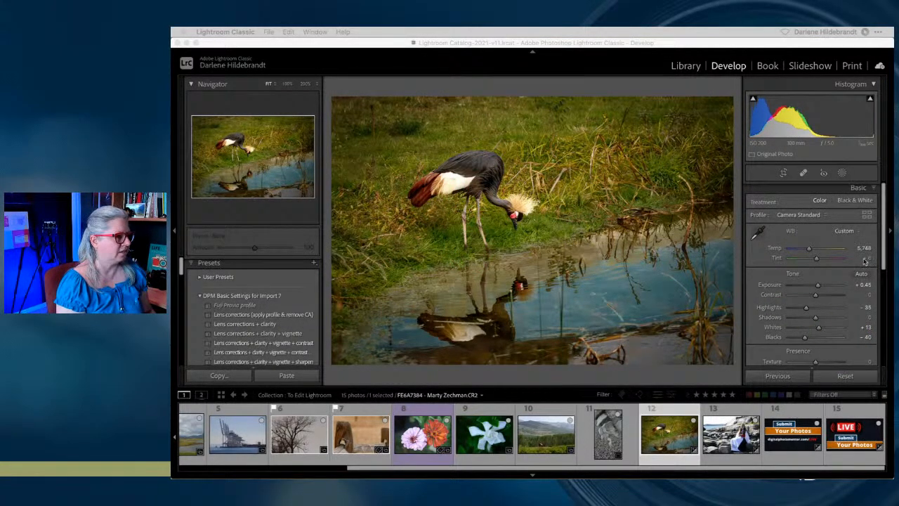
pyautogui.click(842, 172)
pyautogui.click(654, 95)
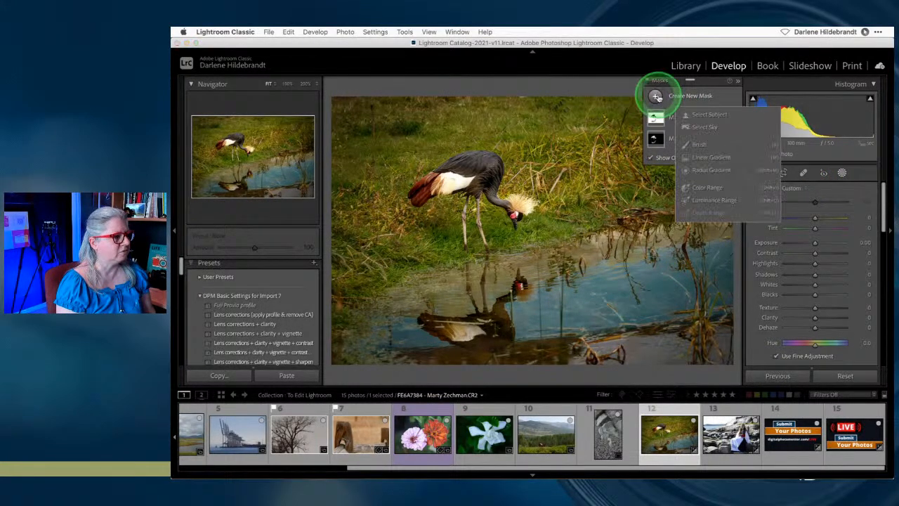
pyautogui.click(707, 190)
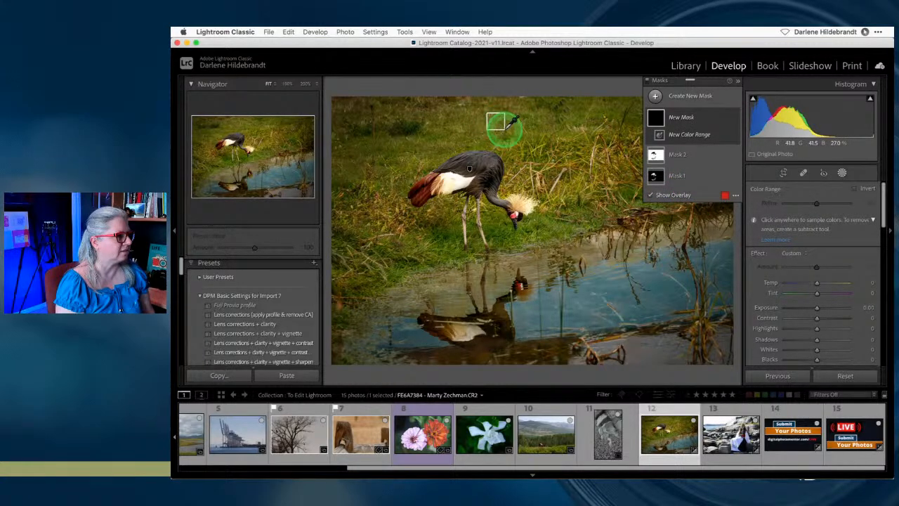
pyautogui.click(495, 122)
pyautogui.moveTo(708, 81); pyautogui.dragTo(689, 295)
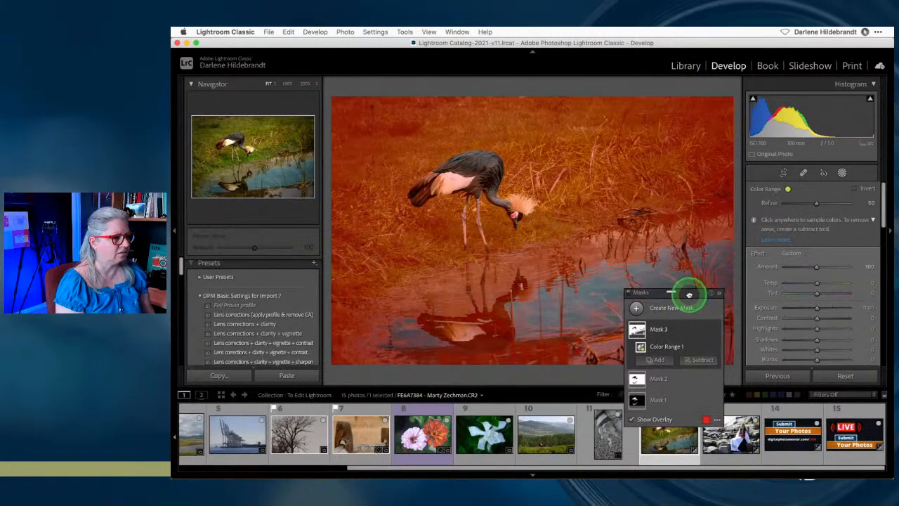
# - Set the color range's Refine to 13 and subtract the subject from the mask
pyautogui.moveTo(815, 203); pyautogui.dragTo(792, 203)
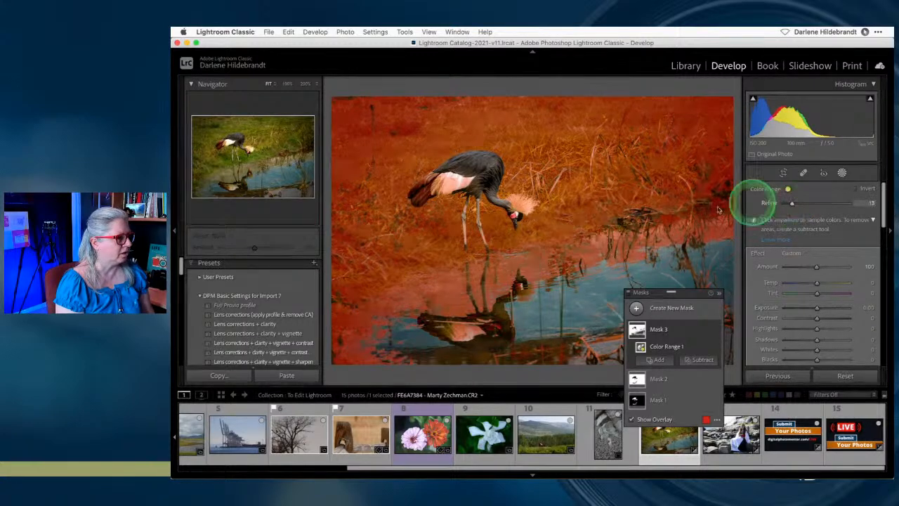
pyautogui.click(698, 361)
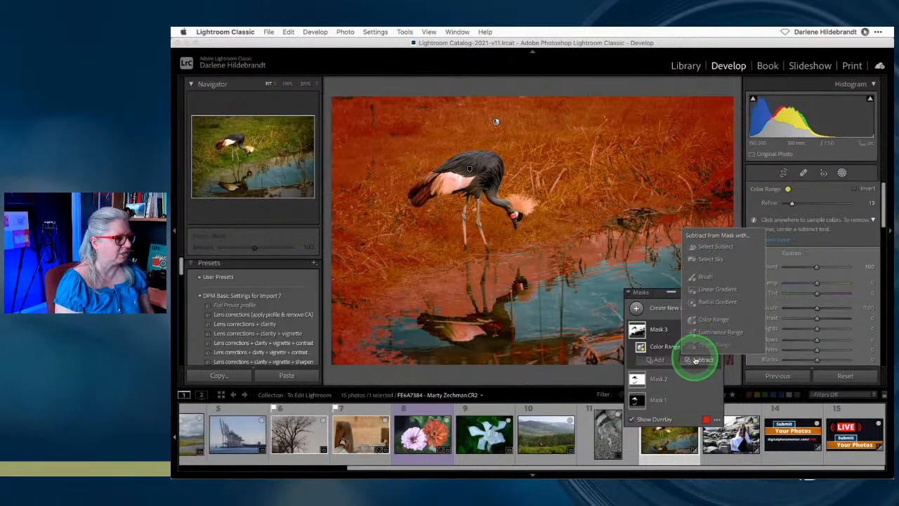
pyautogui.click(715, 246)
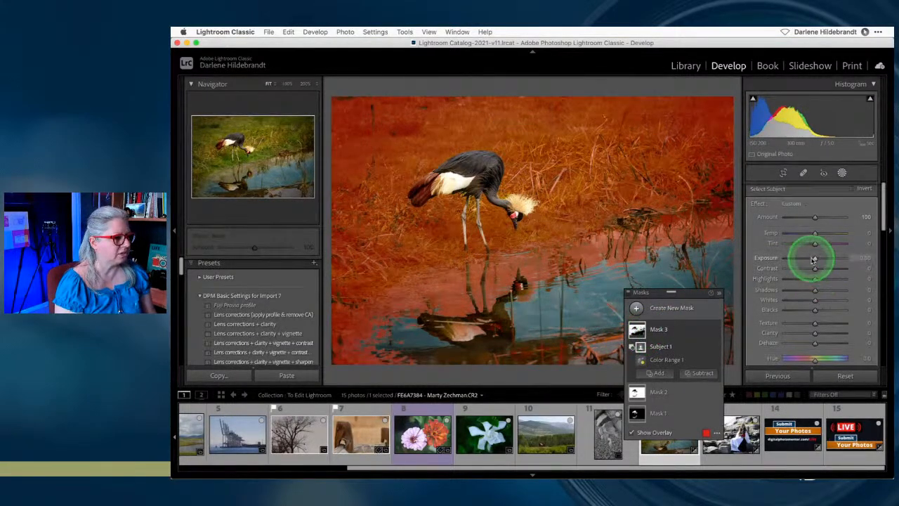
# - Soften the masked background with Texture −24, Clarity −24, Contrast −16 and Sharpness −56, and finish masking
pyautogui.scroll(-3, 807, 271)
pyautogui.moveTo(814, 274); pyautogui.dragTo(808, 283)
pyautogui.moveTo(814, 218); pyautogui.dragTo(809, 219)
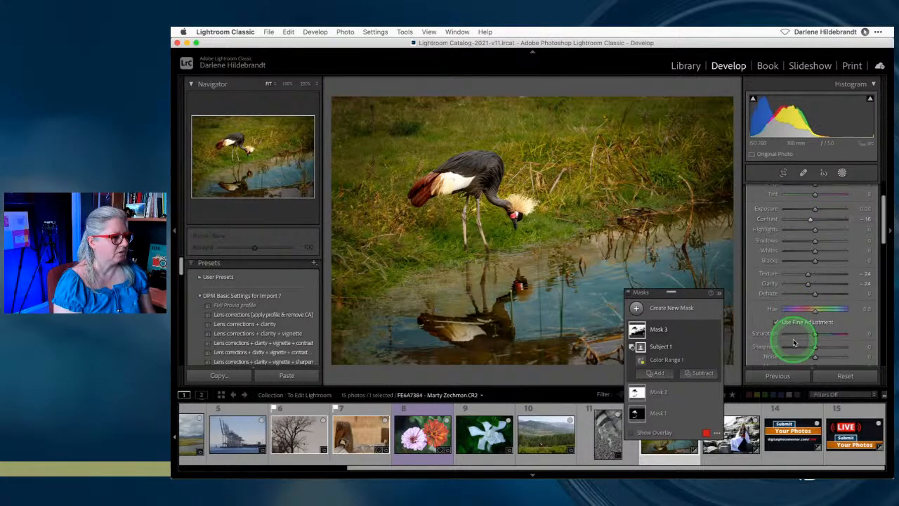
pyautogui.moveTo(788, 349); pyautogui.dragTo(764, 354)
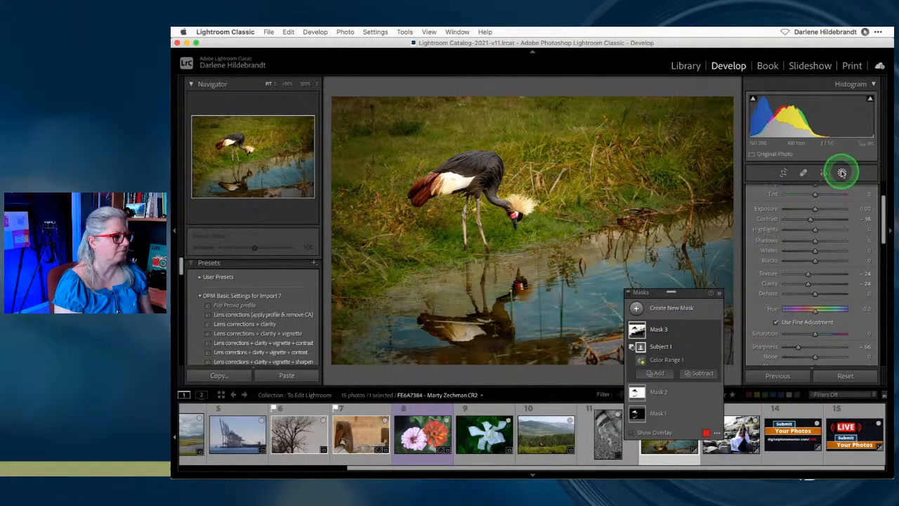
pyautogui.click(842, 172)
# - Expand the photo's edit history and hide the filmstrip
pyautogui.scroll(-1, 840, 299)
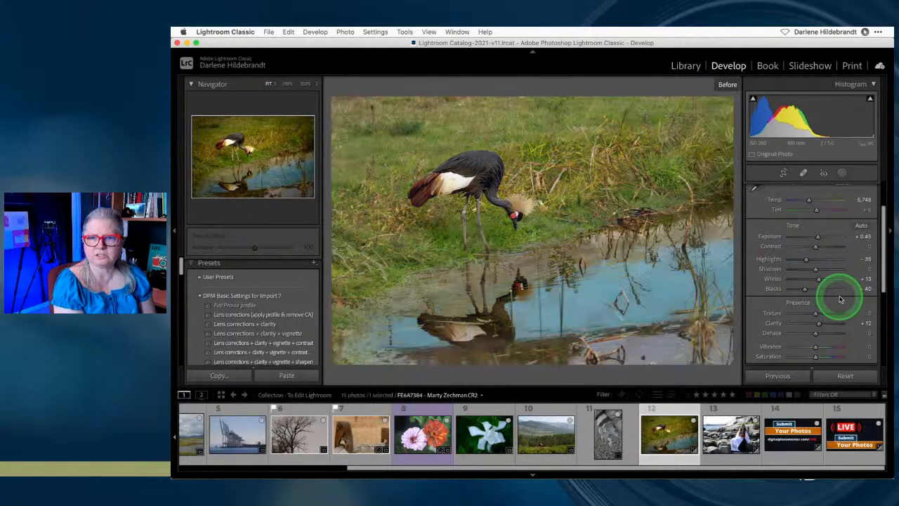
pyautogui.scroll(-10, 201, 271)
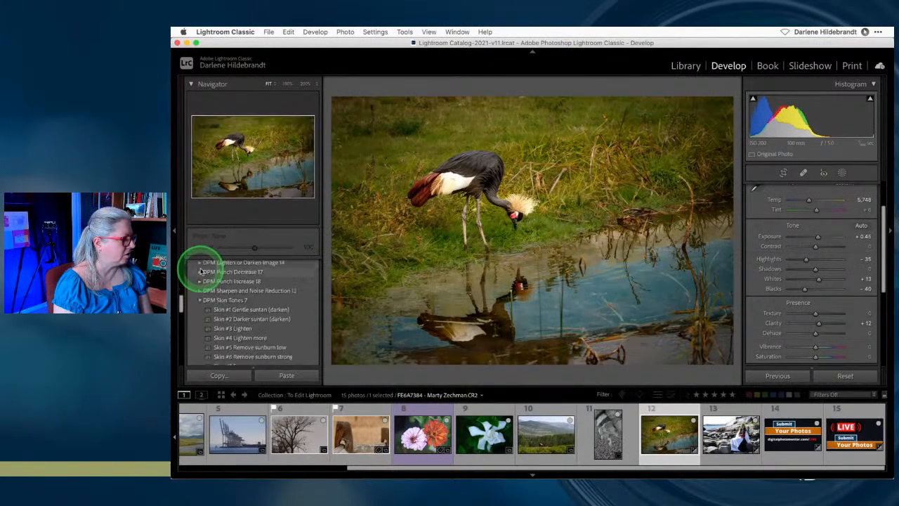
pyautogui.scroll(-15, 202, 270)
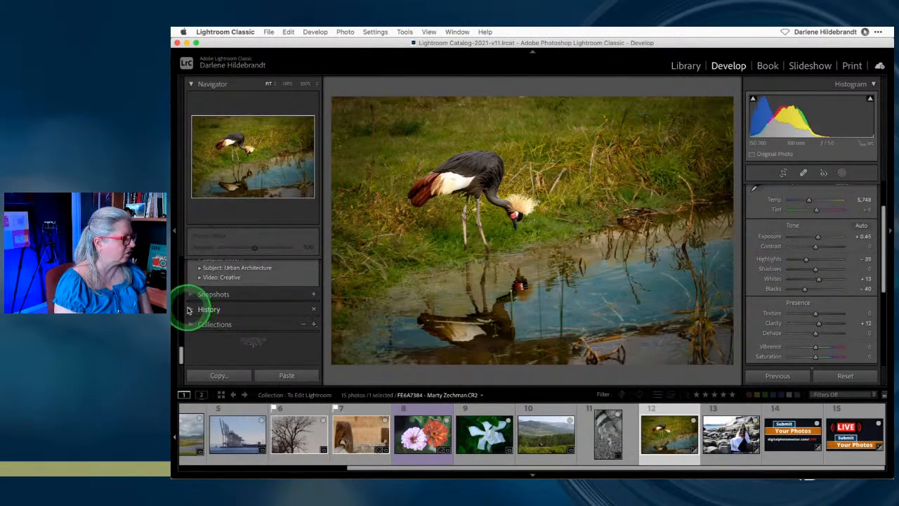
pyautogui.click(189, 310)
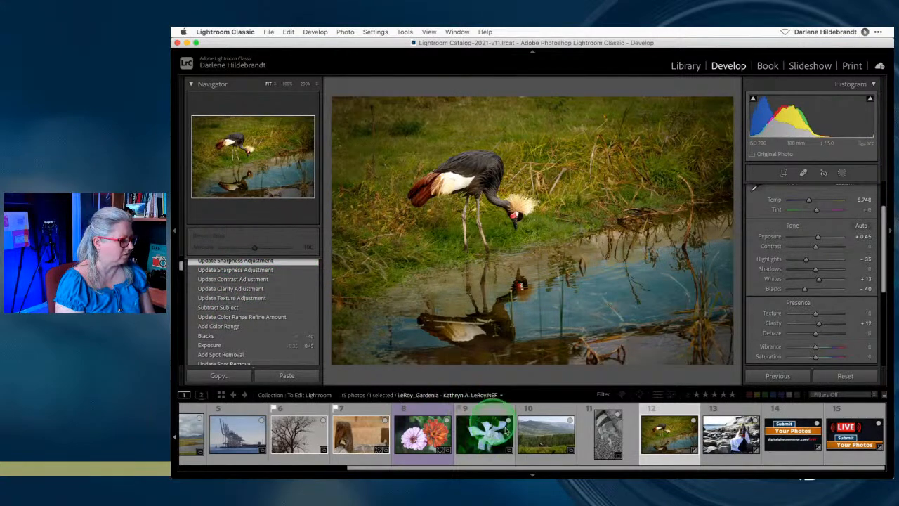
pyautogui.click(532, 474)
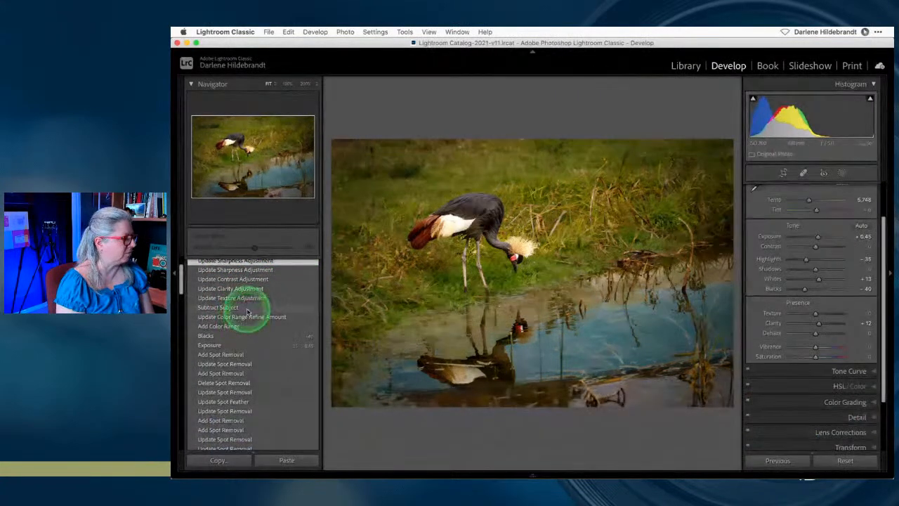
# - Compare the Blacks history state, before the background mask, with the latest Update Sharpness Adjustment state
pyautogui.scroll(3, 242, 323)
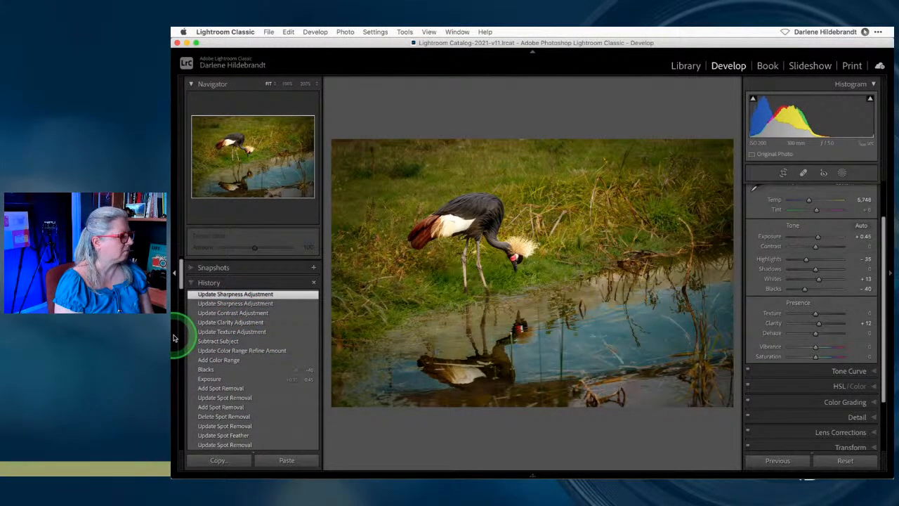
pyautogui.click(209, 370)
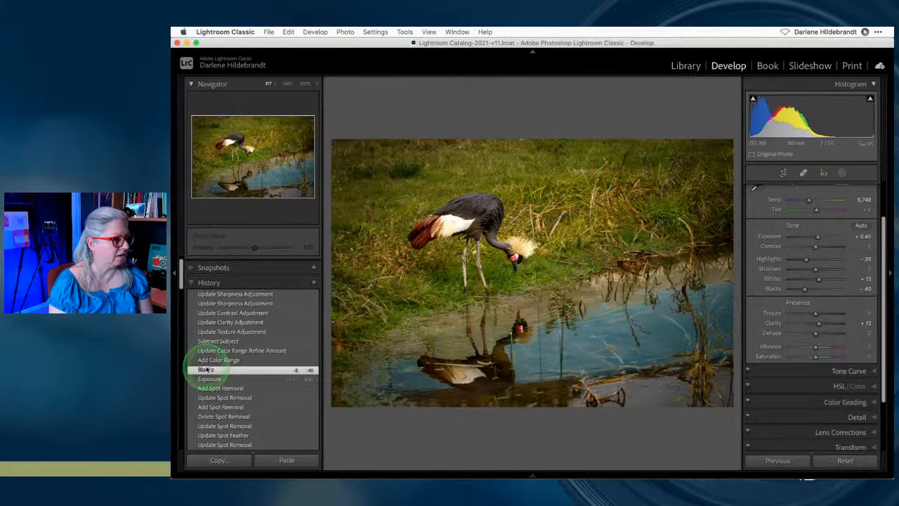
pyautogui.click(210, 294)
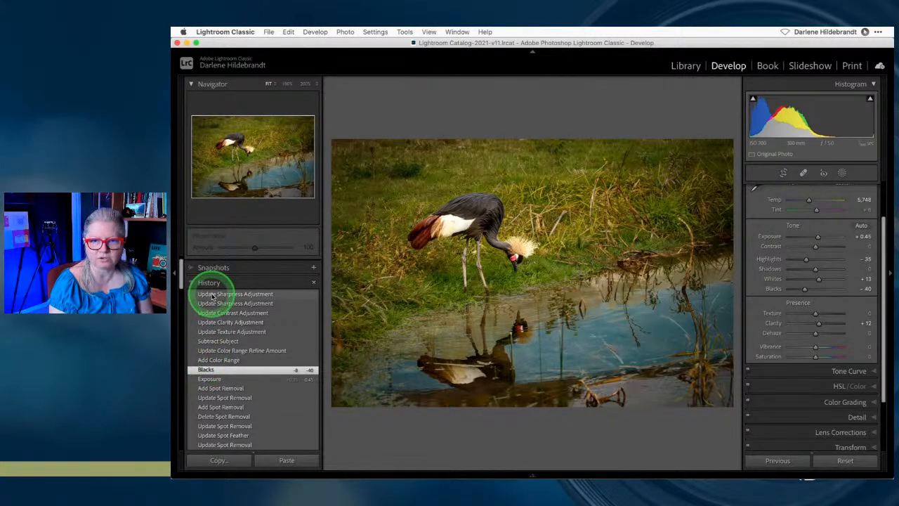
pyautogui.click(212, 296)
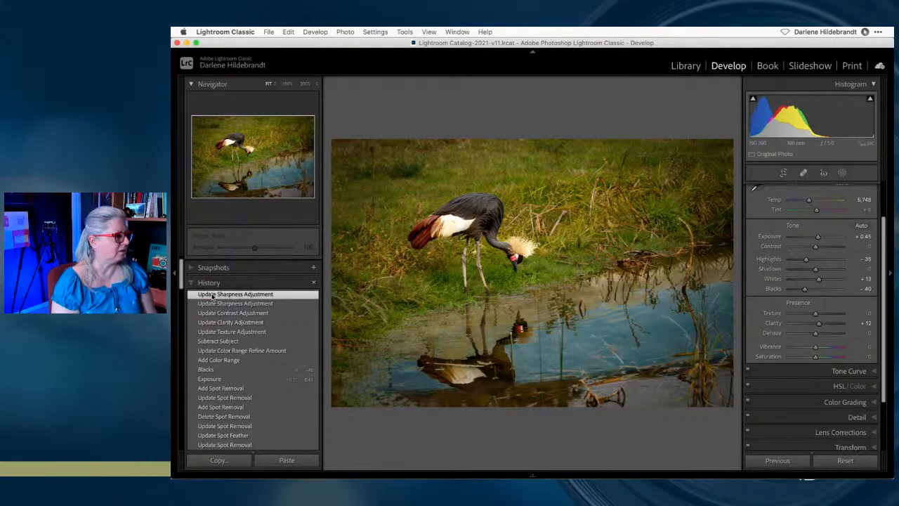
# - Adjust the crane's subject mask to Whites 2, Blacks −24, Texture 34 and Clarity 34 while checking clipping, and finish masking
pyautogui.click(842, 174)
pyautogui.click(676, 372)
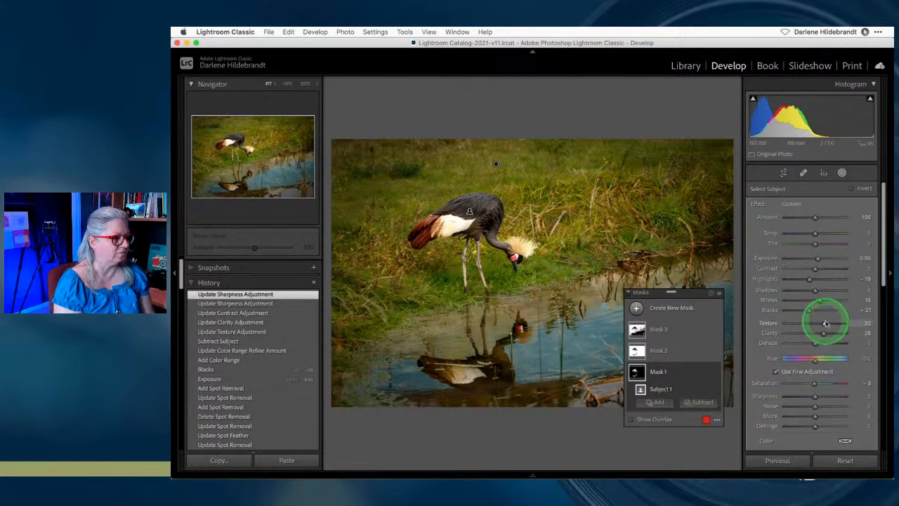
pyautogui.press('j')
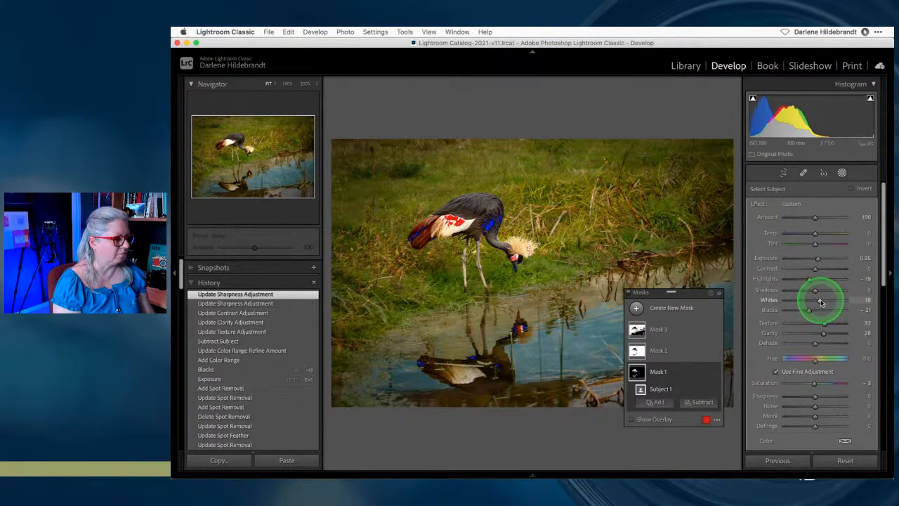
pyautogui.moveTo(820, 302); pyautogui.dragTo(818, 302)
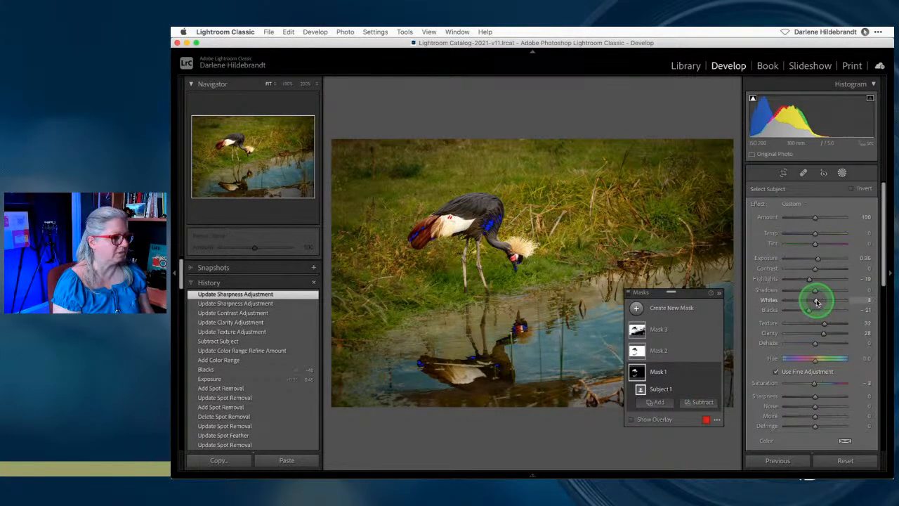
pyautogui.moveTo(817, 302); pyautogui.dragTo(817, 302)
pyautogui.moveTo(809, 310); pyautogui.dragTo(825, 327)
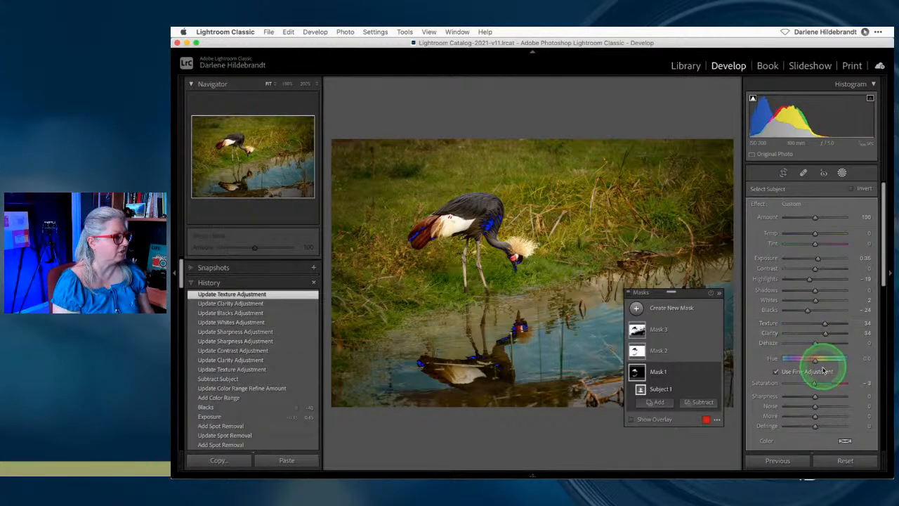
pyautogui.click(842, 173)
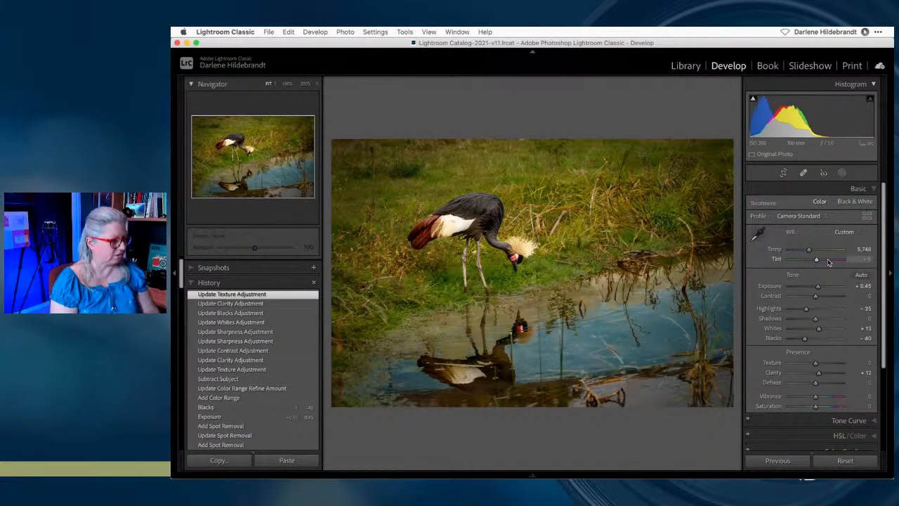
# - Return to the Library grid, open the photo of the woman seated on coastal rocks in Loupe view, and enlarge its preview area
pyautogui.press('g')
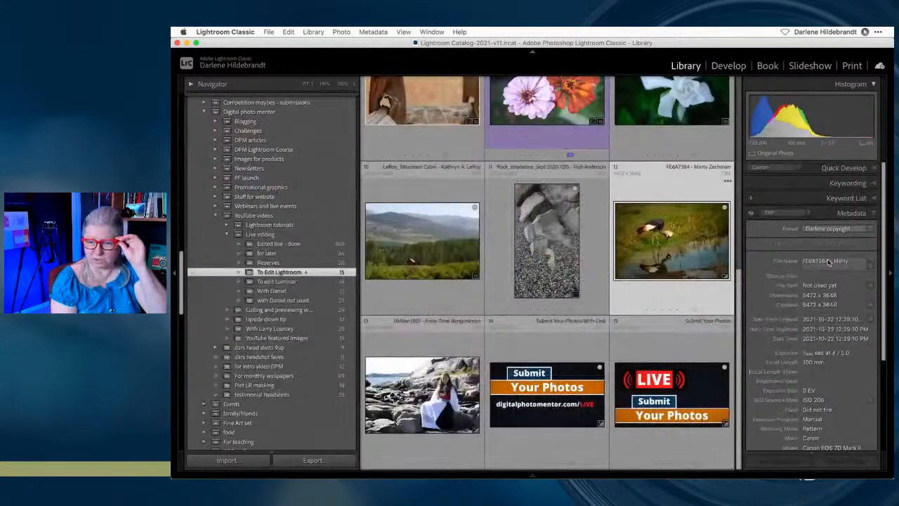
pyautogui.doubleClick(417, 379)
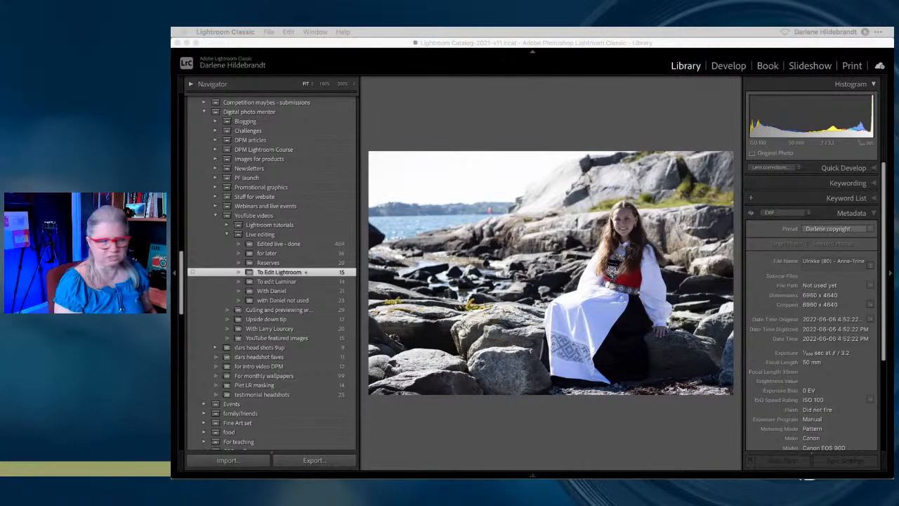
pyautogui.click(565, 114)
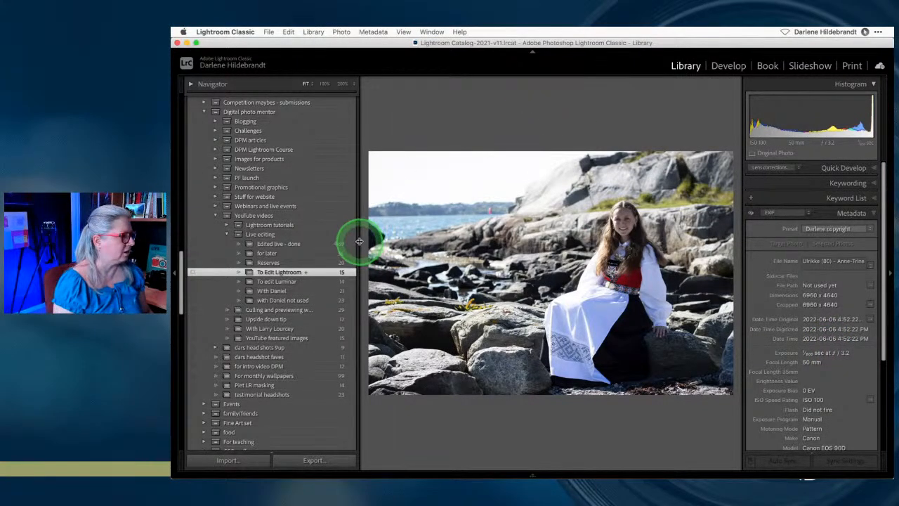
pyautogui.moveTo(327, 242); pyautogui.dragTo(277, 241)
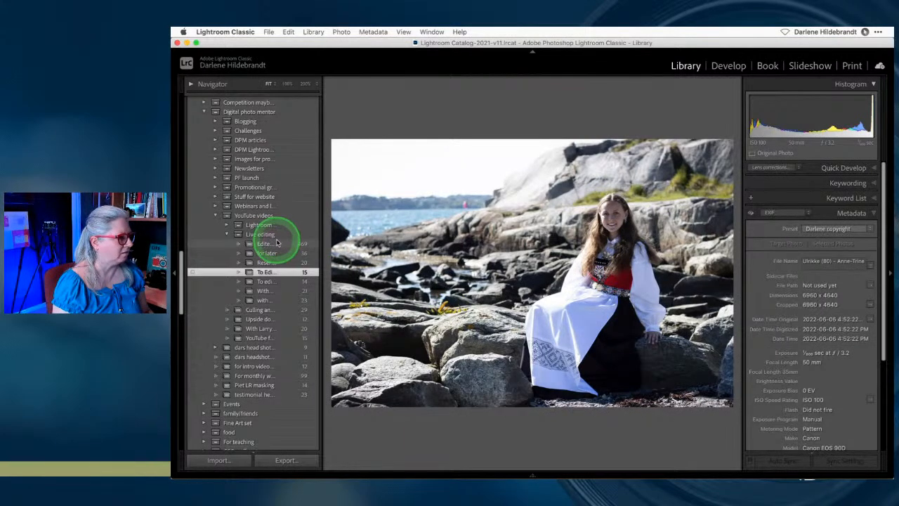
# - Cycle the photo's information overlay to check its shutter speed, aperture, ISO and lens
pyautogui.press('i')
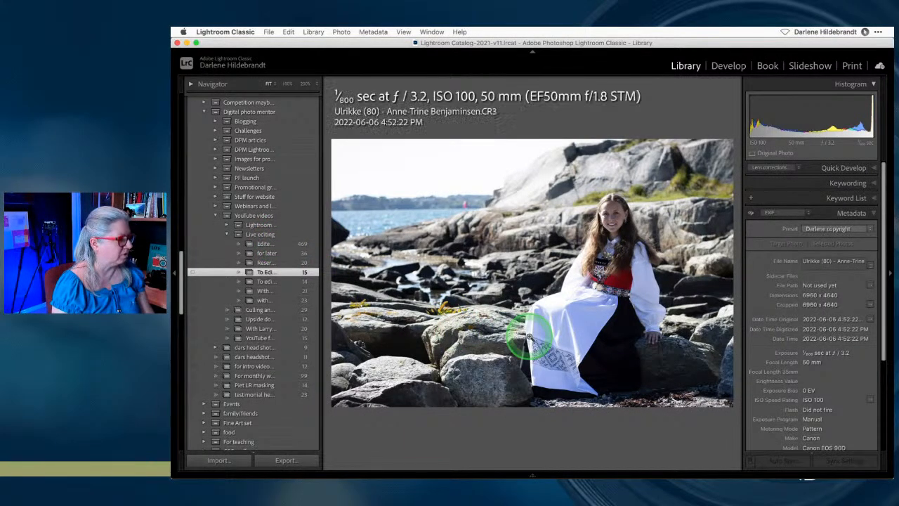
pyautogui.press('i')
pyautogui.press('i')
pyautogui.press('i')
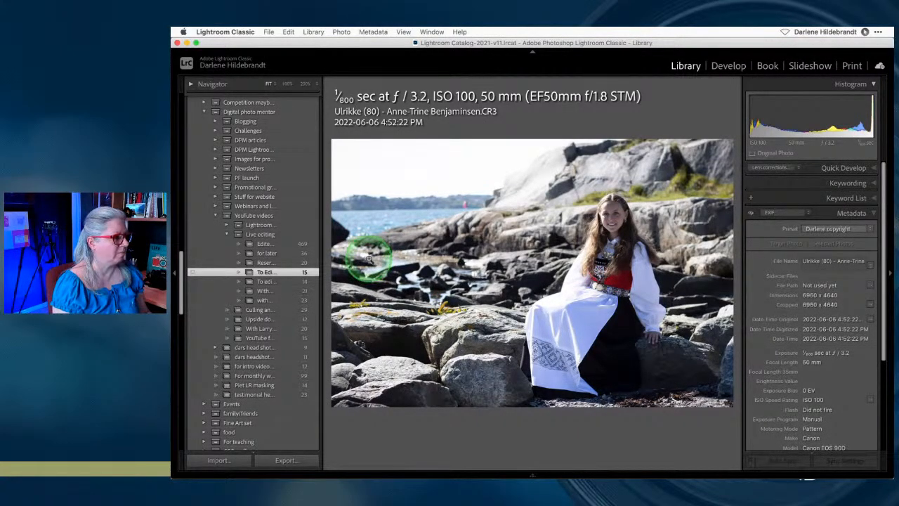
# - Bring the portrait into Develop, reset all its settings, and copy the Reset Settings history step to the Before state
pyautogui.press('d')
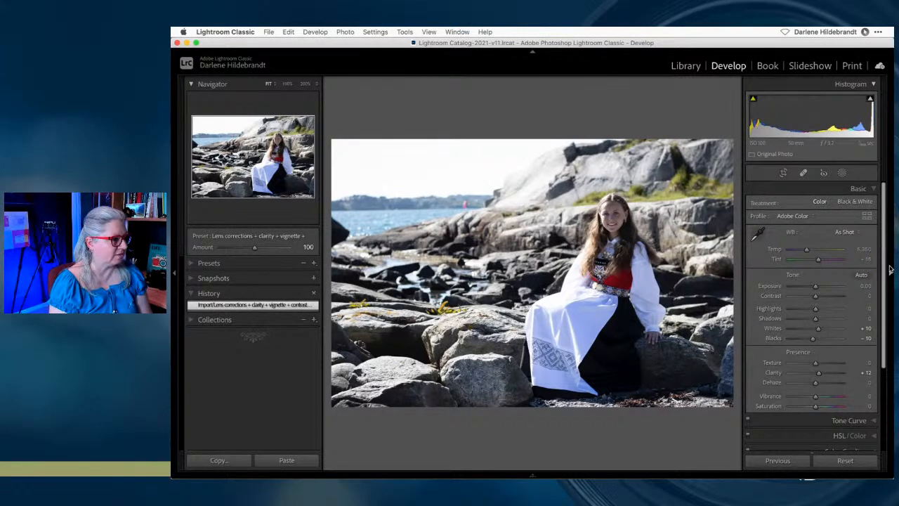
pyautogui.click(830, 274)
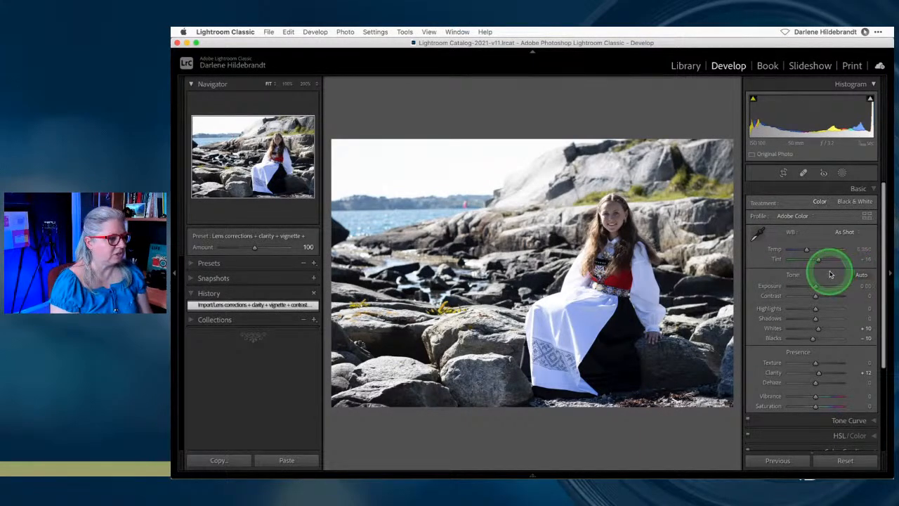
pyautogui.click(844, 460)
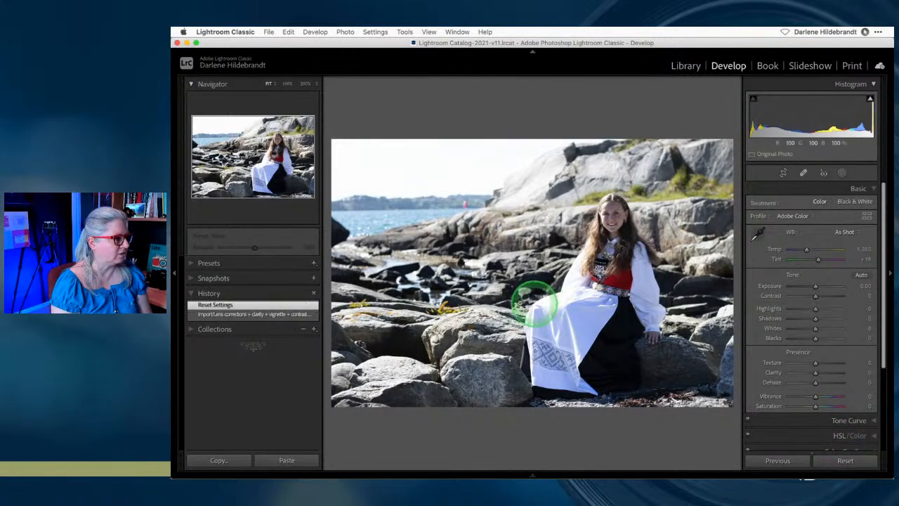
pyautogui.rightClick(228, 307)
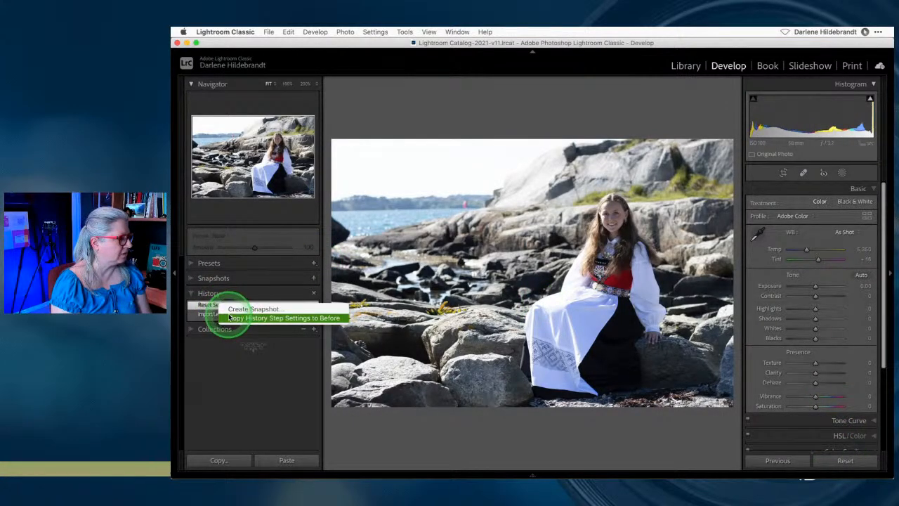
pyautogui.click(353, 300)
# - Open the Profile Browser and preview the Camera Faithful profile on the portrait
pyautogui.click(851, 336)
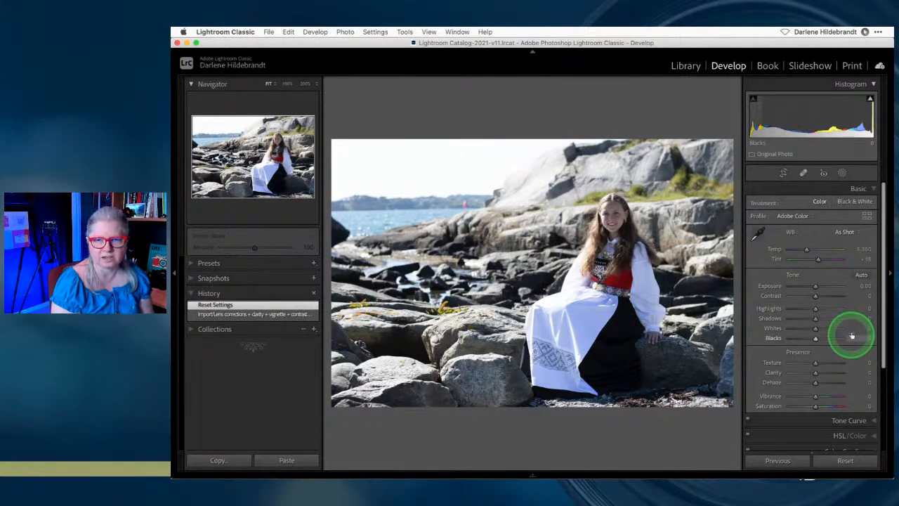
pyautogui.scroll(-1, 851, 336)
pyautogui.scroll(1, 851, 337)
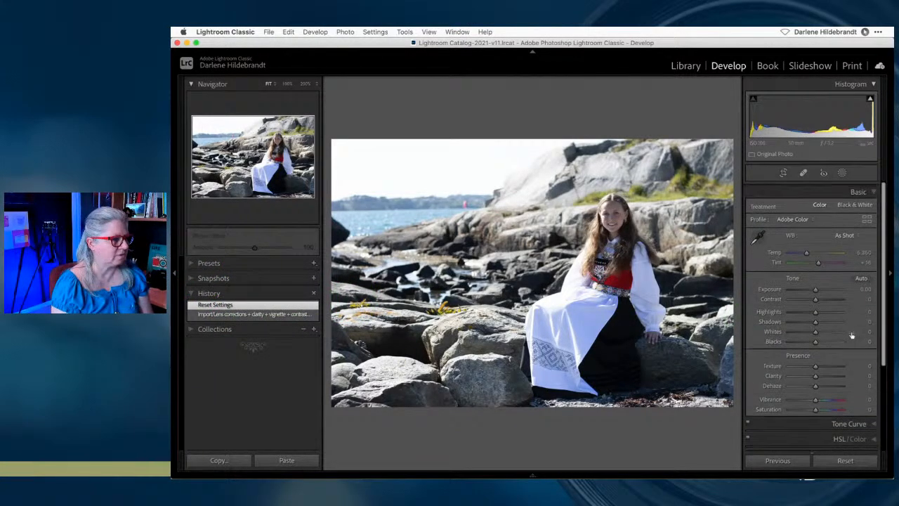
pyautogui.click(869, 219)
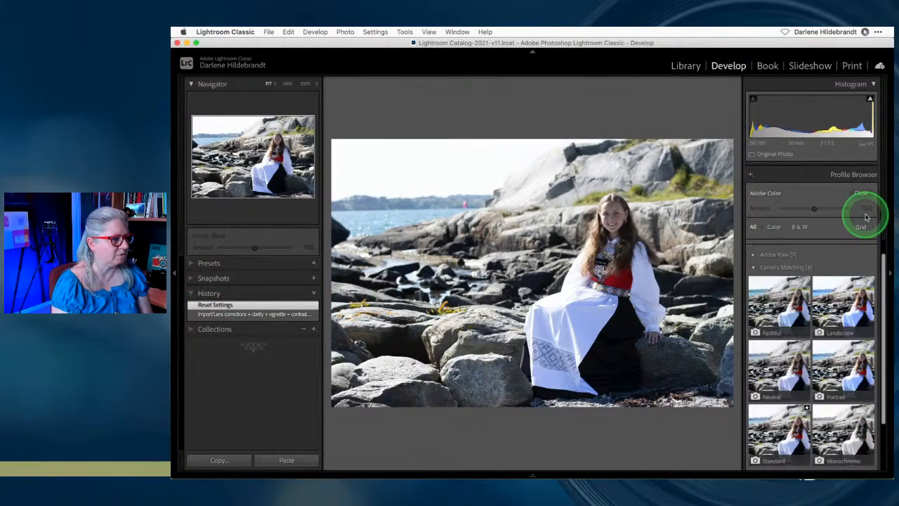
pyautogui.click(815, 267)
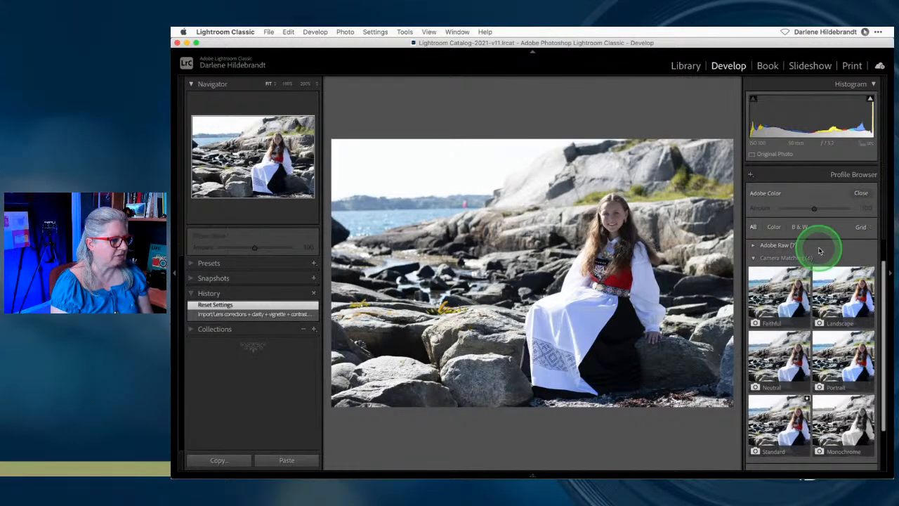
pyautogui.click(780, 298)
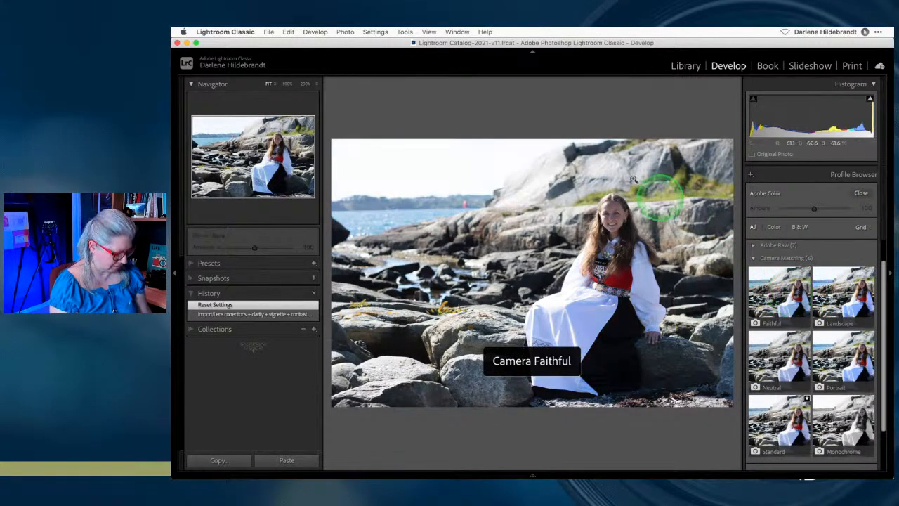
# - Cycle the Develop information overlay until it shows the file name, exposure settings and lens
pyautogui.press('i')
pyautogui.press('i')
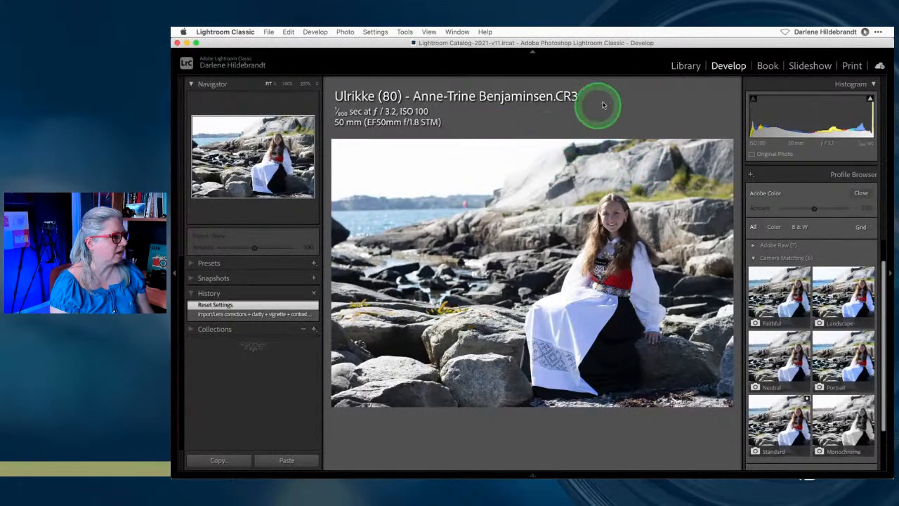
pyautogui.press('i')
pyautogui.press('i')
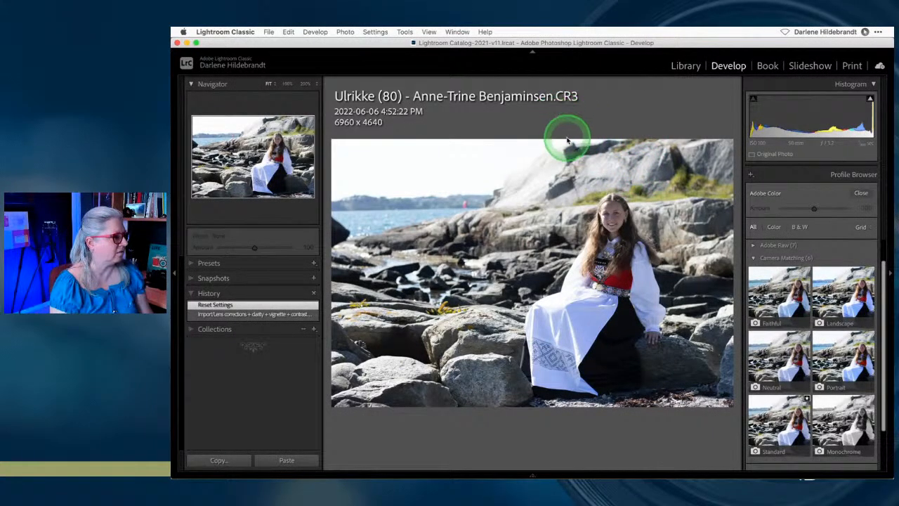
pyautogui.press('i')
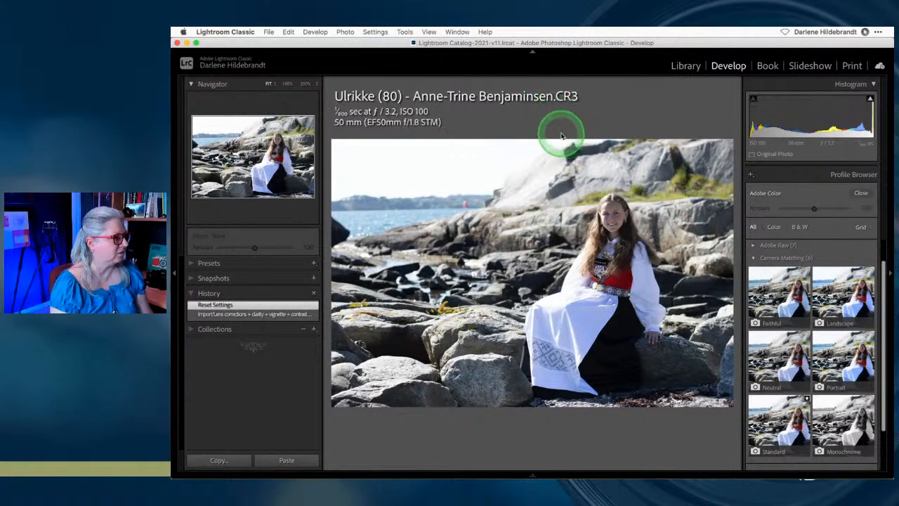
# - Compare the Camera Matching profiles on the portrait, apply Camera Faithful, and close the Profile Browser
pyautogui.click(807, 355)
pyautogui.click(843, 298)
pyautogui.click(836, 357)
pyautogui.click(772, 291)
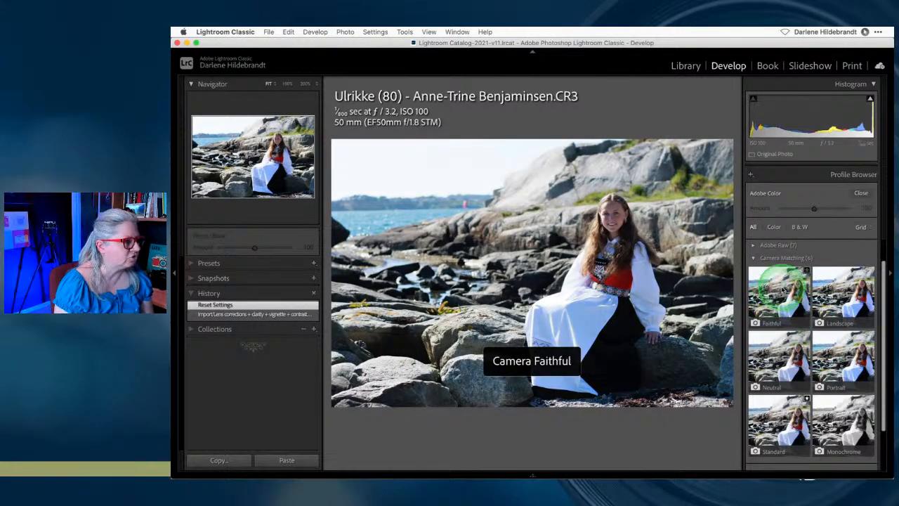
pyautogui.click(774, 353)
pyautogui.click(776, 417)
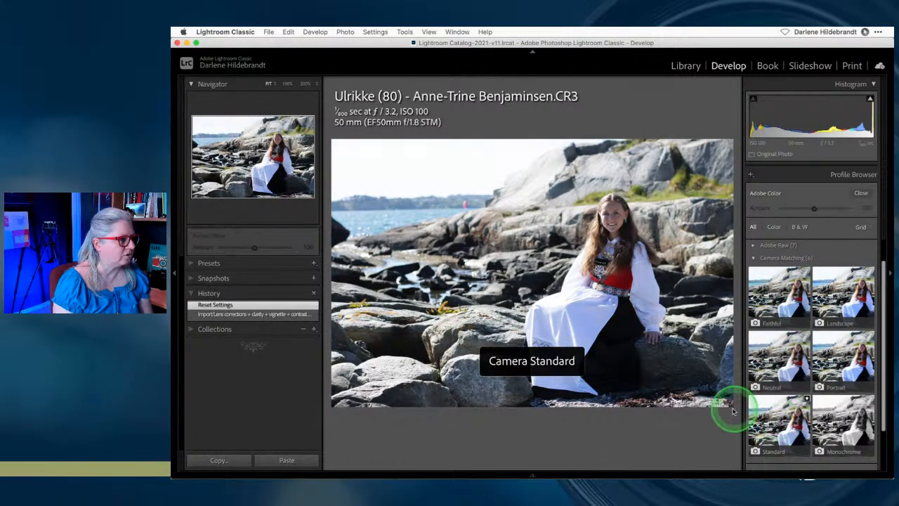
pyautogui.click(776, 290)
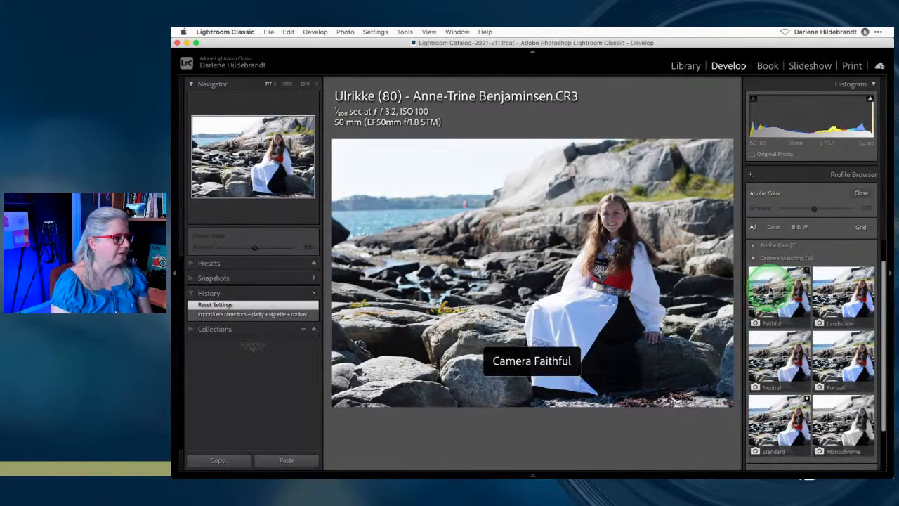
pyautogui.click(778, 289)
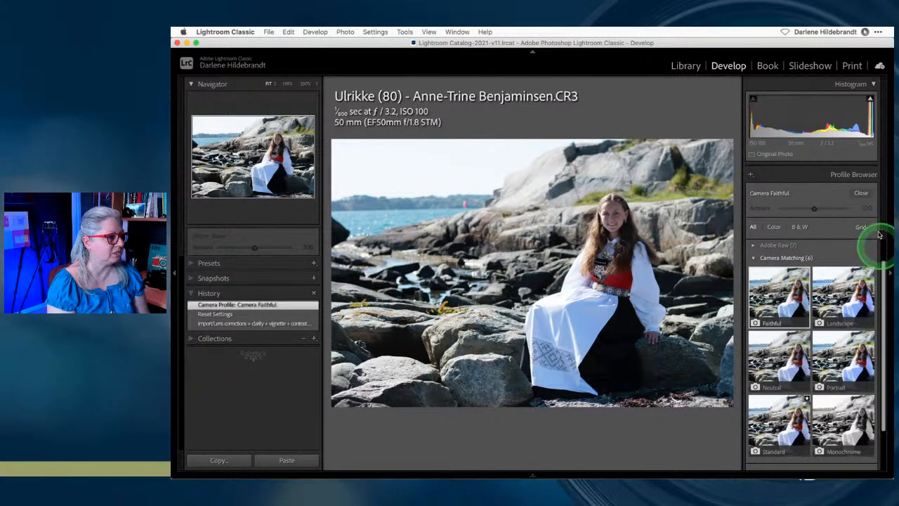
pyautogui.click(860, 193)
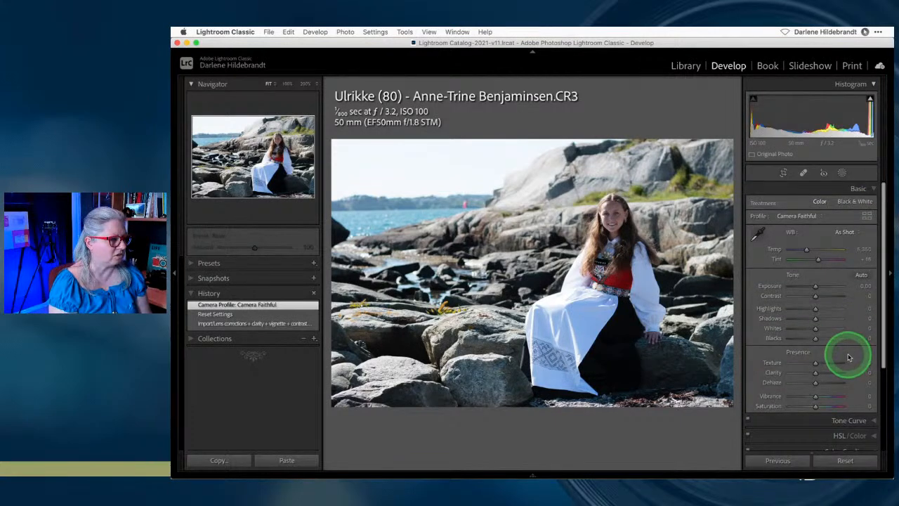
# - Remove chromatic aberration and enable lens profile corrections for the portrait
pyautogui.scroll(-5, 848, 357)
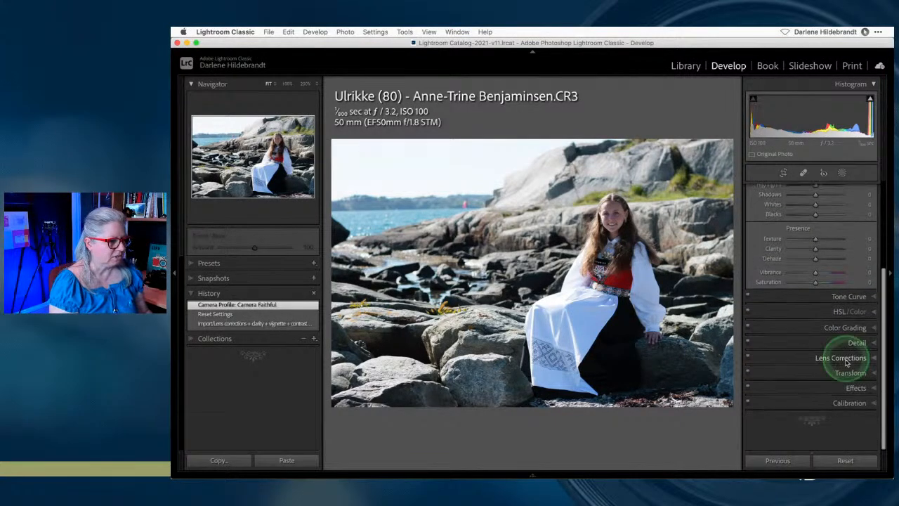
pyautogui.click(838, 368)
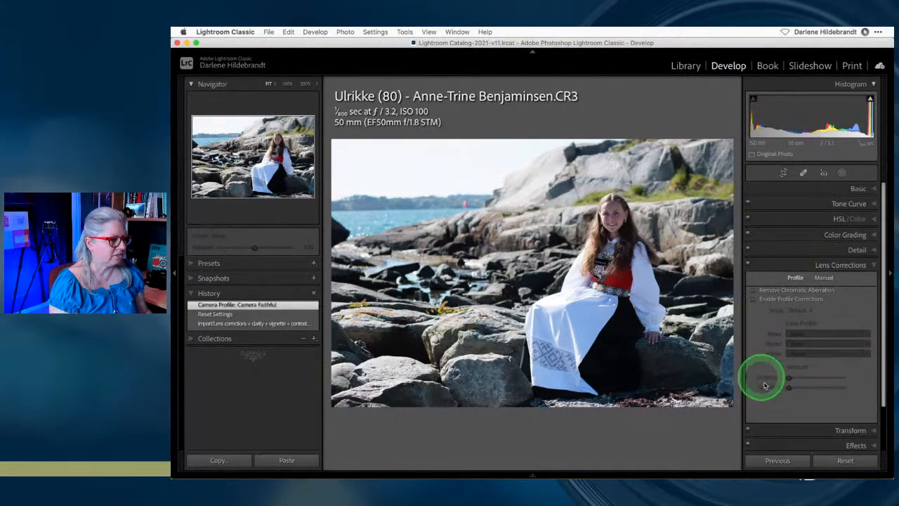
pyautogui.click(754, 289)
pyautogui.click(754, 300)
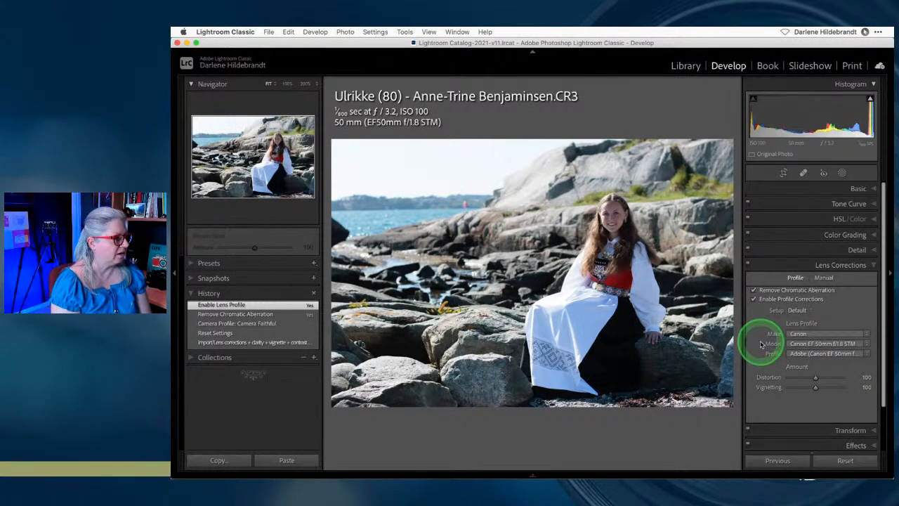
# - Compare the portrait with lens corrections off and on, leave them enabled, and return to the Basic adjustments
pyautogui.click(748, 265)
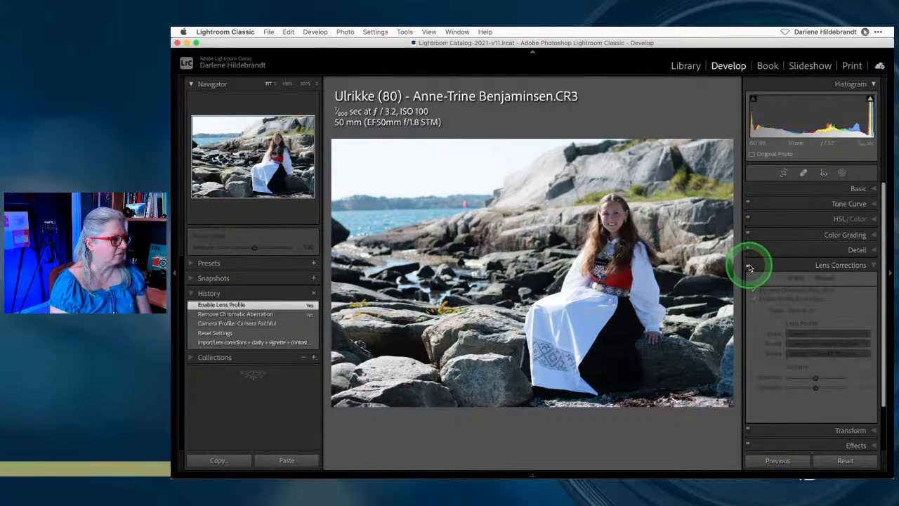
pyautogui.click(748, 266)
pyautogui.click(747, 265)
pyautogui.click(748, 265)
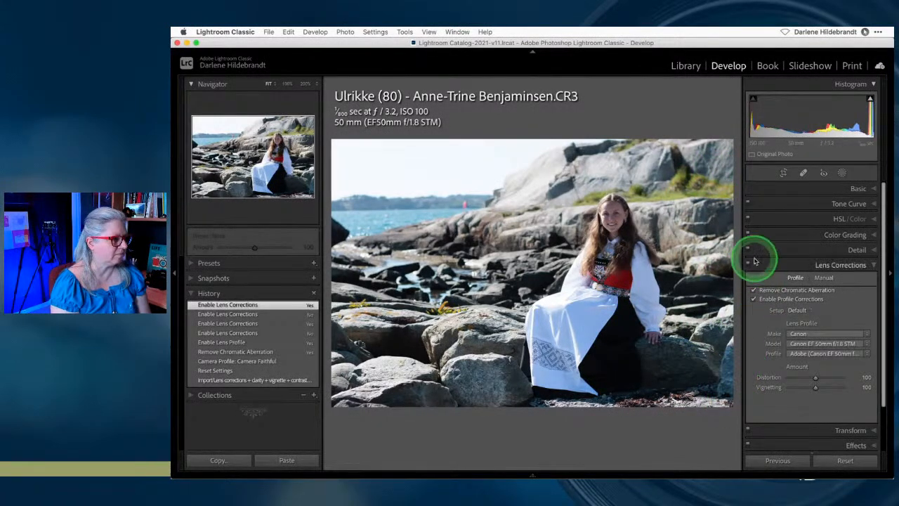
pyautogui.click(856, 189)
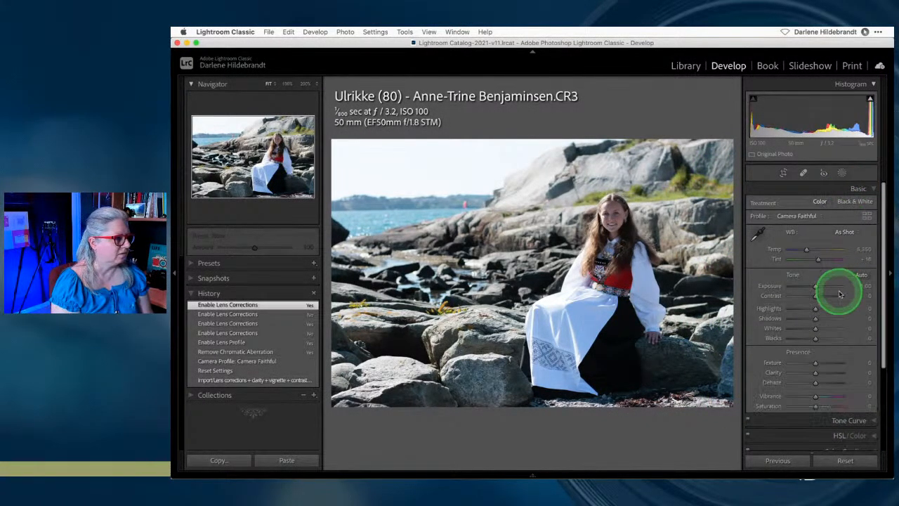
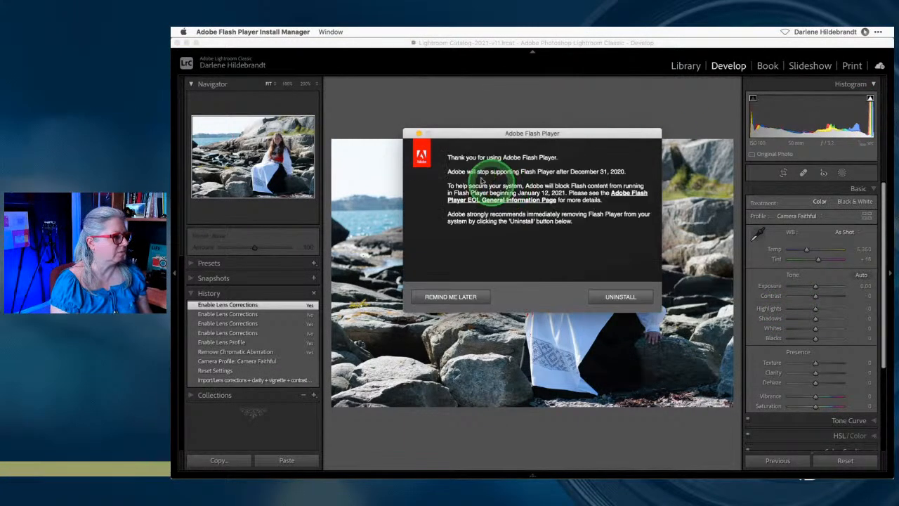
# - Dismiss the Flash Player notice and lower the portrait's Highlights to -58 and Exposure to -0.50
pyautogui.click(418, 134)
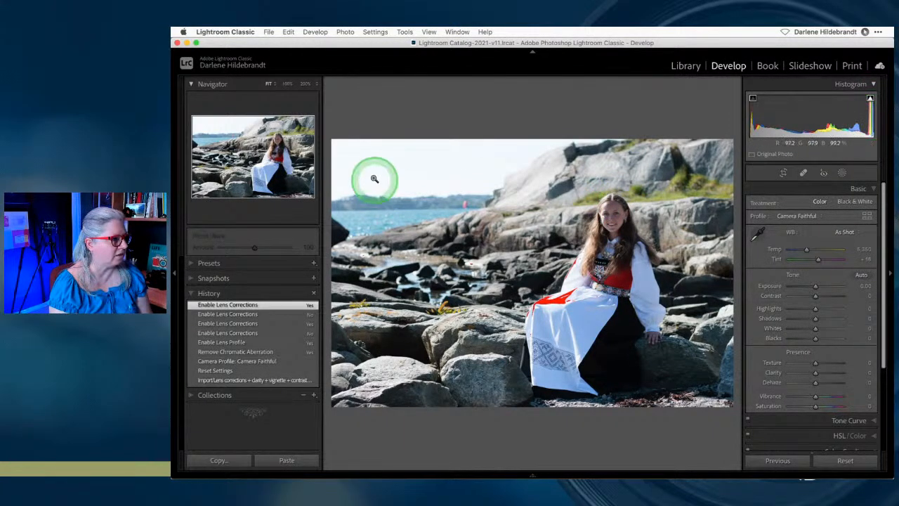
pyautogui.moveTo(816, 308); pyautogui.dragTo(813, 288)
# - Try the Auto white balance on the portrait and undo it
pyautogui.click(843, 231)
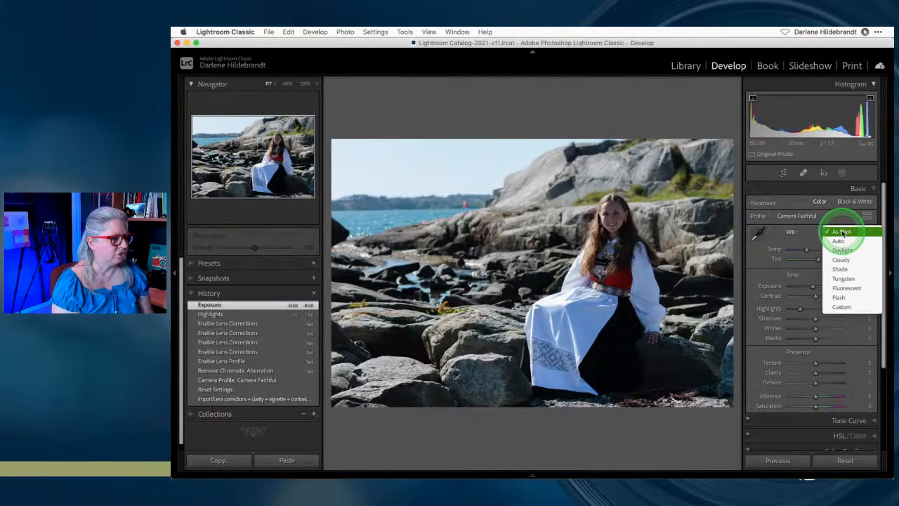
pyautogui.click(842, 242)
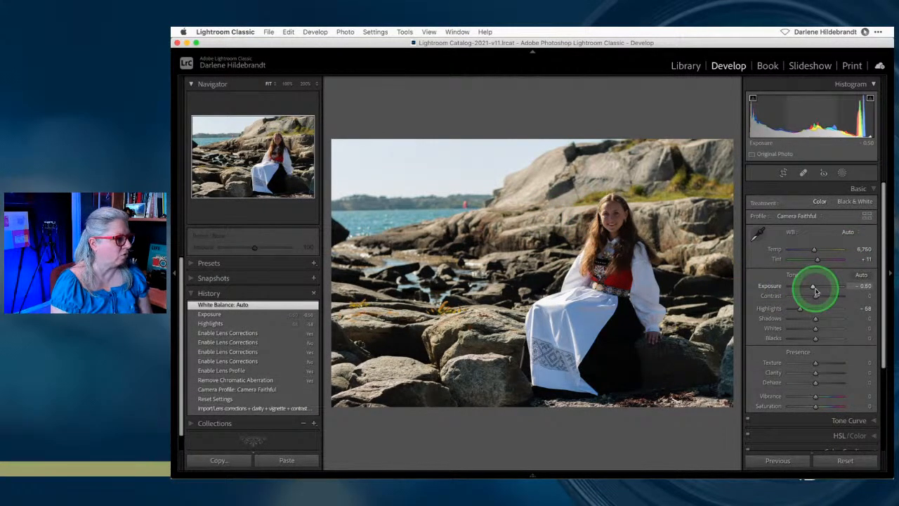
pyautogui.press('super+z')
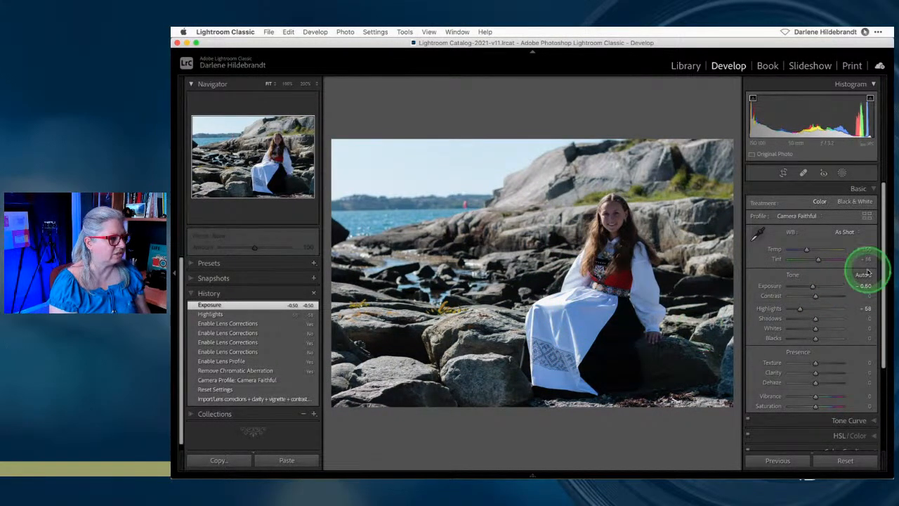
# - Try sampling the white balance from a sunlit area and a shaded fold of the woman's white apron
pyautogui.click(758, 234)
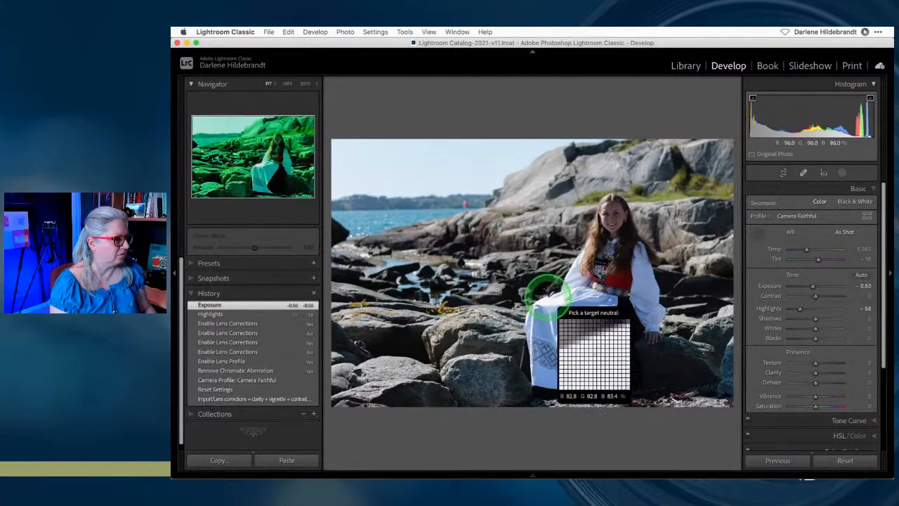
pyautogui.click(545, 306)
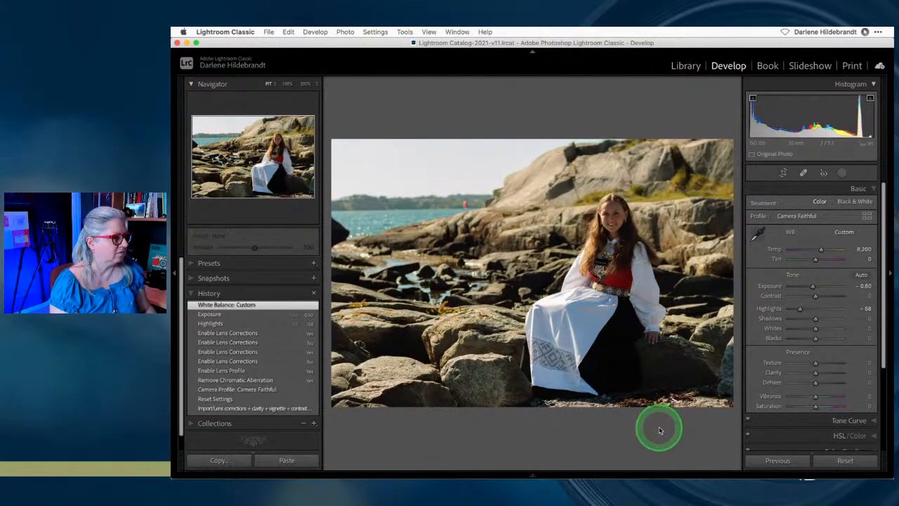
pyautogui.click(757, 234)
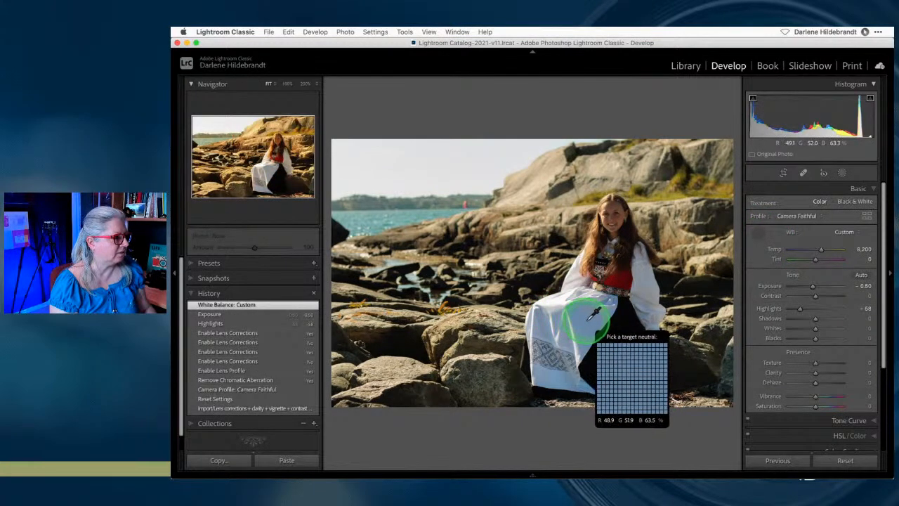
pyautogui.click(589, 321)
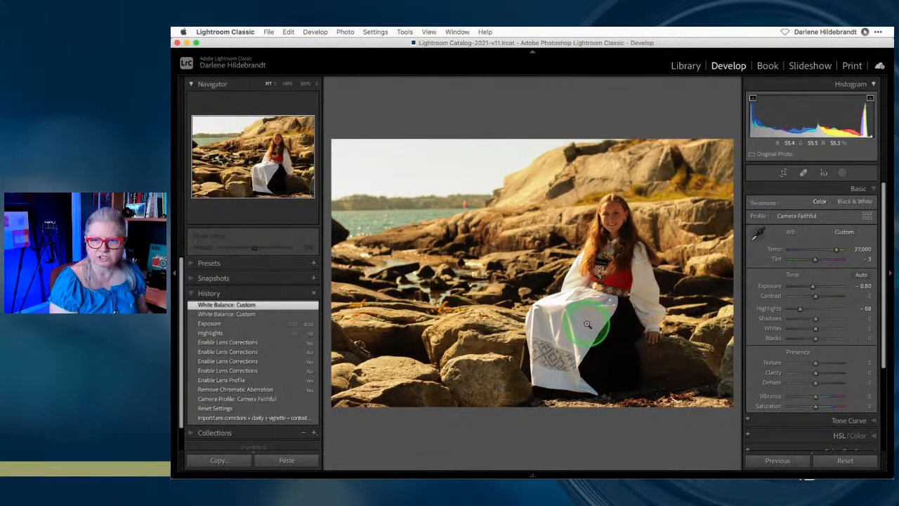
# - Sample the white balance from the woman's black skirt and set the Temp to 7,755
pyautogui.click(755, 235)
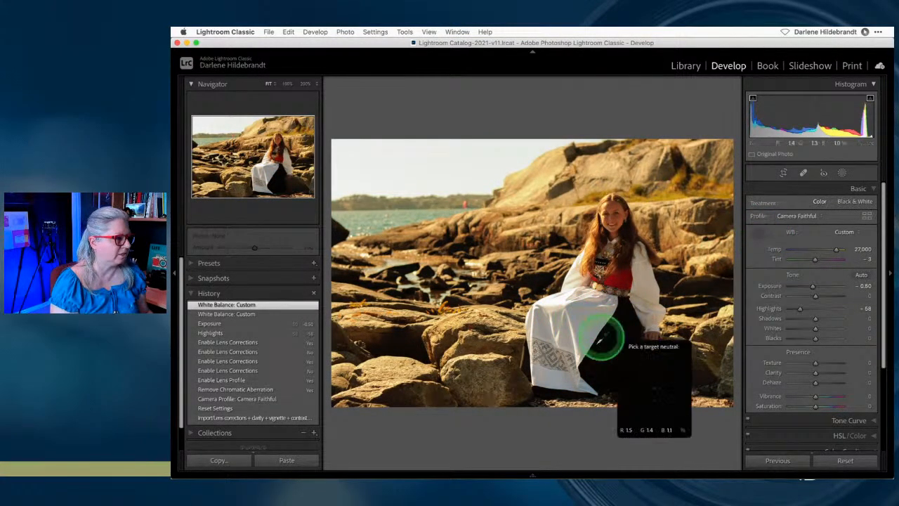
pyautogui.click(623, 322)
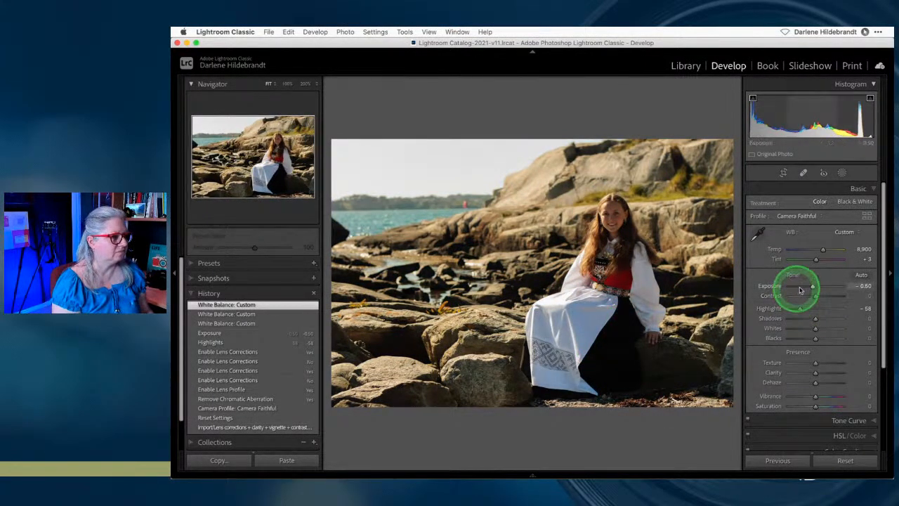
pyautogui.moveTo(865, 249)
pyautogui.mouseDown()
pyautogui.moveTo(851, 249)
pyautogui.moveTo(861, 249)
pyautogui.mouseUp()
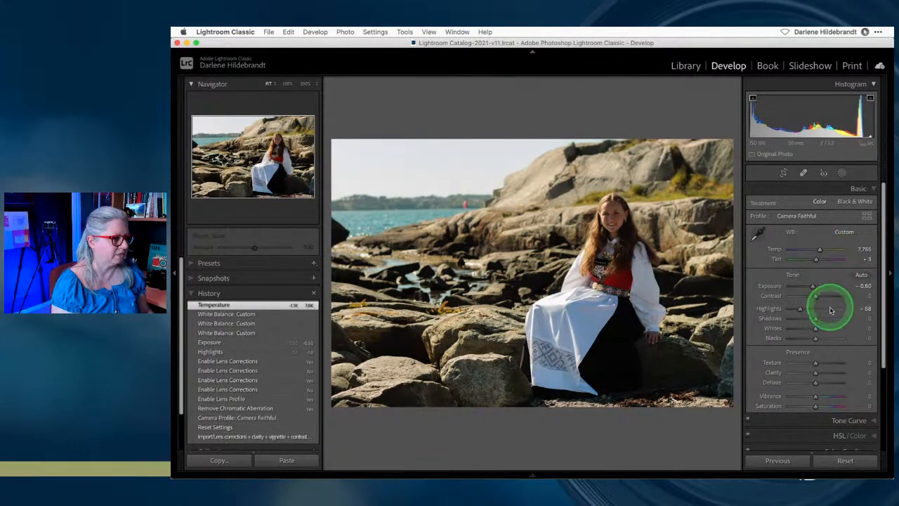
# - Push Shadows to +100 and Highlights to -100, and lower Blacks to -11
pyautogui.moveTo(815, 321); pyautogui.dragTo(820, 320)
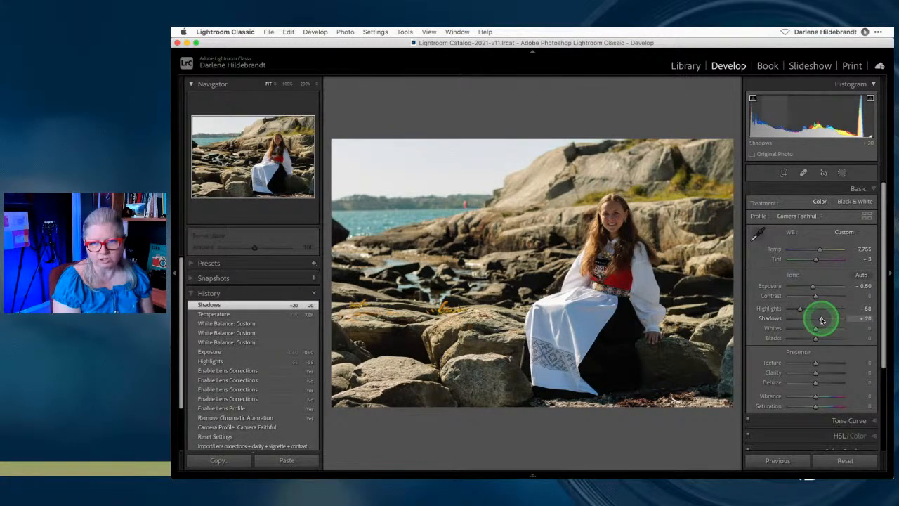
pyautogui.moveTo(821, 320); pyautogui.dragTo(786, 309)
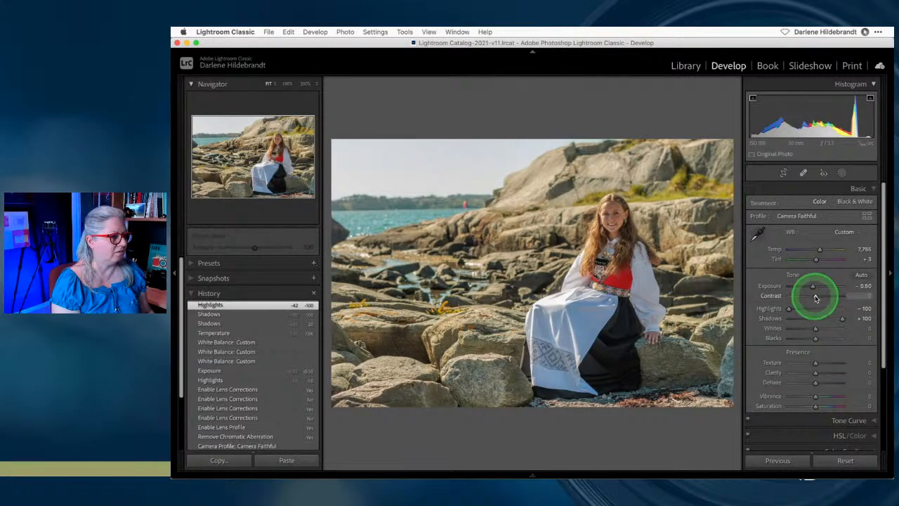
pyautogui.moveTo(815, 340); pyautogui.dragTo(812, 341)
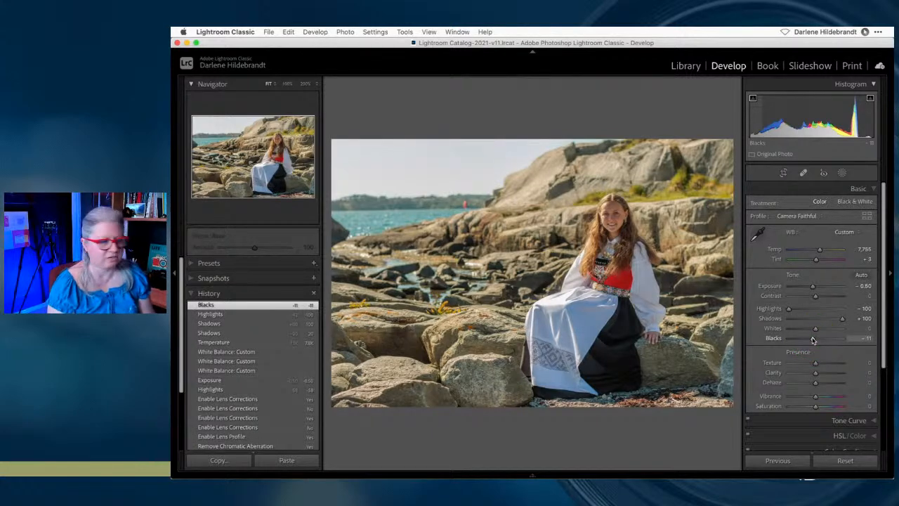
# - Raise the portrait's Clarity to +49 and Saturation to +55
pyautogui.moveTo(815, 372)
pyautogui.mouseDown()
pyautogui.moveTo(859, 372)
pyautogui.moveTo(829, 372)
pyautogui.mouseUp()
pyautogui.click(814, 408)
pyautogui.moveTo(813, 410); pyautogui.dragTo(829, 405)
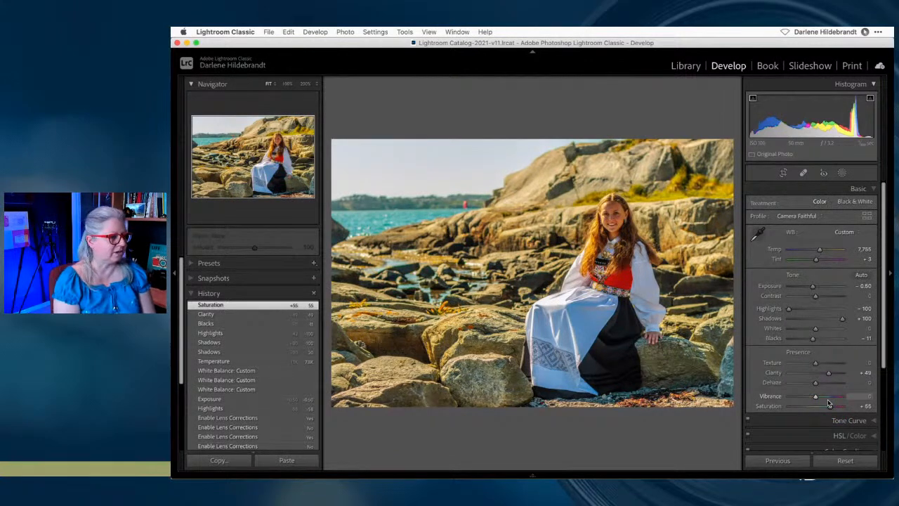
# - Reset Saturation, Clarity, Shadows and Highlights to 0
pyautogui.doubleClick(831, 406)
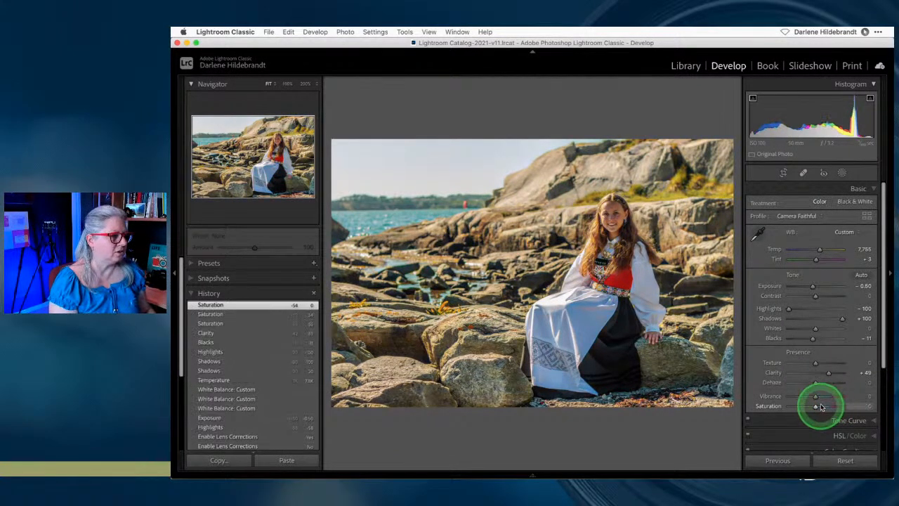
pyautogui.doubleClick(828, 372)
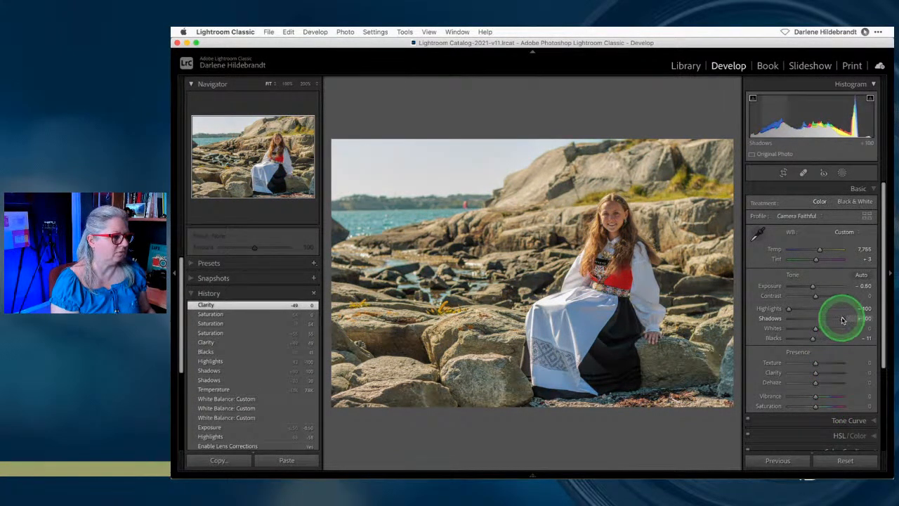
pyautogui.doubleClick(842, 320)
pyautogui.doubleClick(789, 309)
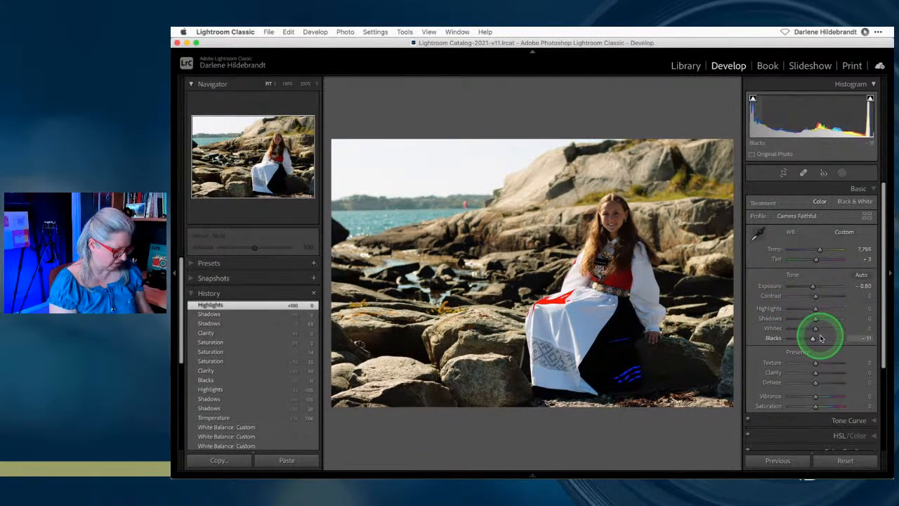
# - Check for clipping while setting Highlights to -21, Whites to +1, Blacks to -17, Shadows to +25 and Exposure to -0.65
pyautogui.moveTo(813, 308)
pyautogui.mouseDown()
pyautogui.moveTo(794, 307)
pyautogui.moveTo(812, 310)
pyautogui.mouseUp()
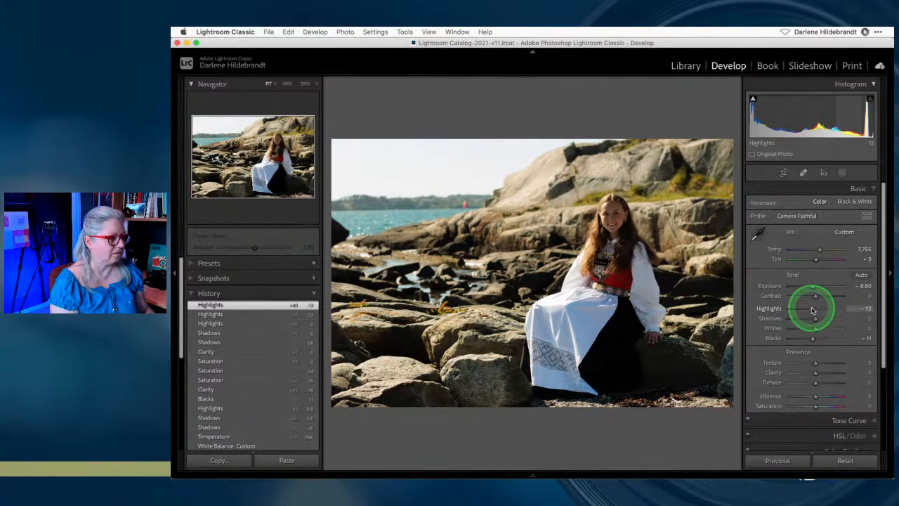
pyautogui.keyDown('alt'); pyautogui.click(812, 309); pyautogui.keyUp('alt')
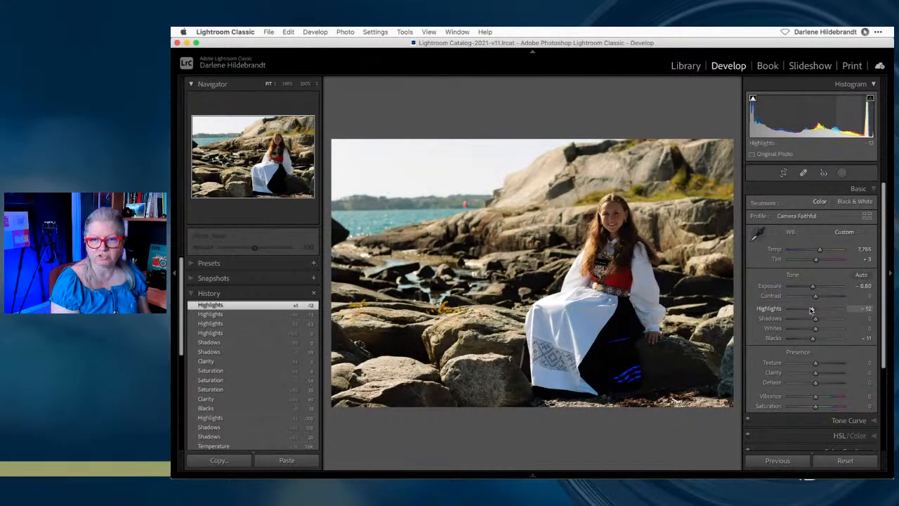
pyautogui.moveTo(810, 309)
pyautogui.mouseDown()
pyautogui.moveTo(822, 307)
pyautogui.moveTo(805, 308)
pyautogui.mouseUp()
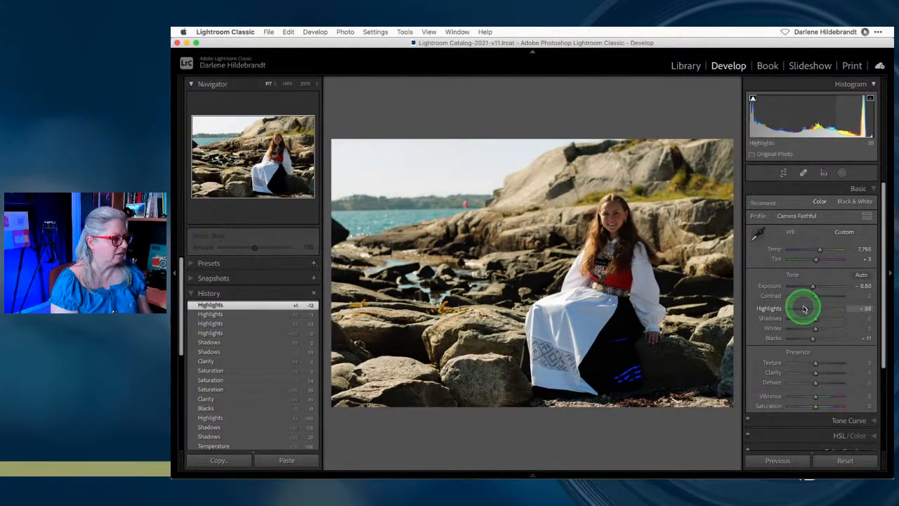
pyautogui.keyDown('alt'); pyautogui.click(805, 309); pyautogui.keyUp('alt')
pyautogui.moveTo(806, 310); pyautogui.dragTo(823, 321)
pyautogui.keyDown('alt'); pyautogui.click(815, 328); pyautogui.keyUp('alt')
pyautogui.moveTo(812, 286); pyautogui.dragTo(813, 291)
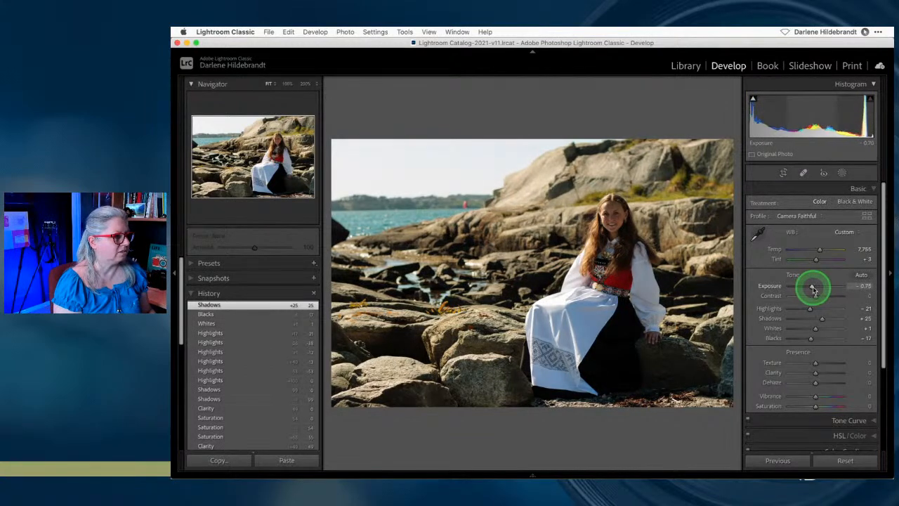
pyautogui.moveTo(812, 289); pyautogui.dragTo(813, 289)
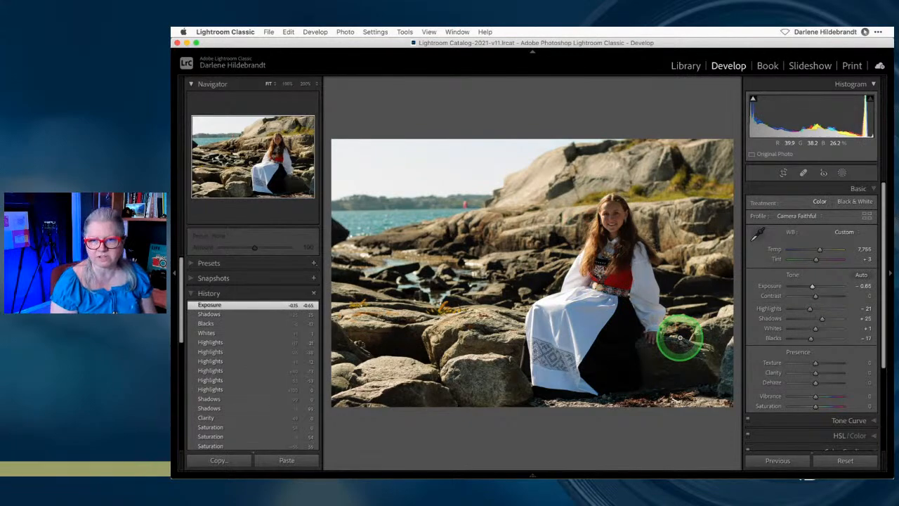
# - Inspect the dark rock at the photo's left edge and crop slightly inward from the upper-left corner at the original aspect ratio
pyautogui.click(345, 246)
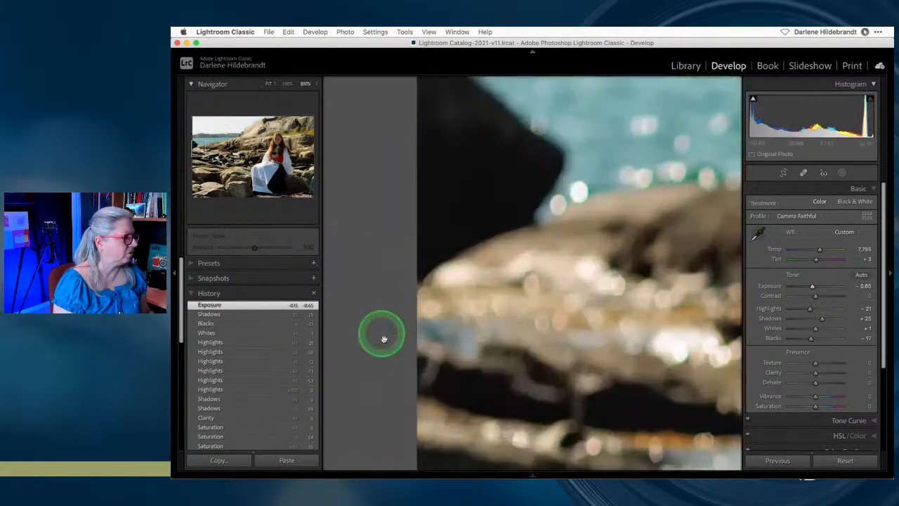
pyautogui.click(458, 282)
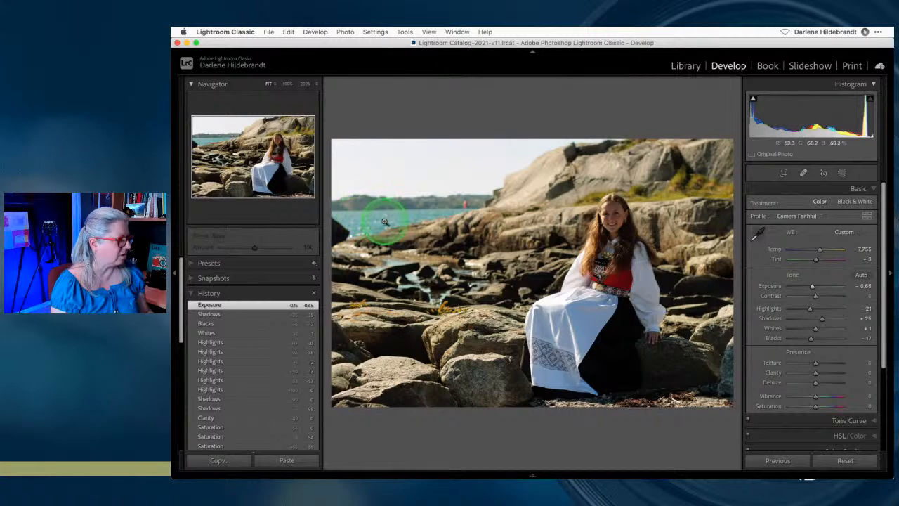
pyautogui.press('r')
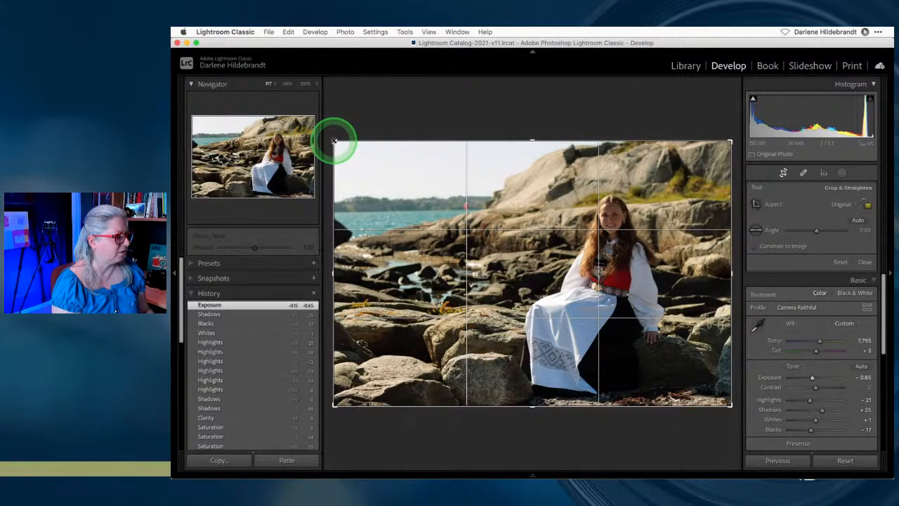
pyautogui.moveTo(335, 141); pyautogui.dragTo(340, 138)
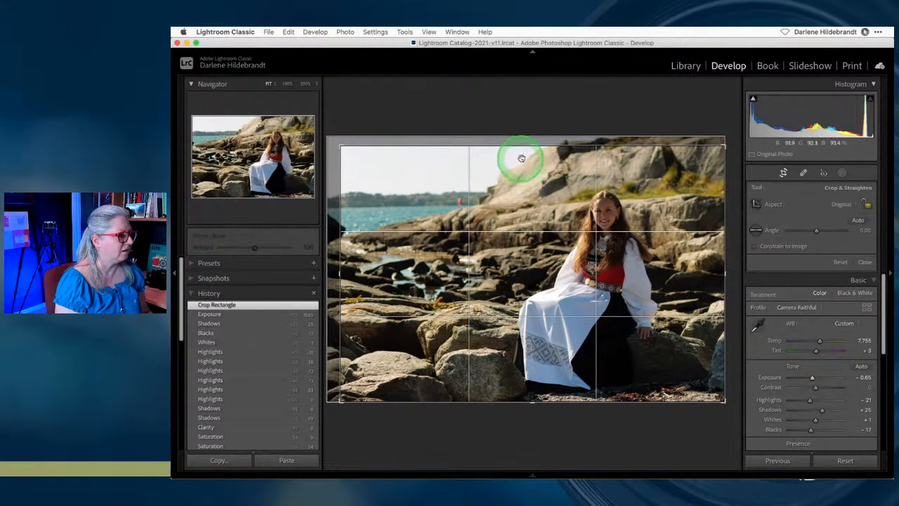
pyautogui.press('Return')
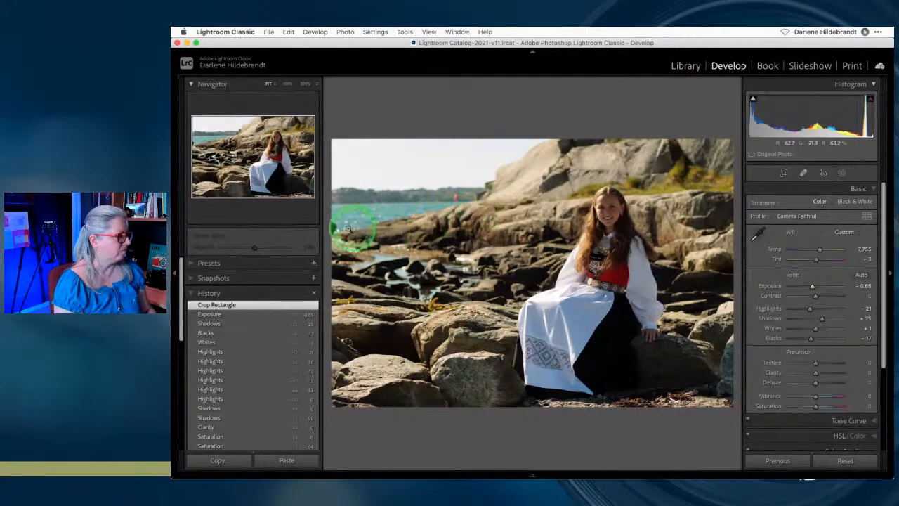
# - Heal the remaining dark rock at the photo's left edge with Spot Removal, sampling from the water above it
pyautogui.click(341, 227)
pyautogui.press('q')
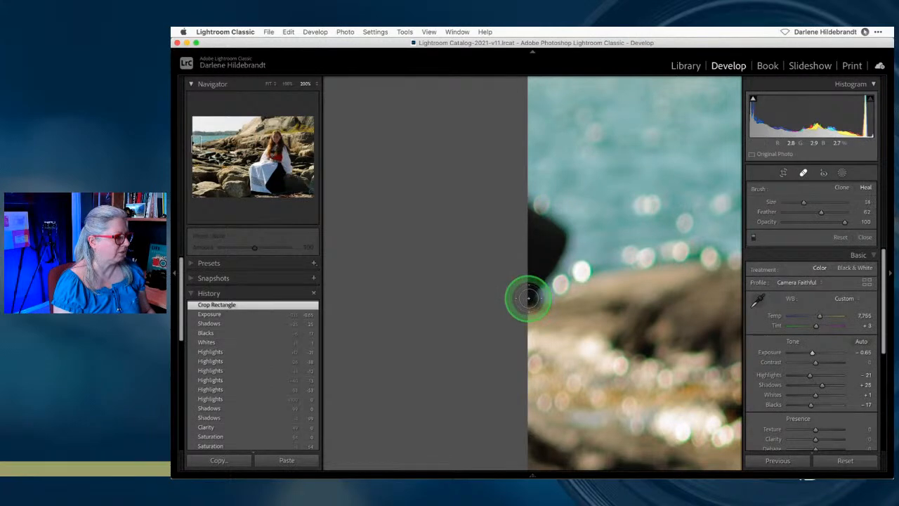
pyautogui.moveTo(527, 301)
pyautogui.mouseDown()
pyautogui.moveTo(557, 241)
pyautogui.moveTo(541, 266)
pyautogui.moveTo(549, 240)
pyautogui.moveTo(526, 257)
pyautogui.moveTo(526, 221)
pyautogui.moveTo(542, 204)
pyautogui.moveTo(574, 233)
pyautogui.moveTo(565, 250)
pyautogui.mouseUp()
pyautogui.moveTo(587, 430); pyautogui.dragTo(538, 116)
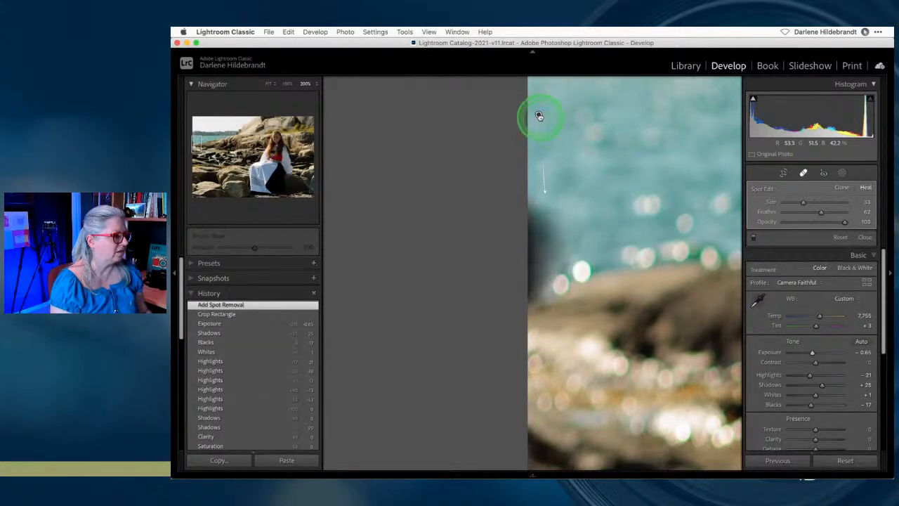
pyautogui.moveTo(626, 161); pyautogui.dragTo(605, 190)
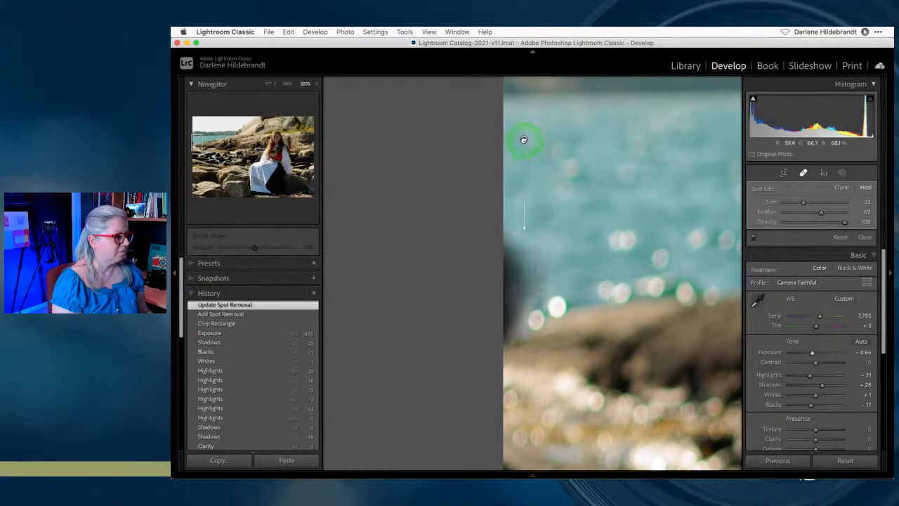
pyautogui.moveTo(516, 134); pyautogui.dragTo(521, 162)
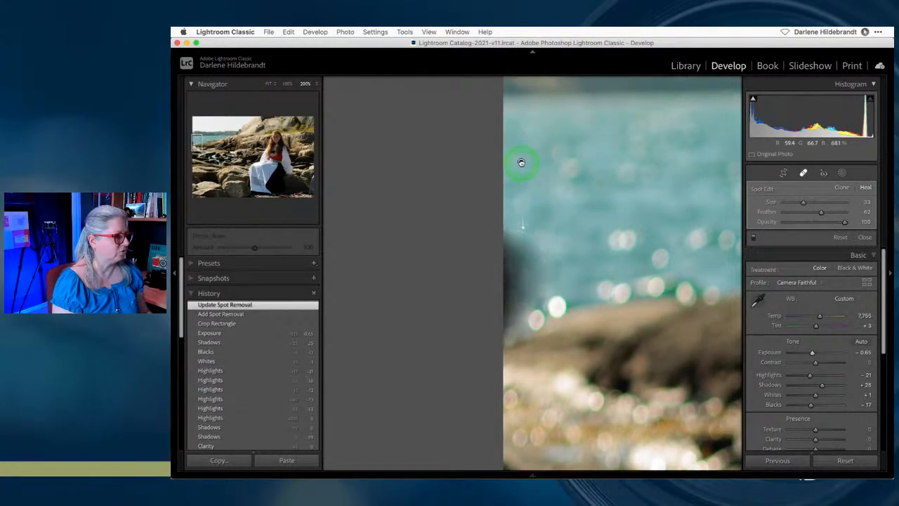
# - Switch the rock's spot edit to Clone, reposition its source over the adjacent water, and switch it back to Heal
pyautogui.click(840, 187)
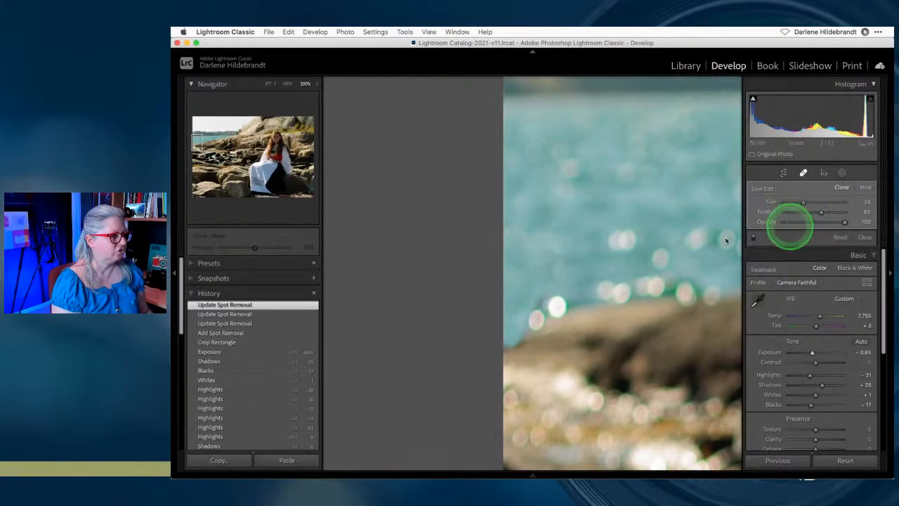
pyautogui.moveTo(562, 195); pyautogui.dragTo(615, 278)
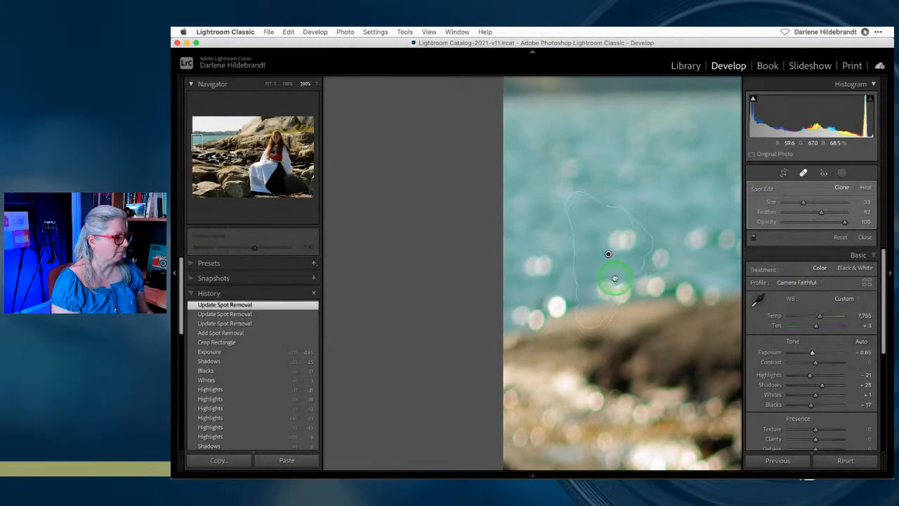
pyautogui.click(865, 187)
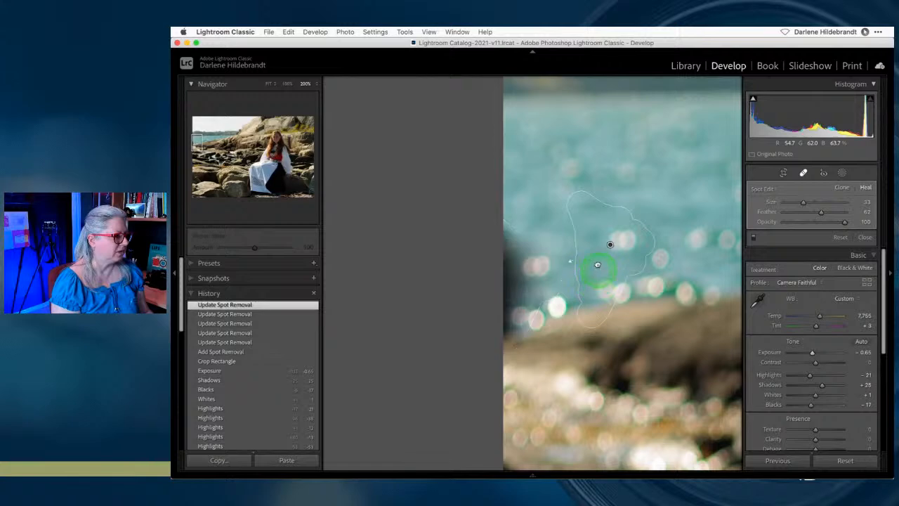
# - Delete the spot edit over the dark rock at the photo's left edge and close Spot Removal
pyautogui.moveTo(595, 252)
pyautogui.mouseDown()
pyautogui.moveTo(587, 226)
pyautogui.moveTo(566, 209)
pyautogui.mouseUp()
pyautogui.press('Delete')
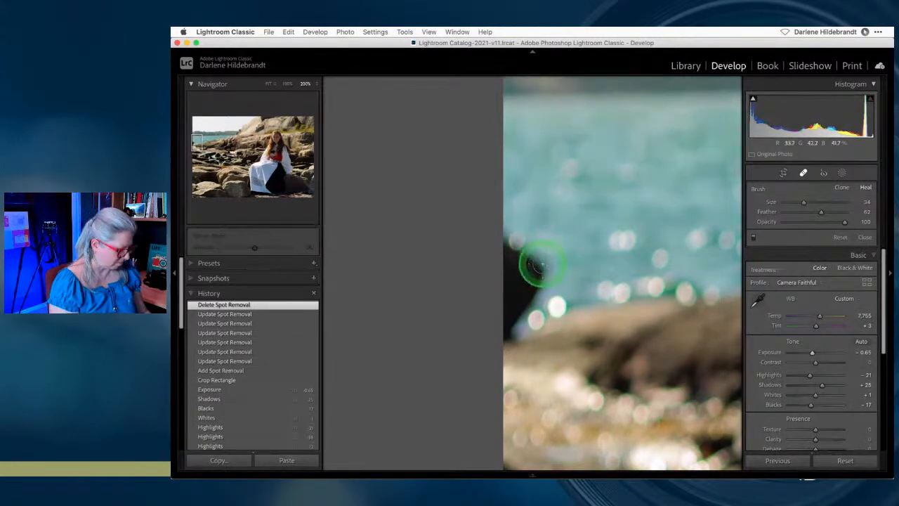
pyautogui.press('q')
pyautogui.click(542, 264)
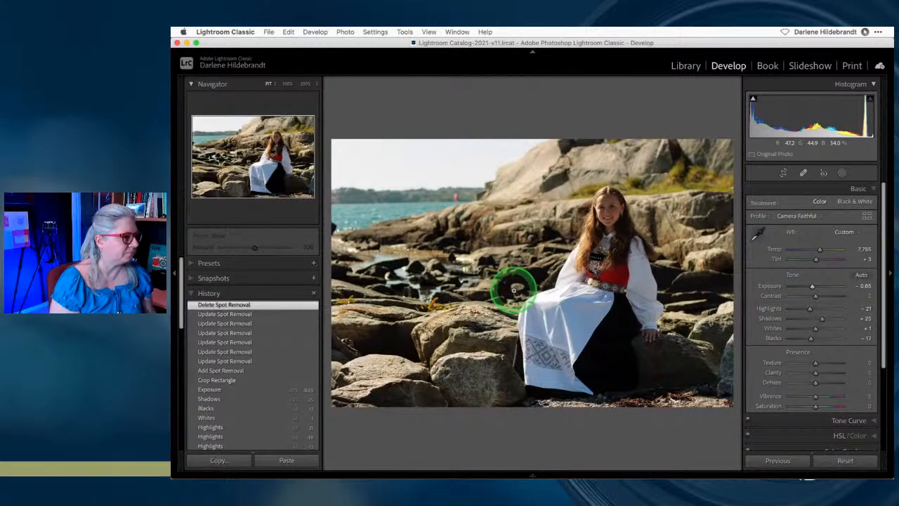
# - Heal the distant red sailboat with Spot Removal and reposition the sample source along the adjacent shoreline
pyautogui.click(450, 205)
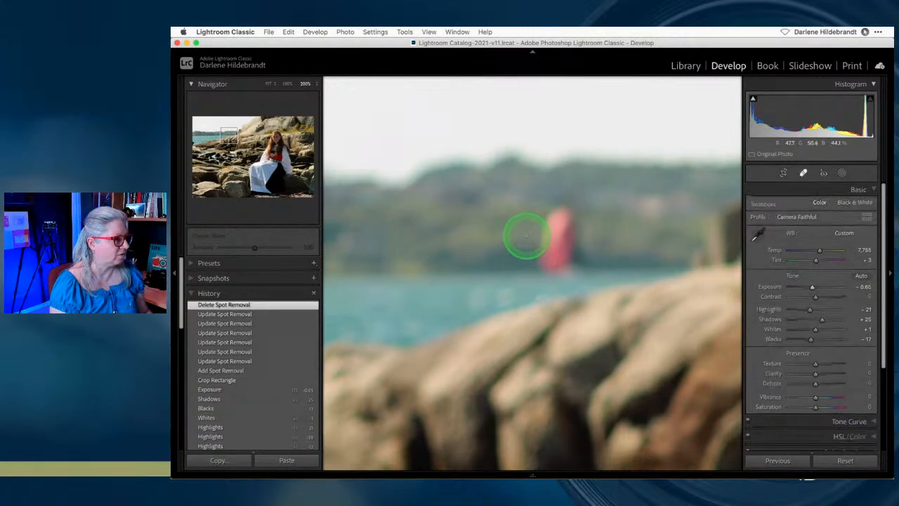
pyautogui.press('q')
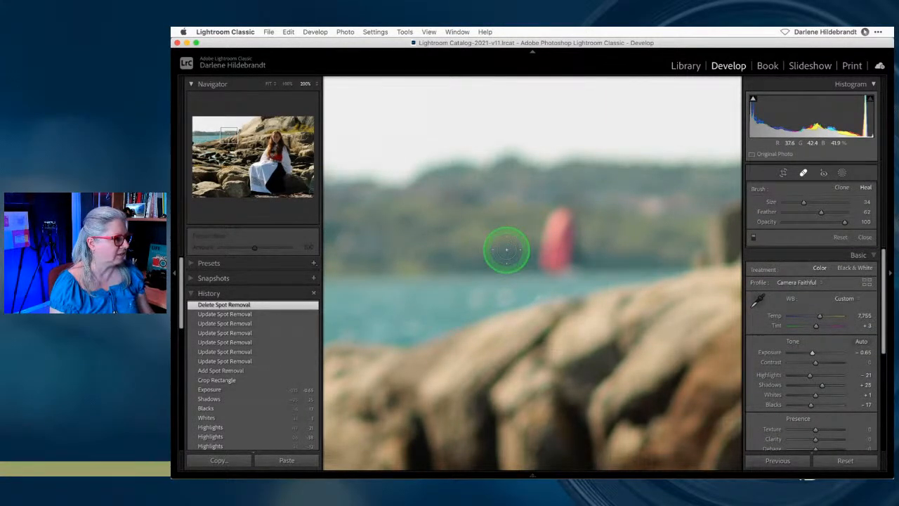
pyautogui.click(239, 140)
pyautogui.moveTo(239, 140)
pyautogui.mouseDown()
pyautogui.moveTo(277, 158)
pyautogui.moveTo(229, 137)
pyautogui.mouseUp()
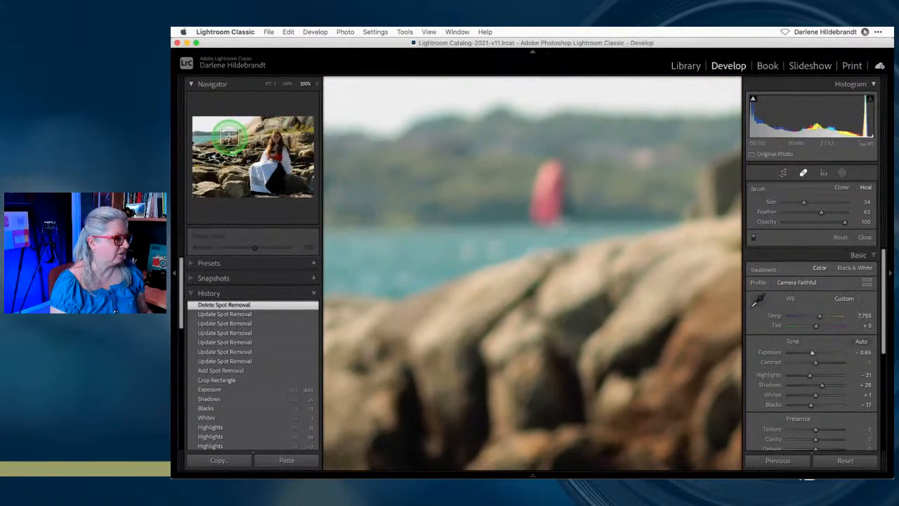
pyautogui.moveTo(543, 161)
pyautogui.mouseDown()
pyautogui.moveTo(541, 213)
pyautogui.moveTo(560, 211)
pyautogui.moveTo(554, 157)
pyautogui.moveTo(546, 203)
pyautogui.moveTo(531, 212)
pyautogui.moveTo(563, 208)
pyautogui.moveTo(554, 207)
pyautogui.mouseUp()
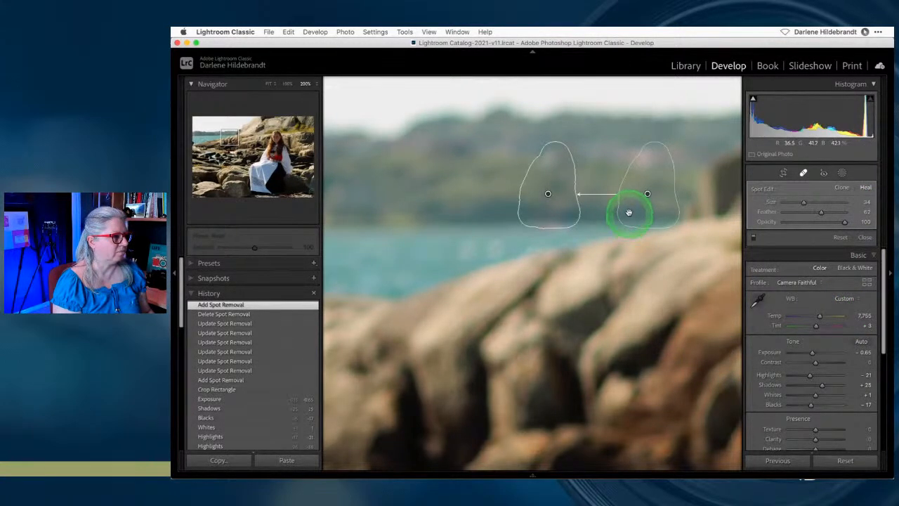
pyautogui.moveTo(591, 207)
pyautogui.mouseDown()
pyautogui.moveTo(435, 204)
pyautogui.moveTo(561, 209)
pyautogui.mouseUp()
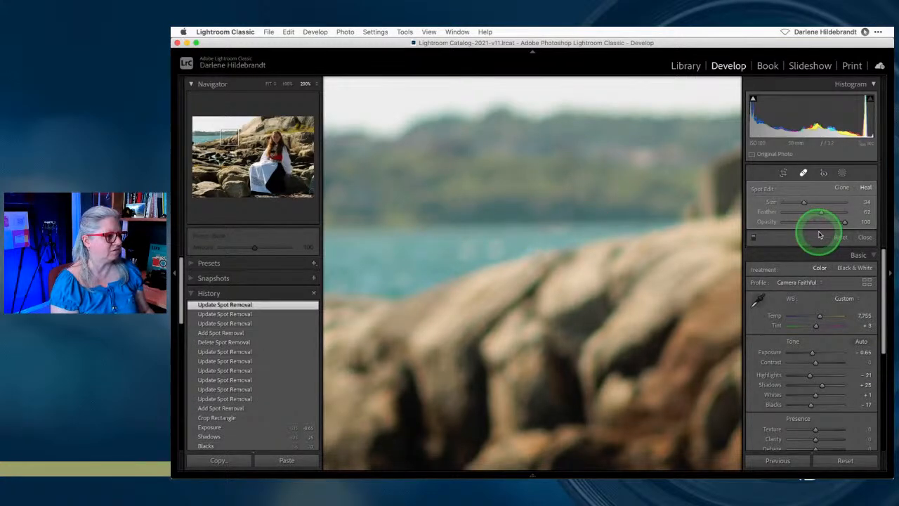
# - Set the sailboat spot's Feather to 8, close Spot Removal and return to the full photo
pyautogui.moveTo(837, 212); pyautogui.dragTo(788, 213)
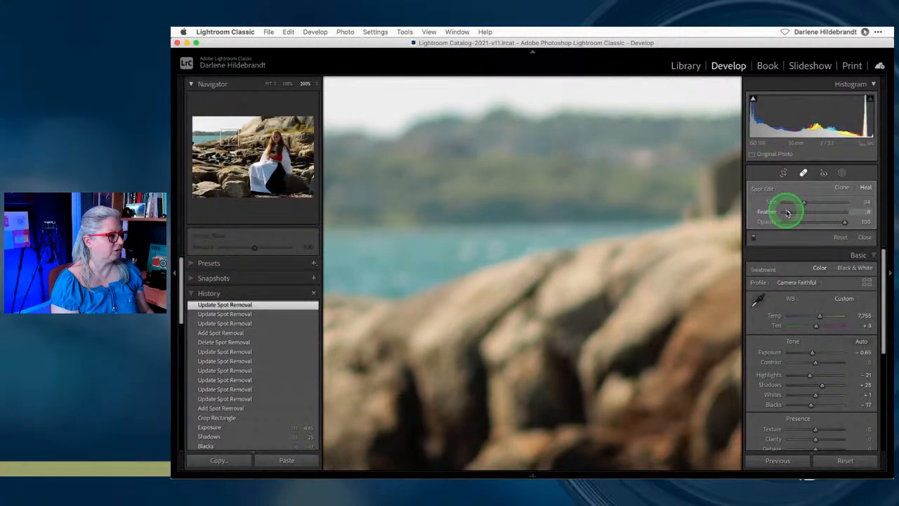
pyautogui.press('q')
pyautogui.click(620, 206)
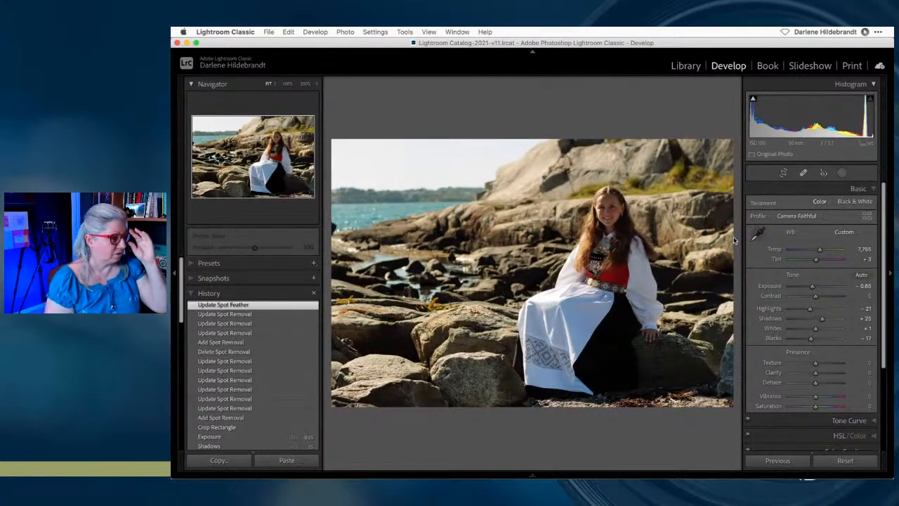
# - Compare the edit with the unedited photo and set the overall Clarity to +10
pyautogui.press('\\')
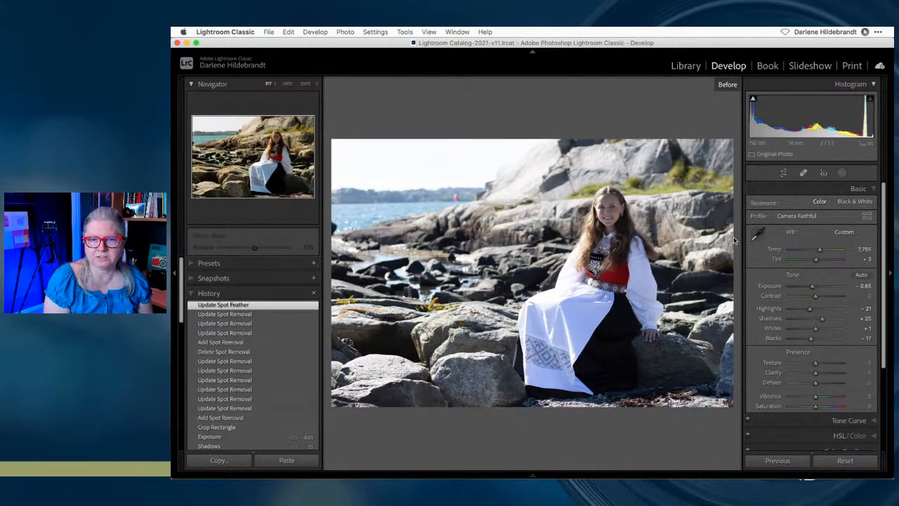
pyautogui.press('\\')
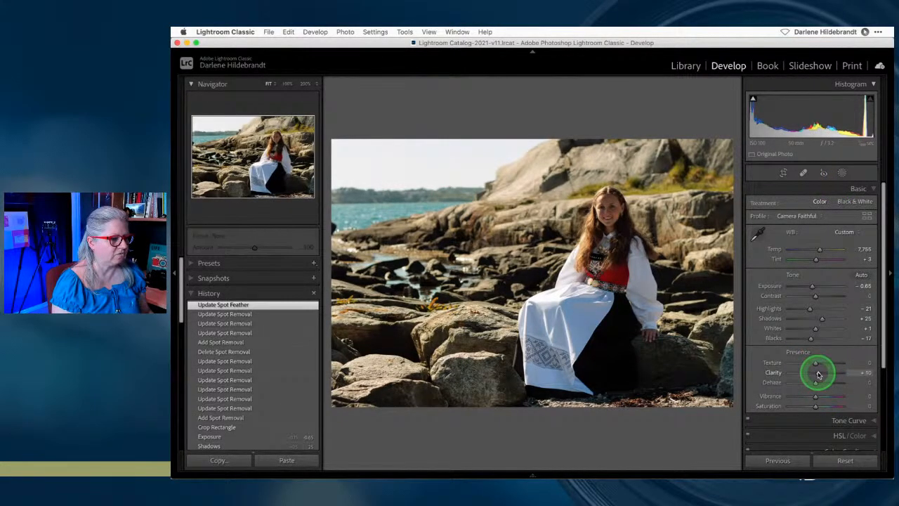
pyautogui.moveTo(819, 375); pyautogui.dragTo(817, 374)
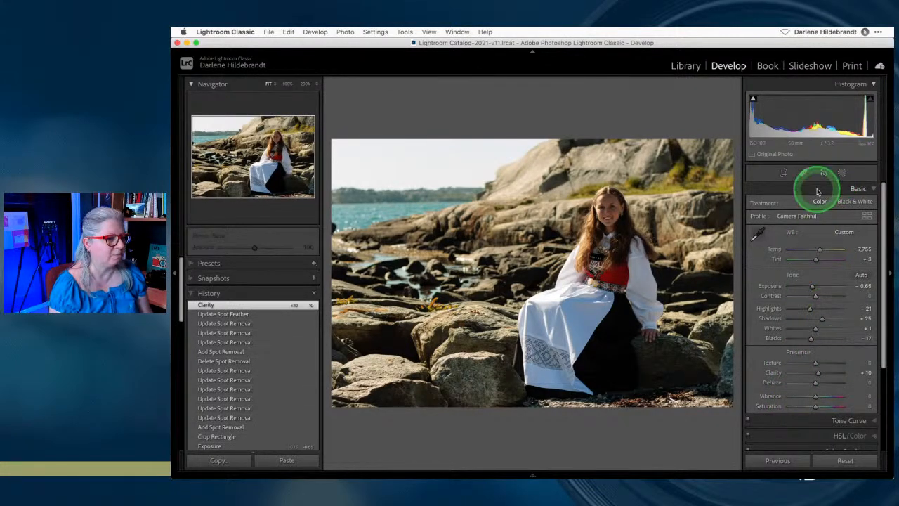
# - Create a Select Subject mask of the woman, hide its overlay and set the mask's Highlights to -60
pyautogui.click(842, 175)
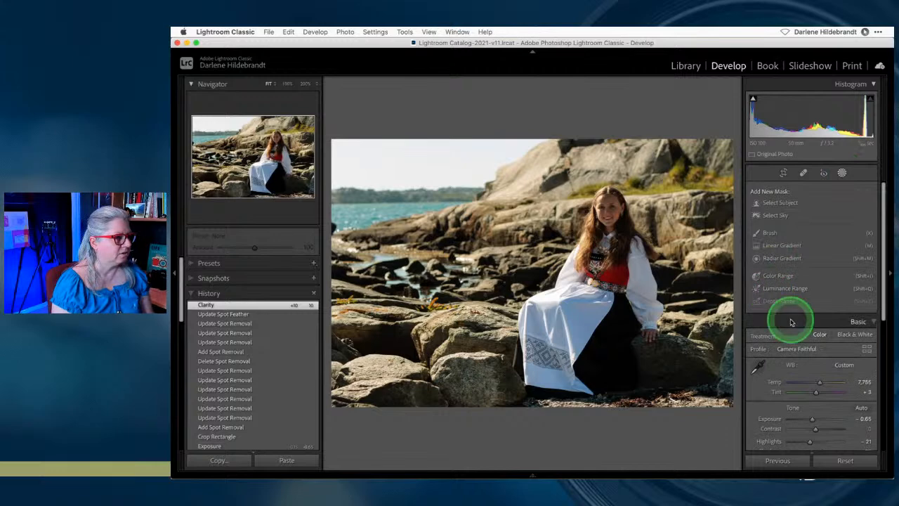
pyautogui.click(775, 205)
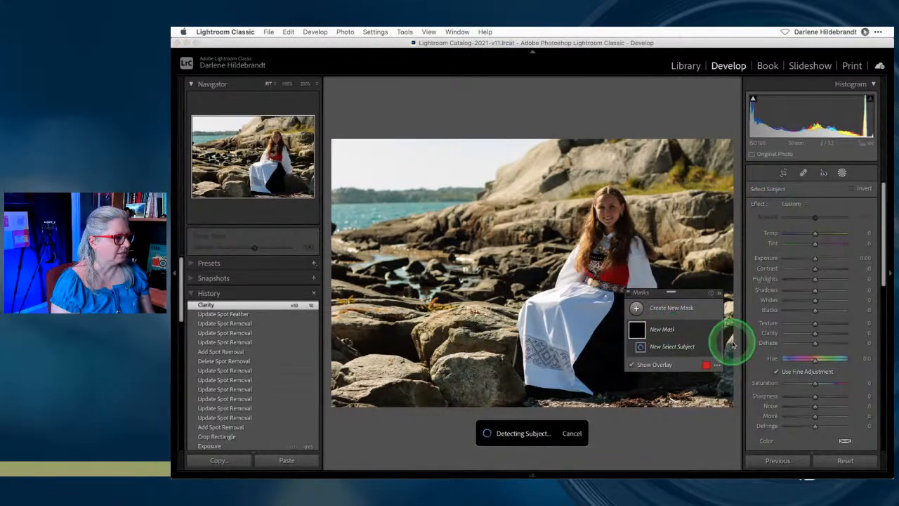
pyautogui.moveTo(680, 296); pyautogui.dragTo(436, 93)
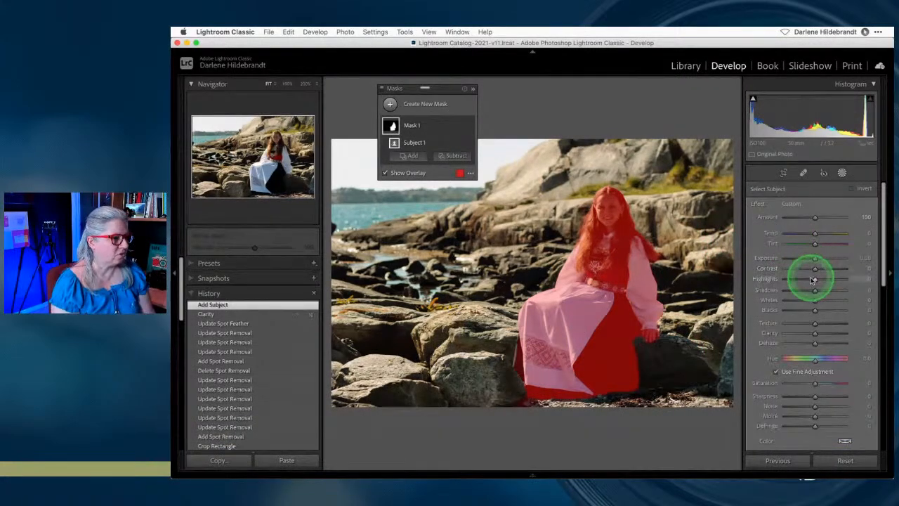
pyautogui.press('o')
pyautogui.moveTo(815, 280); pyautogui.dragTo(796, 278)
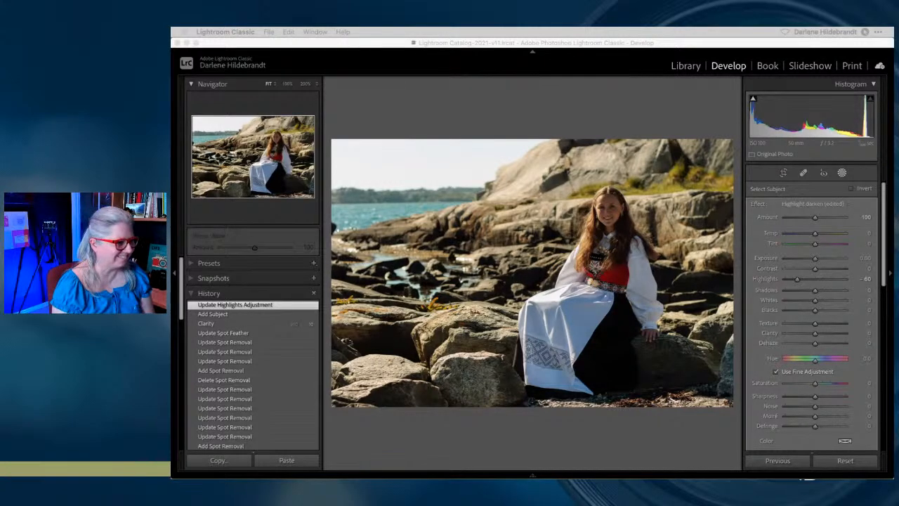
# - Set Shadows to 33 on the woman's subject mask
pyautogui.click(542, 437)
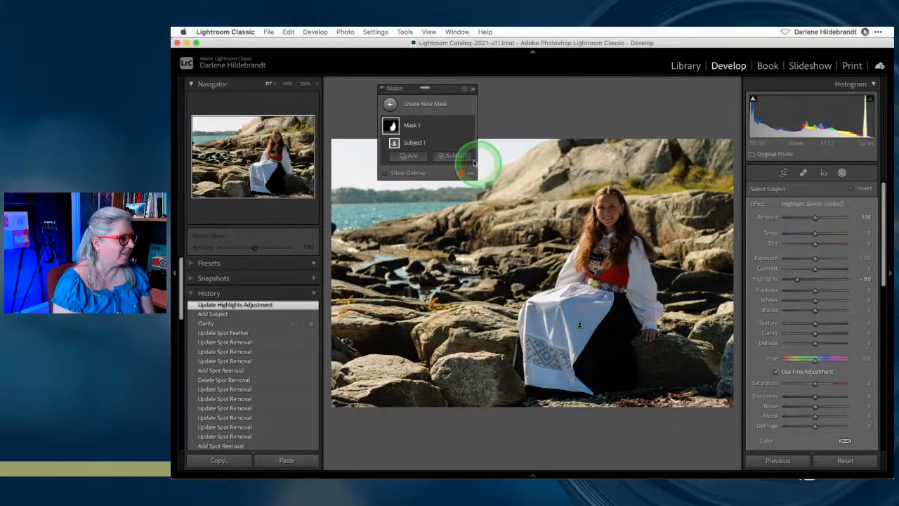
pyautogui.click(421, 125)
pyautogui.moveTo(815, 293); pyautogui.dragTo(826, 293)
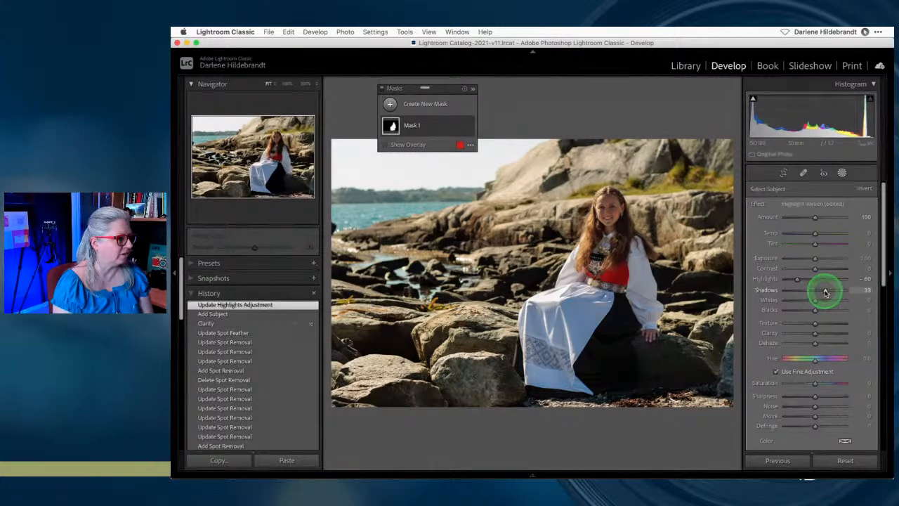
pyautogui.moveTo(826, 292); pyautogui.dragTo(826, 292)
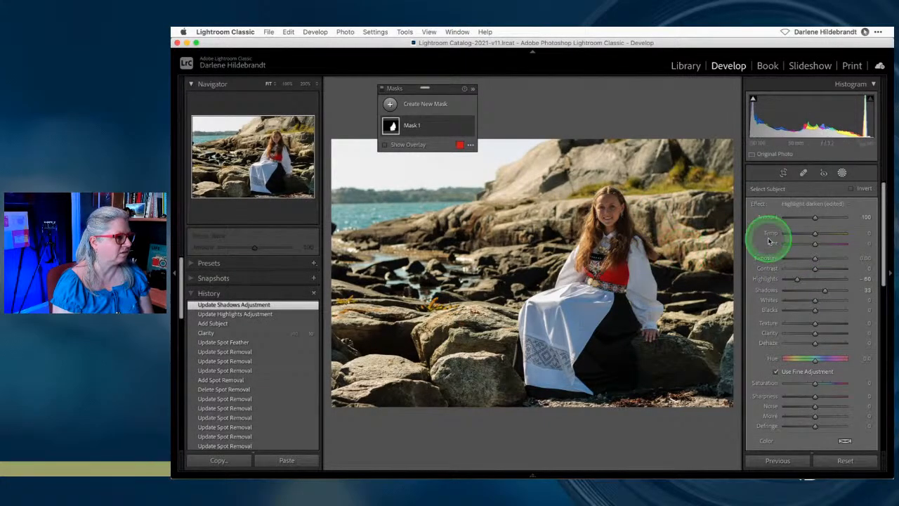
# - Compare the woman with the subject mask hidden and shown, and set the mask's Clarity to -10
pyautogui.click(469, 126)
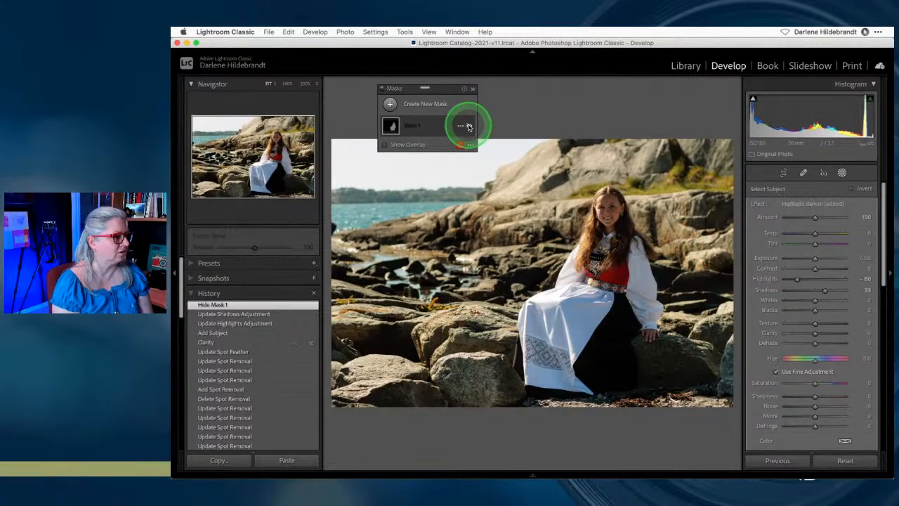
pyautogui.click(469, 126)
pyautogui.click(469, 126)
pyautogui.click(469, 126)
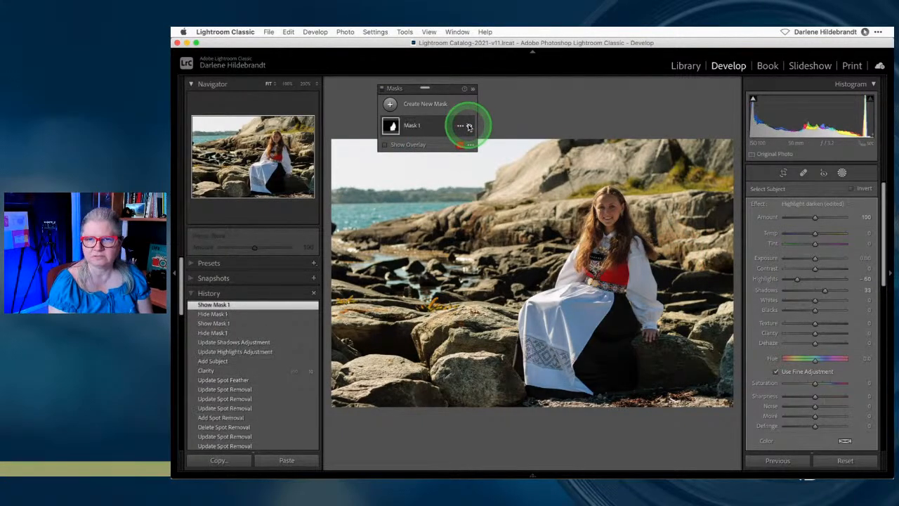
pyautogui.click(469, 126)
pyautogui.click(469, 126)
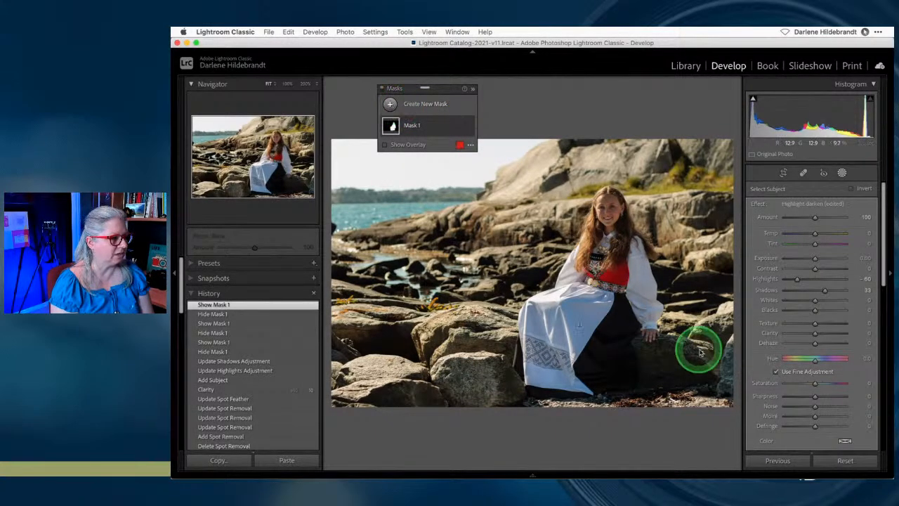
pyautogui.moveTo(813, 341); pyautogui.dragTo(812, 335)
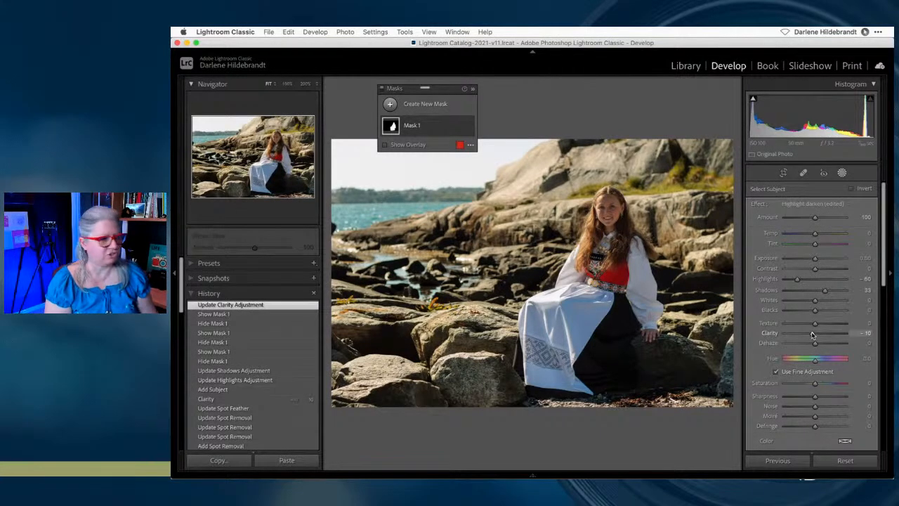
pyautogui.click(812, 334)
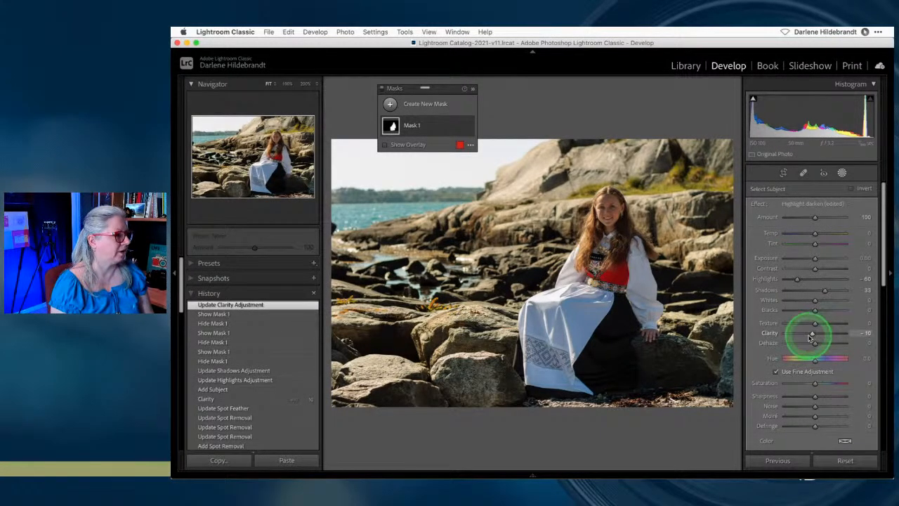
# - Add a second Select Subject mask and invert it to cover the background around the woman
pyautogui.click(390, 104)
pyautogui.click(439, 123)
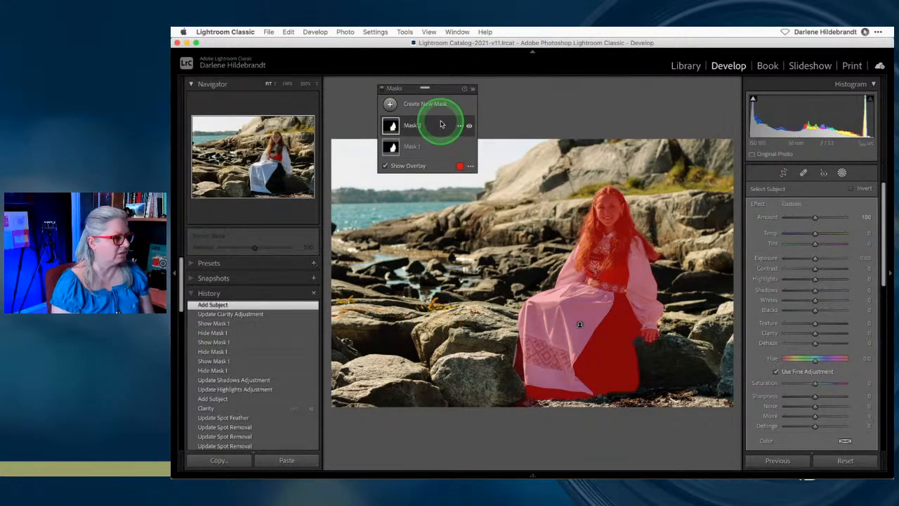
pyautogui.click(850, 189)
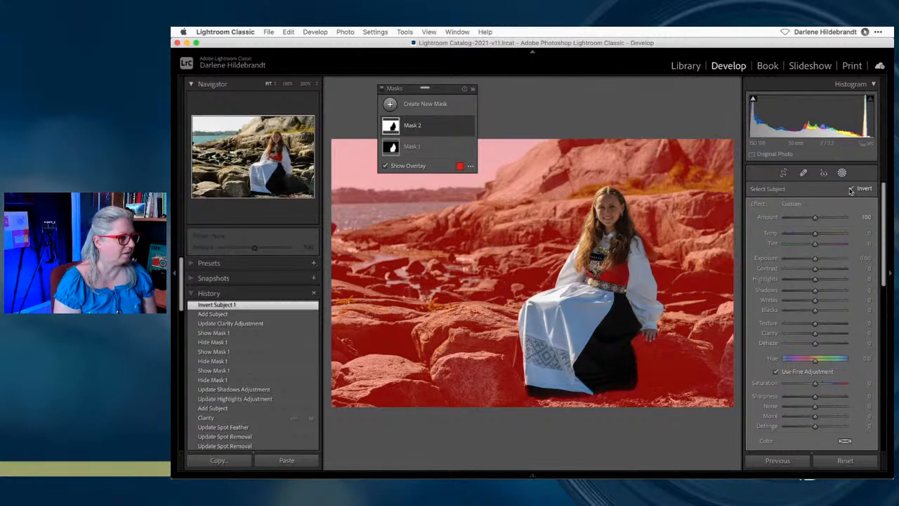
# - Darken the background mask with Highlights at -52 and Exposure at -0.66
pyautogui.click(799, 279)
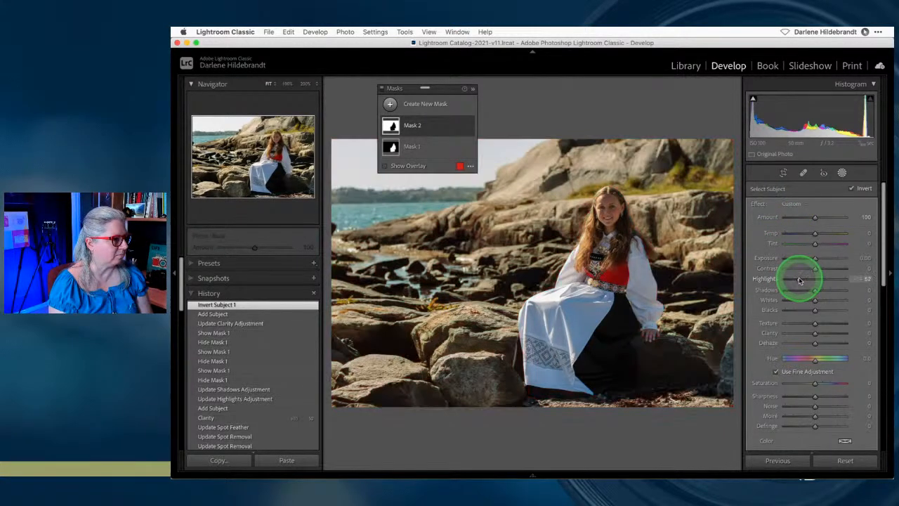
pyautogui.click(813, 259)
pyautogui.moveTo(813, 259); pyautogui.dragTo(809, 259)
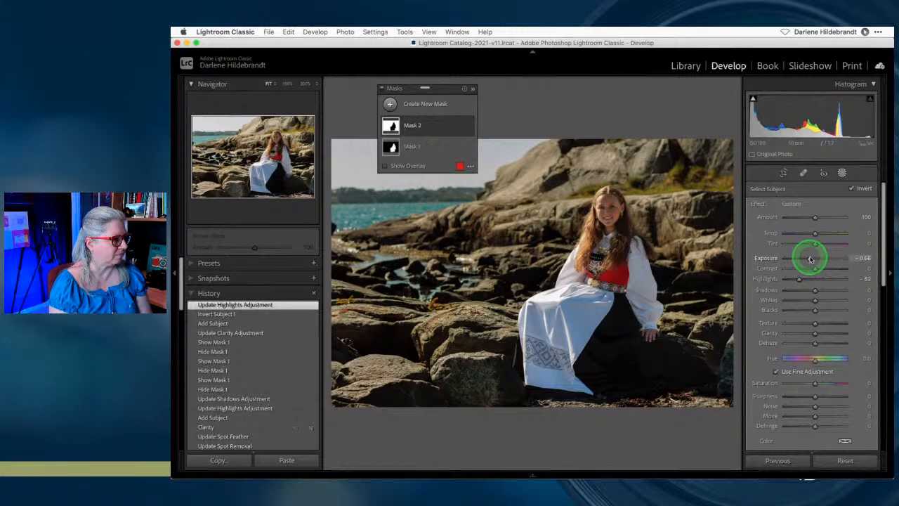
pyautogui.moveTo(810, 259); pyautogui.dragTo(810, 259)
# - Compare the photo with all masks disabled and enabled, and exit Masking to the Basic adjustments
pyautogui.moveTo(441, 90); pyautogui.dragTo(706, 83)
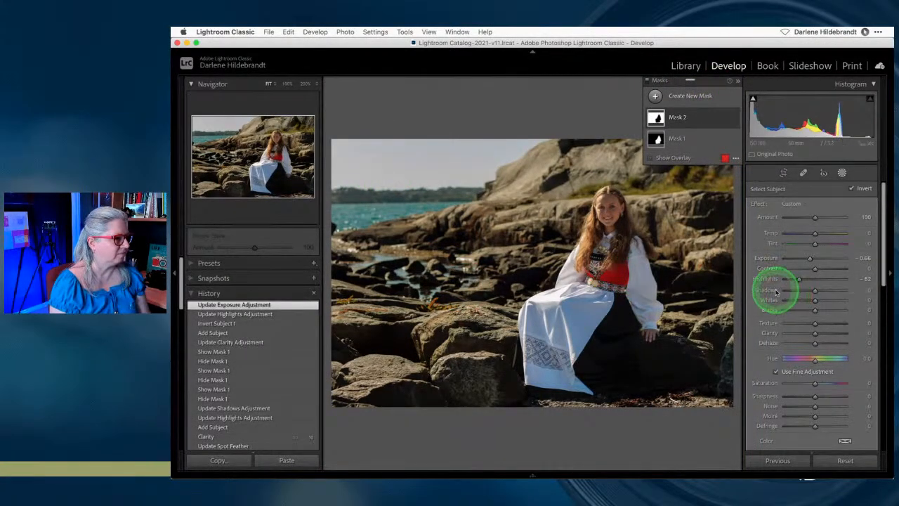
pyautogui.click(712, 118)
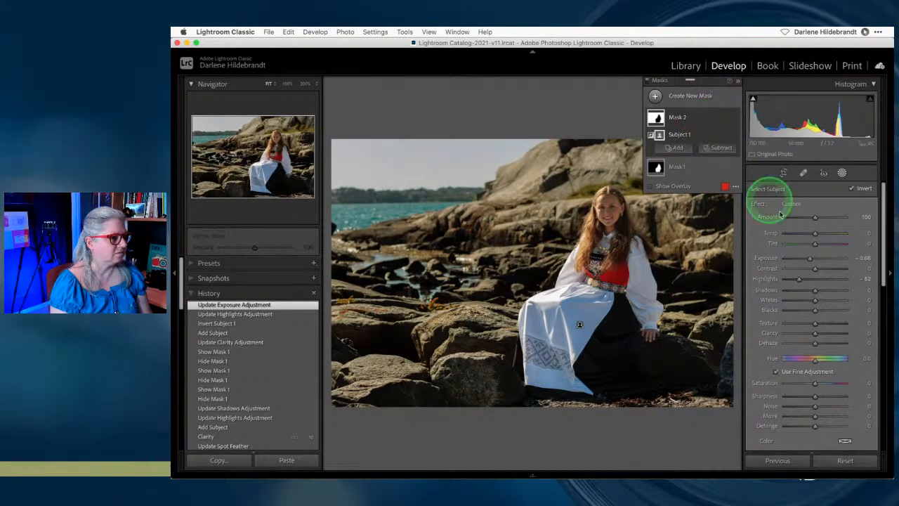
pyautogui.scroll(-5, 798, 281)
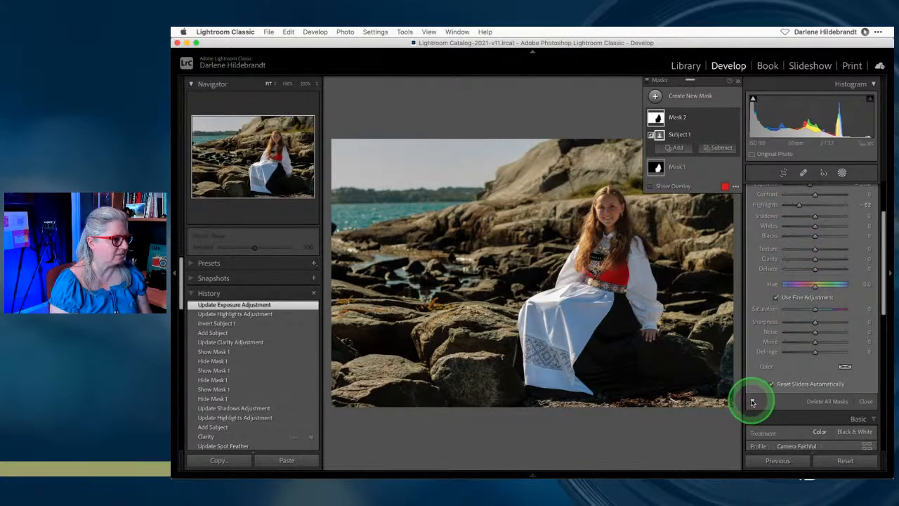
pyautogui.click(752, 400)
pyautogui.click(752, 402)
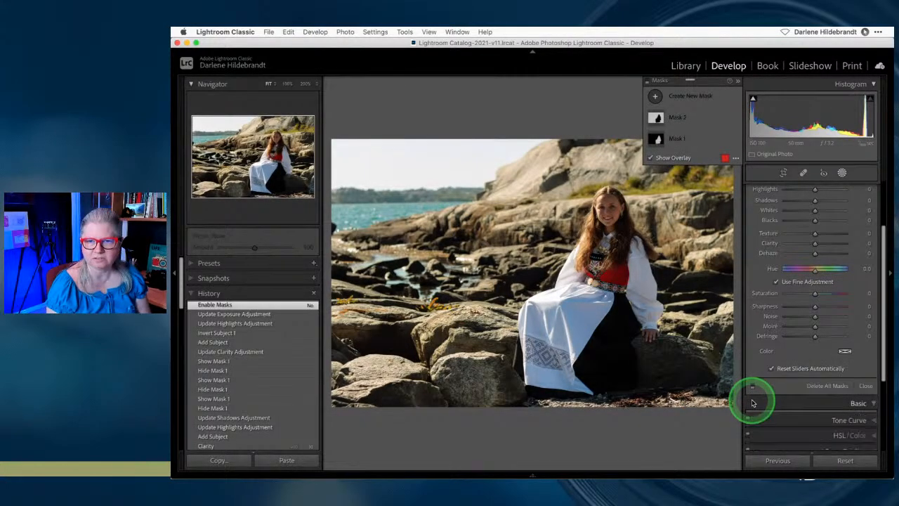
pyautogui.click(752, 388)
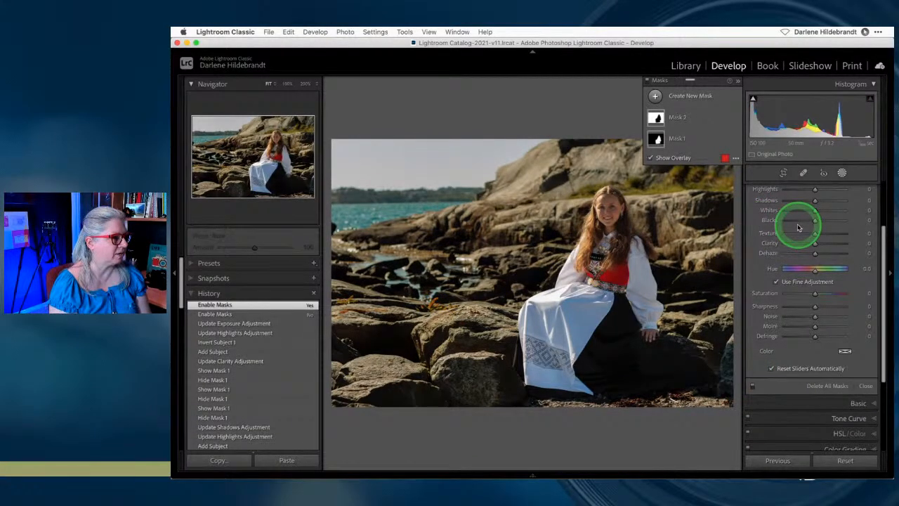
pyautogui.click(842, 172)
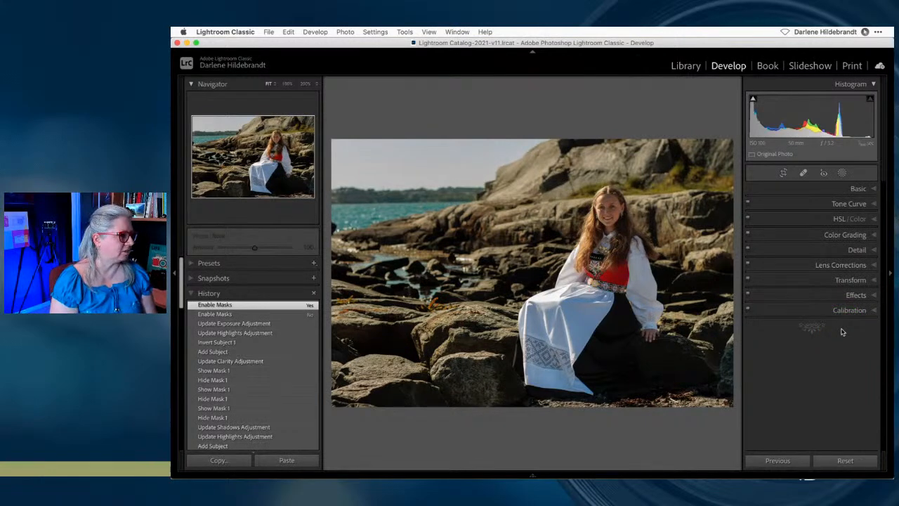
pyautogui.click(856, 188)
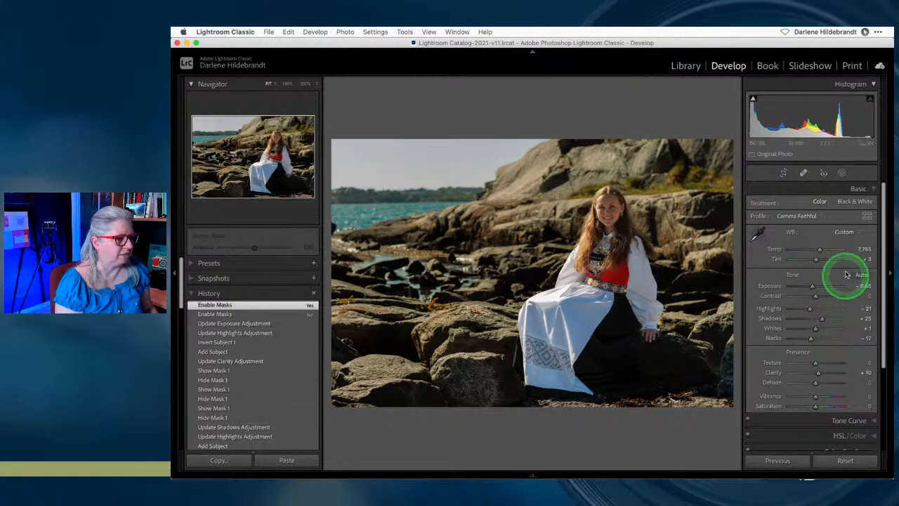
# - Adjust the white balance to Temp 6,817 and Tint +7, and compare the photo before and after the edits
pyautogui.moveTo(857, 248); pyautogui.dragTo(856, 248)
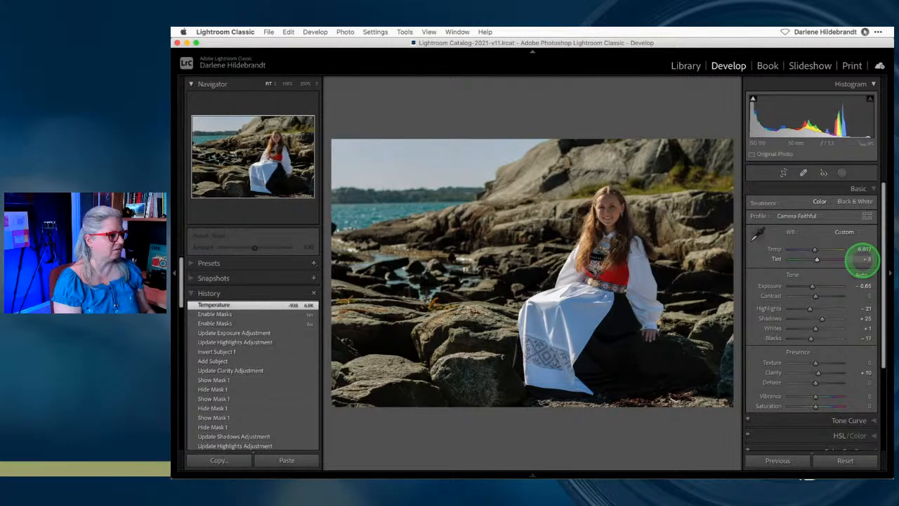
pyautogui.moveTo(863, 259); pyautogui.dragTo(860, 259)
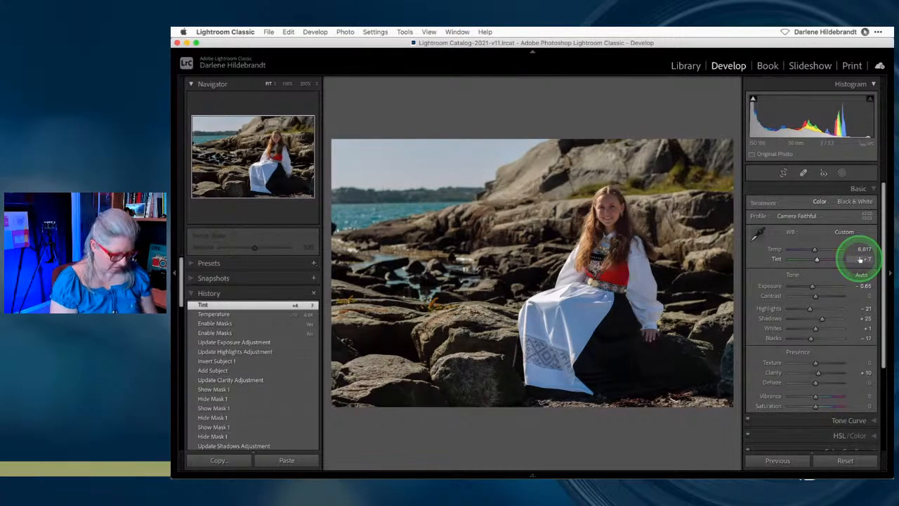
pyautogui.press('\\')
pyautogui.press('\\')
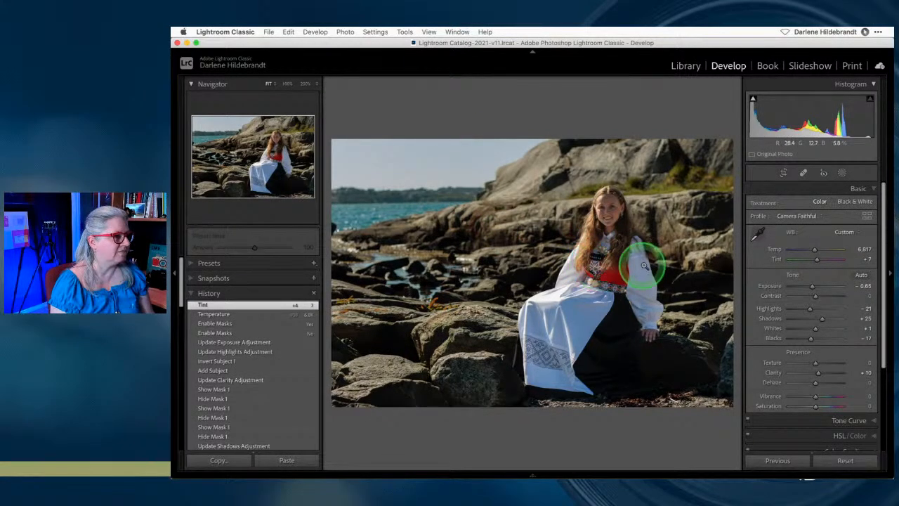
# - Reopen Masking and display the red overlay of the inverted background mask to examine its coverage
pyautogui.click(840, 174)
pyautogui.click(703, 119)
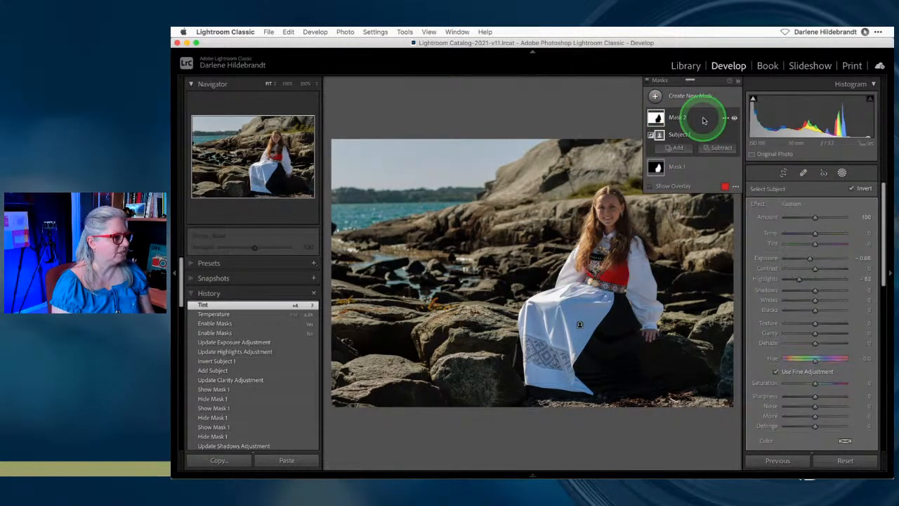
pyautogui.click(654, 186)
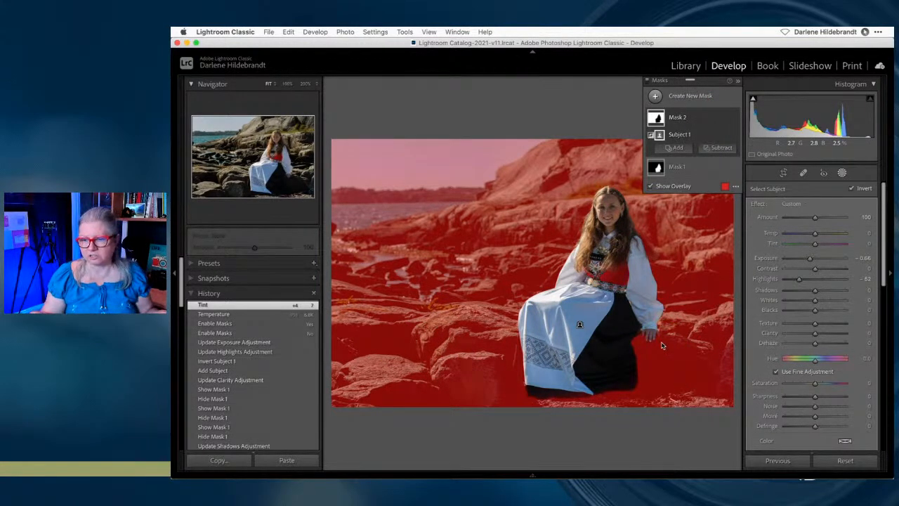
pyautogui.click(723, 360)
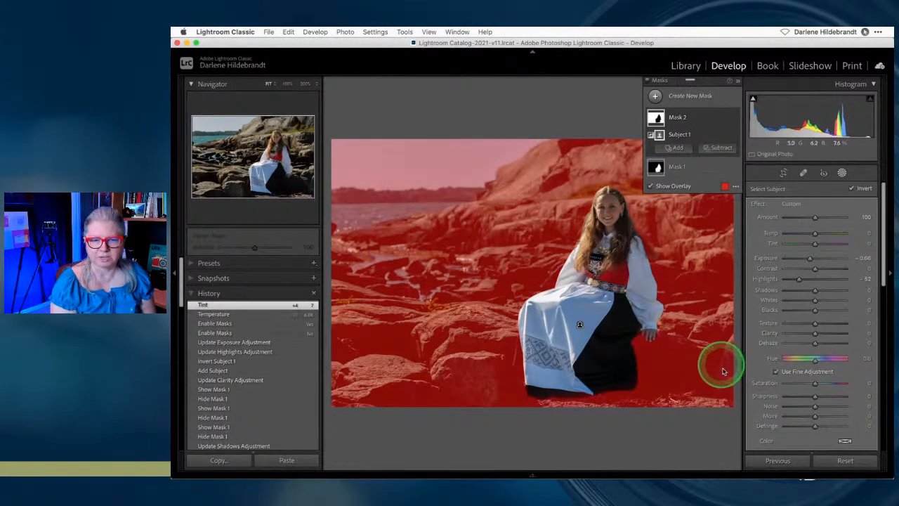
pyautogui.press('super+Tab')
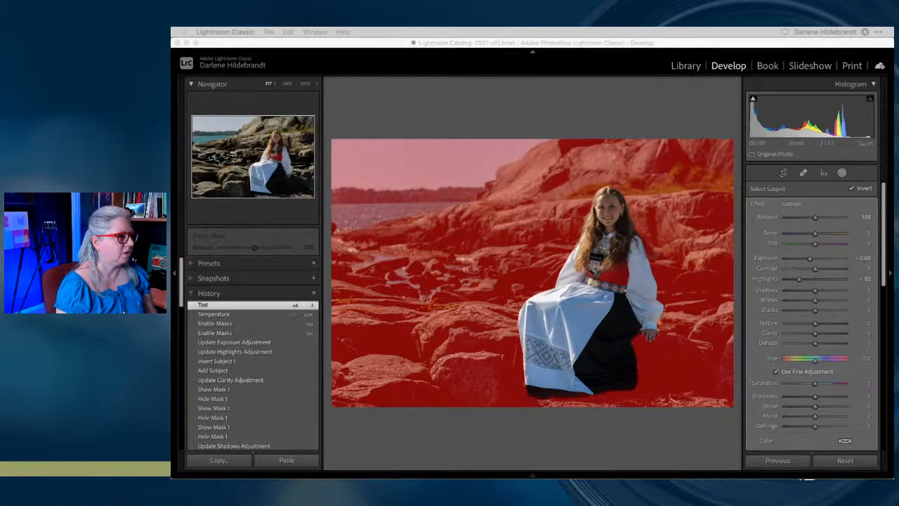
# - Add a third Select Subject mask and invert it to cover the background around the woman
pyautogui.click(677, 118)
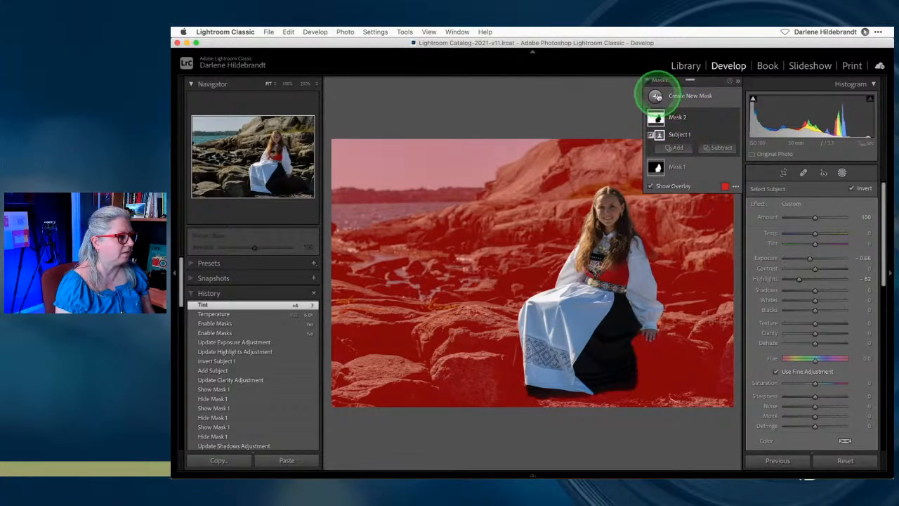
pyautogui.click(656, 96)
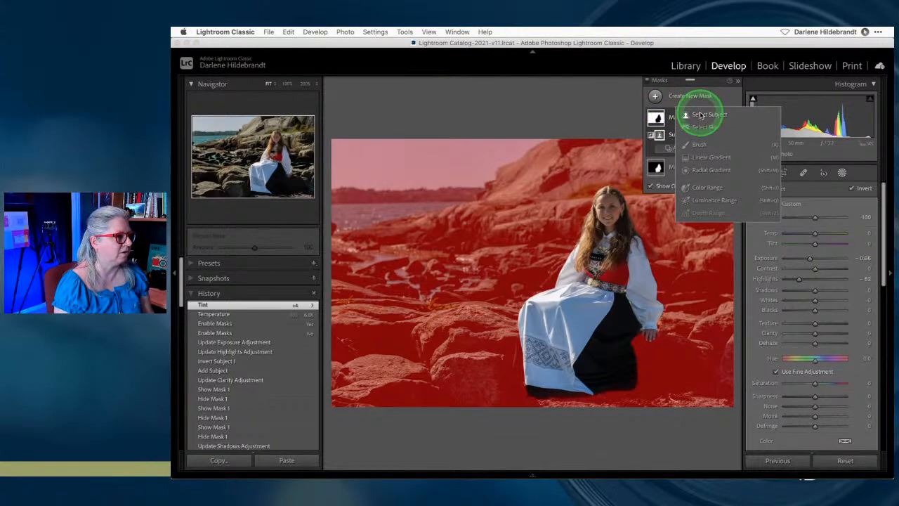
pyautogui.click(696, 110)
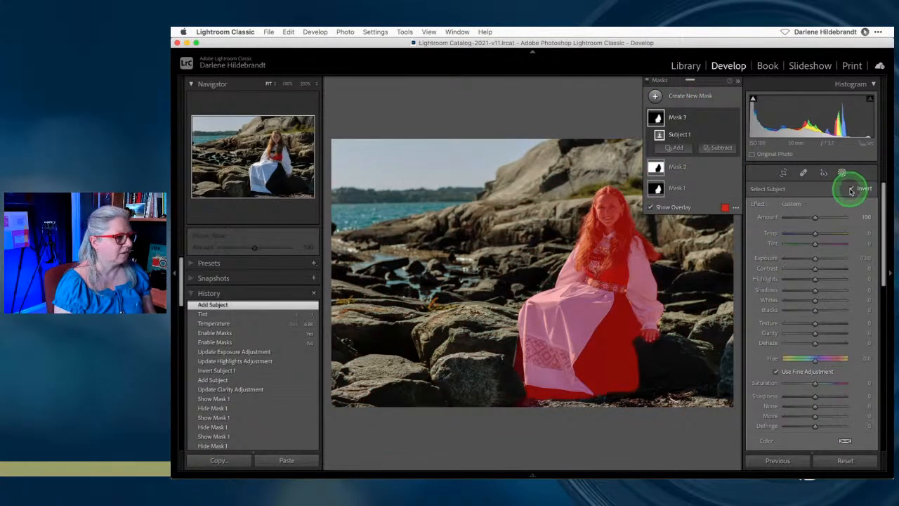
pyautogui.click(850, 189)
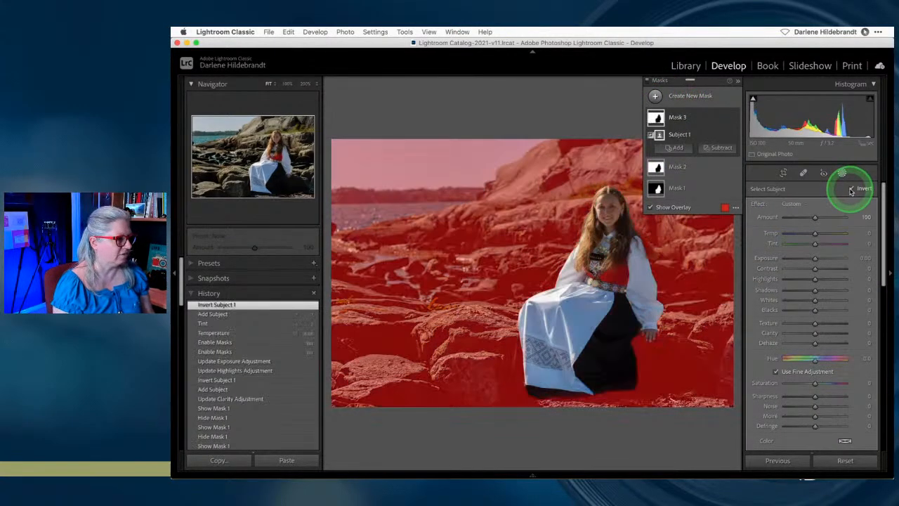
# - Subtract a linear gradient from the new mask to exclude the foreground rocks, and move the gradient slightly up with the Masks panel out of the way
pyautogui.click(720, 149)
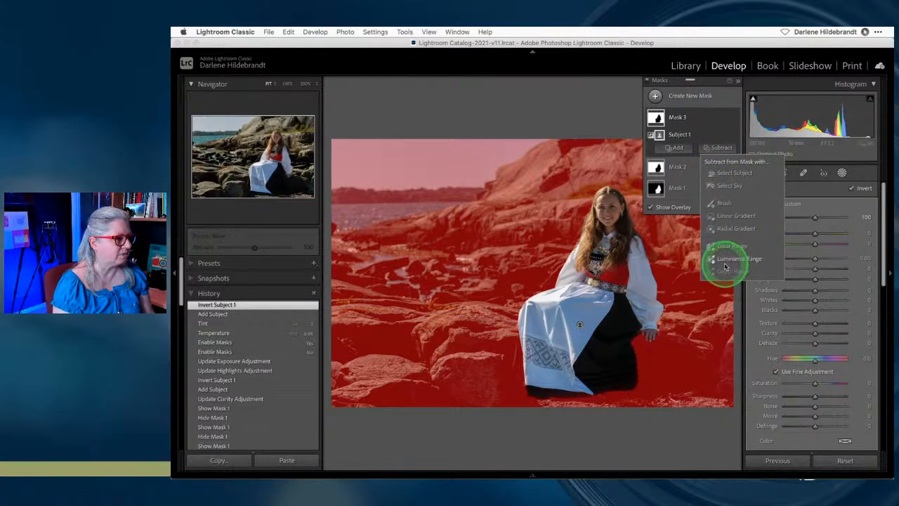
pyautogui.click(730, 215)
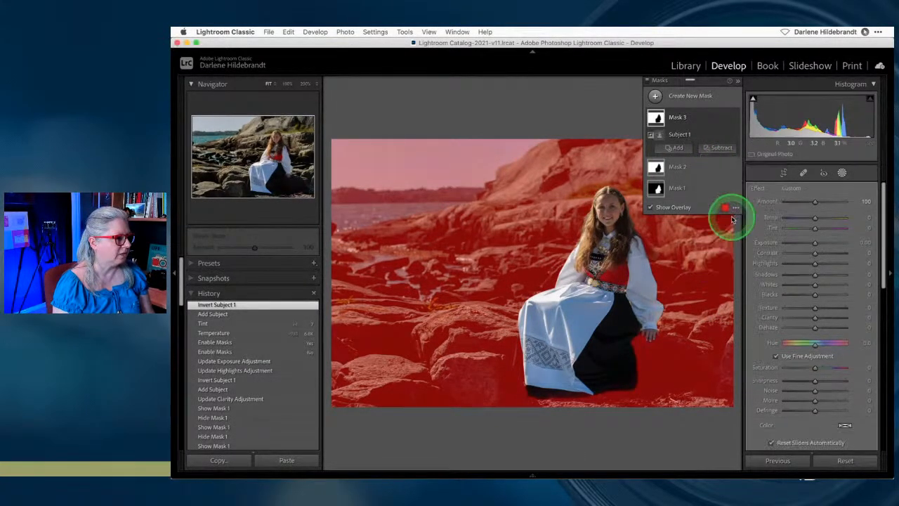
pyautogui.moveTo(527, 327); pyautogui.dragTo(532, 239)
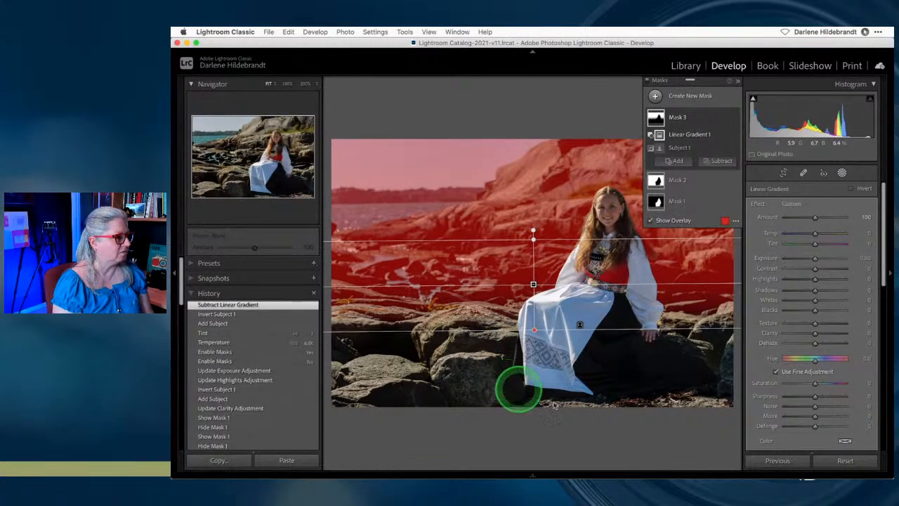
pyautogui.moveTo(704, 86); pyautogui.dragTo(719, 343)
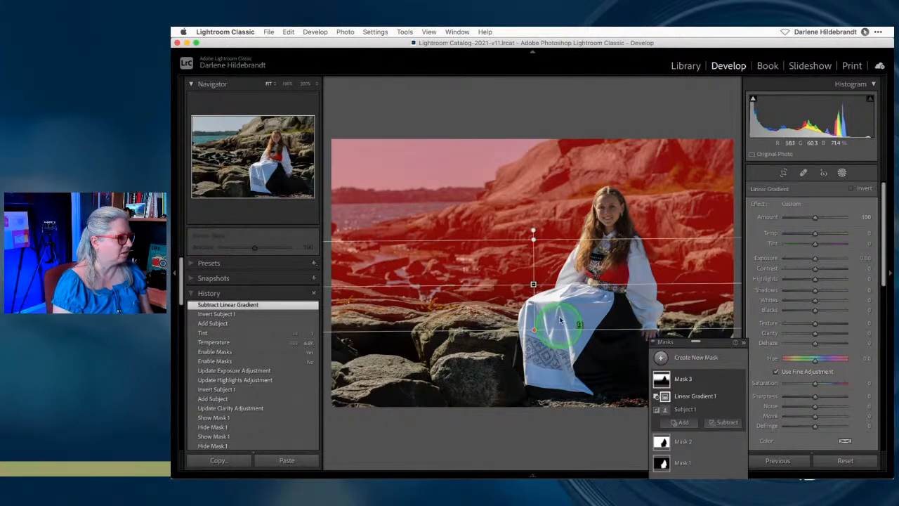
pyautogui.moveTo(532, 283); pyautogui.dragTo(532, 279)
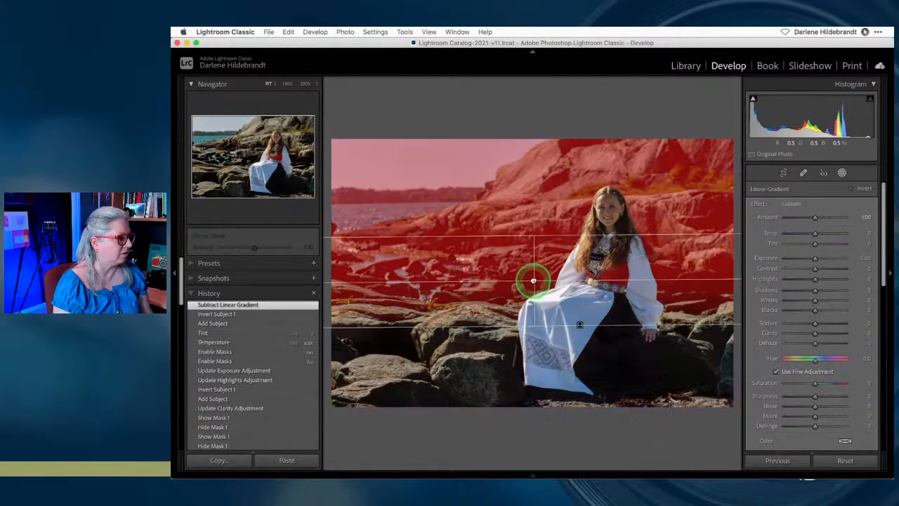
pyautogui.moveTo(724, 276); pyautogui.dragTo(734, 281)
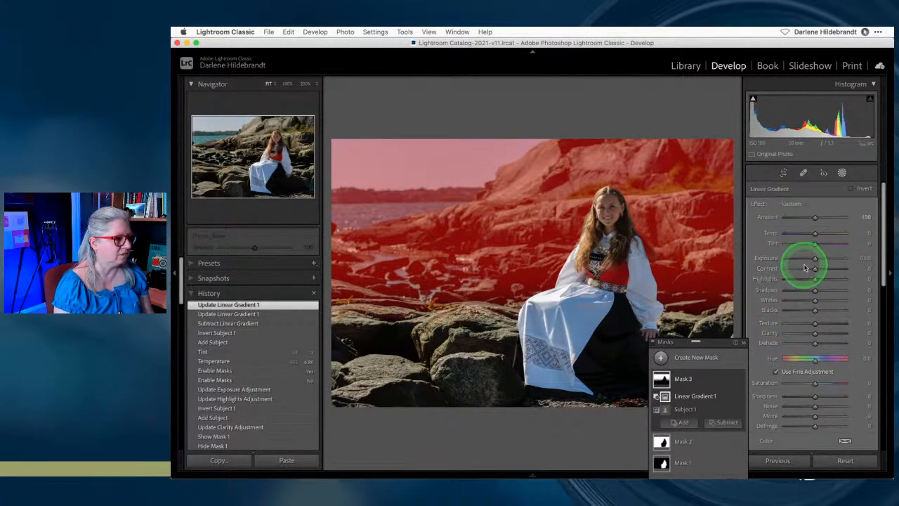
# - Soften the distant background in the third mask with Contrast -7, Clarity -60, Sharpness -74 and Texture -38
pyautogui.moveTo(815, 270); pyautogui.dragTo(813, 271)
pyautogui.moveTo(815, 333); pyautogui.dragTo(797, 333)
pyautogui.moveTo(814, 396); pyautogui.dragTo(793, 396)
pyautogui.moveTo(804, 325); pyautogui.dragTo(804, 324)
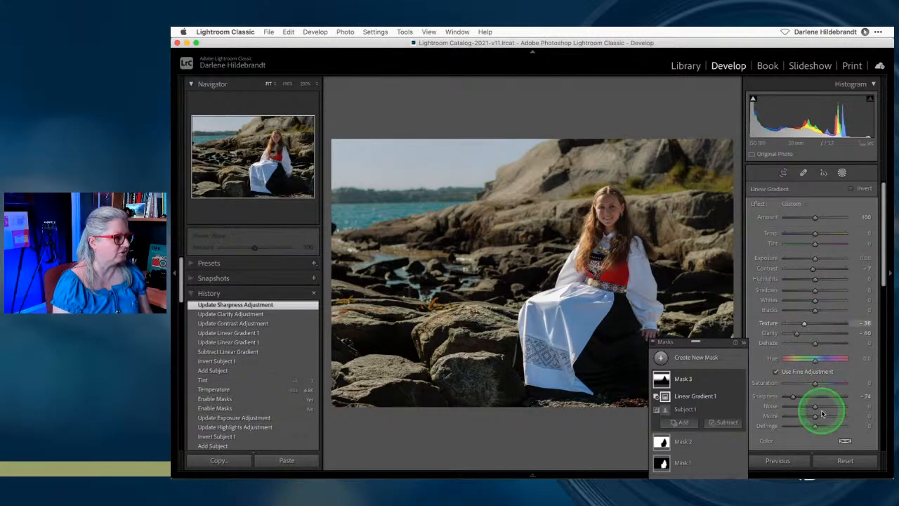
# - Reset the third mask's Clarity and set Sharpness to -92, Noise to 65 and Moiré to 34
pyautogui.moveTo(798, 335)
pyautogui.mouseDown()
pyautogui.moveTo(809, 335)
pyautogui.moveTo(732, 333)
pyautogui.moveTo(823, 333)
pyautogui.moveTo(746, 332)
pyautogui.moveTo(804, 323)
pyautogui.mouseUp()
pyautogui.doubleClick(771, 332)
pyautogui.moveTo(790, 393); pyautogui.dragTo(835, 407)
pyautogui.moveTo(815, 416)
pyautogui.mouseDown()
pyautogui.moveTo(770, 419)
pyautogui.moveTo(843, 417)
pyautogui.moveTo(825, 415)
pyautogui.mouseUp()
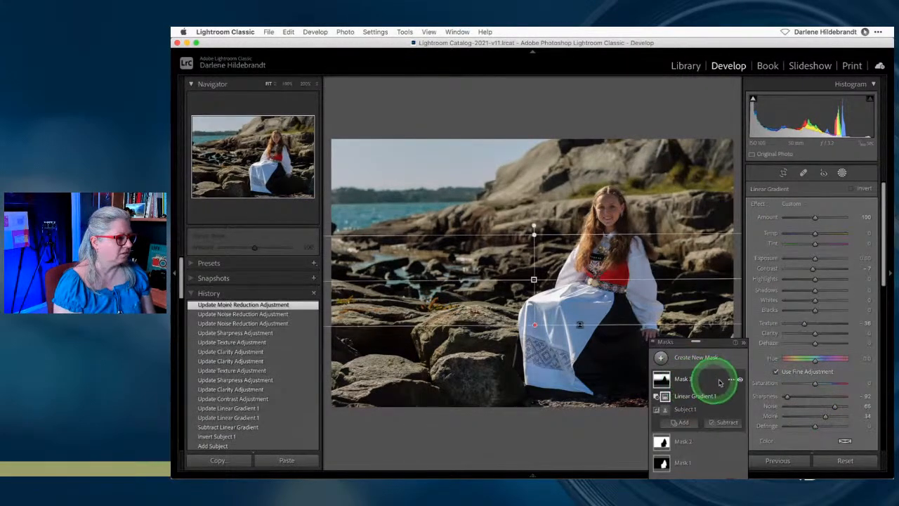
# - Compare the background with the third mask hidden and shown, and set its Texture to -61, Sharpness to -100 and Saturation to -4
pyautogui.click(739, 379)
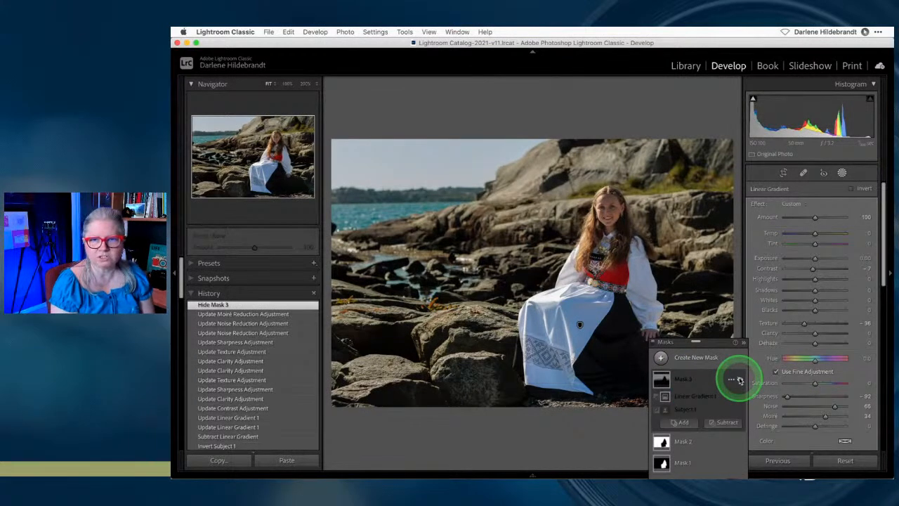
pyautogui.click(740, 379)
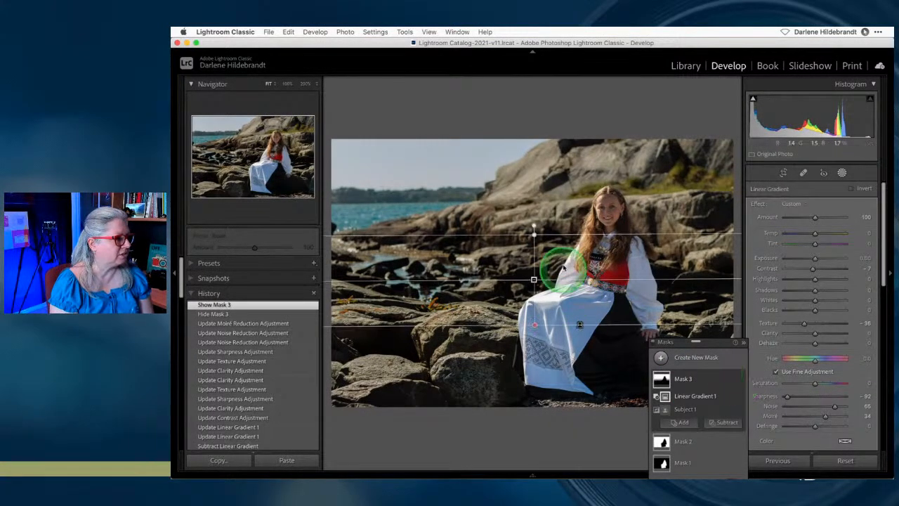
pyautogui.moveTo(804, 322); pyautogui.dragTo(795, 322)
pyautogui.moveTo(789, 396); pyautogui.dragTo(747, 382)
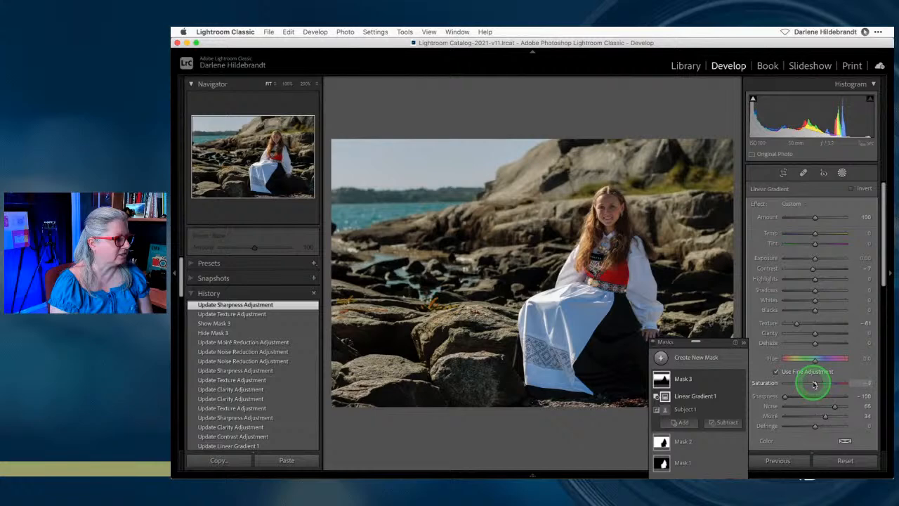
# - Compare the softened background with the third mask hidden and shown twice, and exit Masking to the Basic adjustments
pyautogui.click(739, 380)
pyautogui.click(739, 380)
pyautogui.click(739, 380)
pyautogui.click(739, 380)
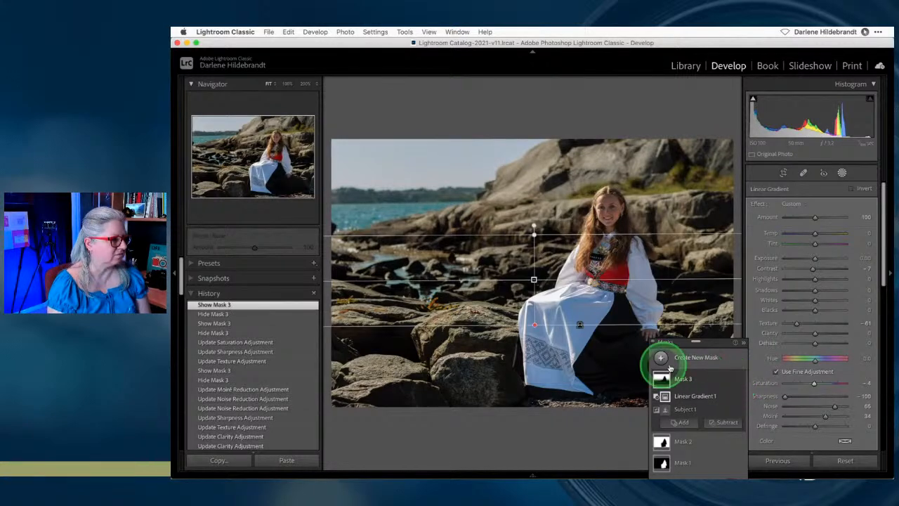
pyautogui.click(841, 174)
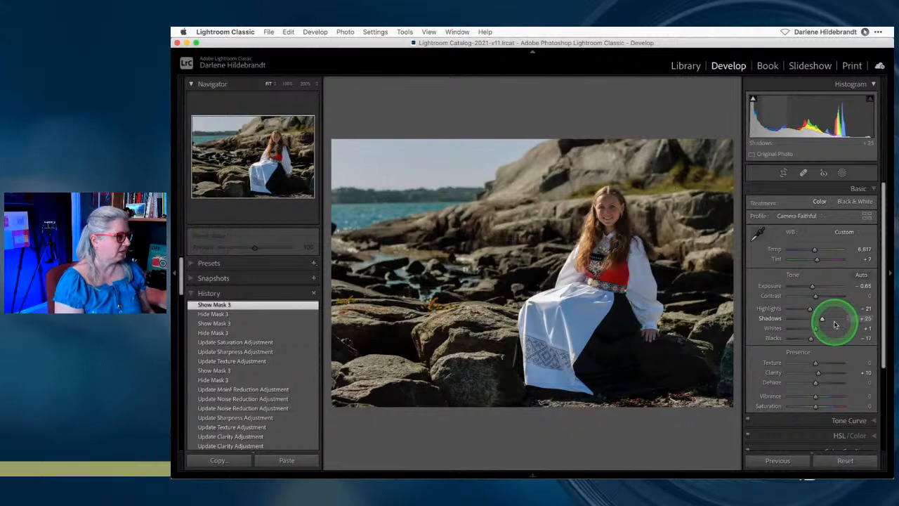
# - Apply the Edge darken low vignette preset, compare the photo before and after, and raise Exposure to -0.50
pyautogui.click(192, 264)
pyautogui.click(201, 296)
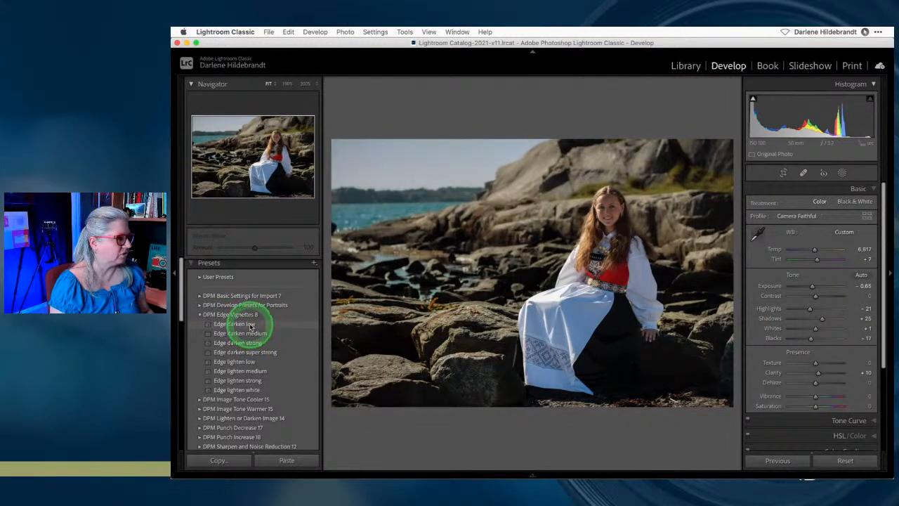
pyautogui.click(250, 325)
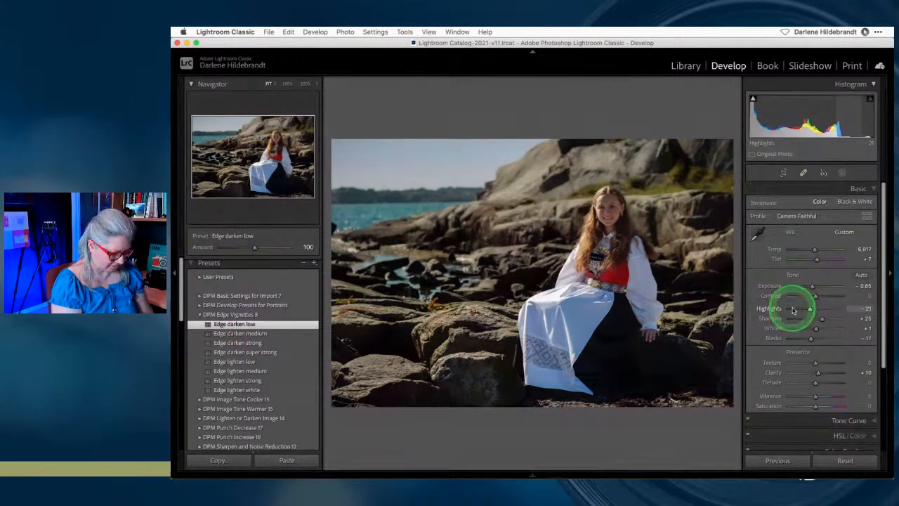
pyautogui.press('\\')
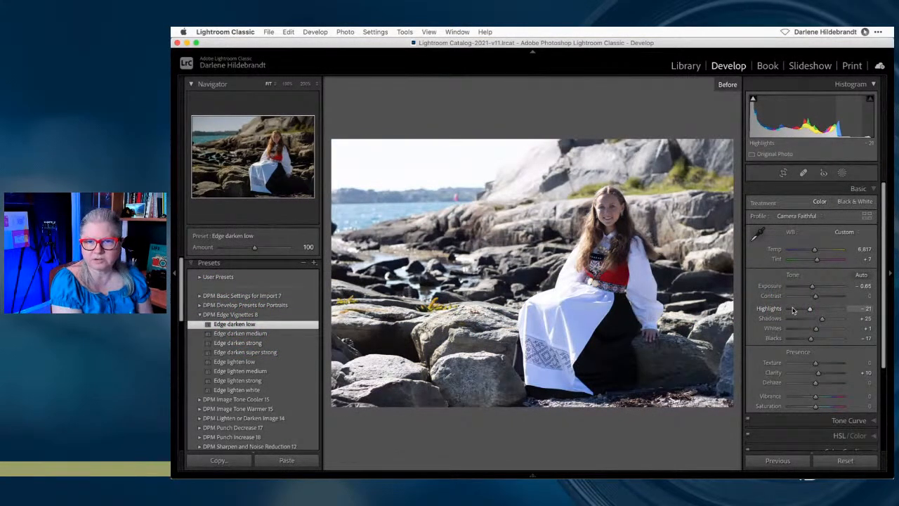
pyautogui.press('\\')
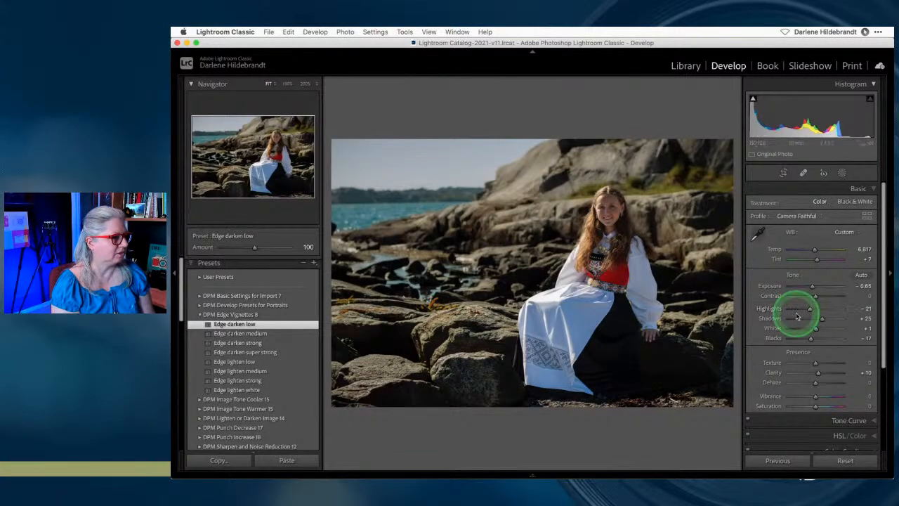
pyautogui.moveTo(812, 287); pyautogui.dragTo(813, 288)
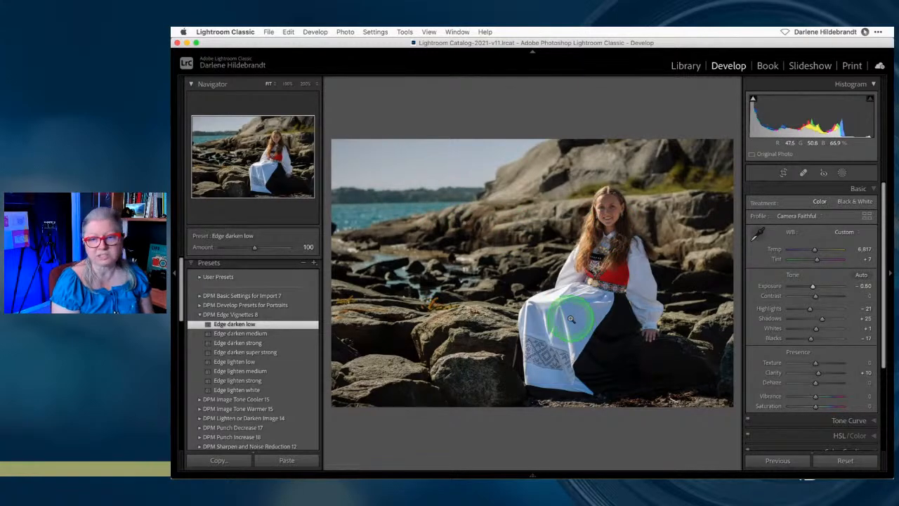
# - Send a 16-bit Adobe RGB TIFF copy with Lightroom adjustments to Luminar Neo at 240 resolution without compression
pyautogui.rightClick(524, 228)
pyautogui.moveTo(567, 276)
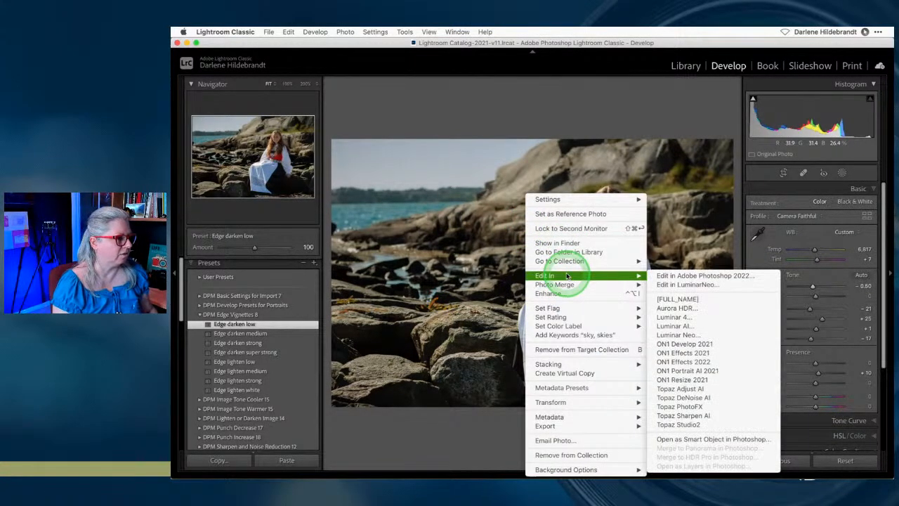
pyautogui.click(668, 284)
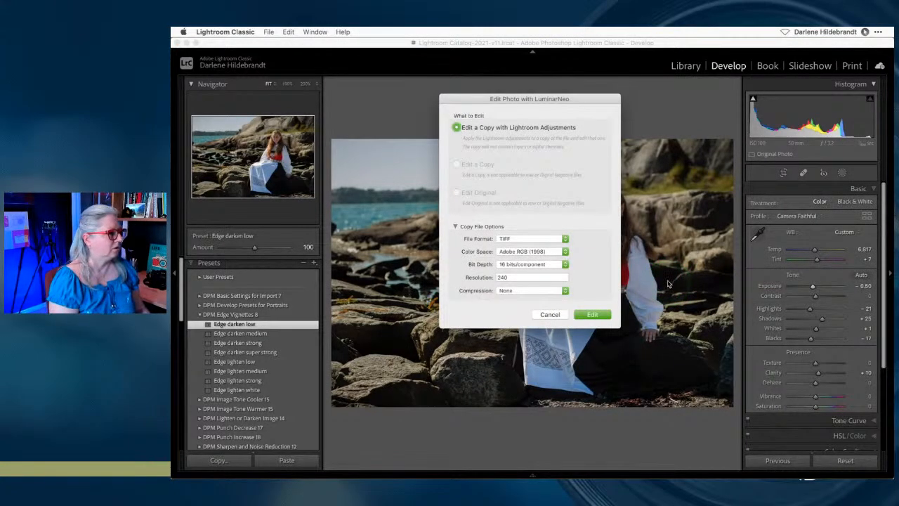
pyautogui.click(588, 314)
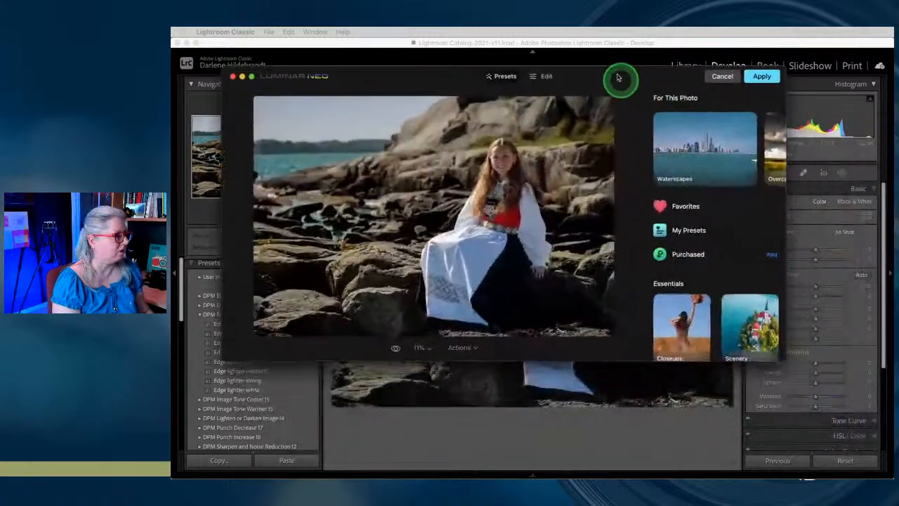
# - Enlarge the Luminar Neo window to fill the screen and show its editing tools for the photo
pyautogui.moveTo(618, 80); pyautogui.dragTo(566, 29)
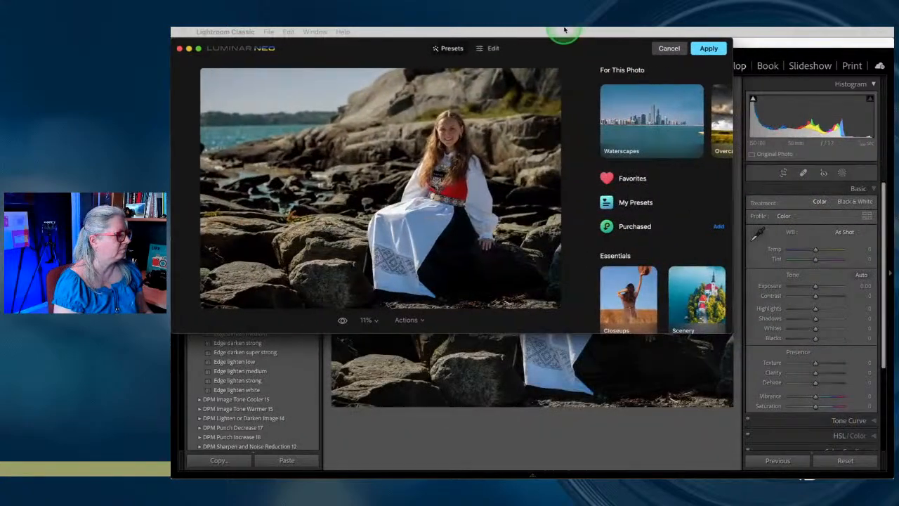
pyautogui.moveTo(729, 328); pyautogui.dragTo(885, 471)
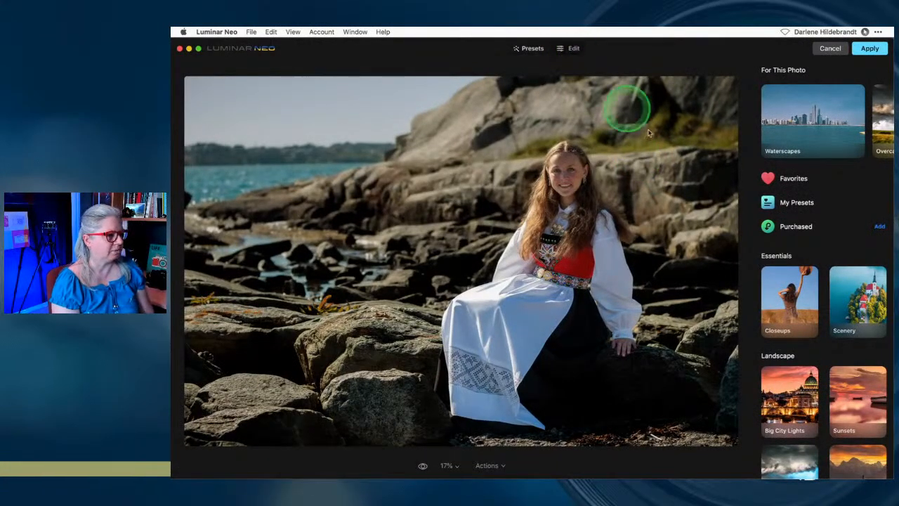
pyautogui.click(570, 48)
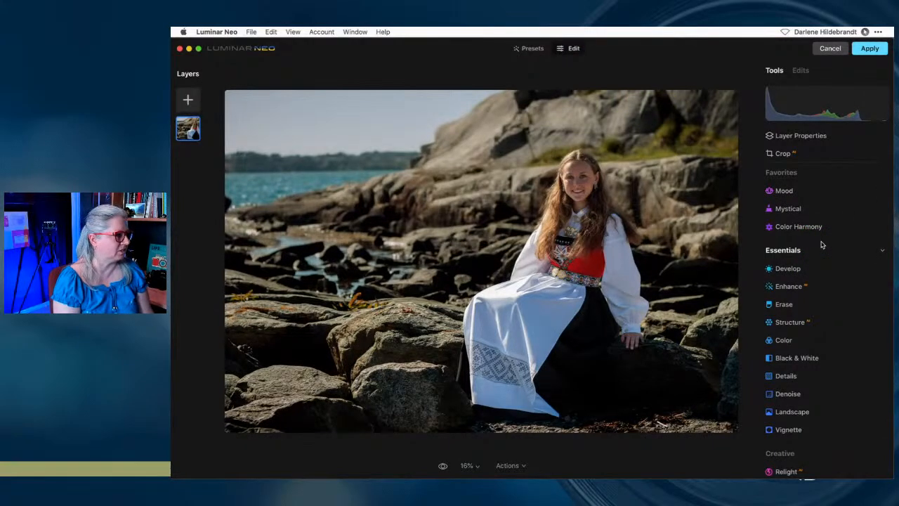
# - Brighten the woman's face with the Face tool, setting Face Light to 26
pyautogui.scroll(-10, 821, 245)
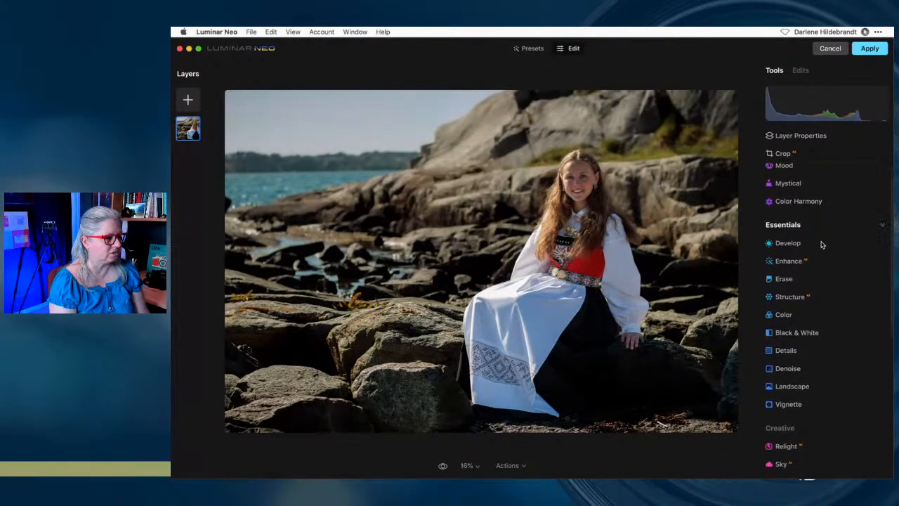
pyautogui.click(801, 349)
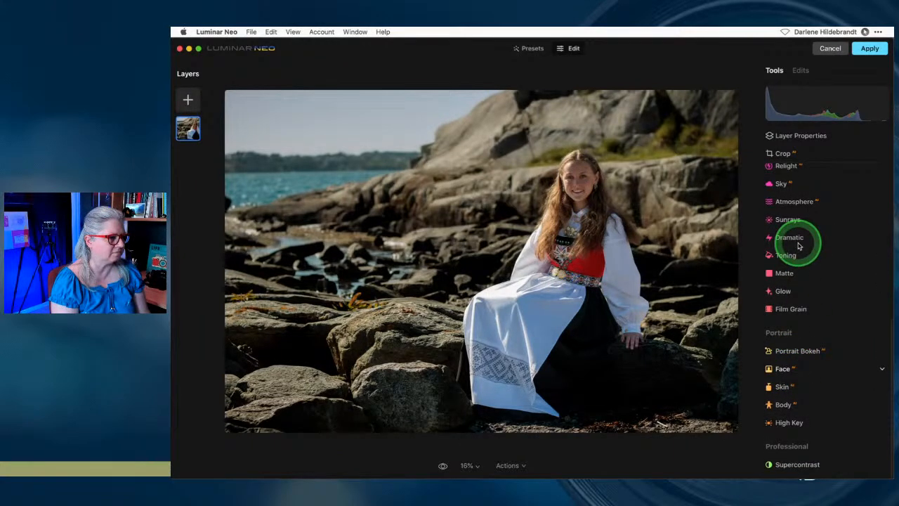
pyautogui.click(794, 368)
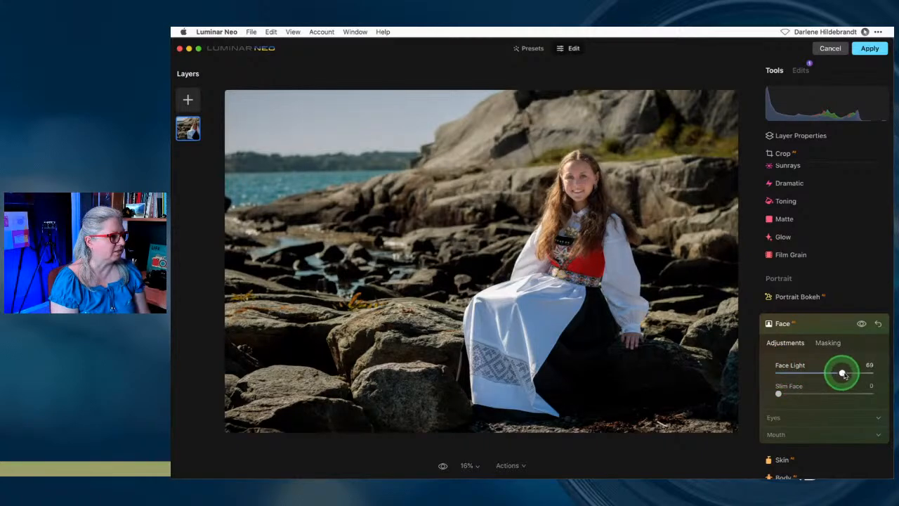
pyautogui.moveTo(842, 373)
pyautogui.mouseDown()
pyautogui.moveTo(874, 373)
pyautogui.moveTo(779, 372)
pyautogui.moveTo(852, 371)
pyautogui.moveTo(827, 372)
pyautogui.mouseUp()
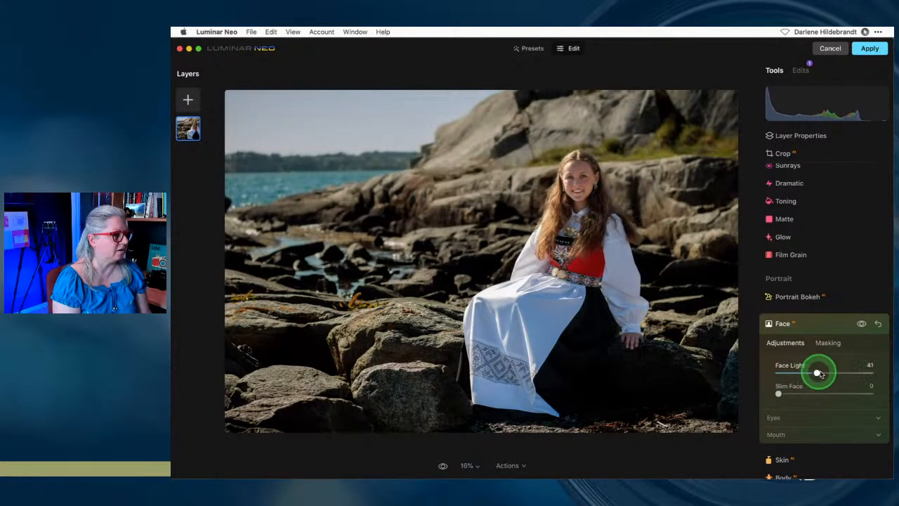
pyautogui.moveTo(805, 373); pyautogui.dragTo(806, 373)
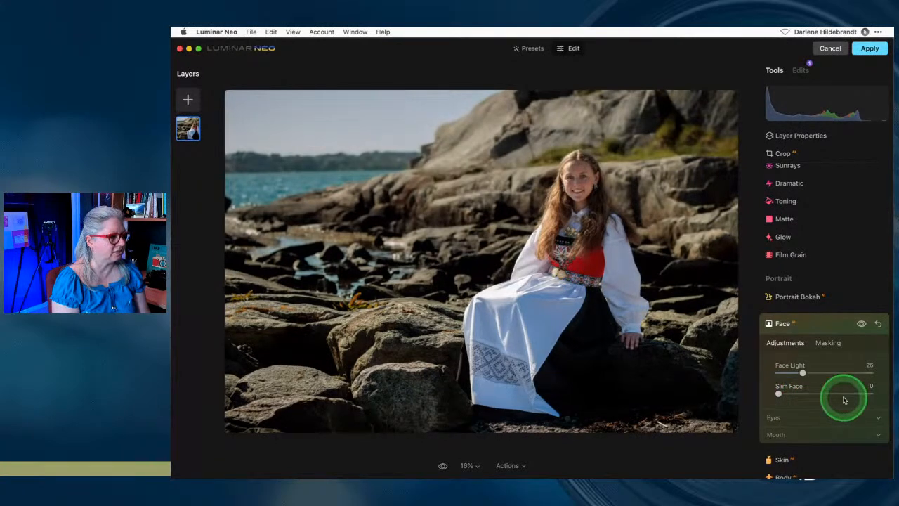
# - Enhance the eyes with Iris Flare 17 and Eye Enhancer 47, and close the Face tool
pyautogui.click(815, 417)
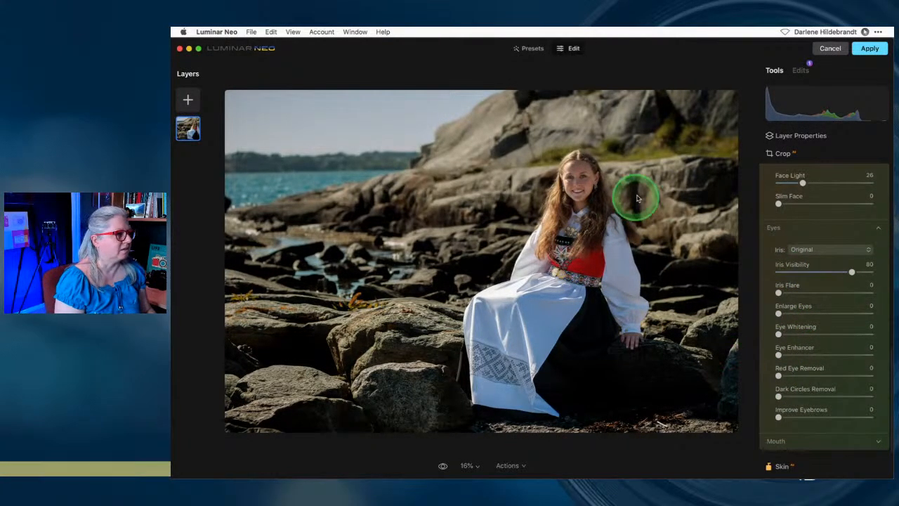
pyautogui.moveTo(778, 354); pyautogui.dragTo(821, 354)
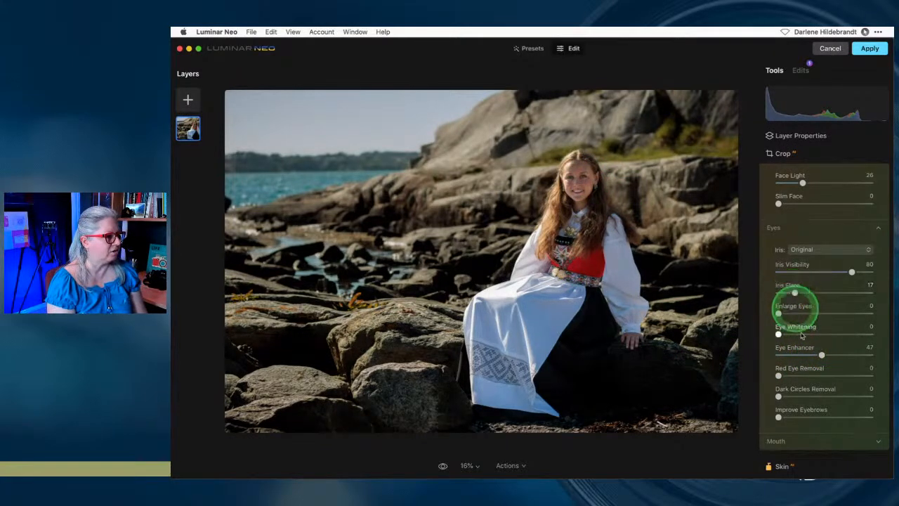
pyautogui.scroll(3, 808, 260)
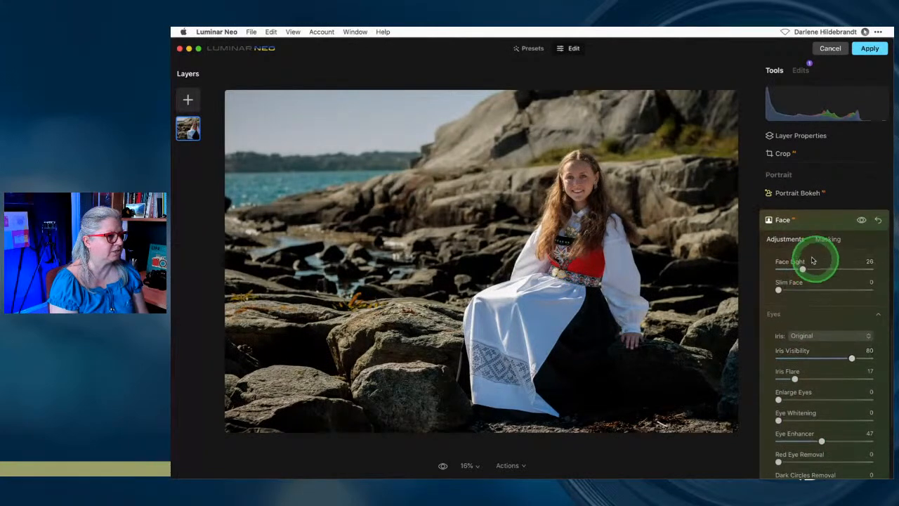
pyautogui.click(803, 222)
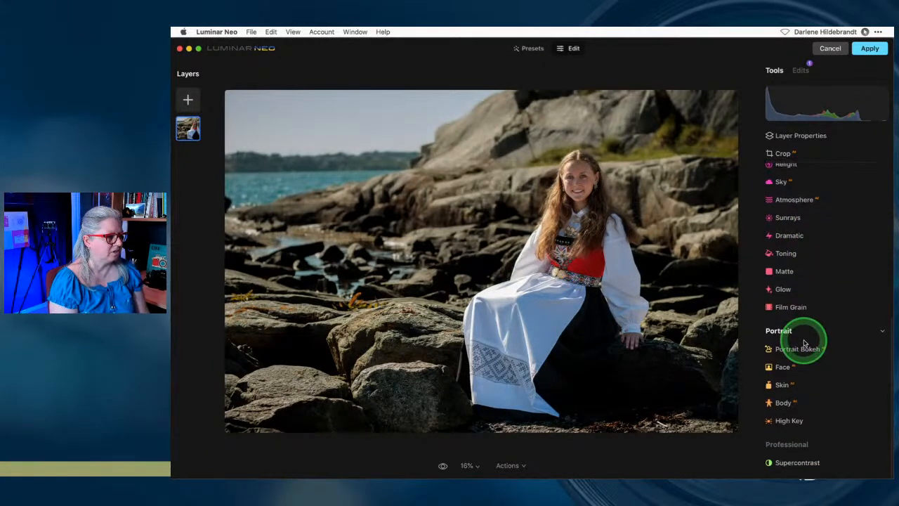
# - Slim the woman's waist with the Body tool, setting Abdomen to 15 and leaving Shape at 0
pyautogui.click(787, 402)
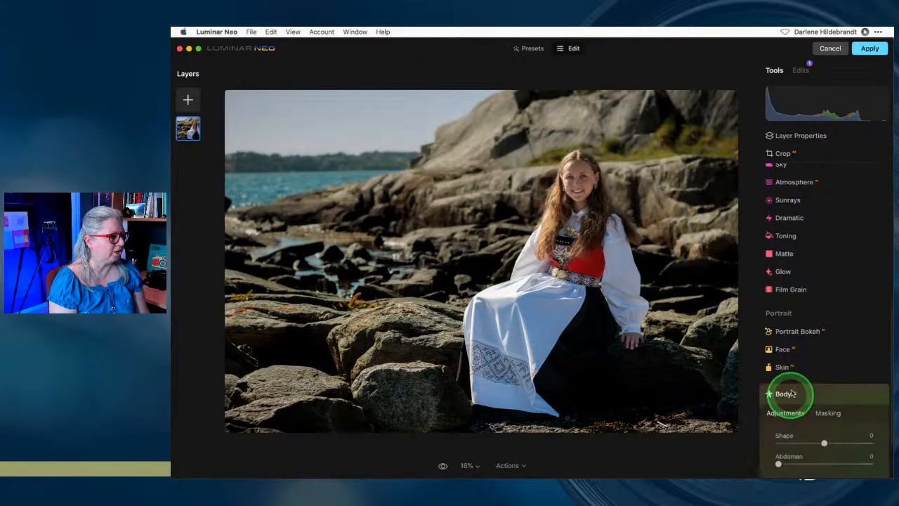
pyautogui.scroll(-3, 812, 221)
pyautogui.moveTo(793, 387); pyautogui.dragTo(840, 393)
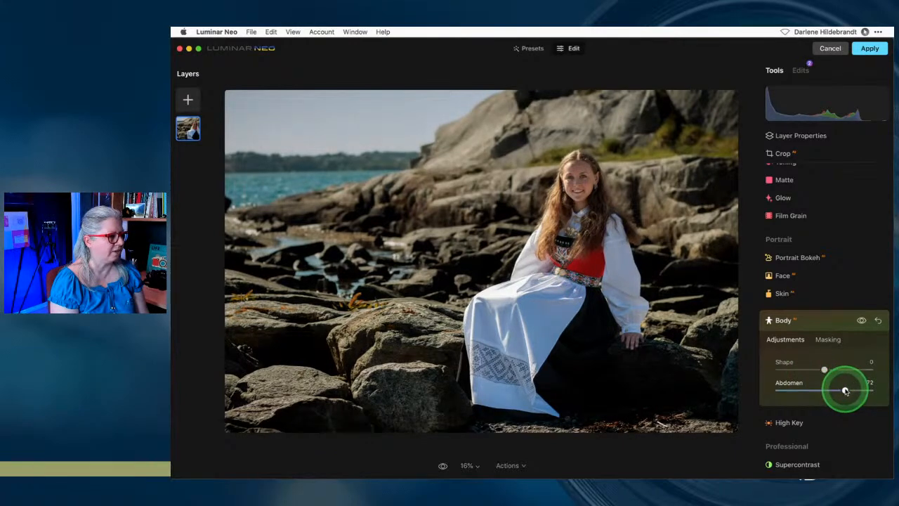
pyautogui.moveTo(803, 390); pyautogui.dragTo(785, 390)
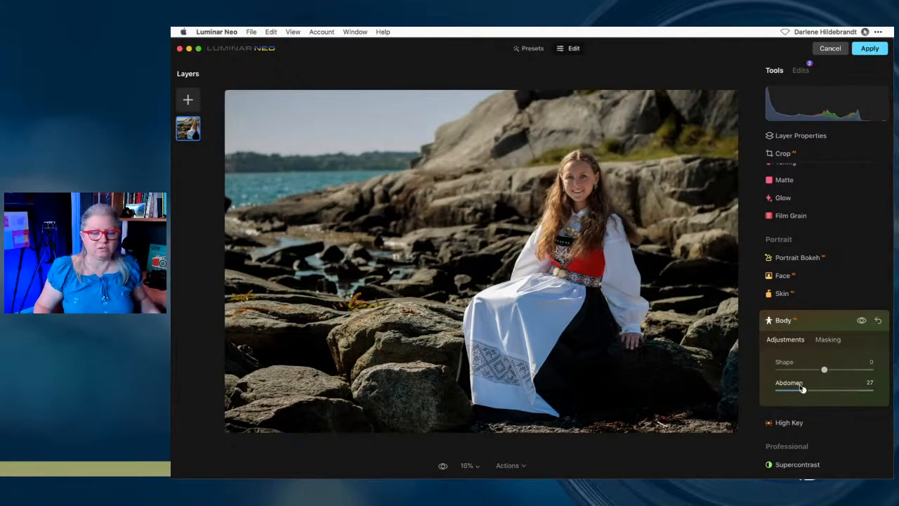
pyautogui.moveTo(802, 388); pyautogui.dragTo(806, 390)
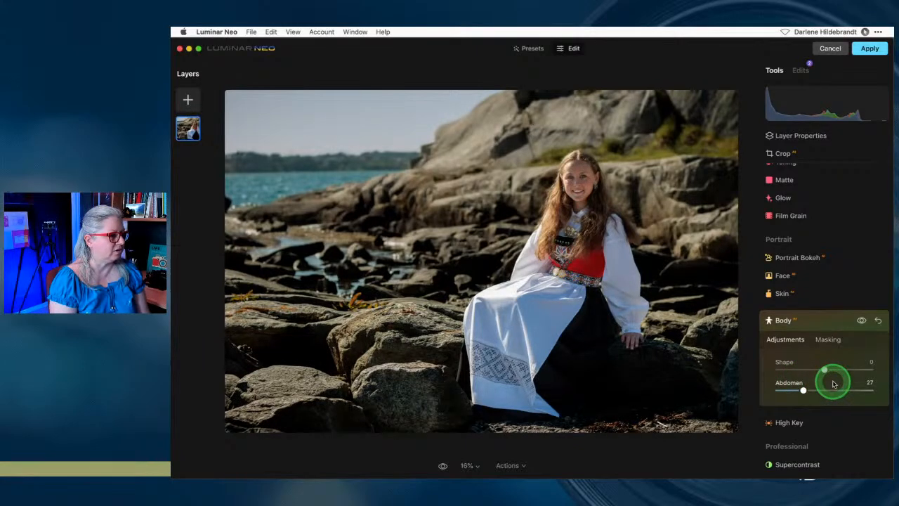
pyautogui.moveTo(803, 388); pyautogui.dragTo(827, 370)
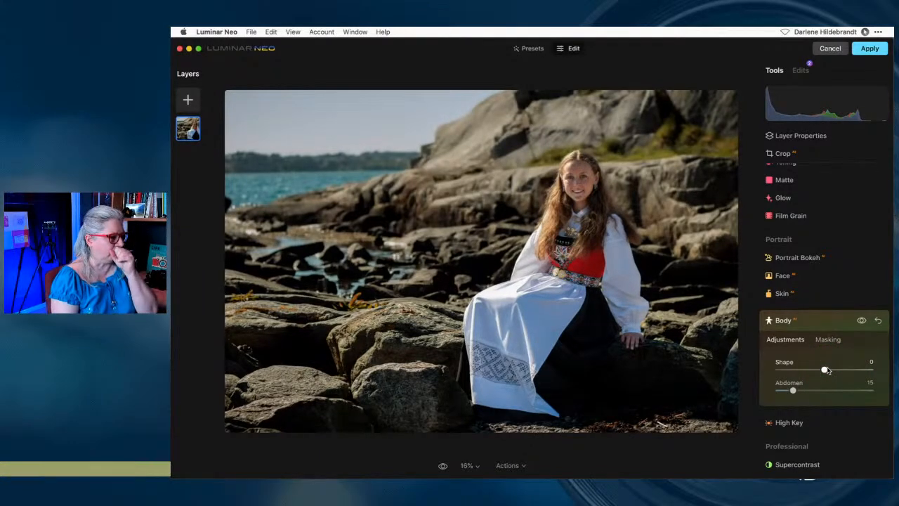
pyautogui.click(819, 318)
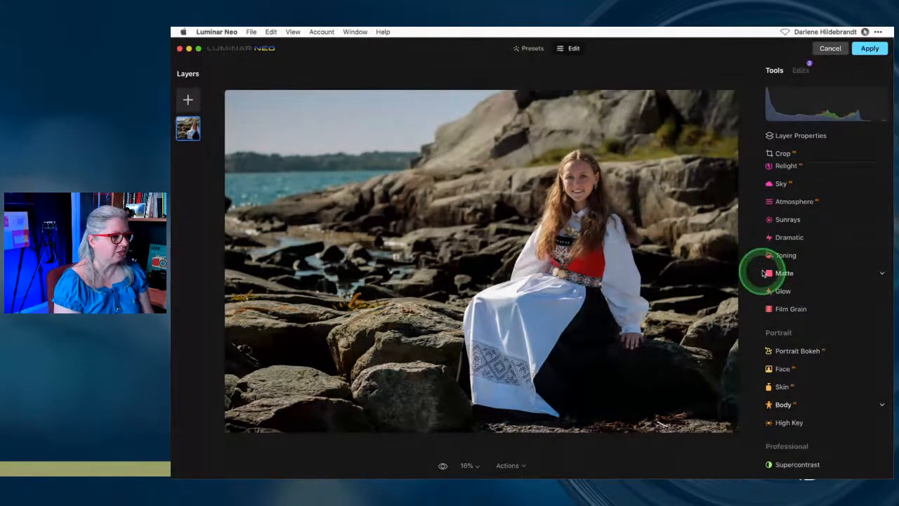
# - Add an Orton Effect Soft glow with Amount 14 and Brightness -66
pyautogui.click(782, 289)
pyautogui.click(808, 343)
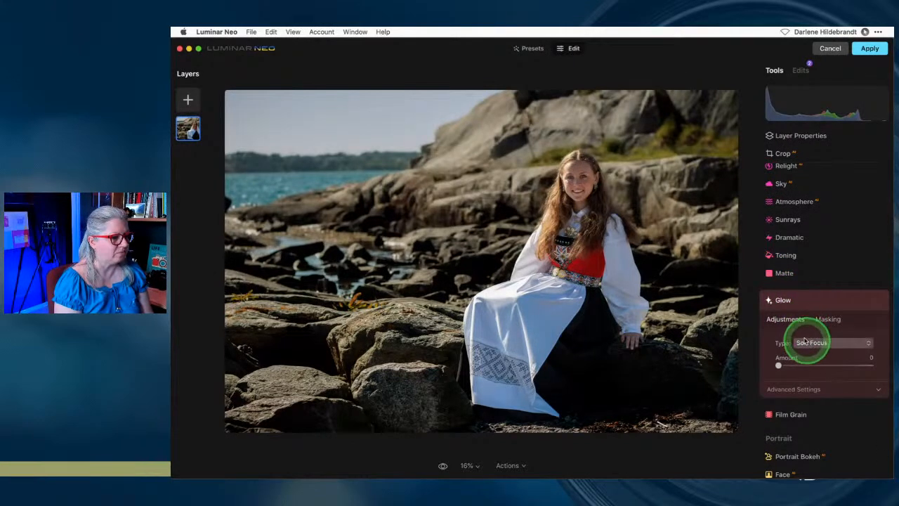
pyautogui.click(785, 364)
pyautogui.click(784, 388)
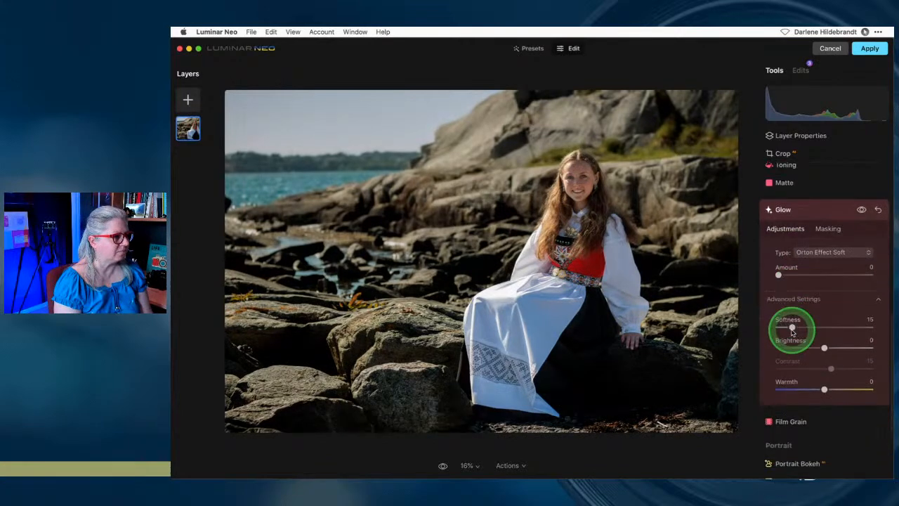
pyautogui.moveTo(782, 263); pyautogui.dragTo(814, 266)
pyautogui.moveTo(823, 337); pyautogui.dragTo(794, 336)
pyautogui.moveTo(812, 264); pyautogui.dragTo(790, 266)
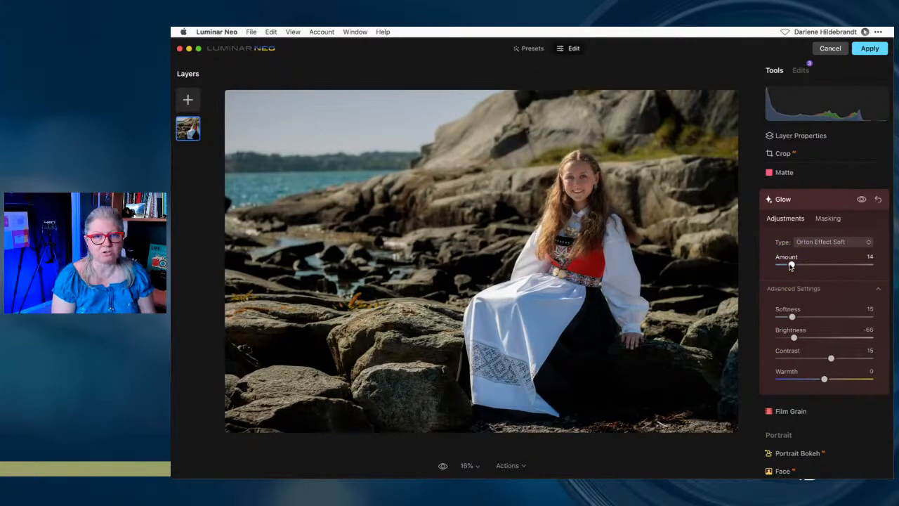
# - Compare the face at 100% with the glow hidden and shown, and raise the glow Amount to 23
pyautogui.doubleClick(566, 187)
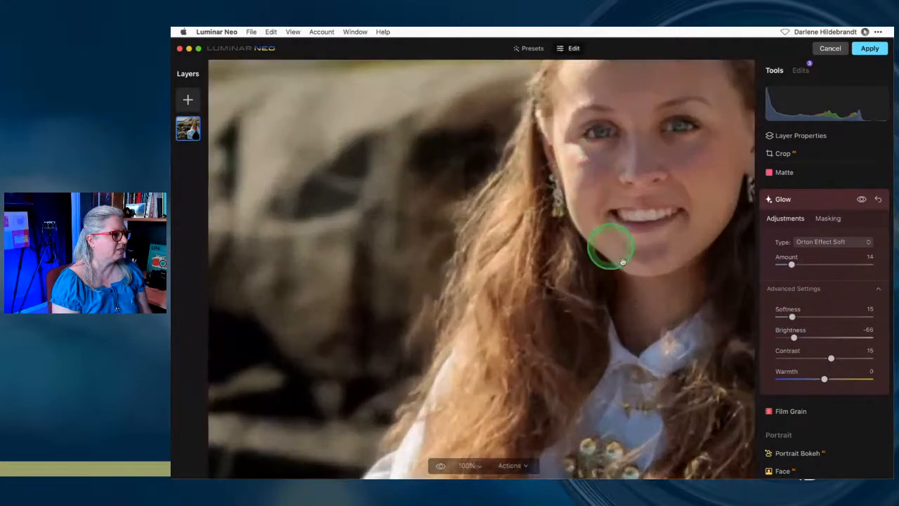
pyautogui.moveTo(580, 219); pyautogui.dragTo(474, 253)
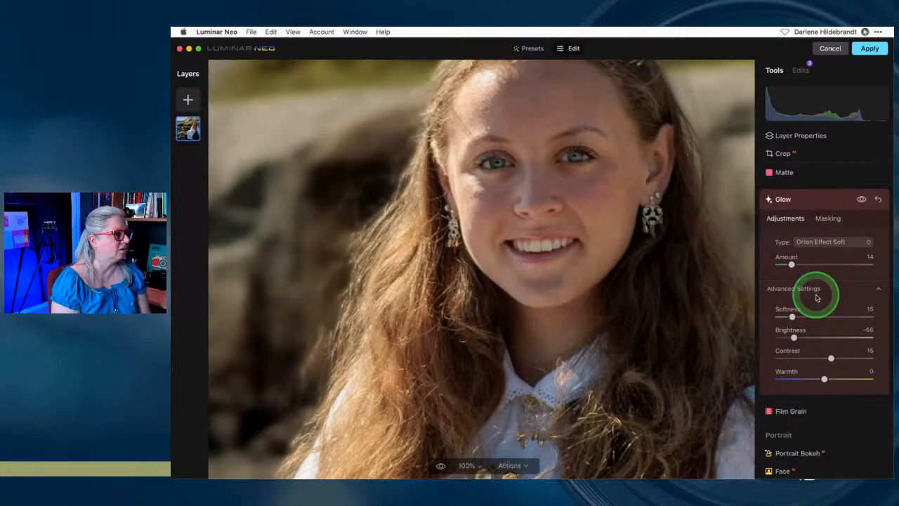
pyautogui.moveTo(571, 237); pyautogui.dragTo(555, 261)
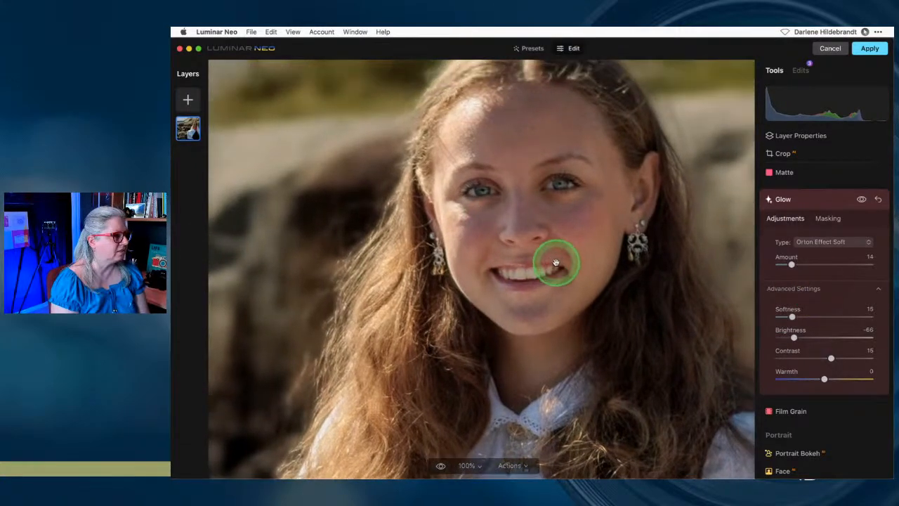
pyautogui.click(861, 200)
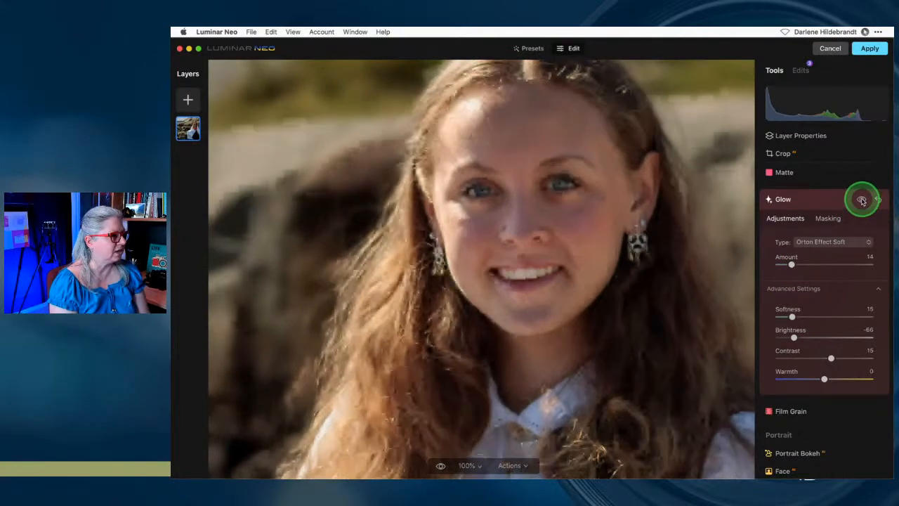
pyautogui.click(861, 200)
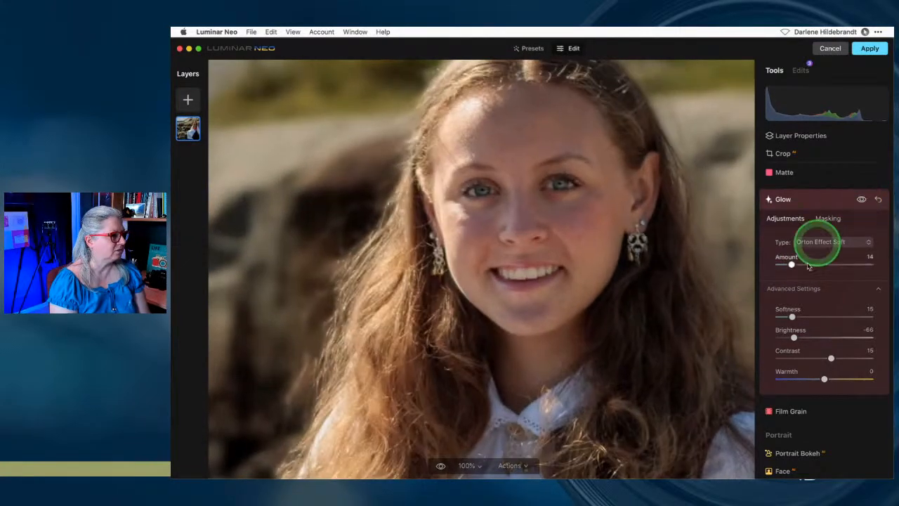
pyautogui.moveTo(792, 264); pyautogui.dragTo(797, 264)
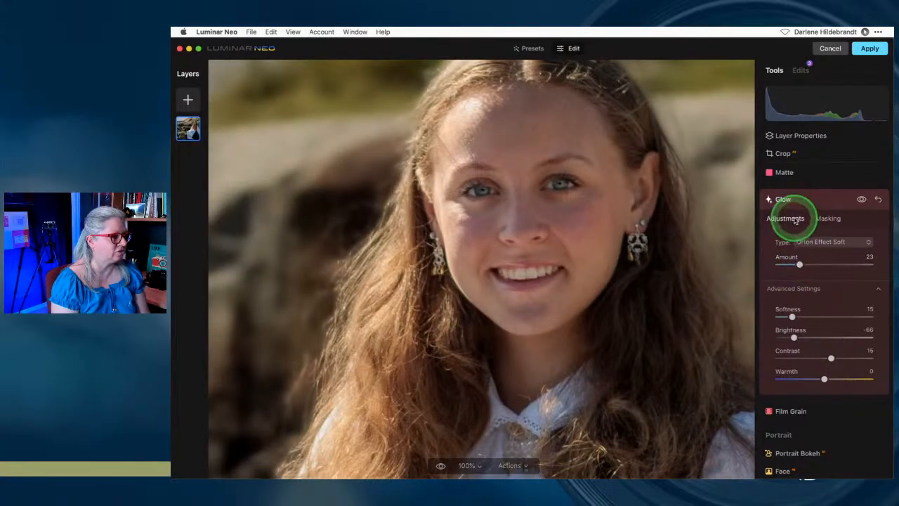
pyautogui.click(814, 204)
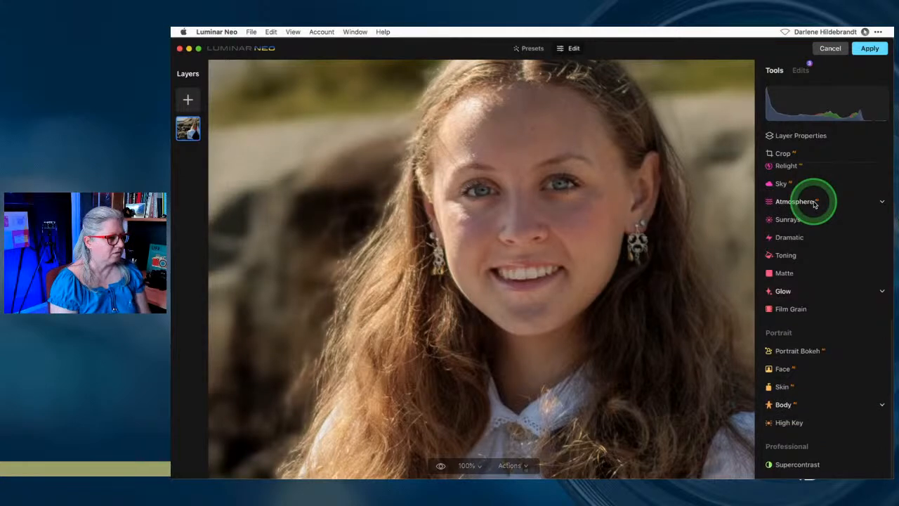
# - Smooth the skin with Amount 58 and Shine Removal 92, trying Skin Defects Removal and switching it off again
pyautogui.click(805, 393)
pyautogui.click(811, 281)
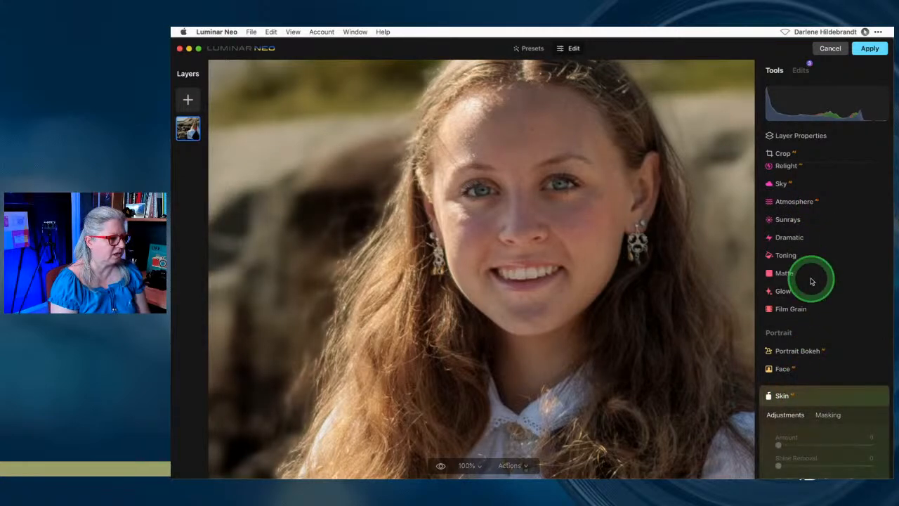
pyautogui.moveTo(778, 335); pyautogui.dragTo(832, 337)
pyautogui.click(778, 358)
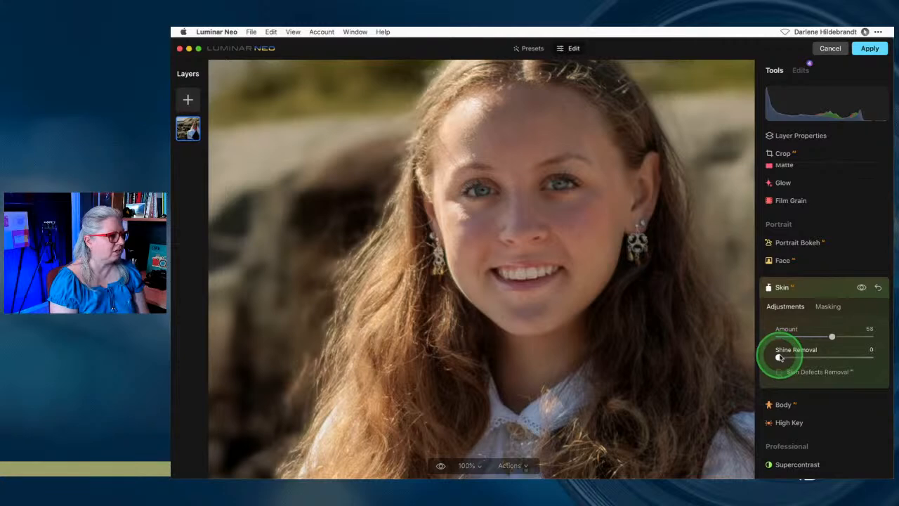
pyautogui.moveTo(778, 358); pyautogui.dragTo(842, 358)
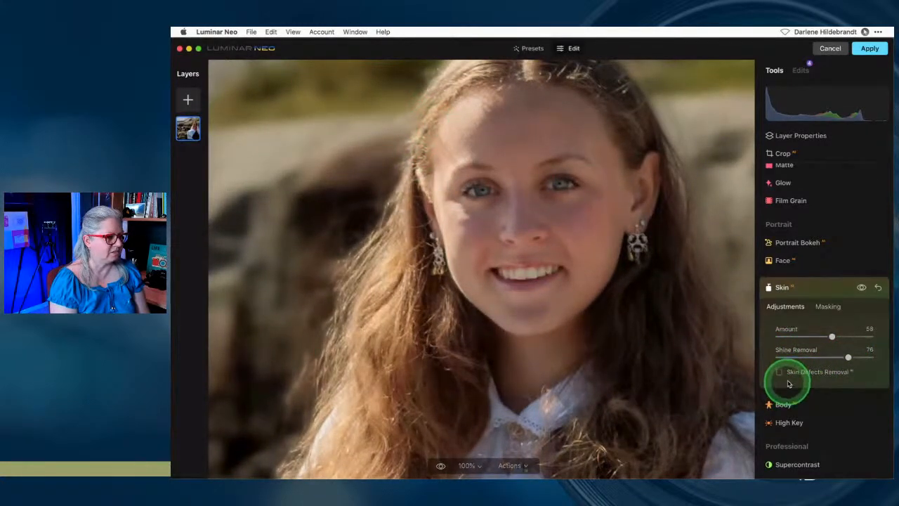
pyautogui.moveTo(847, 358); pyautogui.dragTo(862, 358)
pyautogui.click(779, 372)
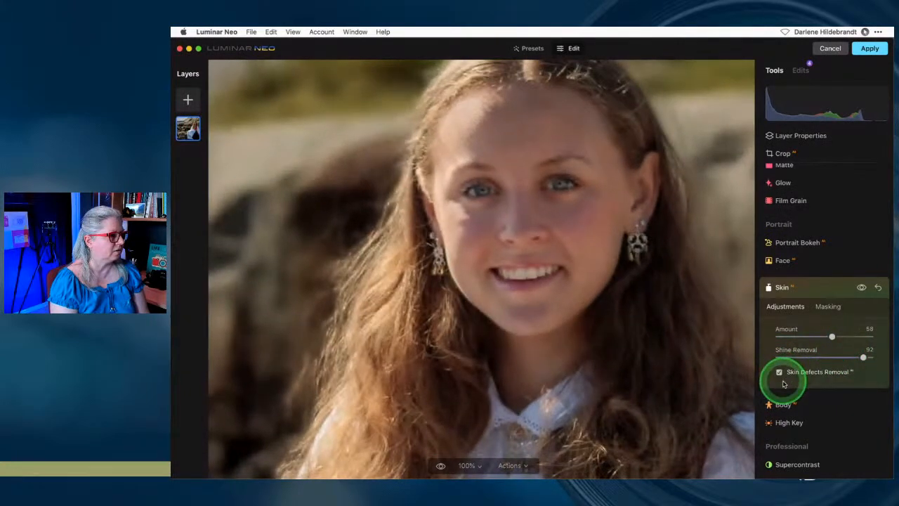
pyautogui.click(778, 371)
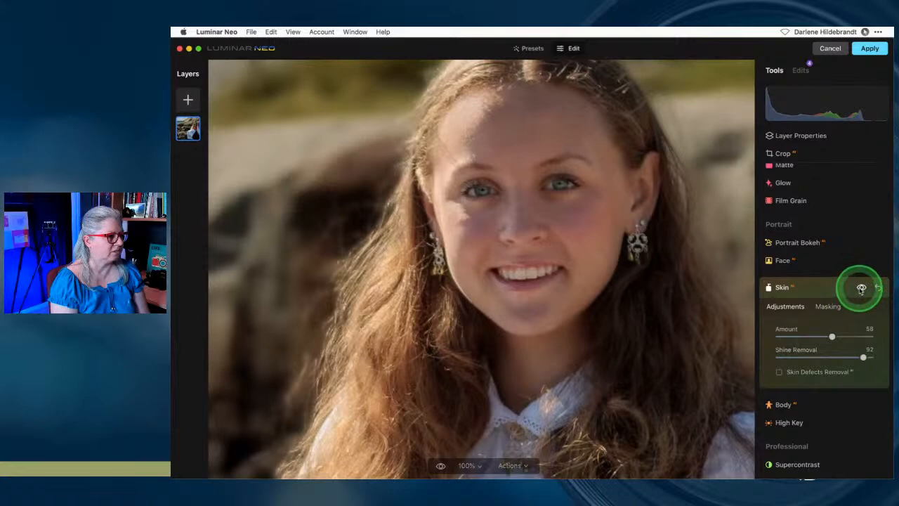
# - Compare the skin retouch hidden and shown, lower Shine Removal to about 72, and return to the whole photo
pyautogui.click(861, 288)
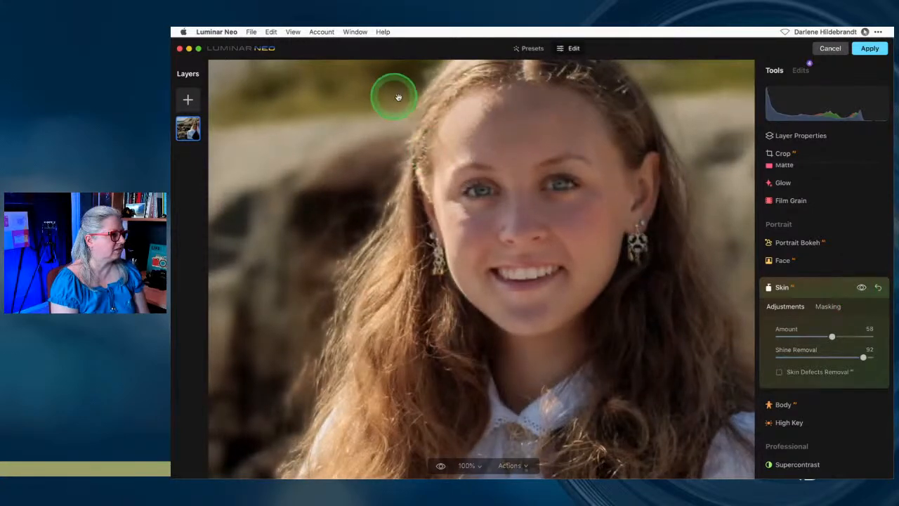
pyautogui.click(861, 288)
pyautogui.click(861, 288)
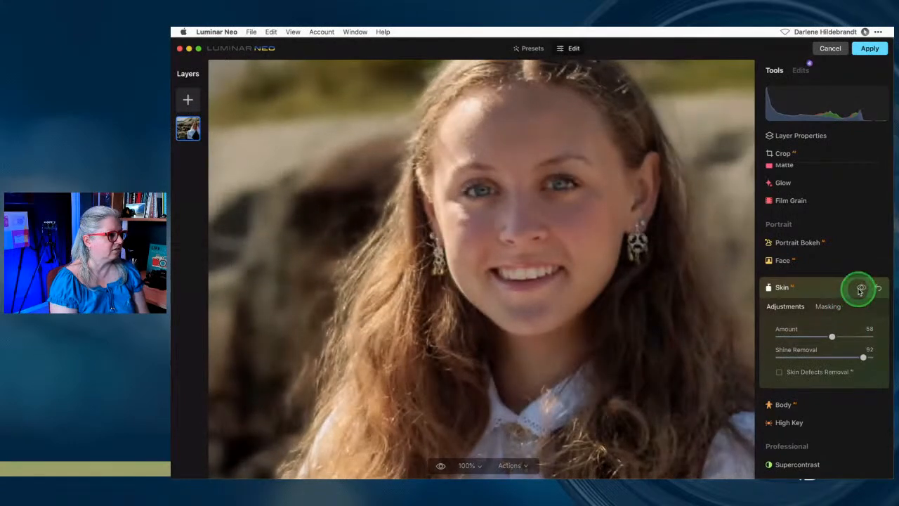
pyautogui.click(864, 358)
pyautogui.moveTo(864, 358); pyautogui.dragTo(848, 358)
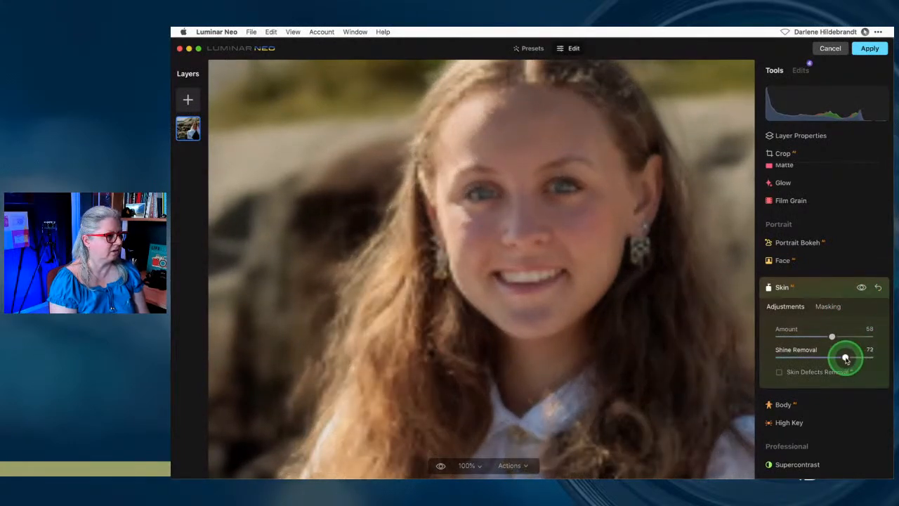
pyautogui.click(816, 289)
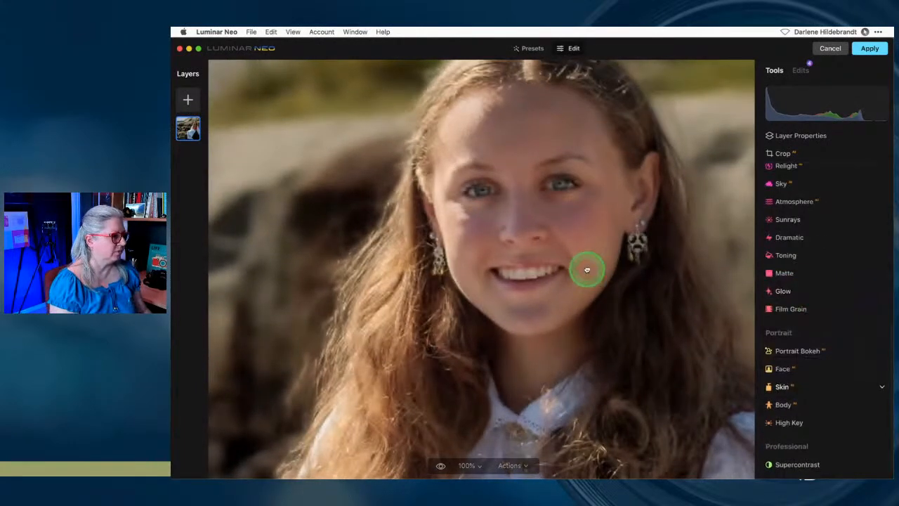
pyautogui.click(586, 267)
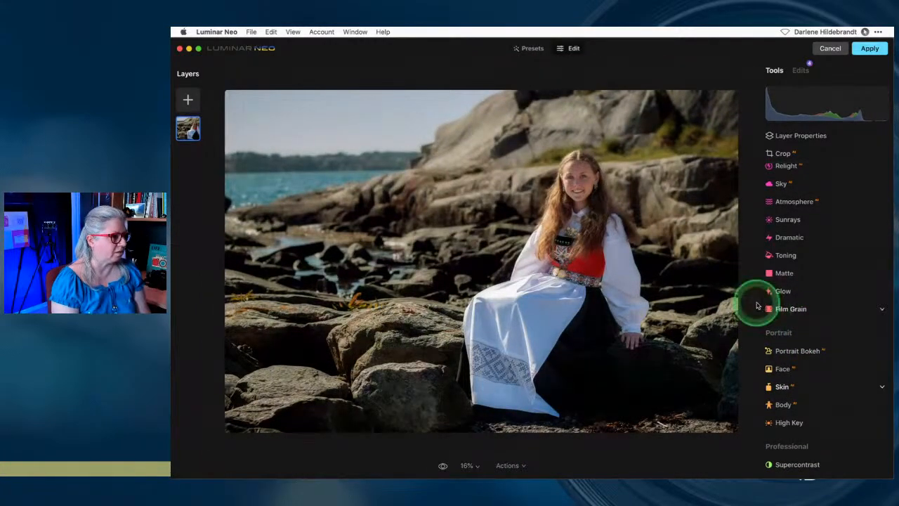
# - Blur the background behind the woman with Portrait Bokeh at Amount 60
pyautogui.click(807, 353)
pyautogui.scroll(-2, 805, 351)
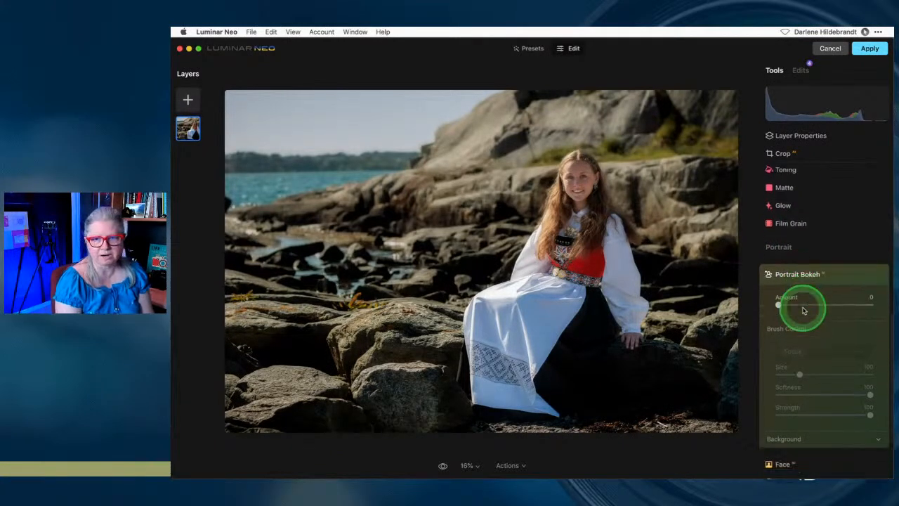
pyautogui.moveTo(778, 266); pyautogui.dragTo(835, 268)
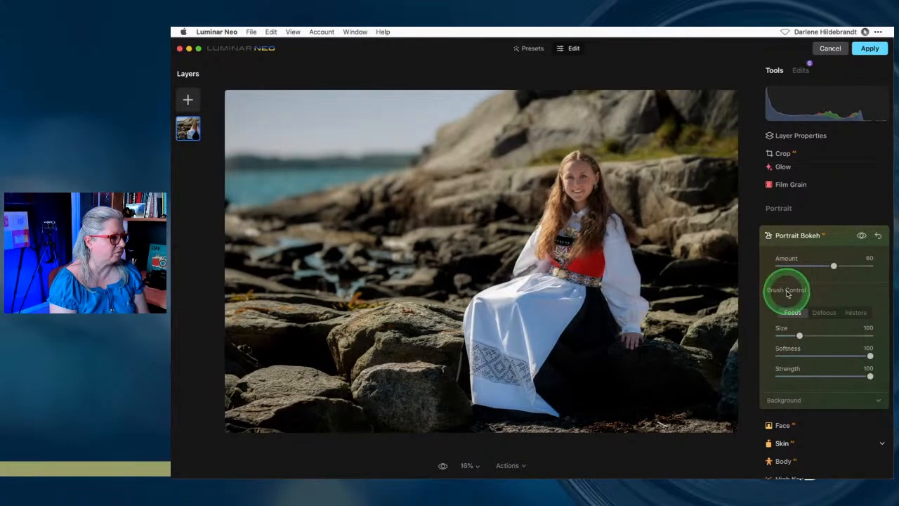
# - Darken the Portrait Bokeh background to Brightness -59 and set its Depth Correction to 27
pyautogui.click(790, 398)
pyautogui.scroll(-3, 802, 273)
pyautogui.click(553, 277)
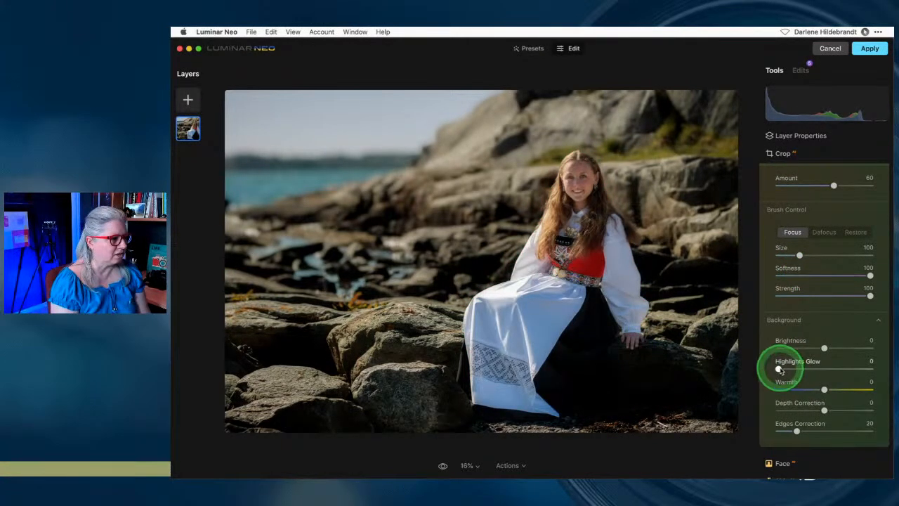
pyautogui.moveTo(823, 410); pyautogui.dragTo(820, 411)
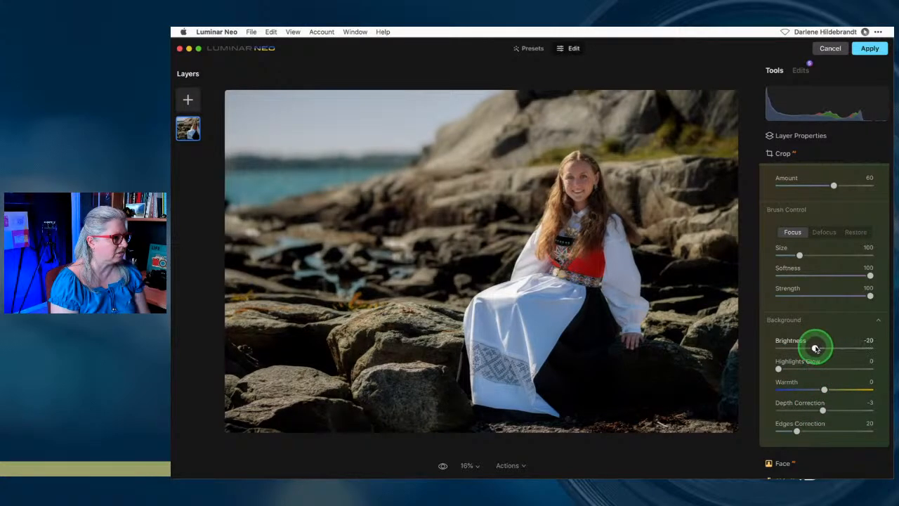
pyautogui.moveTo(813, 348)
pyautogui.mouseDown()
pyautogui.moveTo(776, 344)
pyautogui.moveTo(876, 347)
pyautogui.moveTo(760, 344)
pyautogui.moveTo(798, 349)
pyautogui.mouseUp()
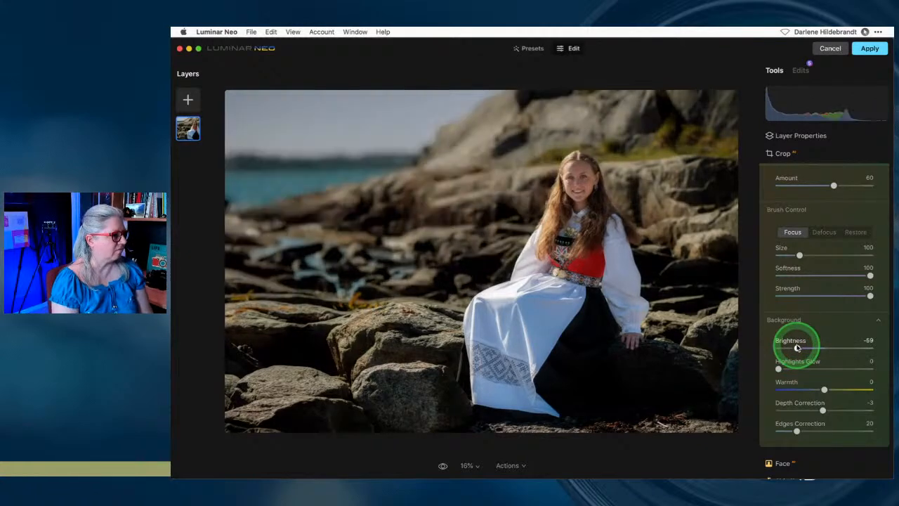
pyautogui.moveTo(823, 410); pyautogui.dragTo(779, 409)
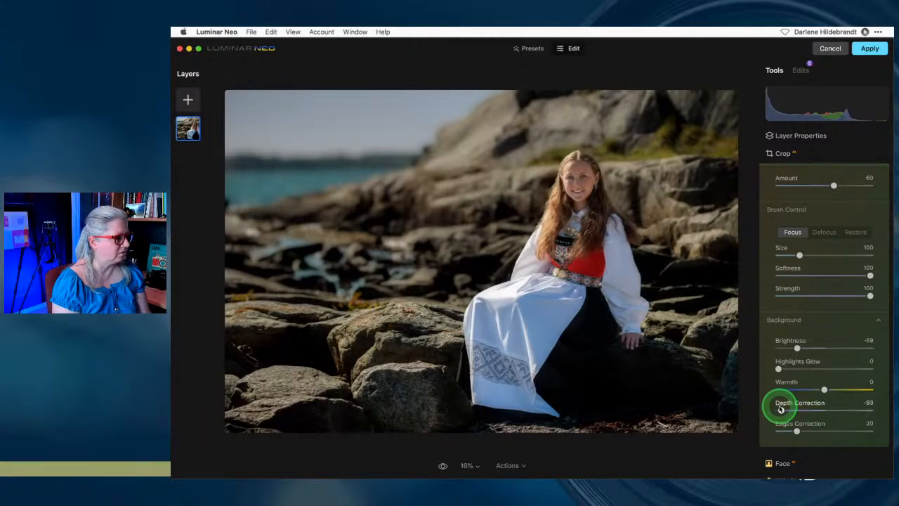
pyautogui.moveTo(780, 409); pyautogui.dragTo(834, 411)
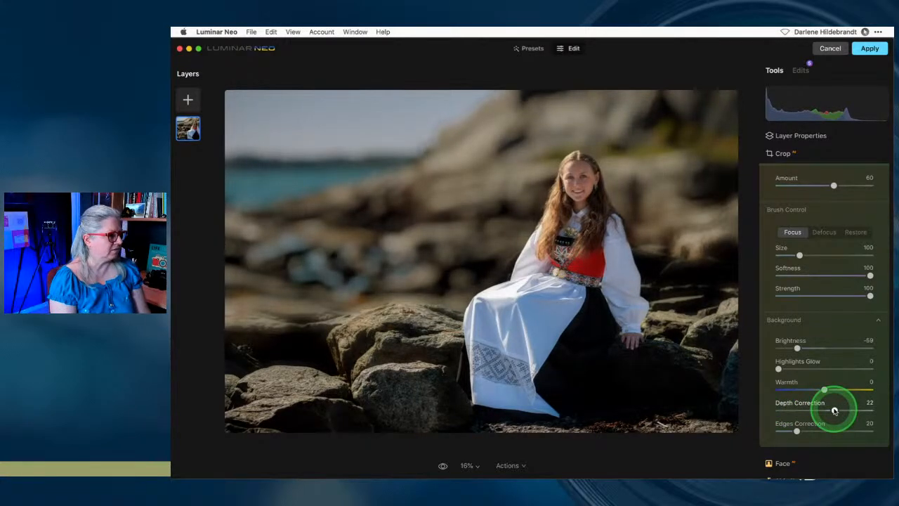
pyautogui.moveTo(834, 411); pyautogui.dragTo(836, 411)
# - Set the bokeh background's Highlights Glow to 18, Warmth to -28 and Brightness to -63
pyautogui.moveTo(796, 363); pyautogui.dragTo(811, 390)
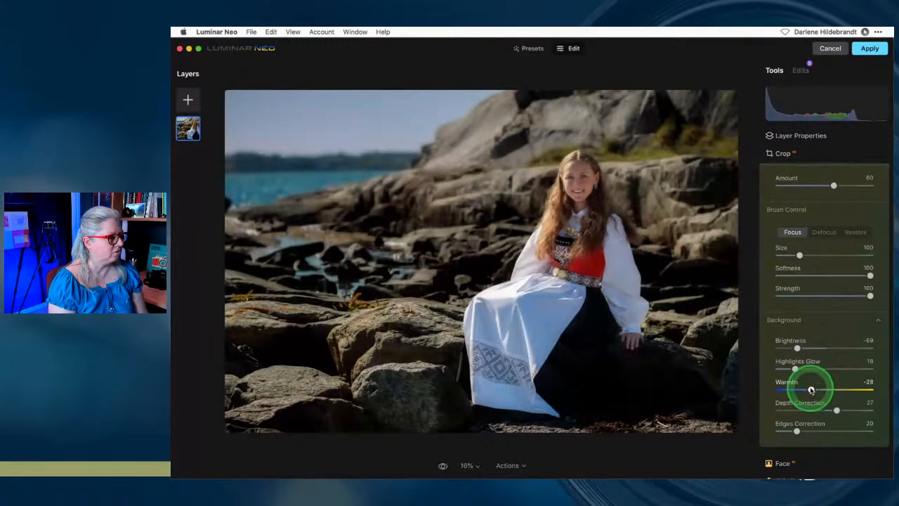
pyautogui.scroll(2, 807, 392)
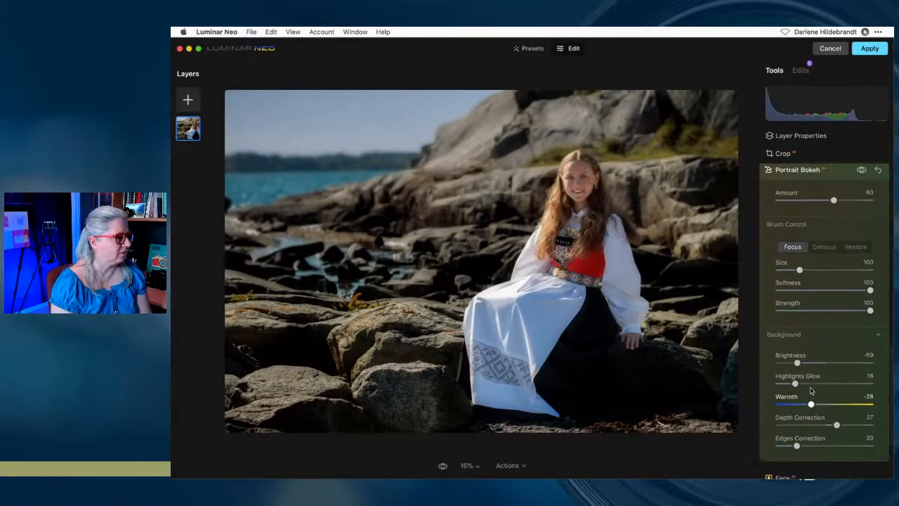
pyautogui.click(798, 394)
pyautogui.moveTo(798, 395); pyautogui.dragTo(795, 395)
# - Compare the photo with the Portrait Bokeh effect hidden and shown
pyautogui.click(862, 202)
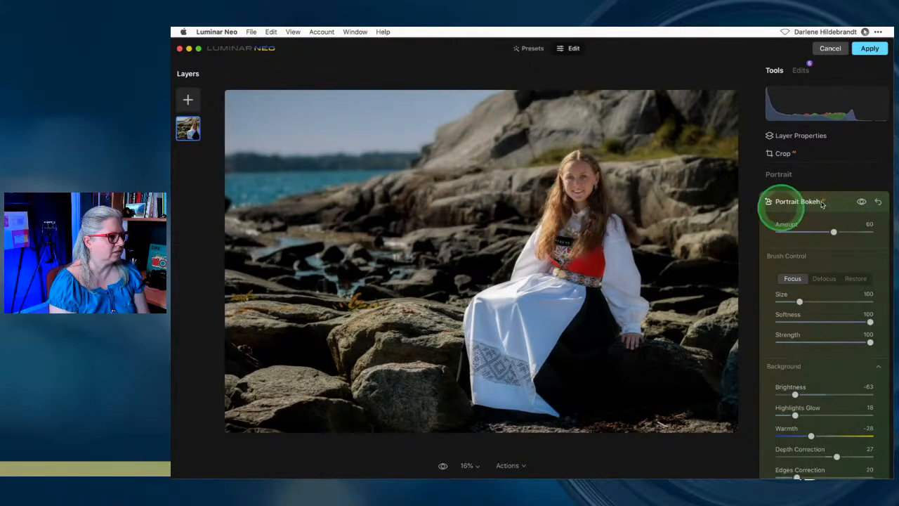
pyautogui.click(862, 202)
pyautogui.click(862, 203)
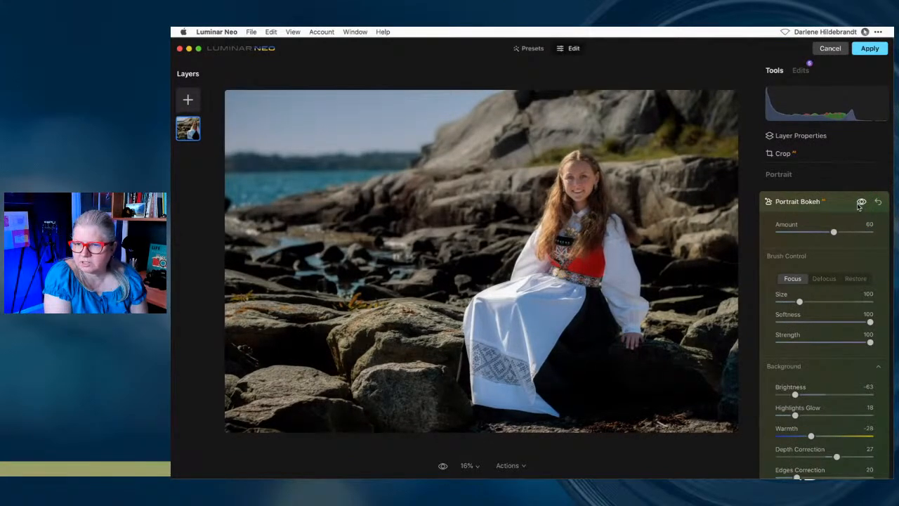
pyautogui.click(859, 202)
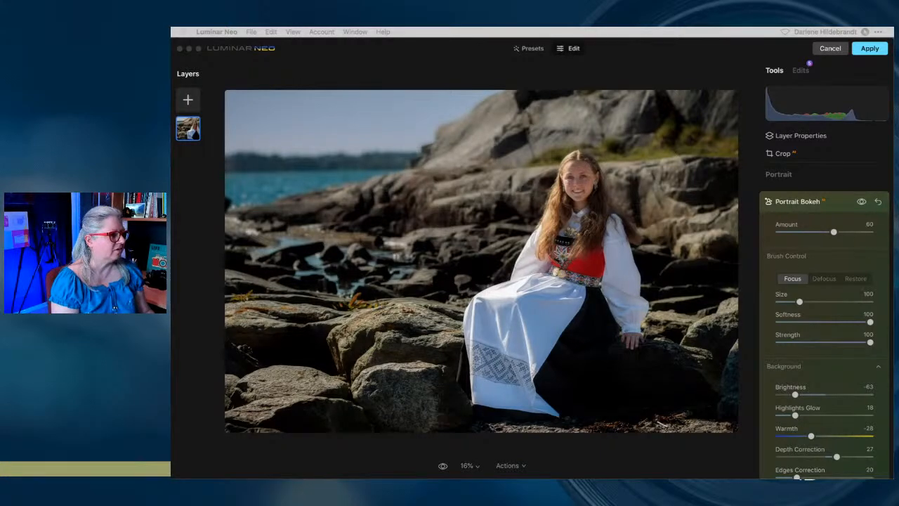
pyautogui.click(839, 205)
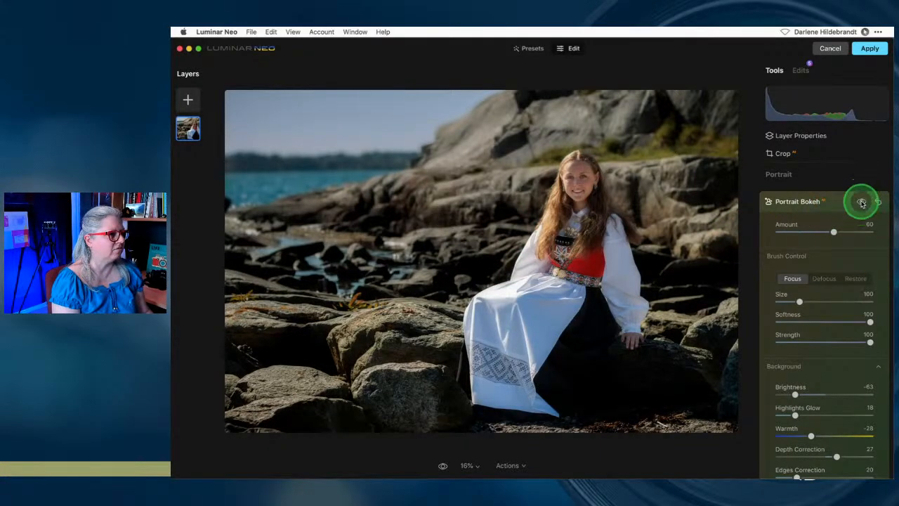
pyautogui.click(861, 202)
pyautogui.click(861, 202)
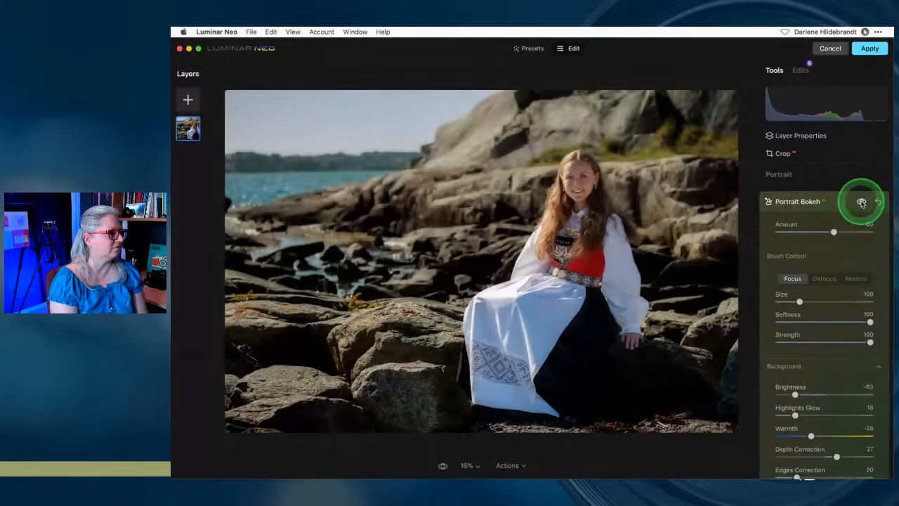
pyautogui.click(862, 203)
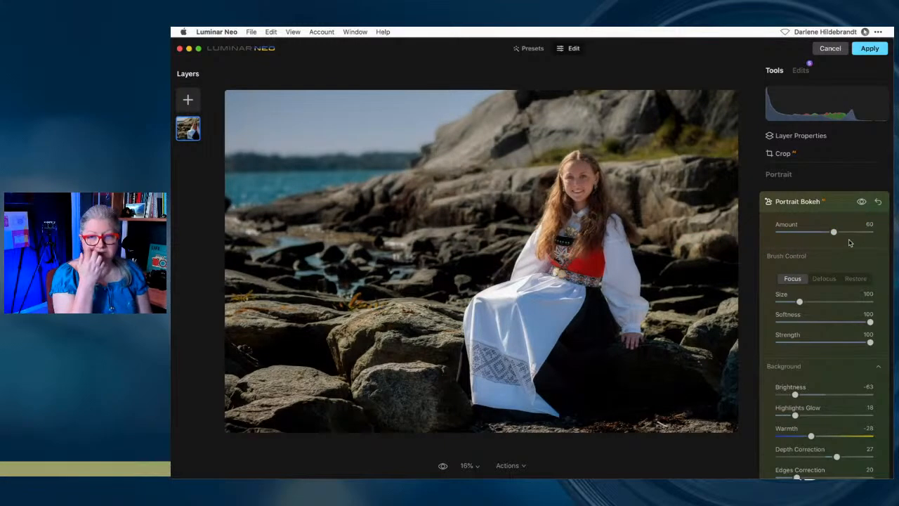
# - Replace the sky with Blue Sky 4 from the All Skies collection
pyautogui.click(834, 204)
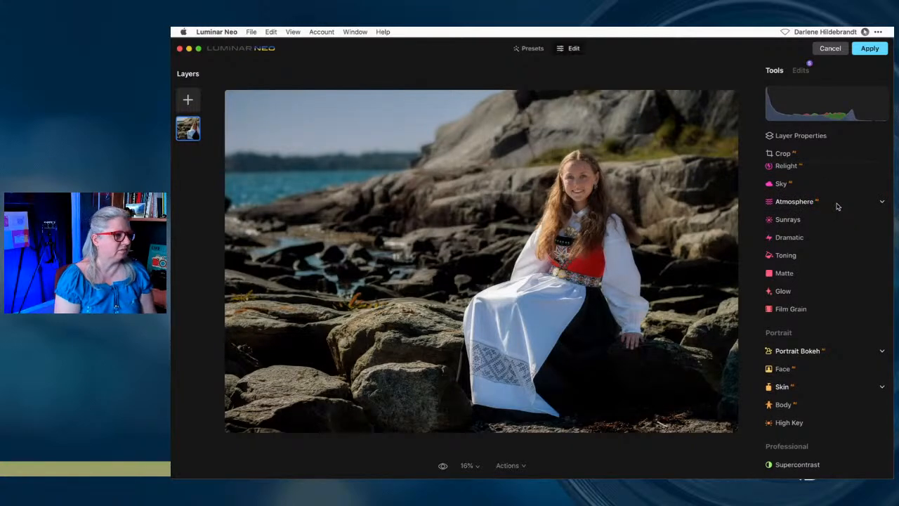
pyautogui.click(824, 203)
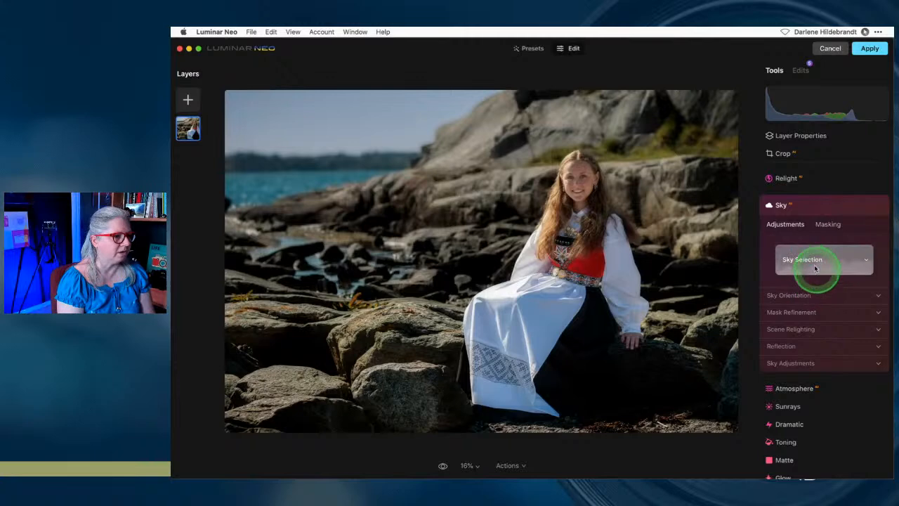
pyautogui.click(811, 261)
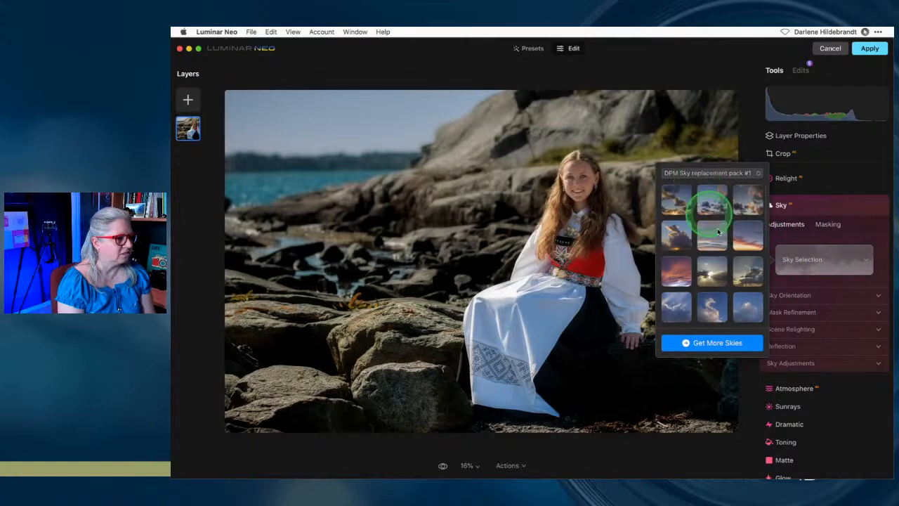
pyautogui.scroll(-10, 718, 234)
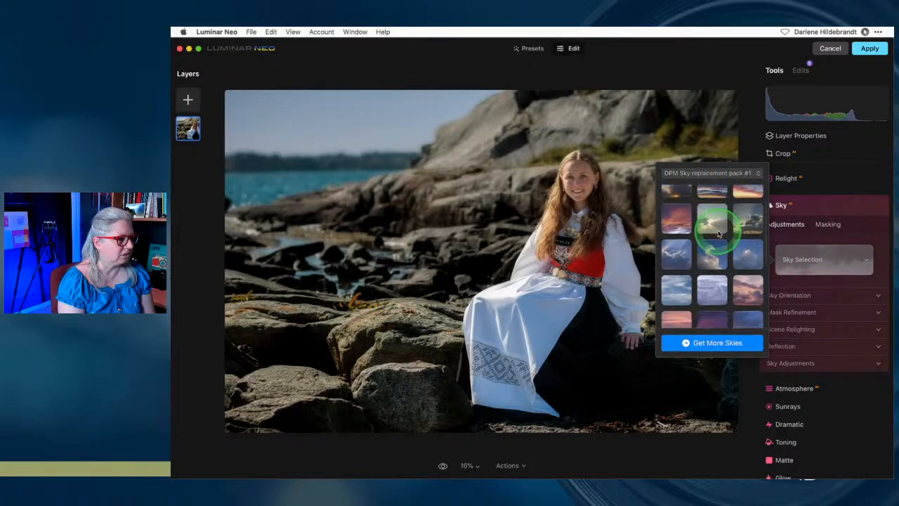
pyautogui.scroll(10, 718, 234)
pyautogui.click(692, 172)
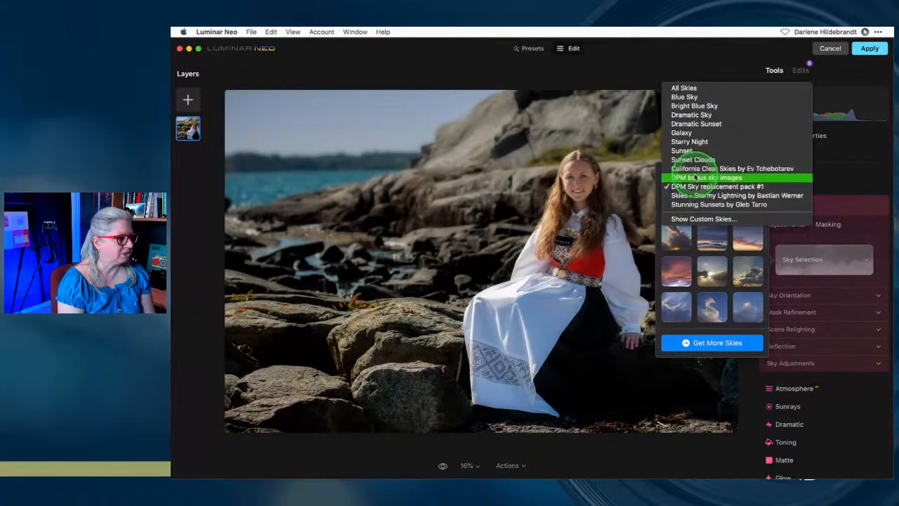
pyautogui.click(682, 88)
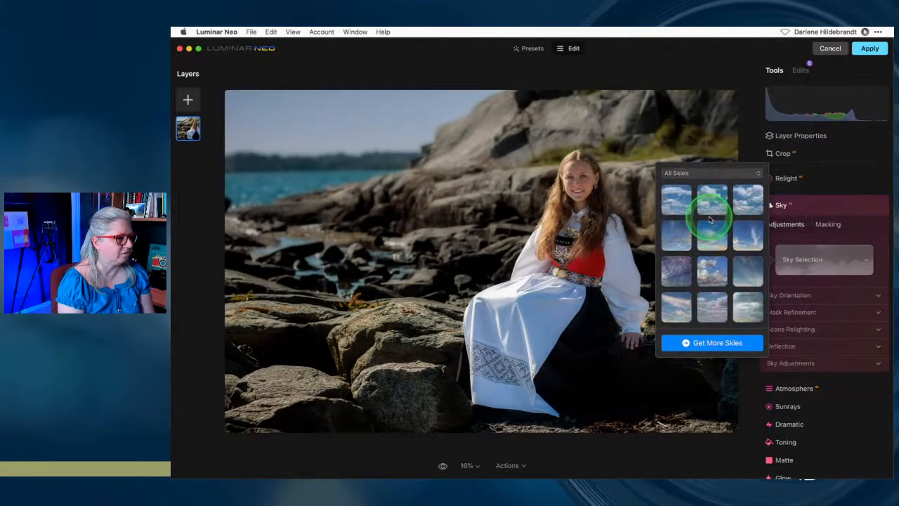
pyautogui.scroll(-3, 715, 232)
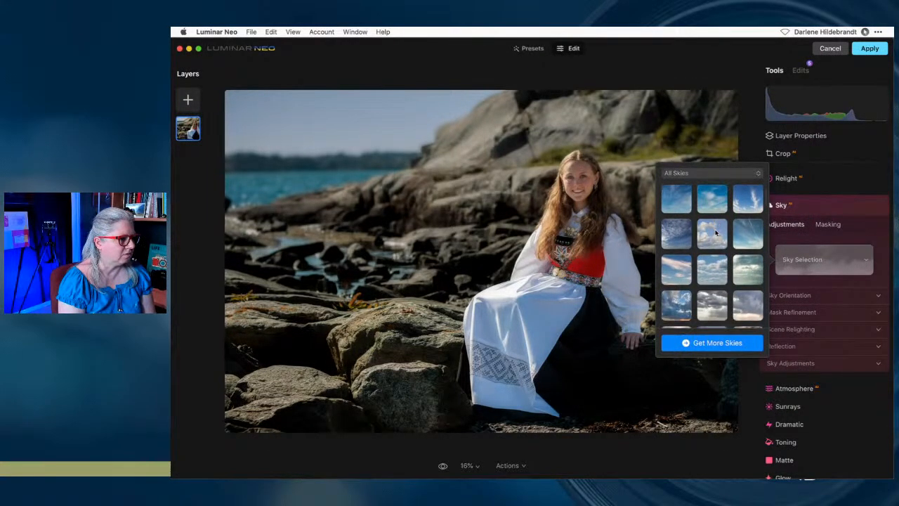
pyautogui.scroll(3, 714, 231)
pyautogui.click(674, 198)
pyautogui.click(712, 242)
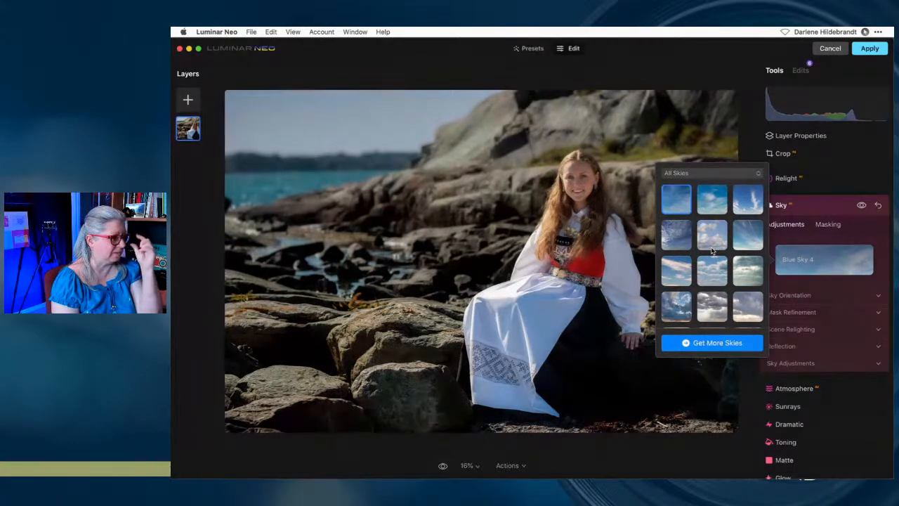
# - Show the Sky Orientation settings and compare the photo with and without the replacement sky
pyautogui.click(782, 238)
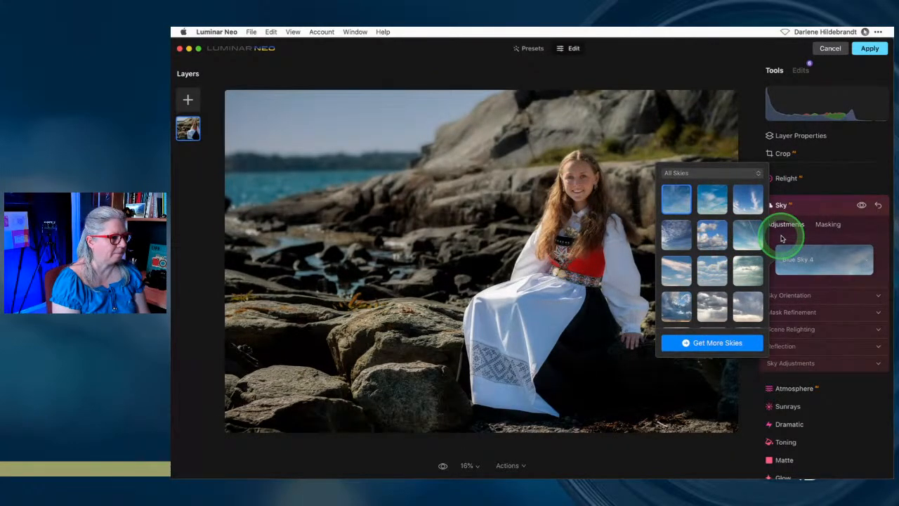
pyautogui.click(780, 296)
pyautogui.click(814, 335)
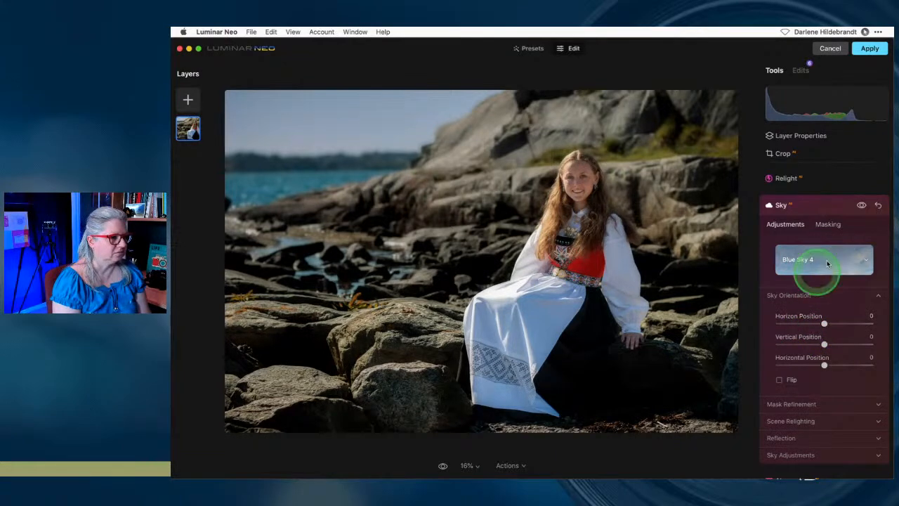
pyautogui.click(860, 206)
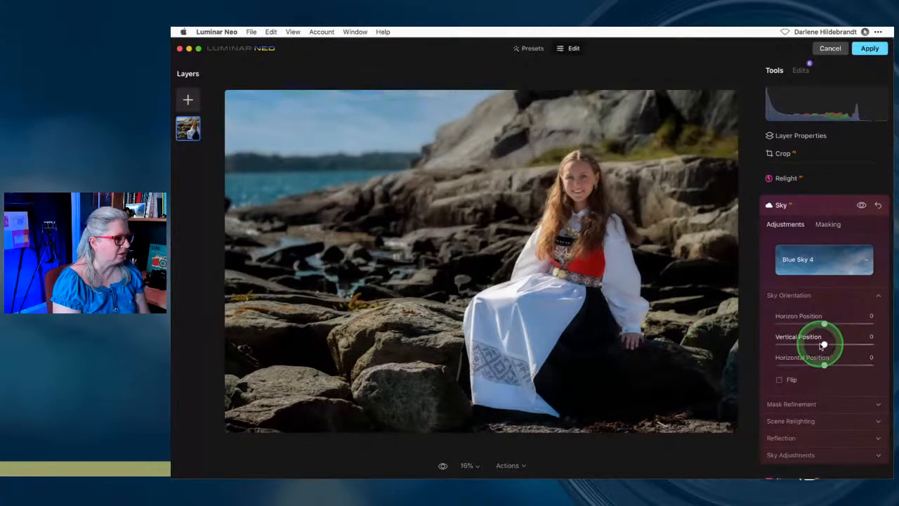
# - Adjust the new sky with Defocus 11, Atmospheric Haze 37, Brightness -7 and Warmth about -18
pyautogui.scroll(-1, 820, 345)
pyautogui.scroll(-3, 819, 341)
pyautogui.click(782, 408)
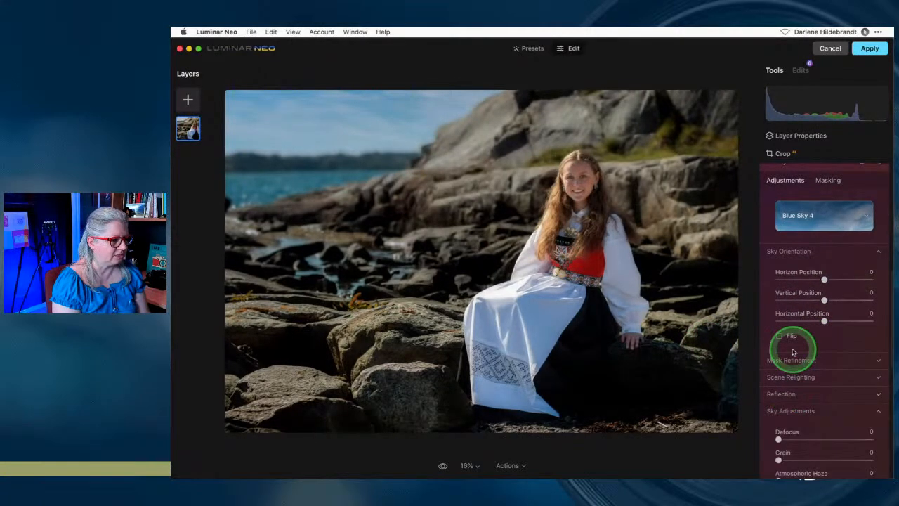
pyautogui.scroll(-5, 792, 348)
pyautogui.moveTo(780, 363); pyautogui.dragTo(791, 364)
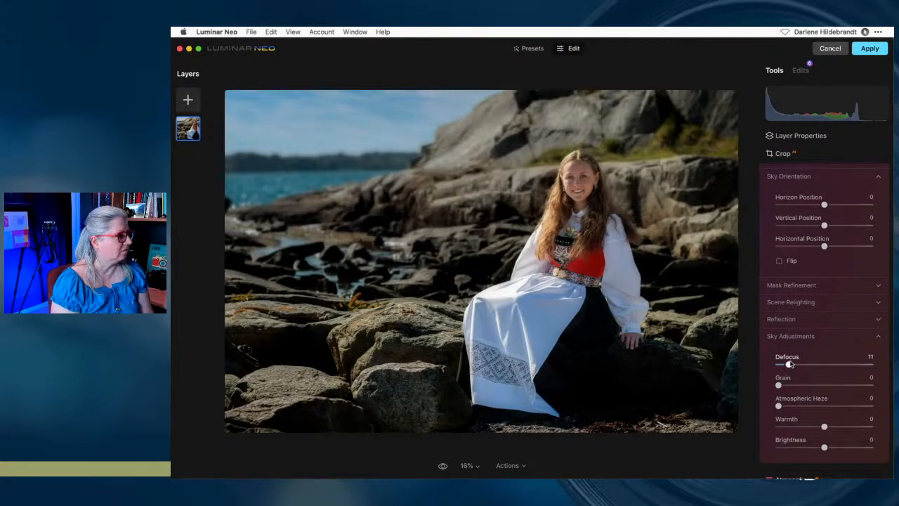
pyautogui.moveTo(778, 405); pyautogui.dragTo(812, 405)
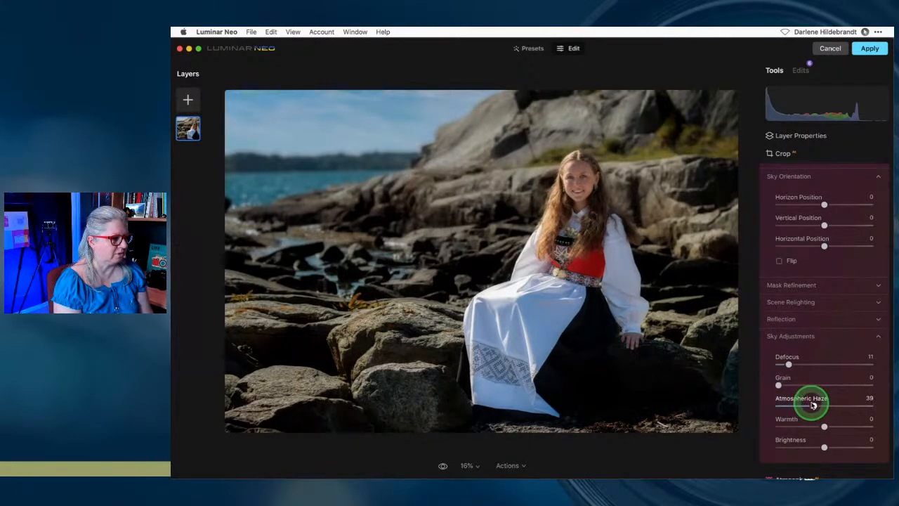
pyautogui.moveTo(823, 447); pyautogui.dragTo(820, 448)
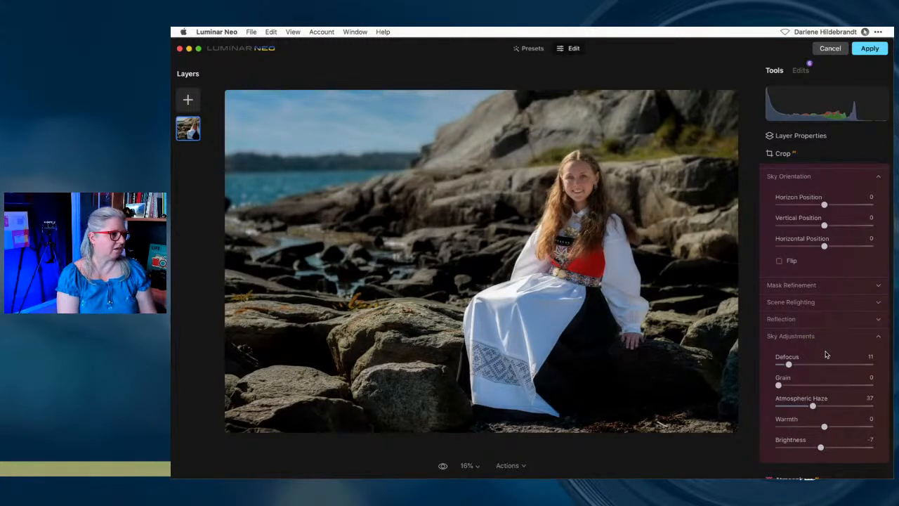
pyautogui.moveTo(824, 426); pyautogui.dragTo(817, 427)
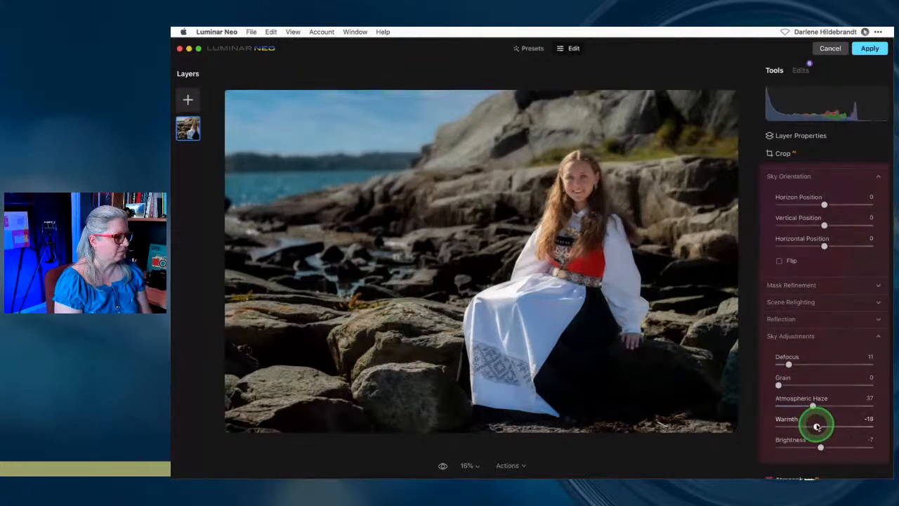
# - Switch the replacement sky to the dark blue cloudy one from the DPM sky replacement pack, and browse the other skies
pyautogui.scroll(5, 802, 295)
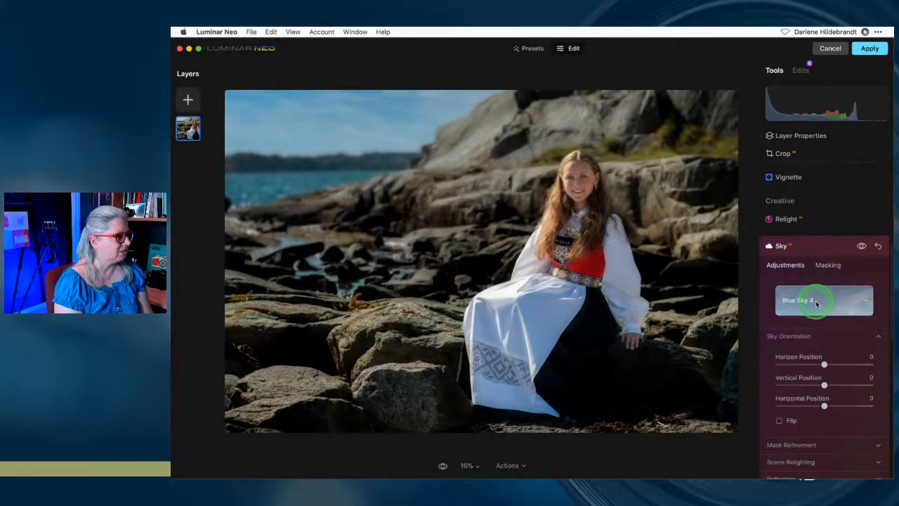
pyautogui.click(815, 301)
pyautogui.click(808, 186)
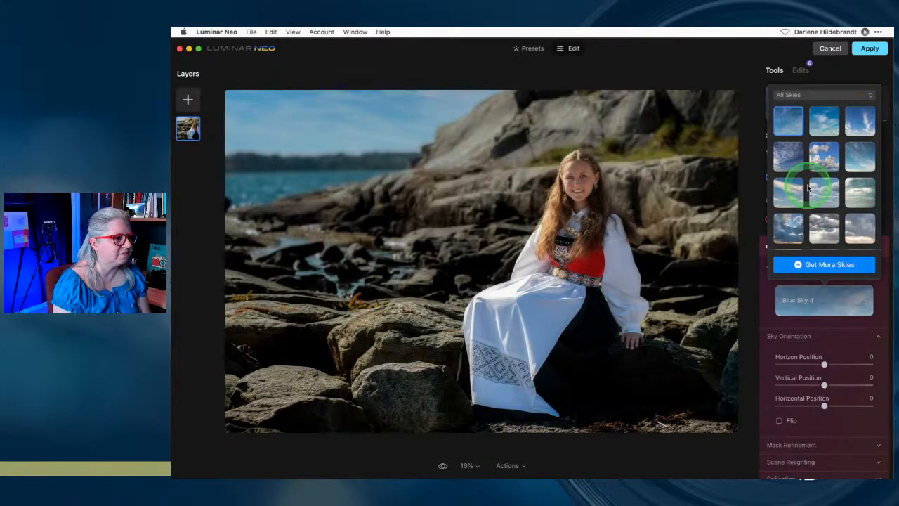
pyautogui.scroll(-10, 808, 186)
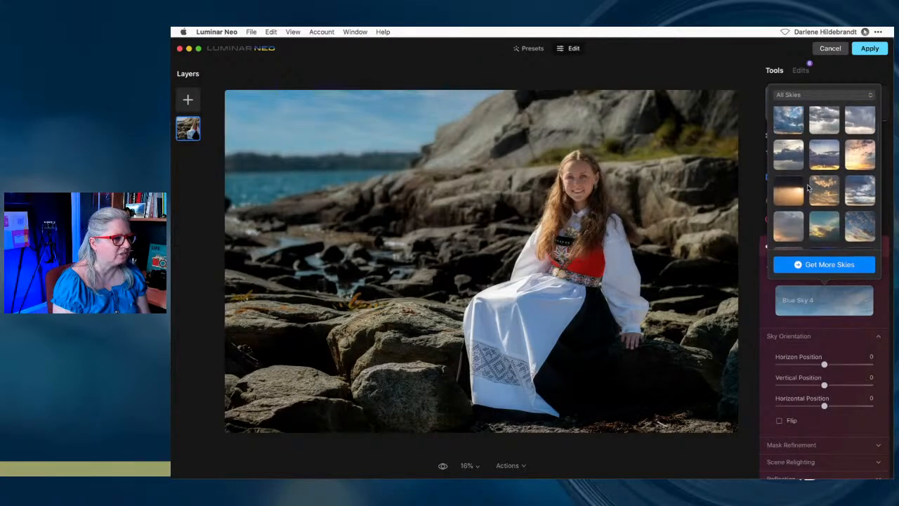
pyautogui.scroll(-10, 808, 186)
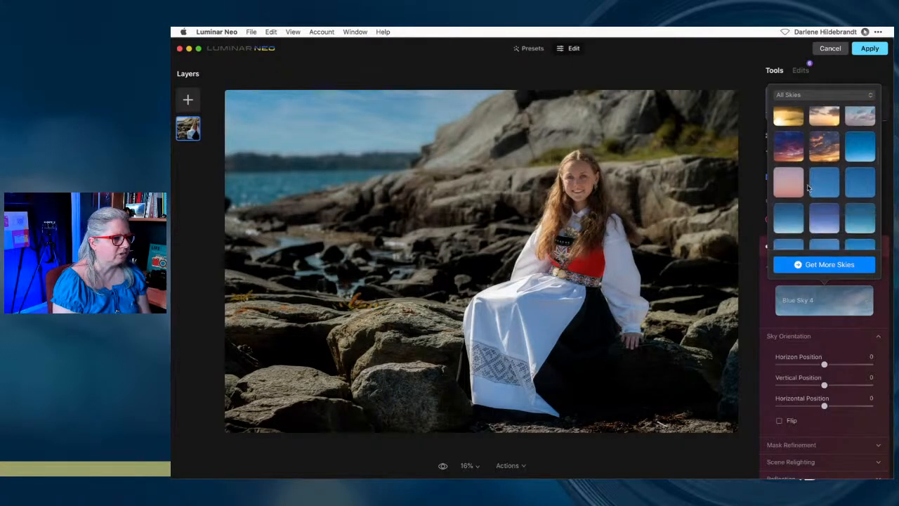
pyautogui.scroll(-10, 807, 186)
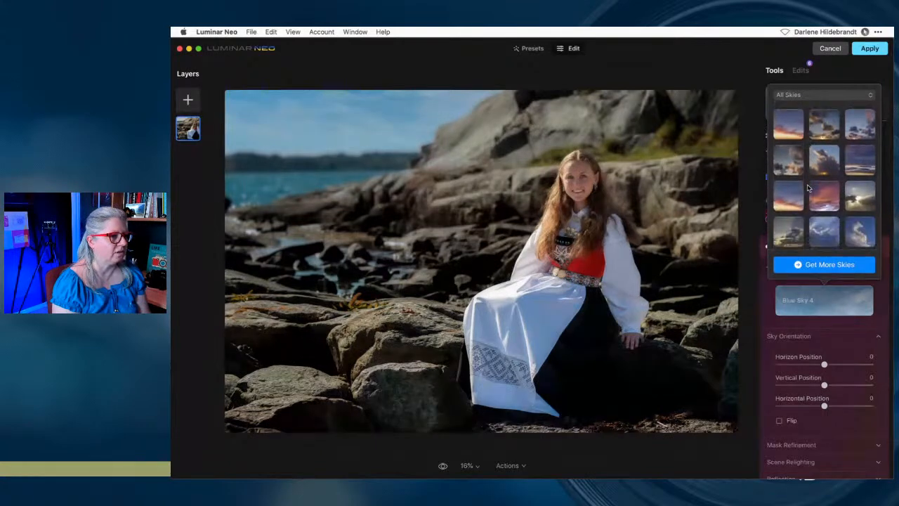
pyautogui.scroll(-2, 807, 186)
pyautogui.click(817, 191)
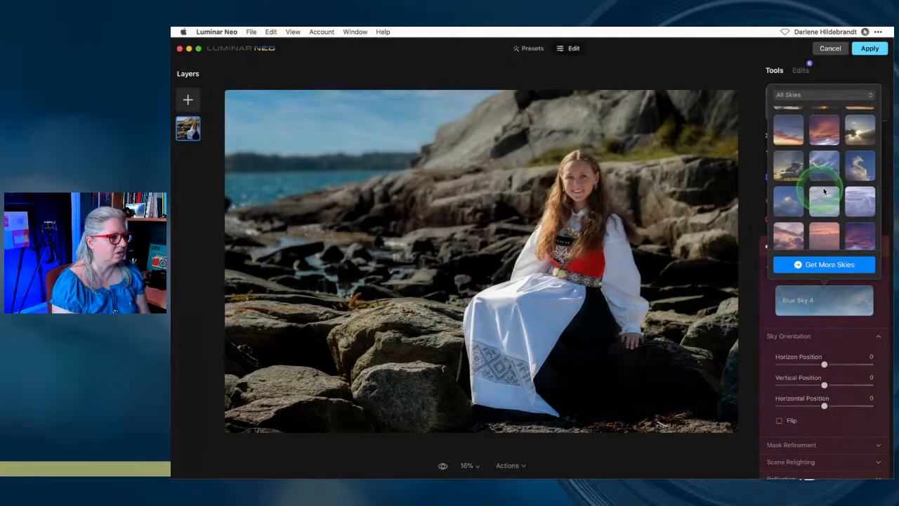
pyautogui.scroll(-1, 825, 188)
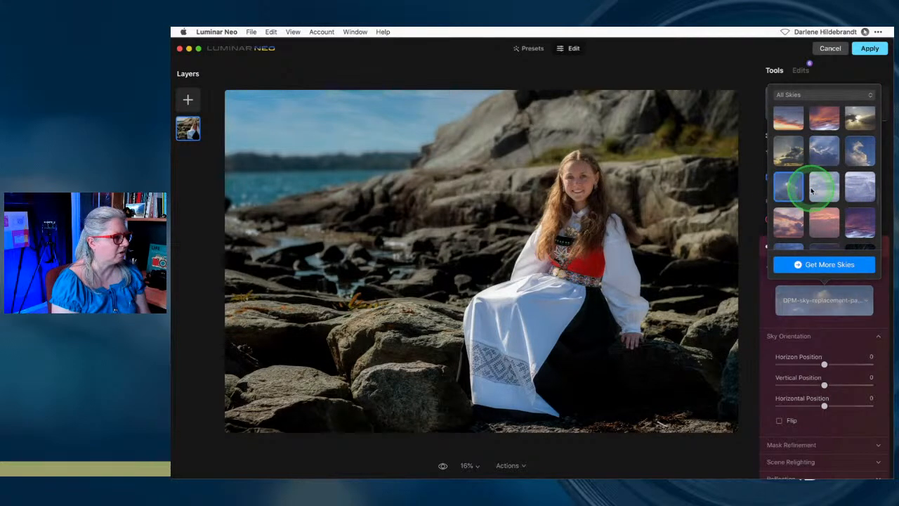
pyautogui.scroll(-3, 811, 189)
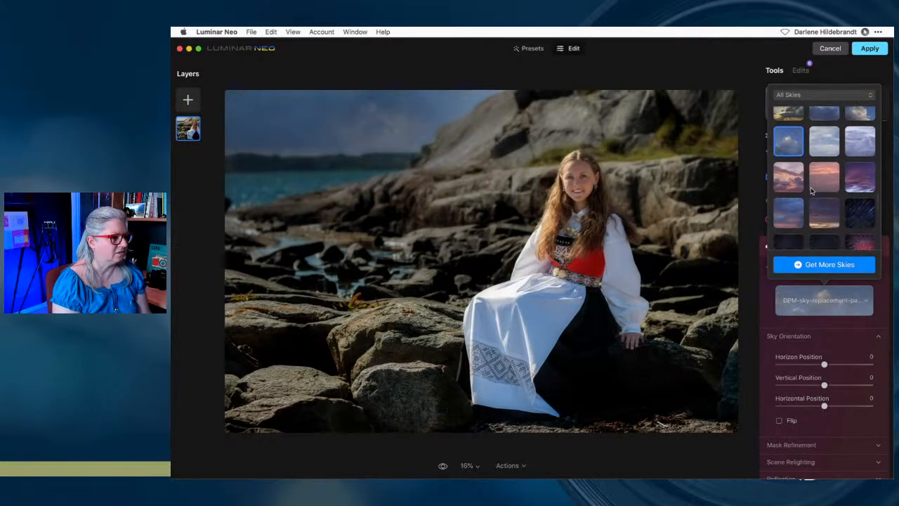
pyautogui.scroll(-10, 811, 190)
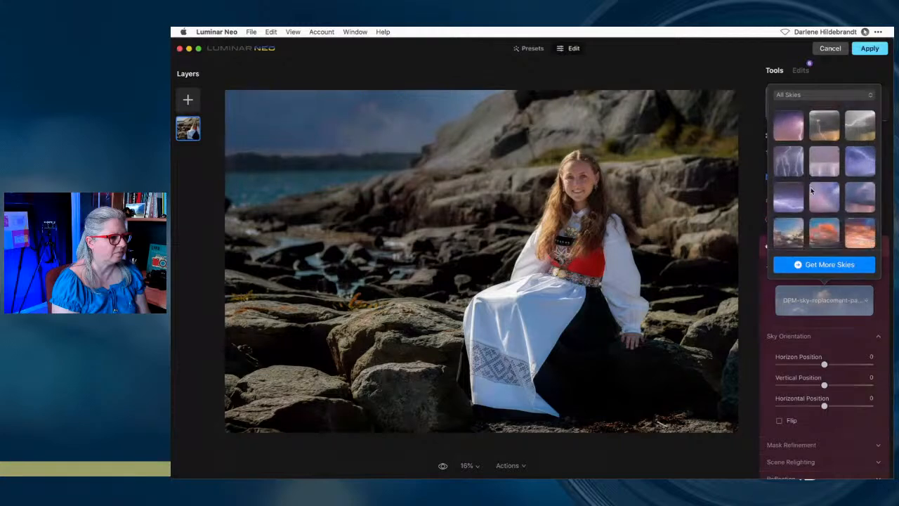
# - Try Blue Sky 4, Blue Sky 5 and Bright Blue Sky 2 as the replacement sky
pyautogui.scroll(10, 811, 190)
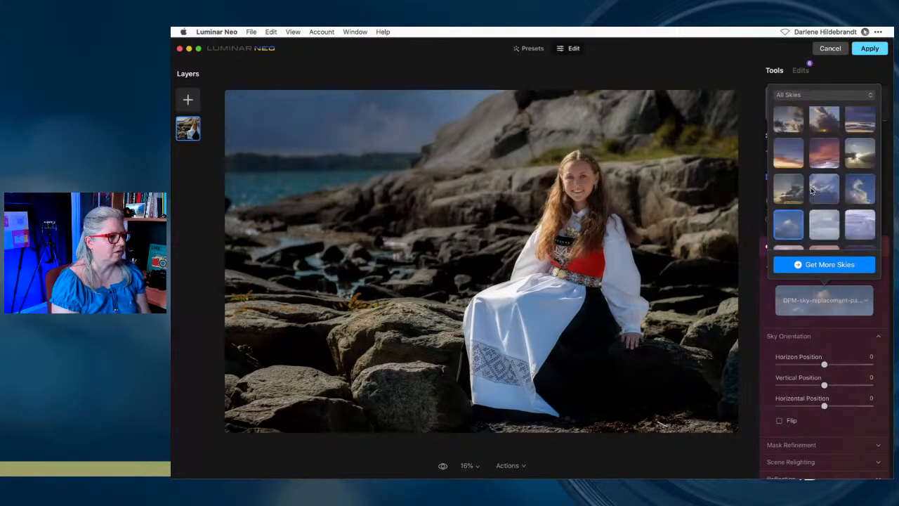
pyautogui.click(788, 156)
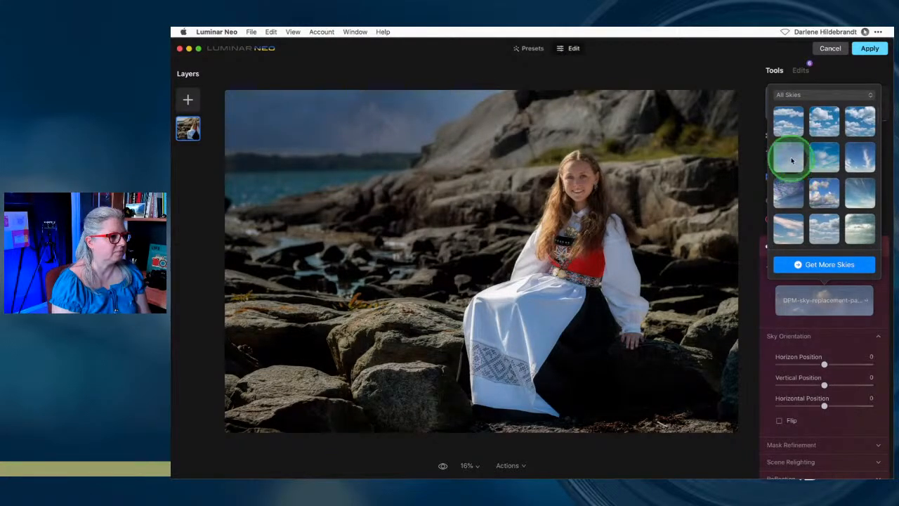
pyautogui.click(814, 159)
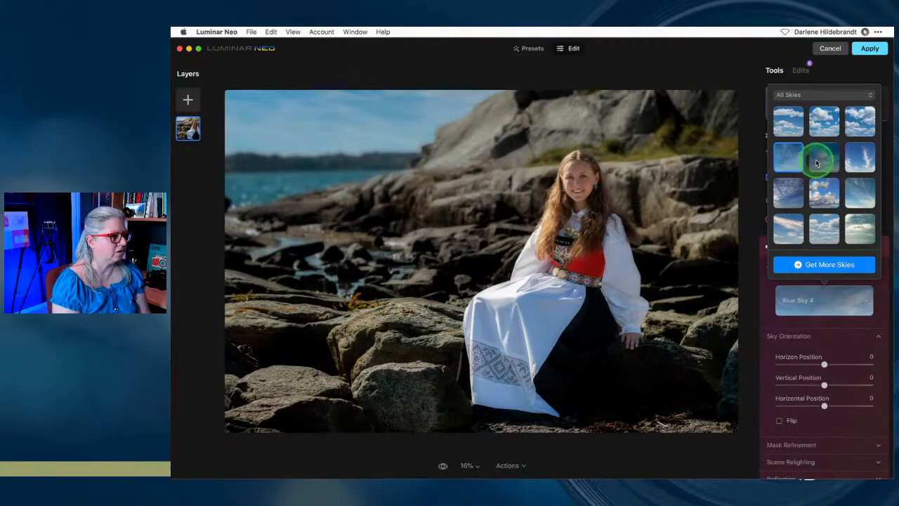
pyautogui.click(787, 224)
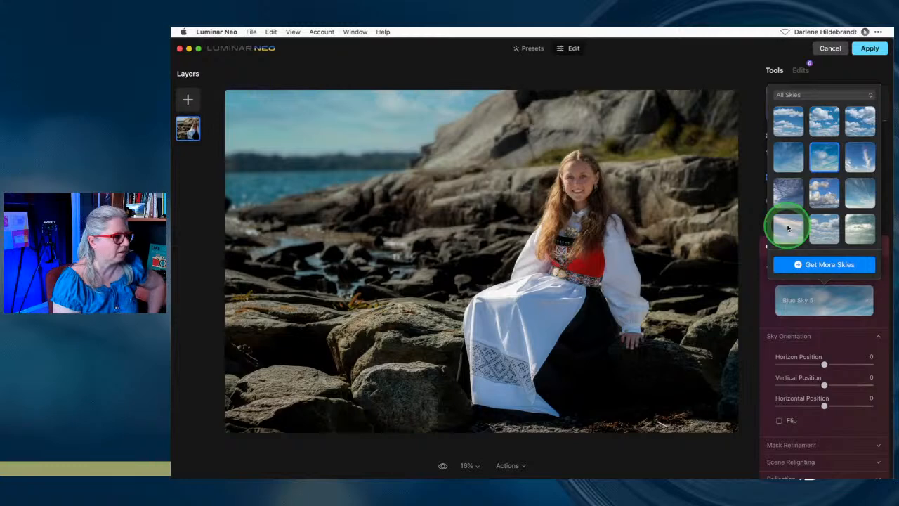
pyautogui.click(787, 227)
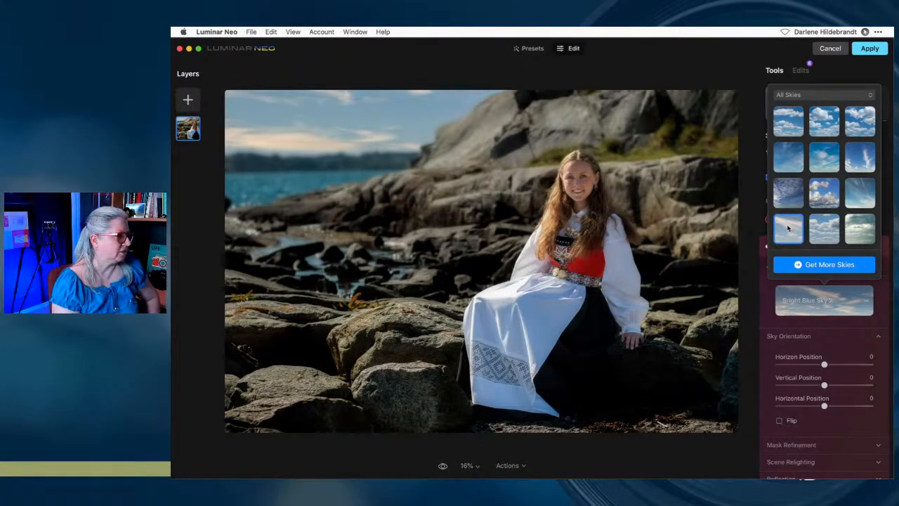
# - Choose Blue Sky 4 as the replacement sky and close the sky settings
pyautogui.click(788, 155)
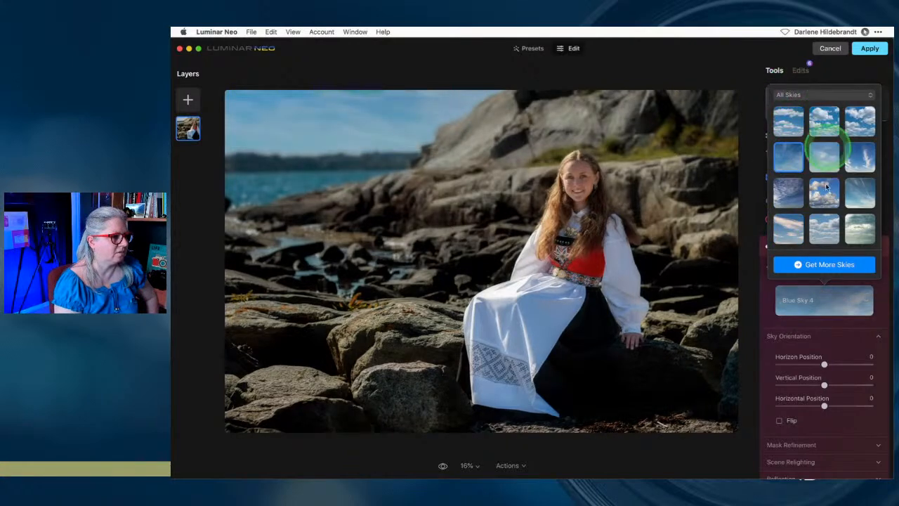
pyautogui.click(810, 301)
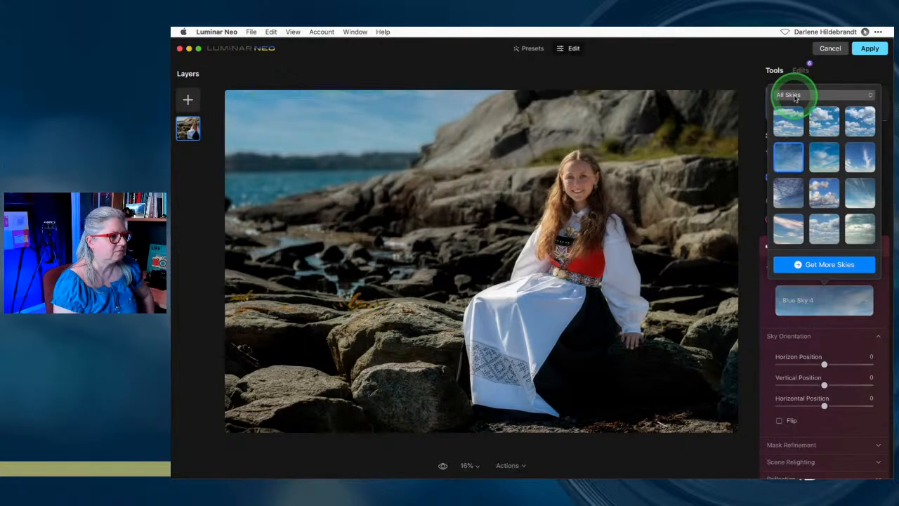
pyautogui.click(865, 339)
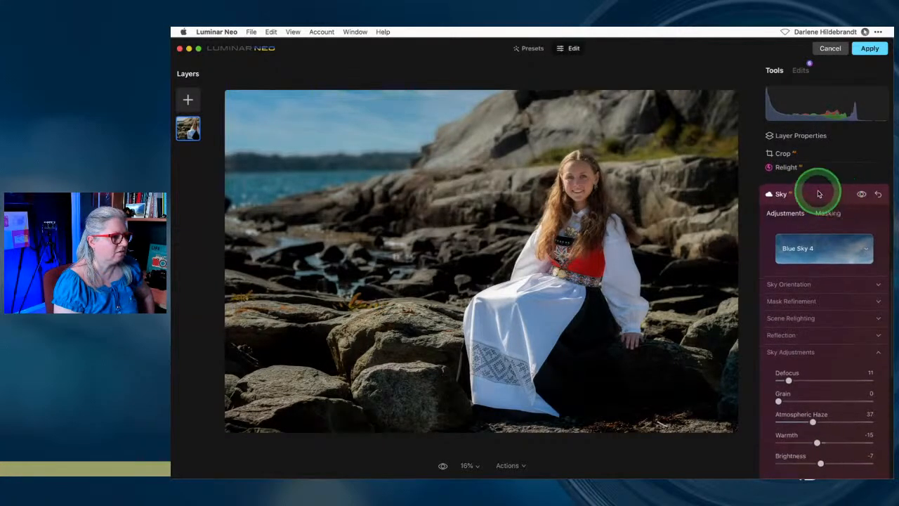
pyautogui.click(819, 194)
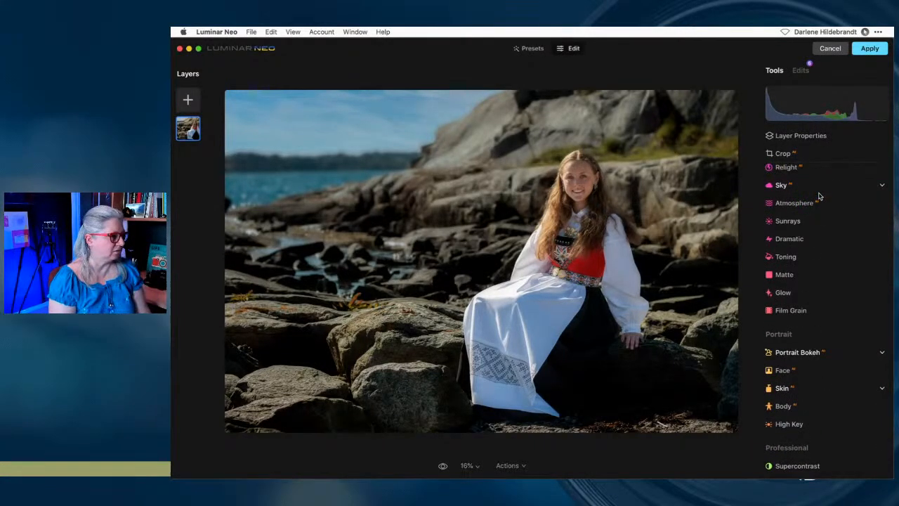
# - Add a hard-edged vignette with amount -81, size 0, roundness 86 and feather -100
pyautogui.scroll(10, 805, 257)
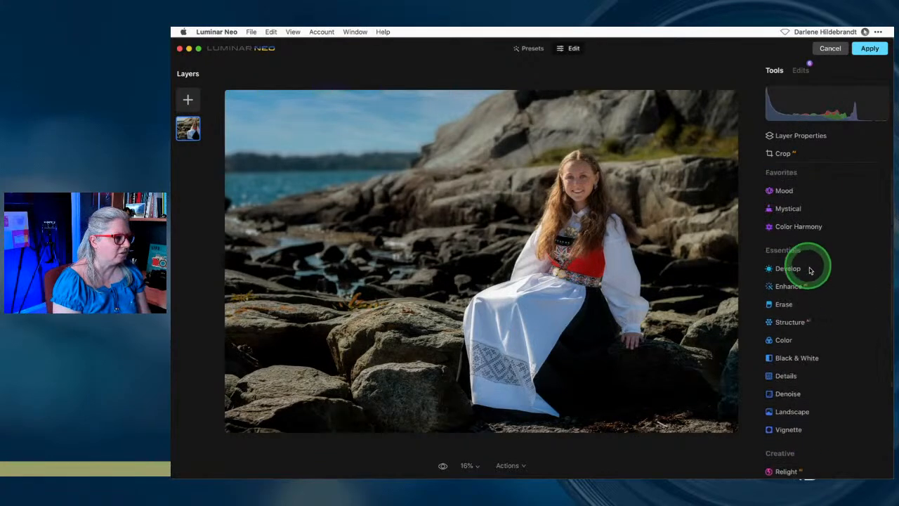
pyautogui.scroll(-5, 794, 302)
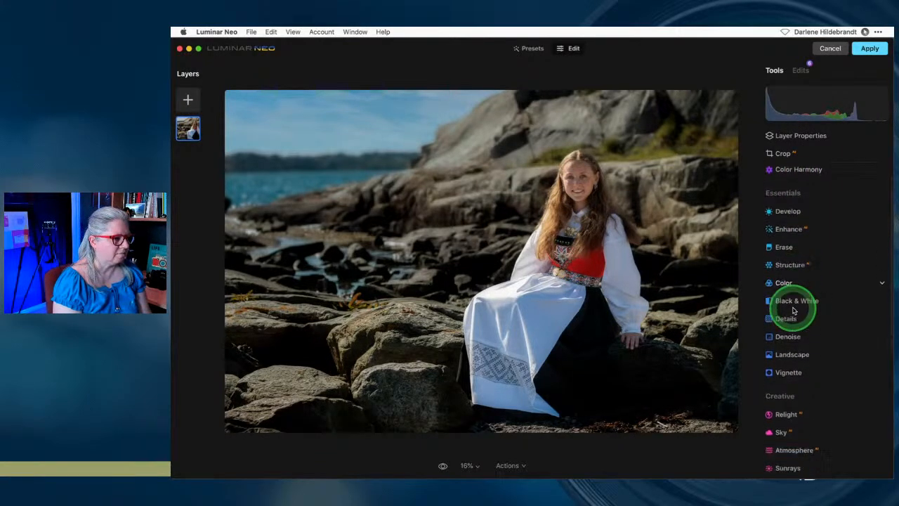
pyautogui.click(790, 286)
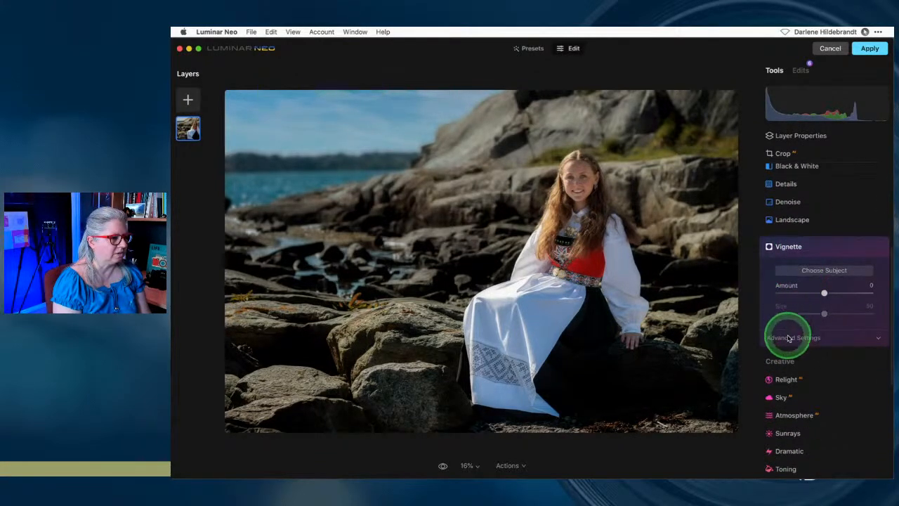
pyautogui.moveTo(814, 298); pyautogui.dragTo(788, 292)
pyautogui.moveTo(823, 366); pyautogui.dragTo(769, 364)
pyautogui.moveTo(824, 386); pyautogui.dragTo(764, 385)
pyautogui.moveTo(823, 313); pyautogui.dragTo(771, 313)
pyautogui.moveTo(834, 366); pyautogui.dragTo(866, 365)
# - Centre the vignette on the seated woman's upper body
pyautogui.click(825, 272)
pyautogui.click(574, 256)
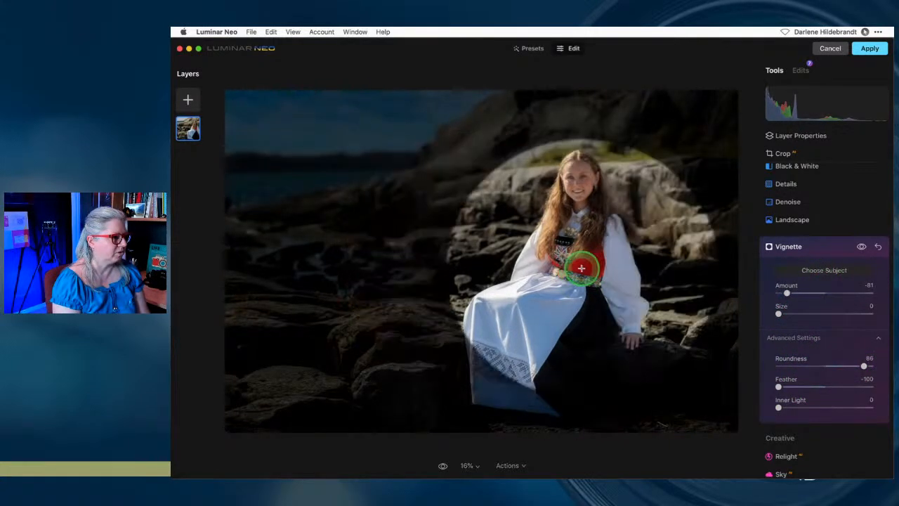
pyautogui.click(573, 250)
pyautogui.click(576, 261)
pyautogui.click(574, 247)
pyautogui.click(562, 276)
pyautogui.click(564, 256)
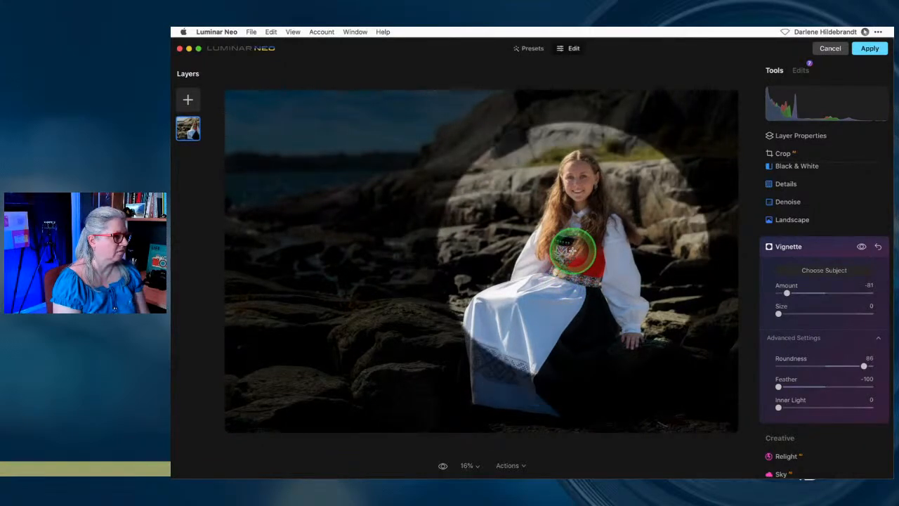
# - Soften the vignette with feather 56, amount -22 and inner light 11, and close its settings
pyautogui.moveTo(778, 386); pyautogui.dragTo(850, 386)
pyautogui.moveTo(786, 293); pyautogui.dragTo(809, 292)
pyautogui.moveTo(778, 408)
pyautogui.mouseDown()
pyautogui.moveTo(865, 407)
pyautogui.moveTo(790, 408)
pyautogui.mouseUp()
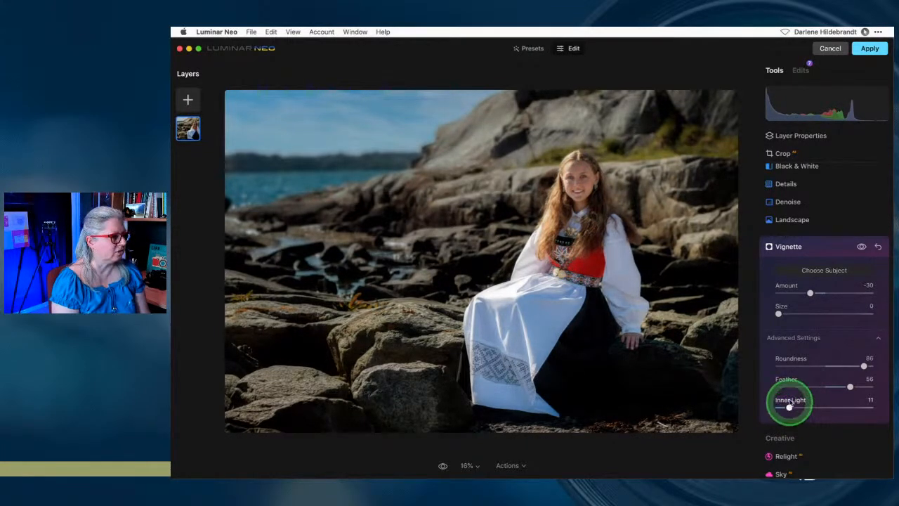
pyautogui.moveTo(810, 293); pyautogui.dragTo(814, 293)
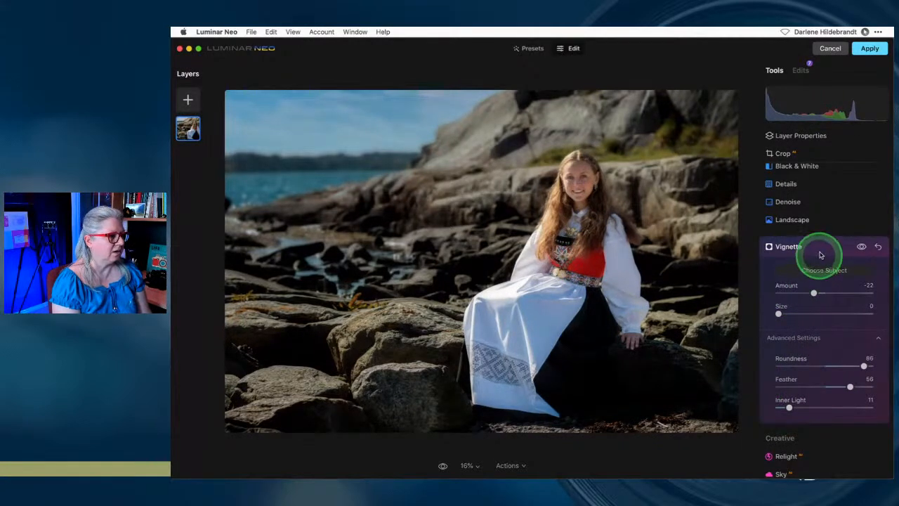
pyautogui.click(819, 255)
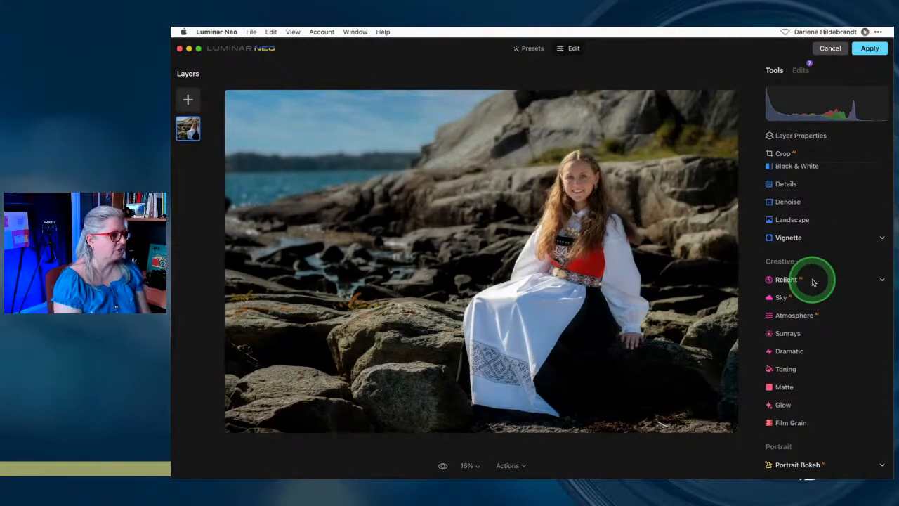
# - Relight the photo with Brightness Near 45, Brightness Far -58 and Depth 72
pyautogui.click(812, 281)
pyautogui.scroll(-2, 812, 282)
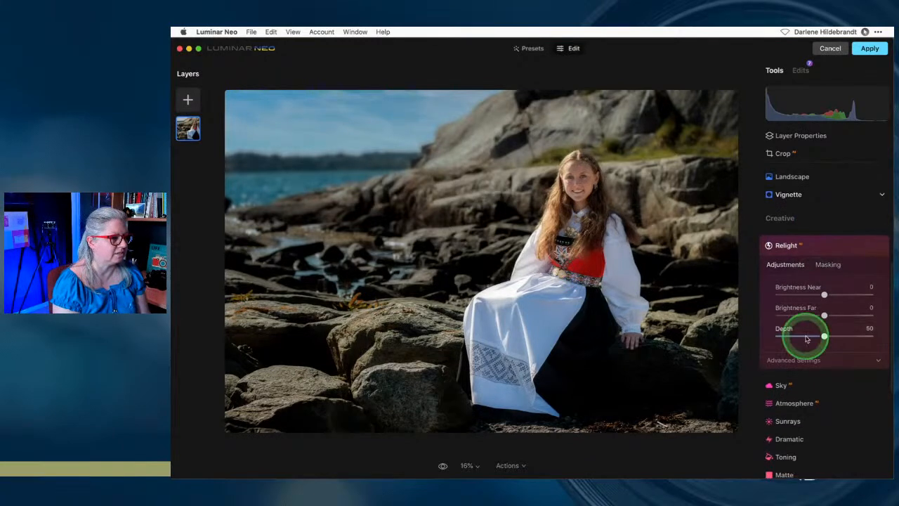
pyautogui.moveTo(823, 316); pyautogui.dragTo(844, 294)
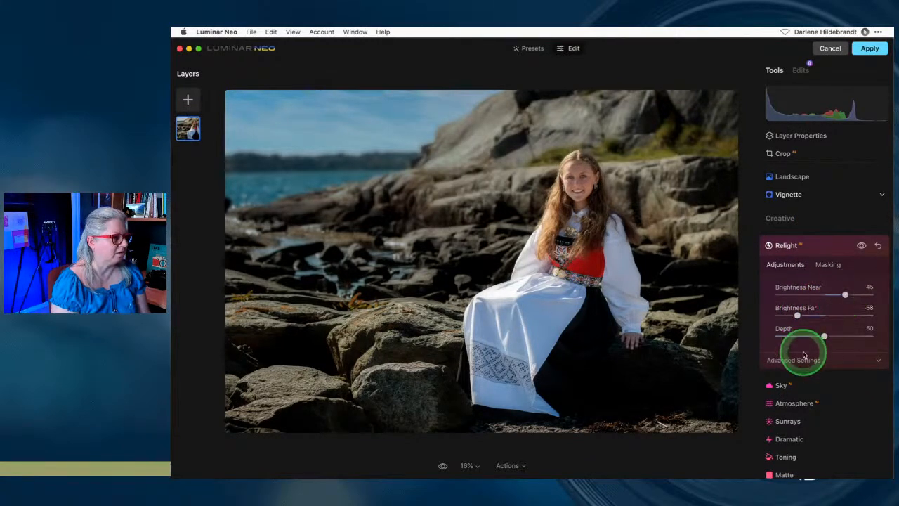
pyautogui.click(805, 357)
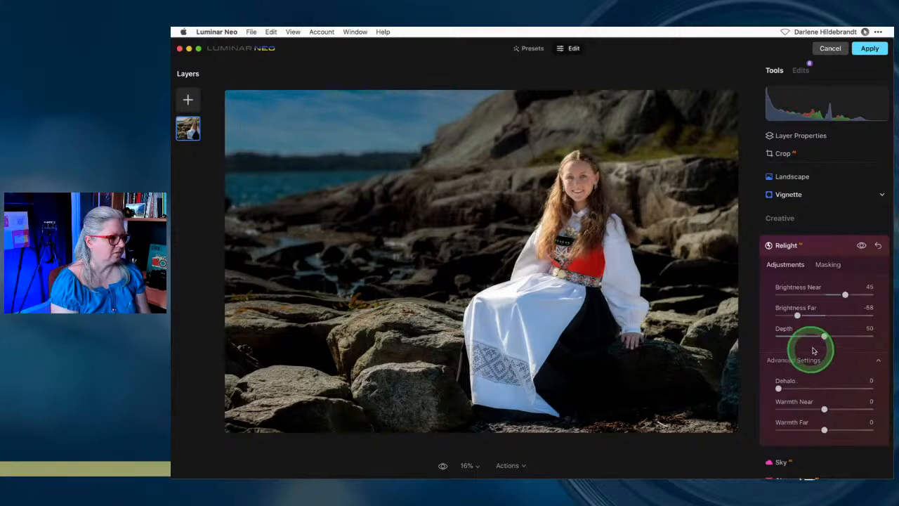
pyautogui.moveTo(824, 335); pyautogui.dragTo(845, 336)
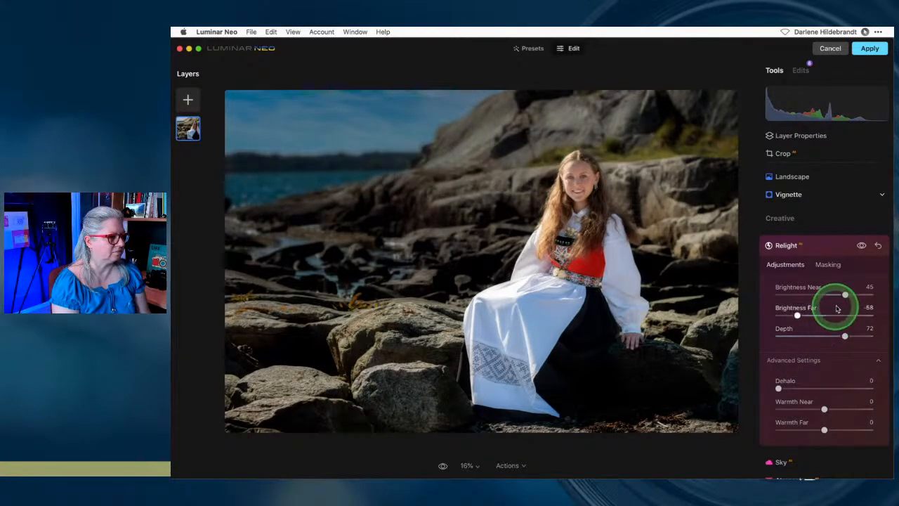
# - Set the relighting to Brightness Near 24 and Brightness Far -23, and compare it with the effect switched off
pyautogui.moveTo(793, 316); pyautogui.dragTo(834, 295)
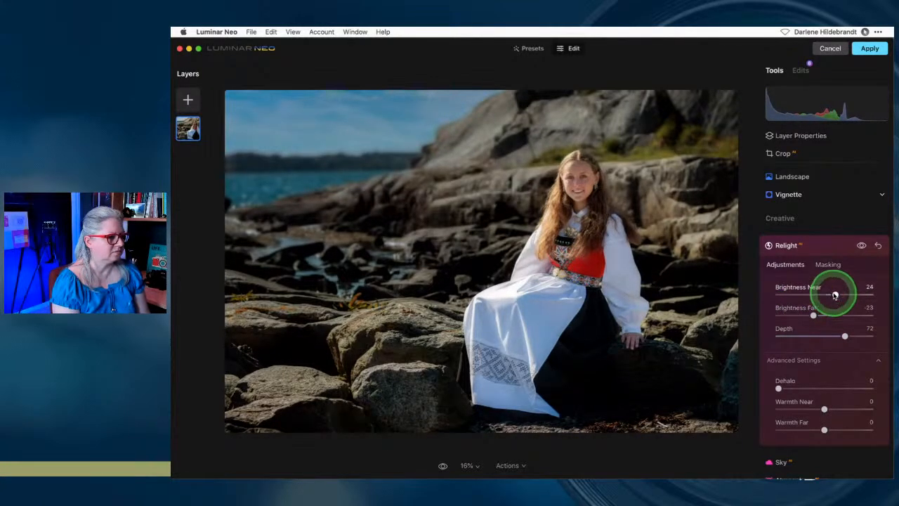
pyautogui.click(861, 246)
pyautogui.click(861, 246)
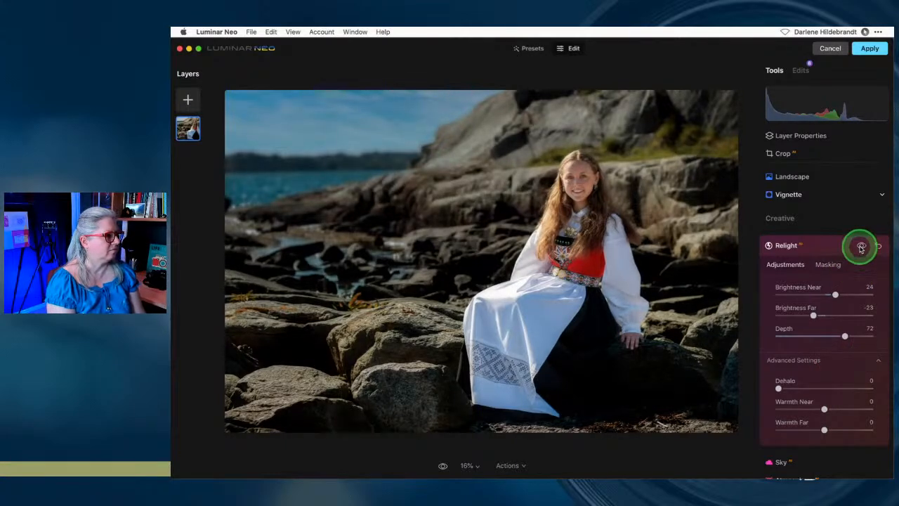
# - Set the relighting's Brightness Far to -12 and check the photo with the effect off and on
pyautogui.moveTo(813, 315); pyautogui.dragTo(819, 315)
pyautogui.click(861, 246)
pyautogui.click(860, 245)
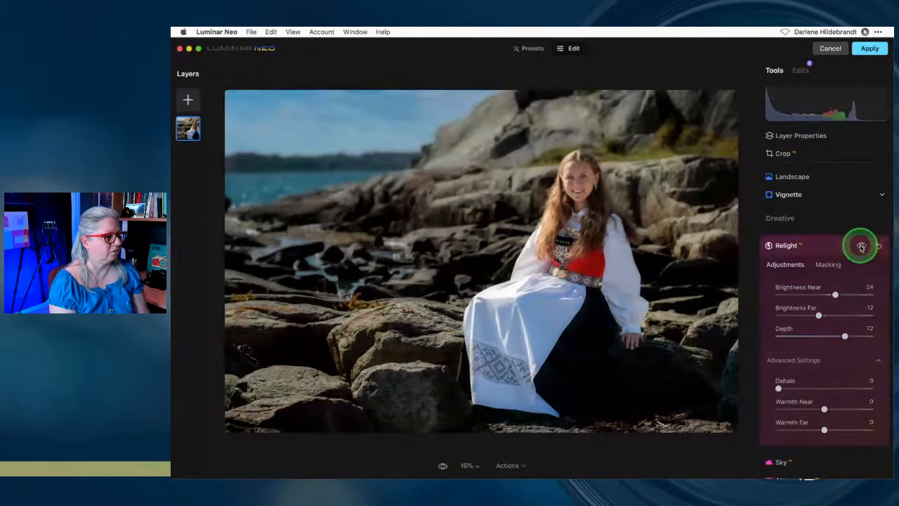
pyautogui.click(861, 245)
pyautogui.click(861, 246)
pyautogui.click(860, 246)
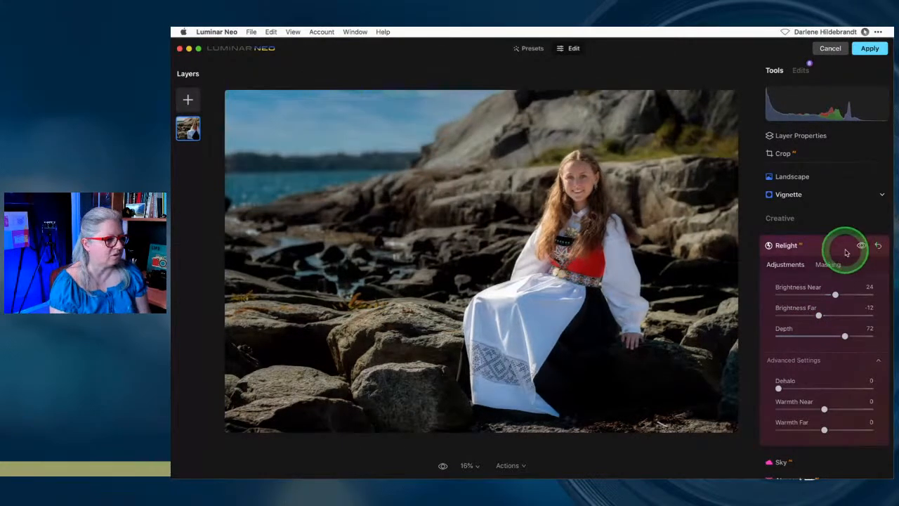
# - Close the relighting settings and apply all edits to send the photo back to Lightroom Classic
pyautogui.click(808, 246)
pyautogui.click(858, 49)
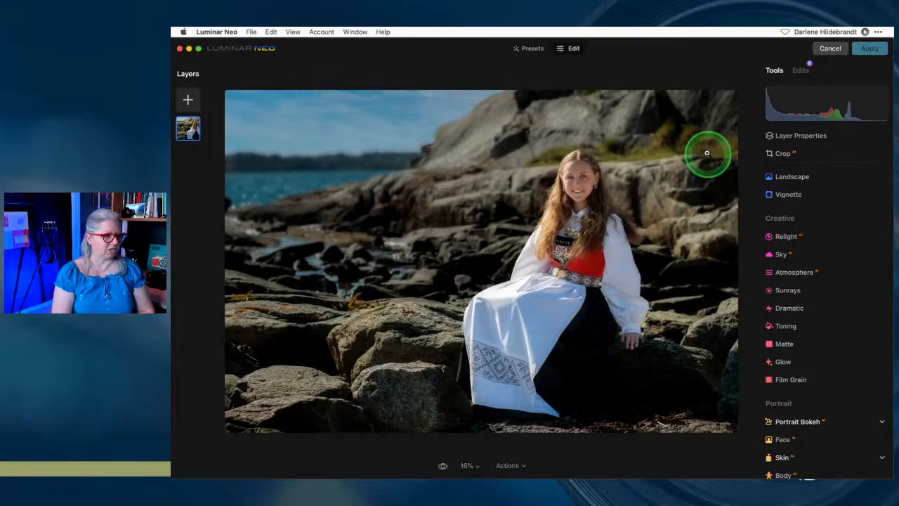
pyautogui.click(869, 256)
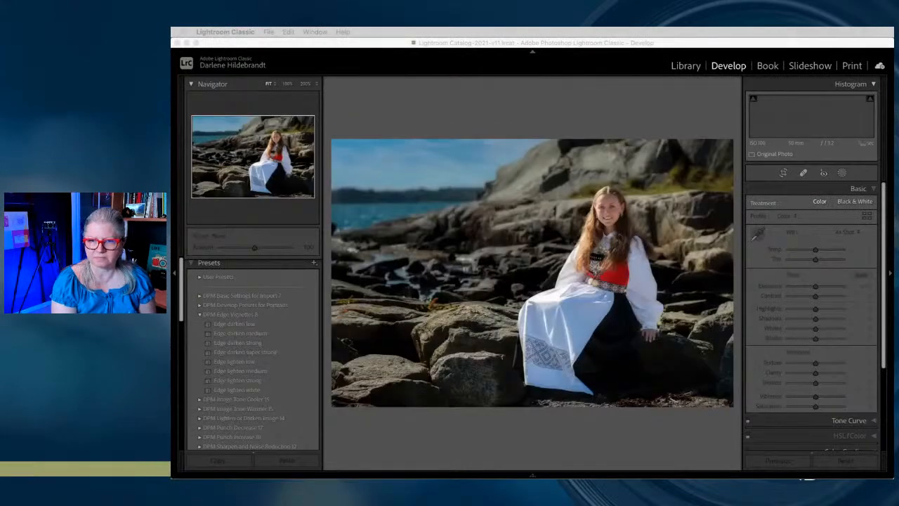
# - Return to the library grid and create a virtual copy of the portrait version without the replaced sky
pyautogui.click(569, 439)
pyautogui.press('g')
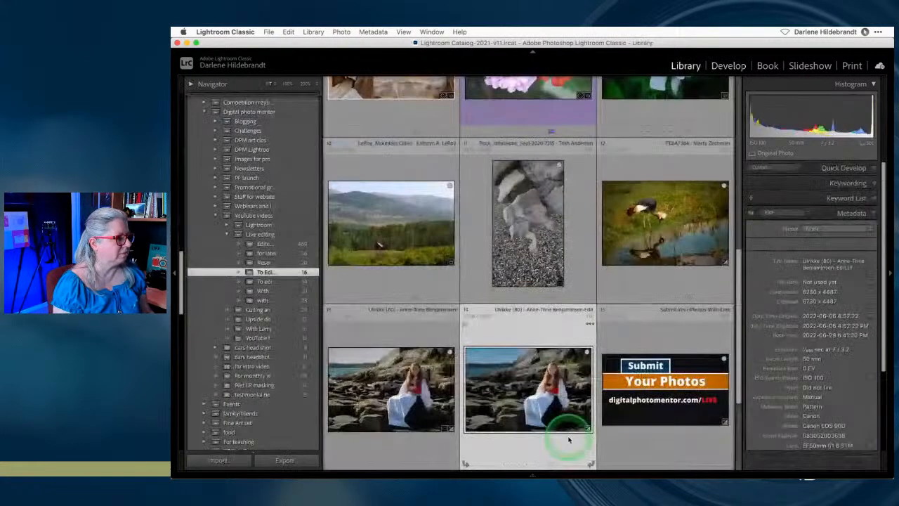
pyautogui.click(411, 361)
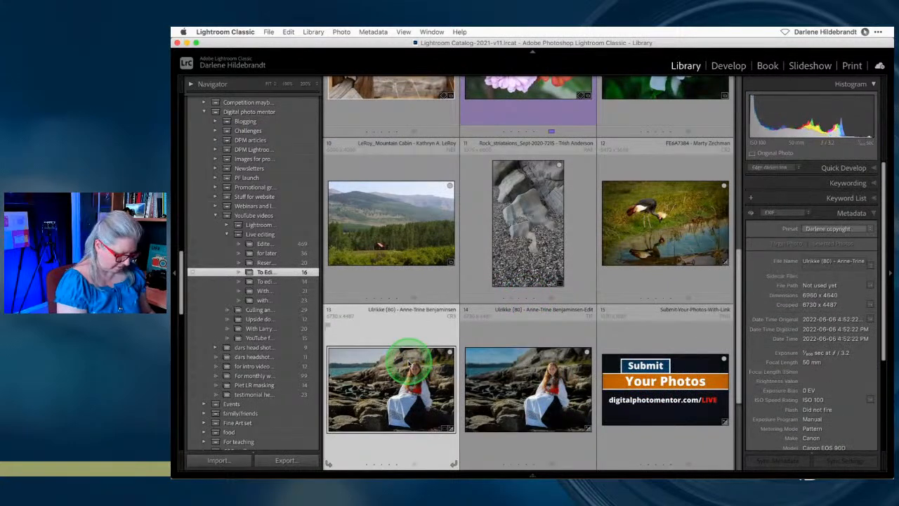
pyautogui.click(653, 387)
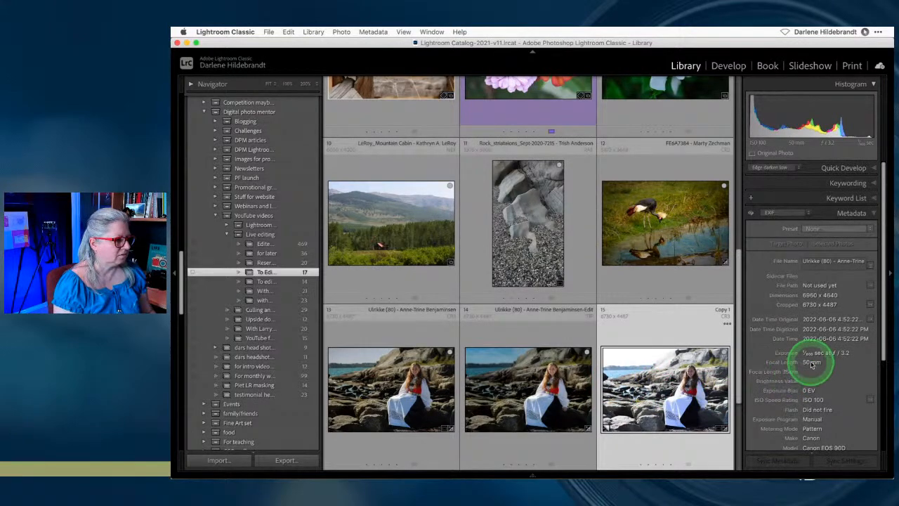
# - Reset the virtual copy's develop settings and place it ahead of the two edited versions in the grid
pyautogui.press('d')
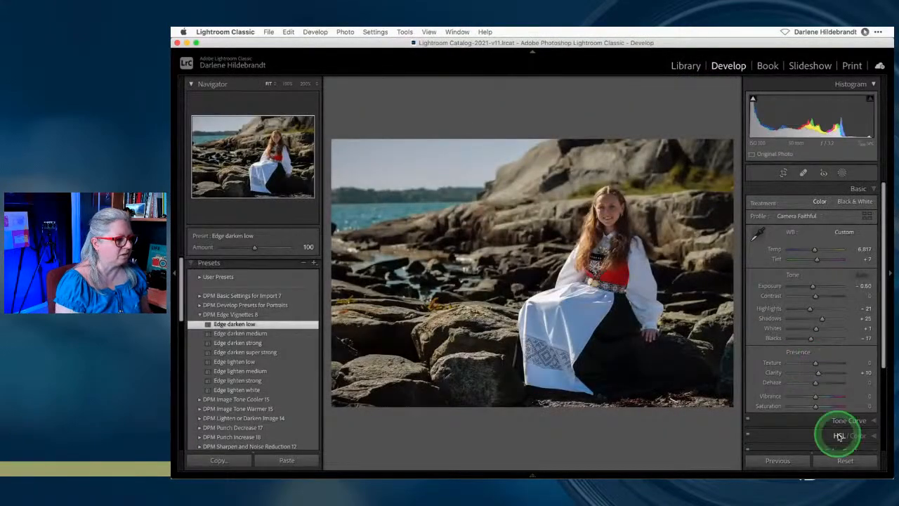
pyautogui.click(837, 460)
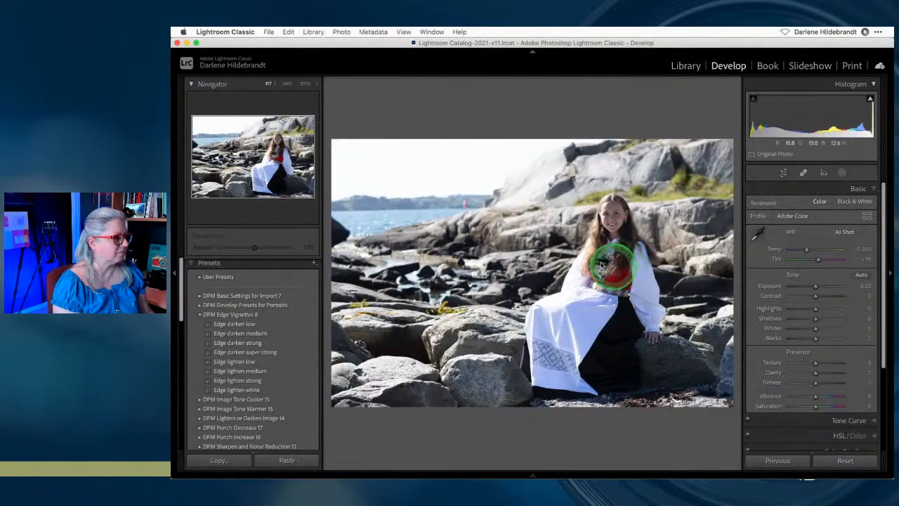
pyautogui.press('g')
pyautogui.moveTo(636, 366); pyautogui.dragTo(361, 367)
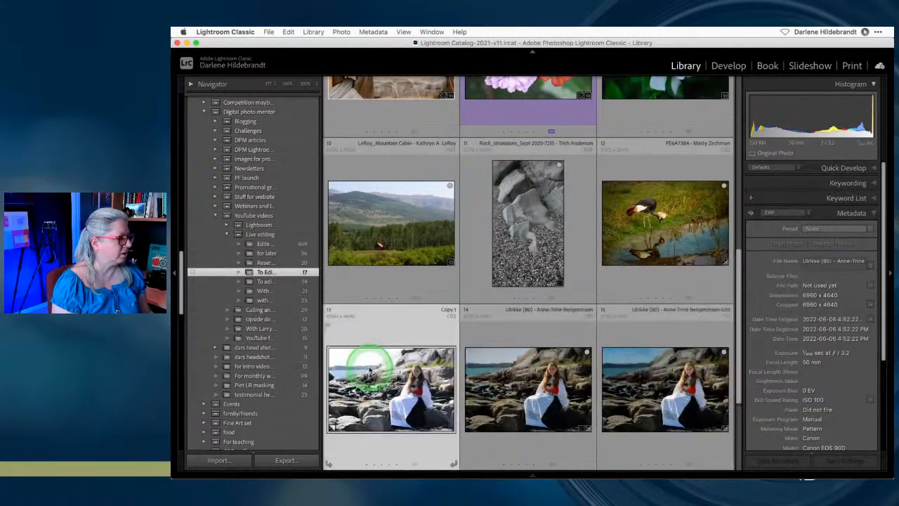
# - Compare the three versions of the portrait in Survey view with the side panels hidden
pyautogui.keyDown('shift'); pyautogui.click(638, 372); pyautogui.keyUp('shift')
pyautogui.press('n')
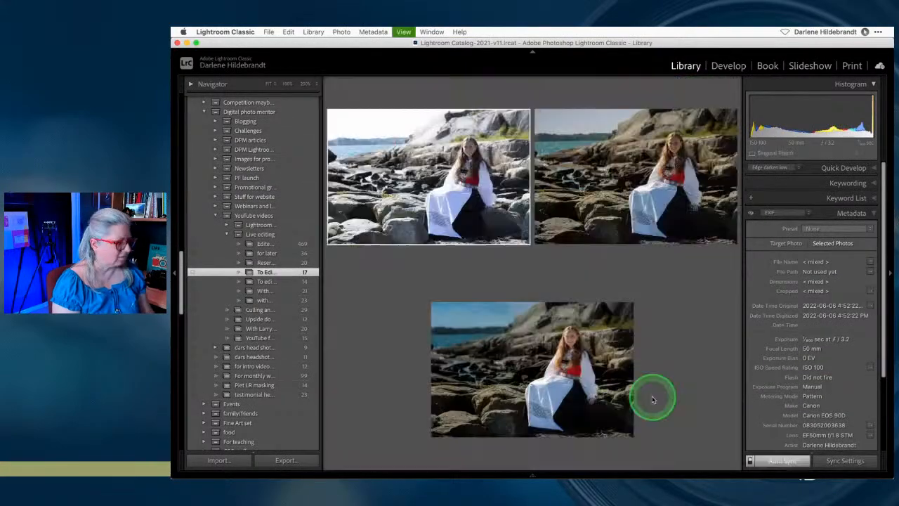
pyautogui.press('Tab')
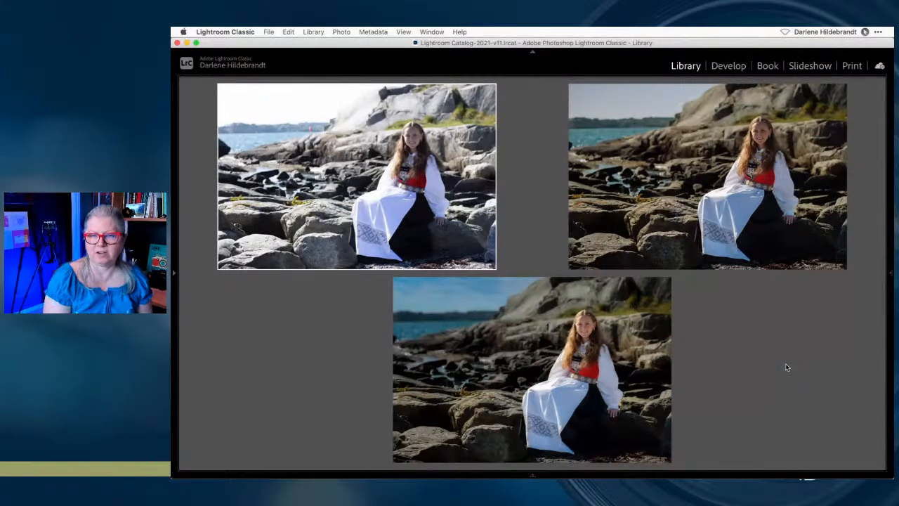
# - View the unedited and edited versions of the seaside portrait full size in turn, and return to the grid
pyautogui.click(554, 316)
pyautogui.doubleClick(246, 191)
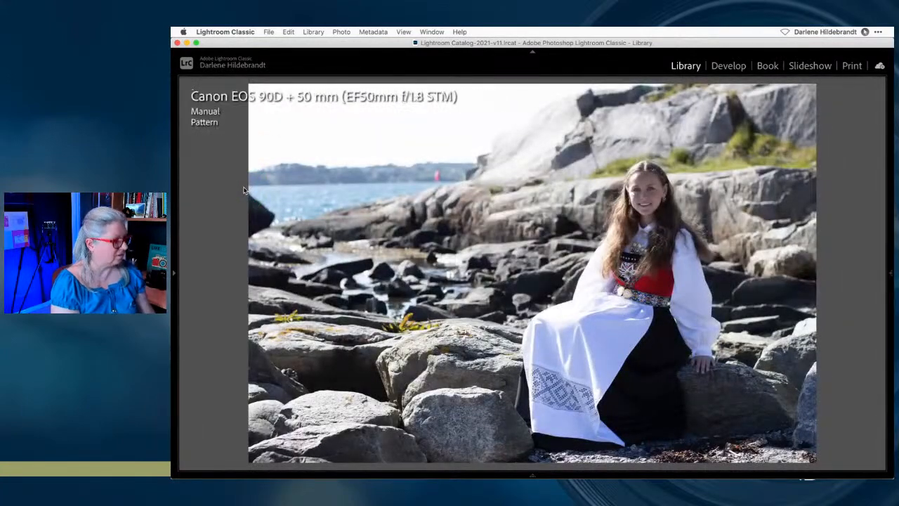
pyautogui.press('Right')
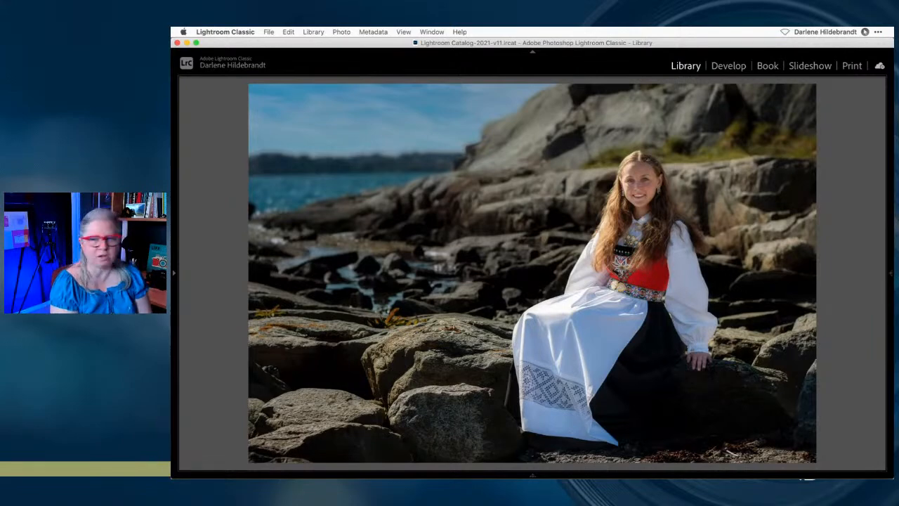
pyautogui.press('Right')
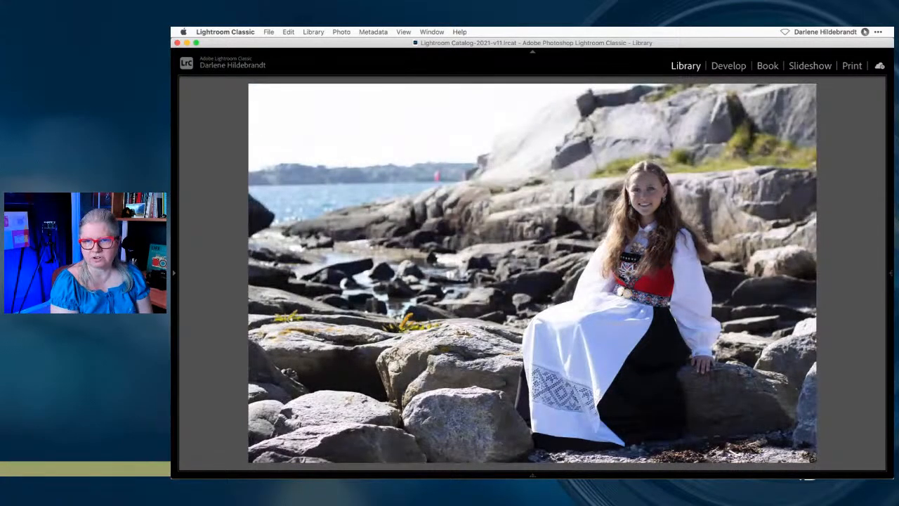
pyautogui.press('Right')
pyautogui.press('Right')
pyautogui.press('Right')
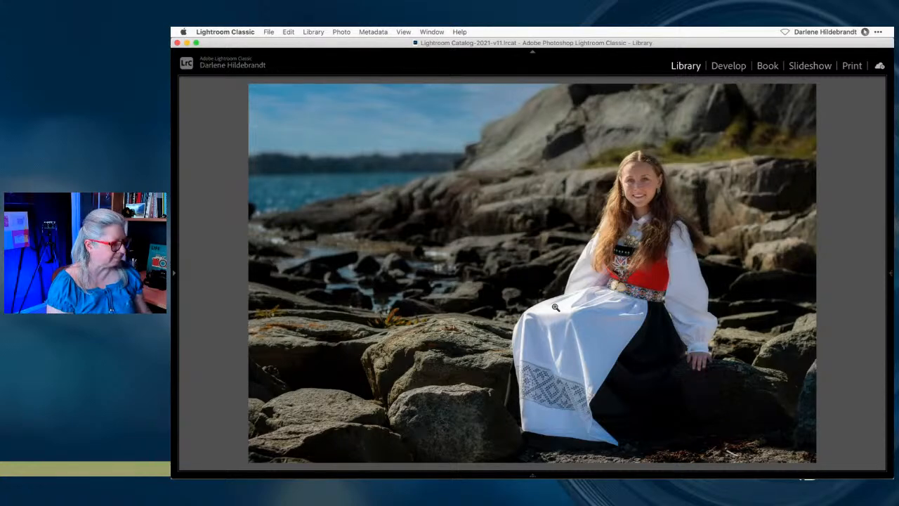
pyautogui.press('g')
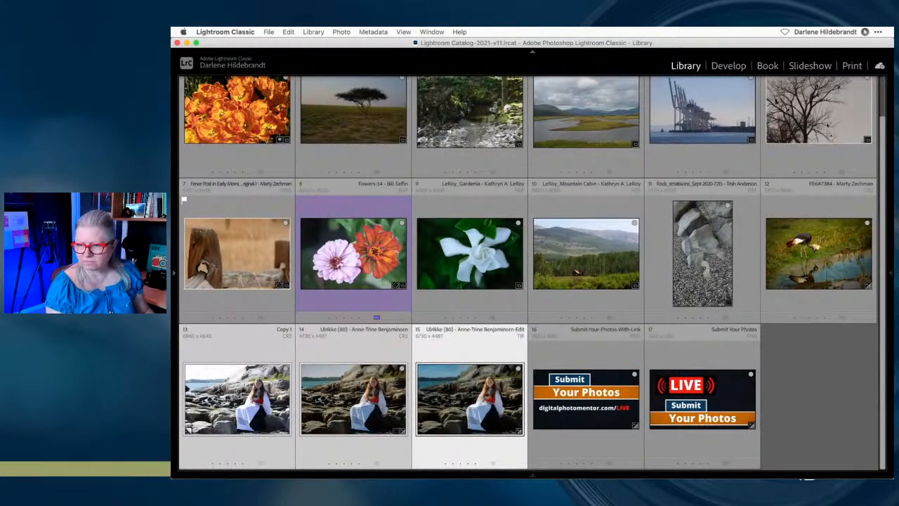
# - Examine the rock striations photo full size and in Develop, cycle its info overlay, and return to the grid
pyautogui.press('super+Tab')
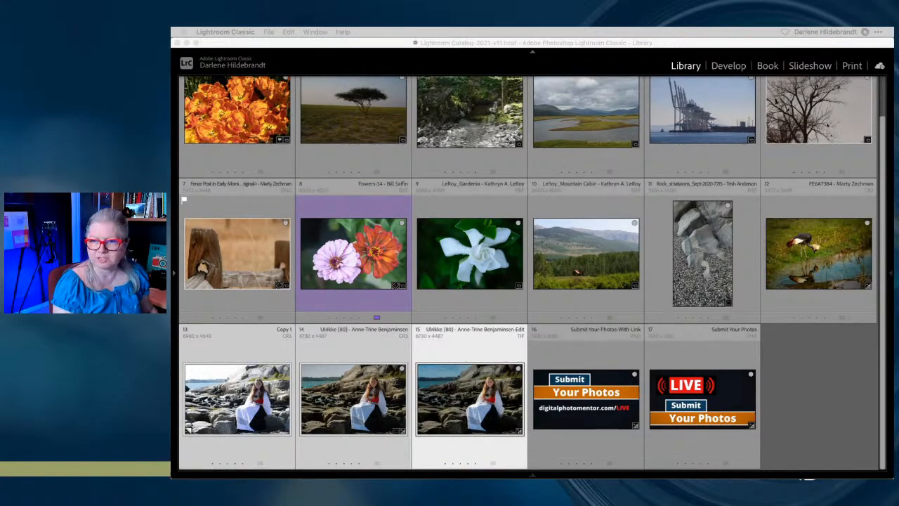
pyautogui.click(777, 376)
pyautogui.doubleClick(702, 247)
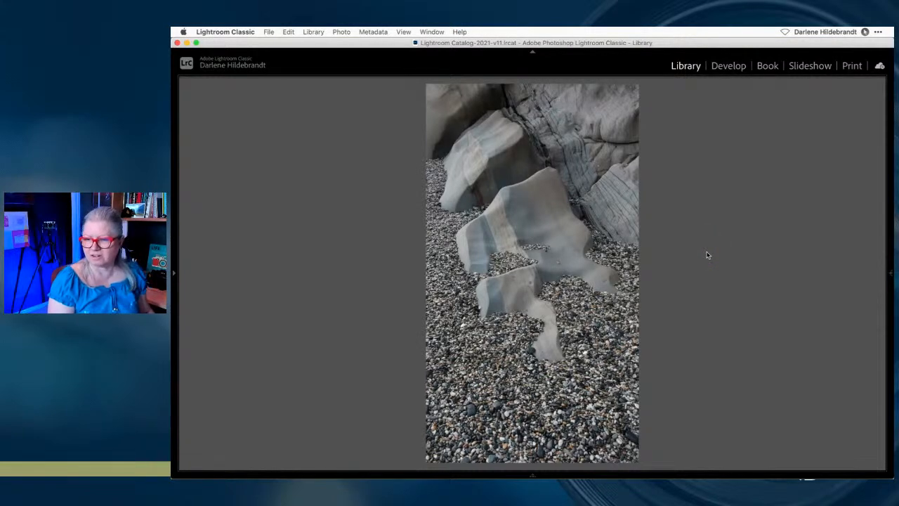
pyautogui.press('d')
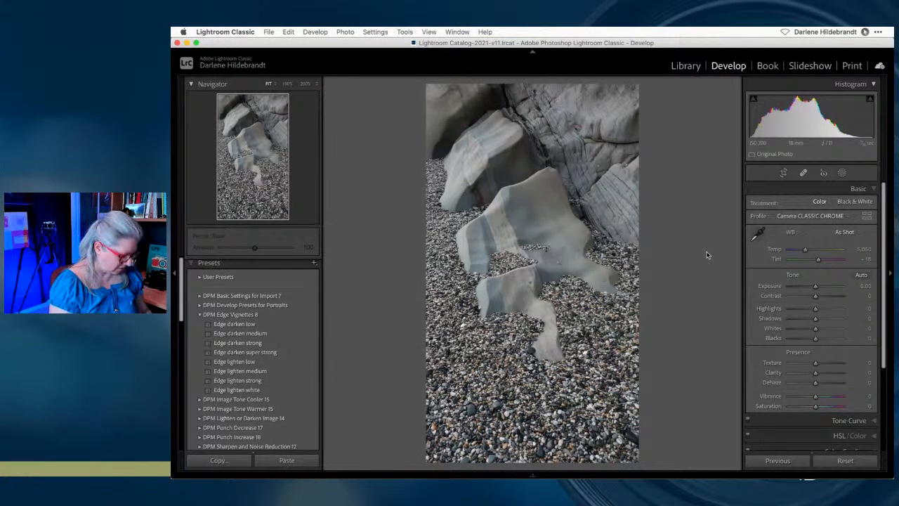
pyautogui.press('i')
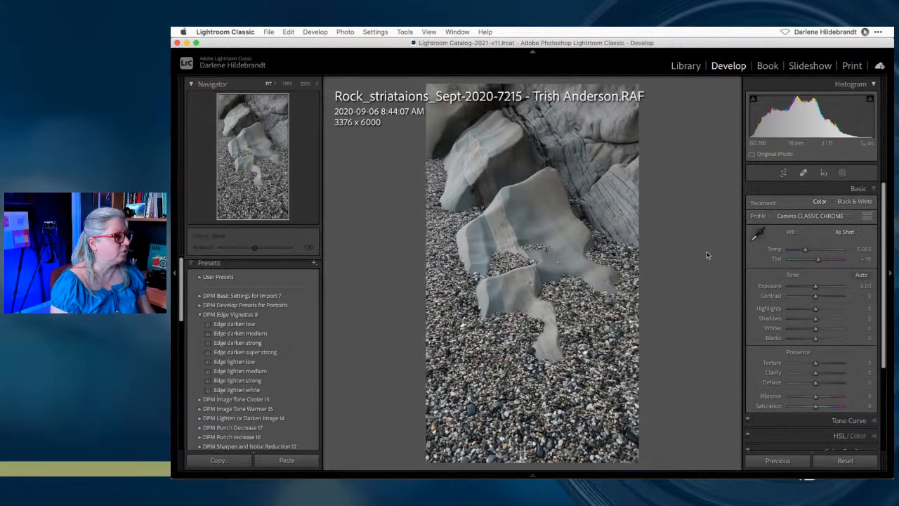
pyautogui.press('i')
pyautogui.press('i')
pyautogui.press('g')
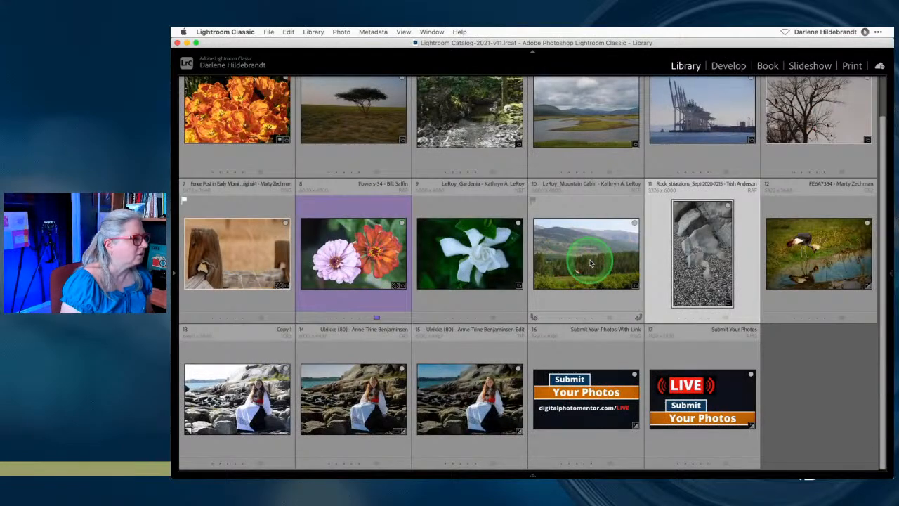
# - View the mountain cabin and gardenia photos full size, and compare the two side by side
pyautogui.doubleClick(590, 262)
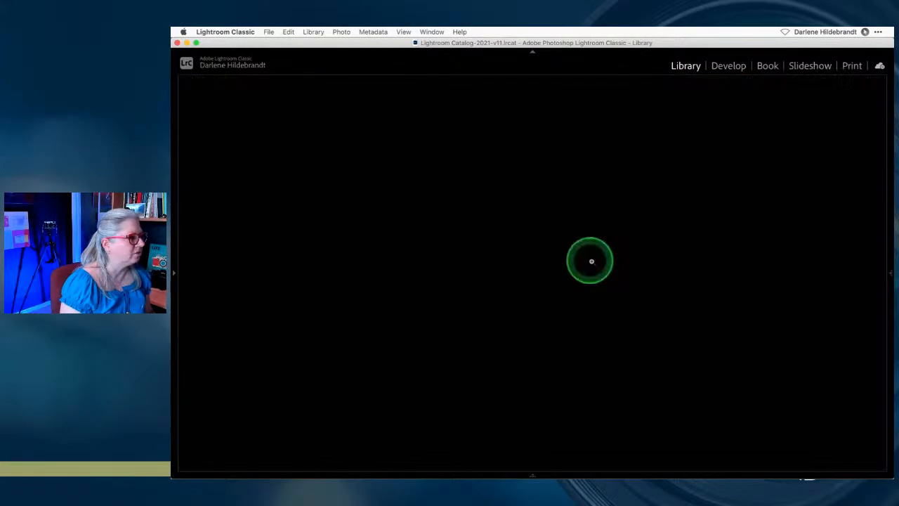
pyautogui.press('Right')
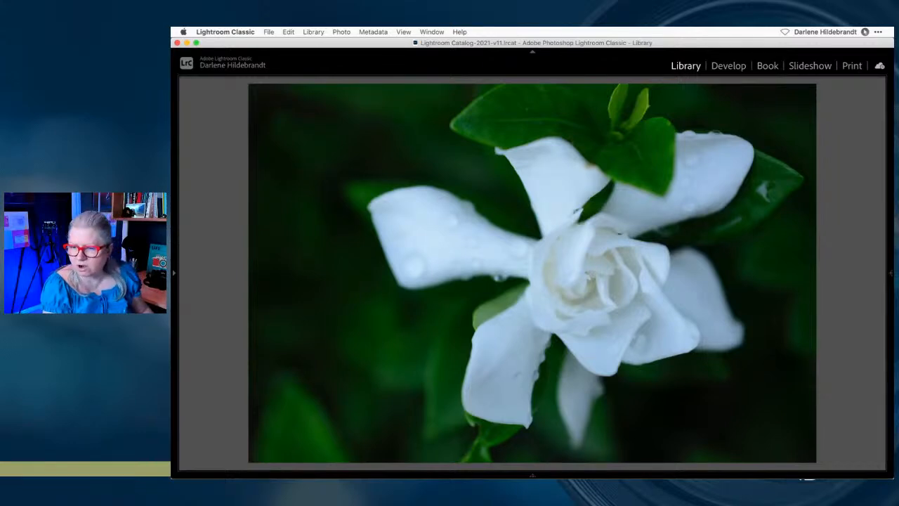
pyautogui.press('Left')
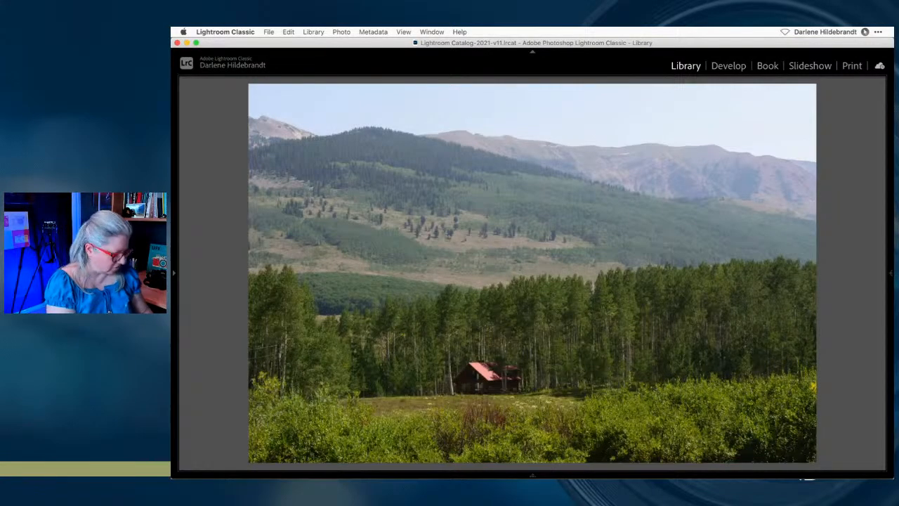
pyautogui.press('g')
pyautogui.press('c')
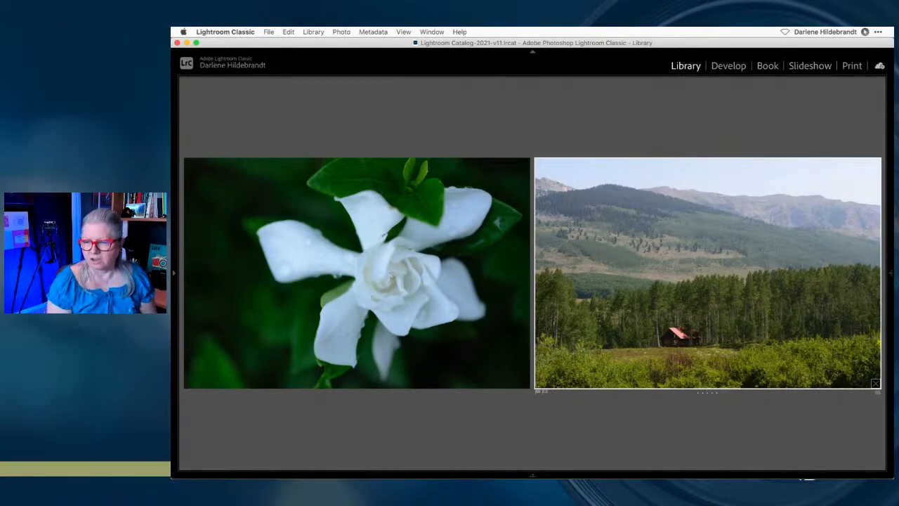
pyautogui.click(733, 271)
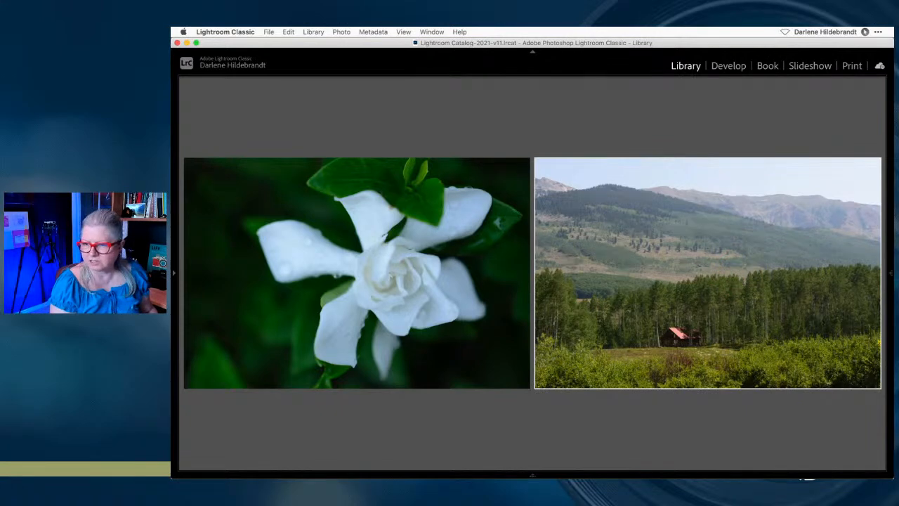
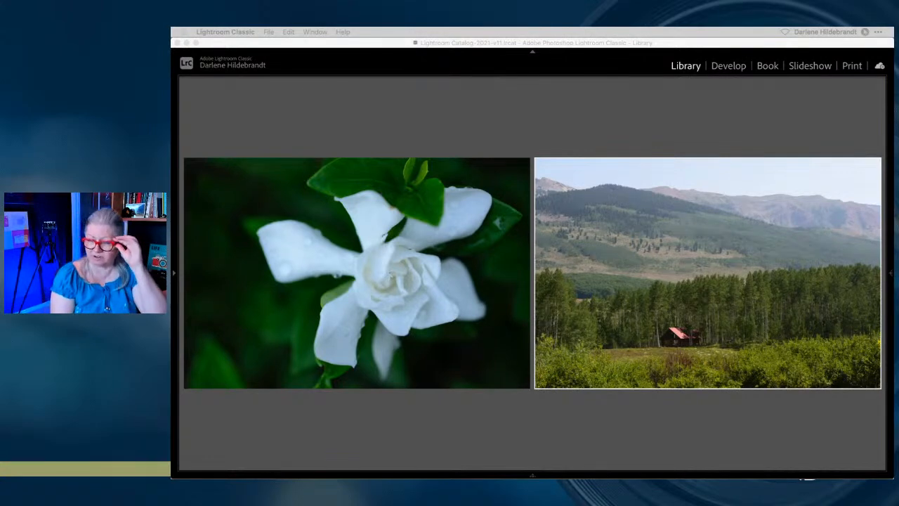
# - Open the mountain cabin photo in Develop and set its profile to Adobe Color
pyautogui.click(618, 140)
pyautogui.press('d')
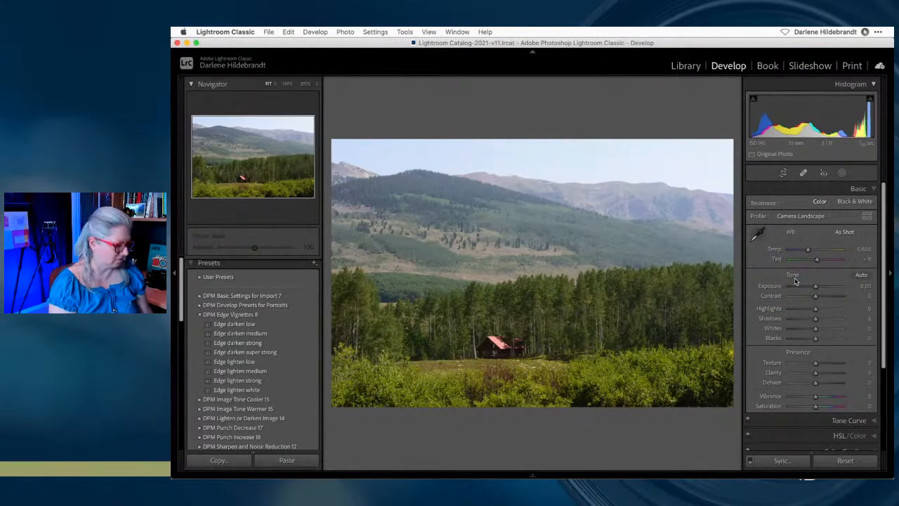
pyautogui.click(803, 216)
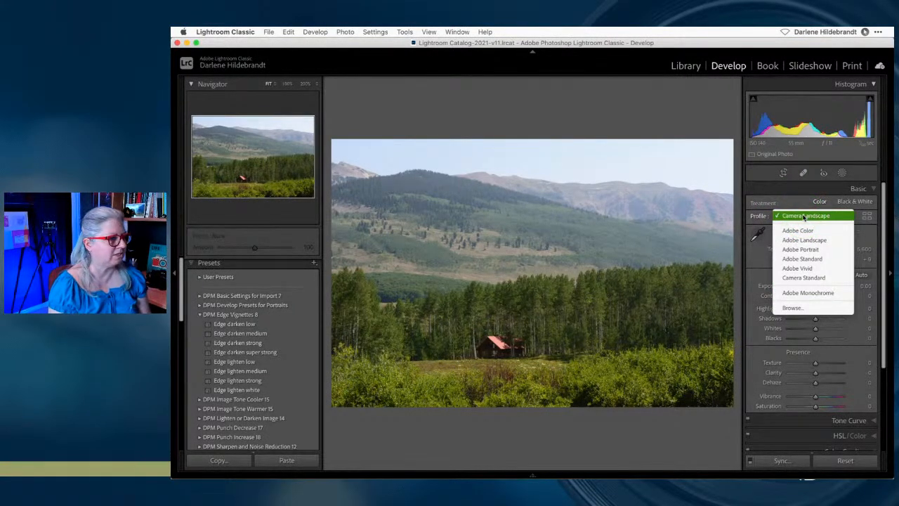
pyautogui.click(798, 230)
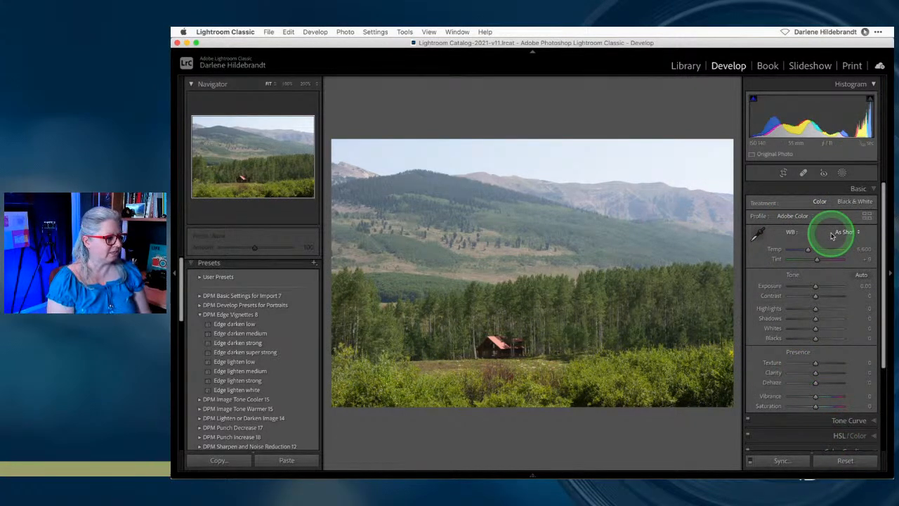
# - Browse the Camera Matching profiles, apply Camera Landscape to the cabin photo, and preview Vivid and Standard against it
pyautogui.click(866, 216)
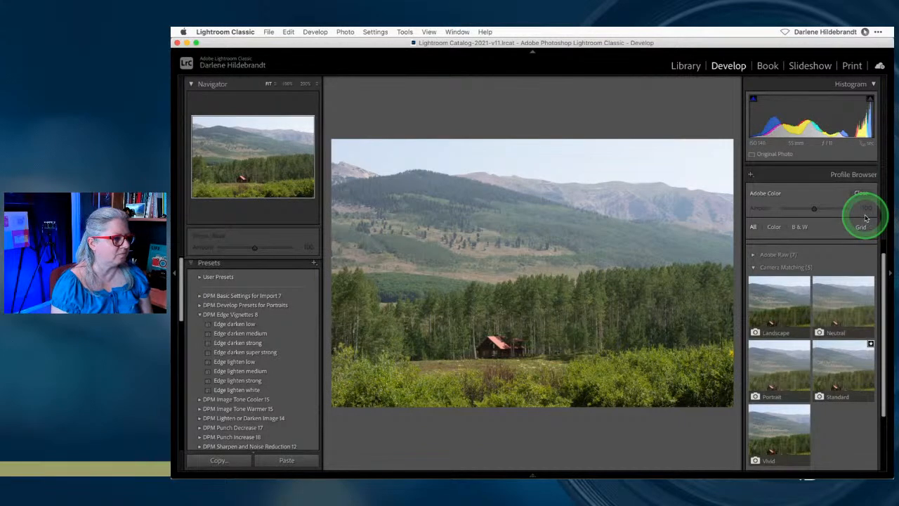
pyautogui.click(778, 298)
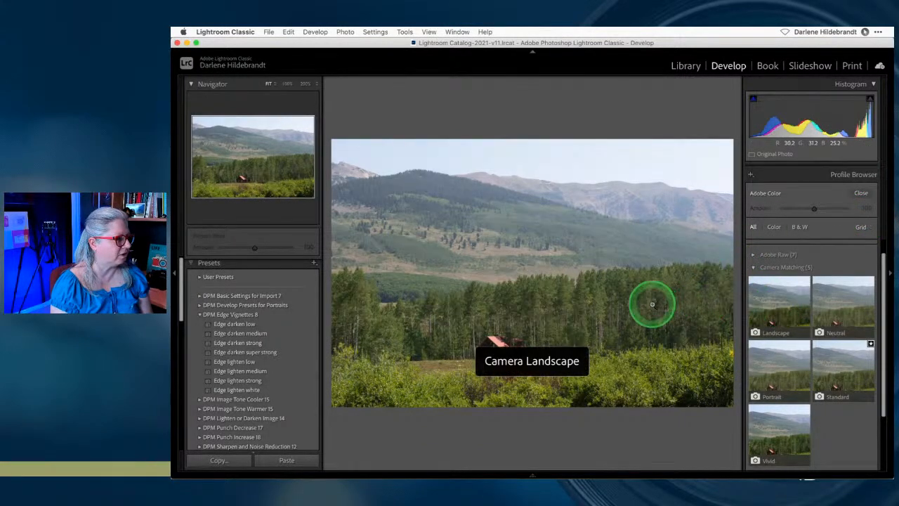
pyautogui.click(755, 309)
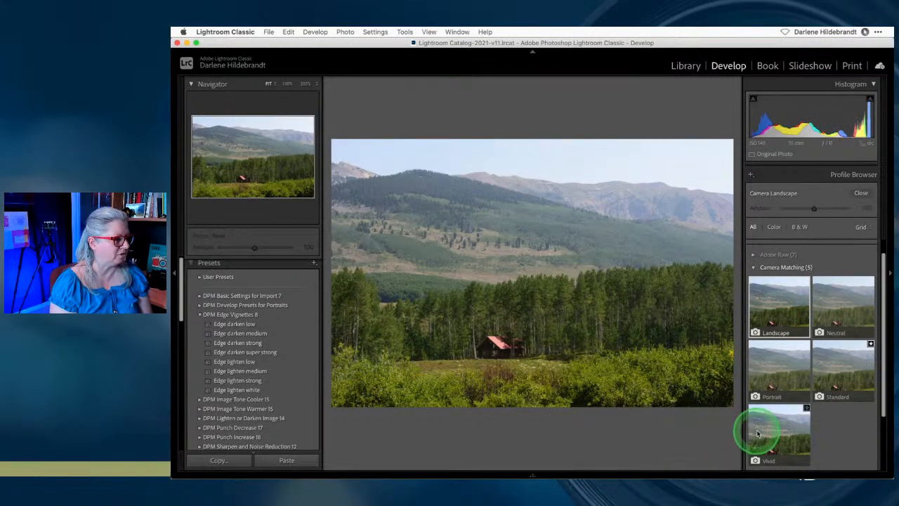
pyautogui.click(755, 434)
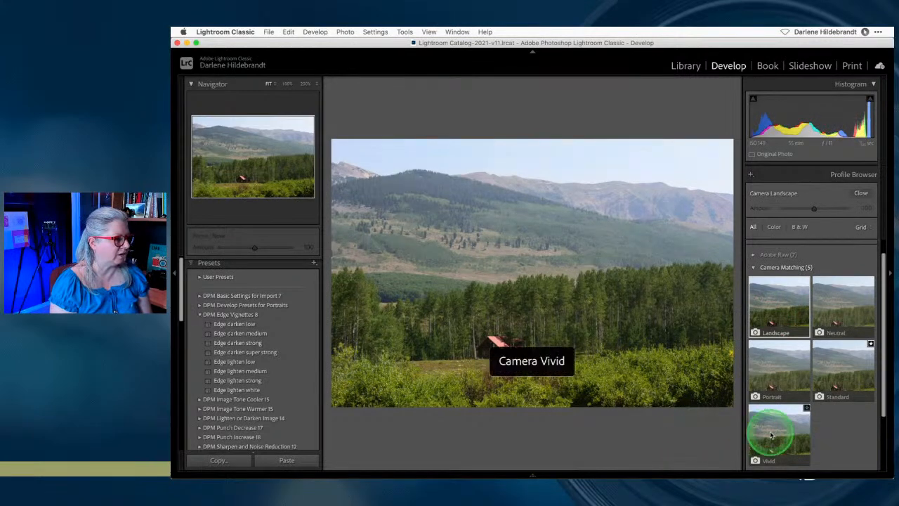
pyautogui.click(785, 384)
pyautogui.click(838, 368)
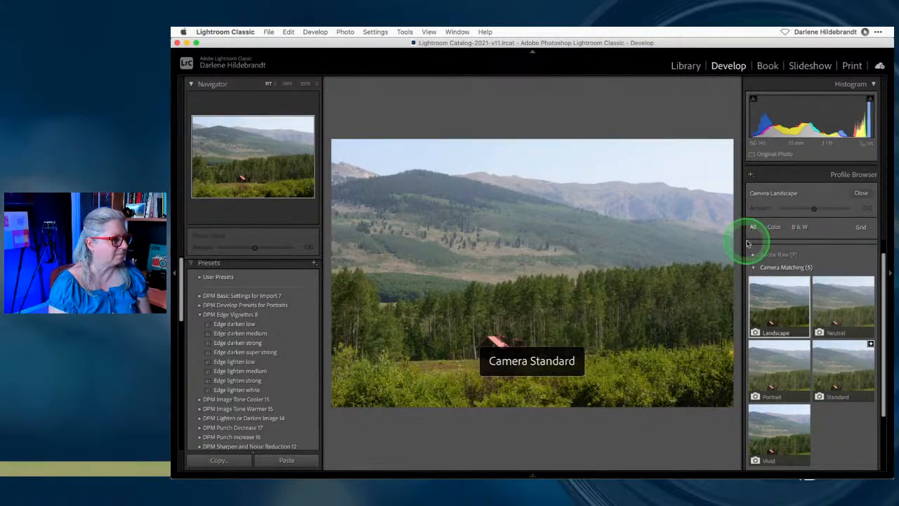
pyautogui.click(793, 291)
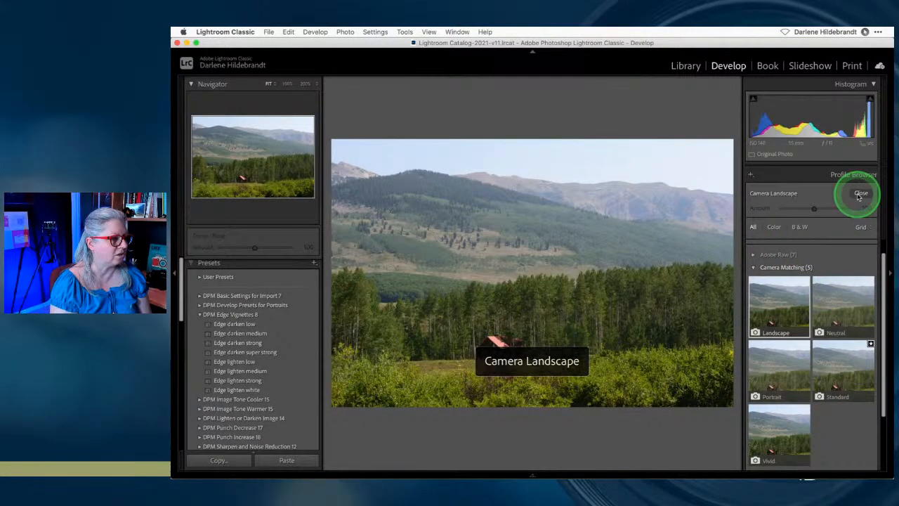
# - Compare the Portrait, Standard and Landscape camera profiles on the cabin photo, apply Camera Standard, and close the Profile Browser
pyautogui.click(780, 372)
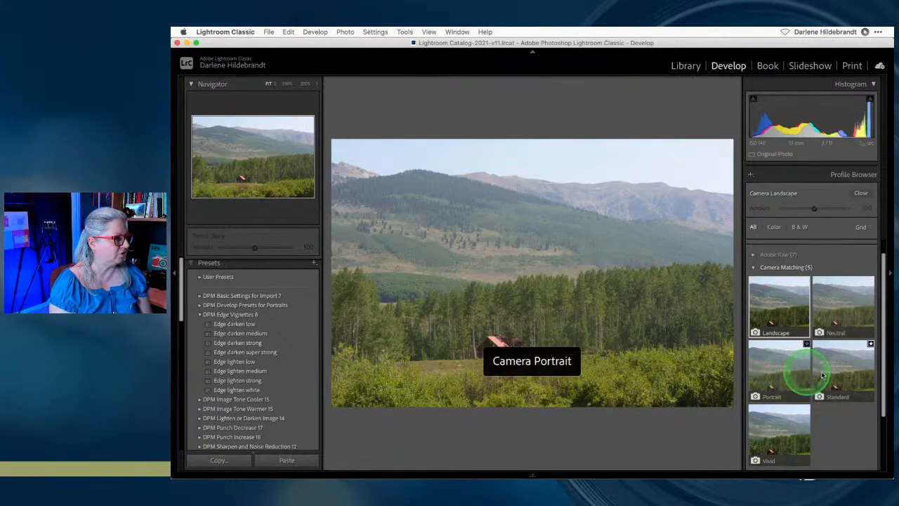
pyautogui.click(831, 375)
pyautogui.click(781, 368)
pyautogui.click(837, 368)
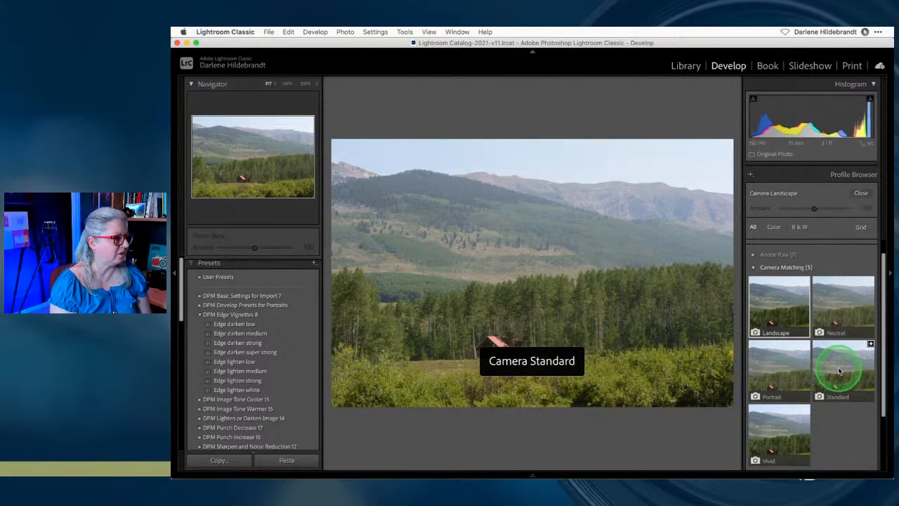
pyautogui.click(757, 279)
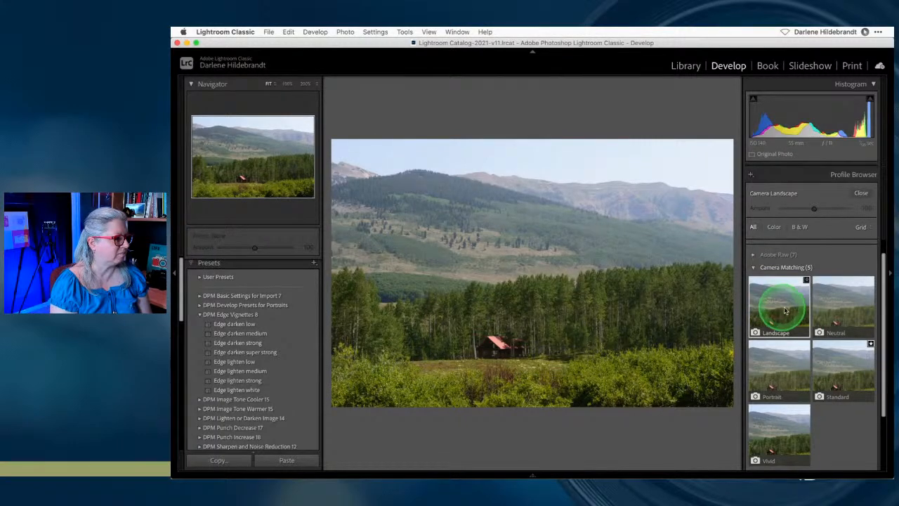
pyautogui.click(843, 364)
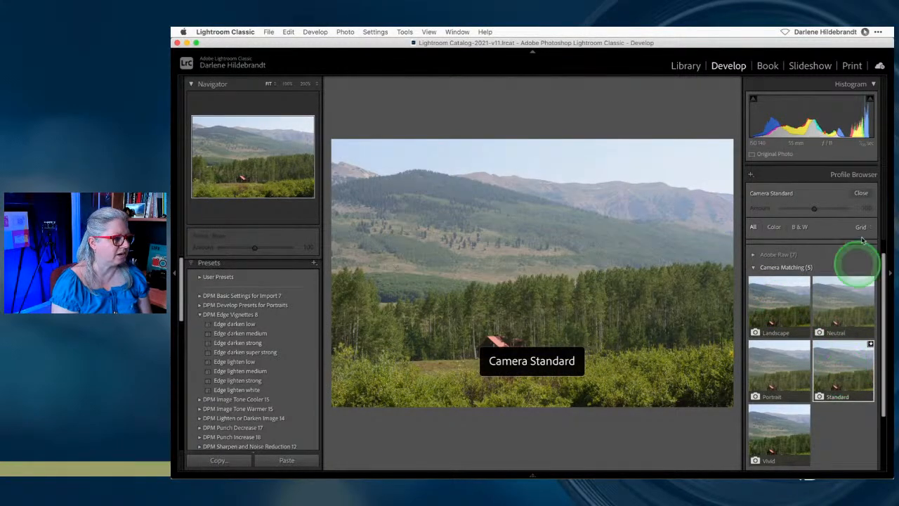
pyautogui.click(835, 333)
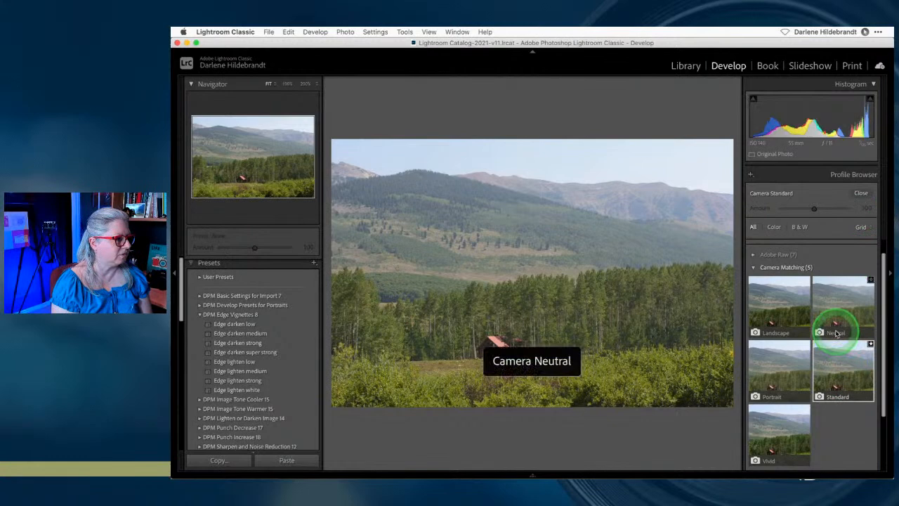
pyautogui.click(860, 192)
# - Show the Lens Corrections profile settings for the cabin photo and toggle Solo Mode for the develop sections
pyautogui.scroll(-5, 826, 292)
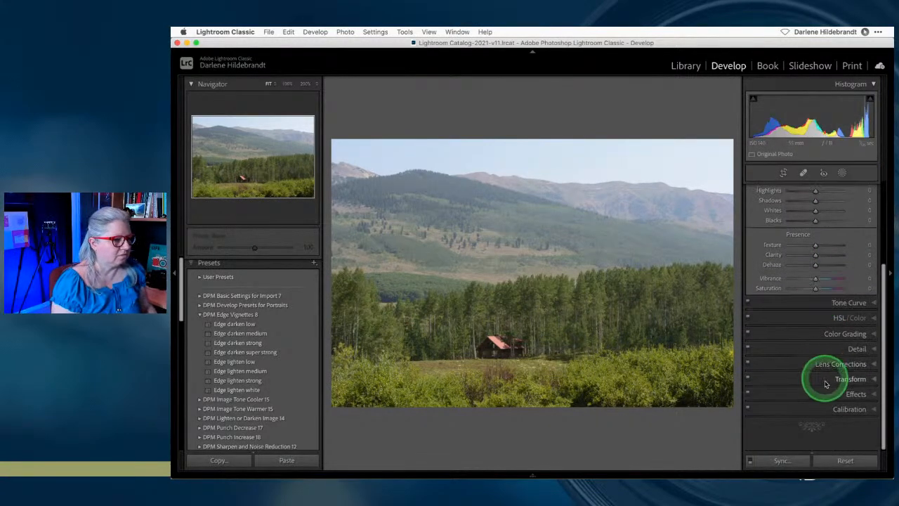
pyautogui.click(830, 358)
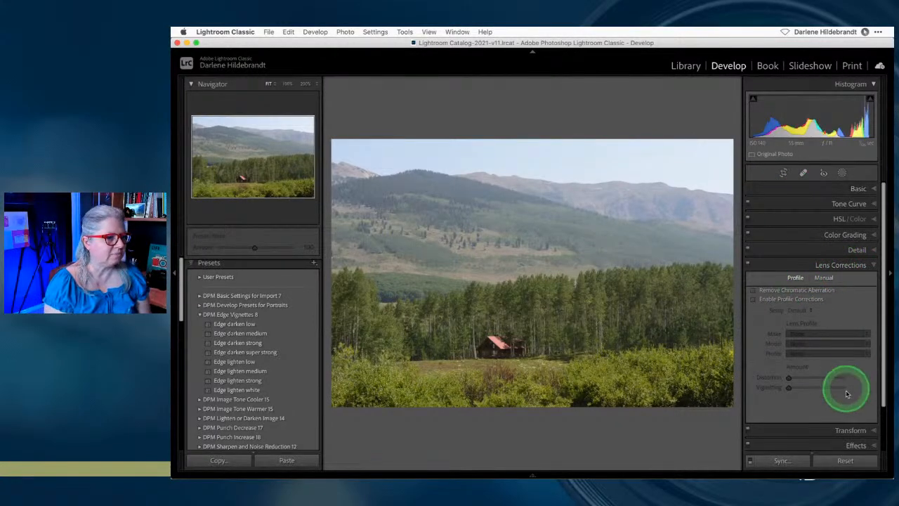
pyautogui.scroll(1, 847, 281)
pyautogui.scroll(-1, 840, 212)
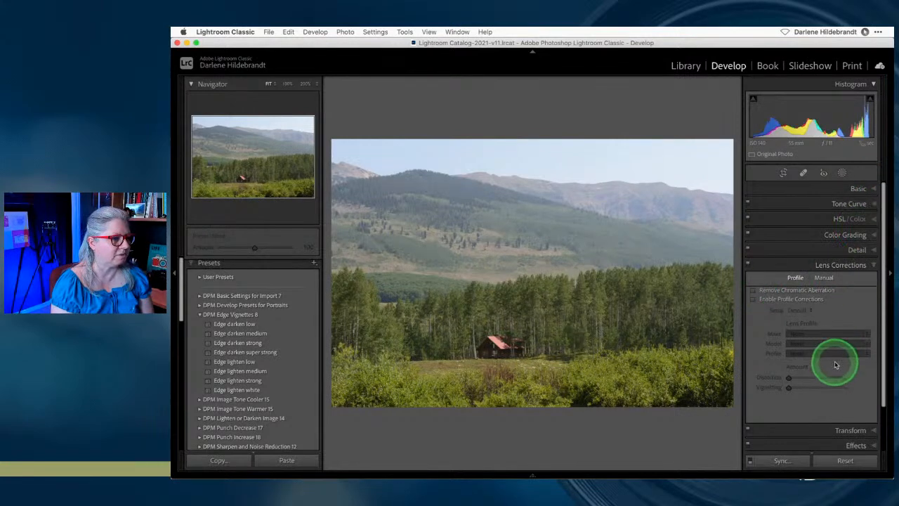
pyautogui.rightClick(797, 265)
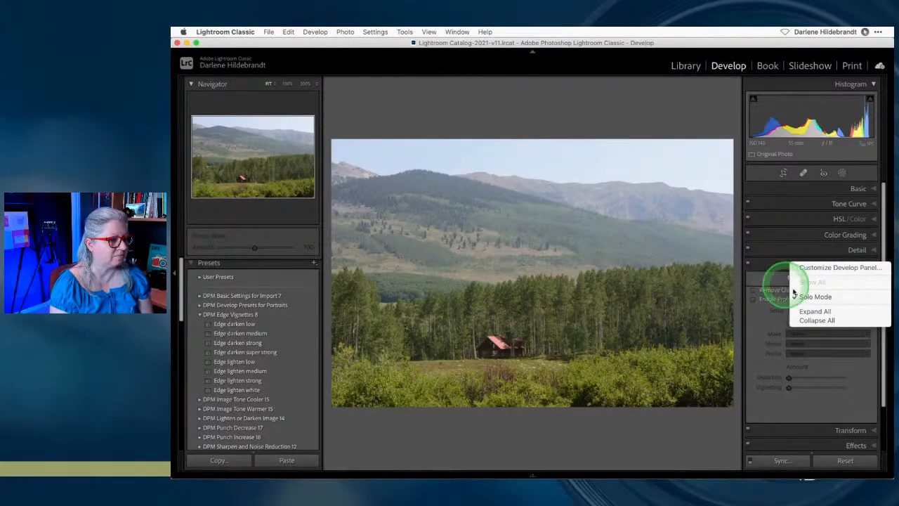
pyautogui.click(815, 297)
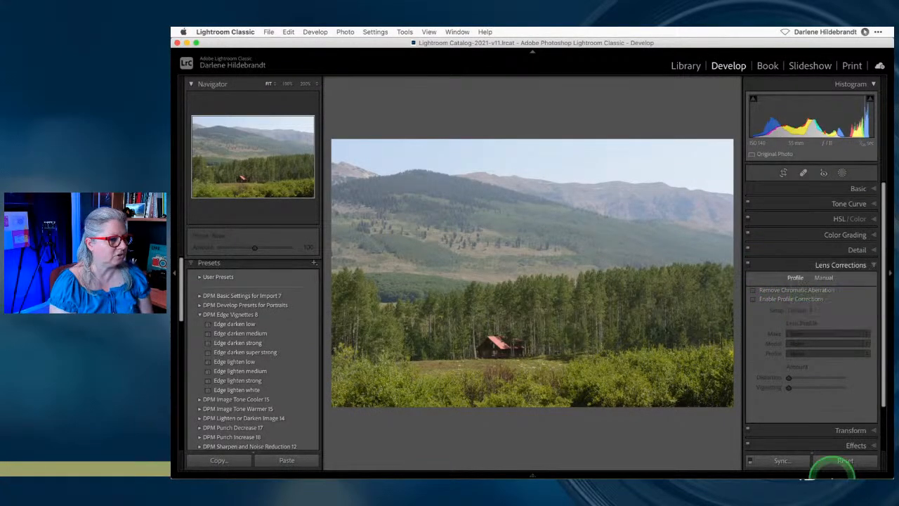
# - Expand the Basic, Tone Curve and HSL/Color sections alongside Lens Corrections and look through the open develop sections
pyautogui.click(858, 190)
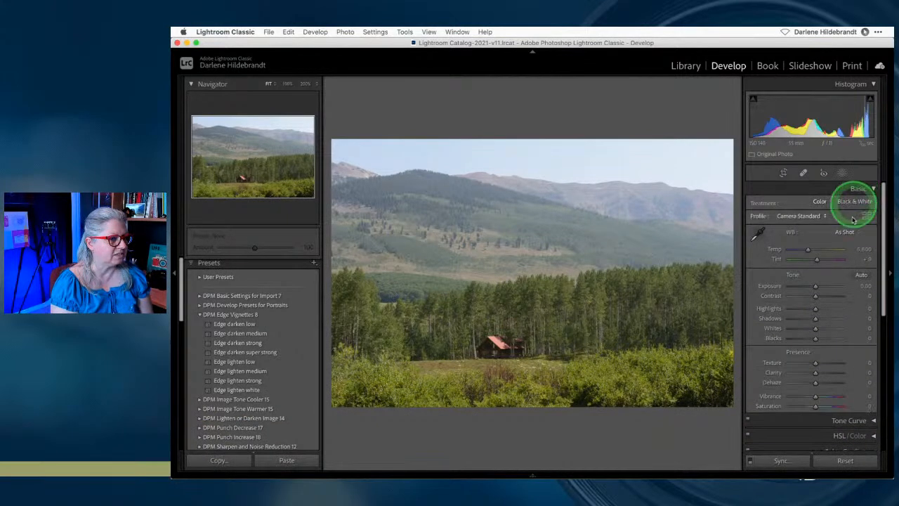
pyautogui.click(846, 369)
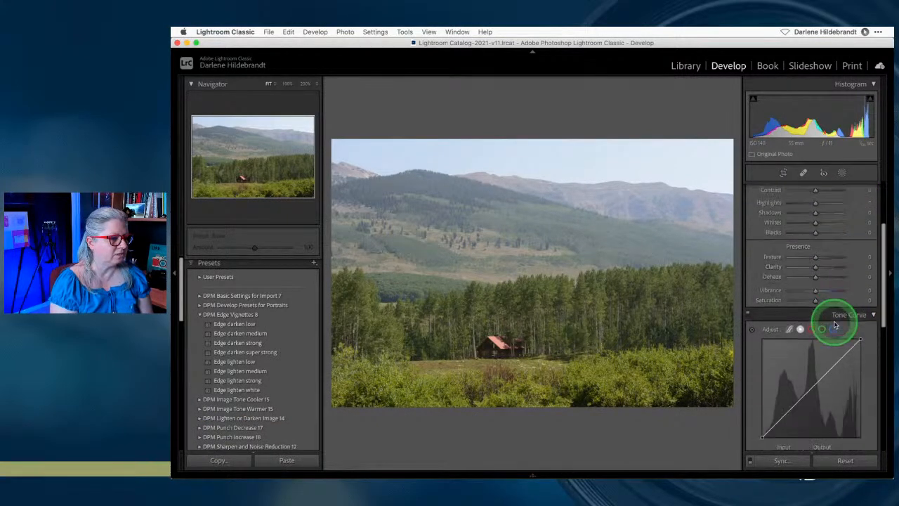
pyautogui.click(839, 353)
pyautogui.scroll(-8, 840, 359)
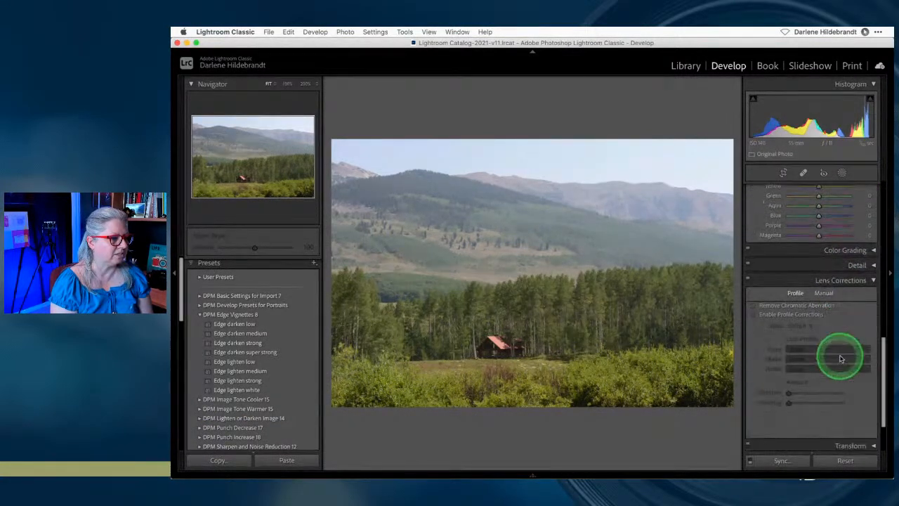
pyautogui.scroll(13, 840, 358)
pyautogui.scroll(-8, 841, 359)
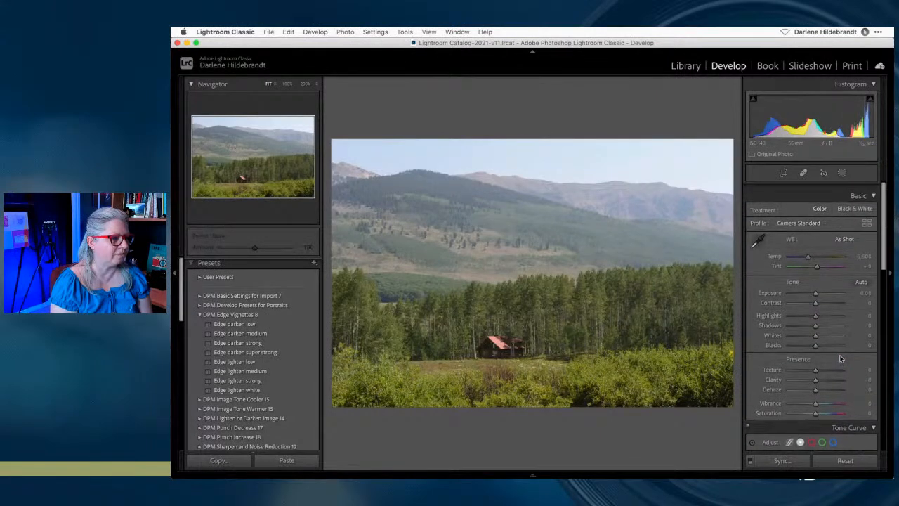
# - Turn on Solo Mode for the develop sections, with only Lens Corrections expanded
pyautogui.rightClick(813, 215)
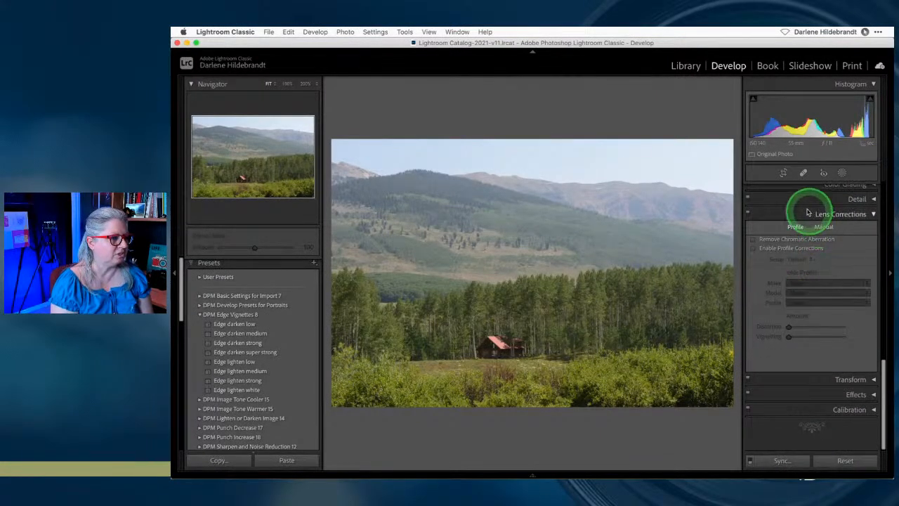
pyautogui.click(803, 248)
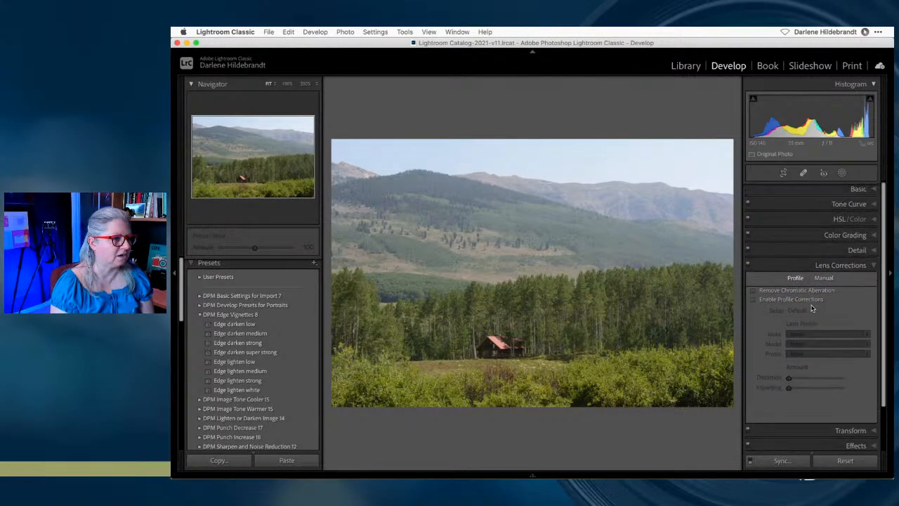
pyautogui.click(813, 247)
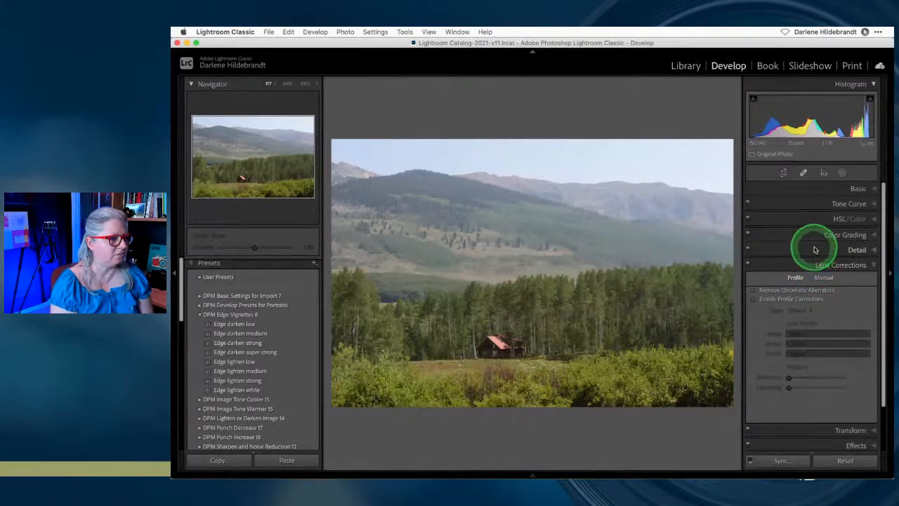
pyautogui.click(801, 365)
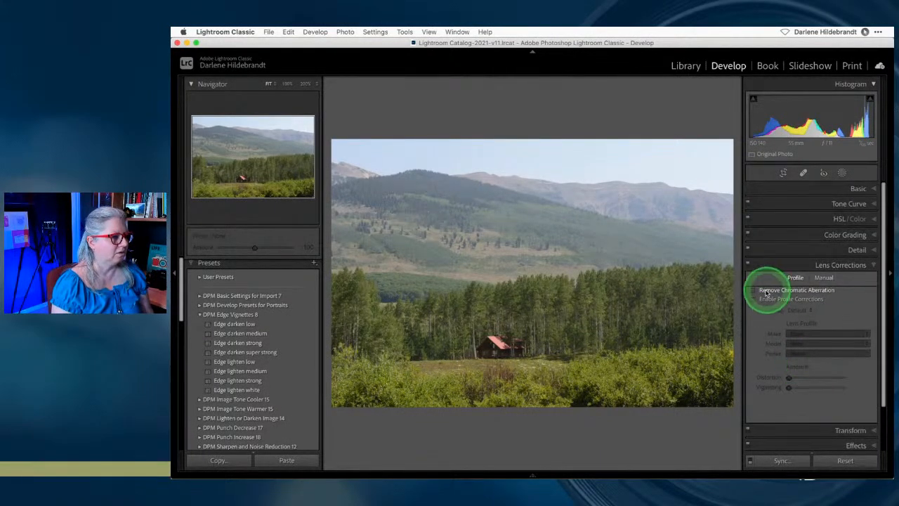
# - Toggle chromatic aberration removal and examine the mountain ridge against the sky at 200% for colour fringing
pyautogui.click(754, 290)
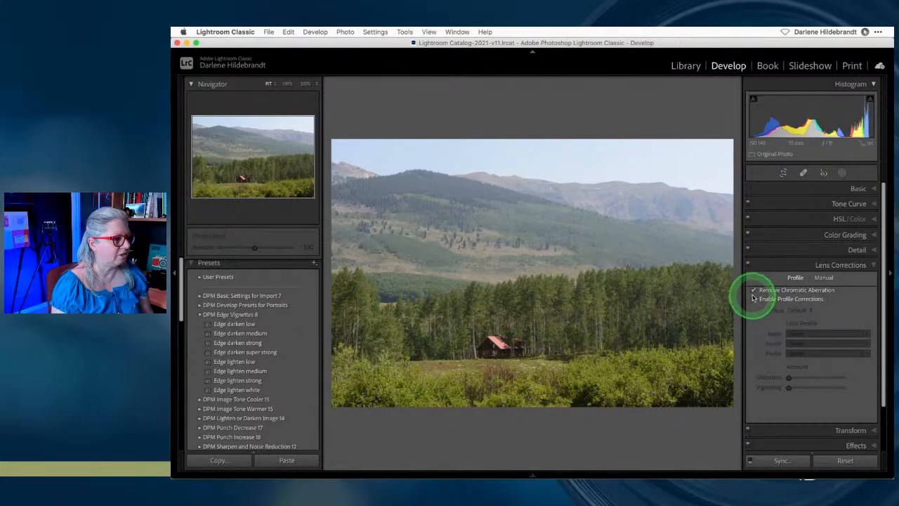
pyautogui.moveTo(344, 150); pyautogui.dragTo(515, 313)
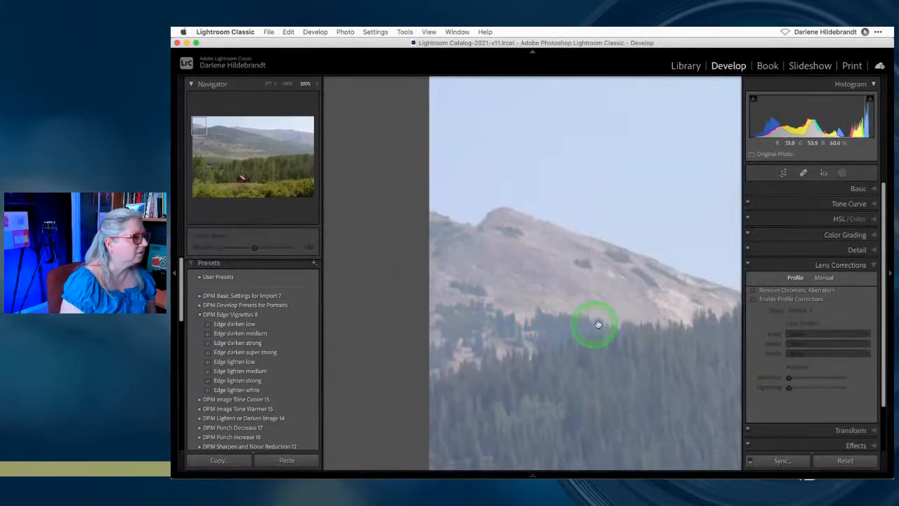
pyautogui.moveTo(628, 321); pyautogui.dragTo(439, 293)
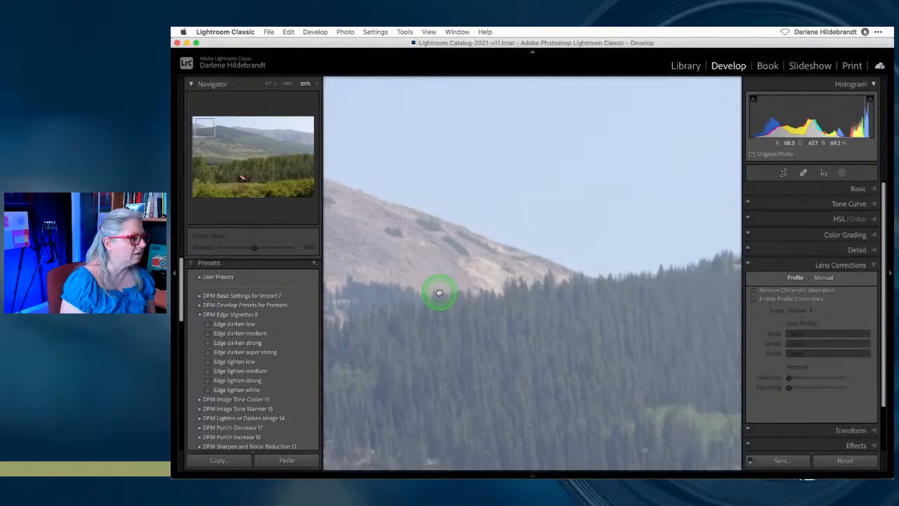
pyautogui.moveTo(611, 279); pyautogui.dragTo(307, 237)
pyautogui.moveTo(492, 185); pyautogui.dragTo(665, 243)
pyautogui.click(566, 248)
# - Enable Remove Chromatic Aberration and Profile Corrections, using the Nikon AF-S DX NIKKOR 18-55mm f/3.5-5.6G VR lens model
pyautogui.click(773, 302)
pyautogui.click(754, 291)
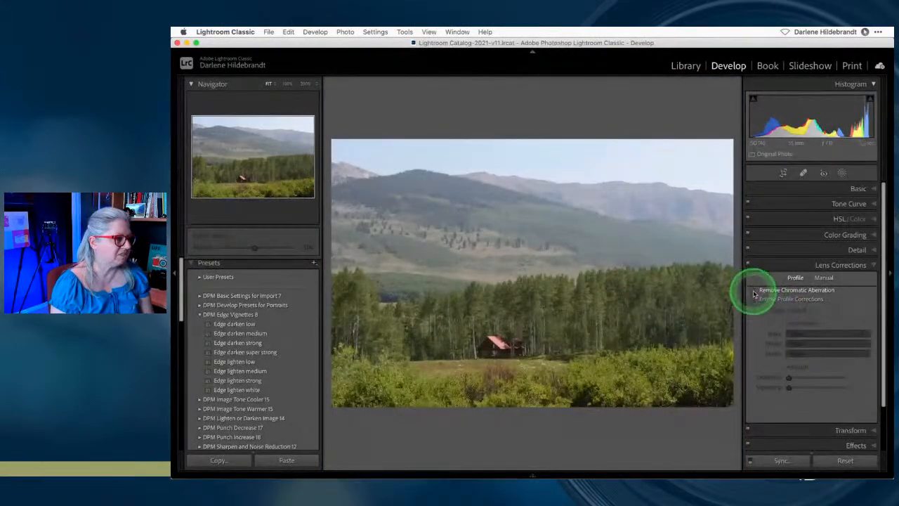
pyautogui.click(753, 298)
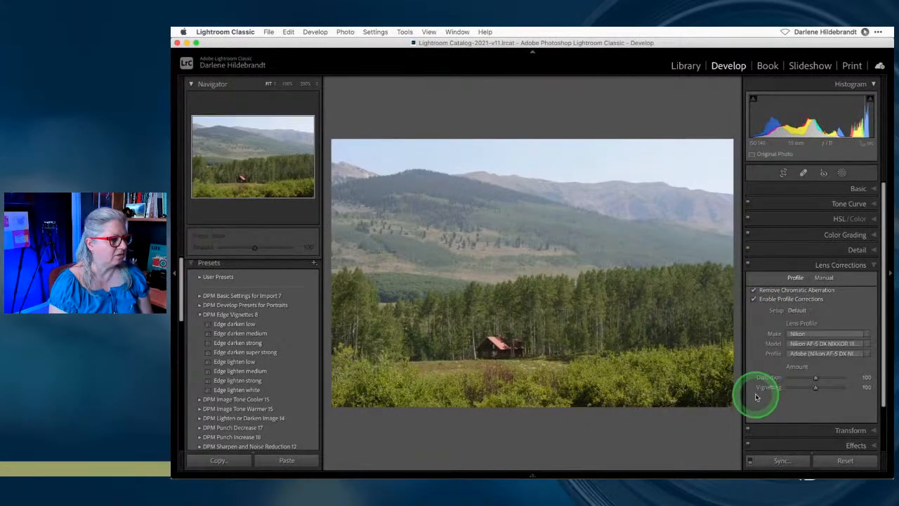
pyautogui.click(815, 343)
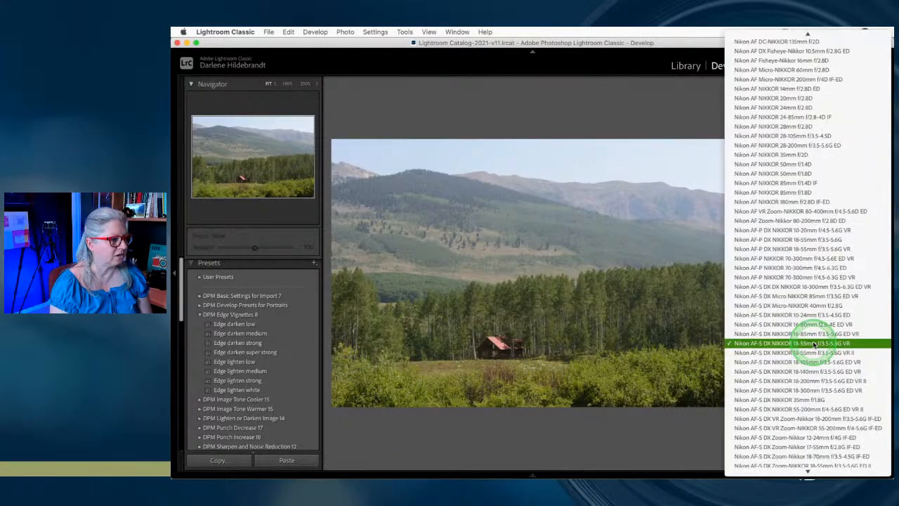
pyautogui.click(852, 343)
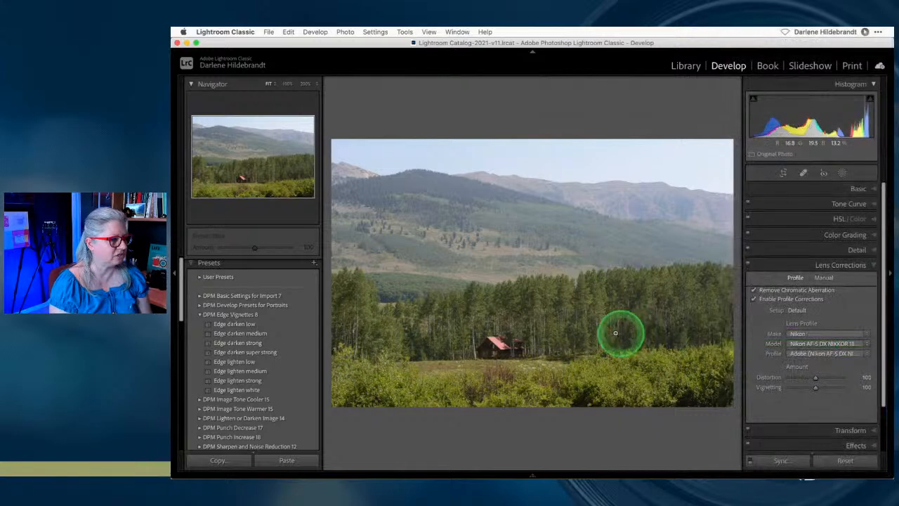
# - Switch the lens corrections off and on repeatedly to compare the cabin photo with and without them
pyautogui.click(748, 265)
pyautogui.click(749, 265)
pyautogui.click(749, 264)
pyautogui.click(748, 265)
pyautogui.click(748, 265)
pyautogui.click(748, 264)
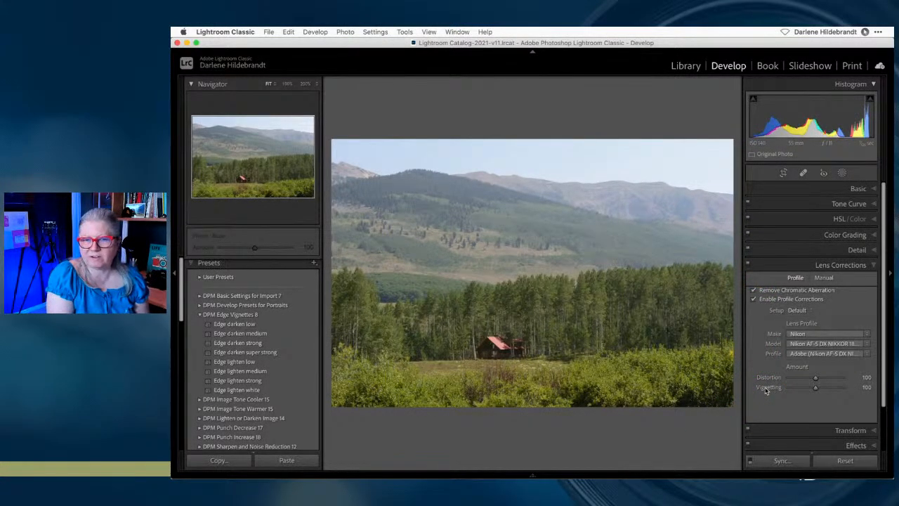
# - Set the lens profile's Distortion amount to 0 and collapse the Lens Corrections section
pyautogui.click(816, 380)
pyautogui.moveTo(816, 380); pyautogui.dragTo(787, 379)
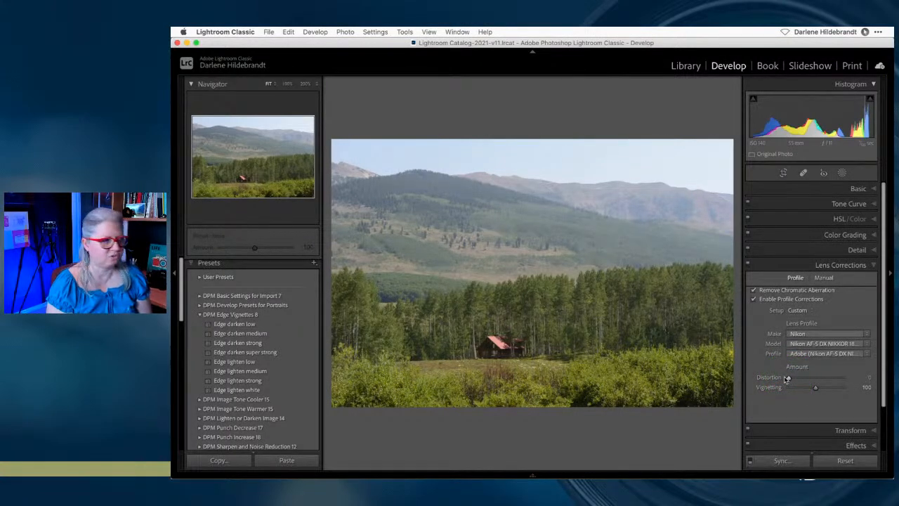
pyautogui.click(818, 265)
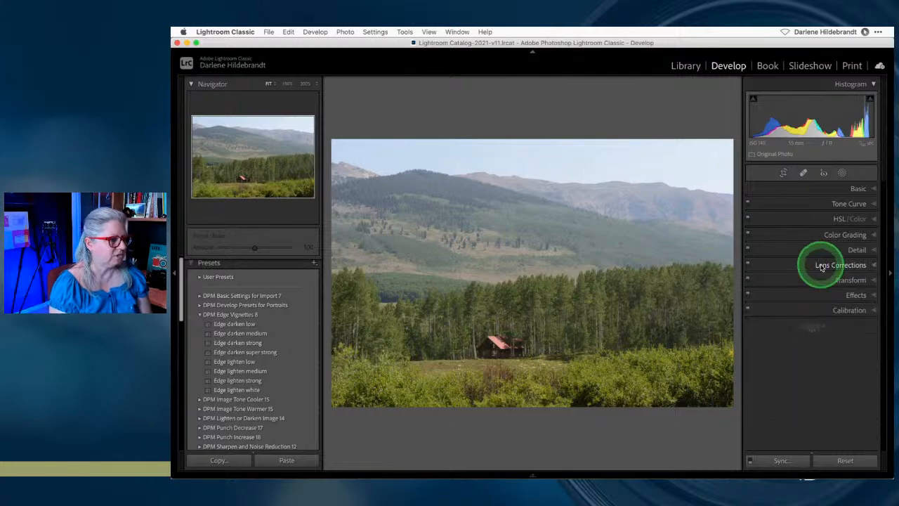
# - Auto-set the cabin photo's Whites to +46 and Blacks to -37 in Basic, and check both for clipping
pyautogui.click(858, 190)
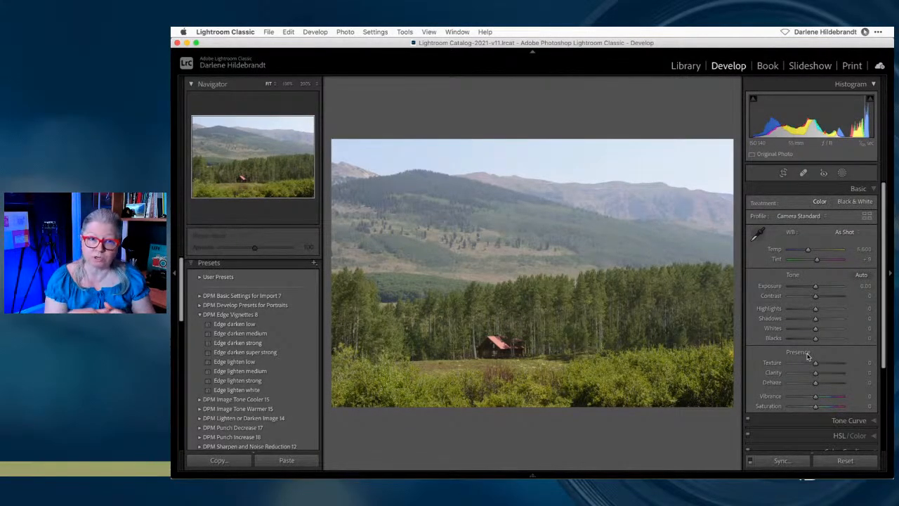
pyautogui.keyDown('shift'); pyautogui.doubleClick(772, 328); pyautogui.keyUp('shift')
pyautogui.keyDown('shift'); pyautogui.doubleClick(772, 337); pyautogui.keyUp('shift')
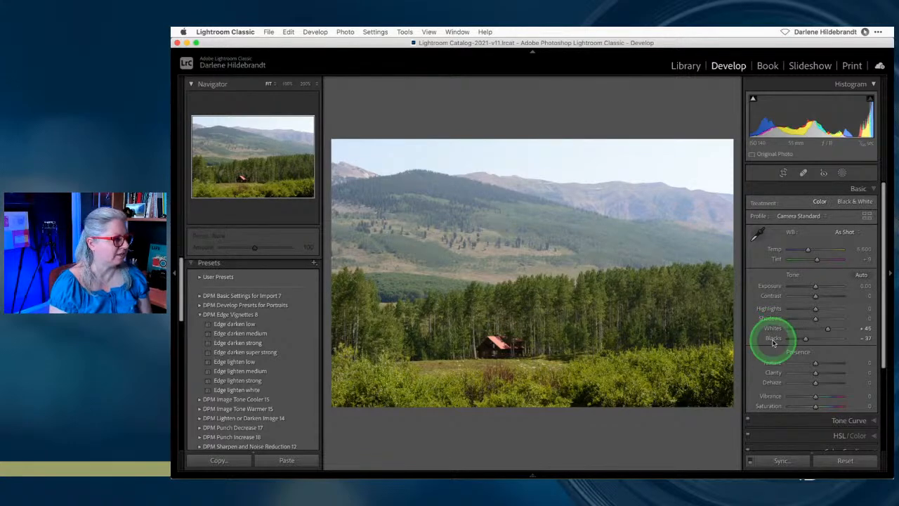
pyautogui.keyDown('alt'); pyautogui.click(828, 328); pyautogui.keyUp('alt')
pyautogui.keyDown('alt'); pyautogui.click(805, 337); pyautogui.keyUp('alt')
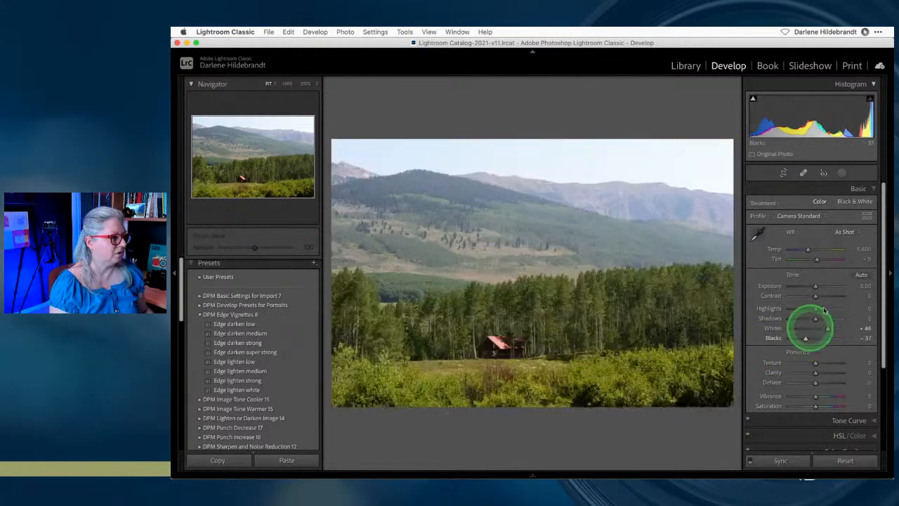
# - Review the Camera Matching profiles for the cabin photo, then close the Profile Browser with Camera Standard kept
pyautogui.click(867, 216)
pyautogui.click(787, 301)
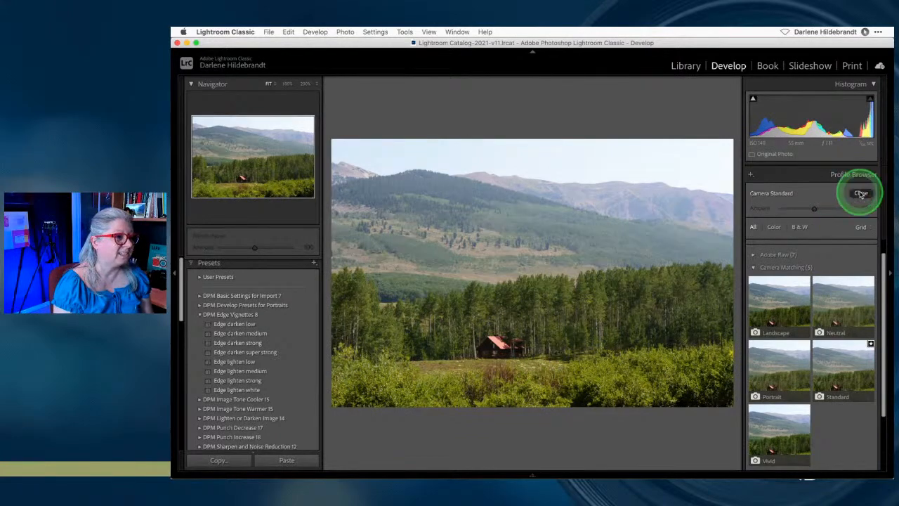
pyautogui.click(860, 192)
# - Check the Whites and Blacks clipping previews and lower the Blacks to -51
pyautogui.keyDown('alt'); pyautogui.click(827, 327); pyautogui.keyUp('alt')
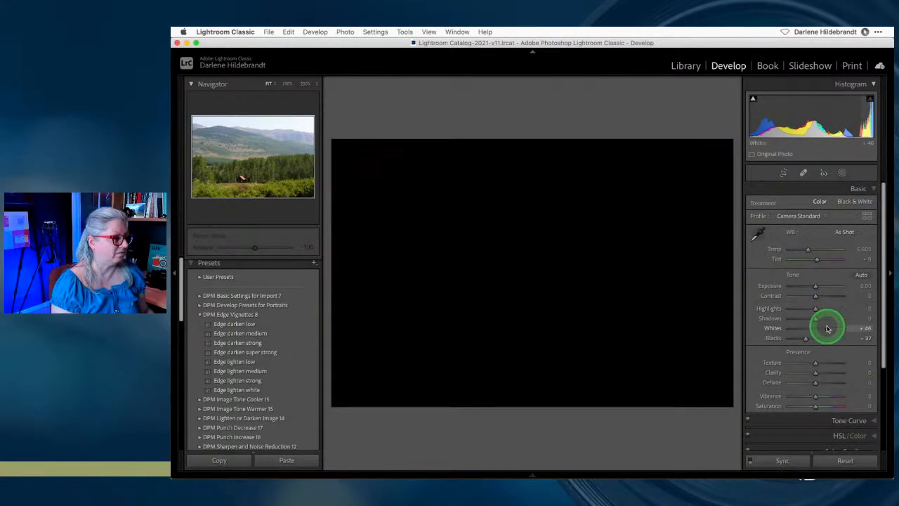
pyautogui.keyDown('alt'); pyautogui.click(805, 341); pyautogui.keyUp('alt')
pyautogui.moveTo(804, 341); pyautogui.dragTo(802, 341)
# - Try Highlights at -100, then set Highlights to -29 and Shadows to +22
pyautogui.moveTo(816, 308); pyautogui.dragTo(758, 306)
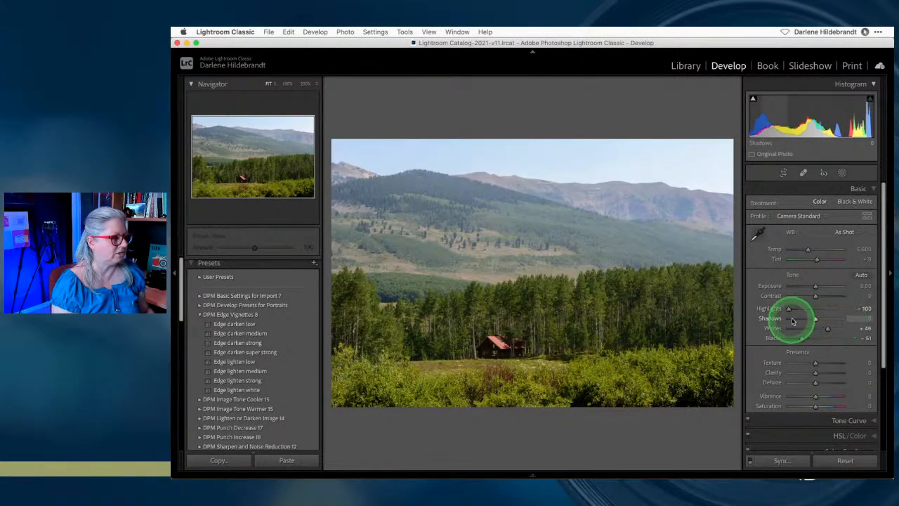
pyautogui.moveTo(789, 308); pyautogui.dragTo(810, 309)
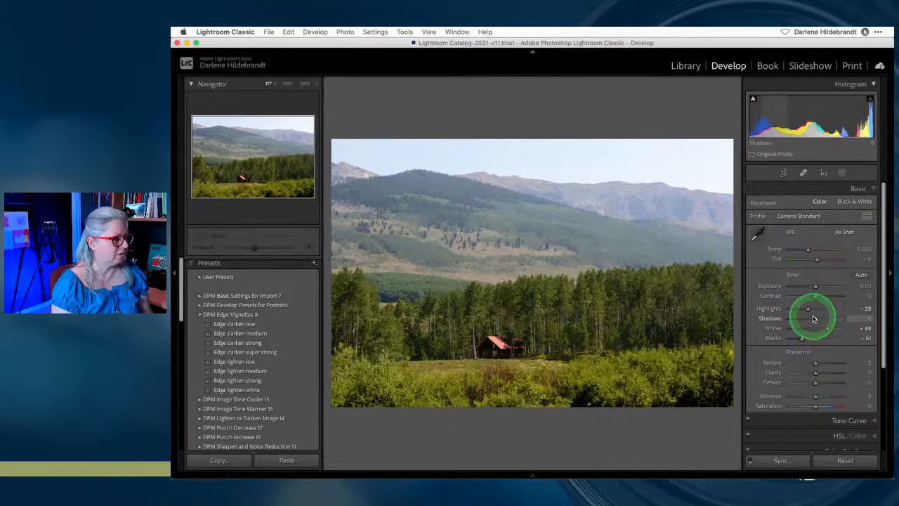
pyautogui.moveTo(816, 321); pyautogui.dragTo(822, 320)
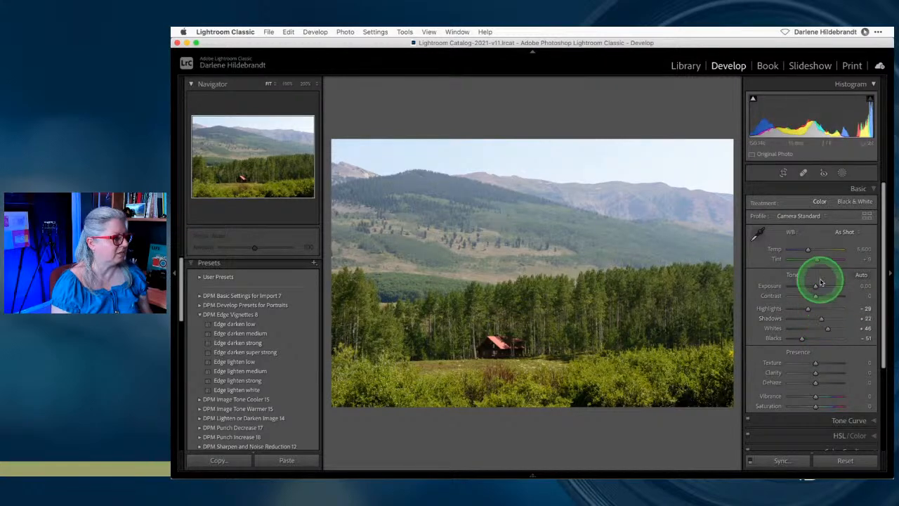
# - Cut the haze over the mountains by setting Dehaze to +39, and set Clarity to +18
pyautogui.scroll(-4, 820, 282)
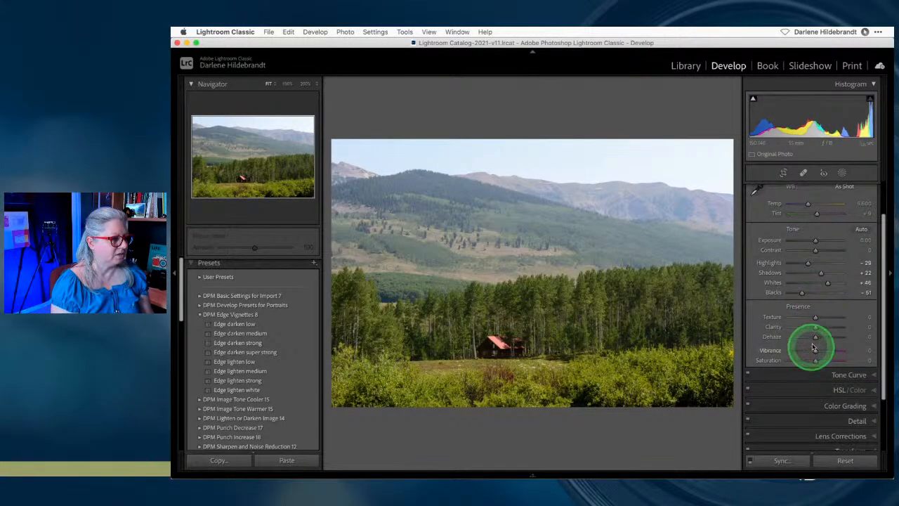
pyautogui.moveTo(815, 337)
pyautogui.mouseDown()
pyautogui.moveTo(838, 336)
pyautogui.moveTo(785, 336)
pyautogui.moveTo(826, 336)
pyautogui.mouseUp()
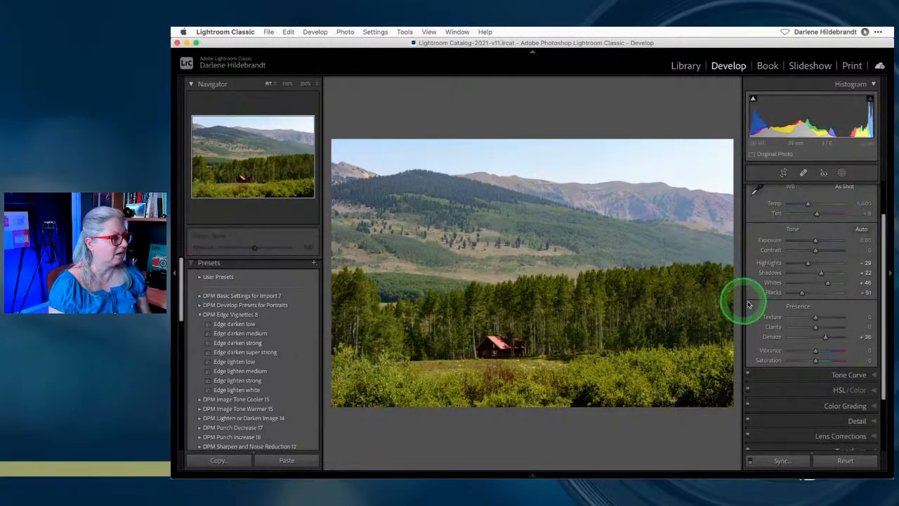
pyautogui.moveTo(823, 339); pyautogui.dragTo(822, 338)
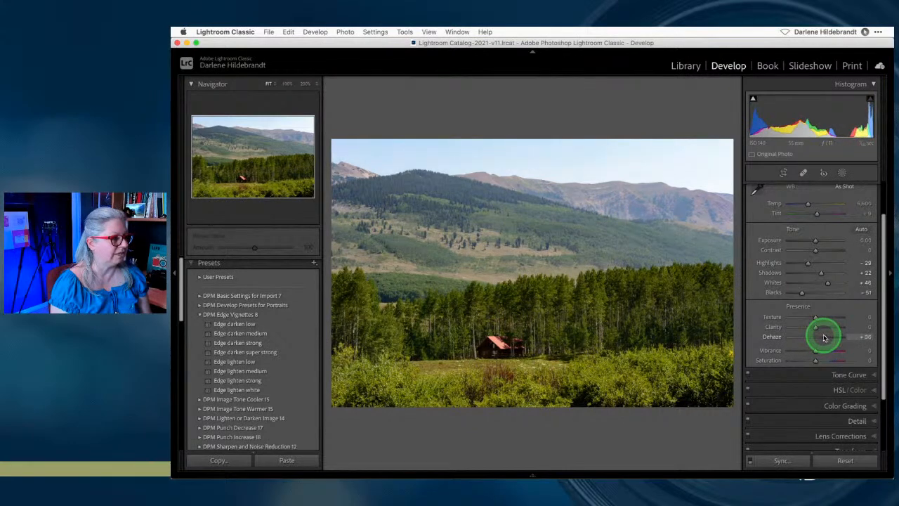
pyautogui.moveTo(820, 338)
pyautogui.mouseDown()
pyautogui.moveTo(810, 327)
pyautogui.moveTo(818, 328)
pyautogui.mouseUp()
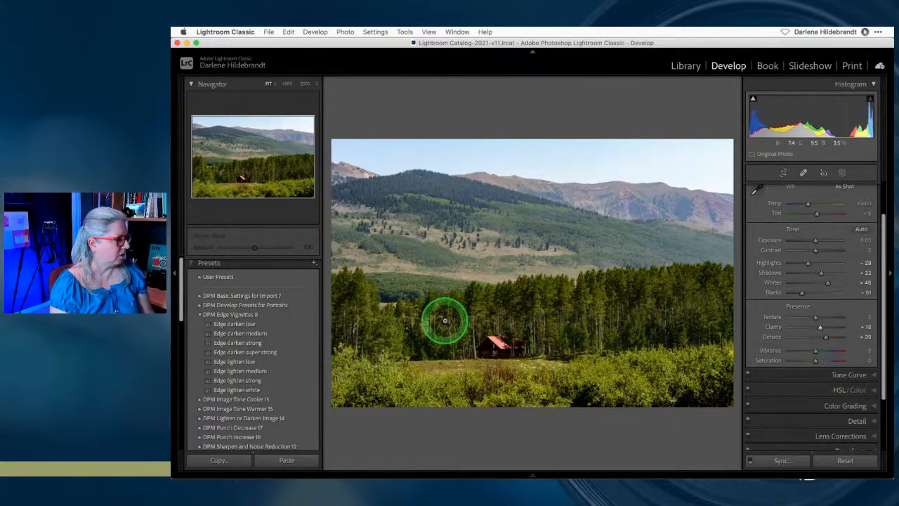
# - Apply the Edge darken low vignette preset to the cabin photo
pyautogui.click(246, 325)
# - Darken the sky with the targeted HSL luminance adjustment, lowering both Aqua and Blue luminance to -100
pyautogui.scroll(-2, 778, 302)
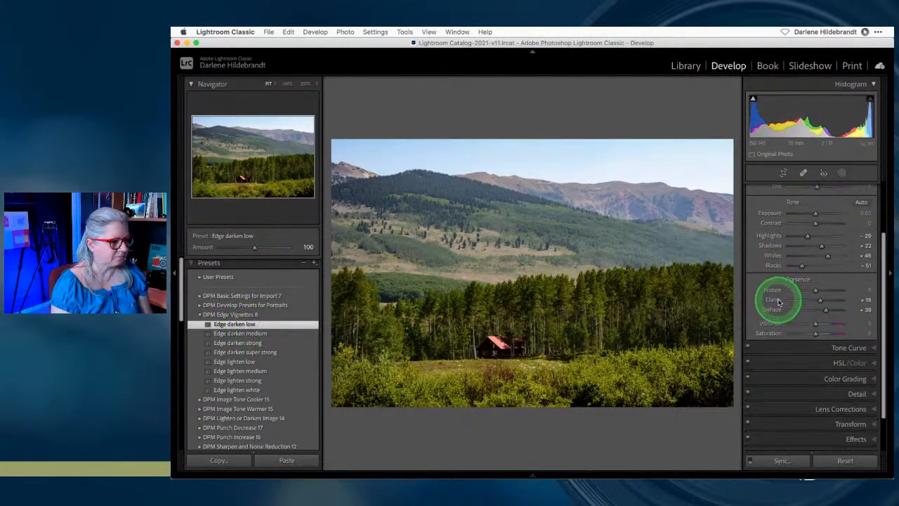
pyautogui.scroll(-3, 778, 301)
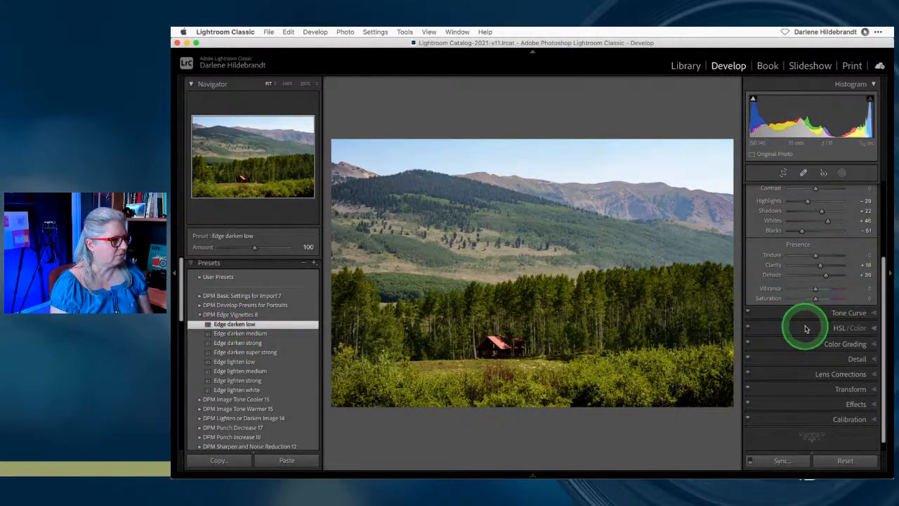
pyautogui.click(806, 328)
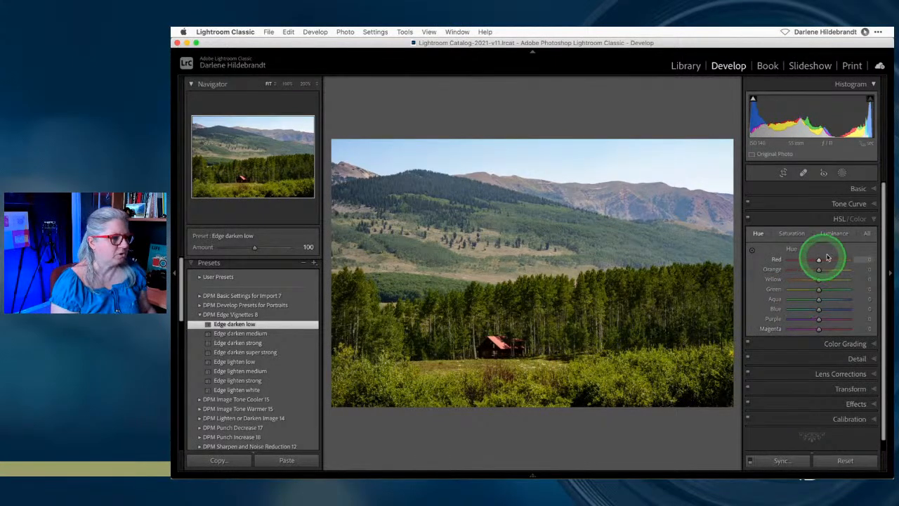
pyautogui.click(832, 234)
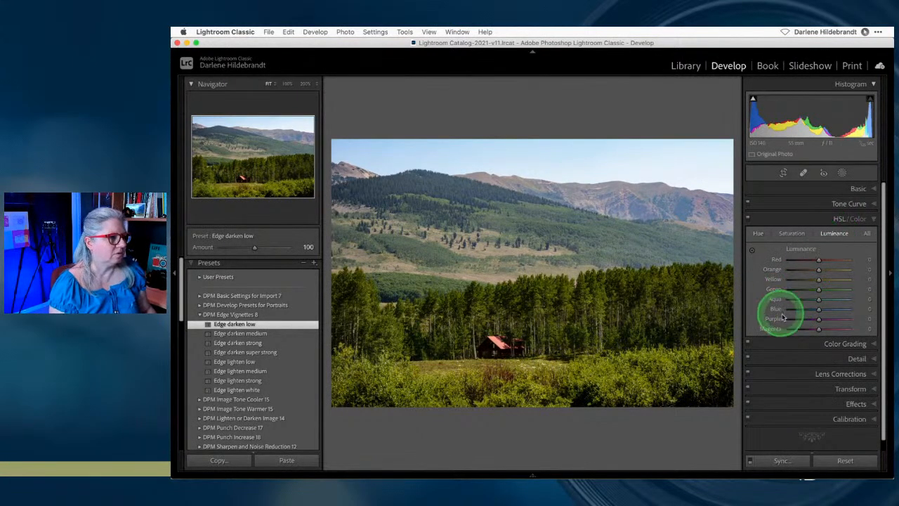
pyautogui.click(752, 251)
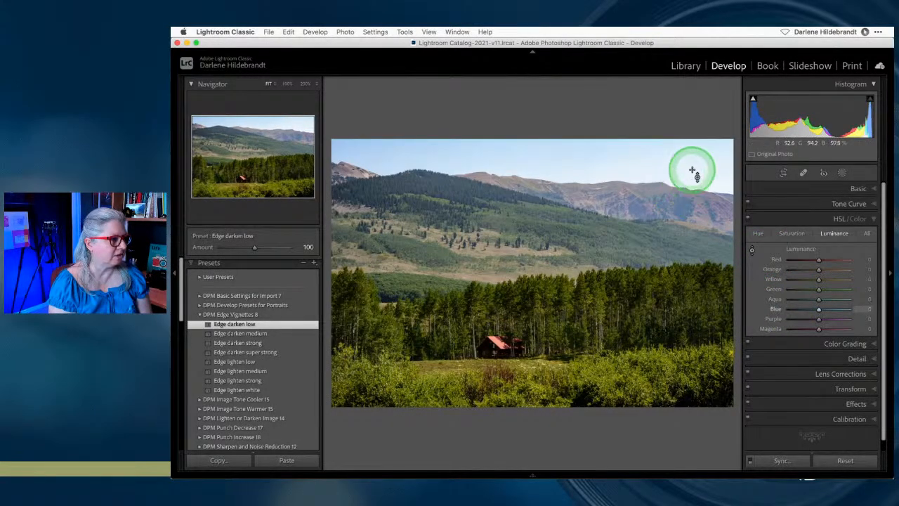
pyautogui.moveTo(690, 165)
pyautogui.mouseDown()
pyautogui.moveTo(692, 185)
pyautogui.moveTo(678, 162)
pyautogui.mouseUp()
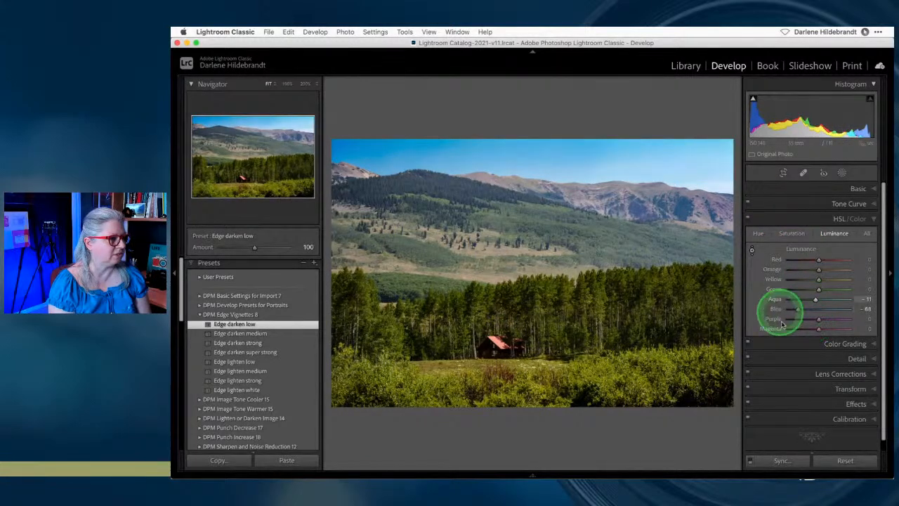
pyautogui.moveTo(816, 301); pyautogui.dragTo(776, 309)
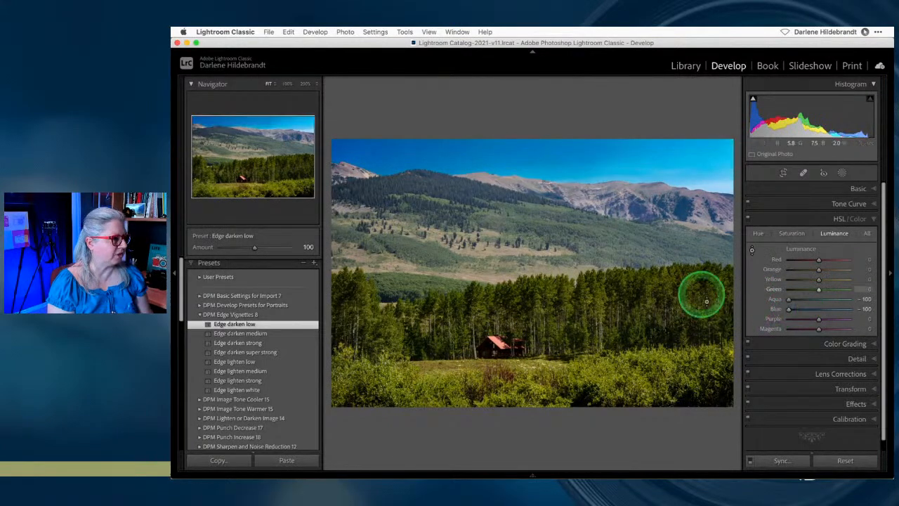
# - Enlarge the photo and inspect the mountain ridge and darkened sky up close for noise and edge artifacts
pyautogui.click(175, 275)
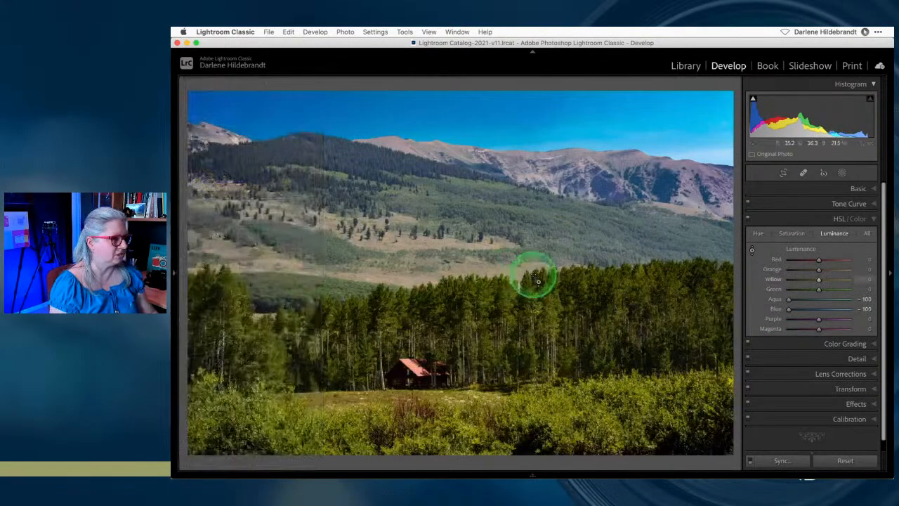
pyautogui.click(594, 135)
pyautogui.click(644, 288)
pyautogui.moveTo(556, 285); pyautogui.dragTo(409, 130)
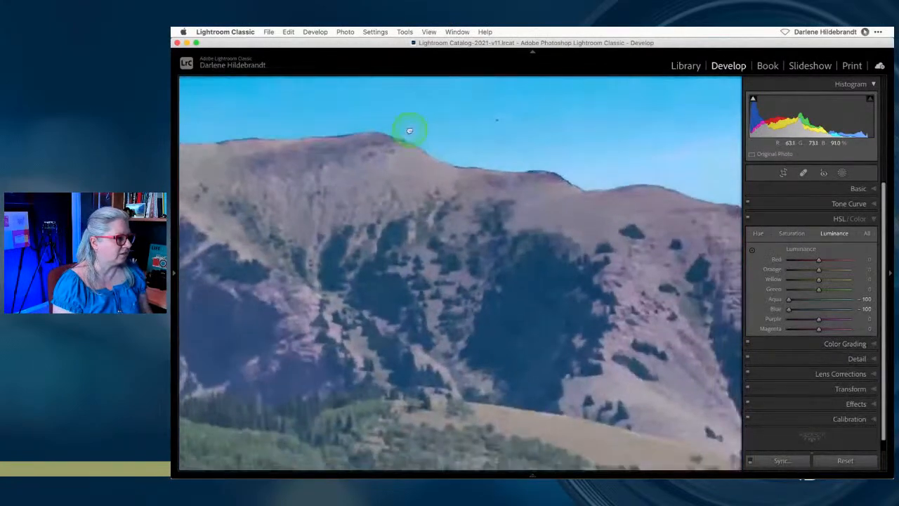
pyautogui.moveTo(568, 198)
pyautogui.mouseDown()
pyautogui.moveTo(552, 174)
pyautogui.moveTo(405, 137)
pyautogui.mouseUp()
pyautogui.moveTo(507, 163)
pyautogui.mouseDown()
pyautogui.moveTo(637, 190)
pyautogui.moveTo(521, 159)
pyautogui.mouseUp()
pyautogui.moveTo(457, 155); pyautogui.dragTo(602, 323)
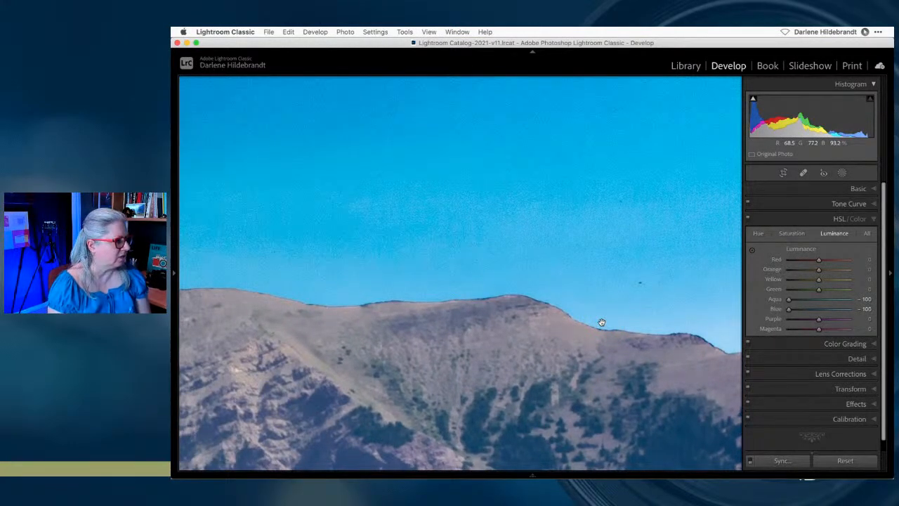
pyautogui.moveTo(355, 215); pyautogui.dragTo(528, 267)
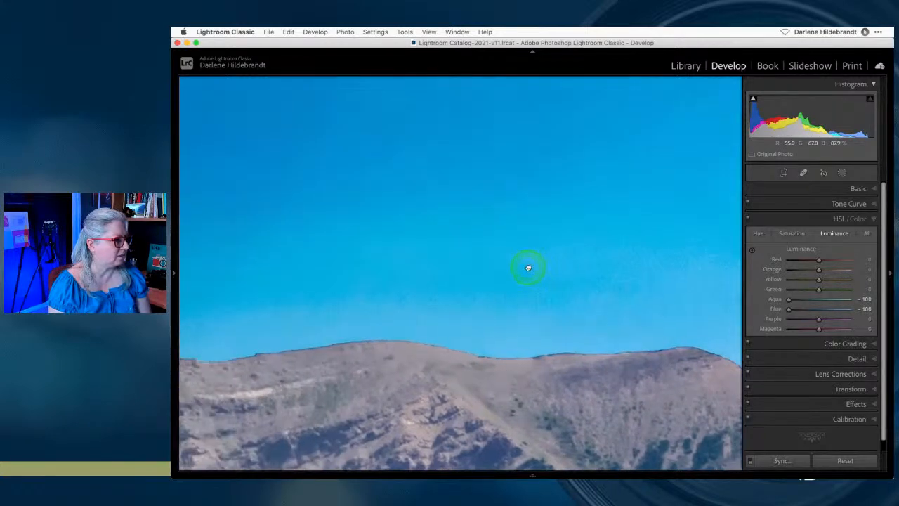
# - Ease back the sky darkening by setting Blue luminance to -40 and Aqua luminance to -65
pyautogui.moveTo(789, 308); pyautogui.dragTo(809, 309)
pyautogui.click(609, 268)
pyautogui.moveTo(803, 299); pyautogui.dragTo(812, 300)
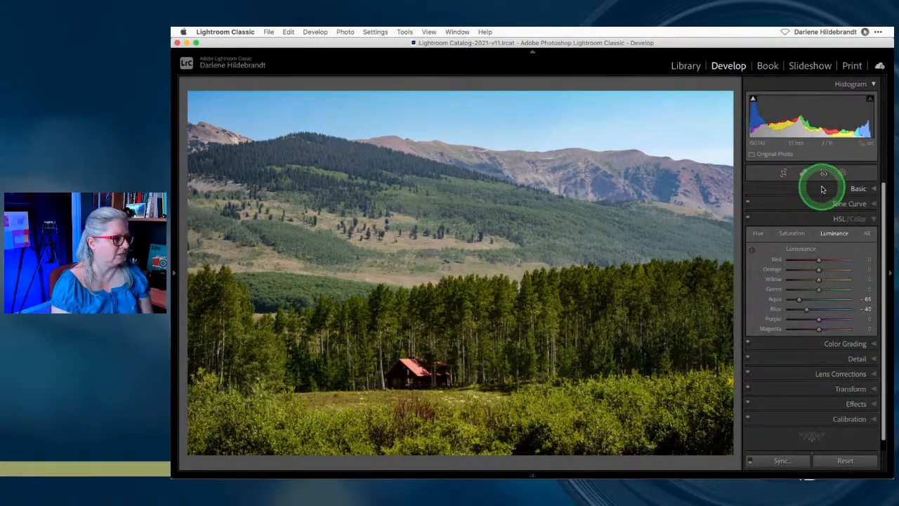
# - Add a diagonal linear gradient mask over the upper-right sky and mountains, and lower its Exposure to -0.60
pyautogui.click(843, 174)
pyautogui.click(781, 246)
pyautogui.moveTo(640, 103); pyautogui.dragTo(500, 375)
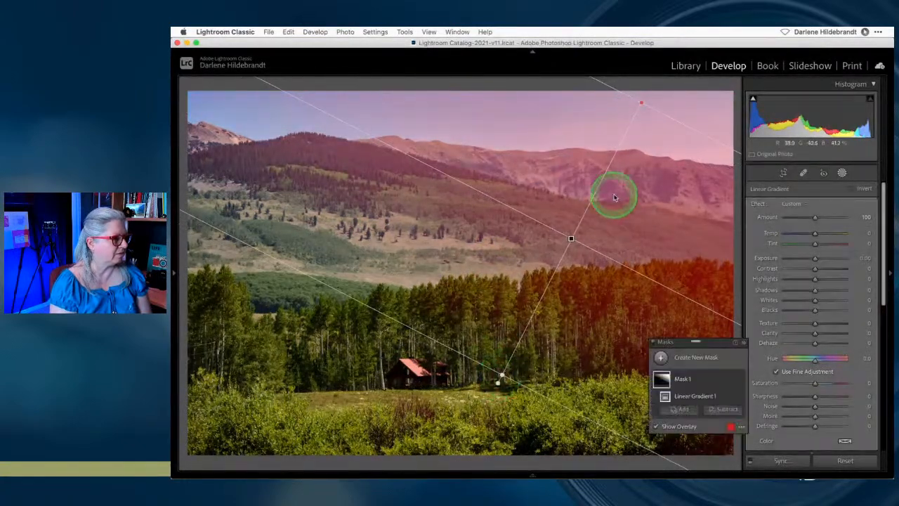
pyautogui.moveTo(571, 239); pyautogui.dragTo(577, 215)
pyautogui.click(774, 248)
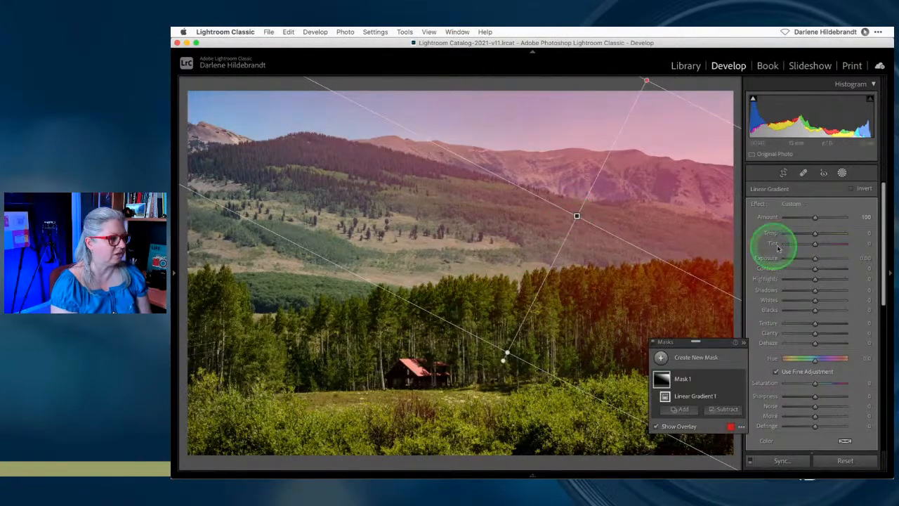
pyautogui.moveTo(815, 259); pyautogui.dragTo(810, 260)
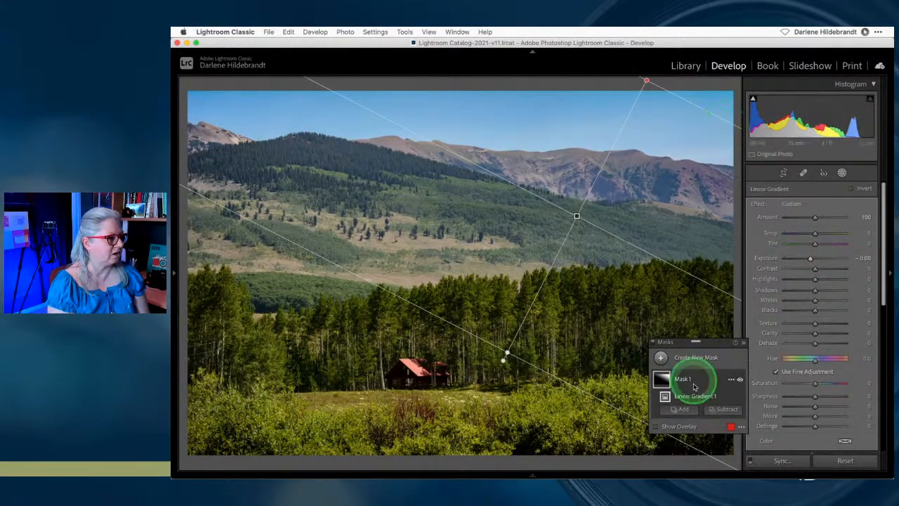
# - Compare the photo with and without the linear gradient mask
pyautogui.click(739, 380)
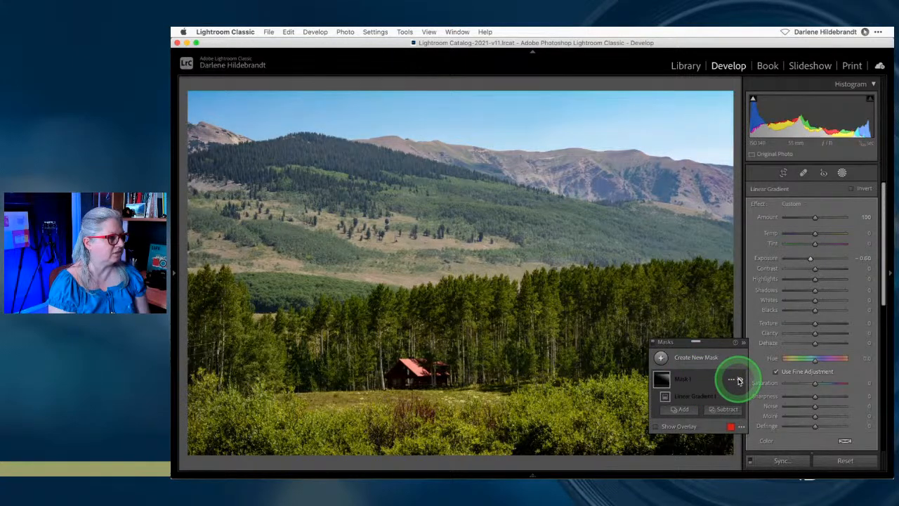
pyautogui.click(739, 380)
pyautogui.click(739, 380)
pyautogui.click(739, 380)
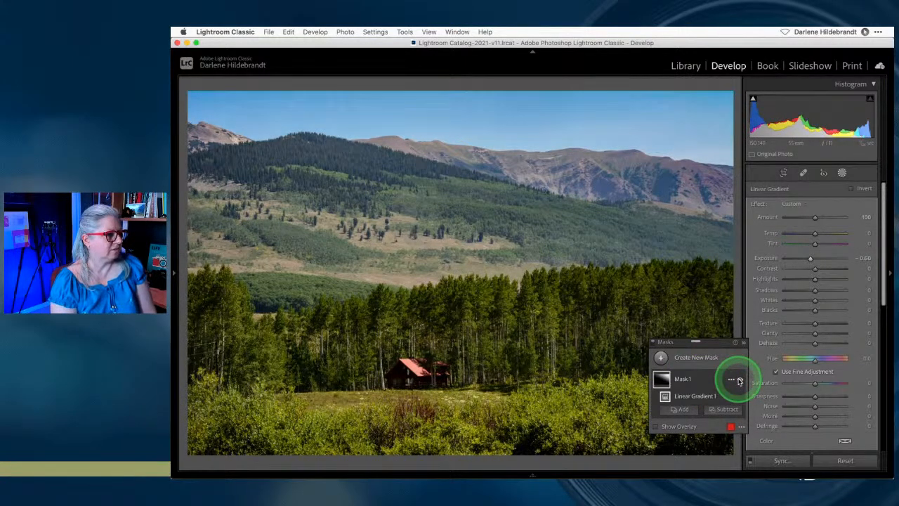
pyautogui.click(738, 380)
pyautogui.click(738, 380)
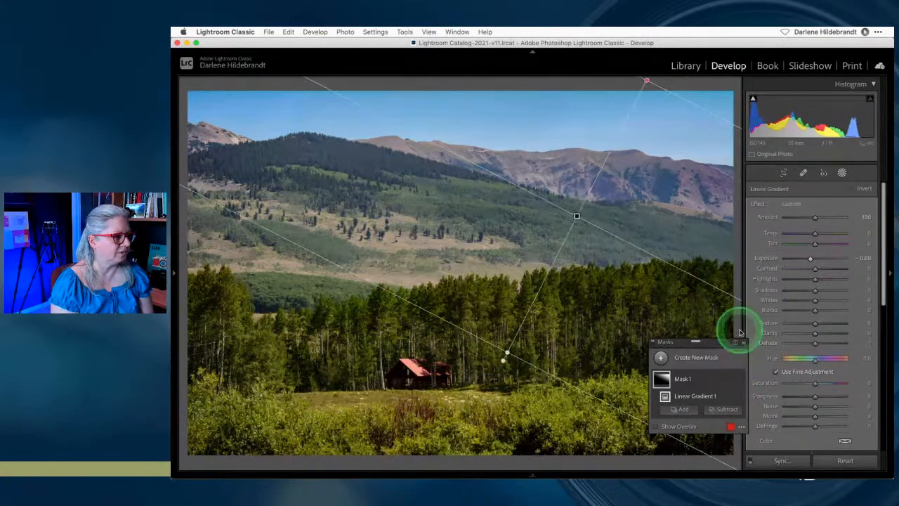
# - Fine-tune the gradient mask to Exposure -0.61 and Highlights -9, and finish masking
pyautogui.click(811, 259)
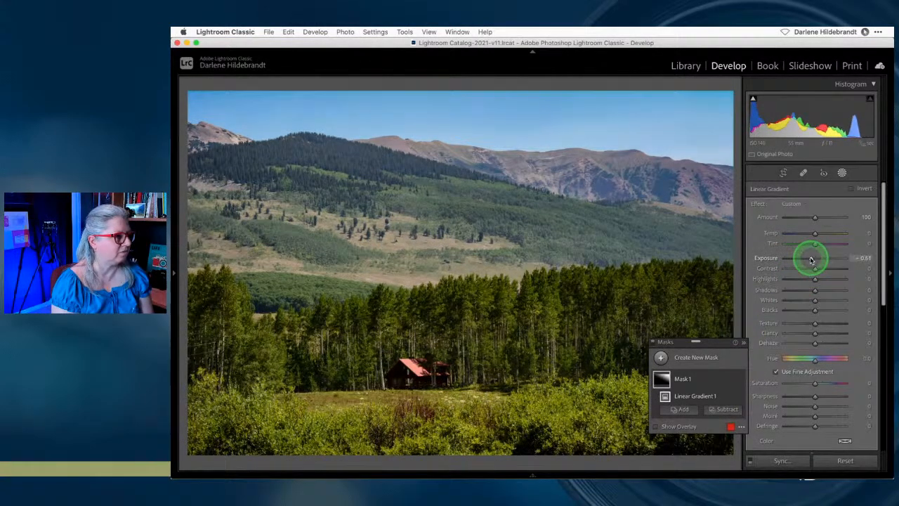
pyautogui.moveTo(816, 280); pyautogui.dragTo(811, 280)
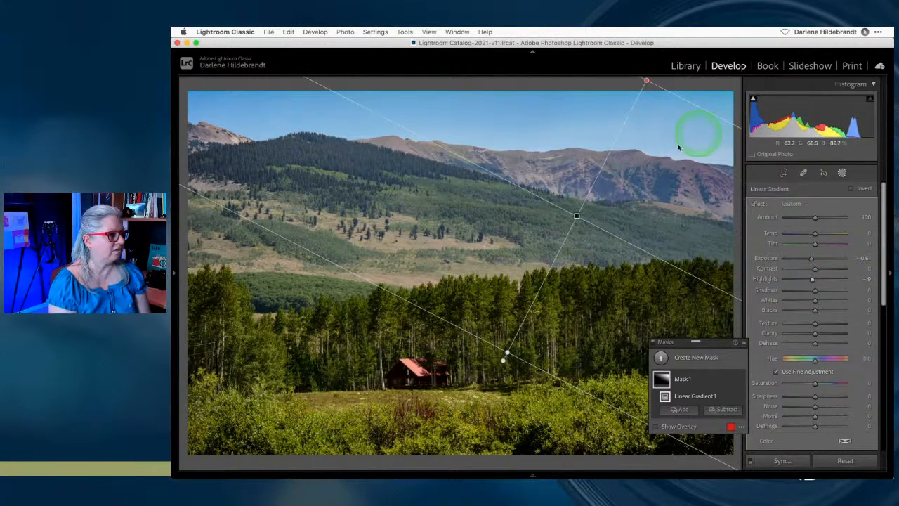
pyautogui.click(842, 173)
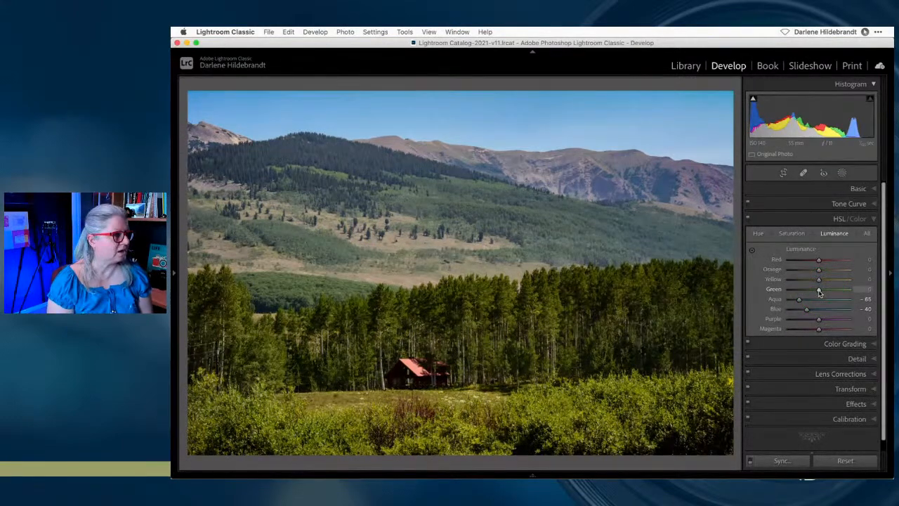
# - Shift the sky's Blue hue to +1 with the targeted adjustment, and compare the photo before and after editing
pyautogui.click(758, 232)
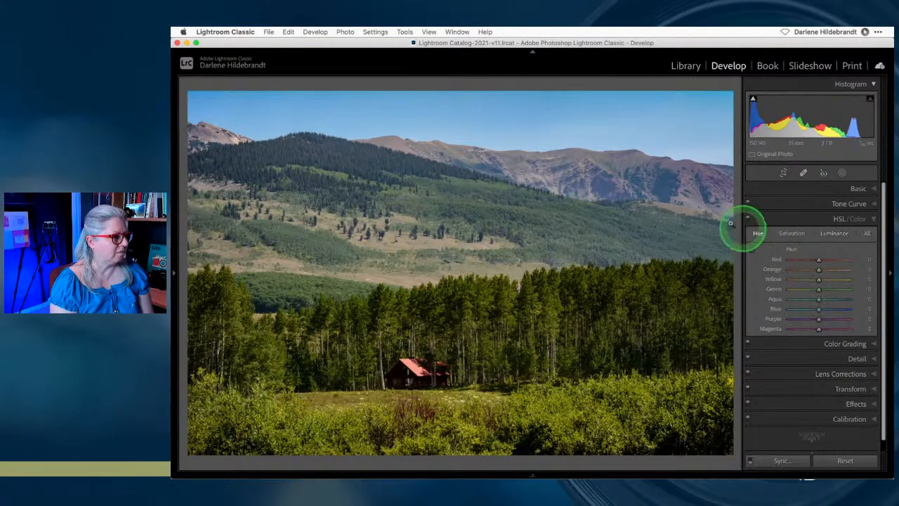
pyautogui.click(751, 250)
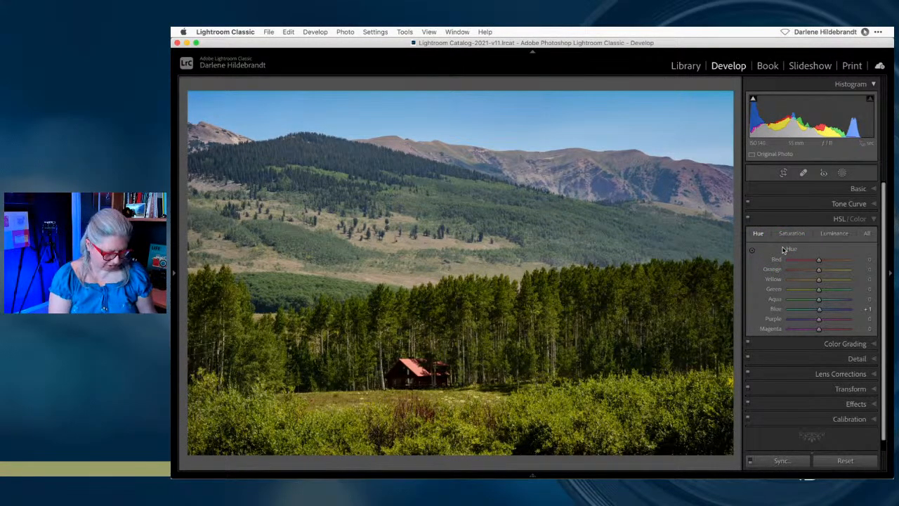
pyautogui.press('\\')
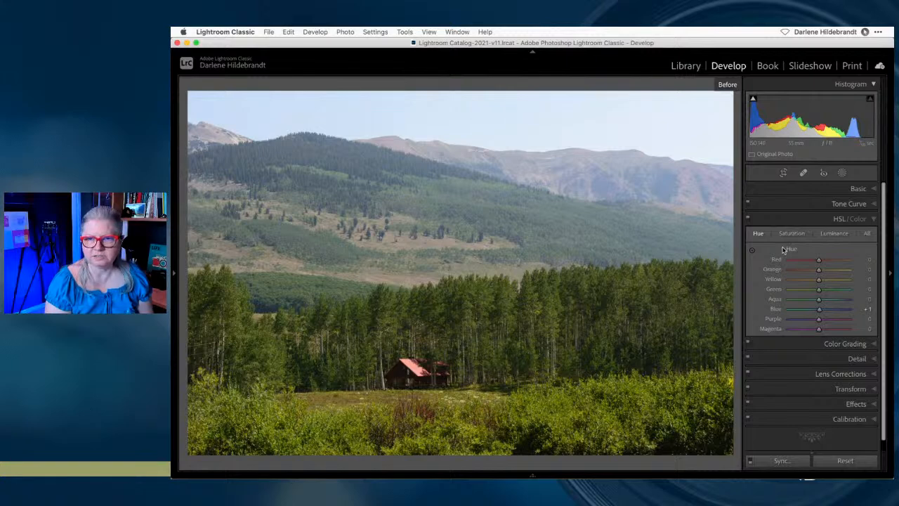
pyautogui.press('\\')
pyautogui.press('\\')
pyautogui.press('\\')
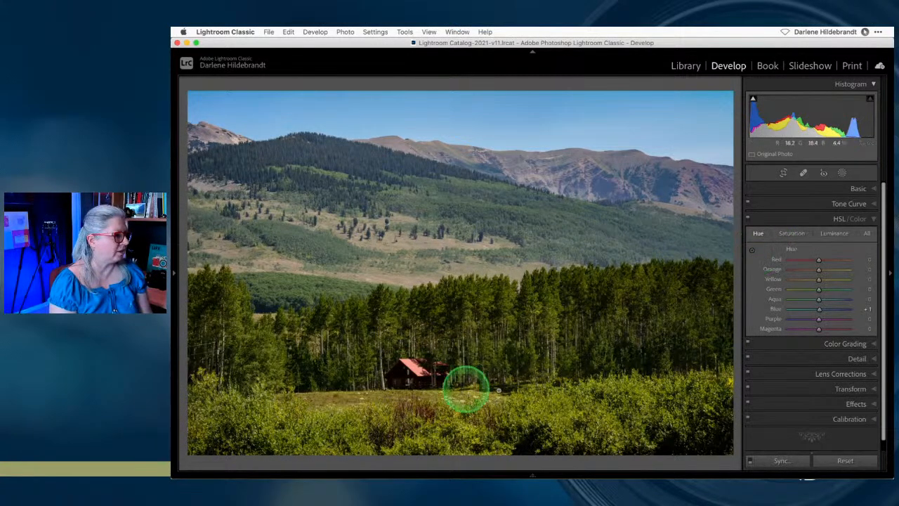
# - Brighten the dark trees by raising the basic Shadows adjustment to +33
pyautogui.click(848, 197)
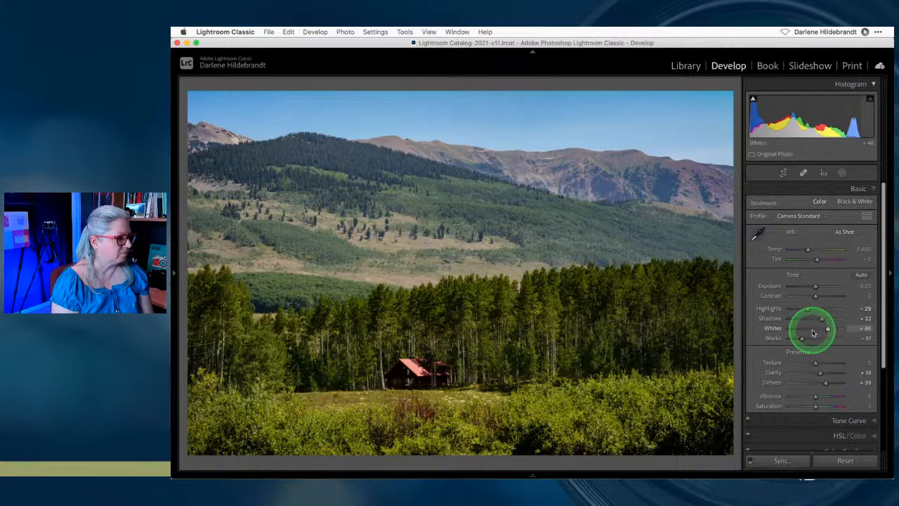
pyautogui.moveTo(823, 321); pyautogui.dragTo(827, 321)
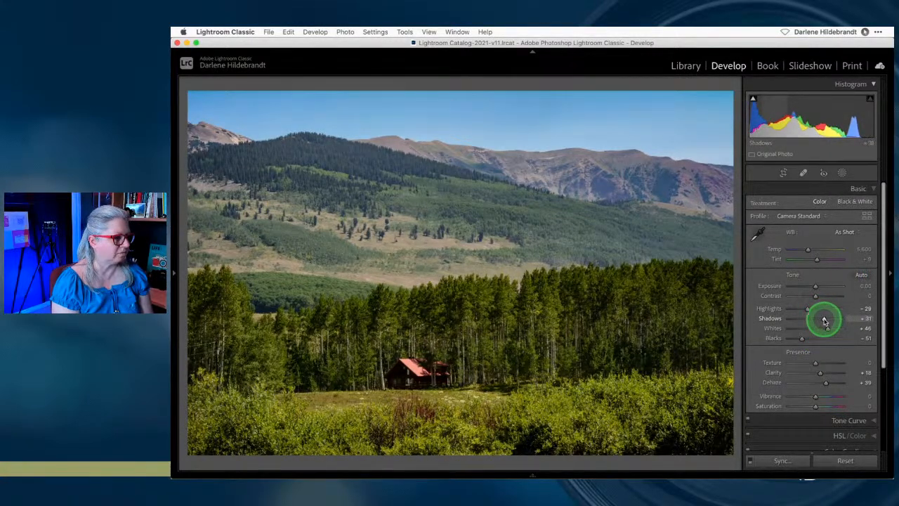
pyautogui.scroll(-4, 800, 353)
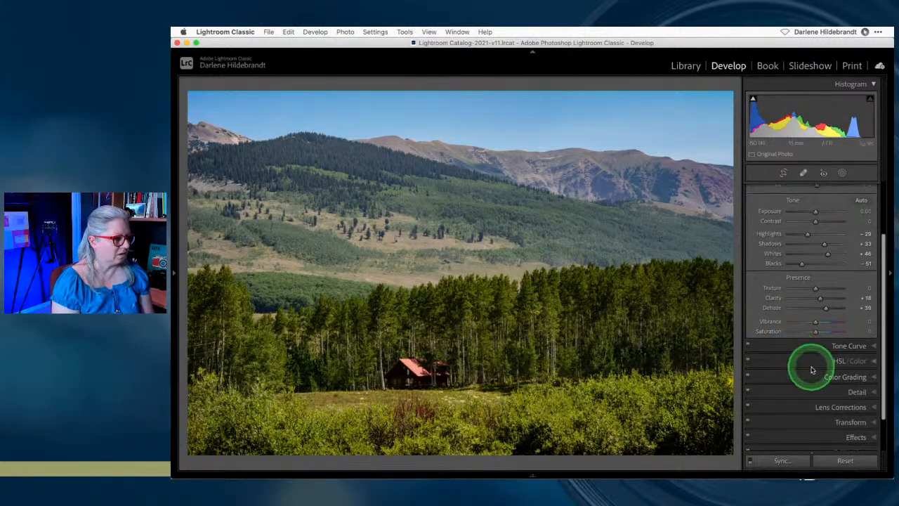
# - Adjust the foliage's HSL saturation, setting Green to +3 and trying different Yellow amounts
pyautogui.click(812, 363)
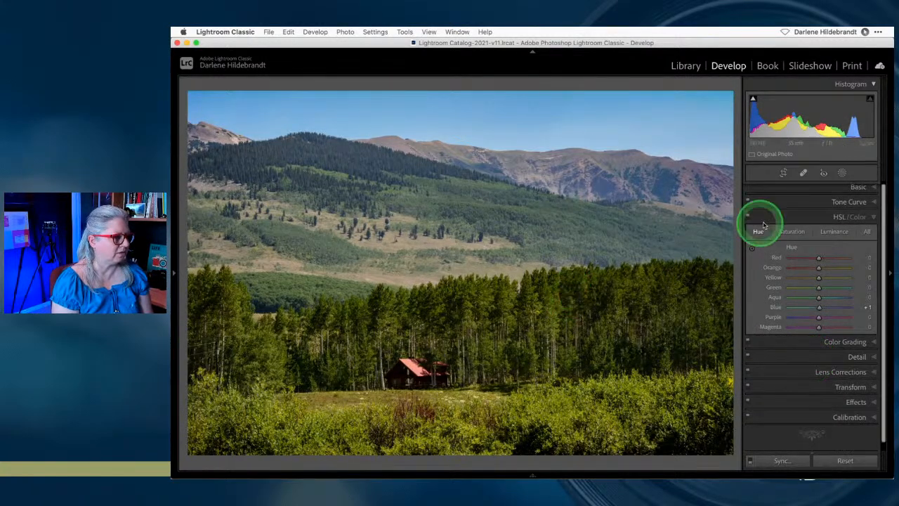
pyautogui.click(791, 234)
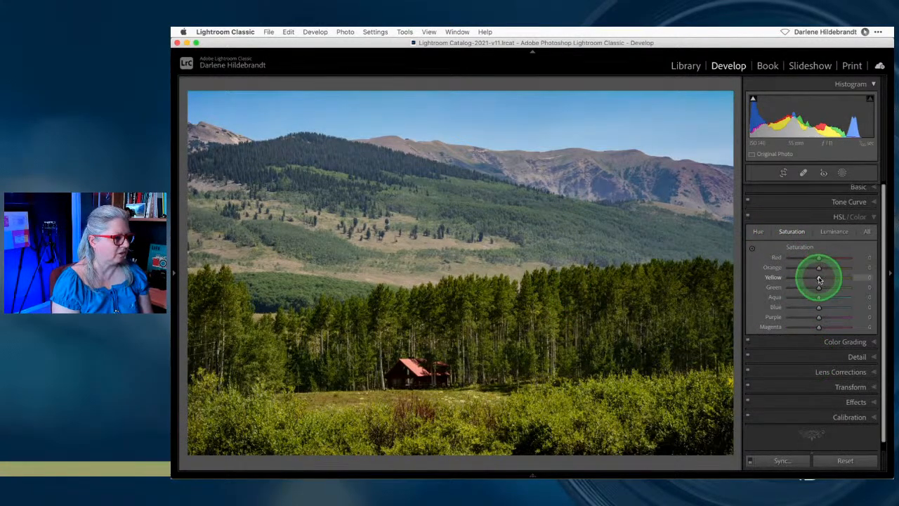
pyautogui.moveTo(829, 279); pyautogui.dragTo(717, 284)
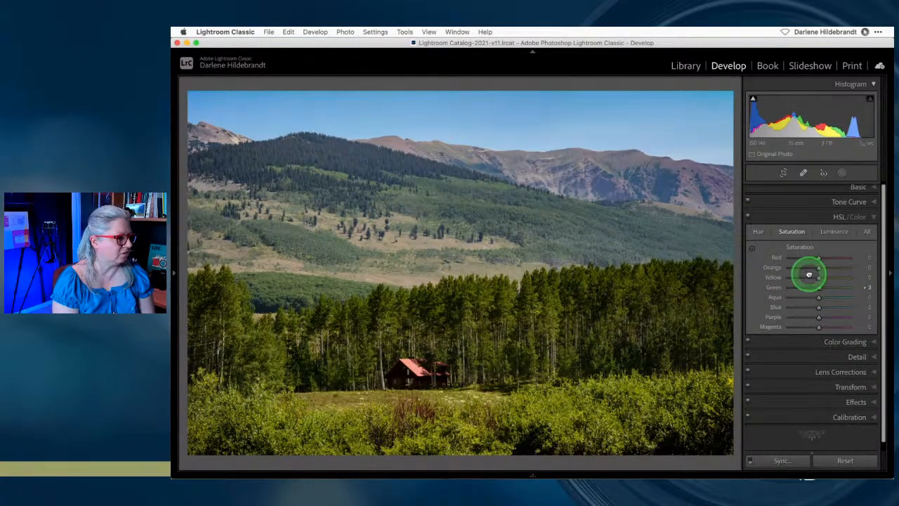
pyautogui.moveTo(791, 275)
pyautogui.mouseDown()
pyautogui.moveTo(813, 280)
pyautogui.moveTo(803, 277)
pyautogui.mouseUp()
# - Try foliage luminance at Yellow +19 and Green -23, and the opposite balance with Yellow at -35 and Green raised
pyautogui.click(833, 232)
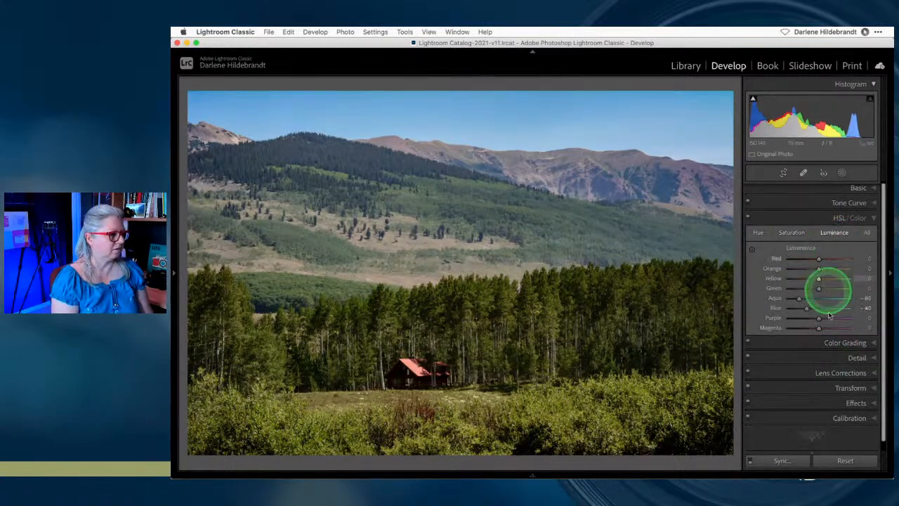
pyautogui.moveTo(818, 281)
pyautogui.mouseDown()
pyautogui.moveTo(831, 281)
pyautogui.moveTo(796, 279)
pyautogui.moveTo(829, 290)
pyautogui.moveTo(804, 289)
pyautogui.moveTo(815, 290)
pyautogui.mouseUp()
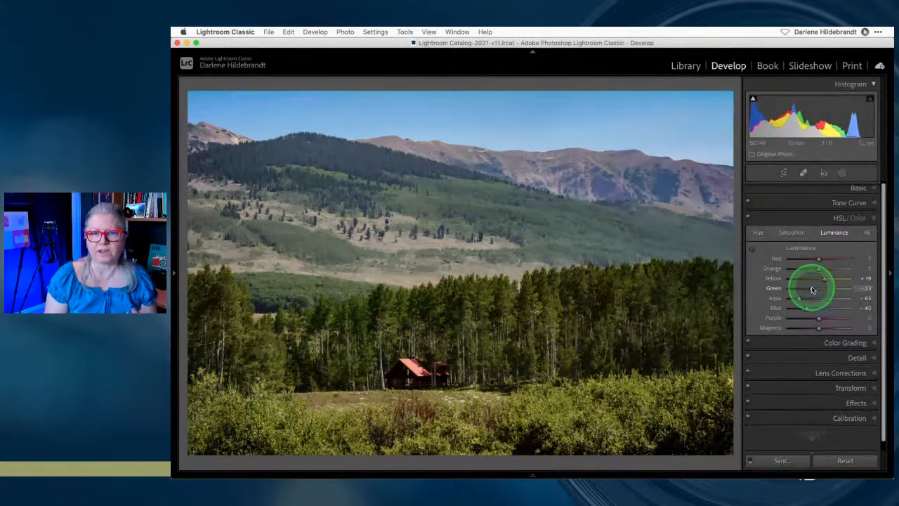
pyautogui.click(825, 279)
pyautogui.moveTo(827, 281)
pyautogui.mouseDown()
pyautogui.moveTo(796, 277)
pyautogui.moveTo(835, 291)
pyautogui.mouseUp()
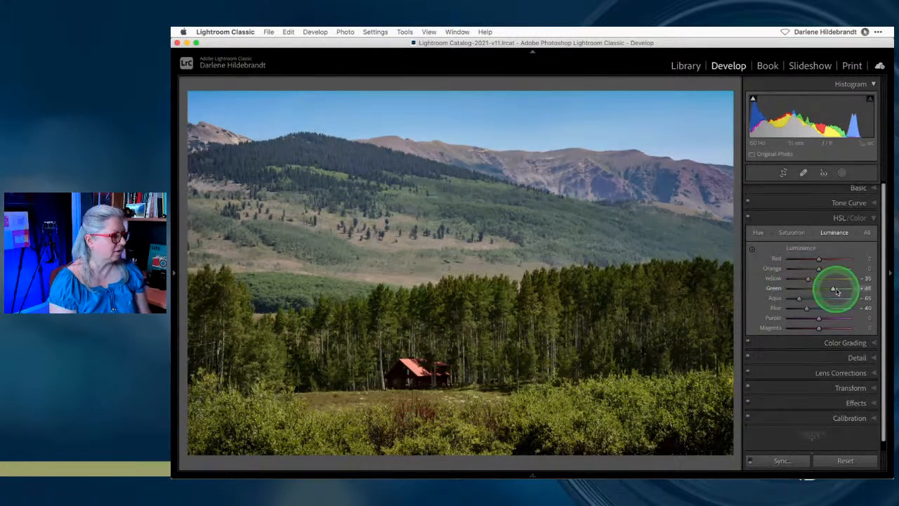
# - Compare the photo with and without the HSL adjustments, and set Green luminance to -21 and Yellow luminance to +9
pyautogui.click(748, 218)
pyautogui.click(747, 218)
pyautogui.click(747, 218)
pyautogui.click(748, 218)
pyautogui.click(747, 218)
pyautogui.click(748, 218)
pyautogui.moveTo(832, 288); pyautogui.dragTo(817, 279)
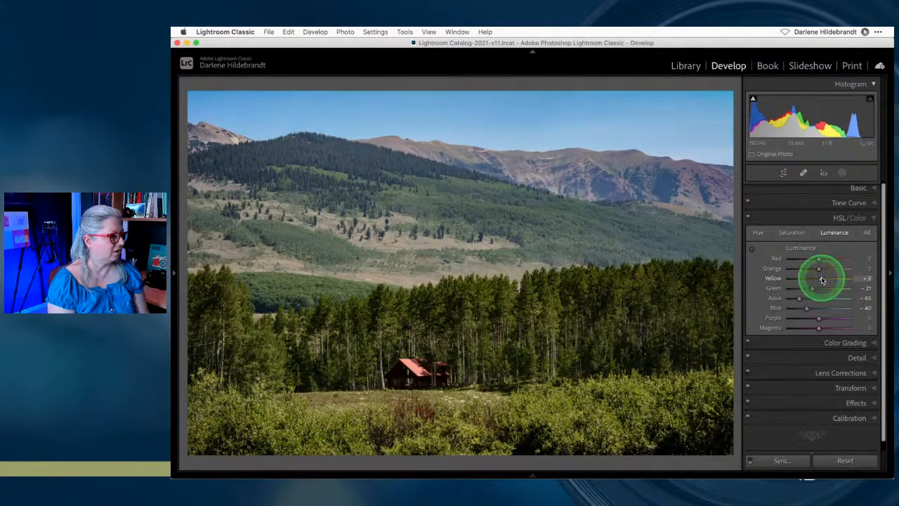
# - Compare the landscape with and without the HSL color adjustments again
pyautogui.click(748, 218)
pyautogui.click(749, 218)
pyautogui.click(749, 218)
pyautogui.click(749, 218)
pyautogui.click(748, 218)
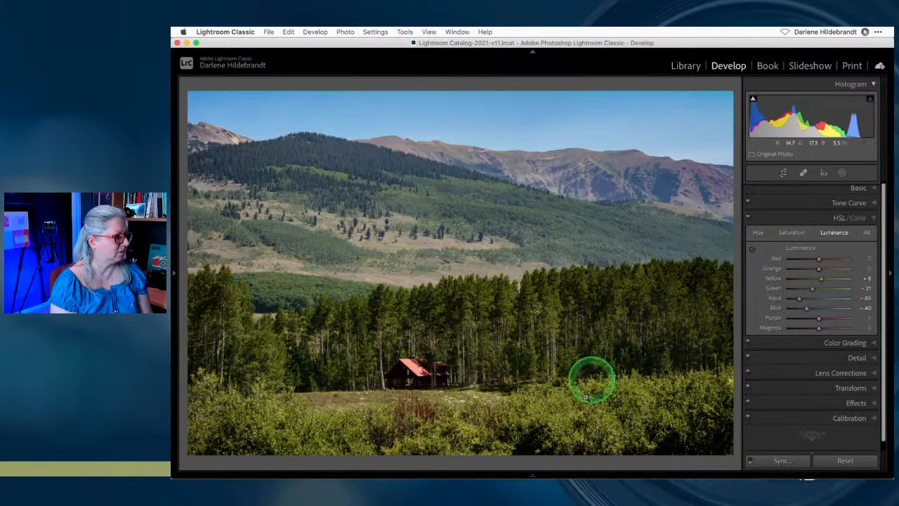
pyautogui.click(801, 216)
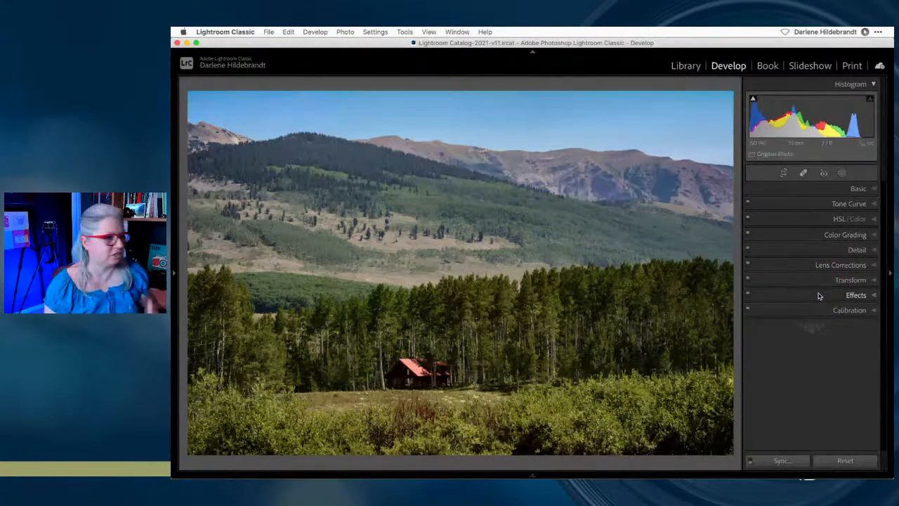
# - Add a new radial gradient mask as a wide ellipse around the cabin and surrounding trees, and clear the mask list off the ellipse
pyautogui.click(843, 173)
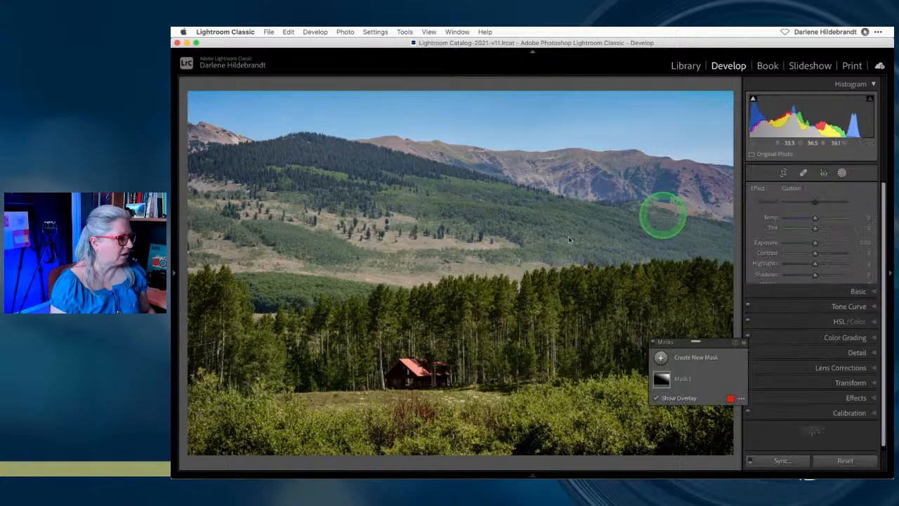
pyautogui.click(662, 357)
pyautogui.click(715, 296)
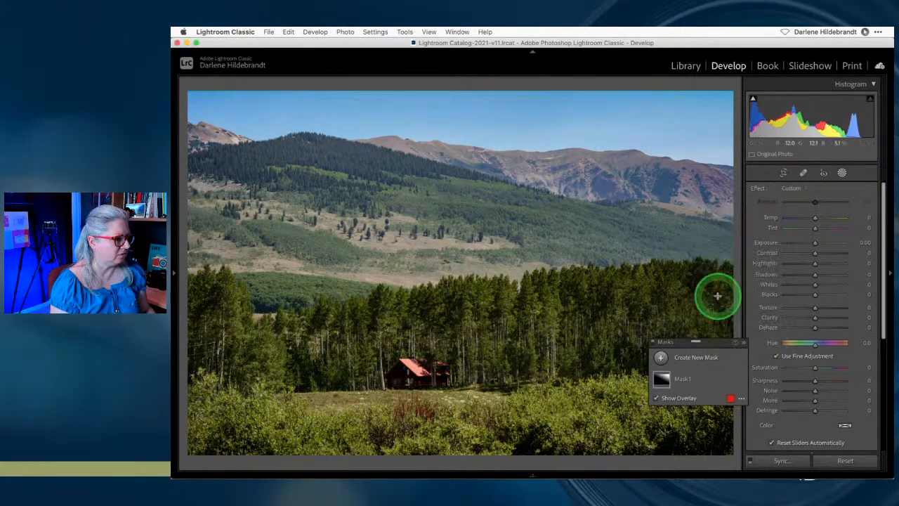
pyautogui.moveTo(411, 349); pyautogui.dragTo(628, 397)
pyautogui.moveTo(390, 368); pyautogui.dragTo(435, 374)
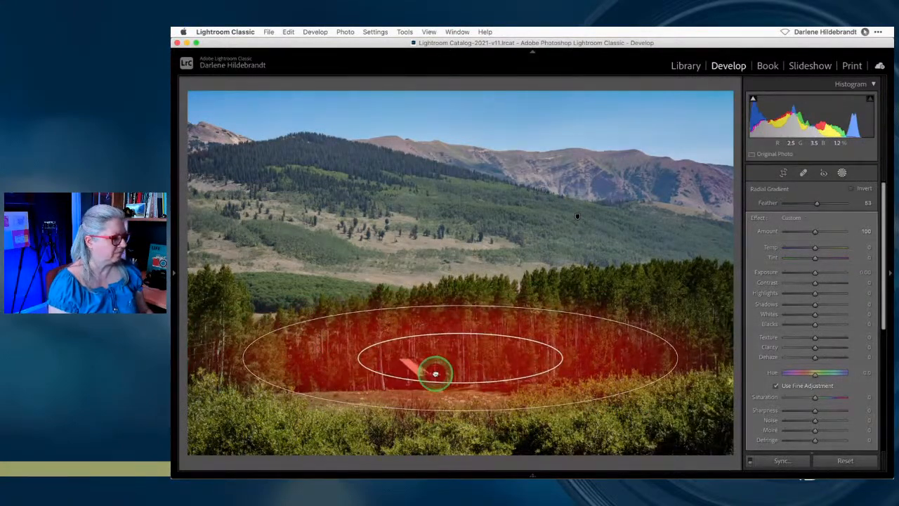
pyautogui.moveTo(609, 399); pyautogui.dragTo(607, 395)
pyautogui.moveTo(723, 343); pyautogui.dragTo(720, 79)
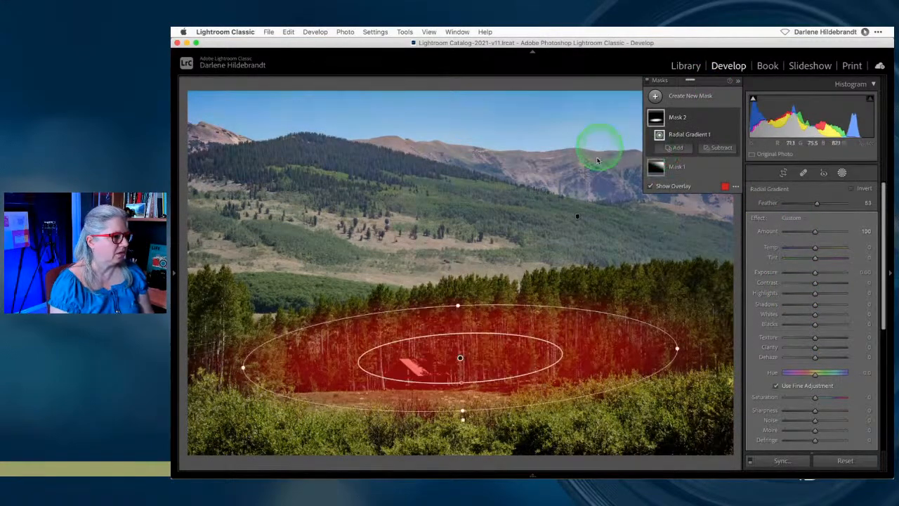
# - Invert the radial gradient to affect everything outside the ellipse, and enlarge the ellipse vertically and horizontally
pyautogui.click(850, 190)
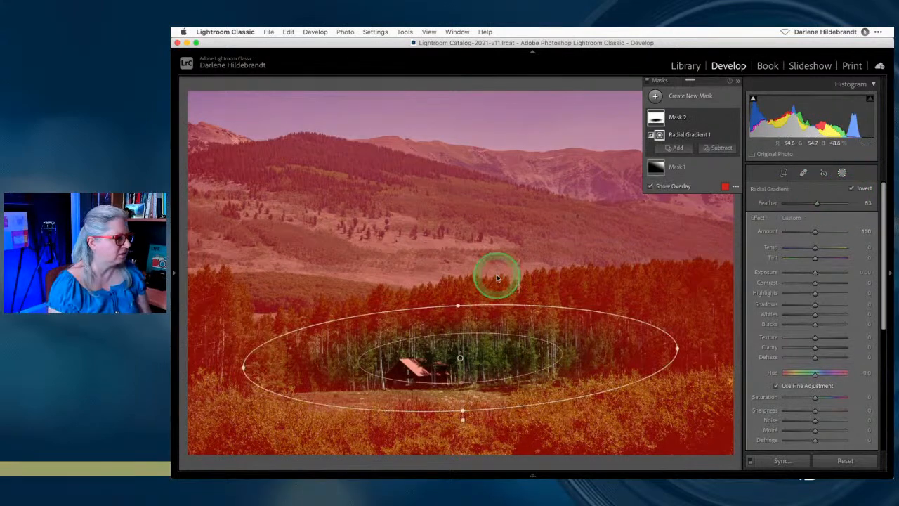
pyautogui.moveTo(458, 304); pyautogui.dragTo(455, 275)
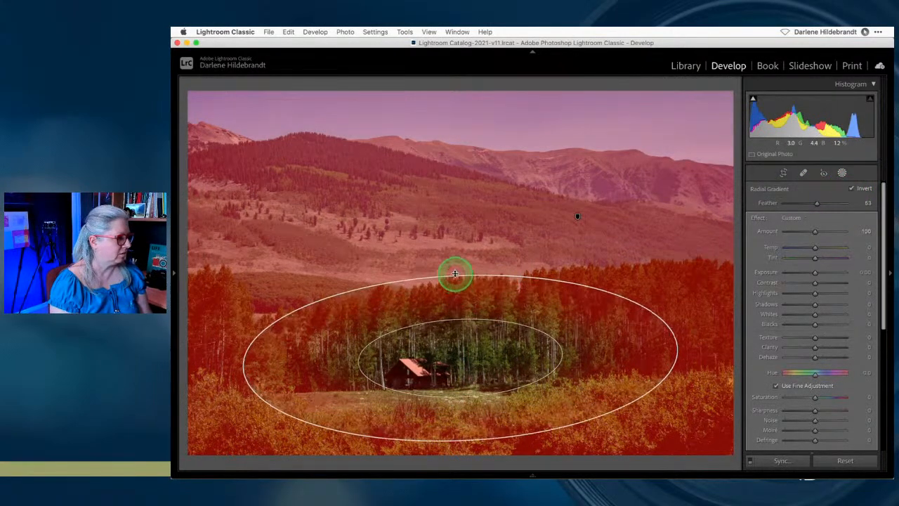
pyautogui.moveTo(679, 345); pyautogui.dragTo(701, 347)
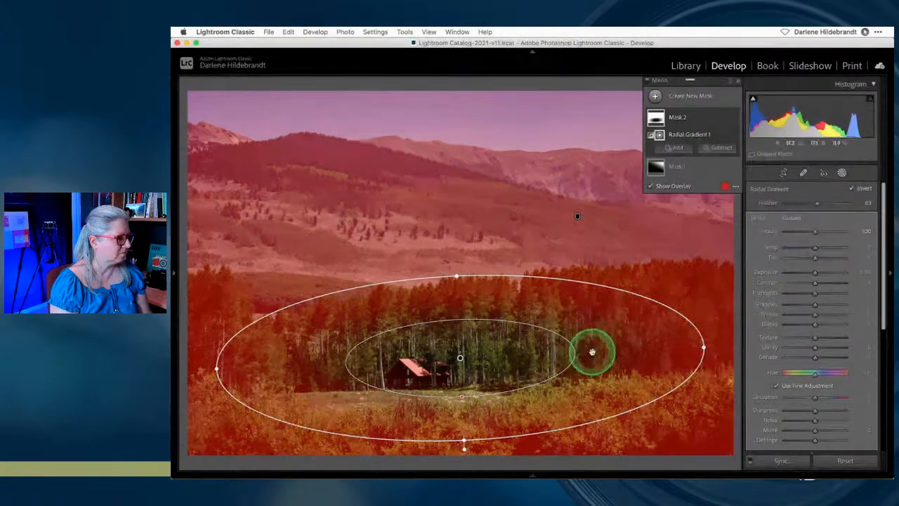
# - Darken the area outside the ellipse with Exposure -0.54, softening the mask's edge with Feather 39
pyautogui.moveTo(806, 195); pyautogui.dragTo(756, 211)
pyautogui.moveTo(814, 271); pyautogui.dragTo(807, 272)
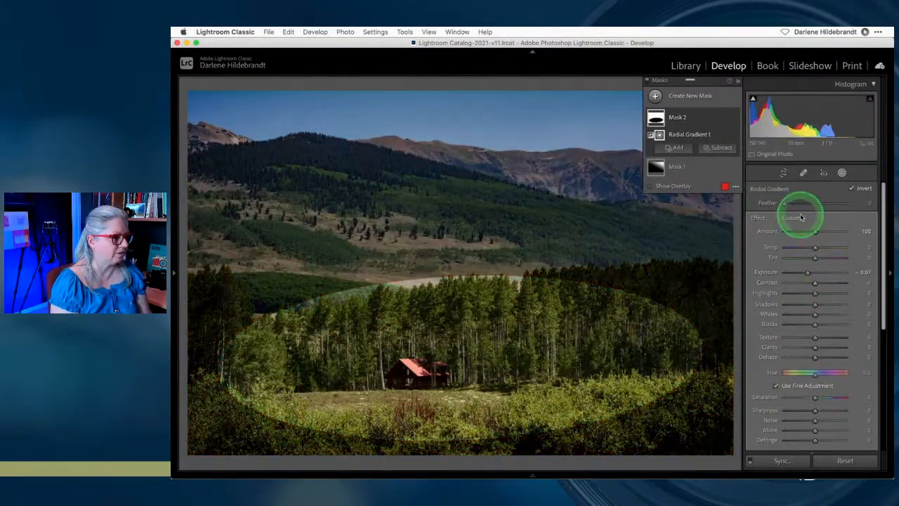
pyautogui.moveTo(785, 203); pyautogui.dragTo(807, 203)
pyautogui.moveTo(806, 272); pyautogui.dragTo(809, 272)
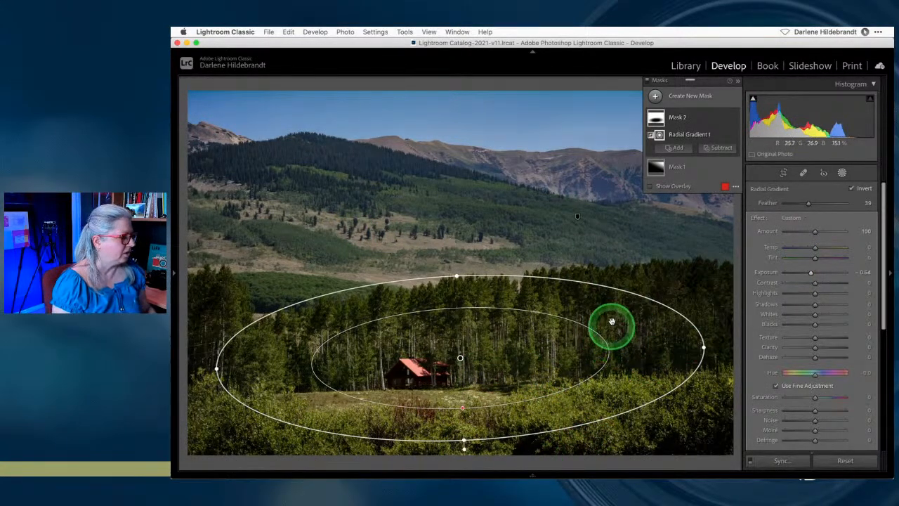
# - Widen the radial gradient beyond both sides of the photo and shift it up and to the right
pyautogui.press('super+minus')
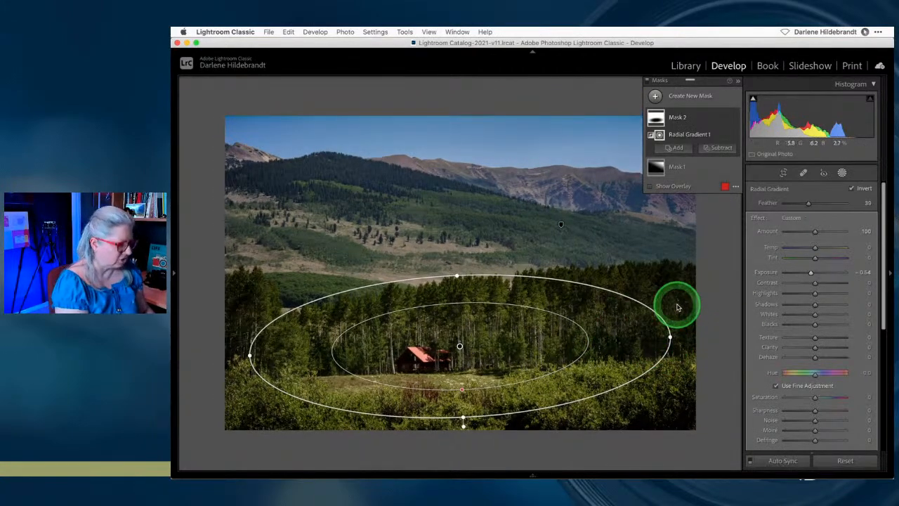
pyautogui.press('super+minus')
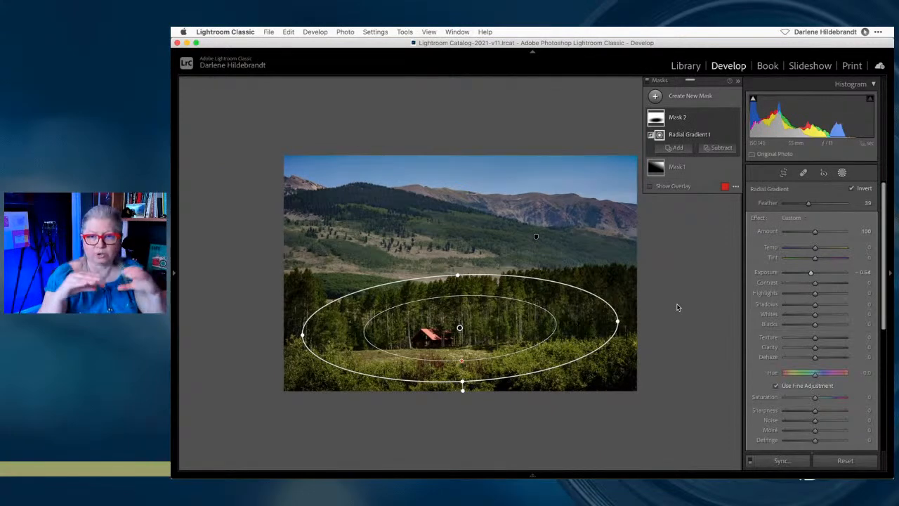
pyautogui.press('super')
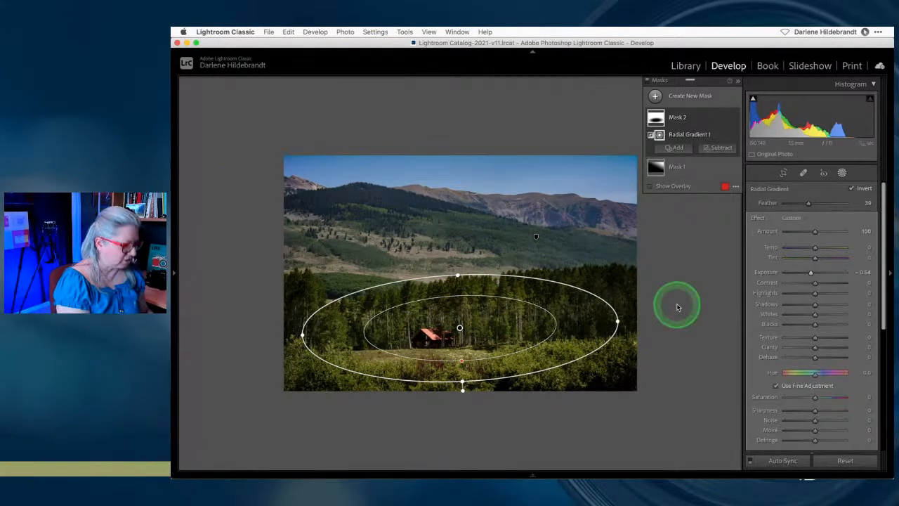
pyautogui.press('super+minus')
pyautogui.press('super+equal')
pyautogui.press('super+minus')
pyautogui.press('super+equal')
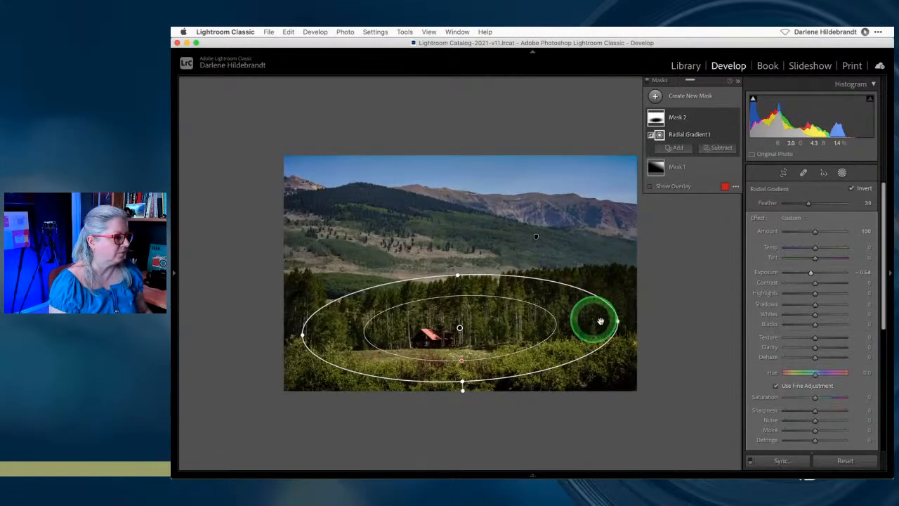
pyautogui.moveTo(616, 324); pyautogui.dragTo(739, 316)
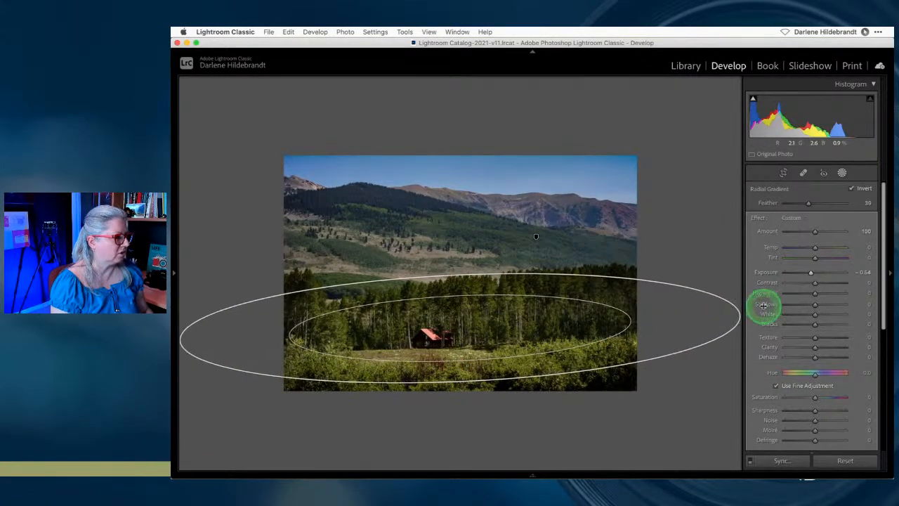
pyautogui.moveTo(512, 321); pyautogui.dragTo(558, 315)
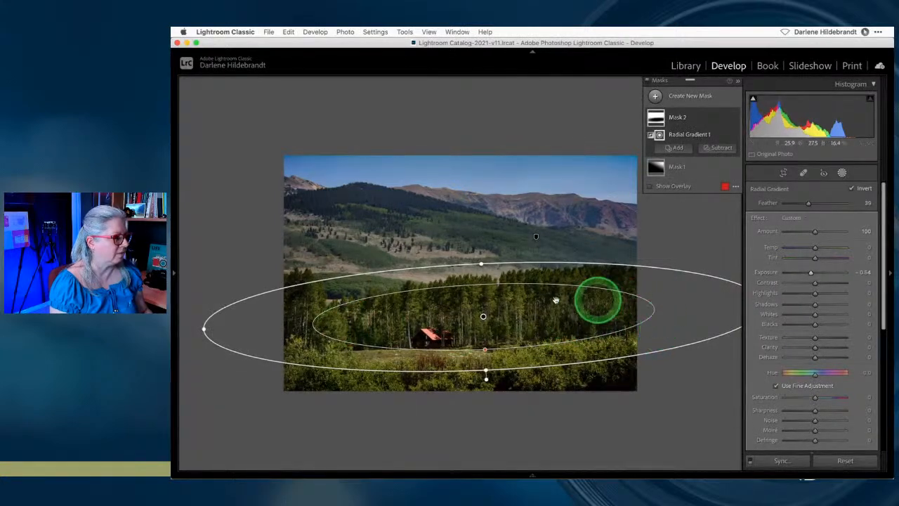
# - Stretch and slightly tilt the radial gradient to follow the tree line, and recenter it over the trees and cabin
pyautogui.moveTo(213, 327); pyautogui.dragTo(181, 328)
pyautogui.moveTo(639, 360); pyautogui.dragTo(636, 353)
pyautogui.moveTo(521, 331); pyautogui.dragTo(520, 327)
pyautogui.moveTo(517, 300); pyautogui.dragTo(518, 334)
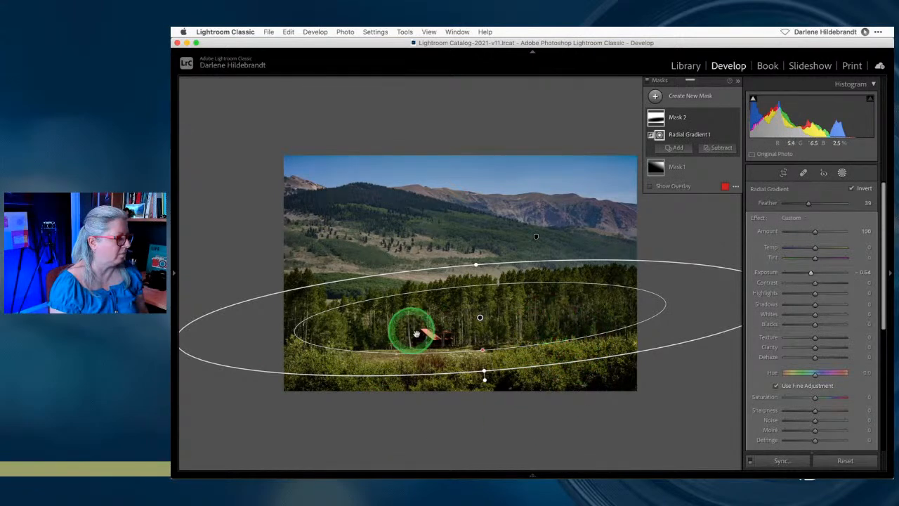
pyautogui.moveTo(514, 314)
pyautogui.mouseDown()
pyautogui.moveTo(509, 303)
pyautogui.moveTo(510, 317)
pyautogui.mouseUp()
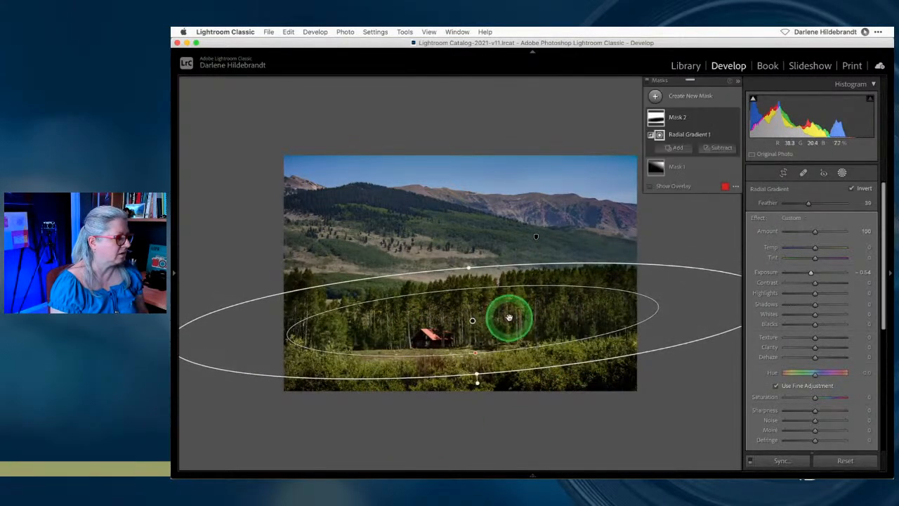
# - Check the radial mask's coverage, set its Highlights to -42, and compare the finished edit with the original photo
pyautogui.click(650, 187)
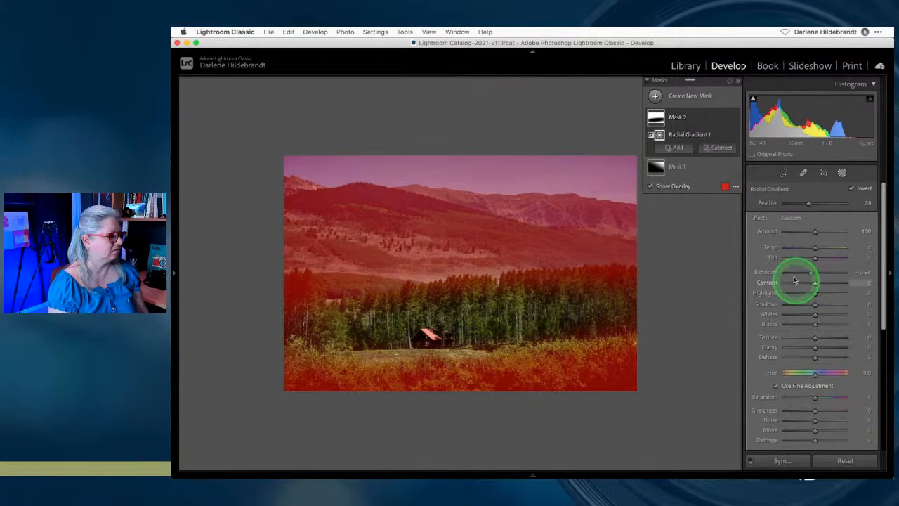
pyautogui.click(651, 186)
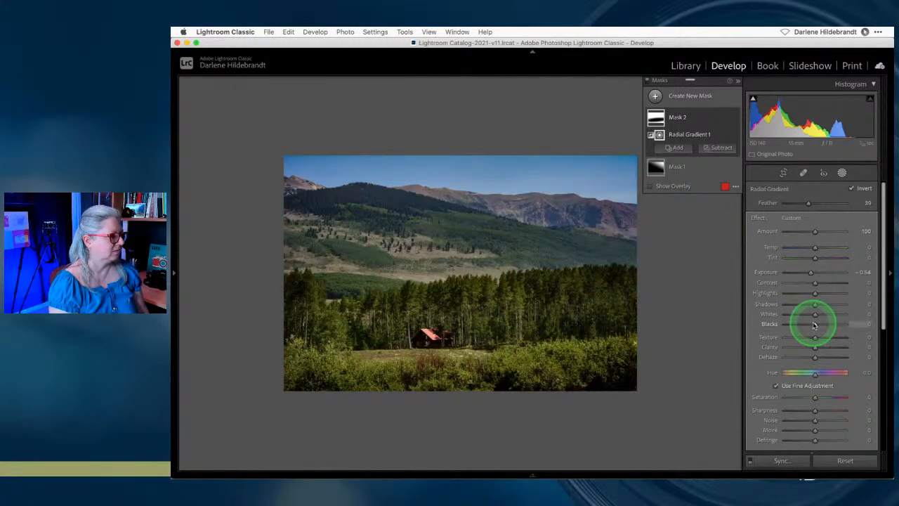
pyautogui.moveTo(814, 294)
pyautogui.mouseDown()
pyautogui.moveTo(775, 294)
pyautogui.moveTo(800, 294)
pyautogui.mouseUp()
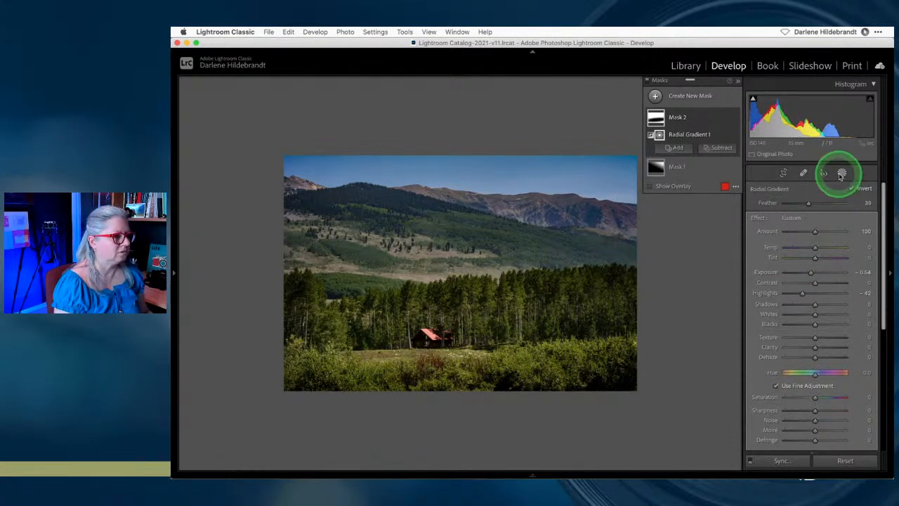
pyautogui.click(842, 173)
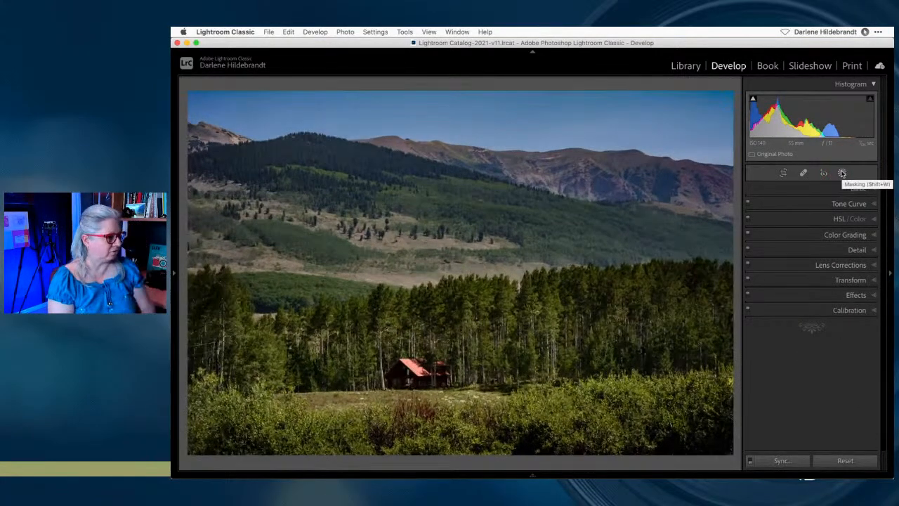
pyautogui.press('\\')
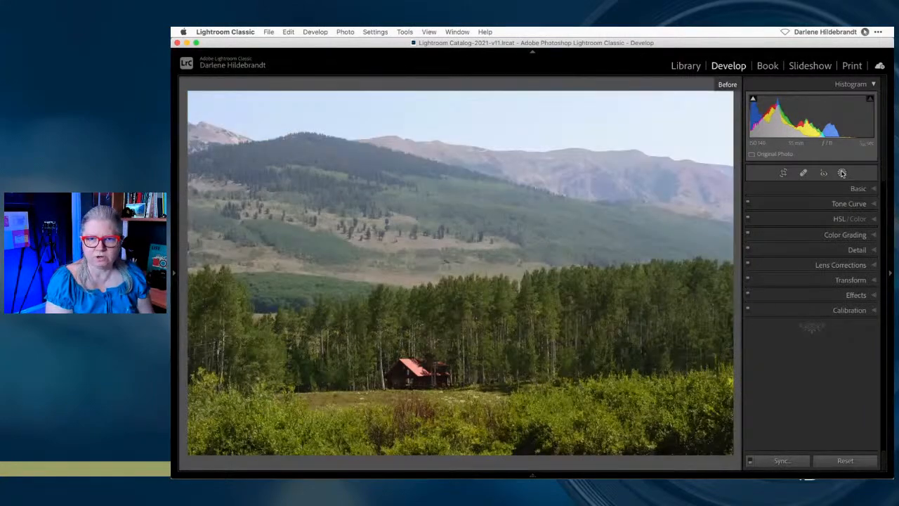
pyautogui.press('\\')
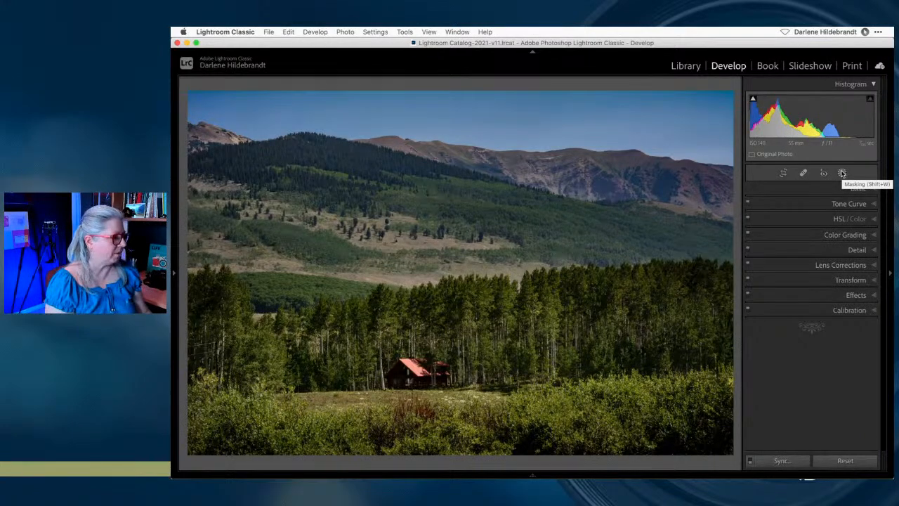
# - Straighten the photo automatically, fine-tune the rotation angle to 1.13, and apply the crop
pyautogui.press('r')
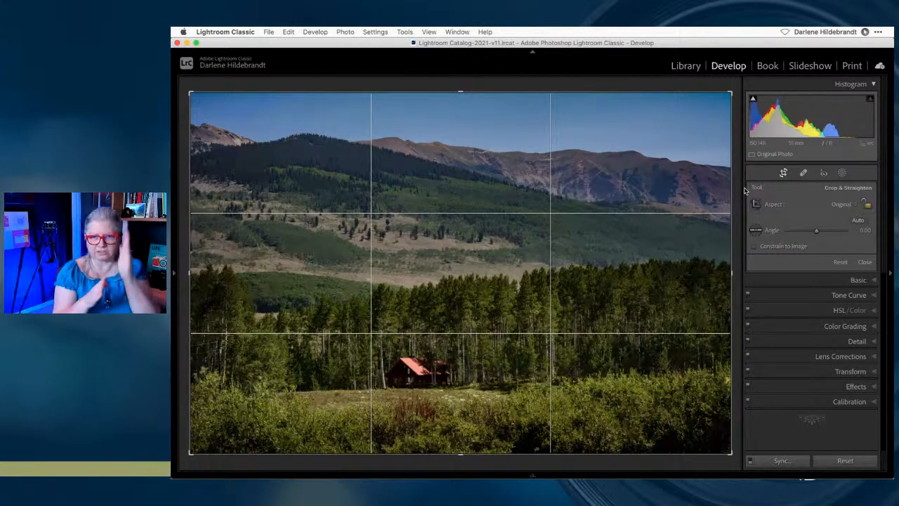
pyautogui.click(858, 220)
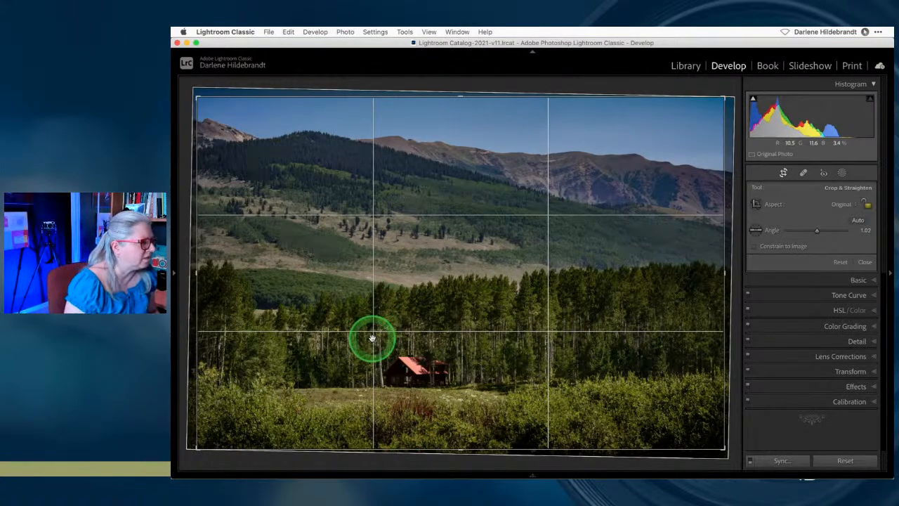
pyautogui.moveTo(728, 84); pyautogui.dragTo(731, 86)
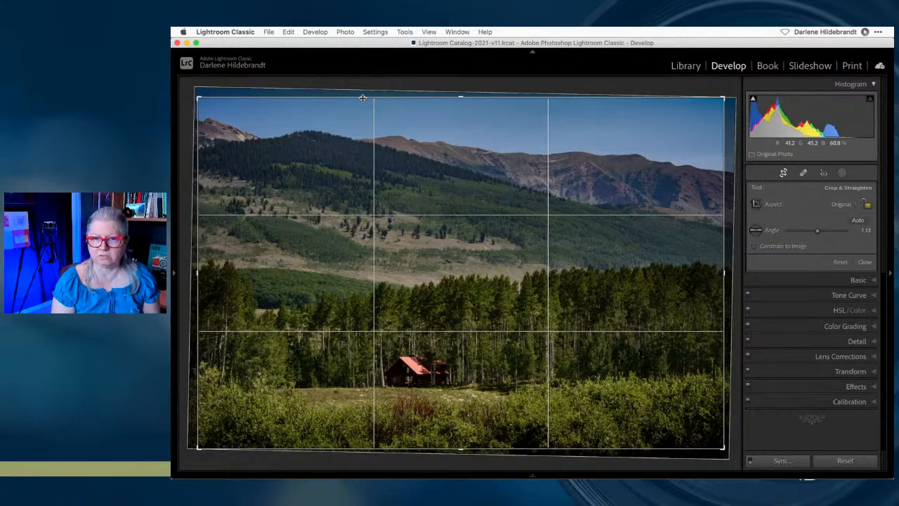
pyautogui.press('Return')
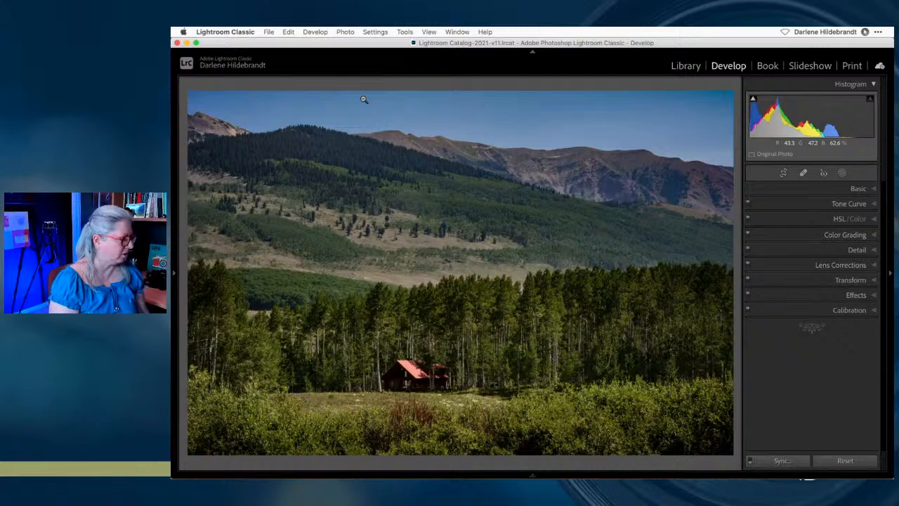
# - Create a virtual copy of the edited mountain cabin photo and open that copy for developing
pyautogui.press('super+Right')
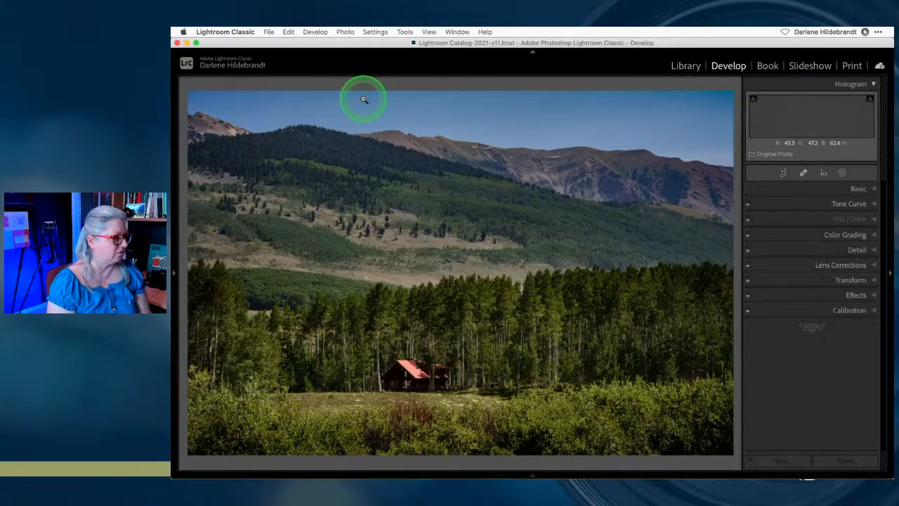
pyautogui.press('g')
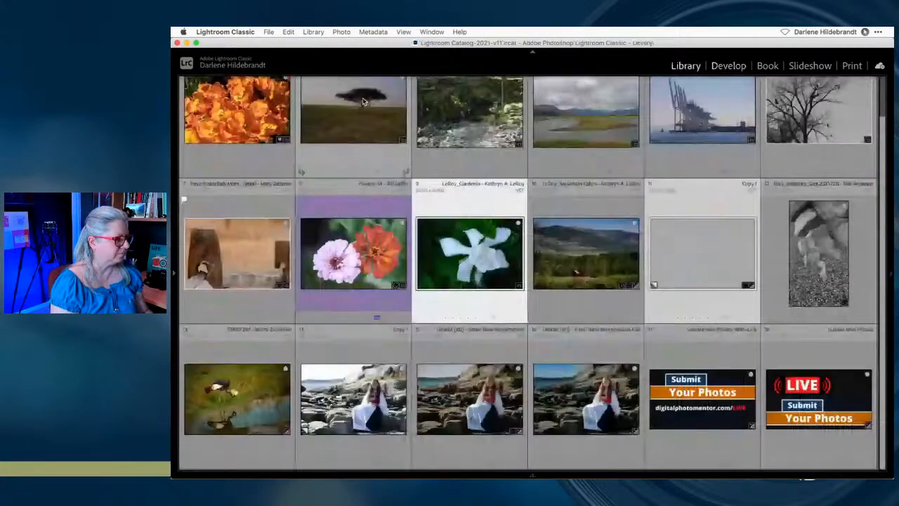
pyautogui.click(696, 254)
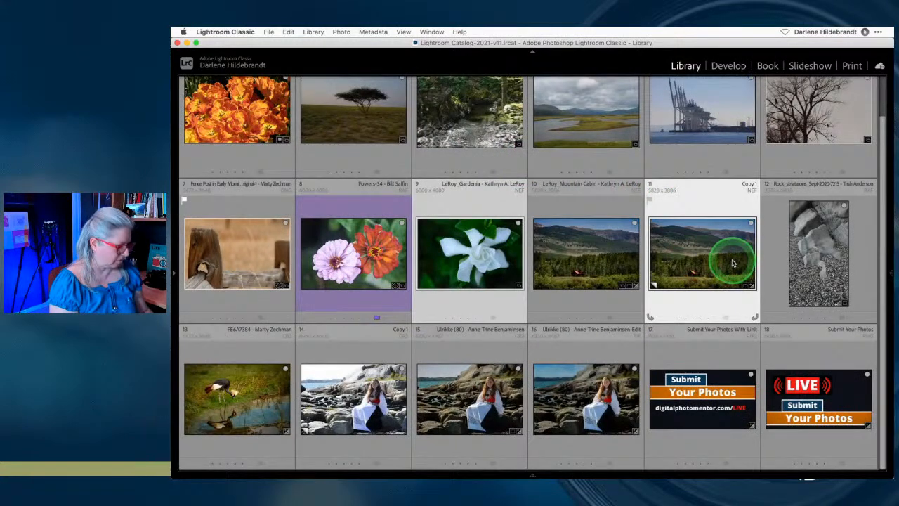
pyautogui.press('d')
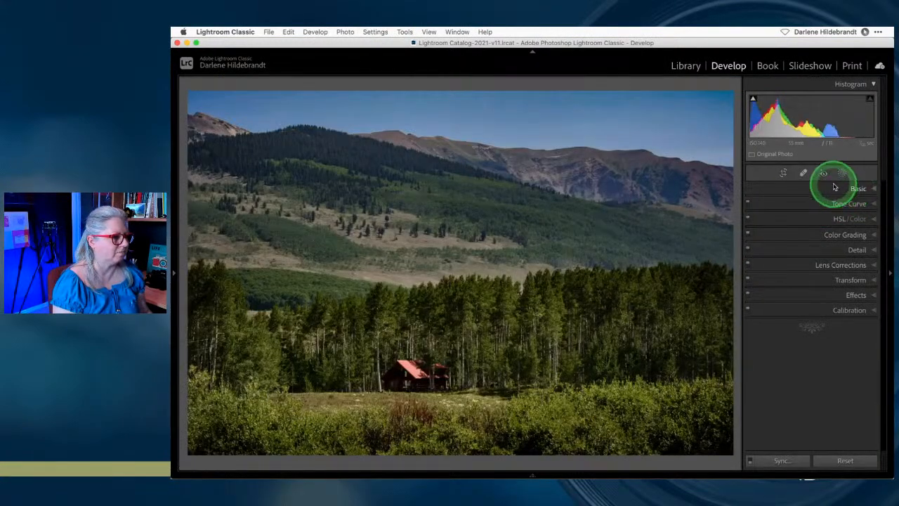
# - Crop the copy to a wide format by trimming the sky and mountain tops and tightening the sides, and apply the crop
pyautogui.click(784, 174)
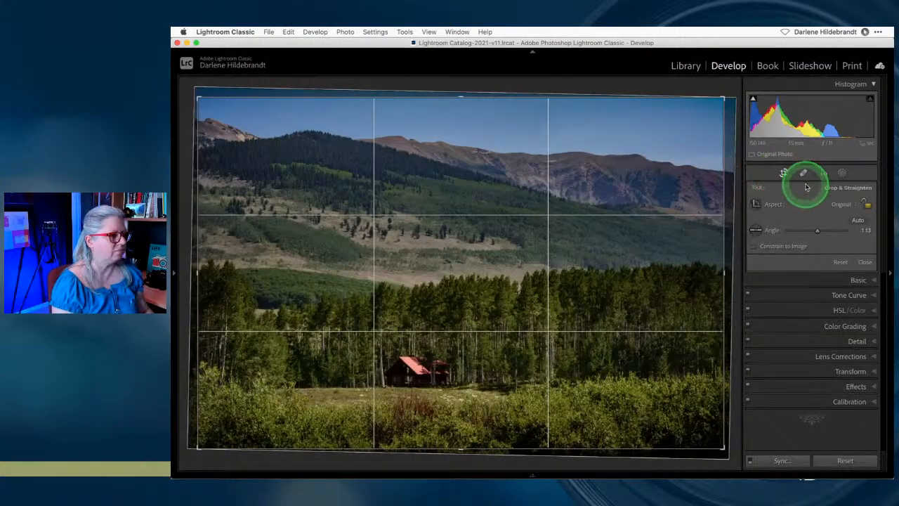
pyautogui.moveTo(457, 97); pyautogui.dragTo(455, 144)
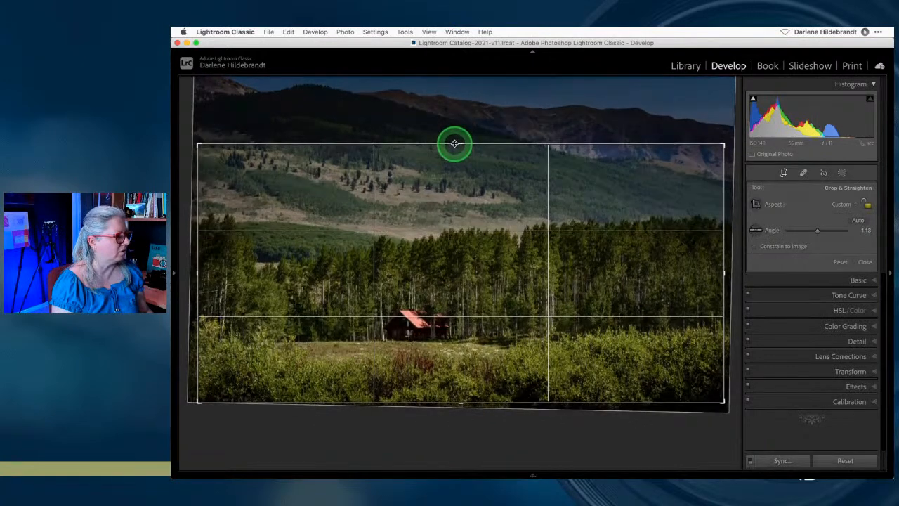
pyautogui.moveTo(198, 240)
pyautogui.mouseDown()
pyautogui.moveTo(243, 249)
pyautogui.moveTo(200, 243)
pyautogui.mouseUp()
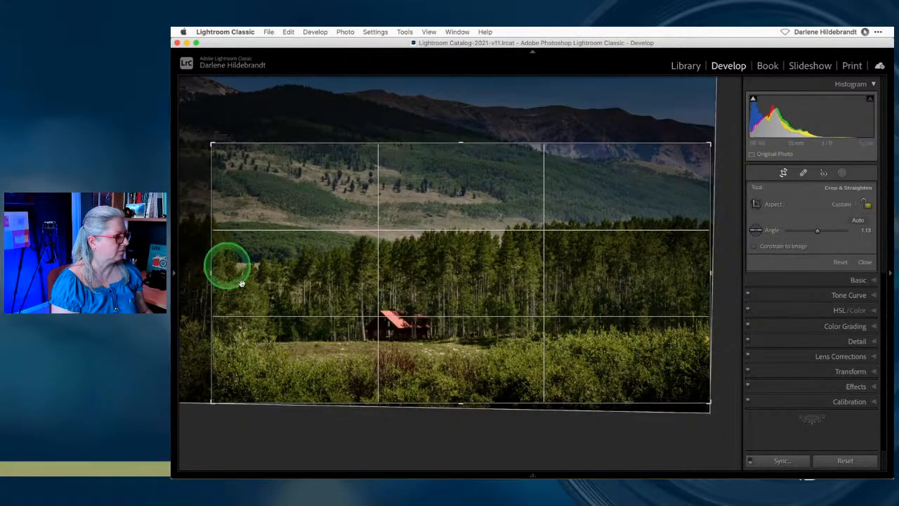
pyautogui.moveTo(252, 350); pyautogui.dragTo(254, 355)
pyautogui.moveTo(214, 297)
pyautogui.mouseDown()
pyautogui.moveTo(201, 297)
pyautogui.moveTo(208, 300)
pyautogui.mouseUp()
pyautogui.press('Return')
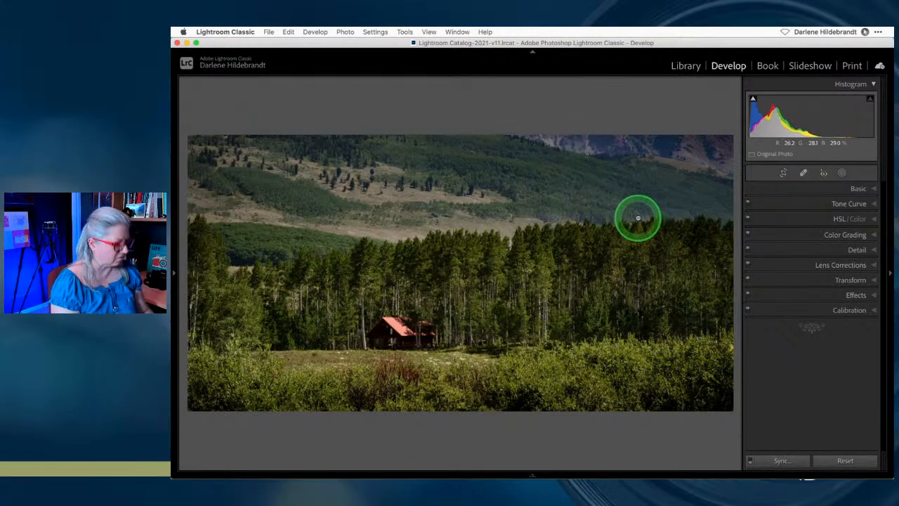
# - Darken the surroundings of the trees and cabin by setting the radial gradient mask's Exposure to -0.76
pyautogui.click(841, 173)
pyautogui.click(676, 116)
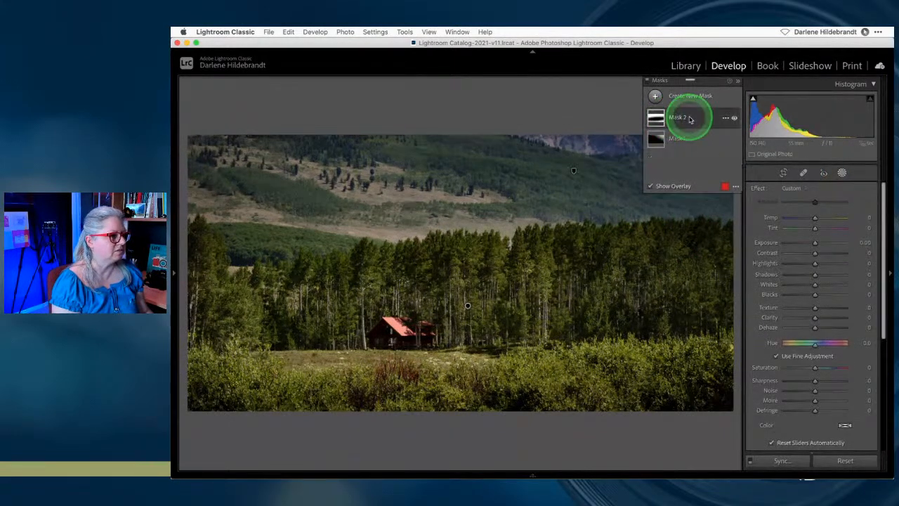
pyautogui.moveTo(811, 272); pyautogui.dragTo(808, 272)
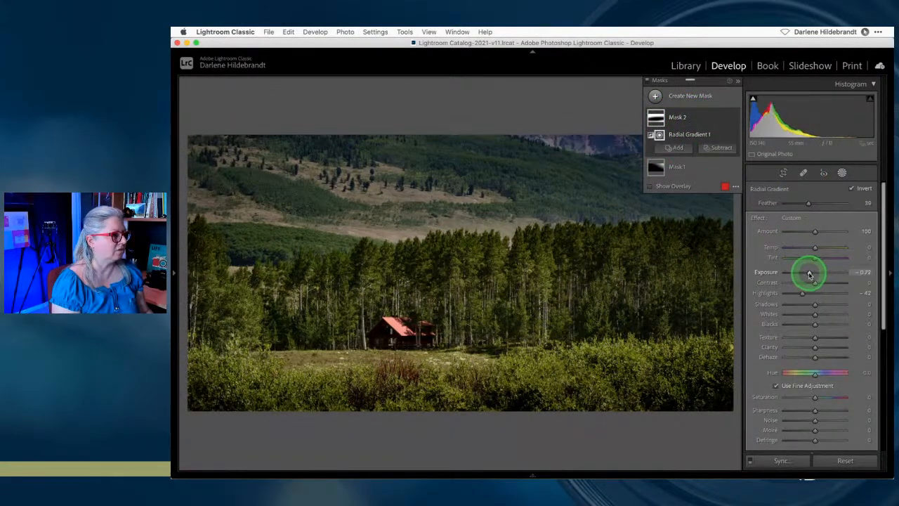
pyautogui.moveTo(470, 223)
pyautogui.mouseDown()
pyautogui.moveTo(461, 220)
pyautogui.moveTo(464, 231)
pyautogui.mouseUp()
pyautogui.moveTo(493, 297); pyautogui.dragTo(474, 306)
pyautogui.click(842, 173)
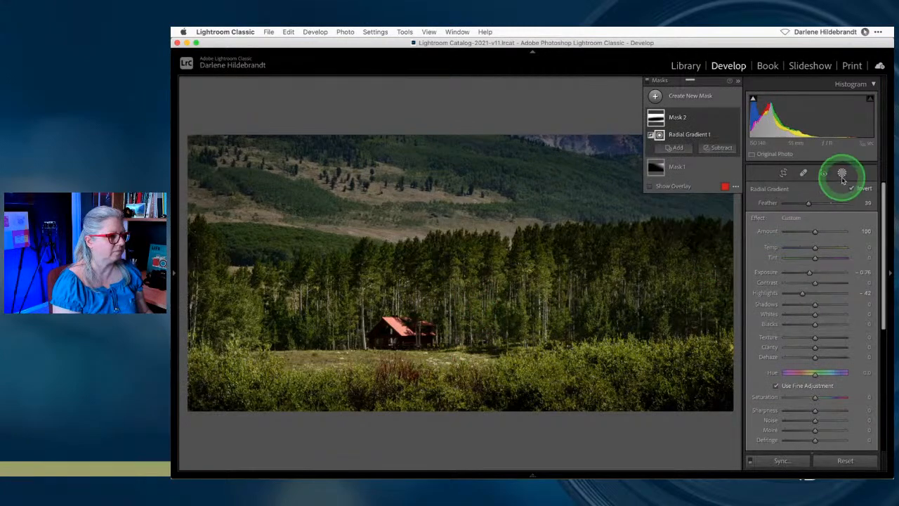
# - Compare the cropped copy side by side with the uncropped cabin photo, and view each one enlarged
pyautogui.press('g')
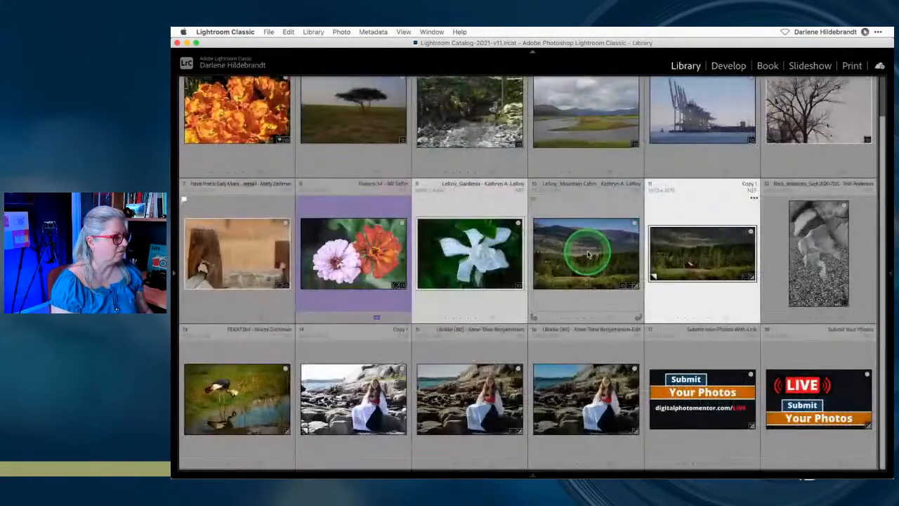
pyautogui.press('c')
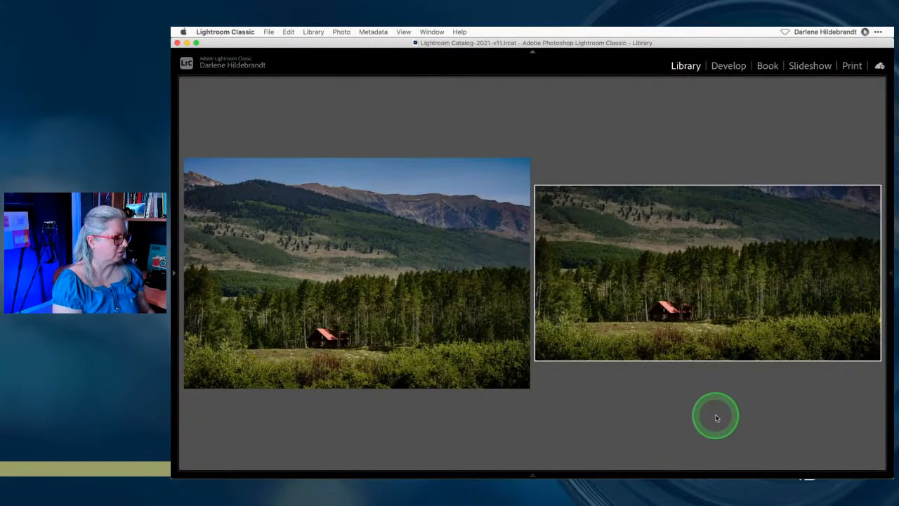
pyautogui.press('e')
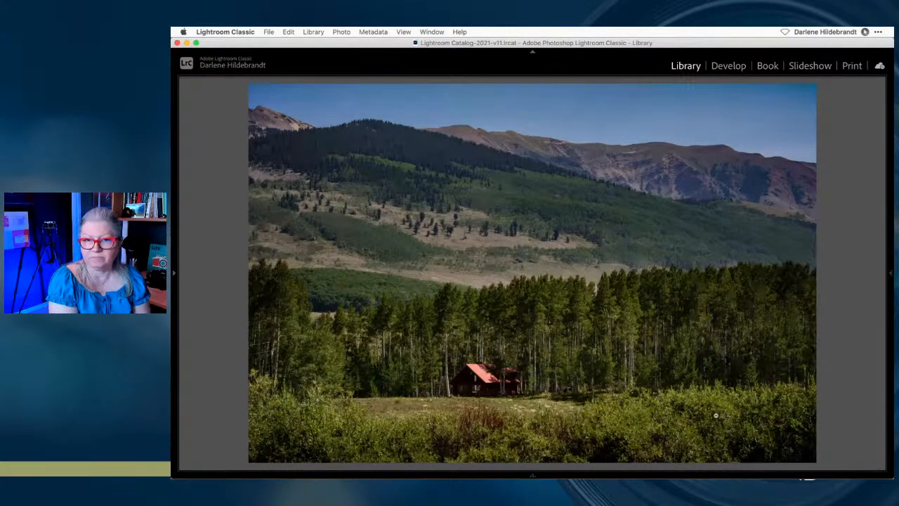
pyautogui.click(715, 415)
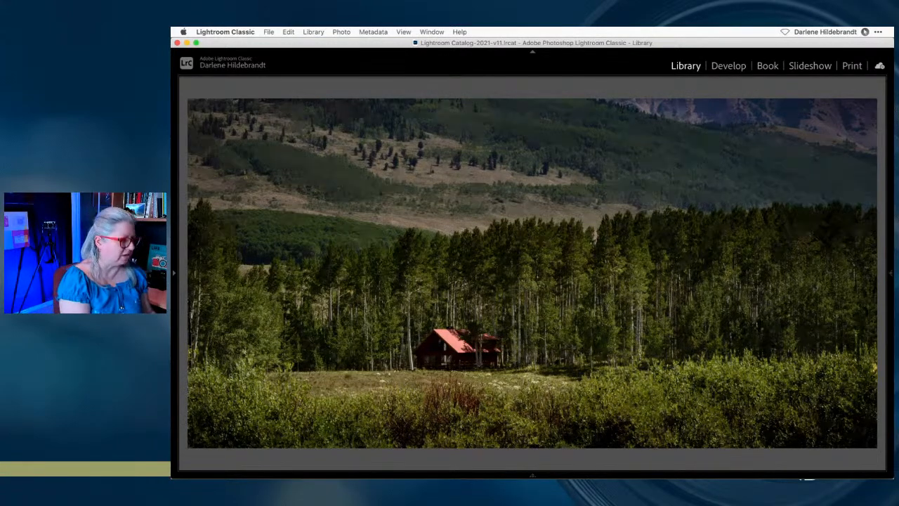
# - Rotate the cropped copy upside down to judge its composition, turn it upright again, and compare it with the uncropped version
pyautogui.press('super+bracketright')
pyautogui.press('super+bracketright')
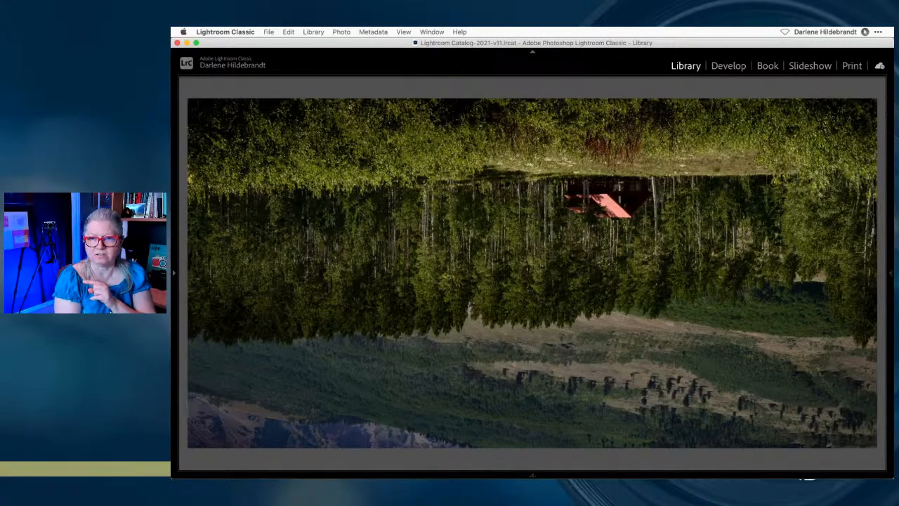
pyautogui.press('Right')
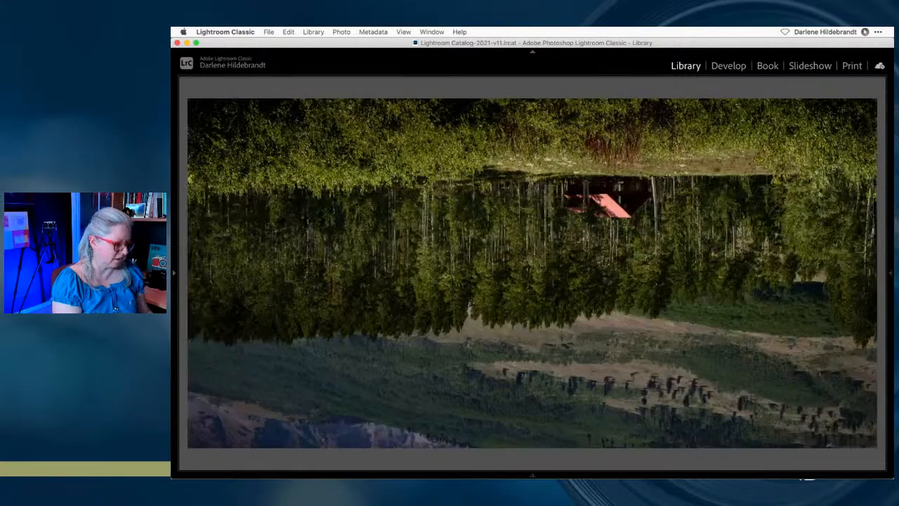
pyautogui.click(715, 415)
pyautogui.press('super+bracketright')
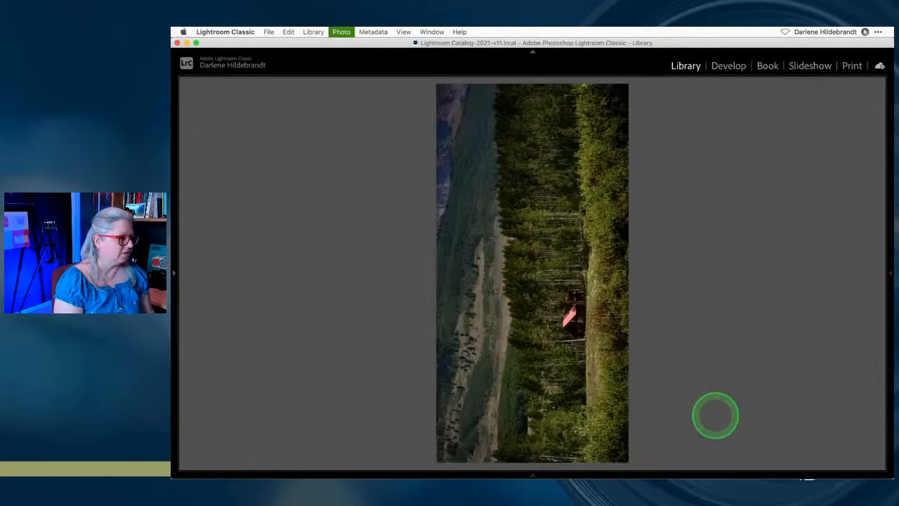
pyautogui.press('super+bracketright')
pyautogui.press('c')
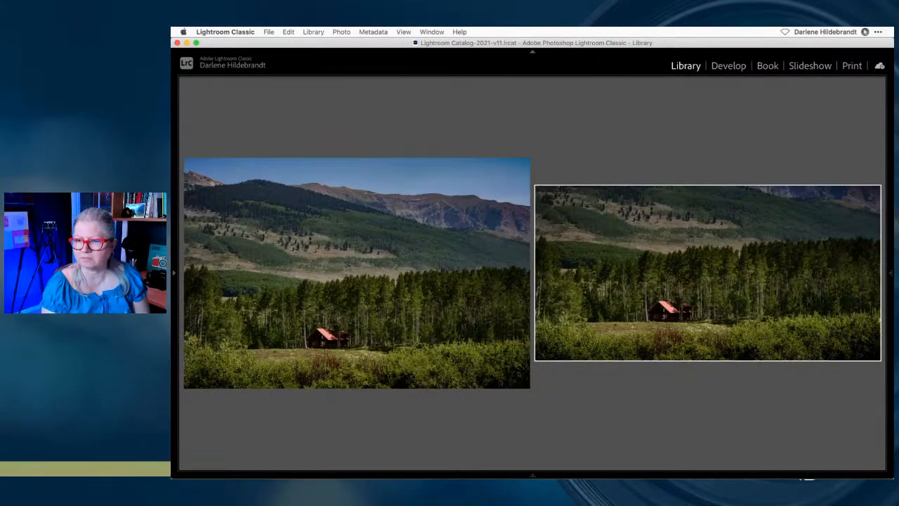
# - Crop more off the upper edge of the copy to remove the remaining mountain peaks, and apply the crop
pyautogui.press('super+Tab')
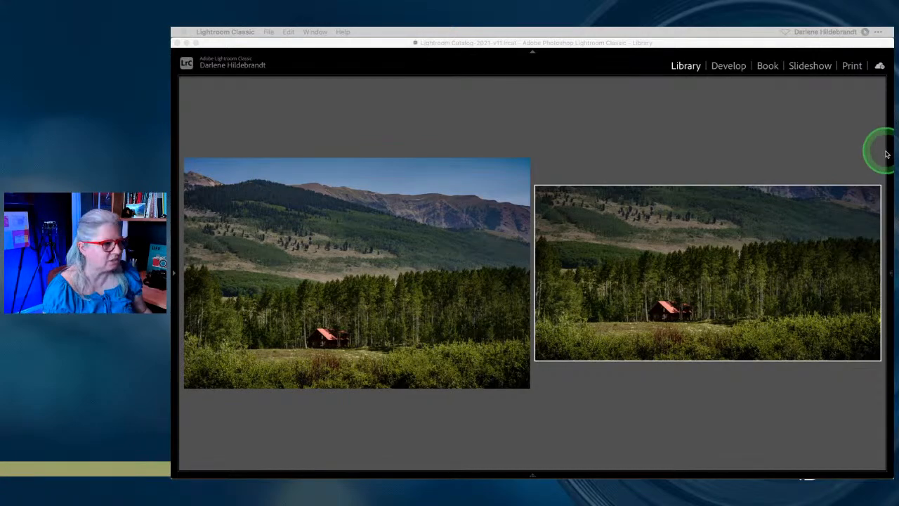
pyautogui.click(723, 154)
pyautogui.press('r')
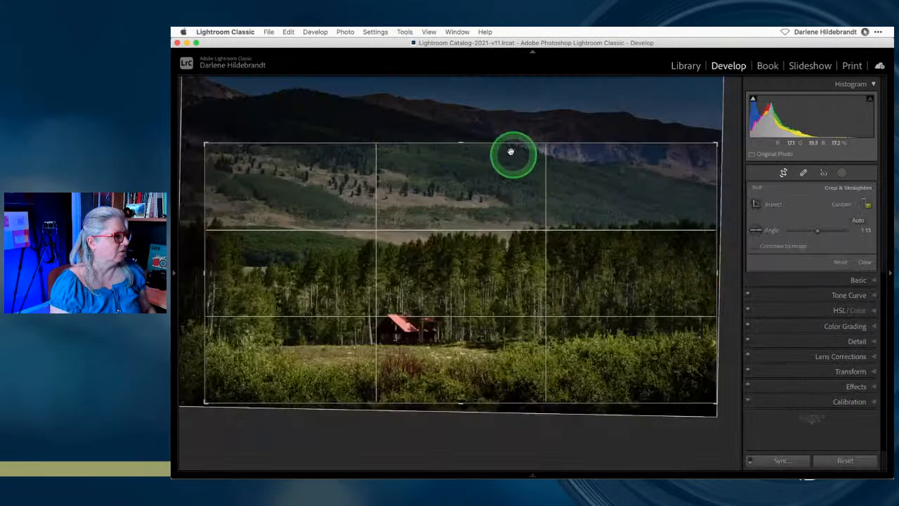
pyautogui.moveTo(510, 152)
pyautogui.mouseDown()
pyautogui.moveTo(504, 142)
pyautogui.moveTo(504, 163)
pyautogui.mouseUp()
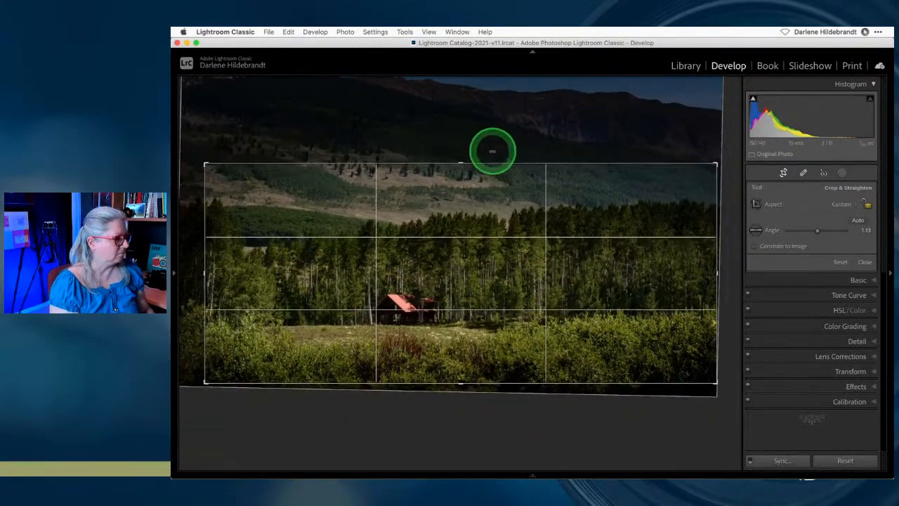
pyautogui.press('Return')
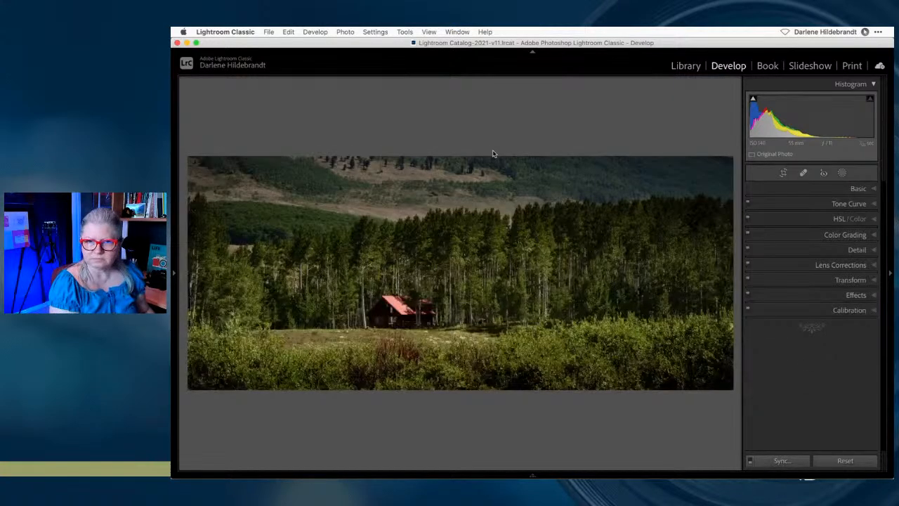
# - Try an even narrower panoramic crop whose upper edge cuts into the treetops
pyautogui.press('r')
pyautogui.moveTo(492, 153); pyautogui.dragTo(486, 172)
pyautogui.moveTo(486, 173); pyautogui.dragTo(486, 192)
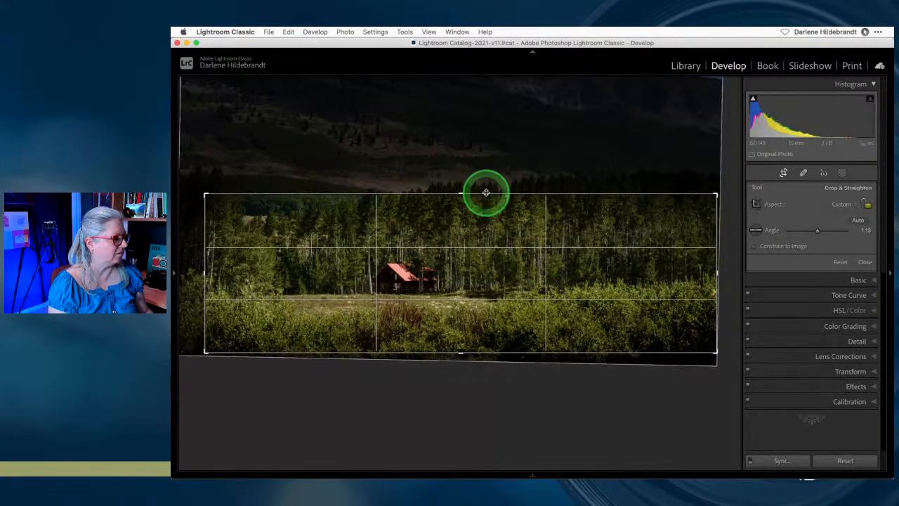
pyautogui.press('Return')
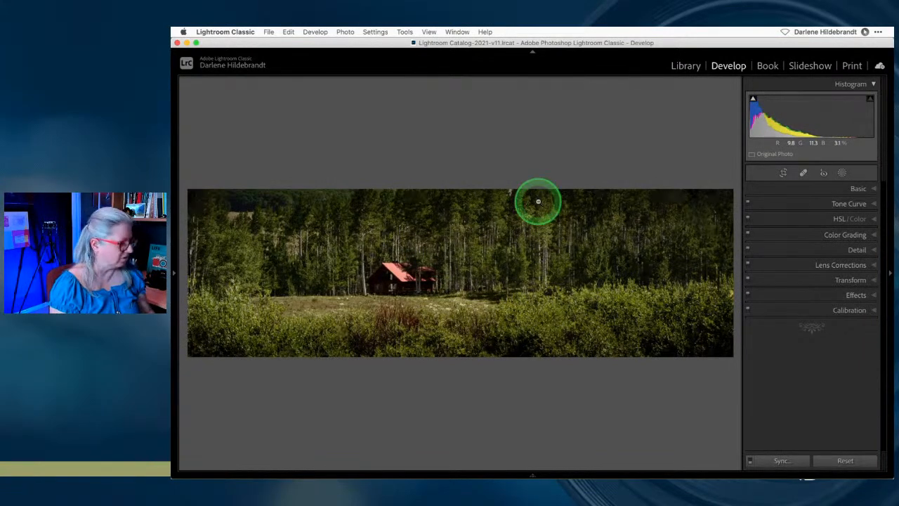
# - Extend the crop's upper edge back up to include the lower hillside, apply it, and compare the copy with the uncropped photo
pyautogui.press('r')
pyautogui.moveTo(533, 183); pyautogui.dragTo(534, 160)
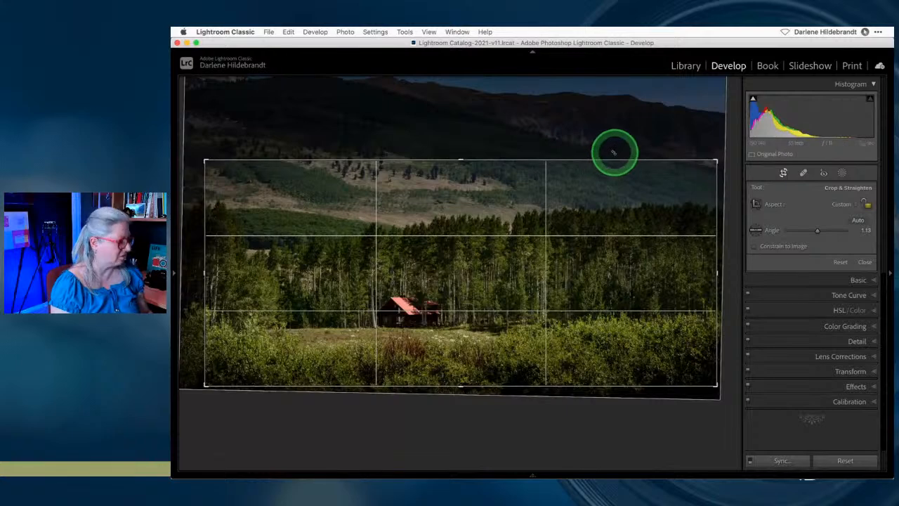
pyautogui.press('Return')
pyautogui.press('c')
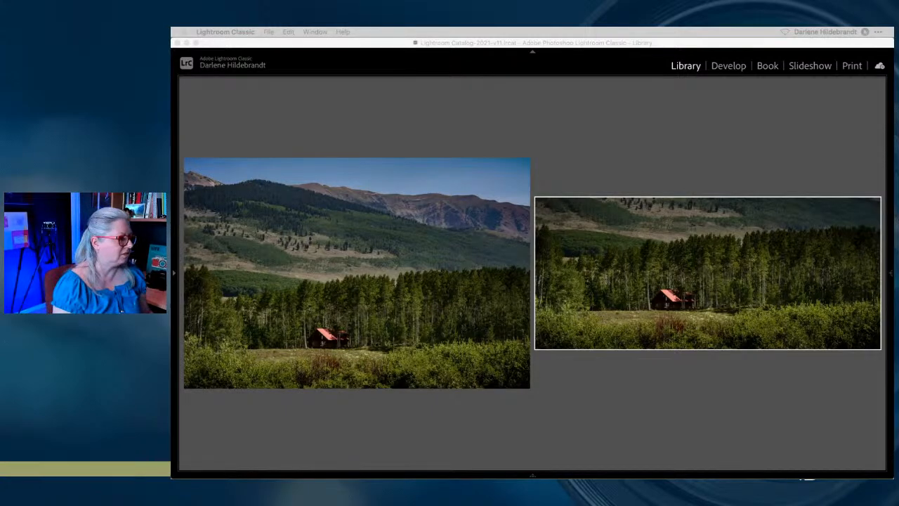
# - Create a second virtual copy from the uncropped mountain cabin photo and open that copy for developing
pyautogui.click(618, 368)
pyautogui.click(457, 317)
pyautogui.press('d')
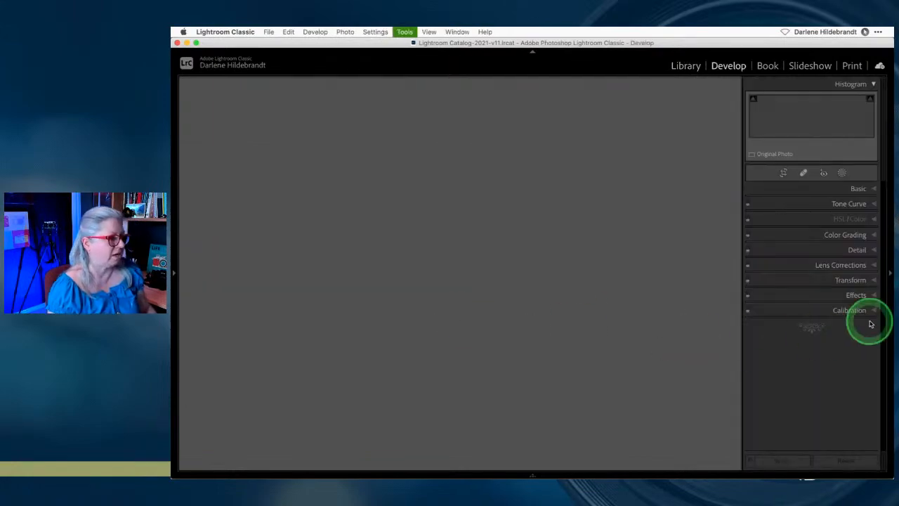
pyautogui.click(858, 190)
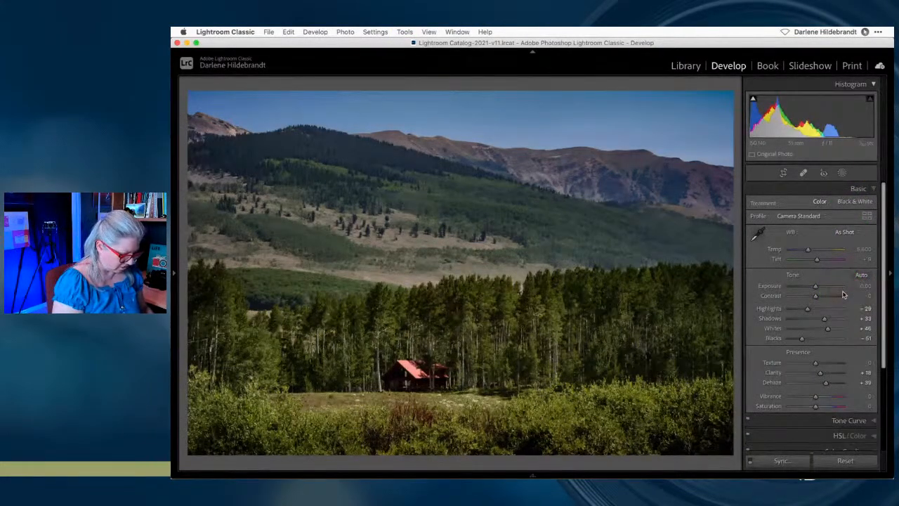
pyautogui.press('super+apostrophe')
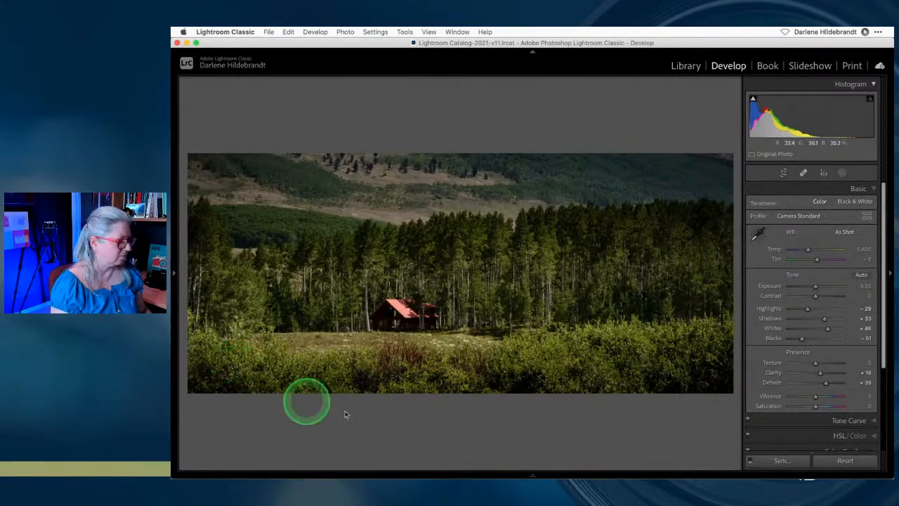
pyautogui.press('super+z')
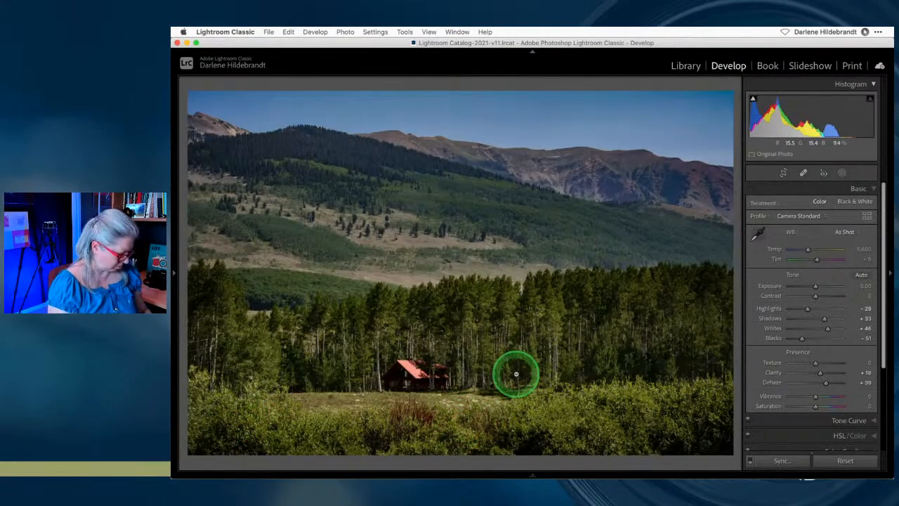
pyautogui.press('g')
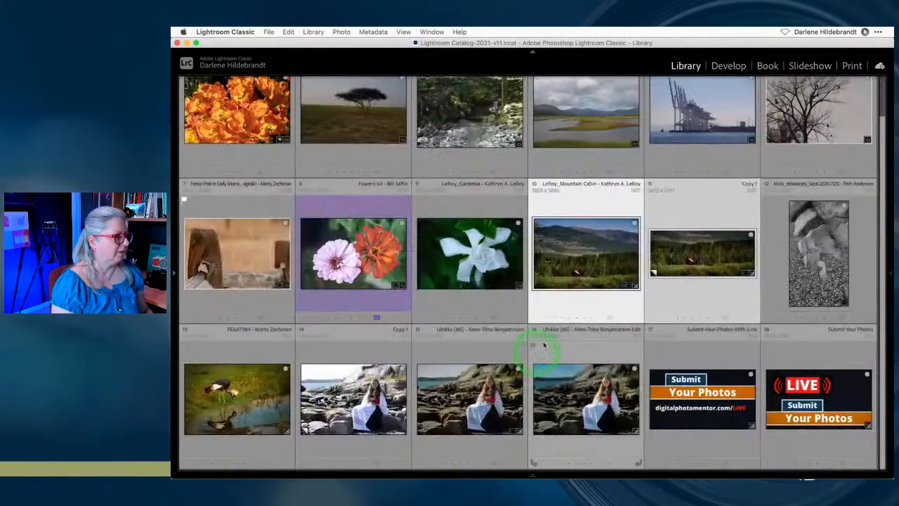
pyautogui.press('super+apostrophe')
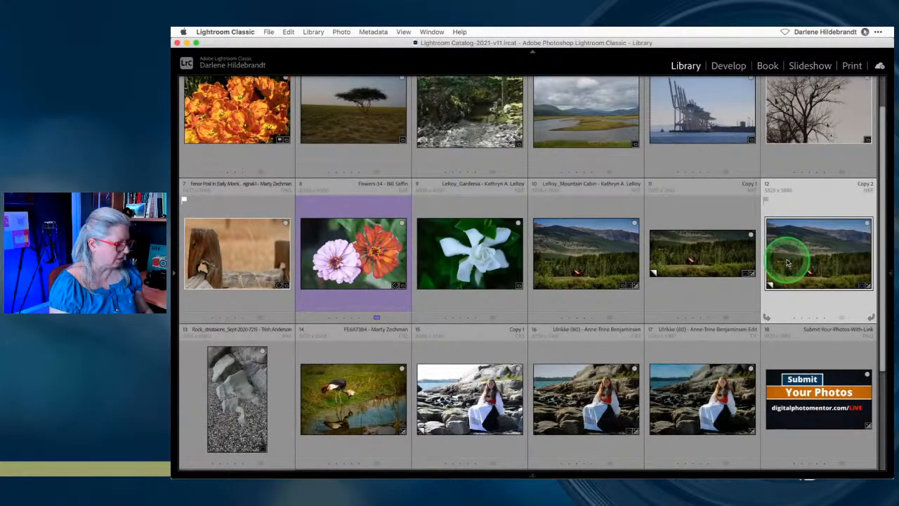
pyautogui.press('d')
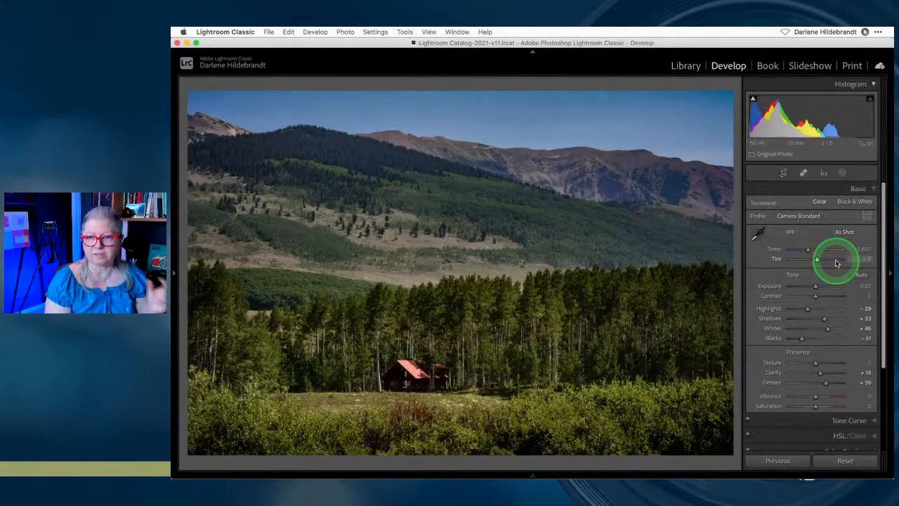
# - Convert the new copy to black and white, and set its mix to Red +42, Yellow +50, Green -33, Aqua -5 and Blue -35
pyautogui.click(851, 201)
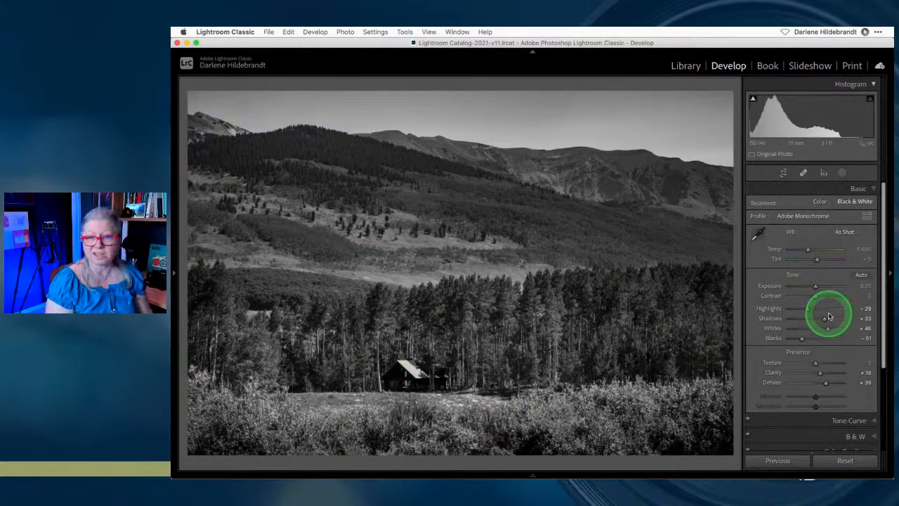
pyautogui.scroll(-3, 828, 316)
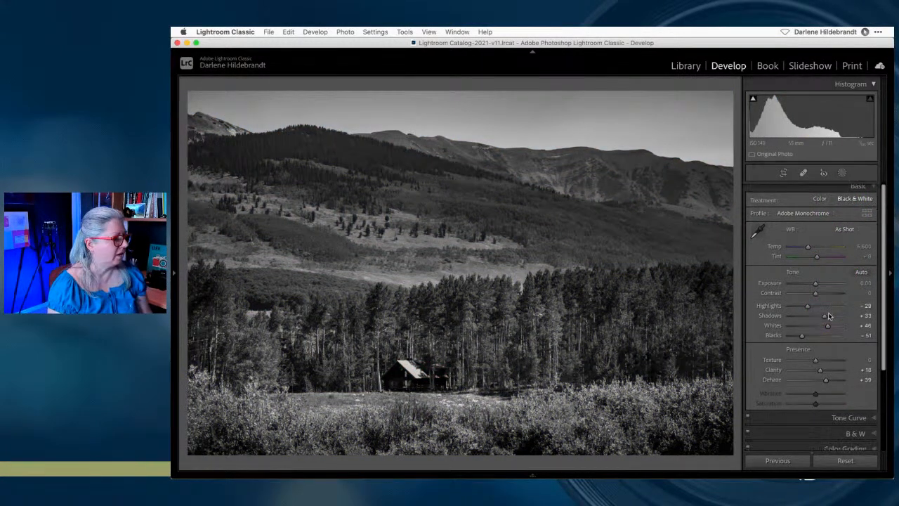
pyautogui.scroll(-1, 828, 323)
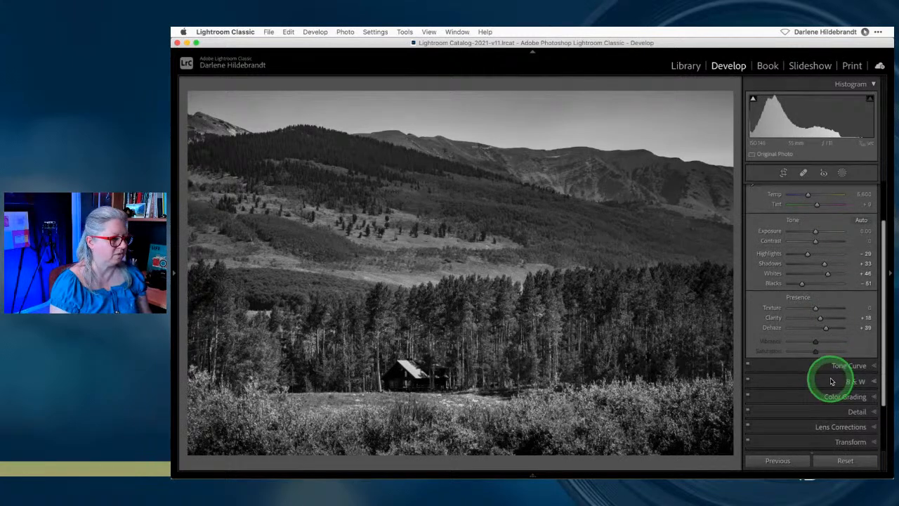
pyautogui.click(830, 380)
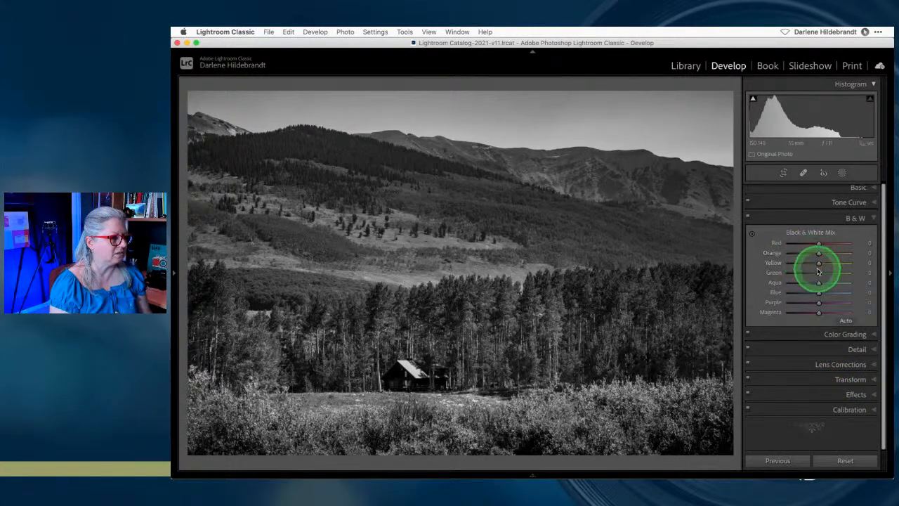
pyautogui.moveTo(818, 264)
pyautogui.mouseDown()
pyautogui.moveTo(839, 263)
pyautogui.moveTo(829, 264)
pyautogui.mouseUp()
pyautogui.moveTo(817, 243); pyautogui.dragTo(831, 242)
pyautogui.moveTo(816, 273); pyautogui.dragTo(818, 300)
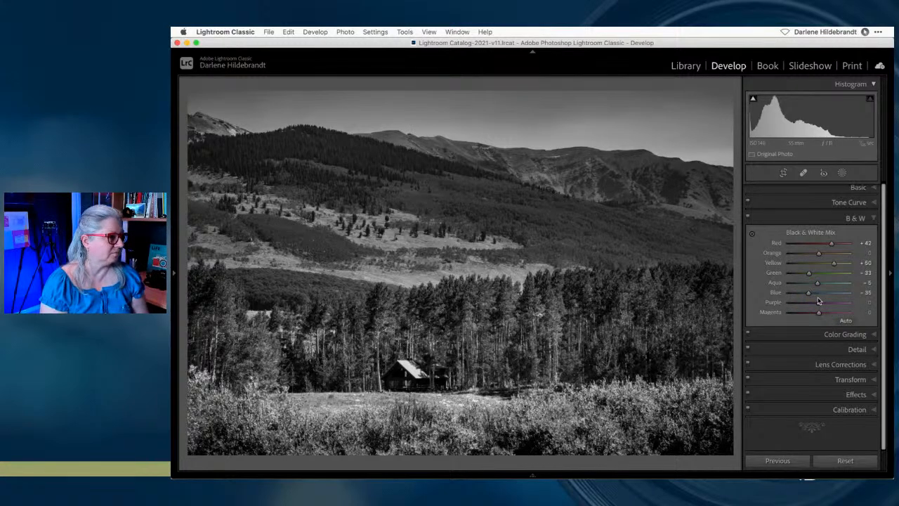
# - Fine-tune the remaining purple, magenta and orange tones of the cabin copy's black-and-white mix
pyautogui.moveTo(818, 301); pyautogui.dragTo(835, 312)
pyautogui.click(831, 253)
pyautogui.moveTo(831, 253)
pyautogui.mouseDown()
pyautogui.moveTo(819, 248)
pyautogui.moveTo(827, 261)
pyautogui.mouseUp()
# - Set the black-and-white copy's Contrast to +6, Whites to +50 and Blacks to -47
pyautogui.click(858, 187)
pyautogui.moveTo(827, 328); pyautogui.dragTo(805, 335)
pyautogui.press('alt')
pyautogui.moveTo(812, 297); pyautogui.dragTo(814, 294)
pyautogui.moveTo(812, 283); pyautogui.dragTo(815, 284)
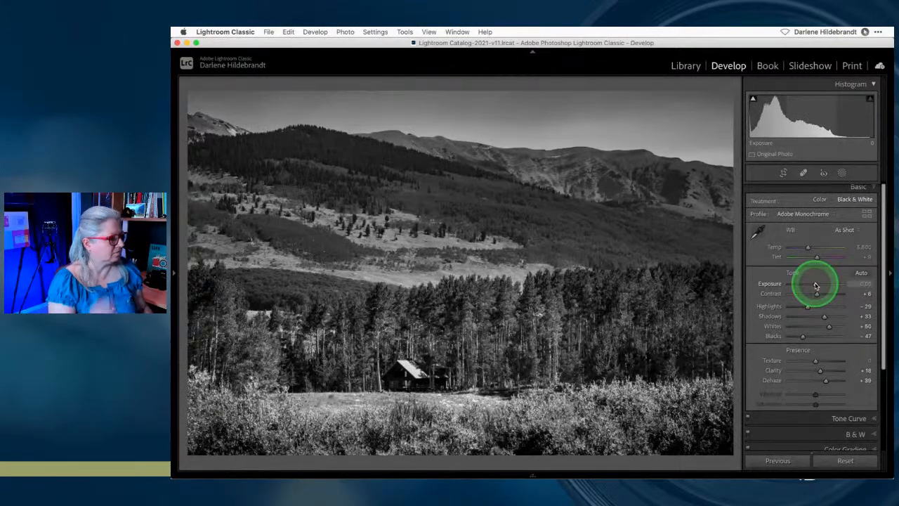
# - Shape the tone curve with four points, lifting the upper midtones and mapping shadow input 65 to 62, and compare with the curve switched off
pyautogui.scroll(-3, 816, 285)
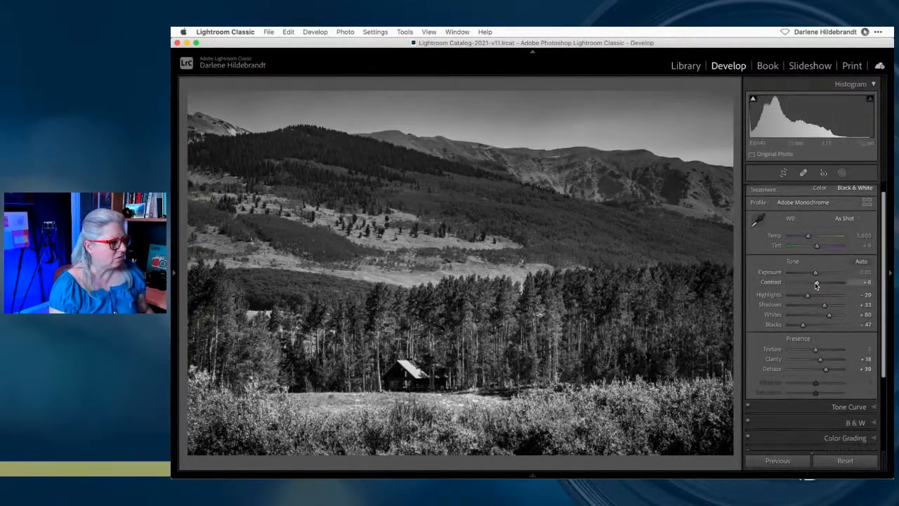
pyautogui.click(837, 364)
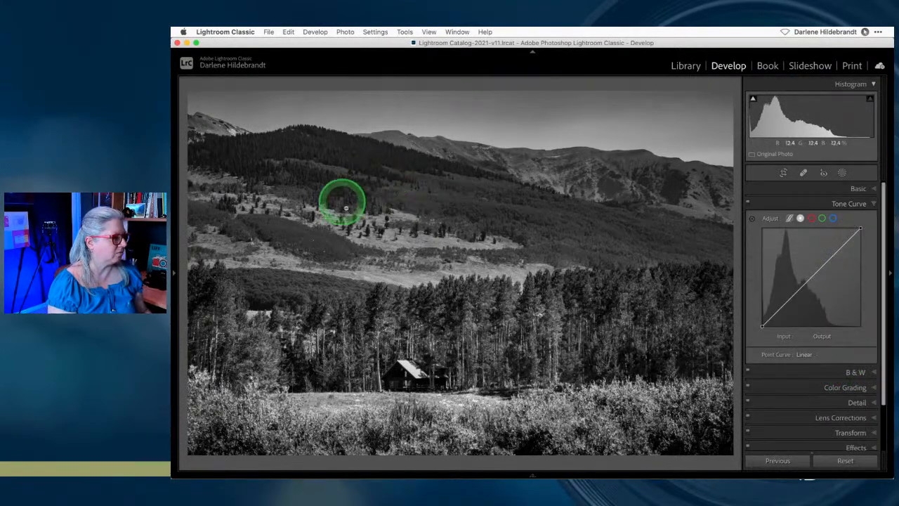
pyautogui.click(818, 271)
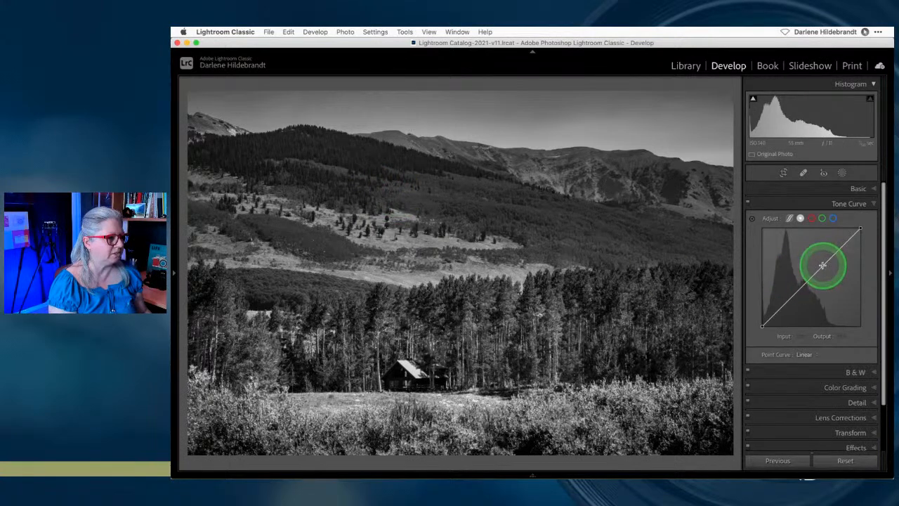
pyautogui.moveTo(818, 273)
pyautogui.mouseDown()
pyautogui.moveTo(815, 264)
pyautogui.moveTo(805, 285)
pyautogui.mouseUp()
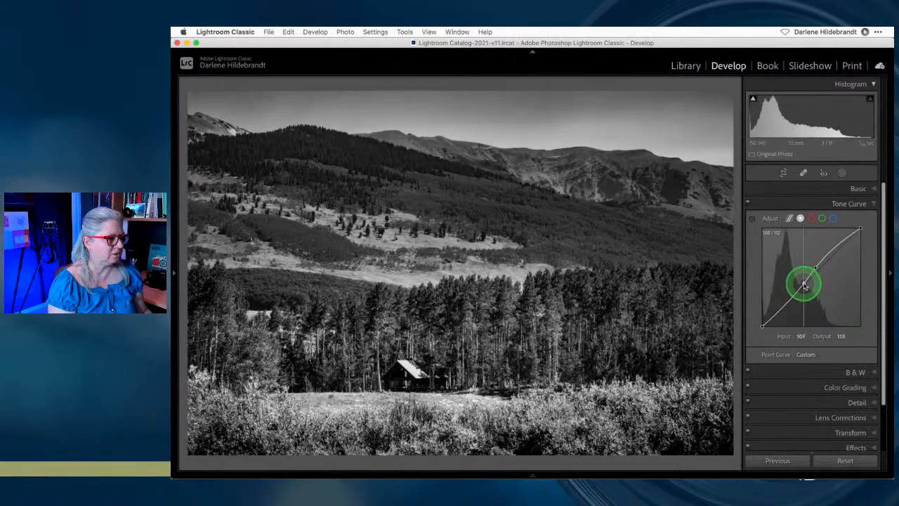
pyautogui.moveTo(833, 246); pyautogui.dragTo(834, 252)
pyautogui.moveTo(794, 294); pyautogui.dragTo(787, 302)
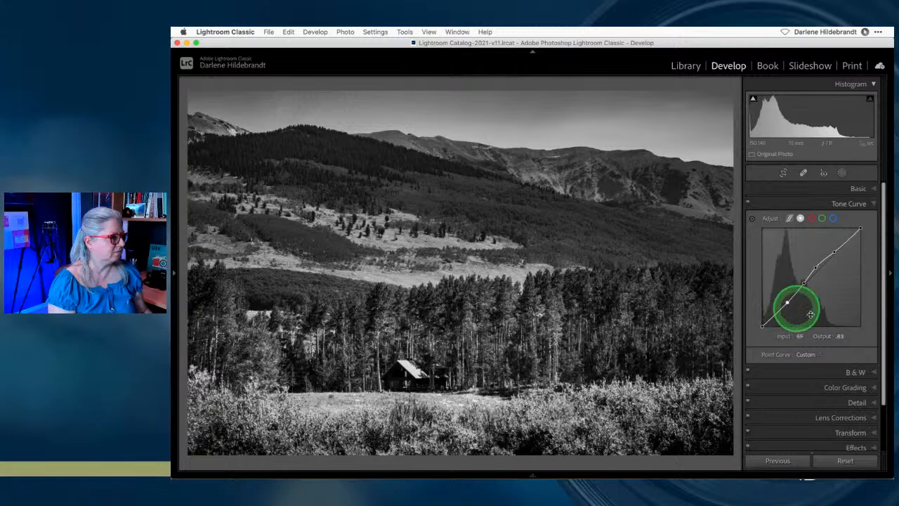
pyautogui.click(749, 203)
pyautogui.click(749, 204)
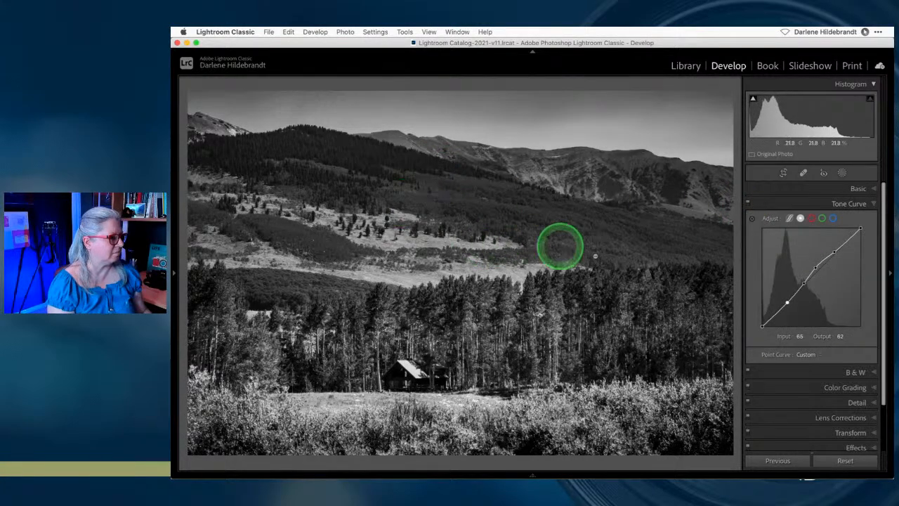
# - Set the black-and-white copy's Whites to +38
pyautogui.click(858, 188)
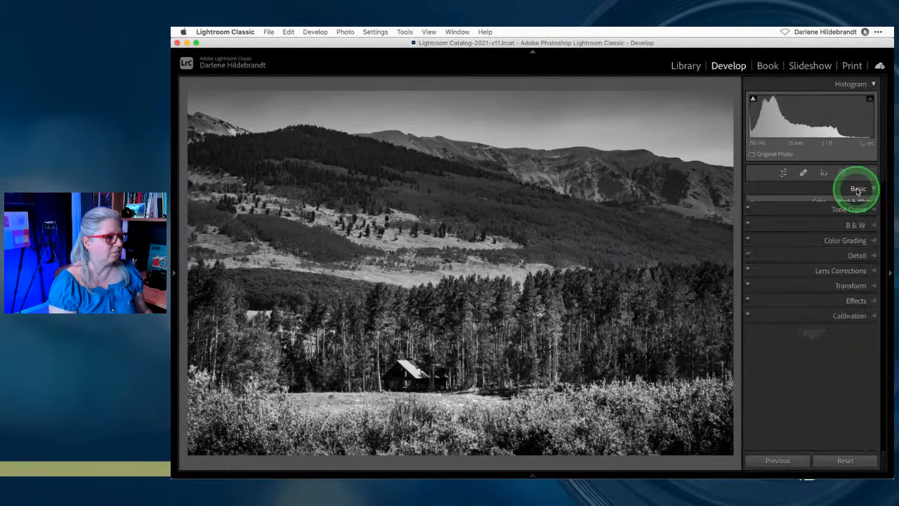
pyautogui.moveTo(823, 336); pyautogui.dragTo(823, 330)
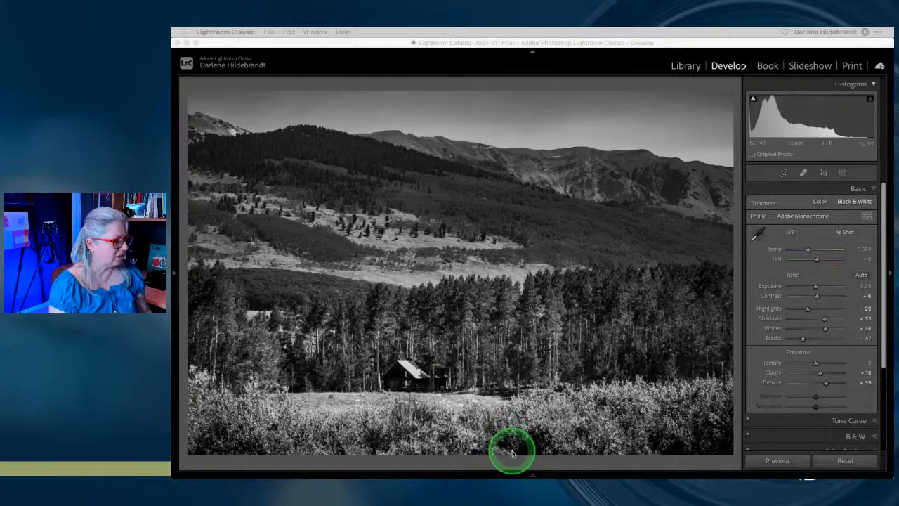
# - Compare the original mountain cabin photo and its two virtual copies side by side in Survey view
pyautogui.press('g')
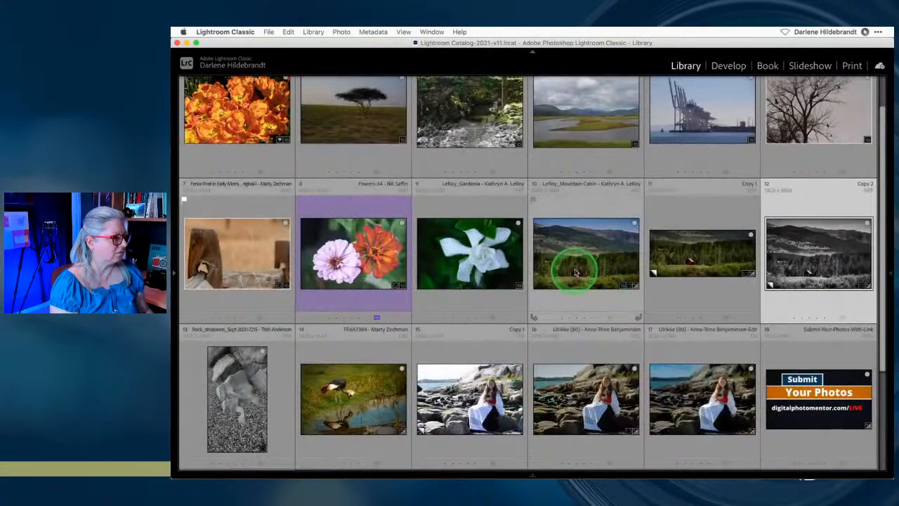
pyautogui.keyDown('shift'); pyautogui.click(580, 264); pyautogui.keyUp('shift')
pyautogui.press('n')
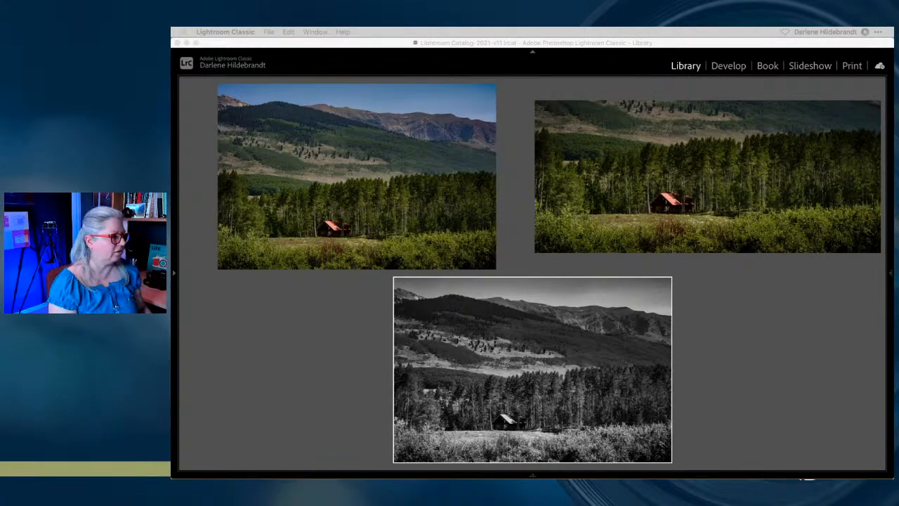
pyautogui.click(743, 368)
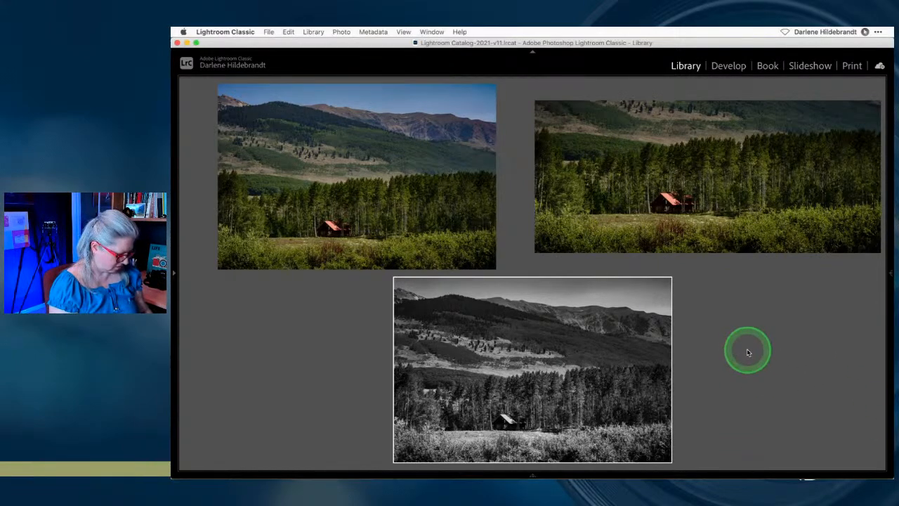
# - Return to the grid view, show its toolbar and enlarge the thumbnails to four per row
pyautogui.press('g')
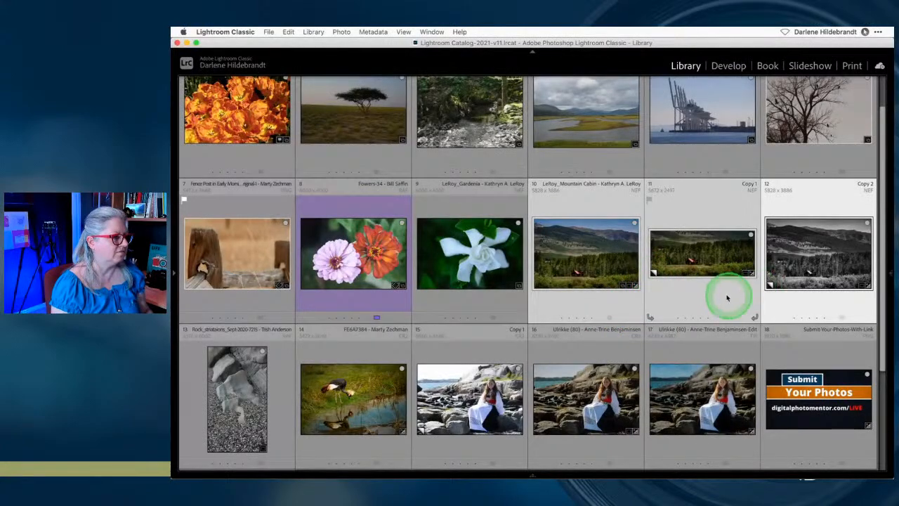
pyautogui.press('t')
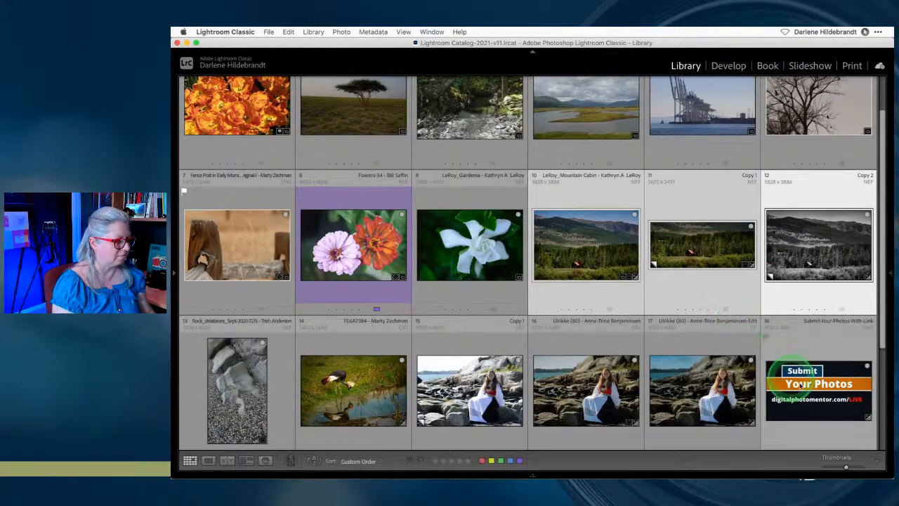
pyautogui.moveTo(840, 466); pyautogui.dragTo(851, 466)
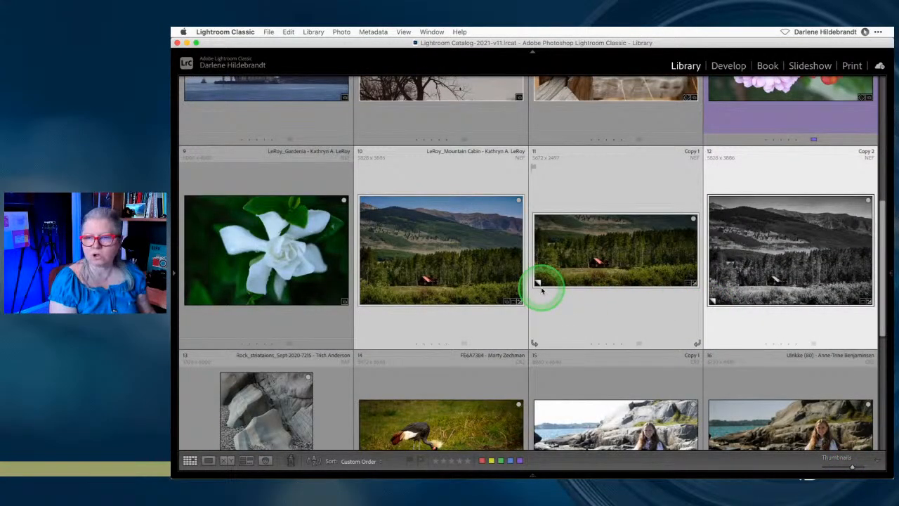
# - Select the original mountain cabin photo and each of its virtual copies in turn to point out the separate versions
pyautogui.click(495, 164)
pyautogui.click(618, 181)
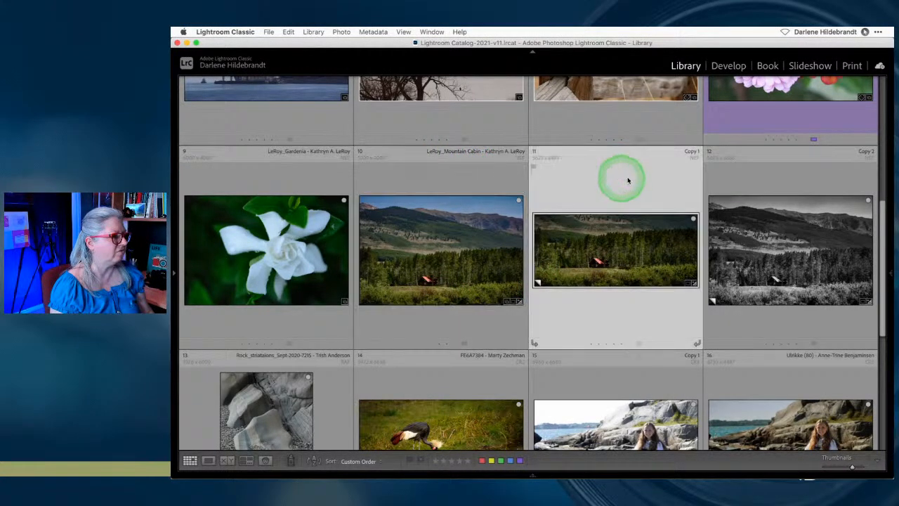
pyautogui.click(798, 171)
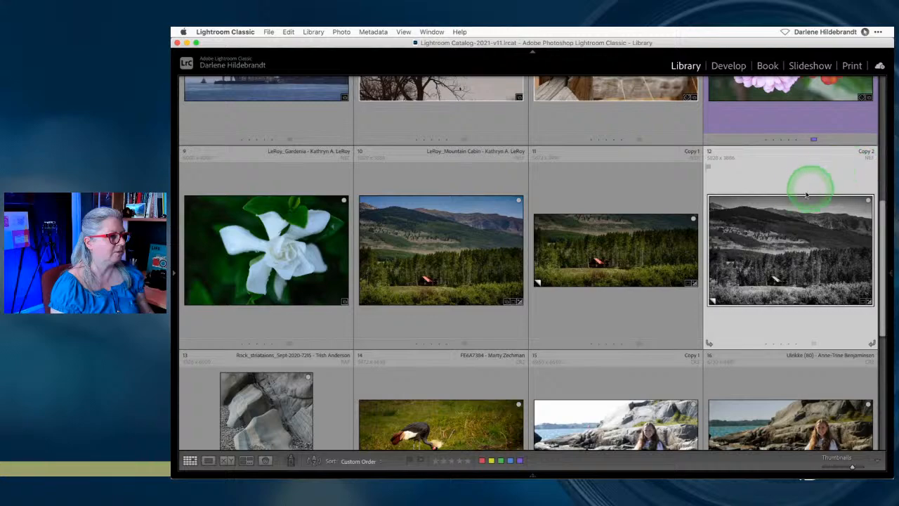
pyautogui.press('Left')
pyautogui.press('Left')
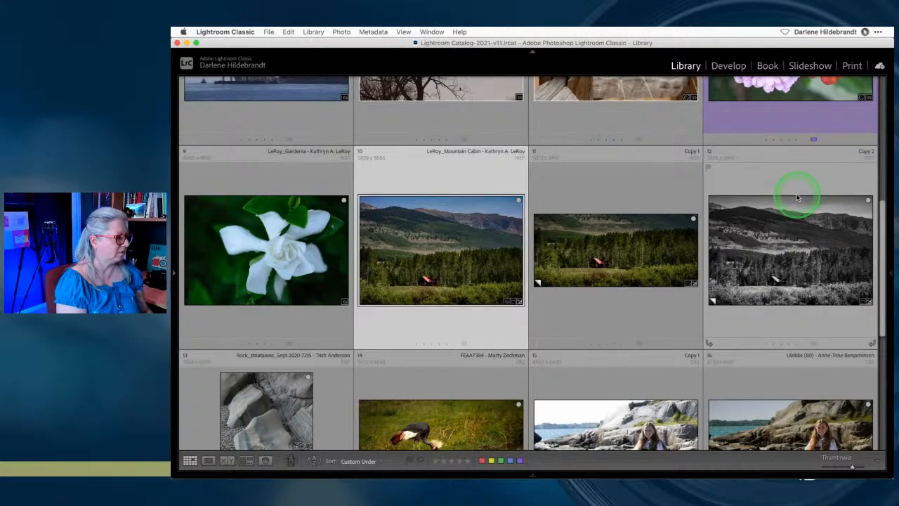
# - View the cabin versions full size, cycle the info overlay to check the copies' file details, and return to the grid
pyautogui.press('e')
pyautogui.press('Right')
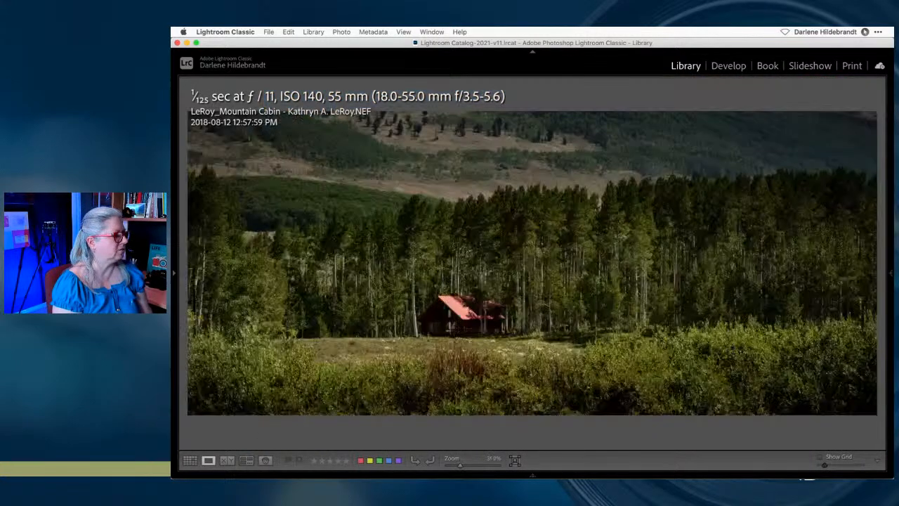
pyautogui.press('i')
pyautogui.press('i')
pyautogui.press('i')
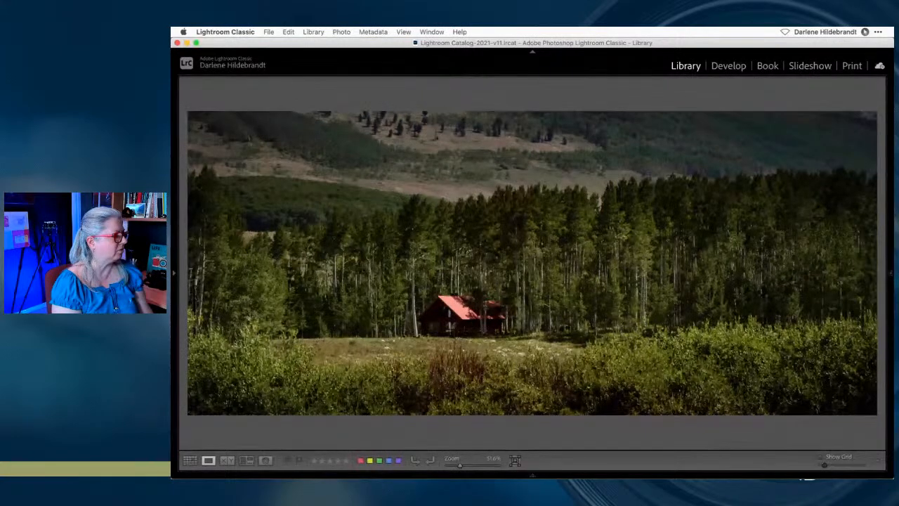
pyautogui.press('Right')
pyautogui.press('Left')
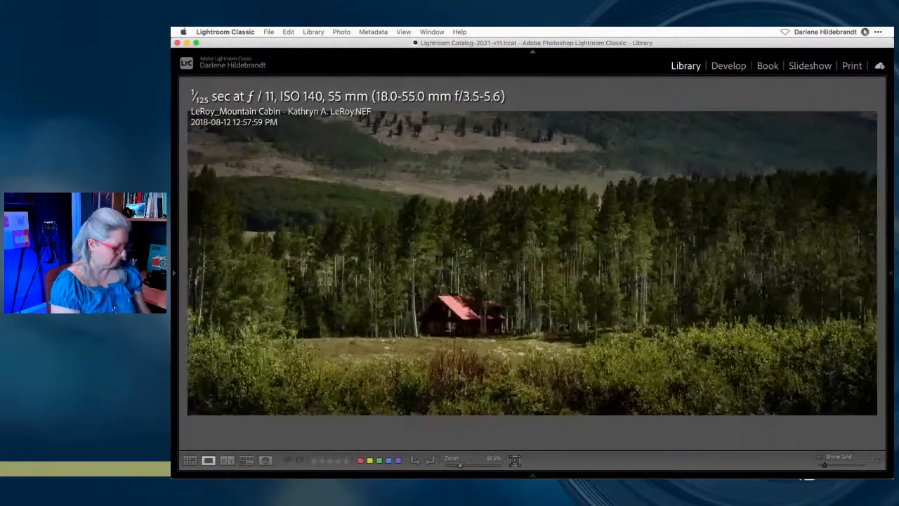
pyautogui.press('g')
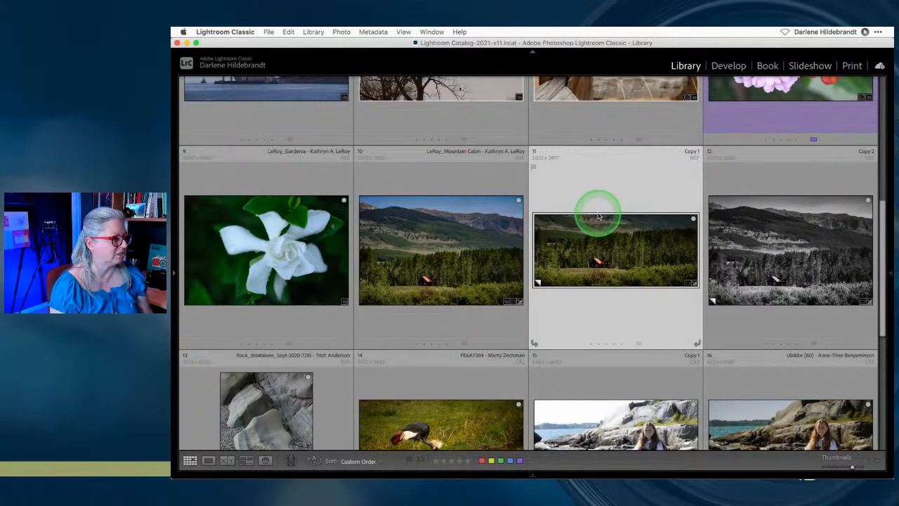
# - Reveal the original mountain cabin photo in Finder, enlarge the window to inspect its raw file in the folder, and return to Lightroom Classic
pyautogui.click(431, 182)
pyautogui.rightClick(431, 182)
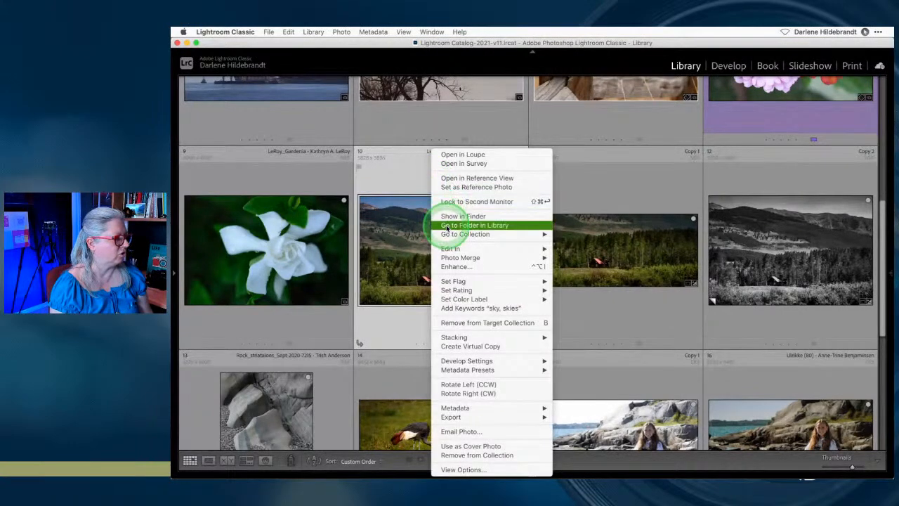
pyautogui.click(445, 216)
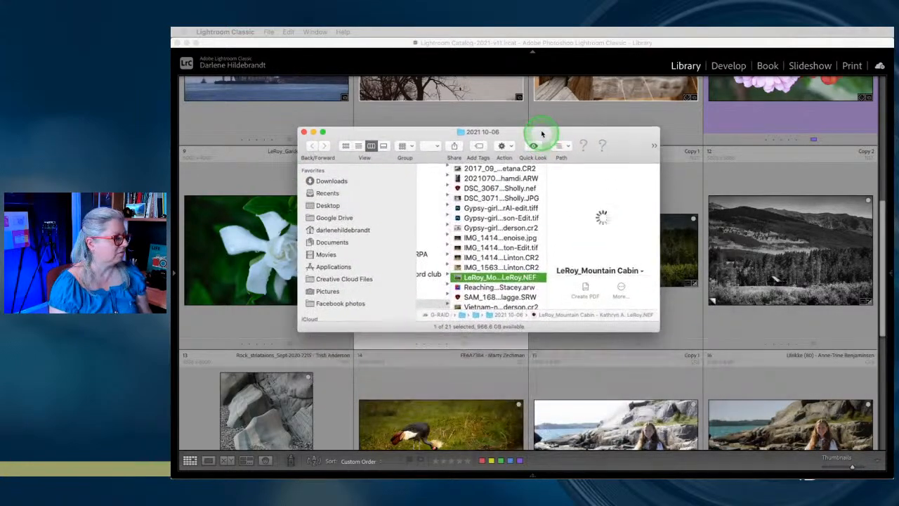
pyautogui.moveTo(549, 275); pyautogui.dragTo(576, 288)
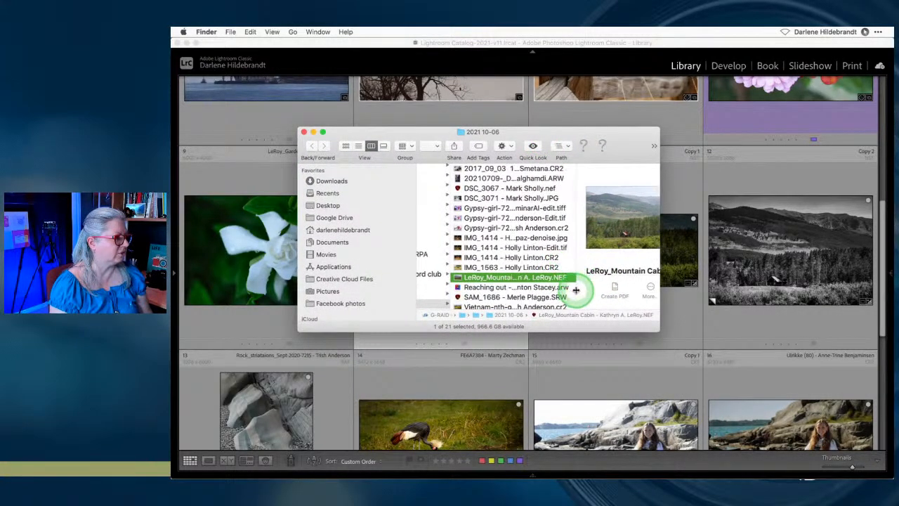
pyautogui.moveTo(663, 323); pyautogui.dragTo(783, 384)
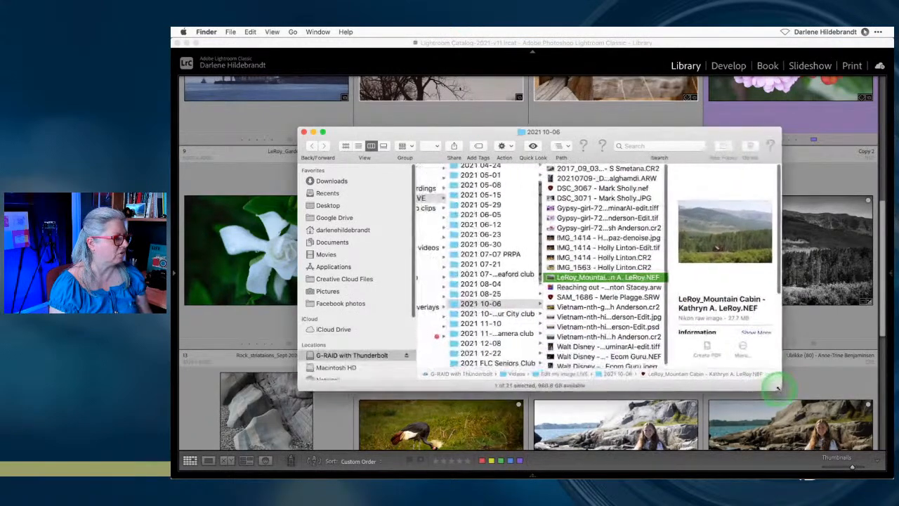
pyautogui.click(580, 278)
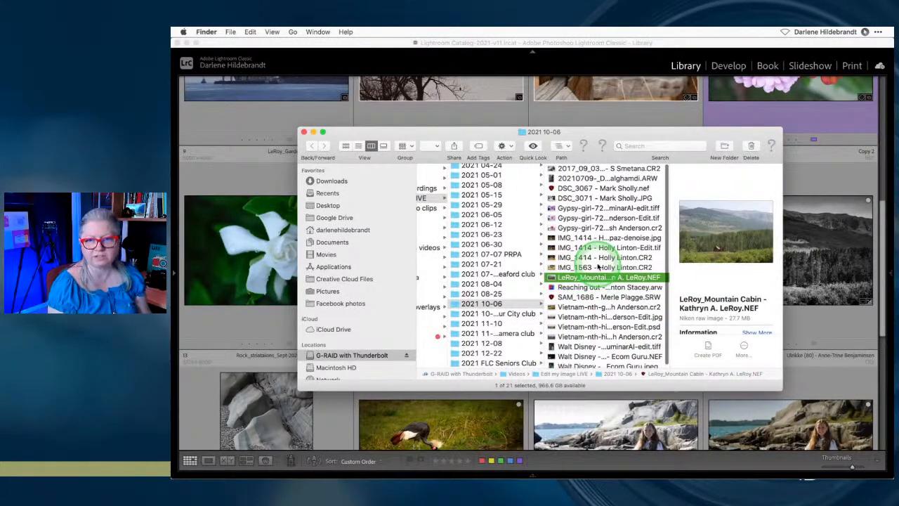
pyautogui.click(470, 127)
pyautogui.click(491, 115)
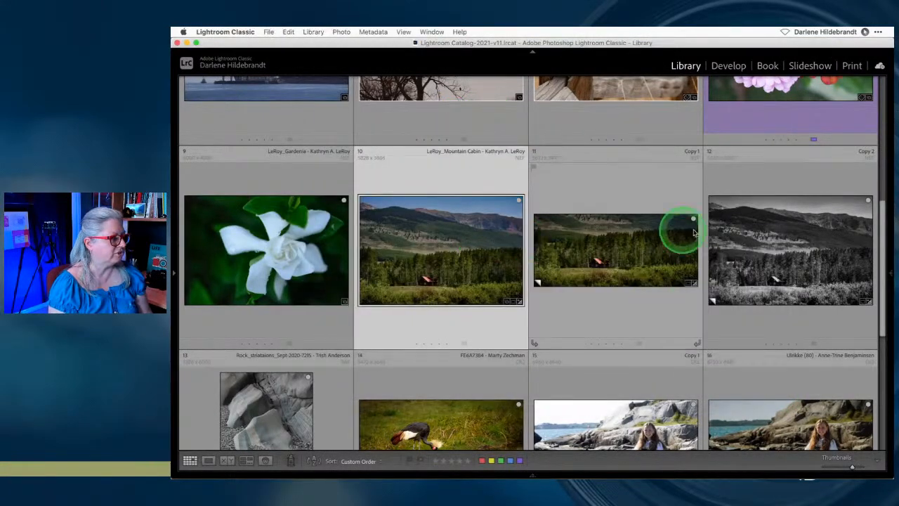
# - Open the original color cabin photo for developing and set its Blue saturation to -23 in the HSL adjustments
pyautogui.scroll(-3, 482, 151)
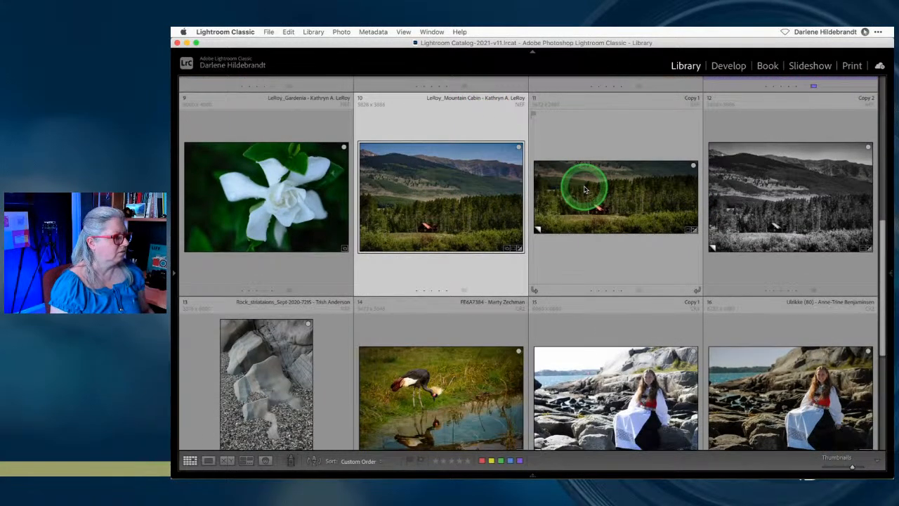
pyautogui.press('d')
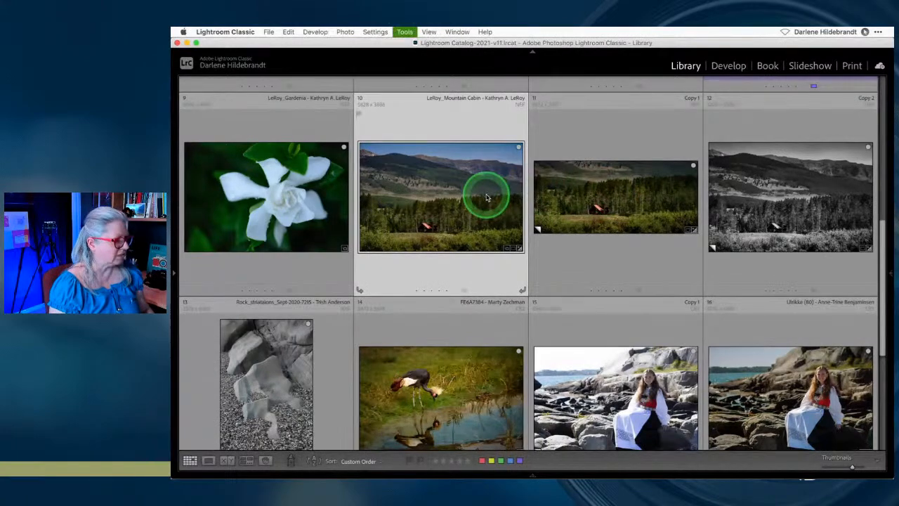
pyautogui.scroll(-4, 784, 281)
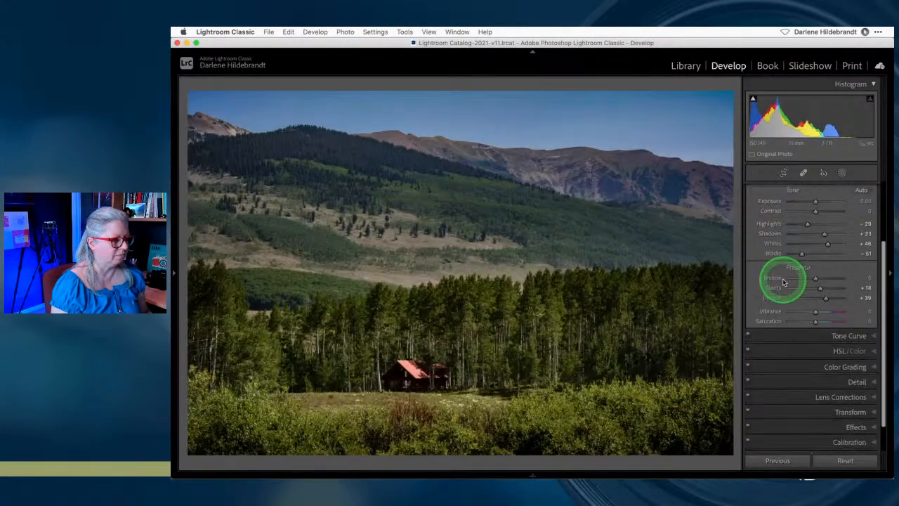
pyautogui.click(802, 339)
pyautogui.click(792, 234)
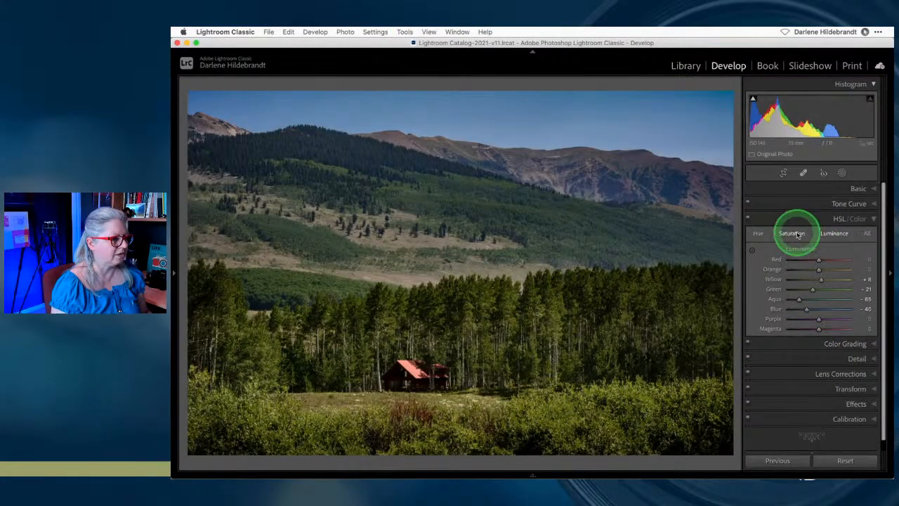
pyautogui.moveTo(817, 309); pyautogui.dragTo(814, 311)
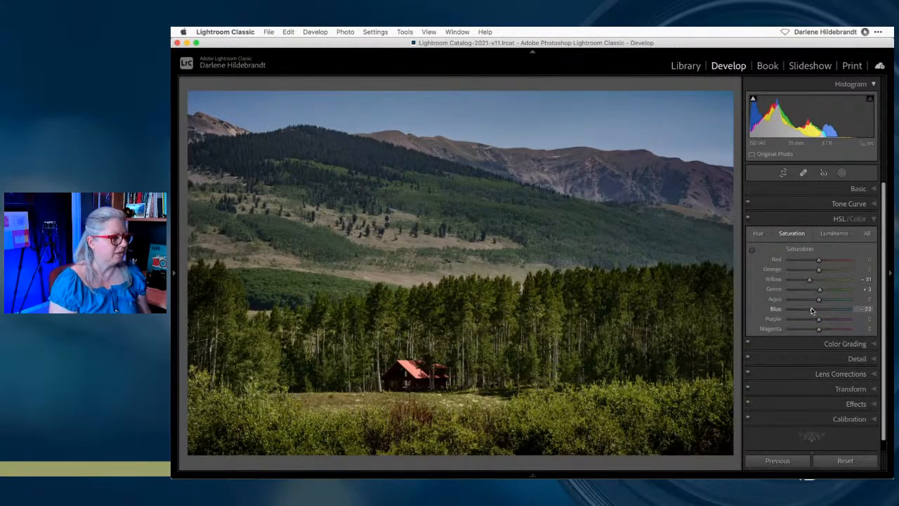
# - Lower the color cabin photo's overall Saturation to -37
pyautogui.click(861, 189)
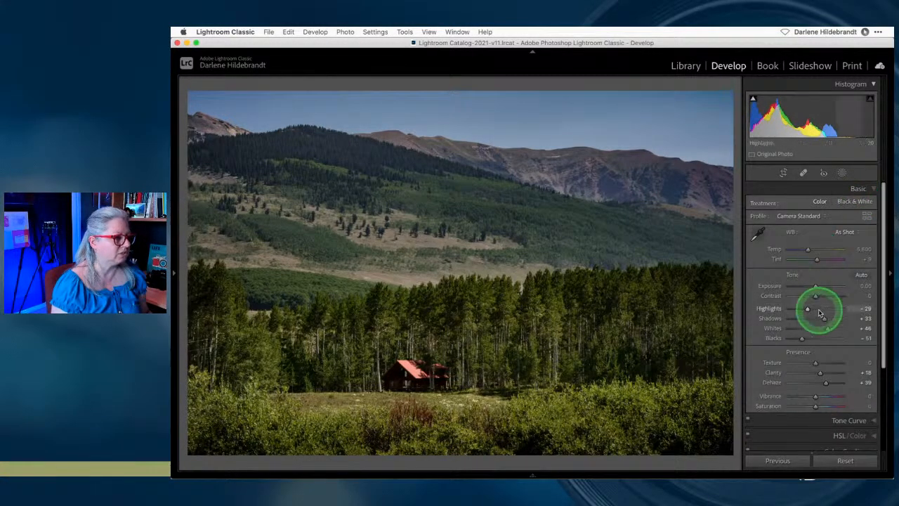
pyautogui.scroll(-3, 818, 312)
pyautogui.moveTo(815, 352); pyautogui.dragTo(804, 353)
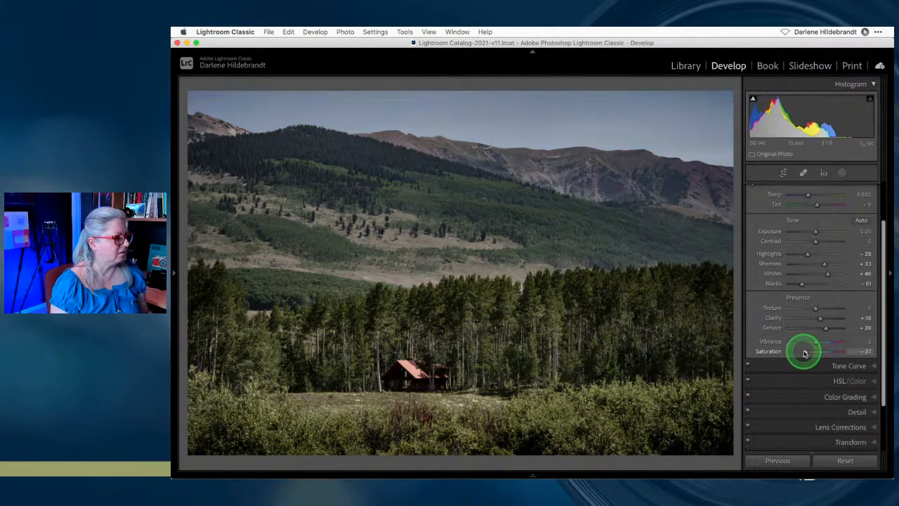
# - Try different Vibrance and Saturation amounts on the color cabin photo, ending with Vibrance at 0 and Saturation at -27
pyautogui.moveTo(806, 353)
pyautogui.mouseDown()
pyautogui.moveTo(812, 343)
pyautogui.moveTo(801, 343)
pyautogui.moveTo(853, 342)
pyautogui.moveTo(758, 346)
pyautogui.moveTo(823, 346)
pyautogui.moveTo(808, 343)
pyautogui.mouseUp()
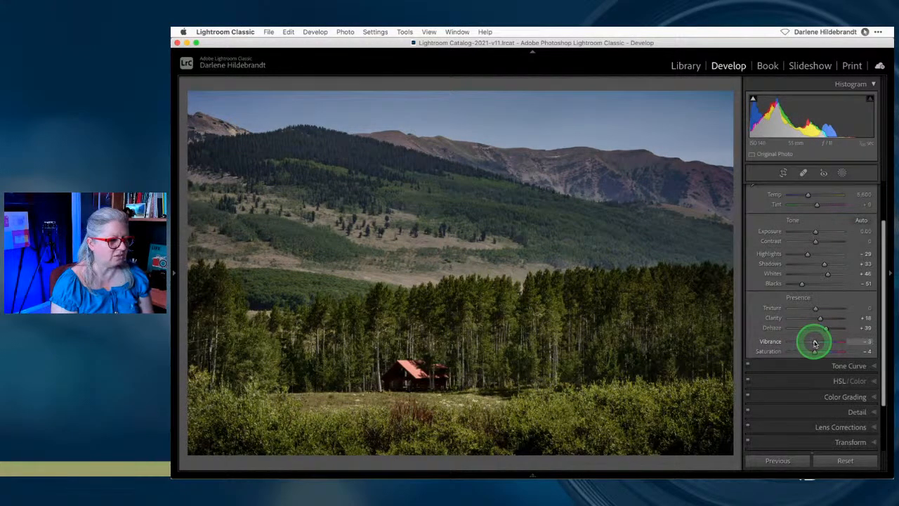
pyautogui.moveTo(811, 351); pyautogui.dragTo(811, 351)
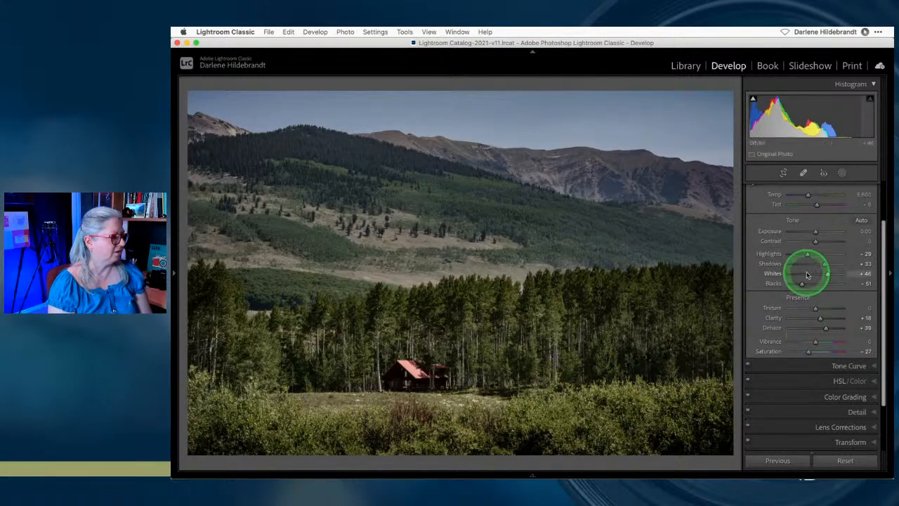
# - Tint the cabin photo's shadows yellow with Color Grading, using Hue 62 and Saturation 22
pyautogui.scroll(-5, 805, 271)
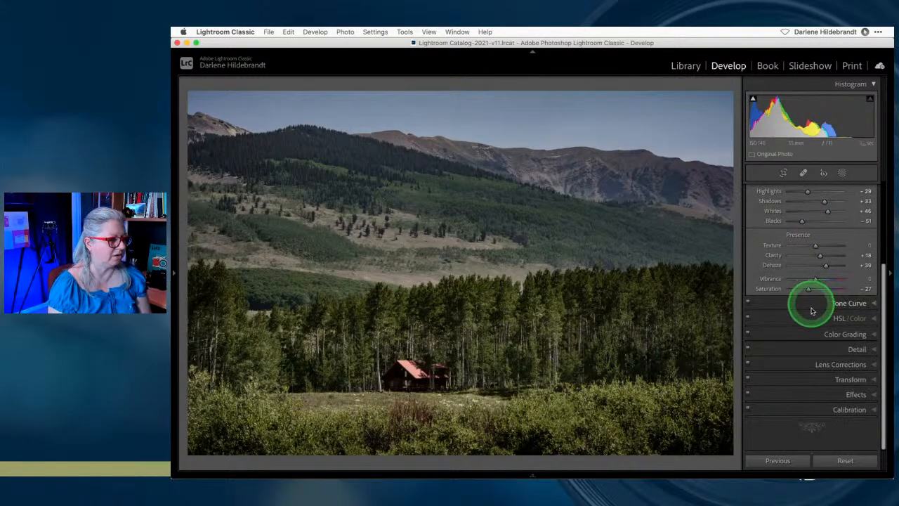
pyautogui.click(803, 332)
pyautogui.scroll(4, 793, 343)
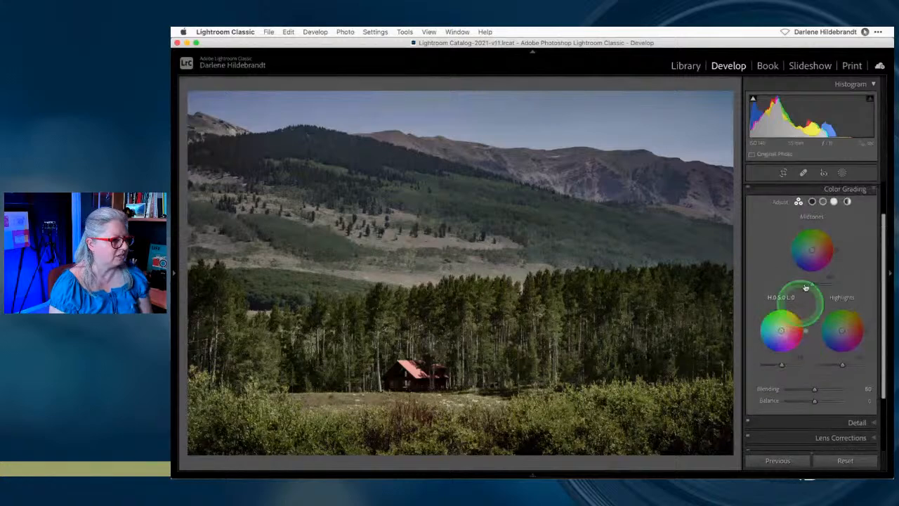
pyautogui.click(812, 202)
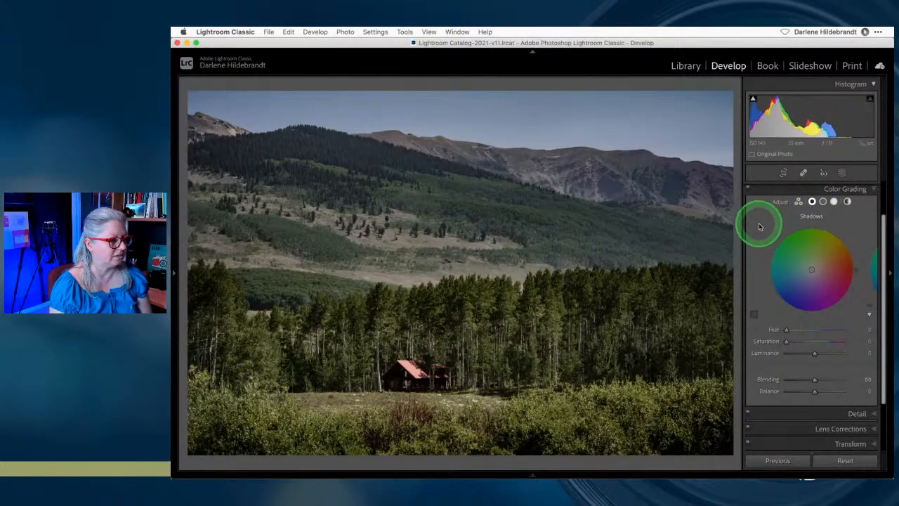
pyautogui.moveTo(785, 329); pyautogui.dragTo(798, 340)
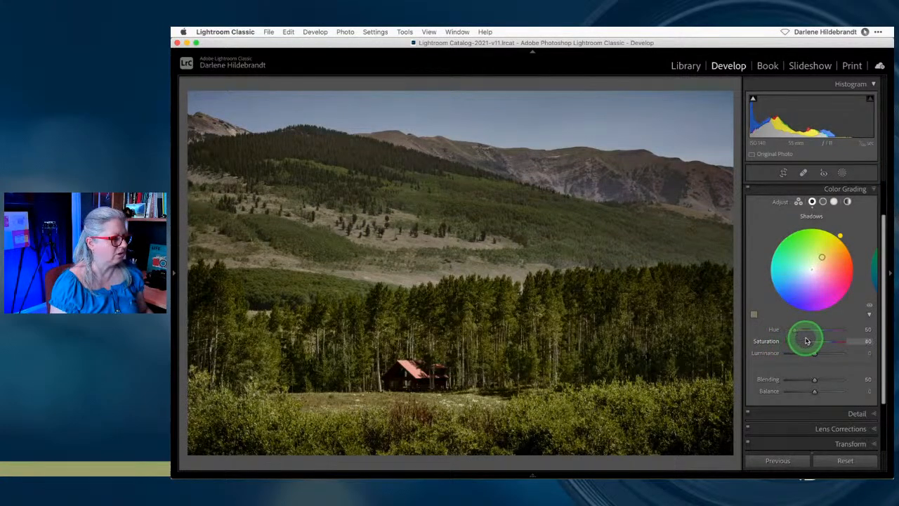
pyautogui.moveTo(839, 237); pyautogui.dragTo(832, 229)
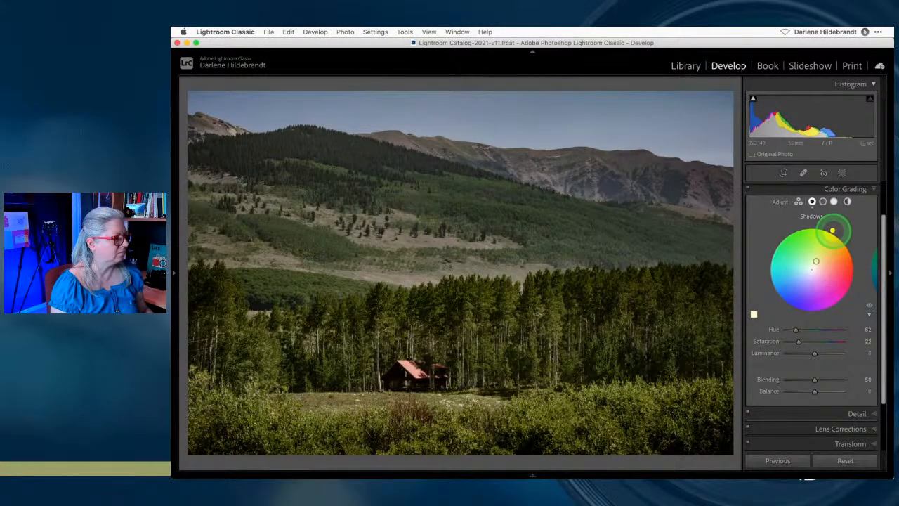
# - Tint the cabin photo's highlights blue with Color Grading, using Hue 234 and Saturation 24
pyautogui.click(834, 202)
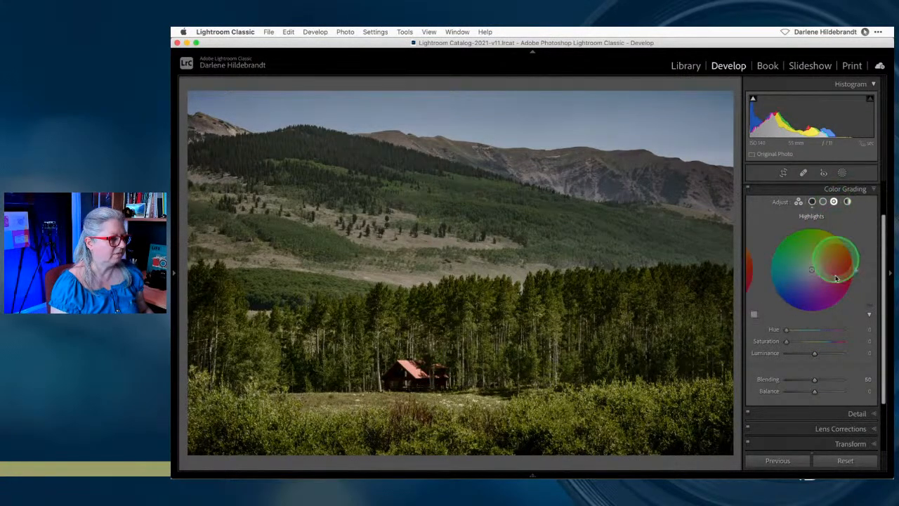
pyautogui.moveTo(787, 331); pyautogui.dragTo(822, 330)
pyautogui.moveTo(785, 342)
pyautogui.mouseDown()
pyautogui.moveTo(811, 341)
pyautogui.moveTo(799, 342)
pyautogui.mouseUp()
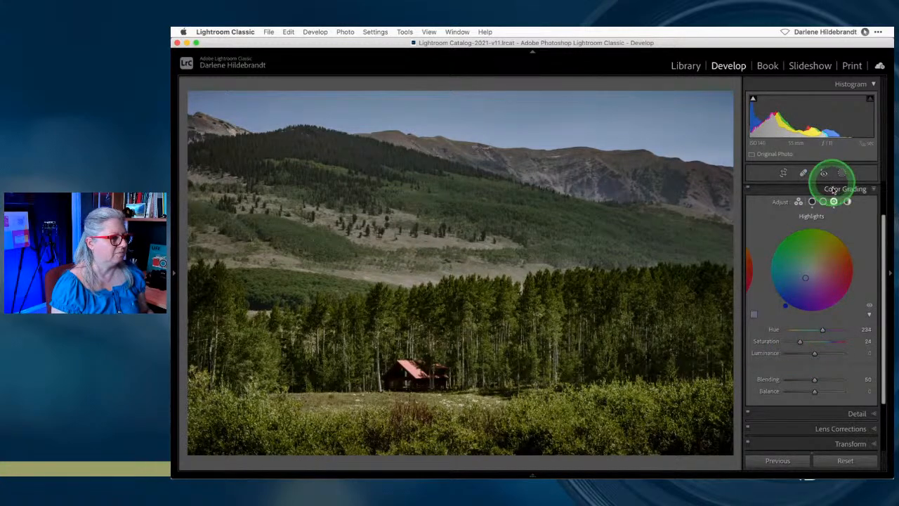
# - Lower the color cabin photo's overall Saturation in the Basic adjustments to -39
pyautogui.scroll(1, 832, 215)
pyautogui.scroll(1, 832, 213)
pyautogui.click(854, 195)
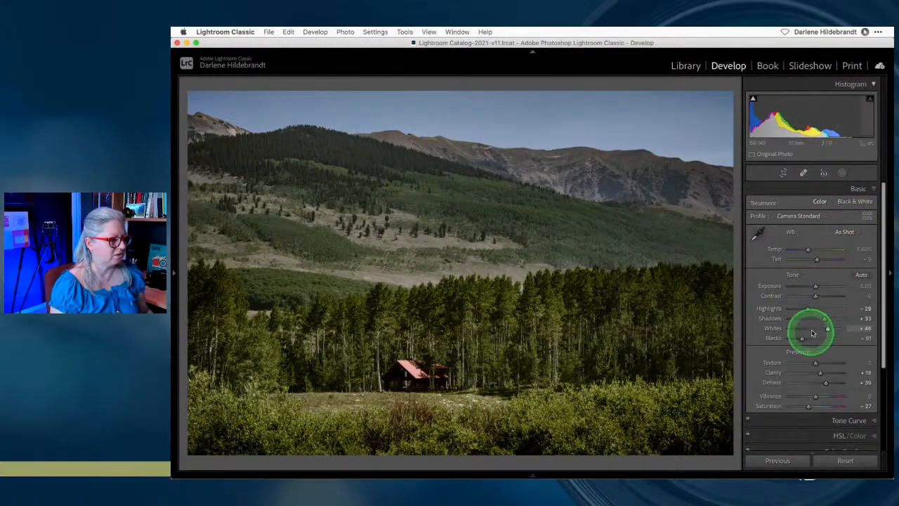
pyautogui.moveTo(809, 406)
pyautogui.mouseDown()
pyautogui.moveTo(795, 407)
pyautogui.moveTo(805, 407)
pyautogui.mouseUp()
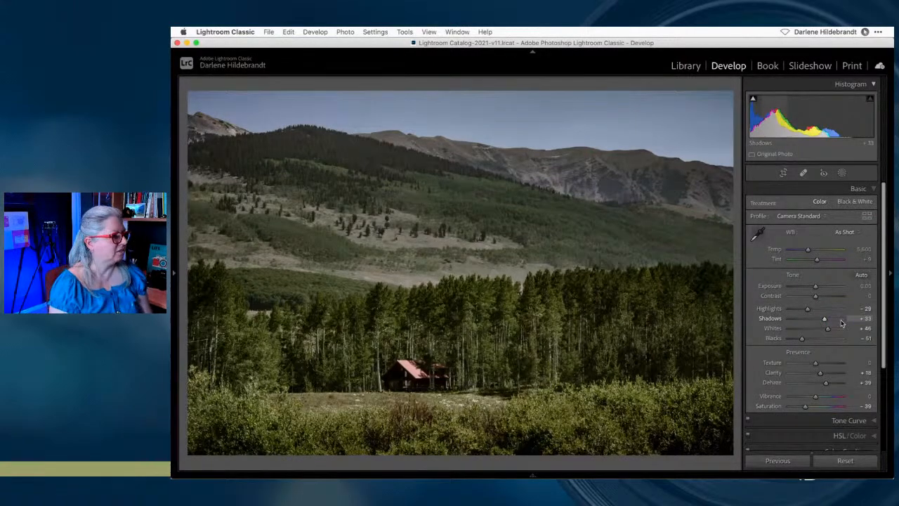
# - Return to the photo grid and create a virtual copy of the muted color cabin photo
pyautogui.press('g')
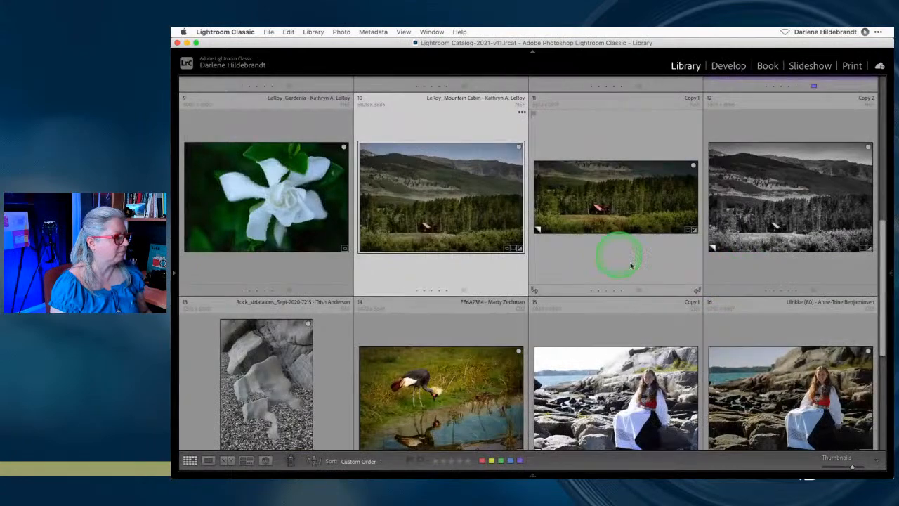
pyautogui.scroll(1, 639, 272)
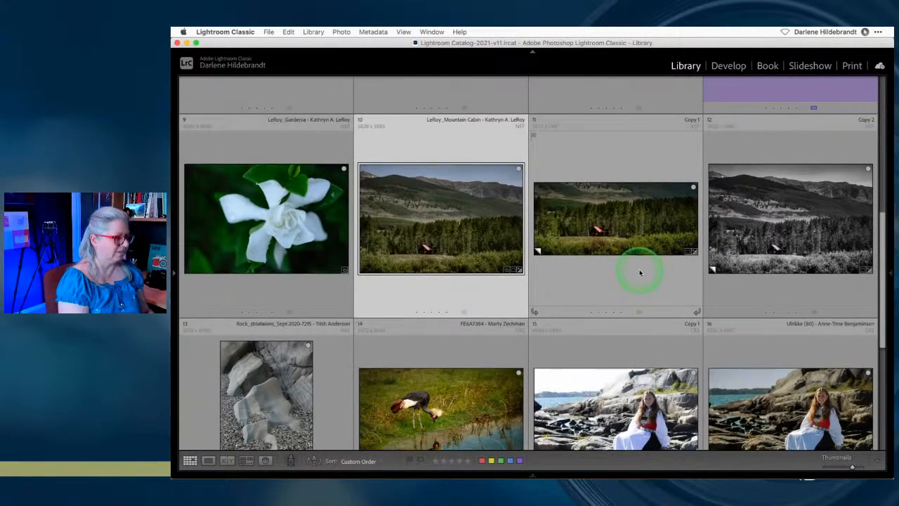
pyautogui.press('super+apostrophe')
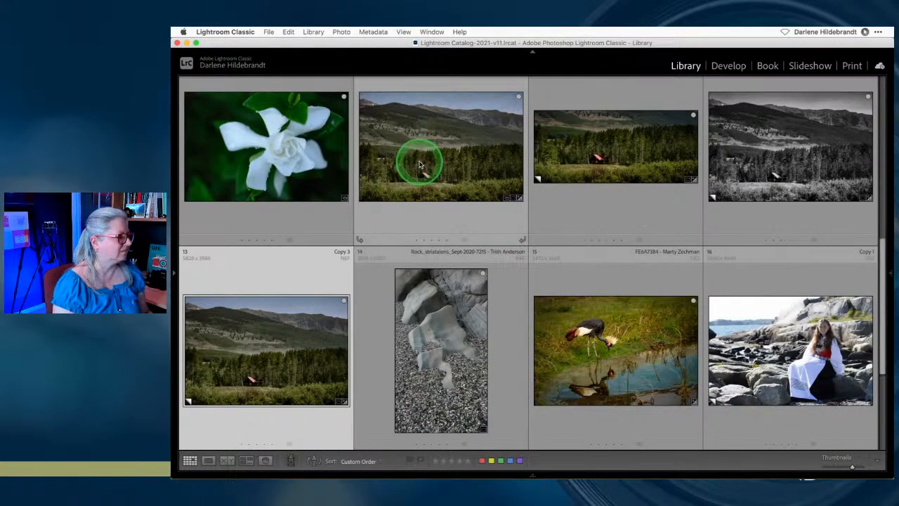
# - Open the original color cabin photo for developing and expand its edit history
pyautogui.click(420, 168)
pyautogui.press('r')
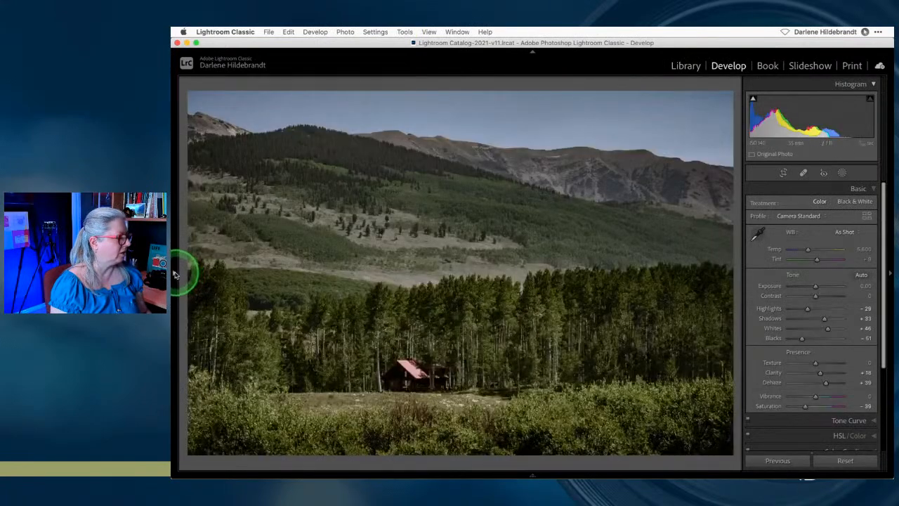
pyautogui.click(175, 274)
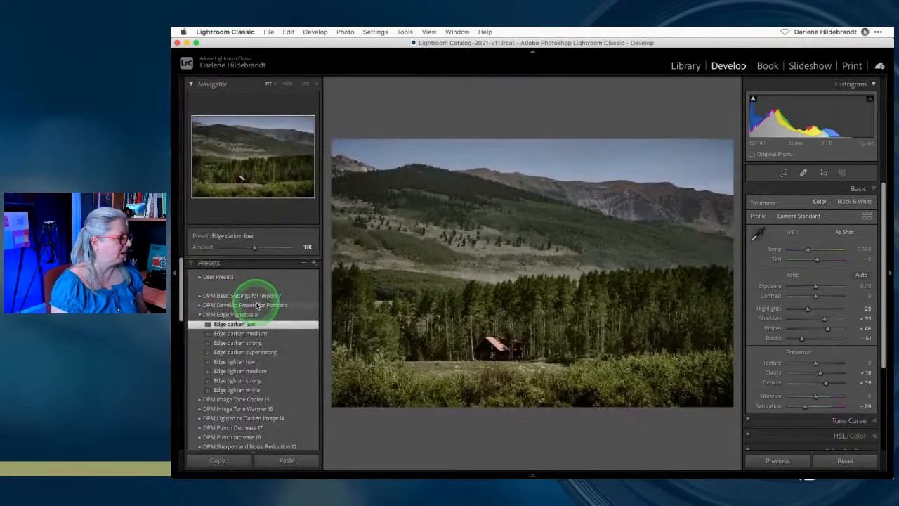
pyautogui.scroll(-10, 203, 280)
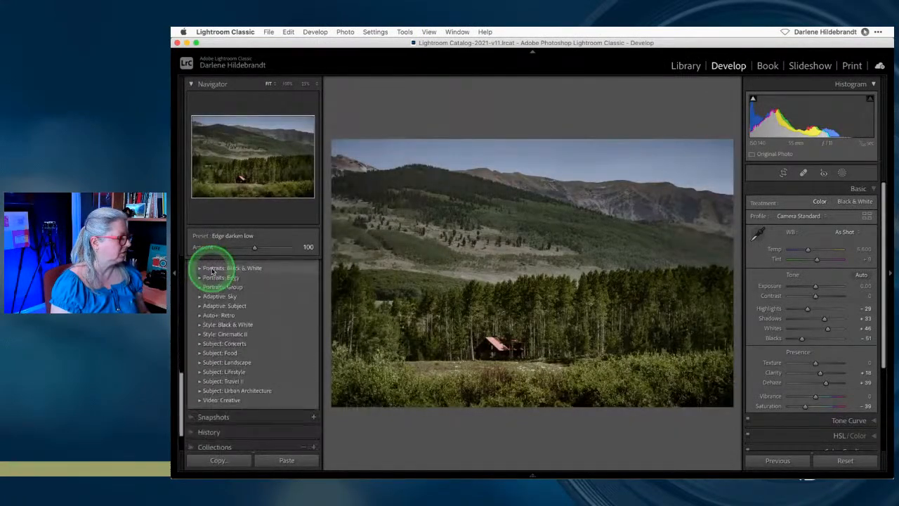
pyautogui.click(194, 394)
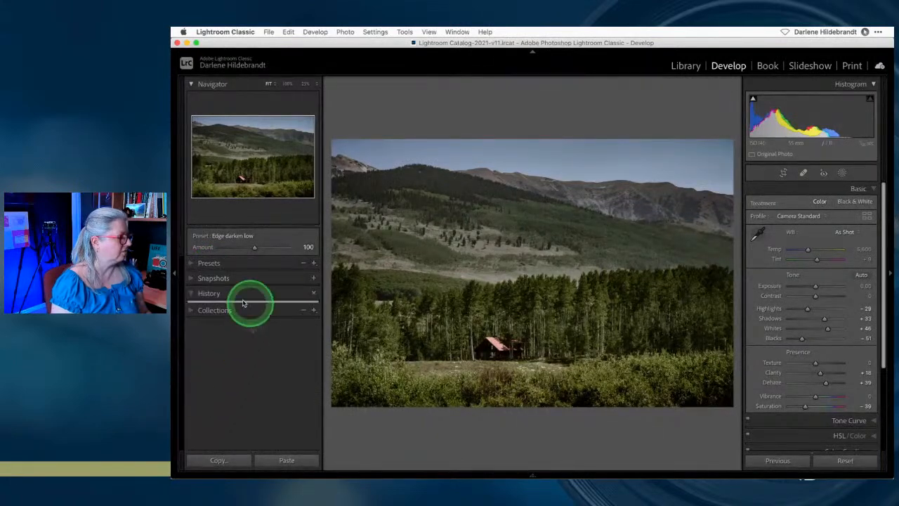
pyautogui.click(194, 294)
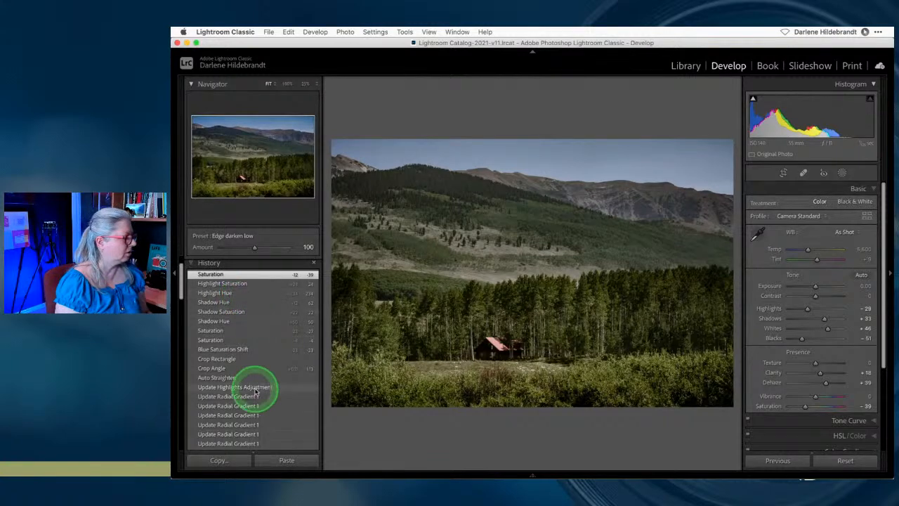
pyautogui.scroll(1, 252, 390)
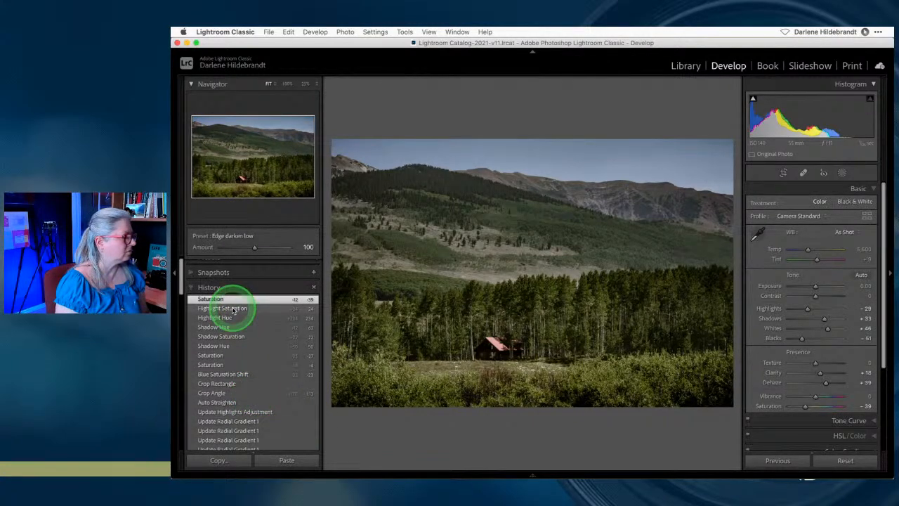
# - Reset the original cabin photo's overall Saturation to 0 and turn off its Color Grading
pyautogui.scroll(-3, 796, 302)
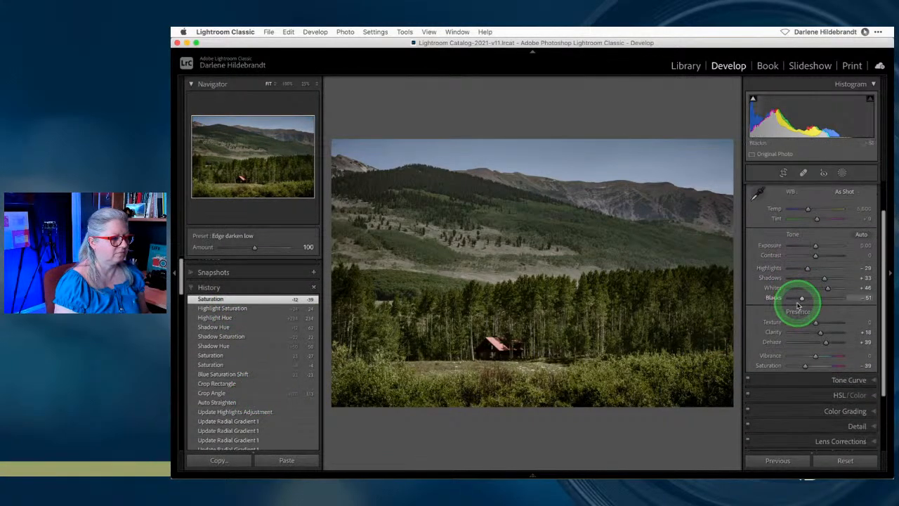
pyautogui.doubleClick(804, 359)
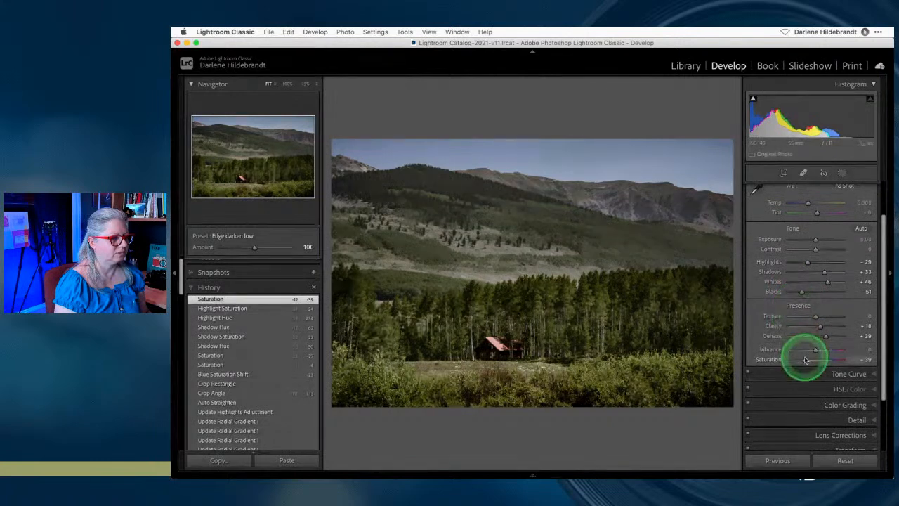
pyautogui.click(813, 404)
pyautogui.click(747, 234)
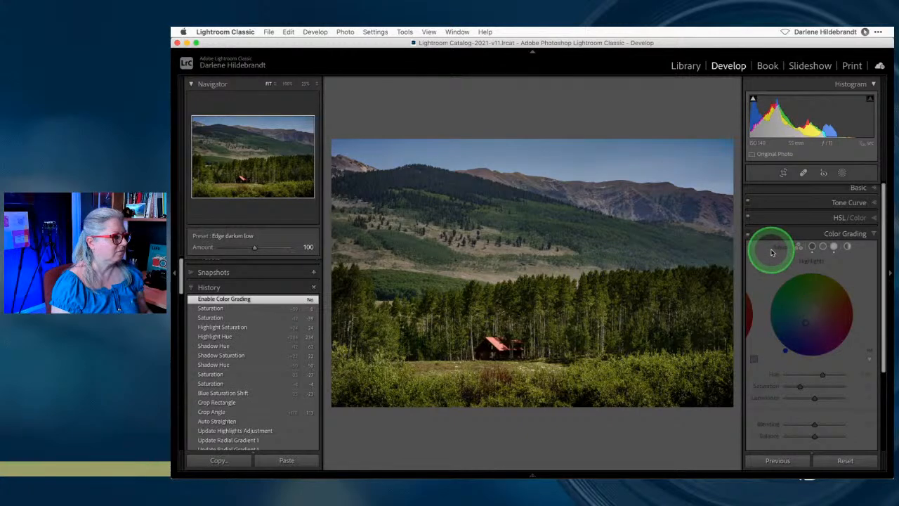
# - Compare the original cabin photo and its three virtual copies together in Survey view, and return to the grid
pyautogui.press('g')
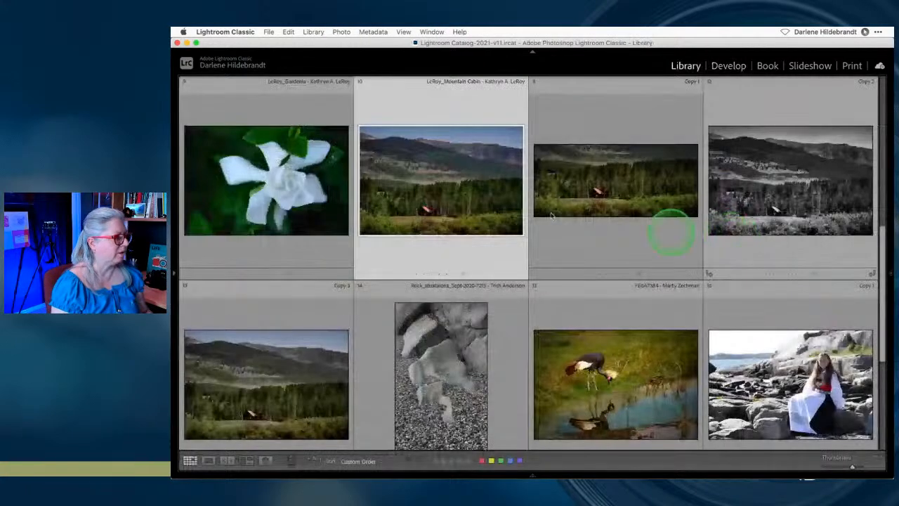
pyautogui.click(282, 360)
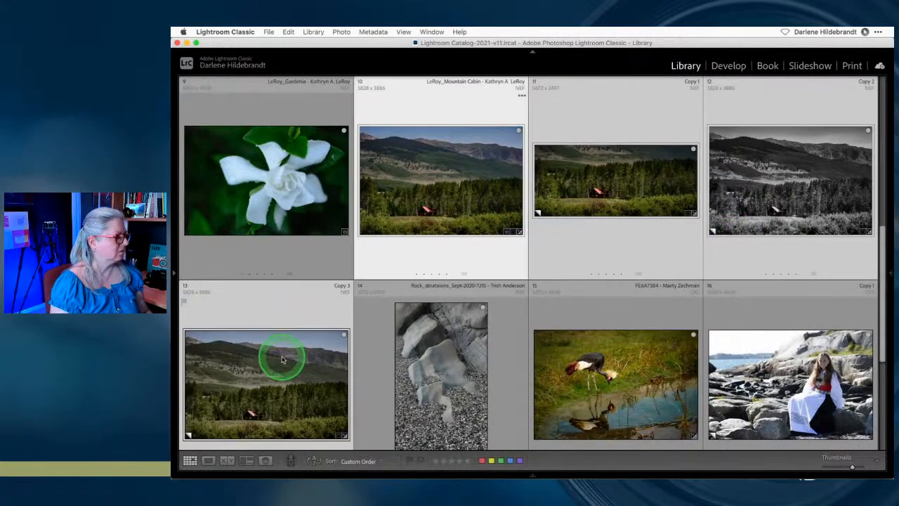
pyautogui.press('n')
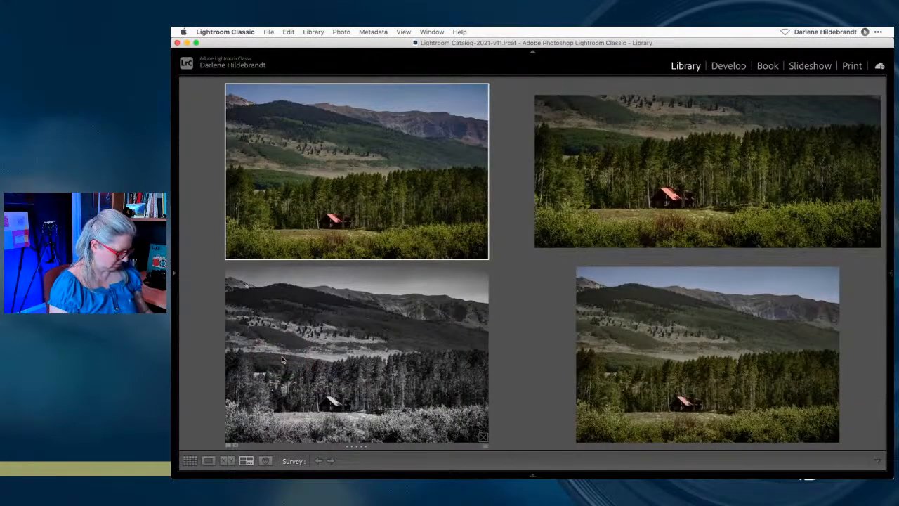
pyautogui.press('g')
# - Move the muted color copy directly after the original cabin photo and compare all four versions in Survey view with the toolbar hidden
pyautogui.click(318, 300)
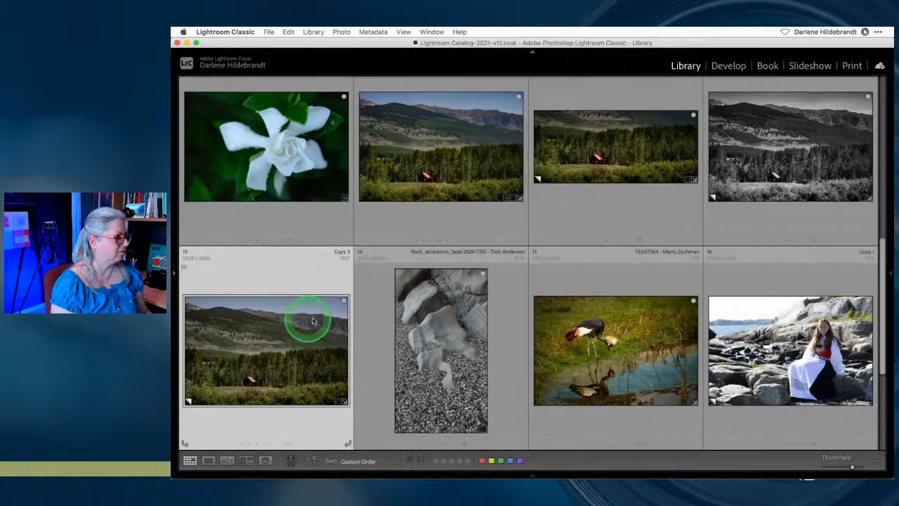
pyautogui.moveTo(311, 297); pyautogui.dragTo(482, 190)
pyautogui.click(453, 179)
pyautogui.keyDown('shift'); pyautogui.click(343, 361); pyautogui.keyUp('shift')
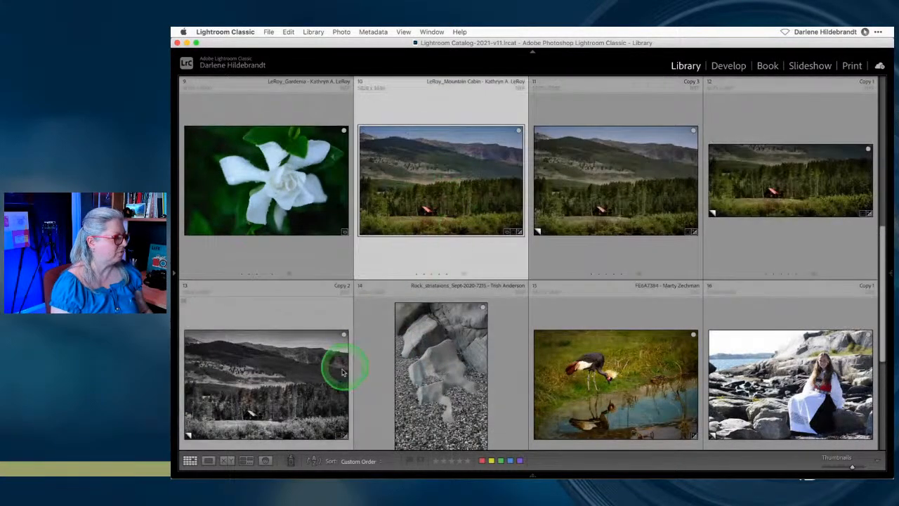
pyautogui.press('n')
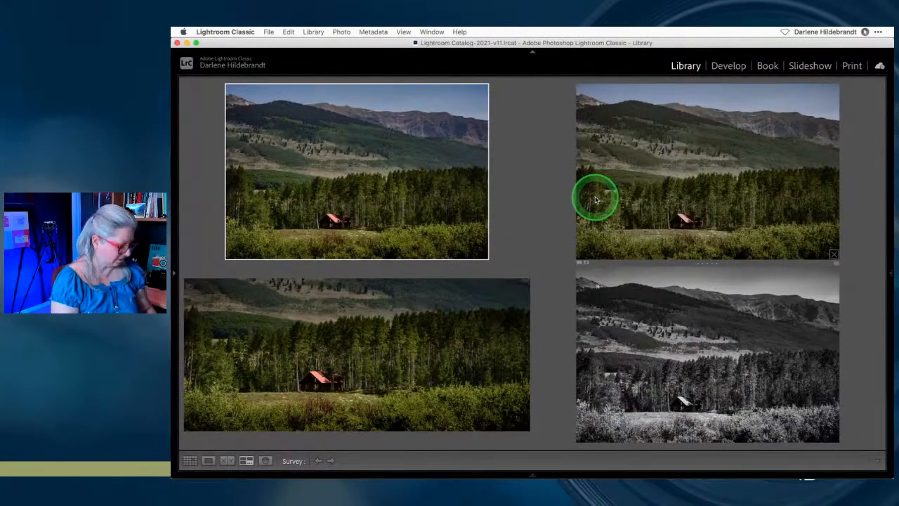
pyautogui.press('t')
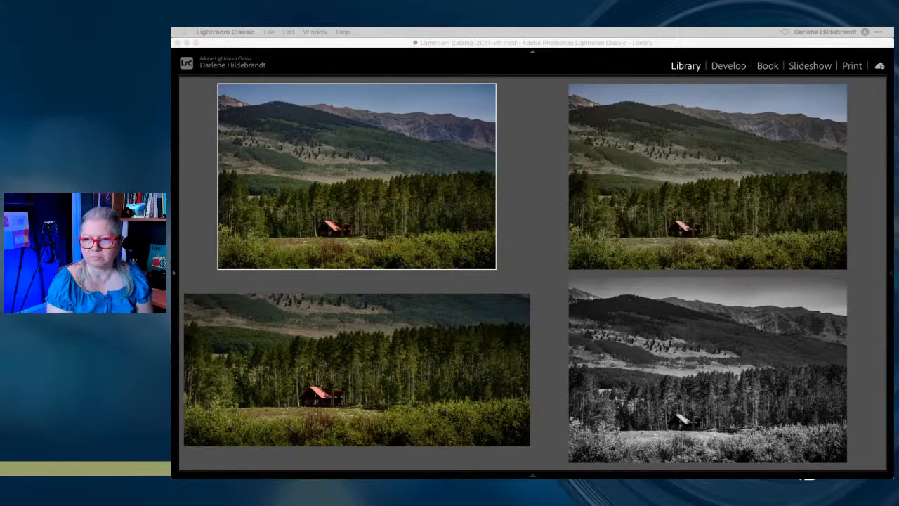
# - Open the vertical photo of striated rocks and pebbles for developing and reset all its settings
pyautogui.click(538, 225)
pyautogui.press('g')
pyautogui.scroll(-1, 485, 281)
pyautogui.click(421, 336)
pyautogui.press('d')
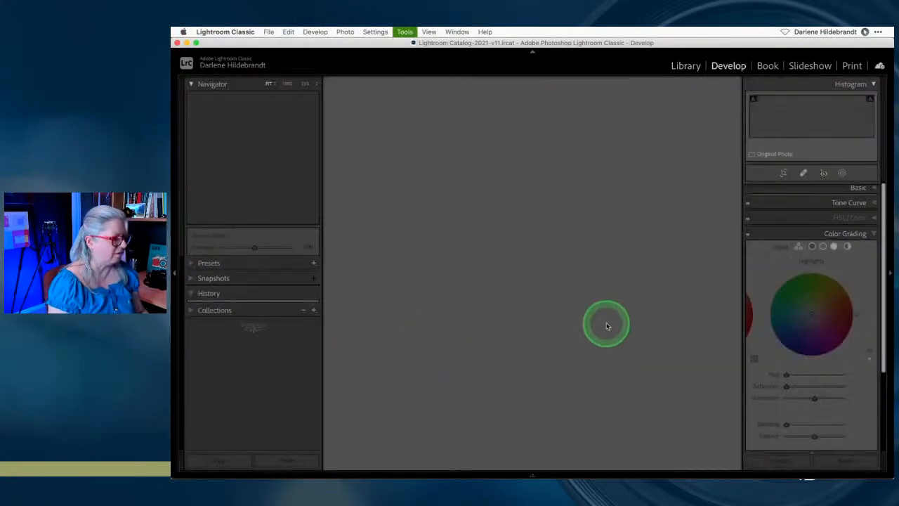
pyautogui.click(857, 191)
pyautogui.click(848, 459)
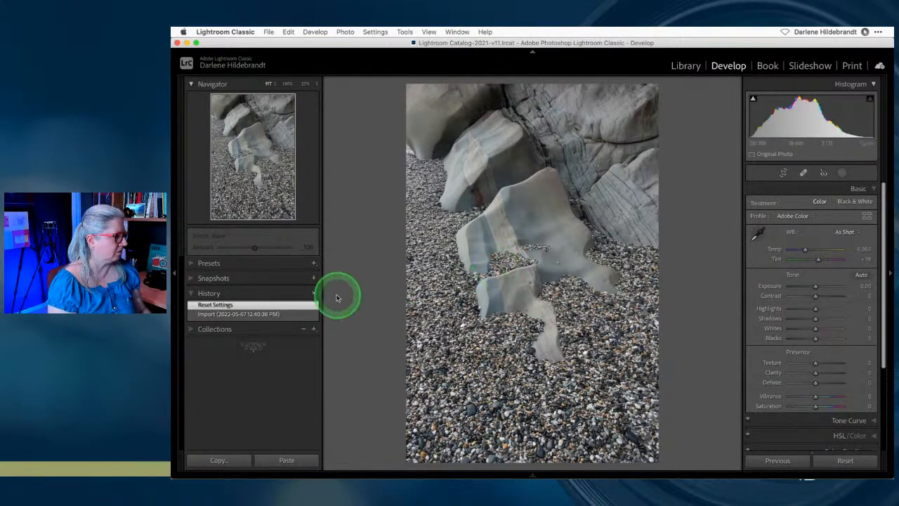
pyautogui.rightClick(285, 307)
pyautogui.click(292, 309)
pyautogui.press('Return')
pyautogui.rightClick(302, 305)
pyautogui.click(312, 315)
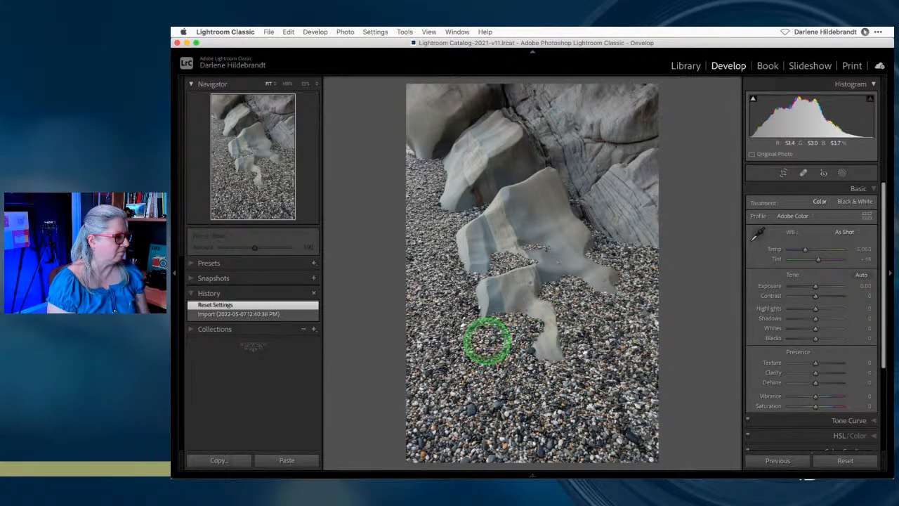
# - Try the ASTIA/Soft and CLASSIC CHROME camera-matching profiles on the striated rocks photo and settle on Camera PROVIA/Standard
pyautogui.click(287, 83)
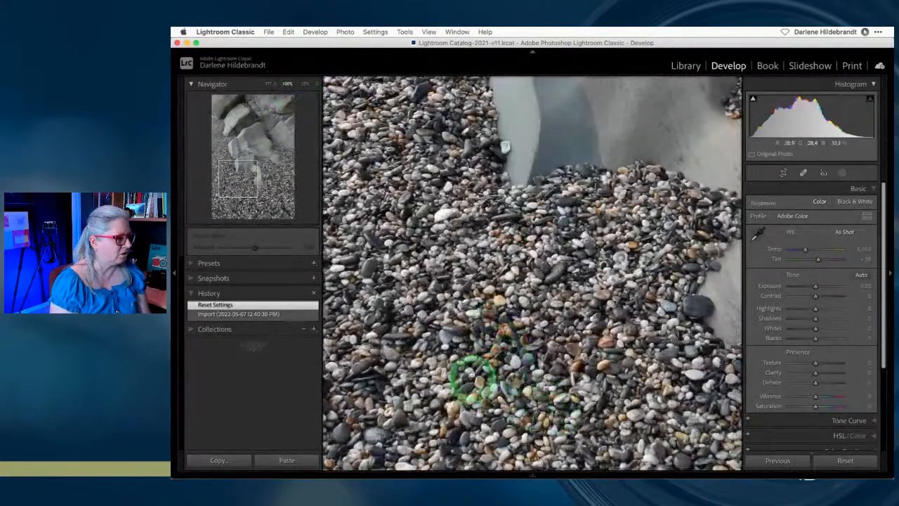
pyautogui.moveTo(488, 234); pyautogui.dragTo(601, 315)
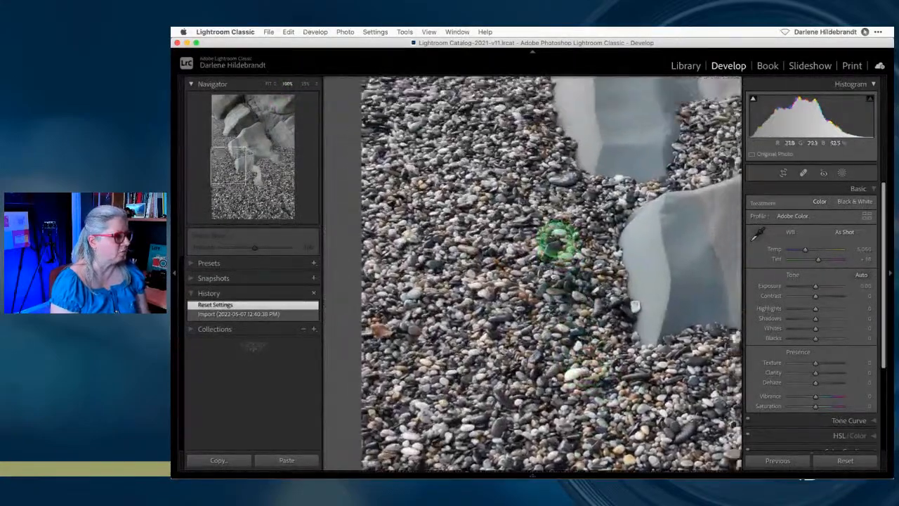
pyautogui.moveTo(558, 242); pyautogui.dragTo(595, 367)
pyautogui.click(525, 343)
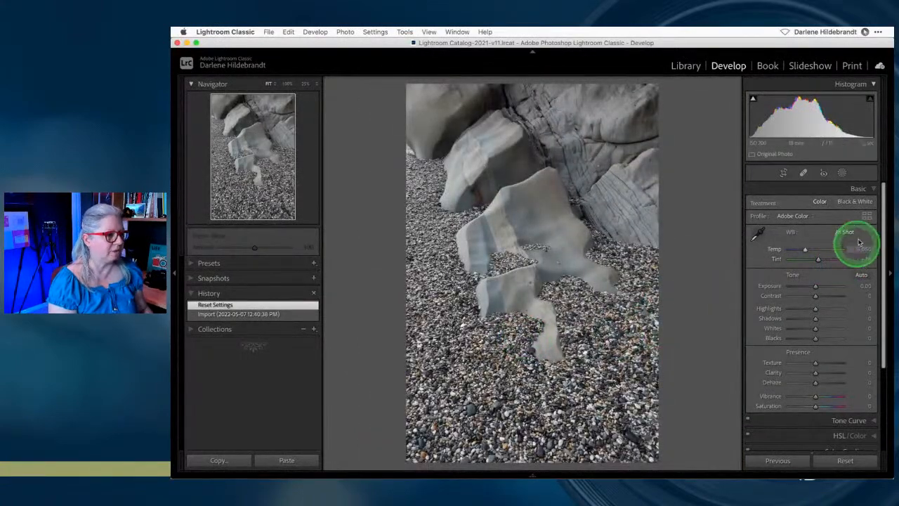
pyautogui.click(866, 216)
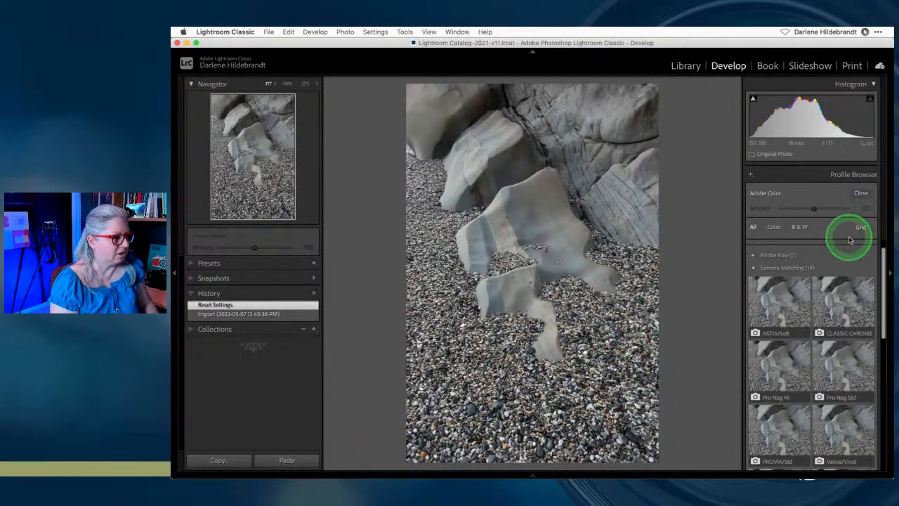
pyautogui.click(775, 298)
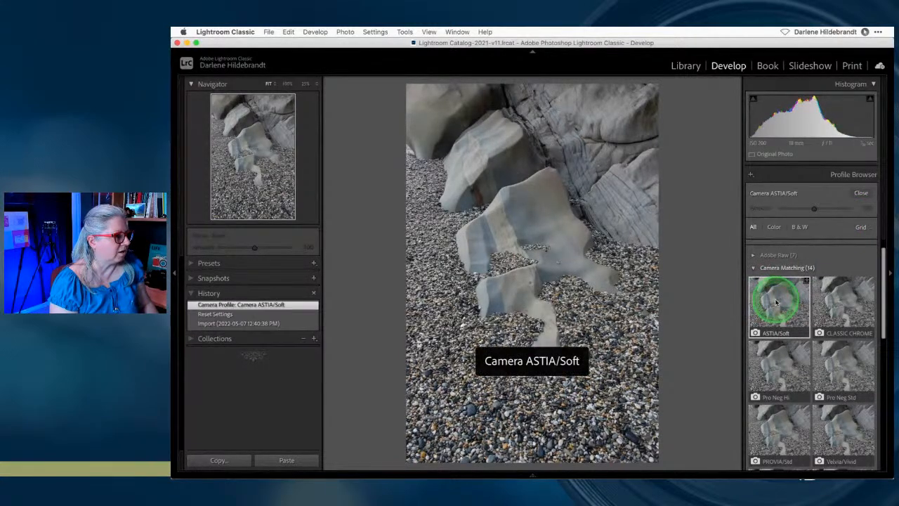
pyautogui.scroll(-2, 778, 337)
pyautogui.click(790, 412)
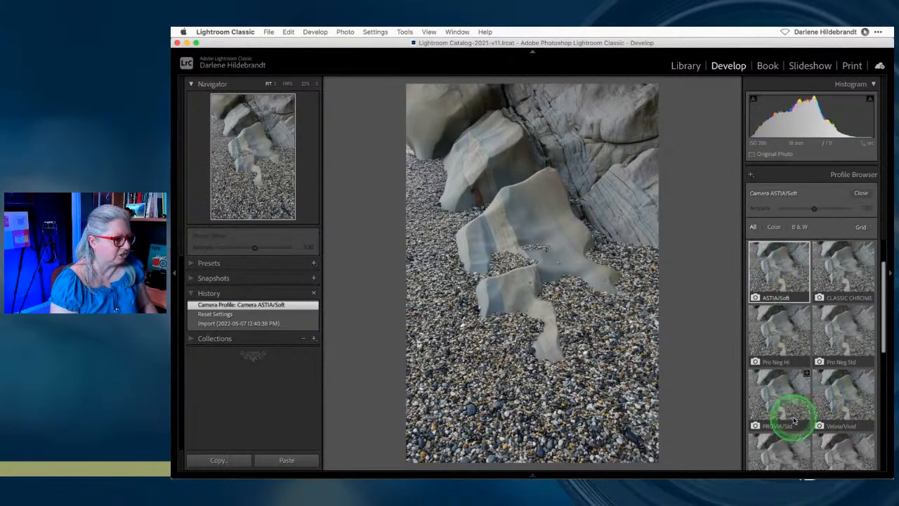
pyautogui.click(777, 260)
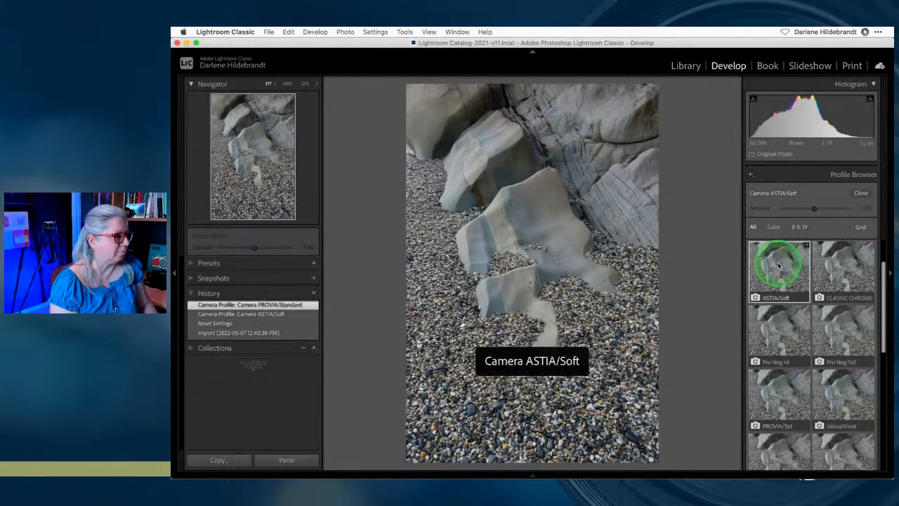
pyautogui.click(838, 270)
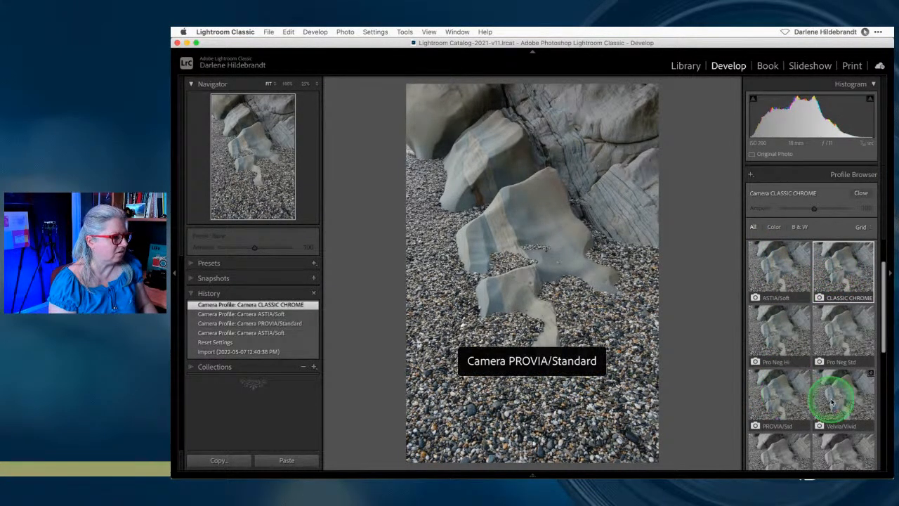
pyautogui.click(786, 395)
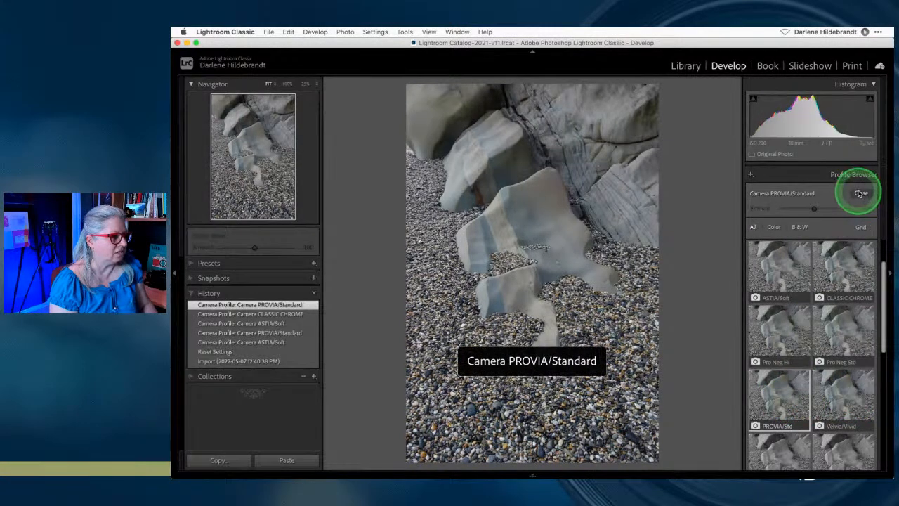
pyautogui.click(861, 192)
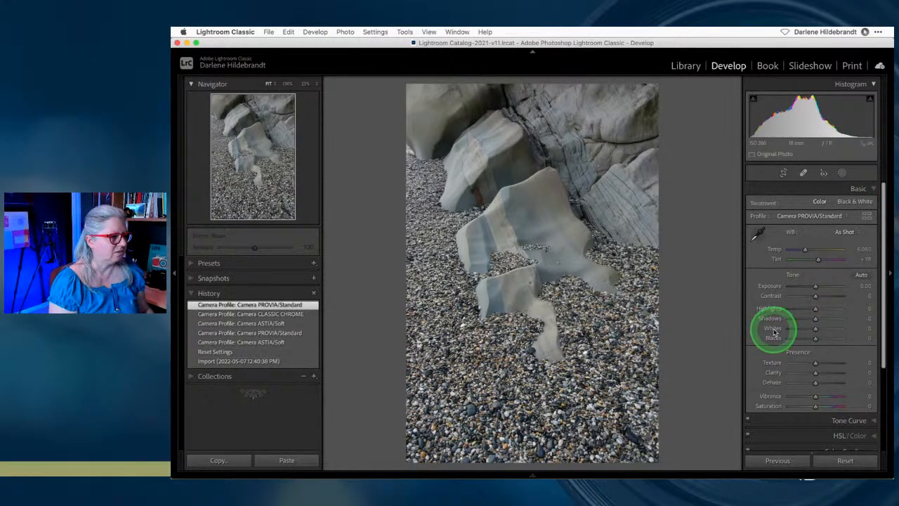
# - Auto-set Whites to +24 and Blacks to -5, raise Clarity to +17 and Texture to +14, and apply the Edge darken medium preset
pyautogui.keyDown('shift'); pyautogui.doubleClick(773, 329); pyautogui.keyUp('shift')
pyautogui.keyDown('shift'); pyautogui.doubleClick(772, 339); pyautogui.keyUp('shift')
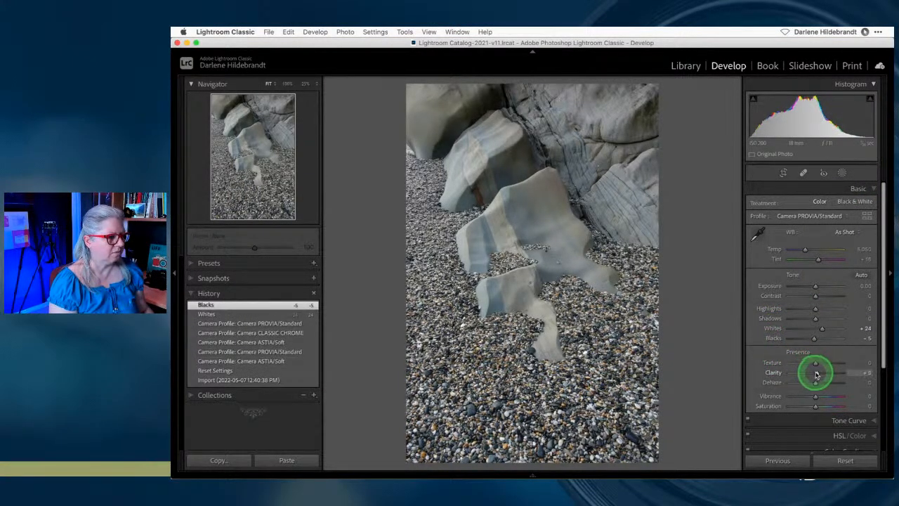
pyautogui.moveTo(819, 375); pyautogui.dragTo(815, 361)
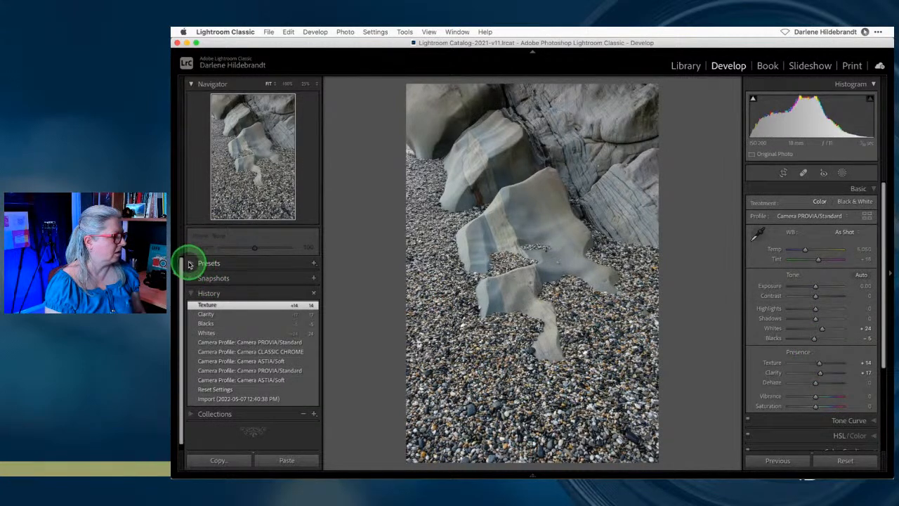
pyautogui.click(205, 265)
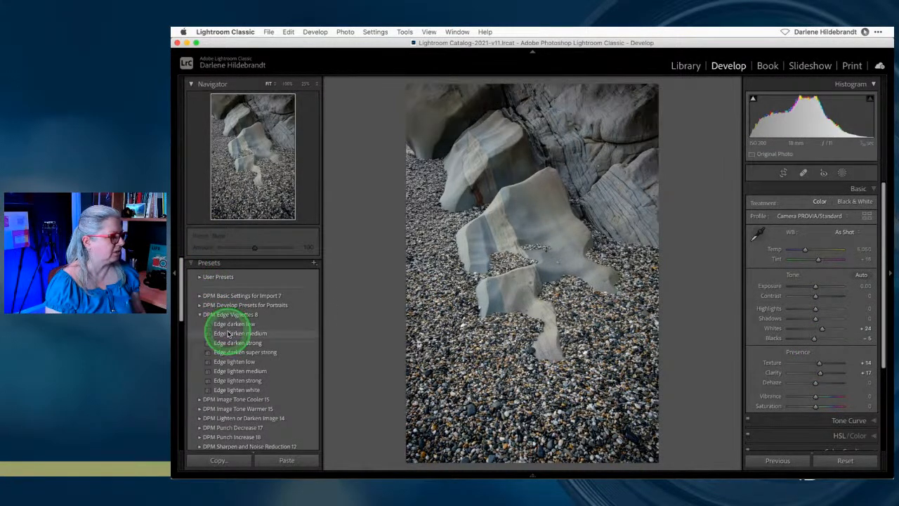
pyautogui.click(228, 334)
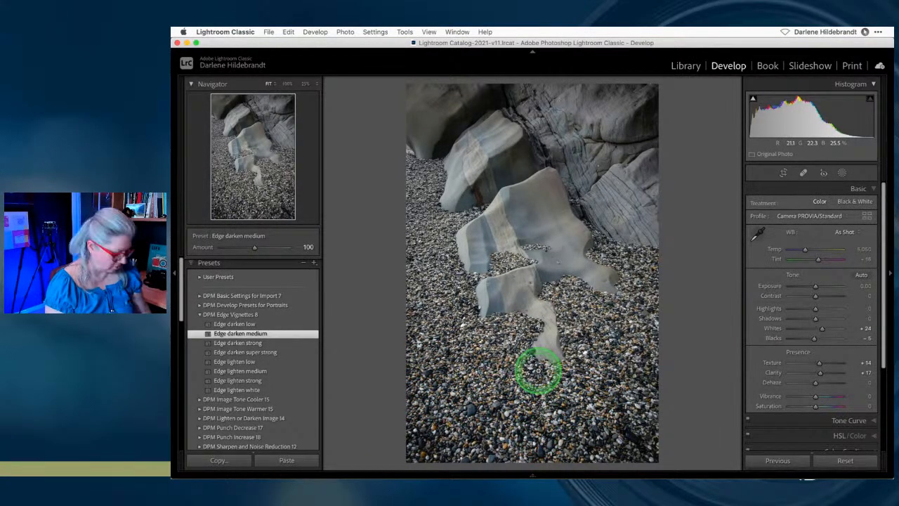
# - Crop a narrow strip off the photo's left edge and a strip of pebbles off its bottom edge, without keeping the original aspect ratio
pyautogui.press('r')
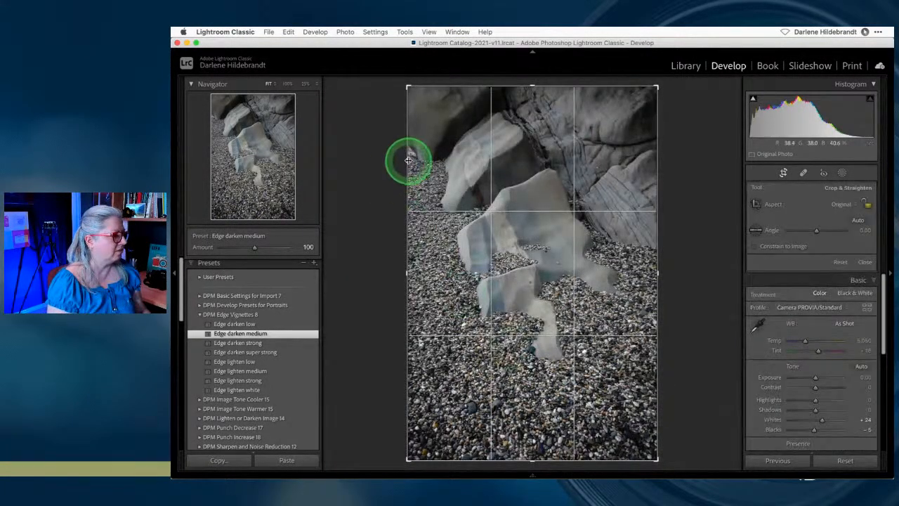
pyautogui.press('r')
pyautogui.click(410, 163)
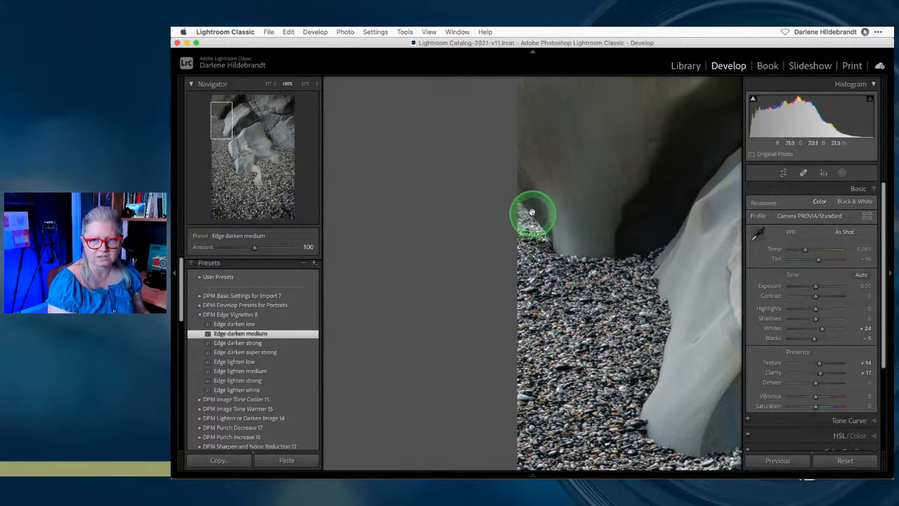
pyautogui.click(541, 257)
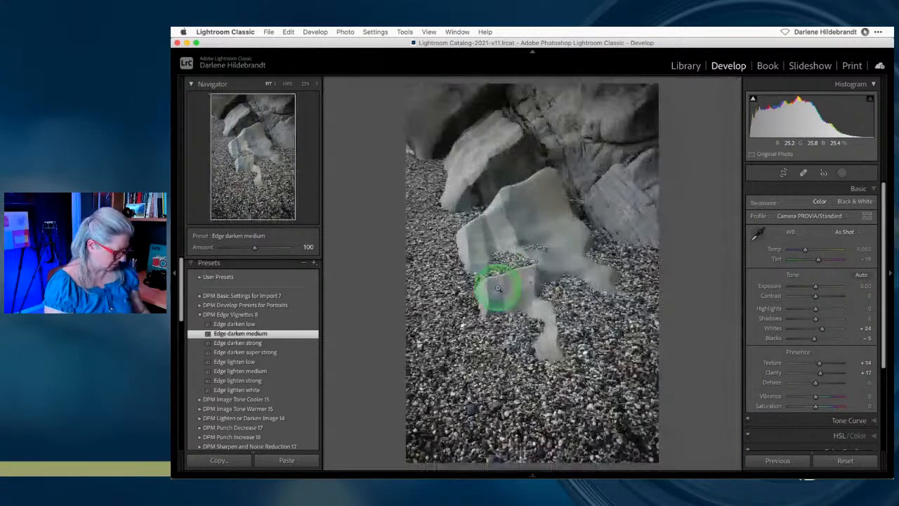
pyautogui.press('r')
pyautogui.moveTo(407, 457); pyautogui.dragTo(415, 454)
pyautogui.moveTo(535, 449); pyautogui.dragTo(535, 441)
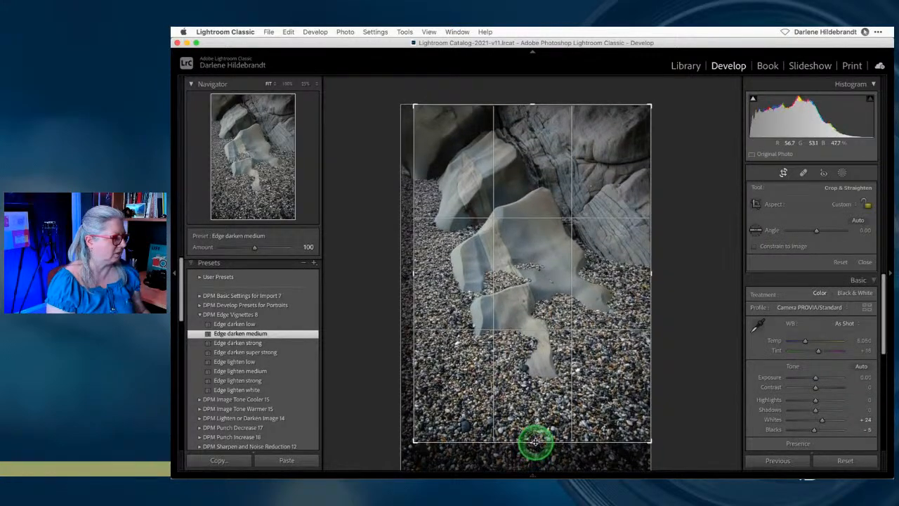
pyautogui.press('Return')
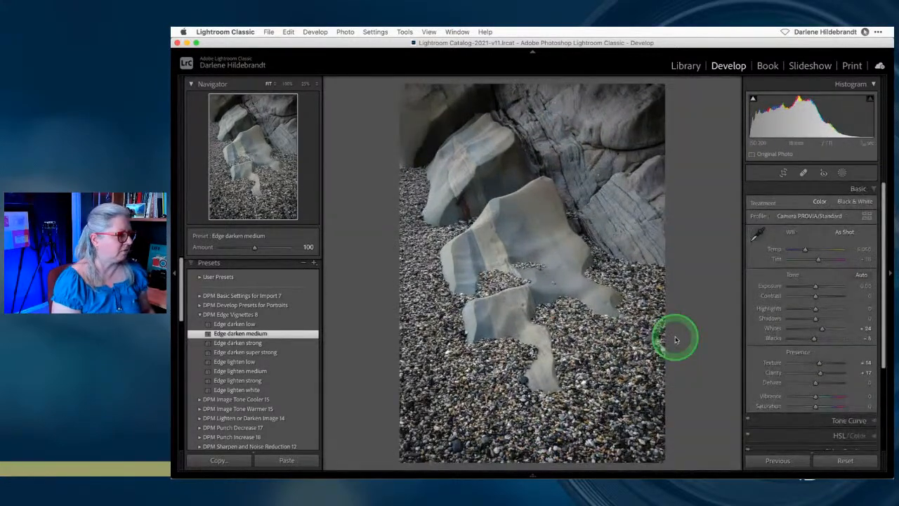
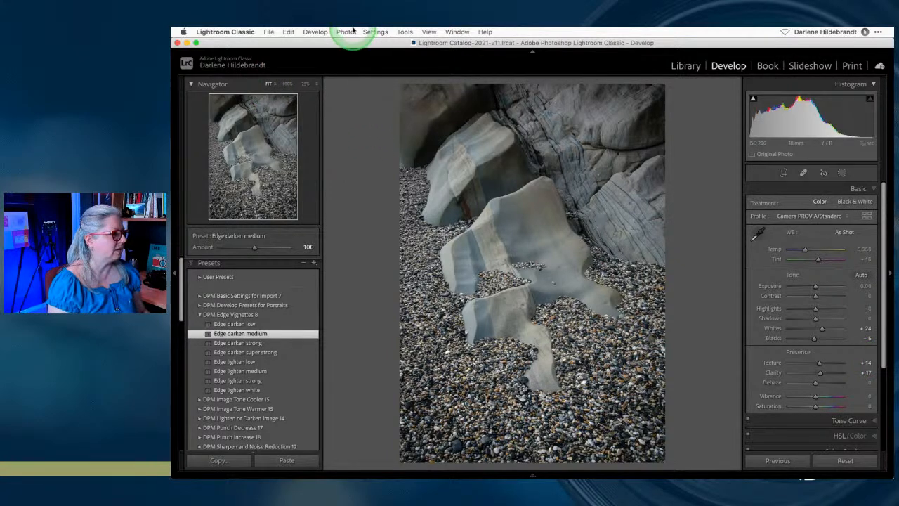
# - Create a virtual copy of the cropped rocks photo and flip the copy horizontally
pyautogui.press('super+apostrophe')
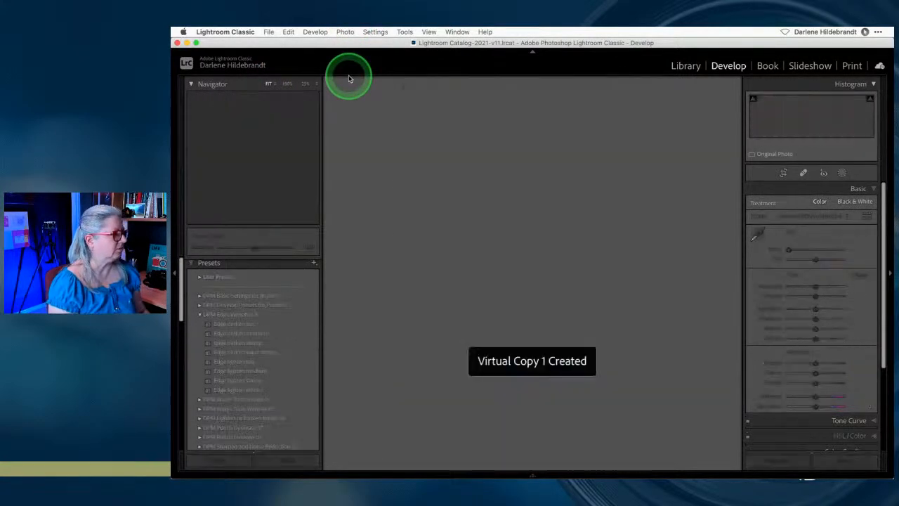
pyautogui.click(345, 32)
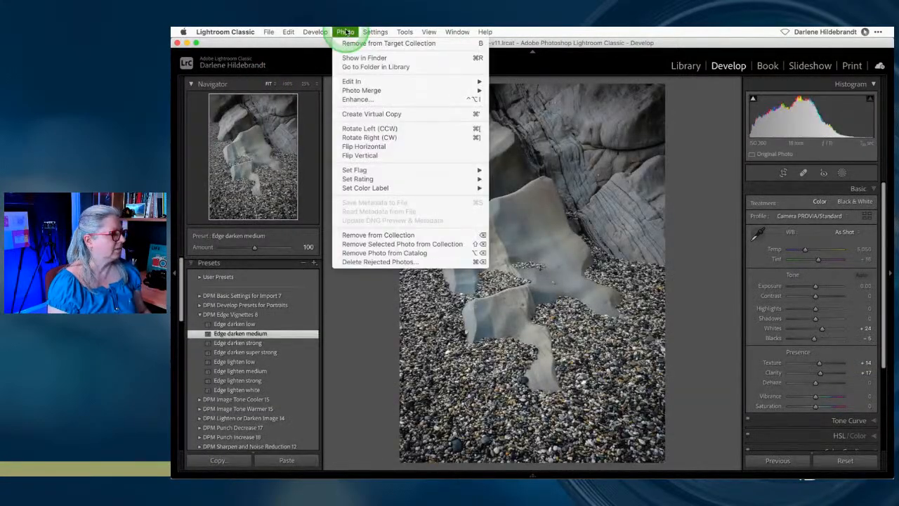
pyautogui.click(357, 146)
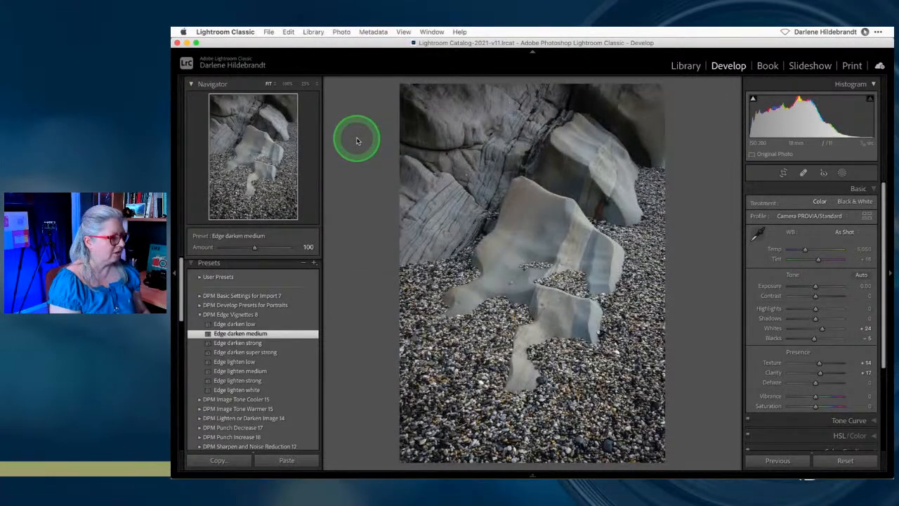
# - Compare the original rocks photo with its flipped copy in Loupe view, with the info overlay hidden
pyautogui.press('g')
pyautogui.press('e')
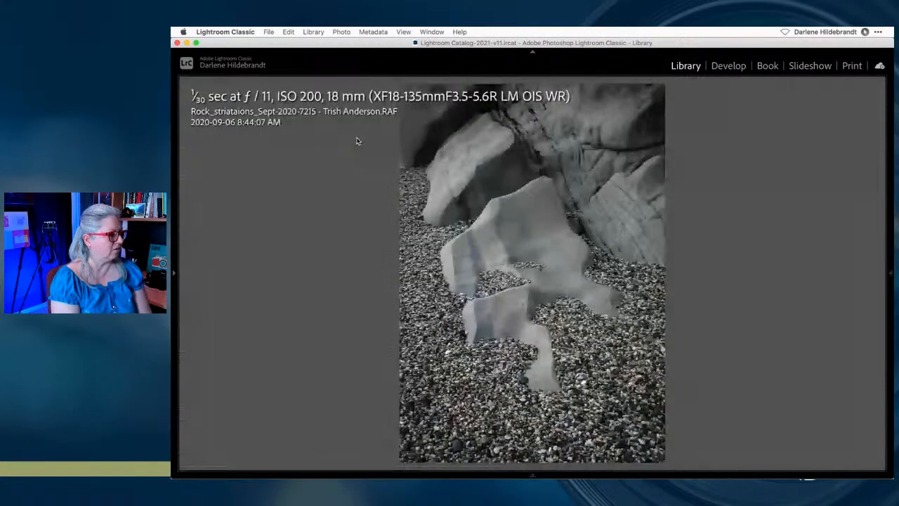
pyautogui.press('i')
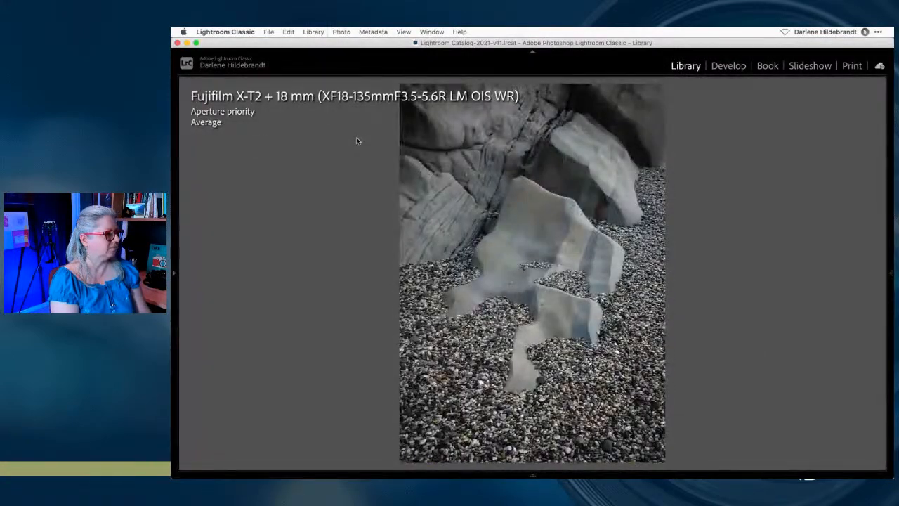
pyautogui.click(356, 139)
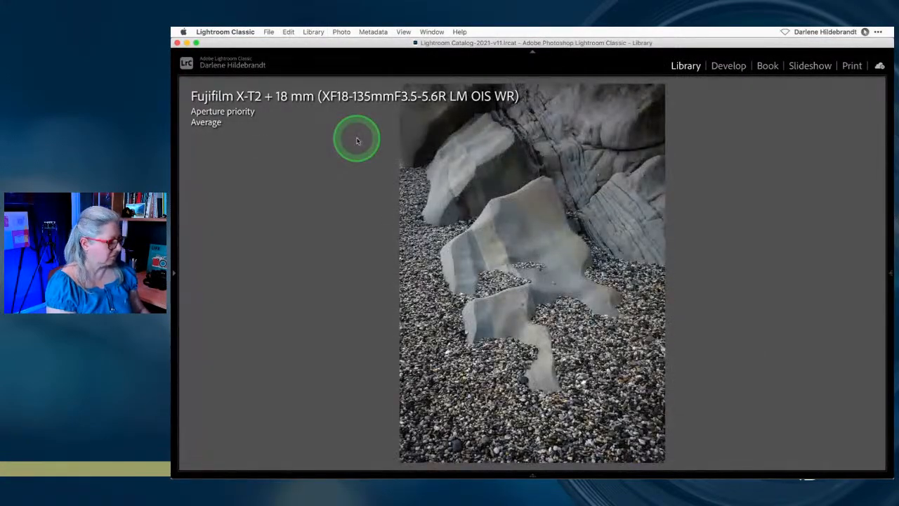
pyautogui.press('i')
pyautogui.press('Right')
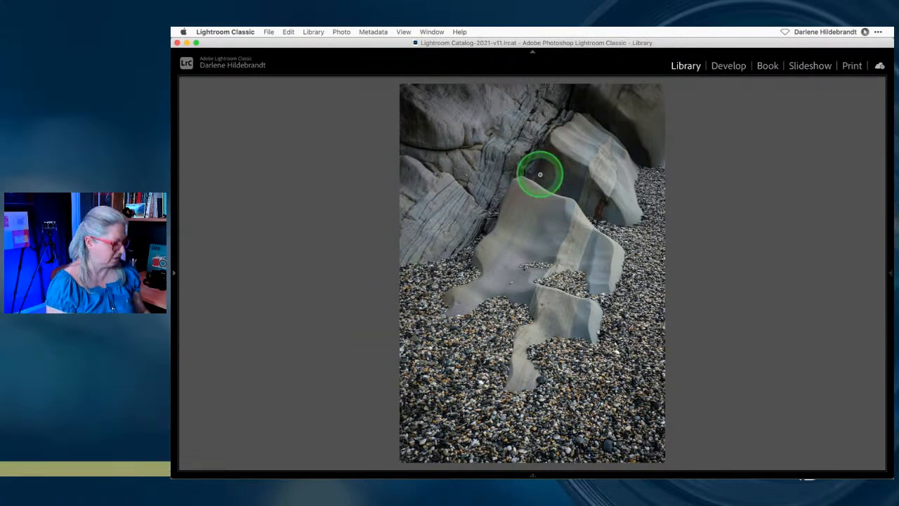
# - Darken the blue bands of the flipped copy's central rock with targeted HSL Luminance, bringing Aqua to -85 and Blue to -87
pyautogui.press('d')
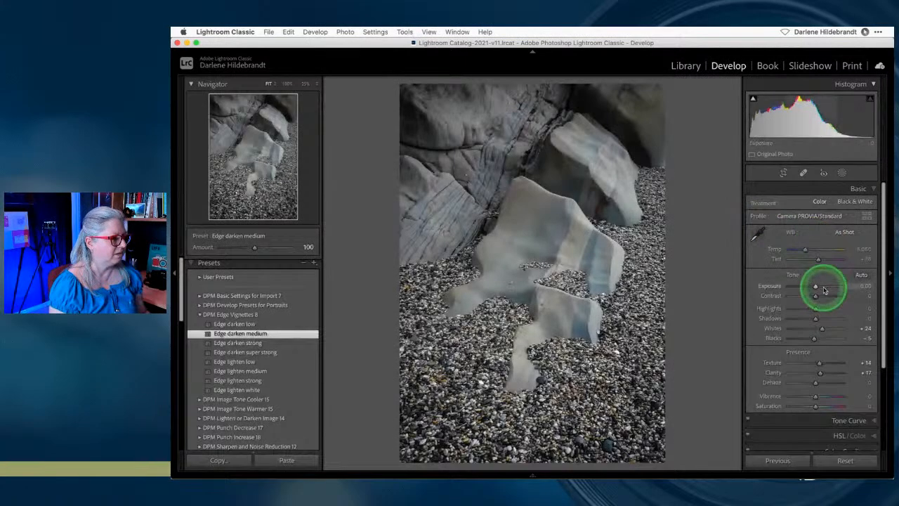
pyautogui.moveTo(822, 326); pyautogui.dragTo(823, 326)
pyautogui.scroll(-3, 823, 326)
pyautogui.click(823, 369)
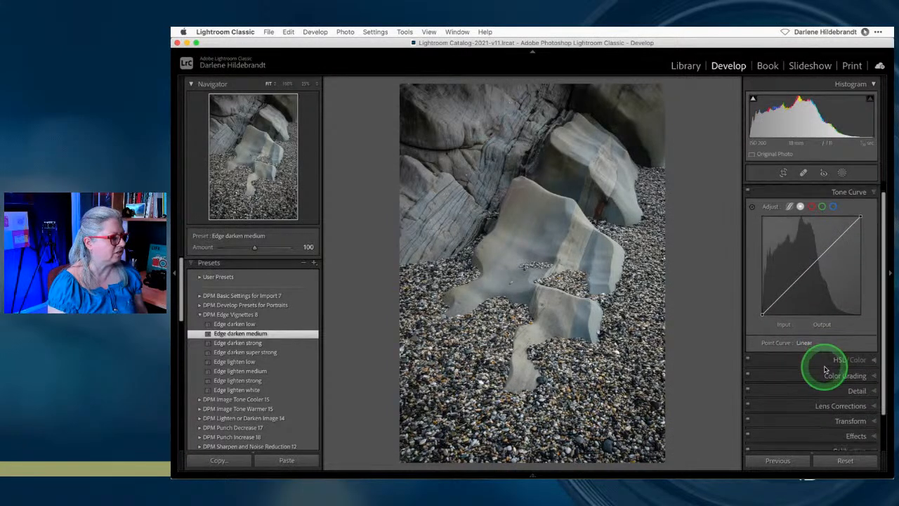
pyautogui.click(820, 361)
pyautogui.click(833, 233)
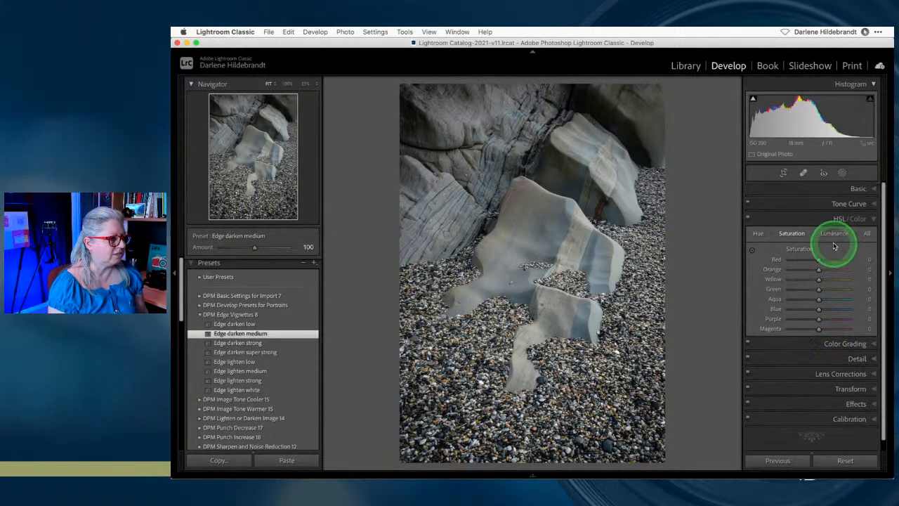
pyautogui.click(752, 252)
pyautogui.moveTo(538, 227)
pyautogui.mouseDown()
pyautogui.moveTo(552, 235)
pyautogui.moveTo(542, 299)
pyautogui.moveTo(543, 193)
pyautogui.moveTo(536, 266)
pyautogui.moveTo(553, 235)
pyautogui.mouseUp()
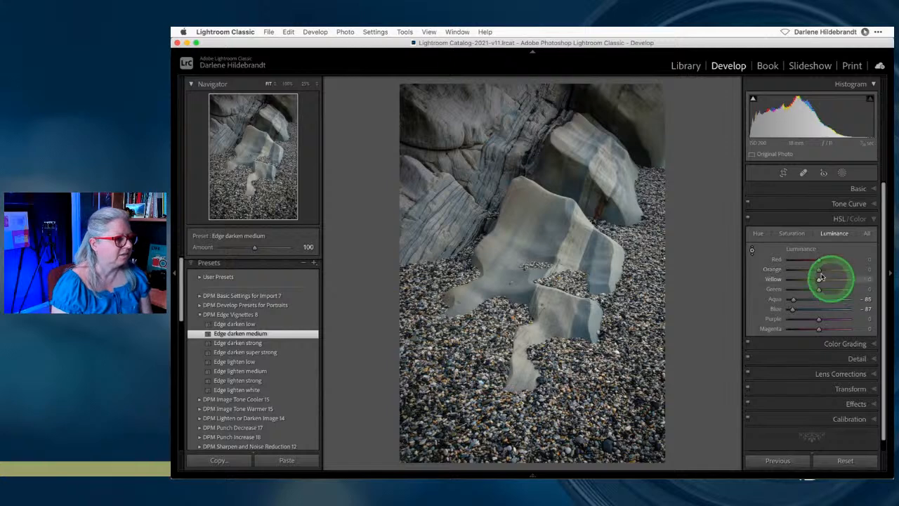
# - Raise the Luminance of Orange to +47, Yellow to +45 and Green to +45, and compare the photo with the HSL adjustments off and on
pyautogui.moveTo(818, 269)
pyautogui.mouseDown()
pyautogui.moveTo(847, 268)
pyautogui.moveTo(749, 274)
pyautogui.moveTo(856, 277)
pyautogui.moveTo(749, 277)
pyautogui.moveTo(840, 279)
pyautogui.moveTo(833, 279)
pyautogui.mouseUp()
pyautogui.moveTo(829, 269); pyautogui.dragTo(833, 288)
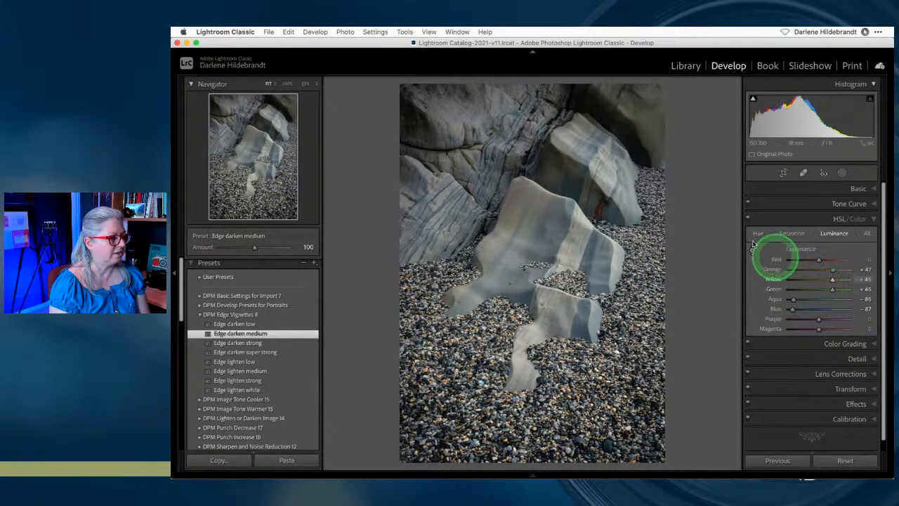
pyautogui.click(748, 221)
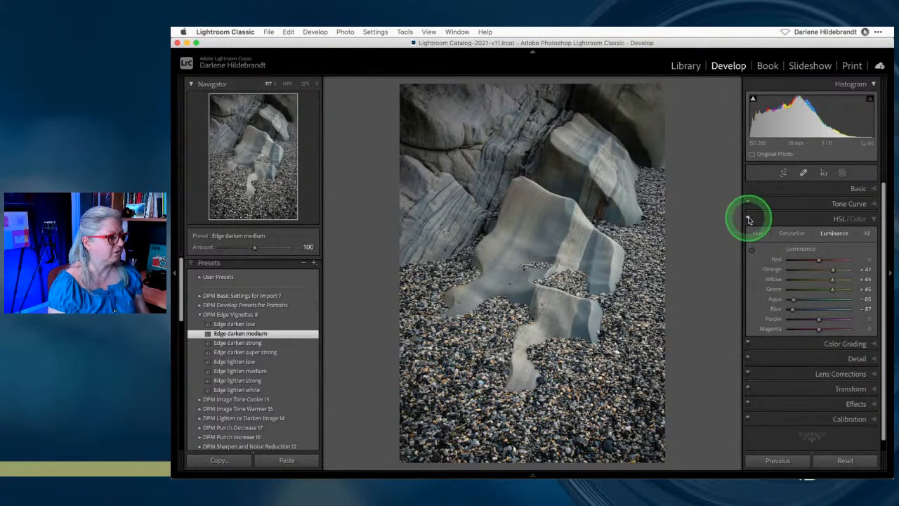
pyautogui.click(748, 221)
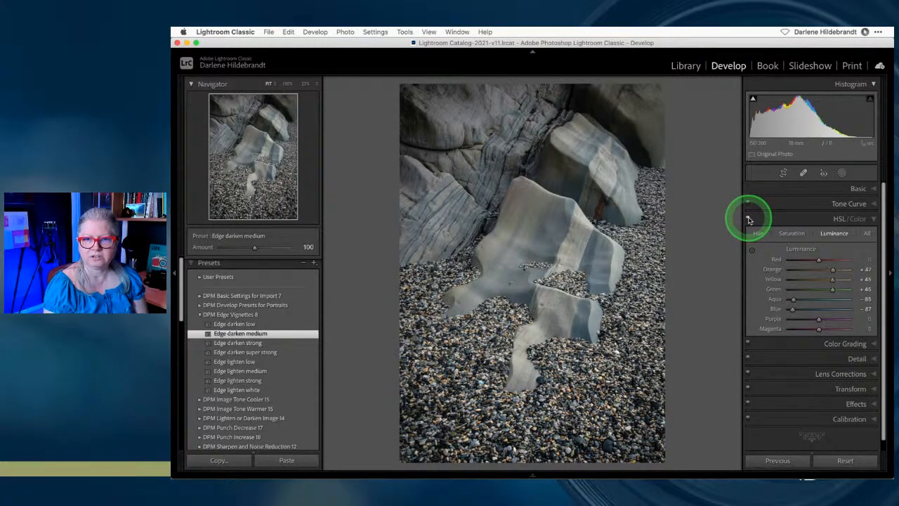
pyautogui.click(749, 221)
pyautogui.click(749, 221)
pyautogui.click(749, 220)
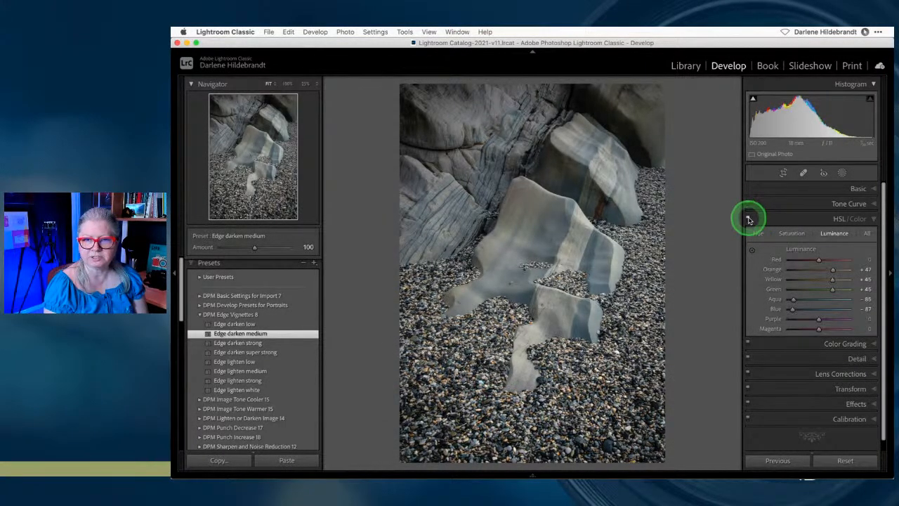
# - Shape a gentle S-curve on the main point curve, with the highlight point at about 163/176 and the shadow point at 90/80
pyautogui.click(748, 221)
pyautogui.click(749, 220)
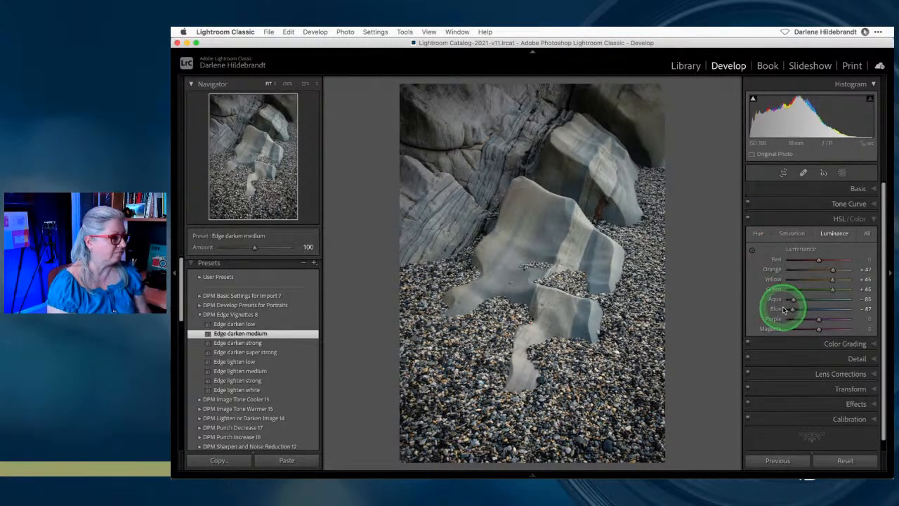
pyautogui.click(848, 205)
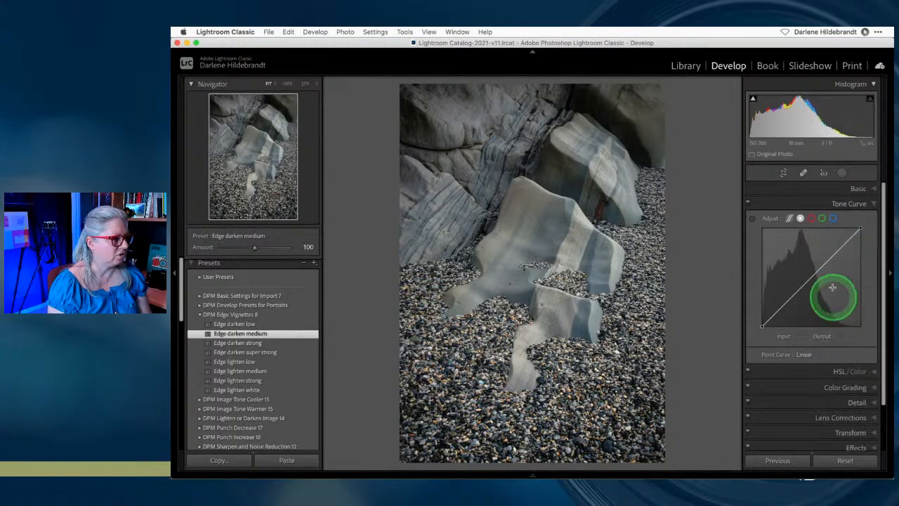
pyautogui.moveTo(825, 267); pyautogui.dragTo(822, 259)
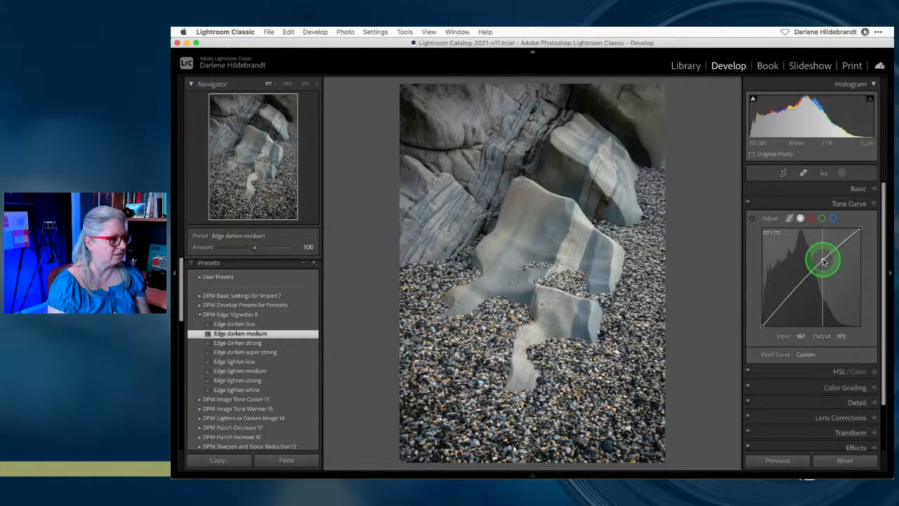
pyautogui.click(792, 297)
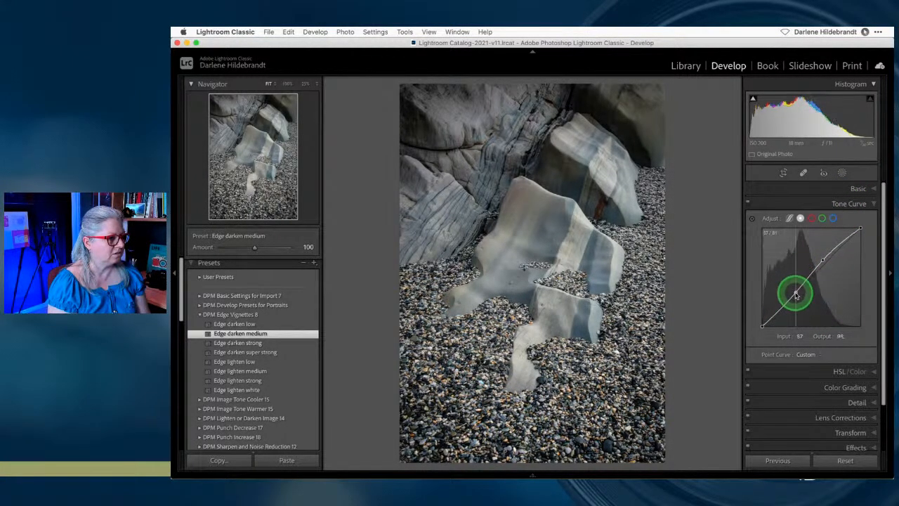
pyautogui.moveTo(795, 296); pyautogui.dragTo(795, 292)
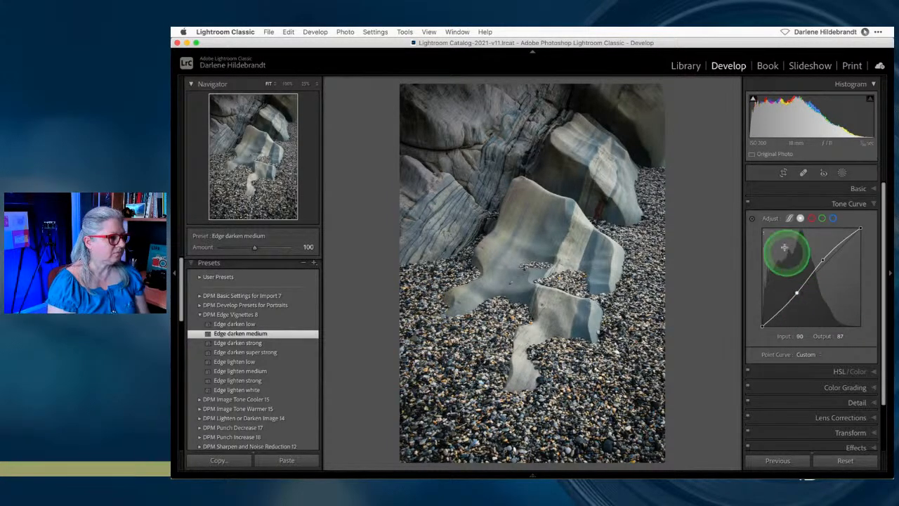
pyautogui.click(748, 204)
pyautogui.click(748, 204)
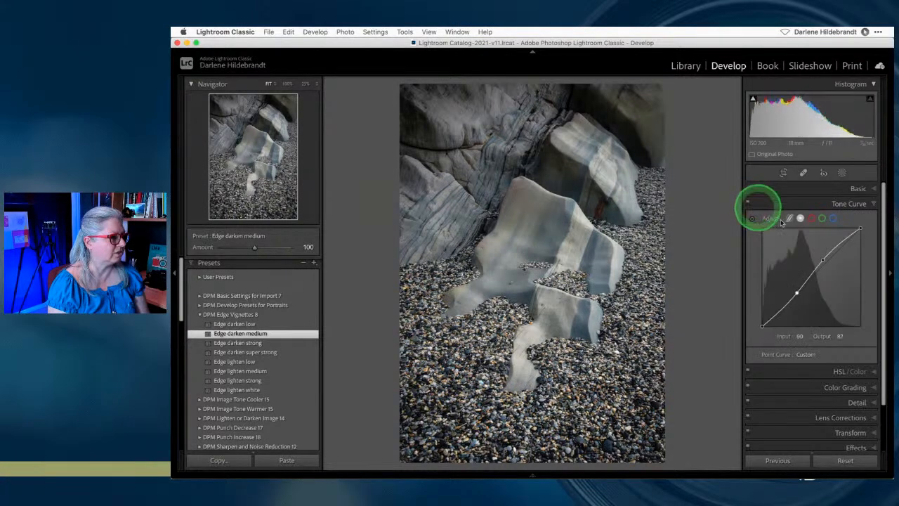
pyautogui.moveTo(822, 257); pyautogui.dragTo(824, 256)
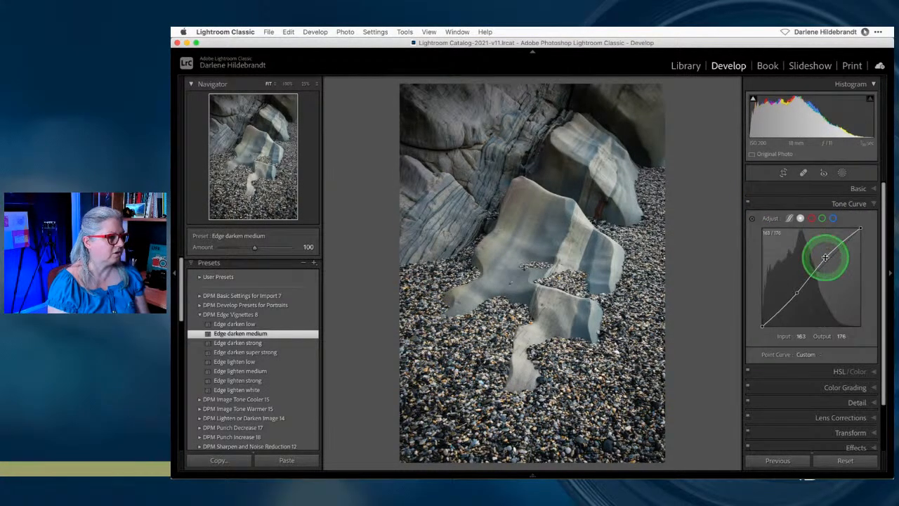
pyautogui.moveTo(798, 291); pyautogui.dragTo(796, 296)
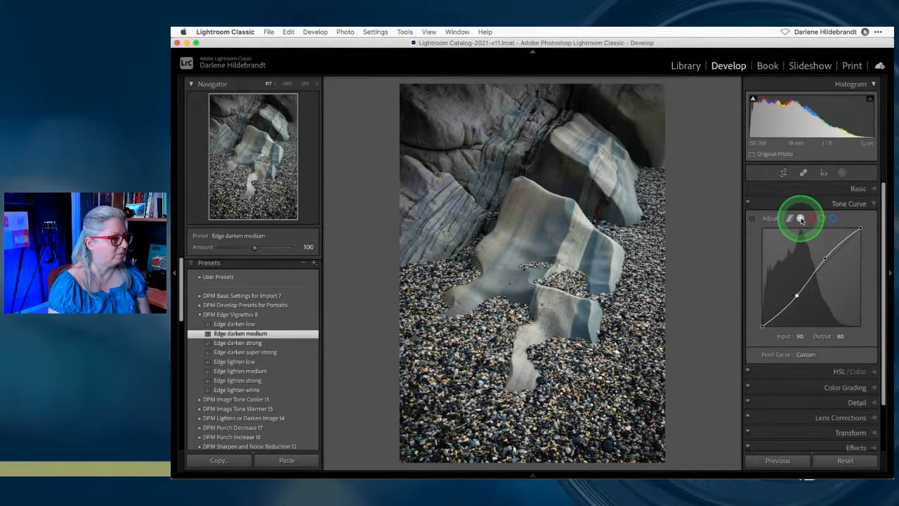
# - Add an S-curve to the Blue channel with points at about 181/191 and 66/56, and compare the Tone Curve off and on
pyautogui.click(834, 218)
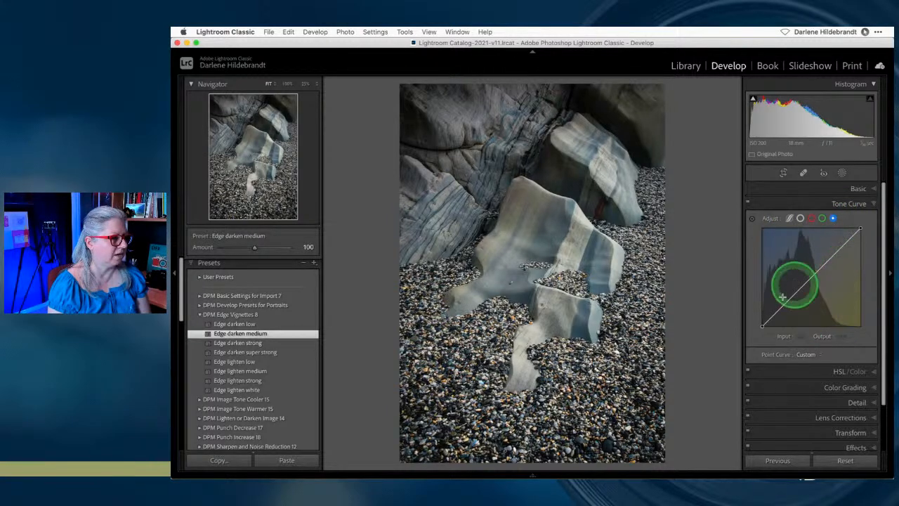
pyautogui.moveTo(779, 311); pyautogui.dragTo(832, 254)
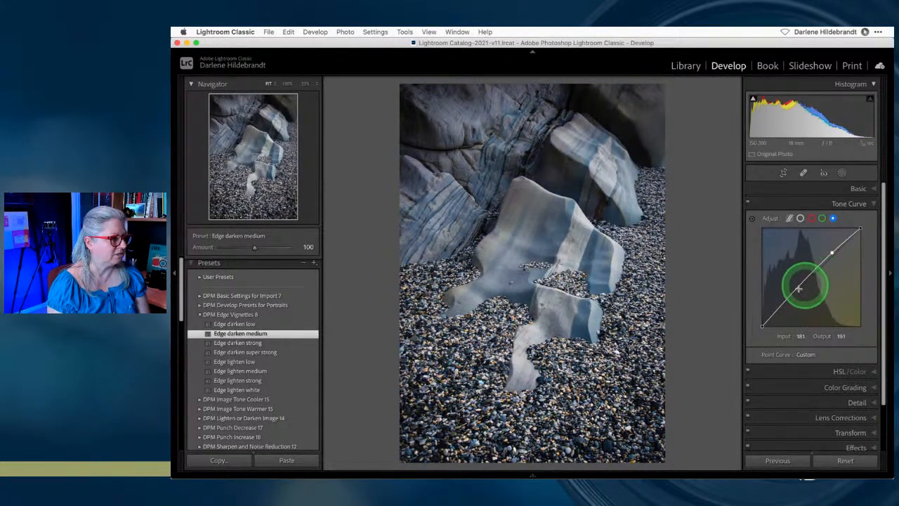
pyautogui.moveTo(797, 293); pyautogui.dragTo(787, 305)
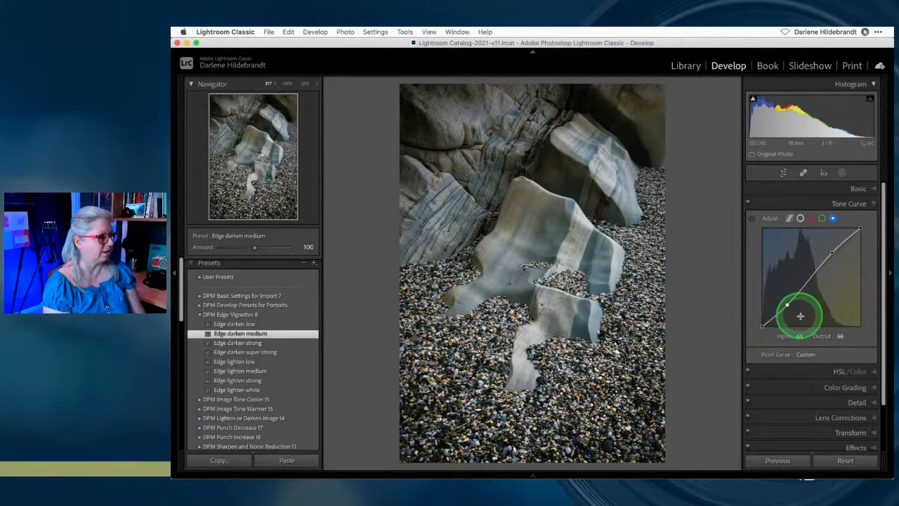
pyautogui.click(749, 204)
pyautogui.click(748, 204)
pyautogui.click(749, 203)
pyautogui.click(748, 204)
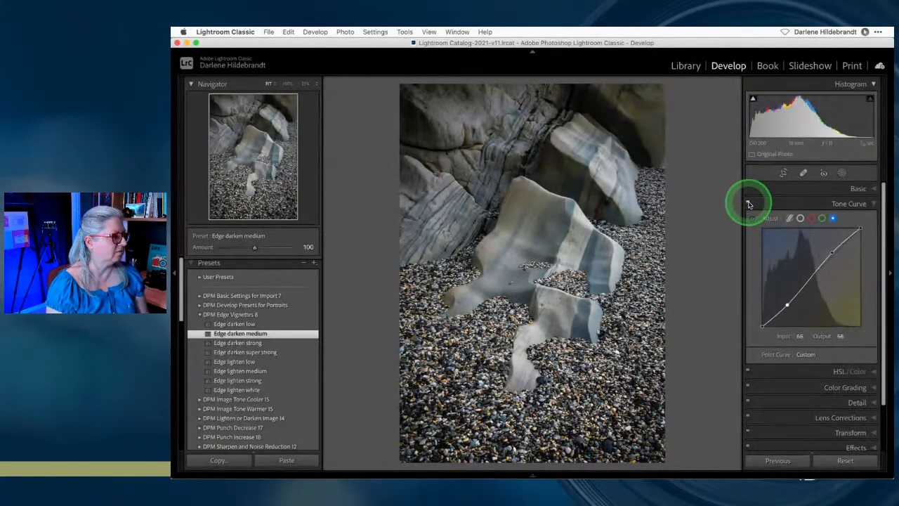
# - Curve the Red channel slightly, with an upper point at 146/151 and a second point in the shadows
pyautogui.click(811, 217)
pyautogui.moveTo(832, 253); pyautogui.dragTo(832, 254)
pyautogui.moveTo(786, 300); pyautogui.dragTo(787, 302)
pyautogui.moveTo(832, 253); pyautogui.dragTo(818, 268)
# - Compare the photo with the Tone Curve off and on, and check it against its Before view
pyautogui.click(748, 205)
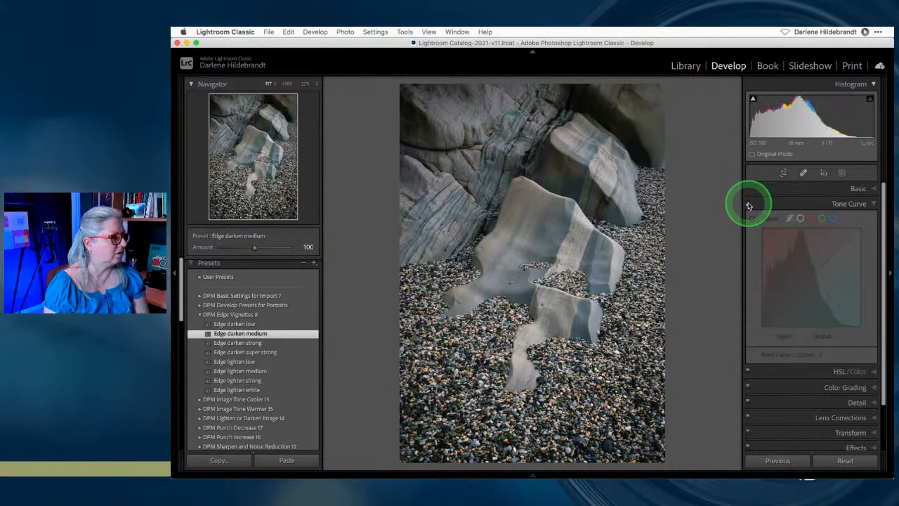
pyautogui.click(748, 205)
pyautogui.click(749, 205)
pyautogui.click(749, 205)
pyautogui.click(748, 205)
pyautogui.click(748, 206)
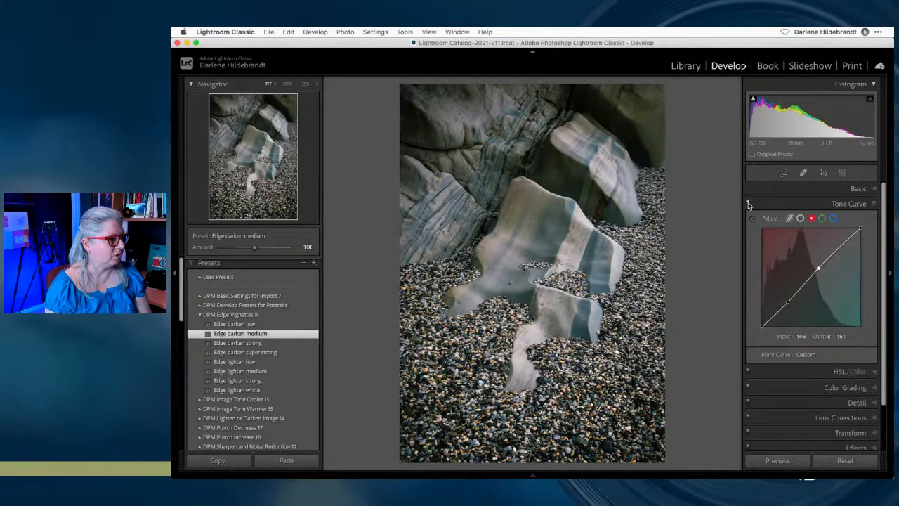
pyautogui.press('\\')
pyautogui.press('\\')
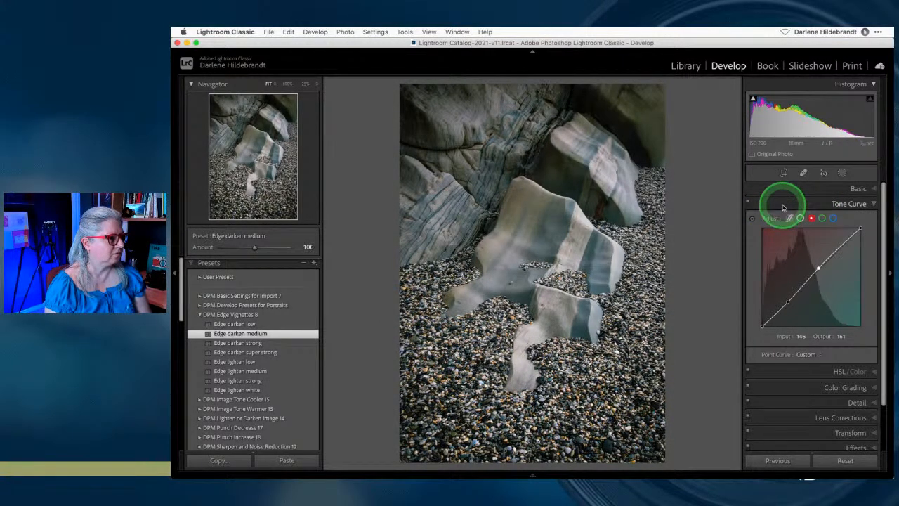
pyautogui.press('\\')
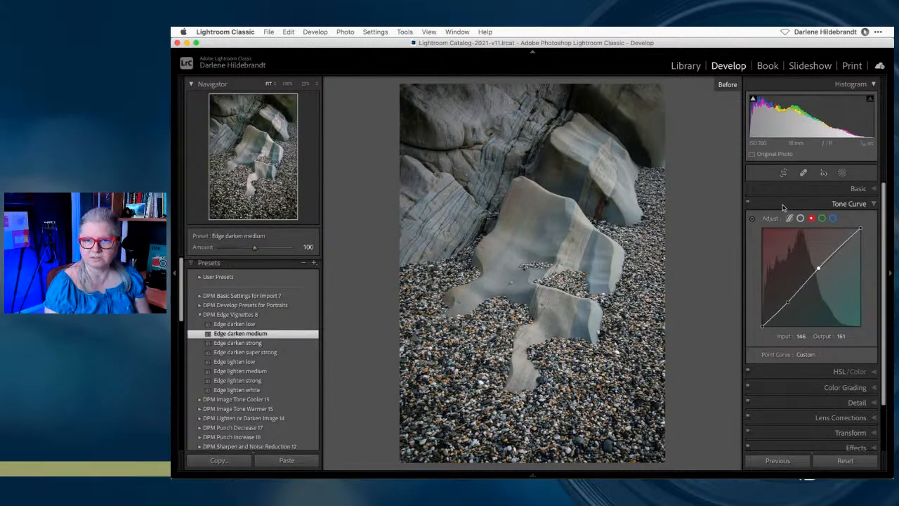
pyautogui.press('\\')
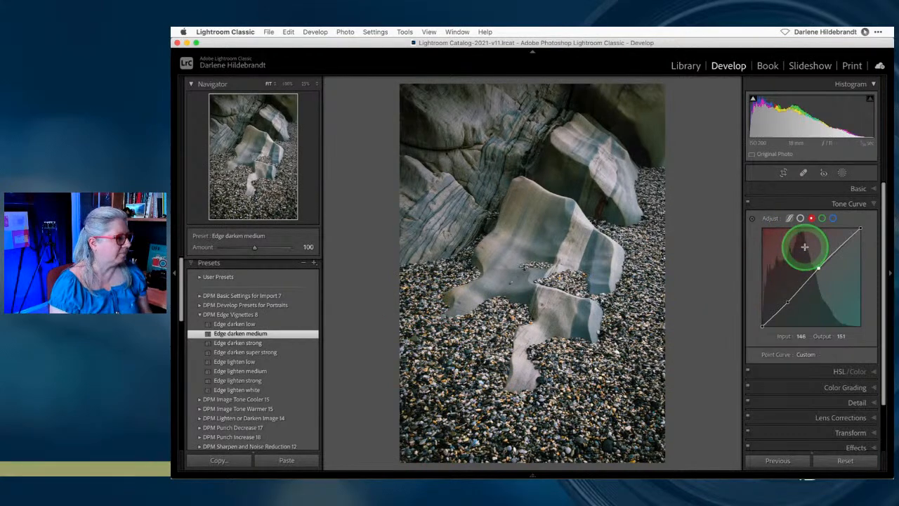
# - Color grade the shadows to Hue 214 with Saturation about 13, and the highlights to Hue 55 with Saturation 17
pyautogui.click(813, 203)
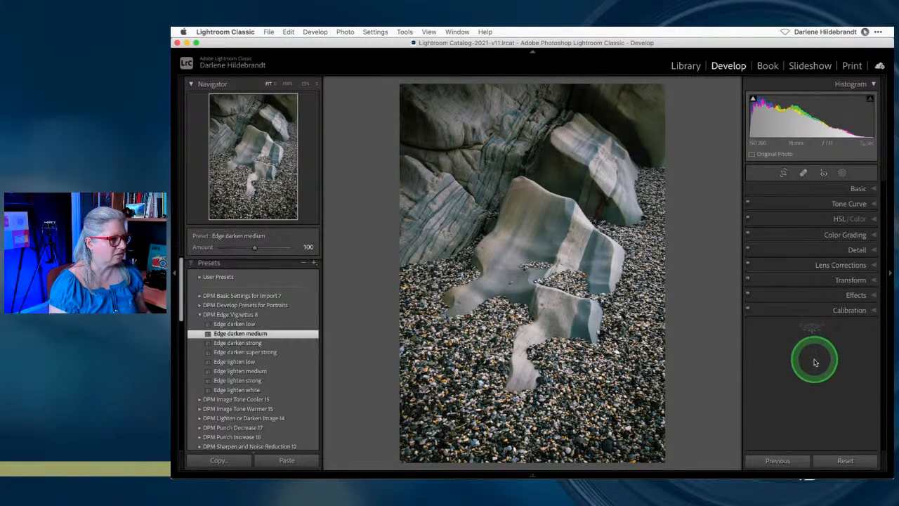
pyautogui.click(801, 236)
pyautogui.click(813, 246)
pyautogui.moveTo(785, 386); pyautogui.dragTo(820, 376)
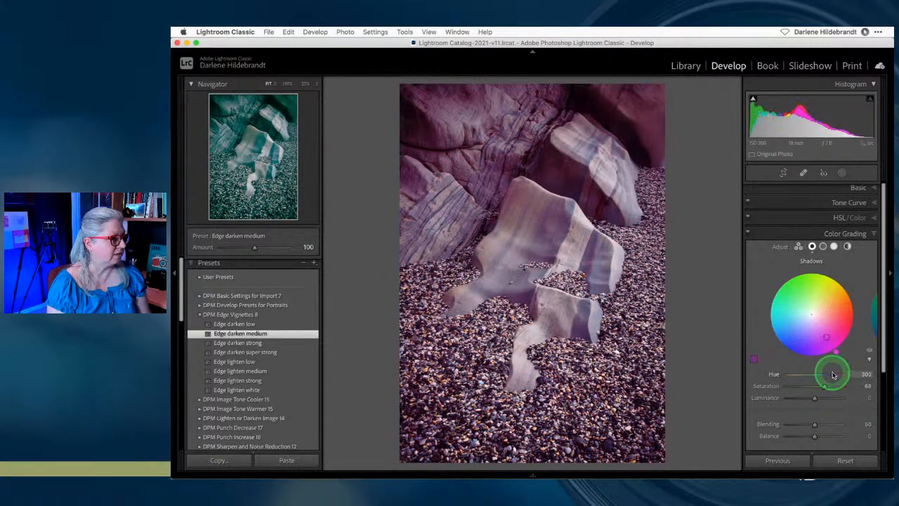
pyautogui.moveTo(832, 374); pyautogui.dragTo(785, 386)
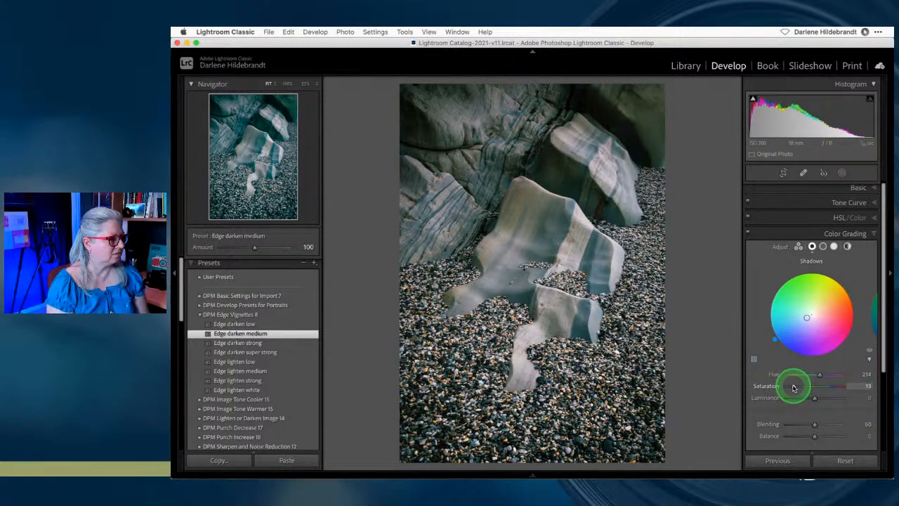
pyautogui.click(834, 246)
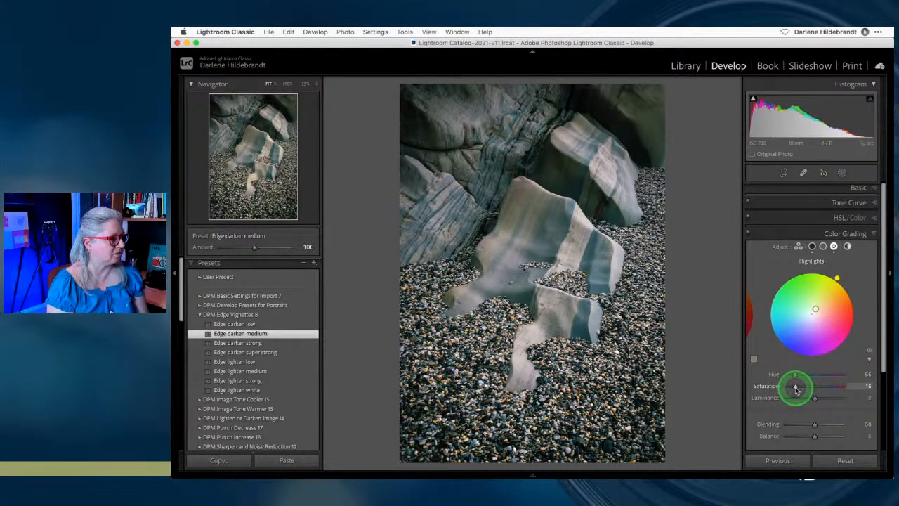
# - Color grade the midtones to Hue 317 with Saturation 12, and compare the photo with Color Grading off and on
pyautogui.click(822, 245)
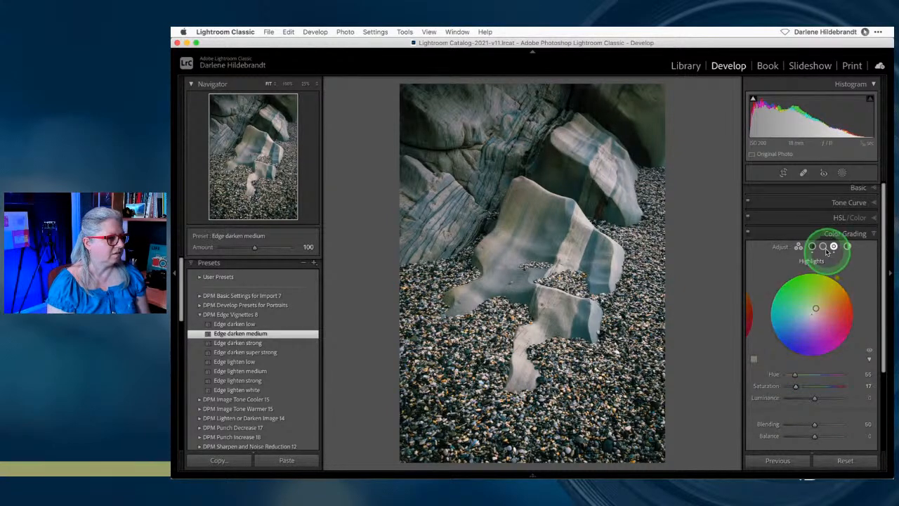
pyautogui.moveTo(787, 385)
pyautogui.mouseDown()
pyautogui.moveTo(811, 387)
pyautogui.moveTo(797, 375)
pyautogui.mouseUp()
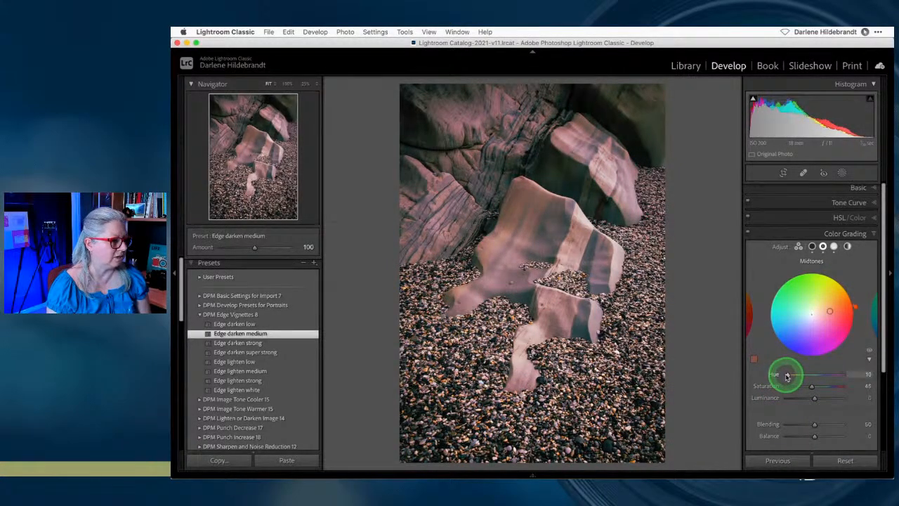
pyautogui.moveTo(785, 376); pyautogui.dragTo(846, 375)
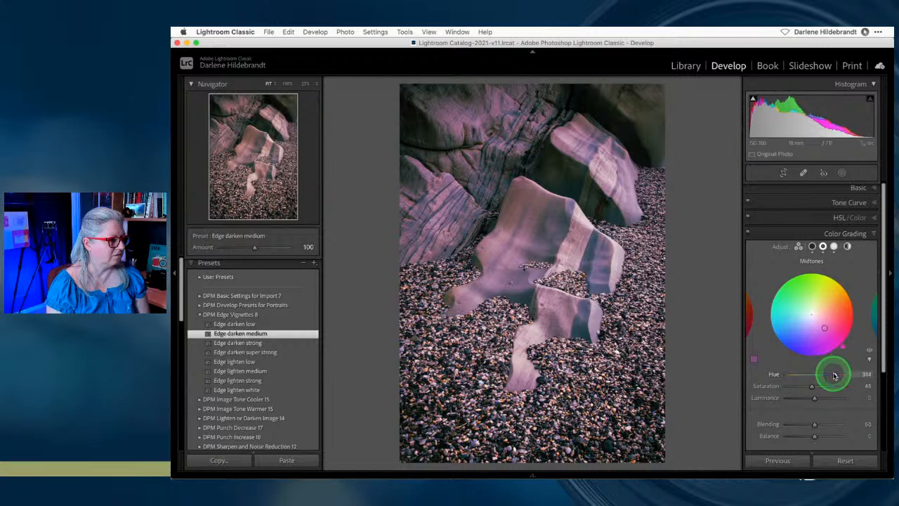
pyautogui.moveTo(835, 375); pyautogui.dragTo(833, 376)
pyautogui.moveTo(812, 385); pyautogui.dragTo(797, 385)
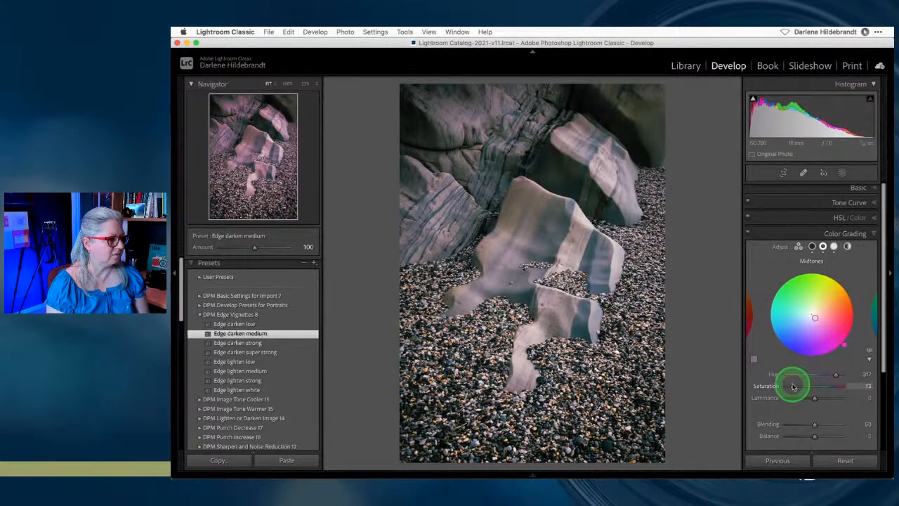
pyautogui.click(747, 233)
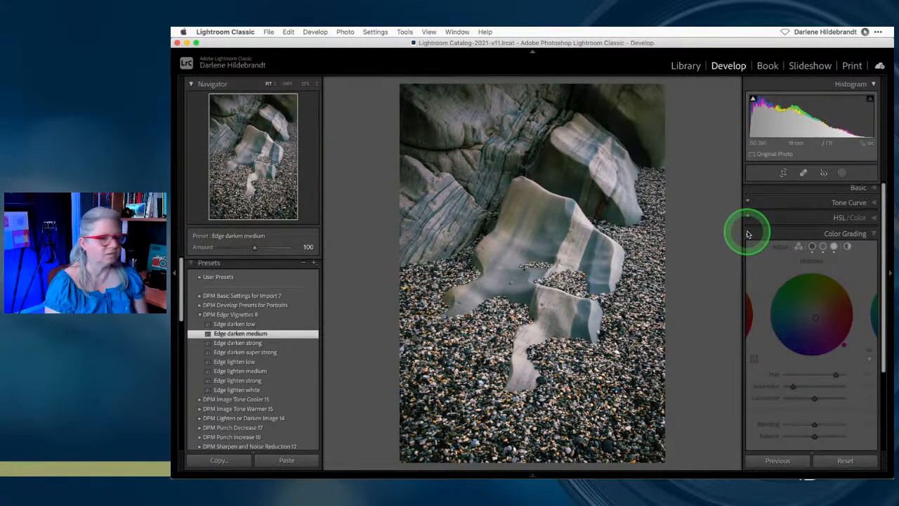
pyautogui.click(747, 233)
pyautogui.click(747, 233)
pyautogui.click(747, 233)
pyautogui.click(747, 234)
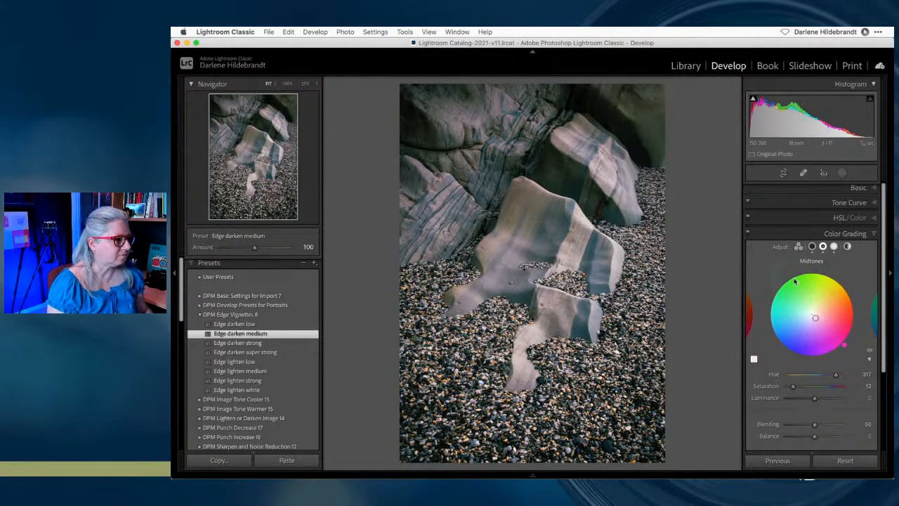
# - Create a Select Subject mask of the central rock and add a small Radial Gradient over the rock's uncovered striped right end
pyautogui.click(842, 173)
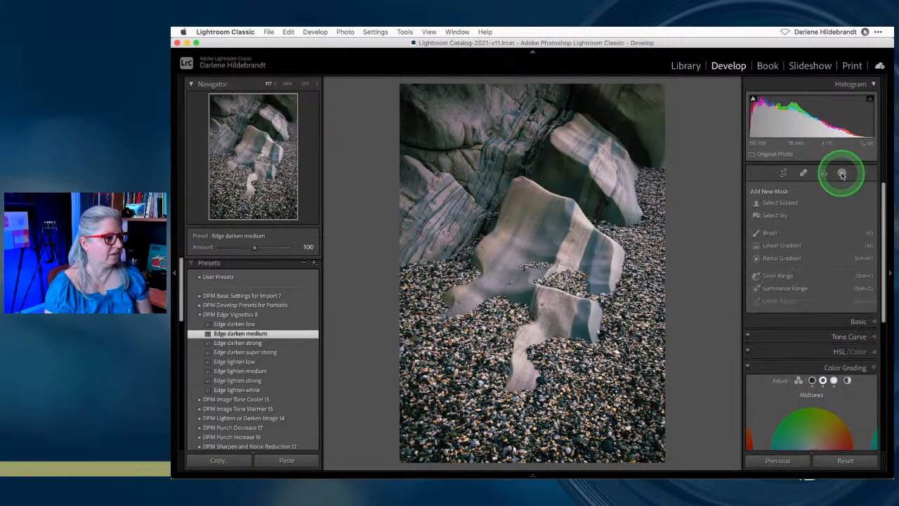
pyautogui.click(792, 202)
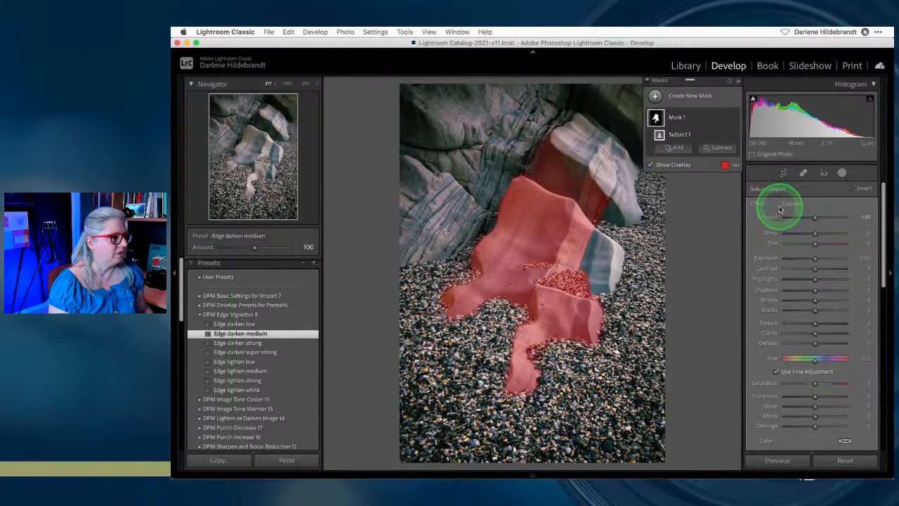
pyautogui.click(676, 148)
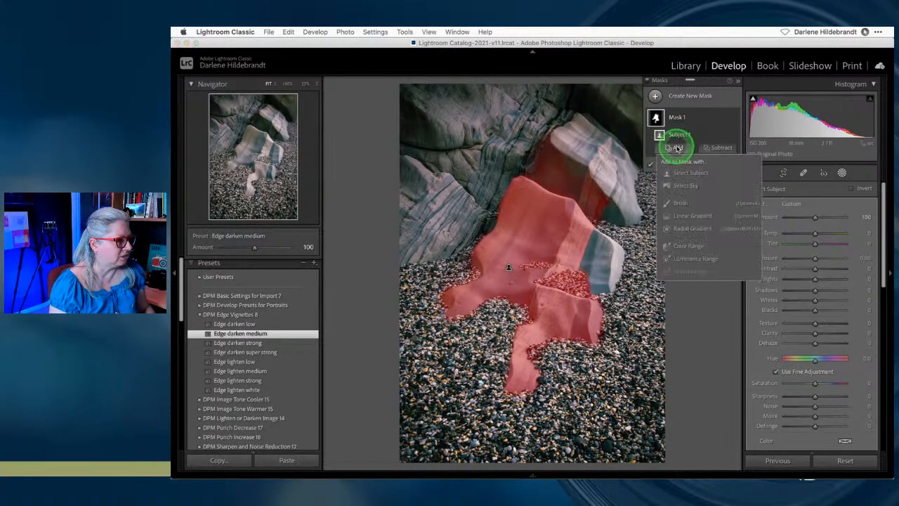
pyautogui.click(688, 225)
pyautogui.moveTo(586, 263)
pyautogui.mouseDown()
pyautogui.moveTo(594, 257)
pyautogui.moveTo(594, 273)
pyautogui.moveTo(617, 283)
pyautogui.moveTo(616, 293)
pyautogui.moveTo(610, 277)
pyautogui.mouseUp()
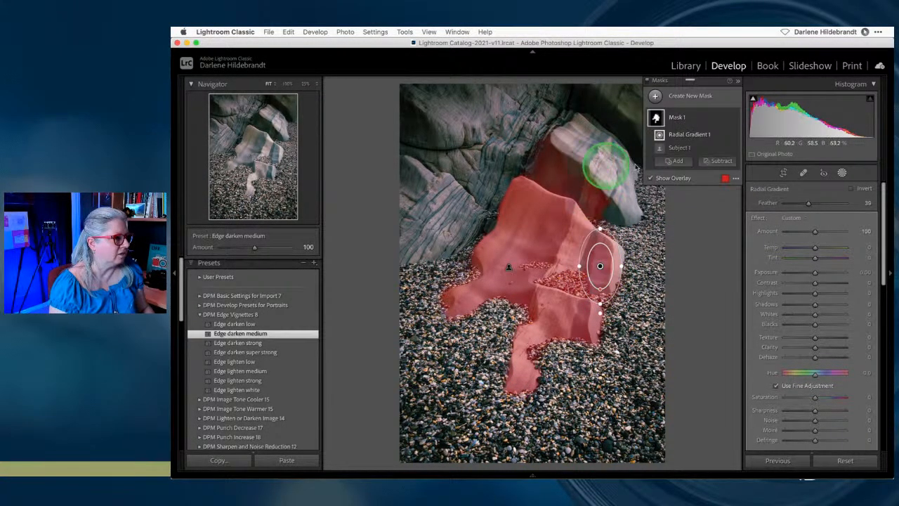
# - Add a second, larger Radial Gradient to the mask and move it down to cover the striped rock behind the central one
pyautogui.click(676, 161)
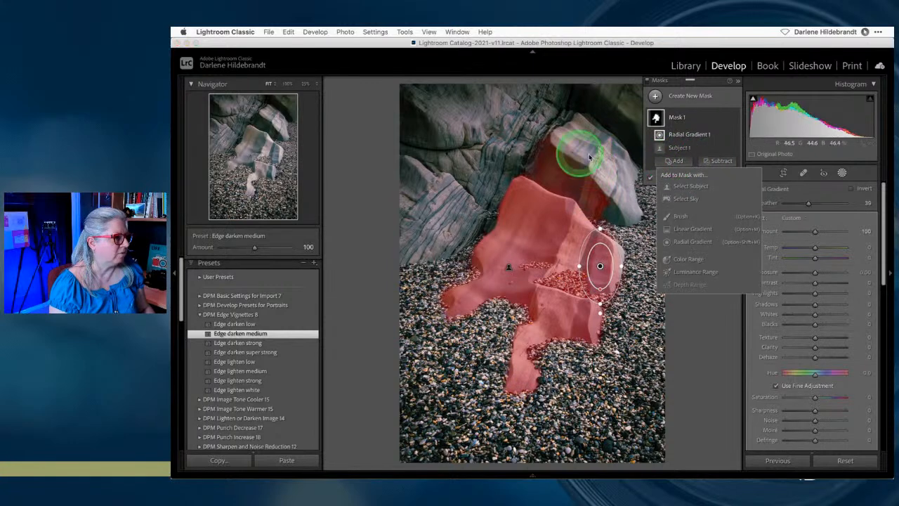
pyautogui.click(685, 239)
pyautogui.moveTo(589, 137); pyautogui.dragTo(638, 202)
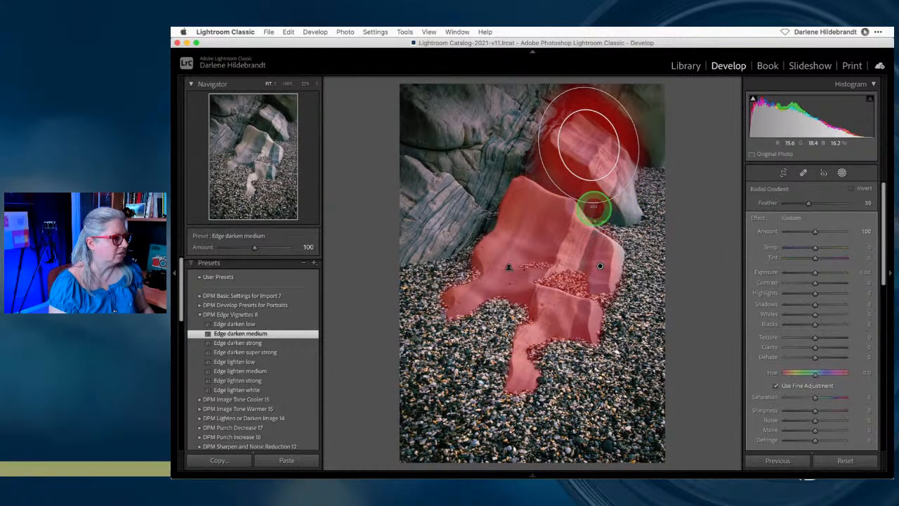
pyautogui.moveTo(588, 149); pyautogui.dragTo(587, 182)
# - Adjust the rock mask to Exposure 0.23, Contrast 15, Blacks -19, Texture 27 and Clarity 16
pyautogui.click(706, 123)
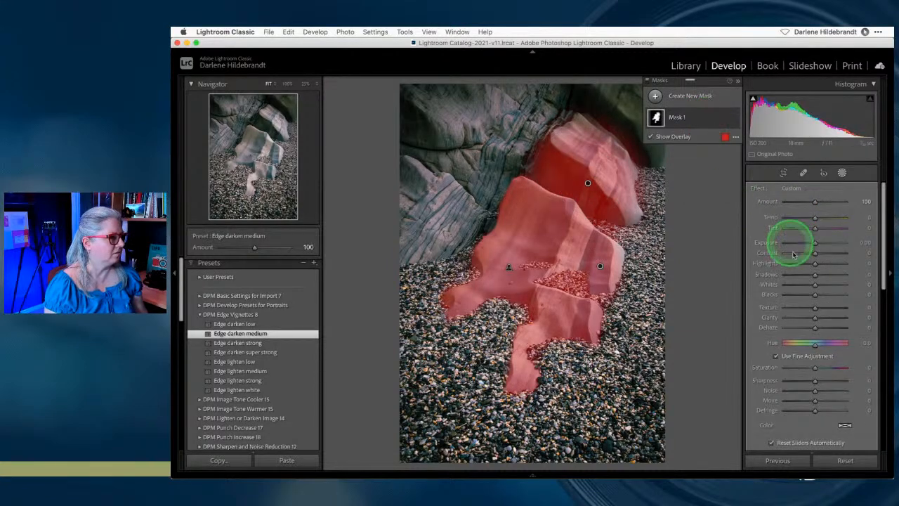
pyautogui.moveTo(816, 243); pyautogui.dragTo(817, 243)
pyautogui.moveTo(815, 294); pyautogui.dragTo(810, 296)
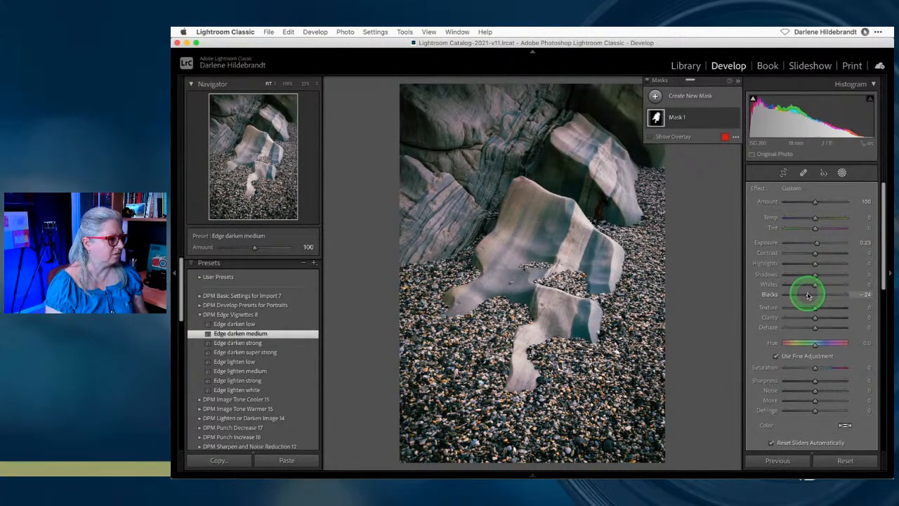
pyautogui.moveTo(807, 294); pyautogui.dragTo(808, 295)
pyautogui.moveTo(814, 253); pyautogui.dragTo(817, 254)
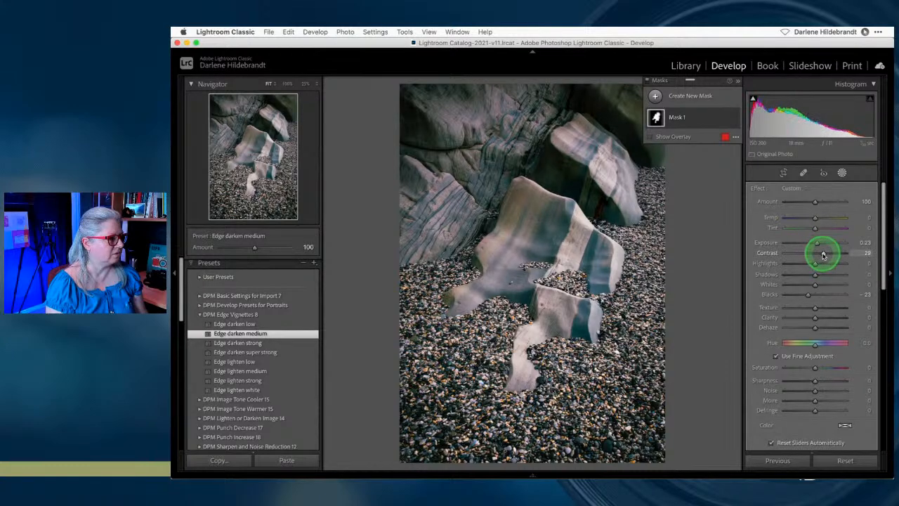
pyautogui.moveTo(820, 254); pyautogui.dragTo(810, 257)
pyautogui.moveTo(807, 295); pyautogui.dragTo(820, 318)
pyautogui.click(816, 318)
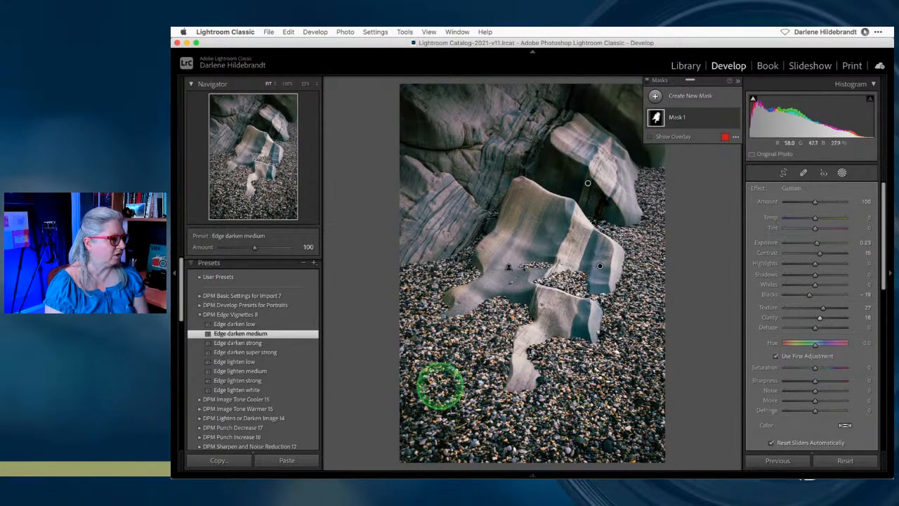
# - Duplicate and invert the rock mask, and darken the surroundings with Exposure -0.16 and Highlights -30
pyautogui.click(700, 120)
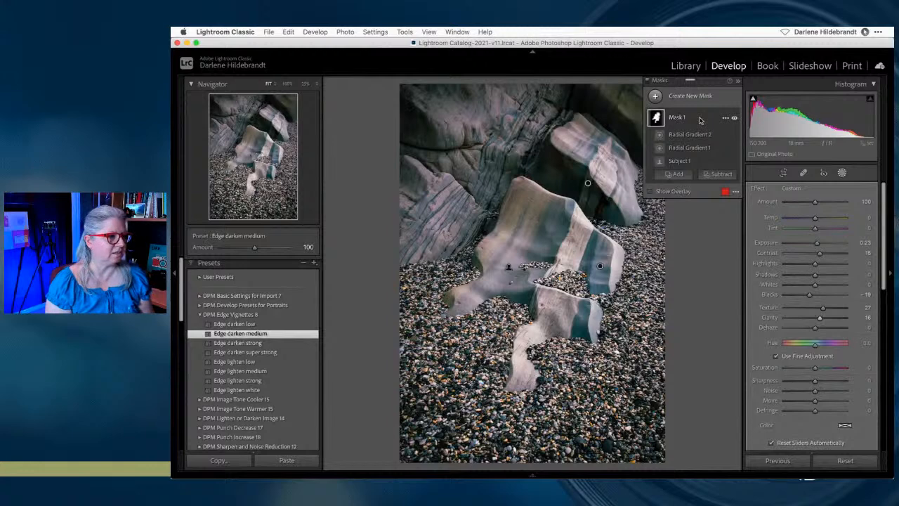
pyautogui.click(726, 118)
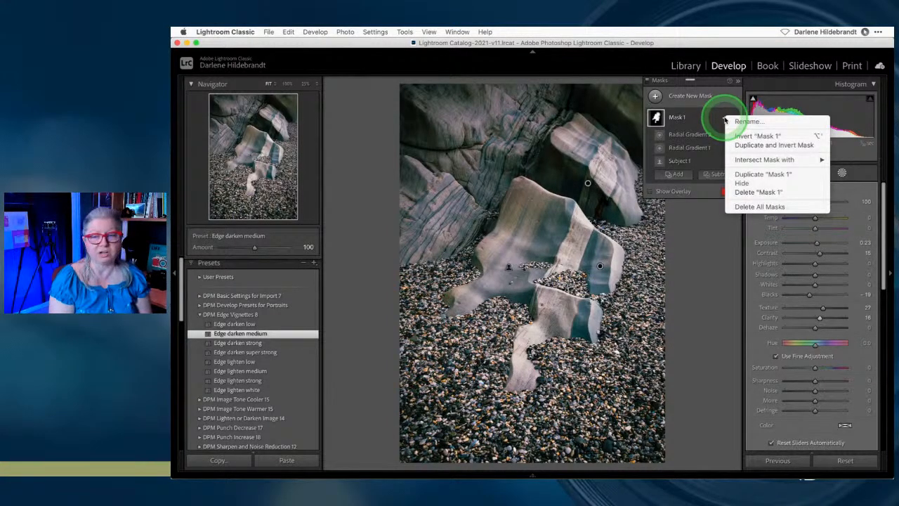
pyautogui.click(746, 145)
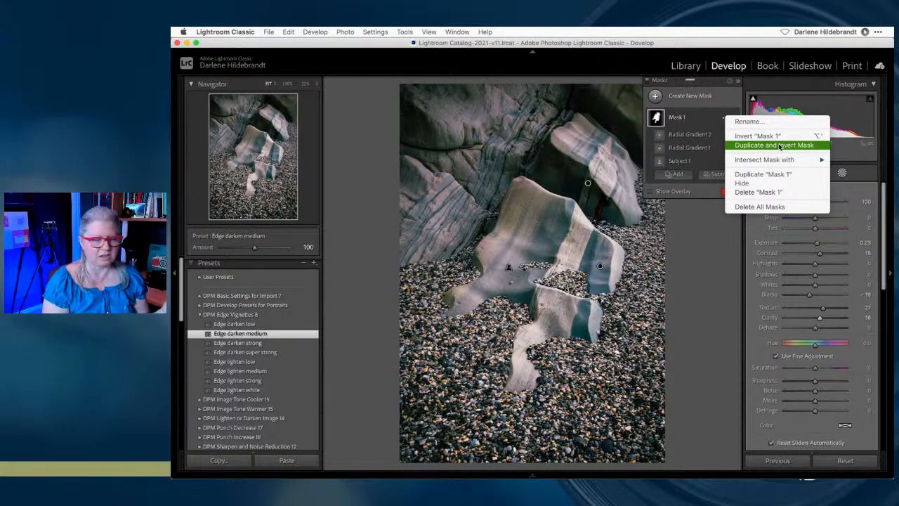
pyautogui.click(782, 147)
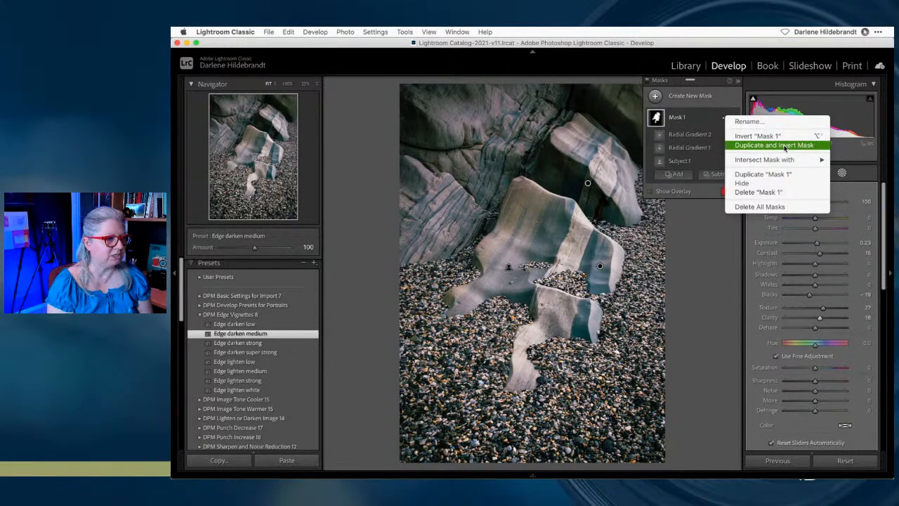
pyautogui.click(669, 162)
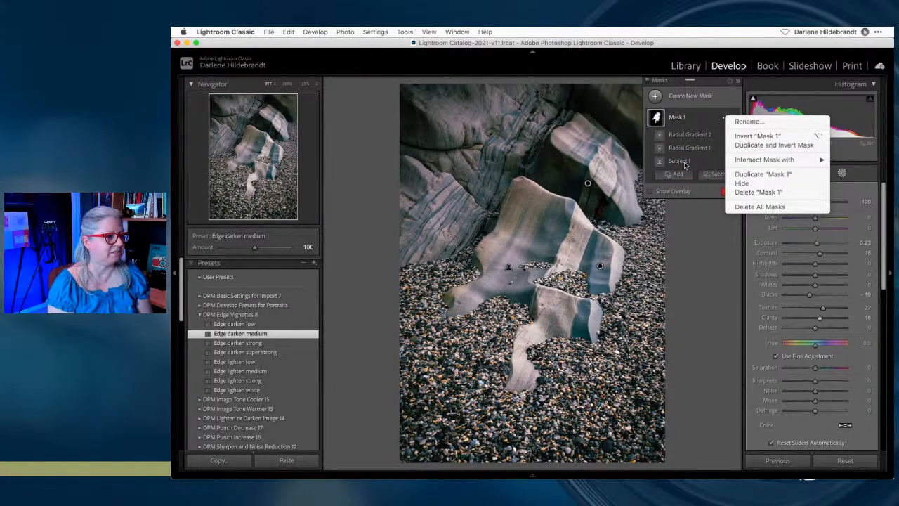
pyautogui.click(769, 146)
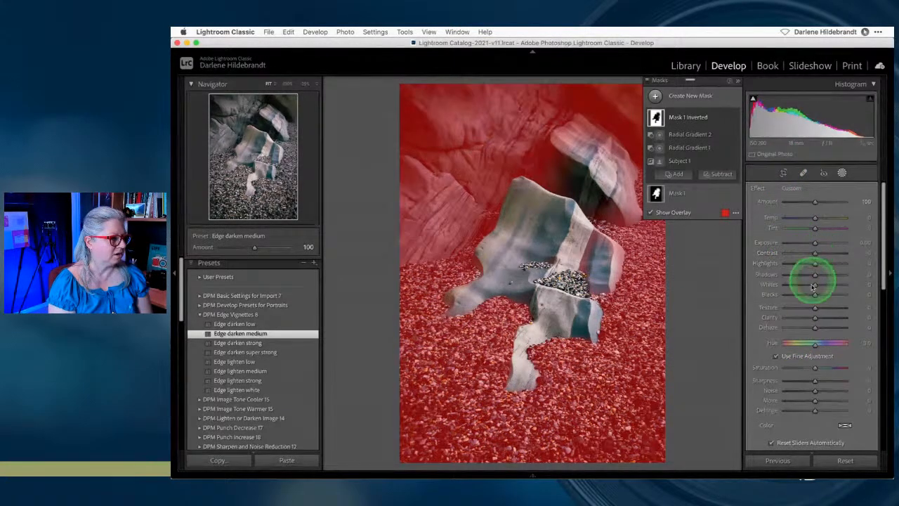
pyautogui.press('o')
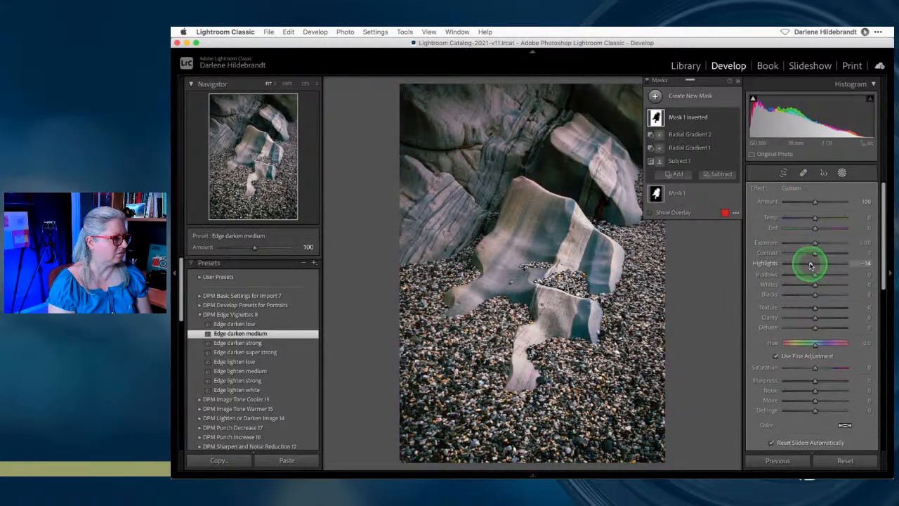
pyautogui.moveTo(804, 264); pyautogui.dragTo(814, 244)
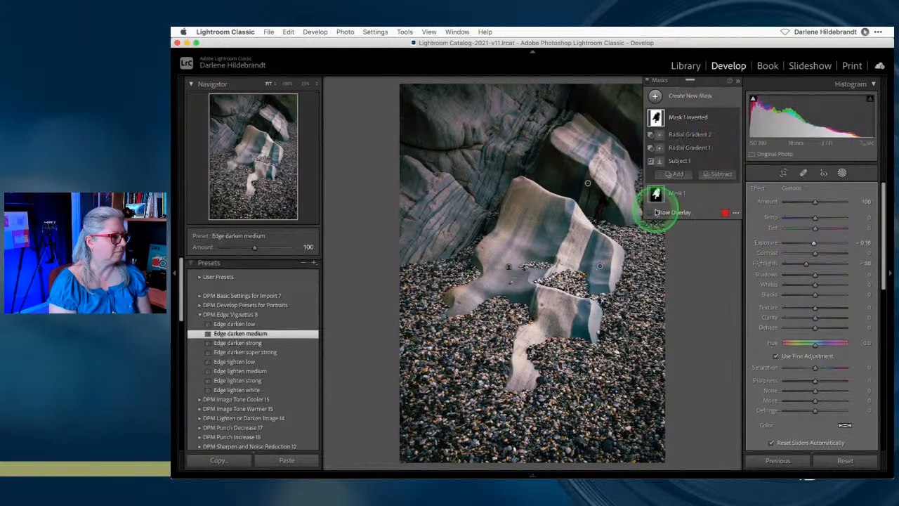
# - Compare the photo with all mask adjustments off and on
pyautogui.scroll(-3, 791, 280)
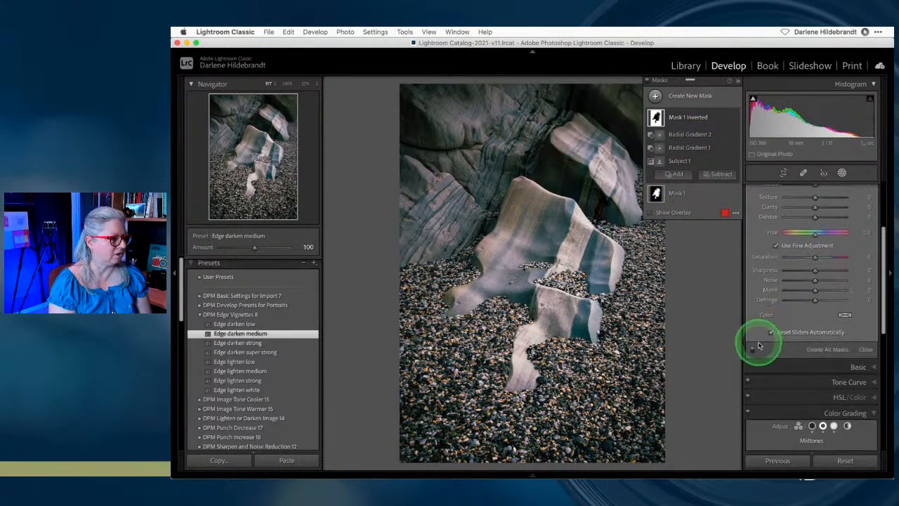
pyautogui.click(752, 349)
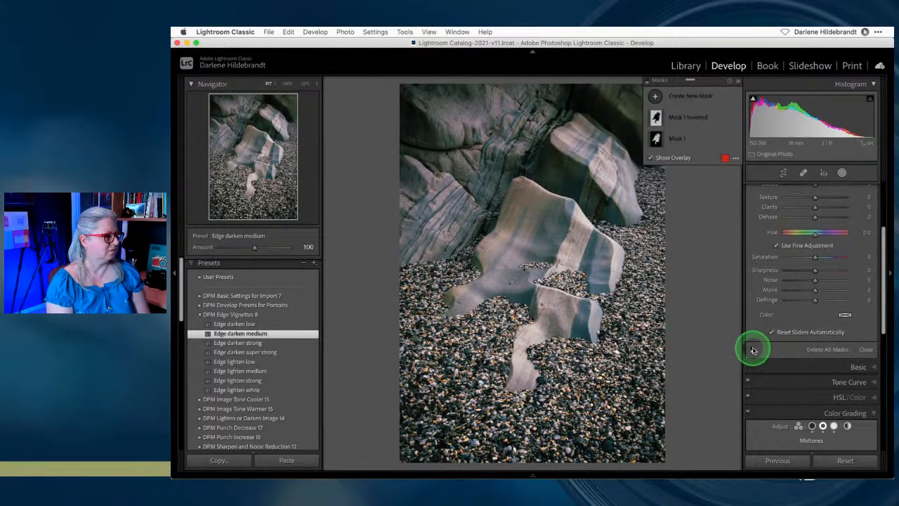
pyautogui.click(752, 350)
pyautogui.click(752, 350)
pyautogui.click(752, 350)
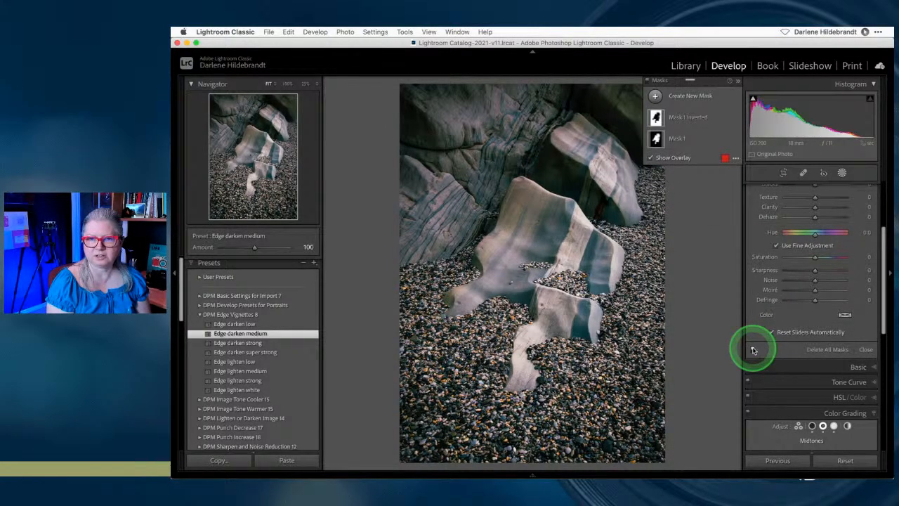
pyautogui.click(753, 350)
pyautogui.click(752, 350)
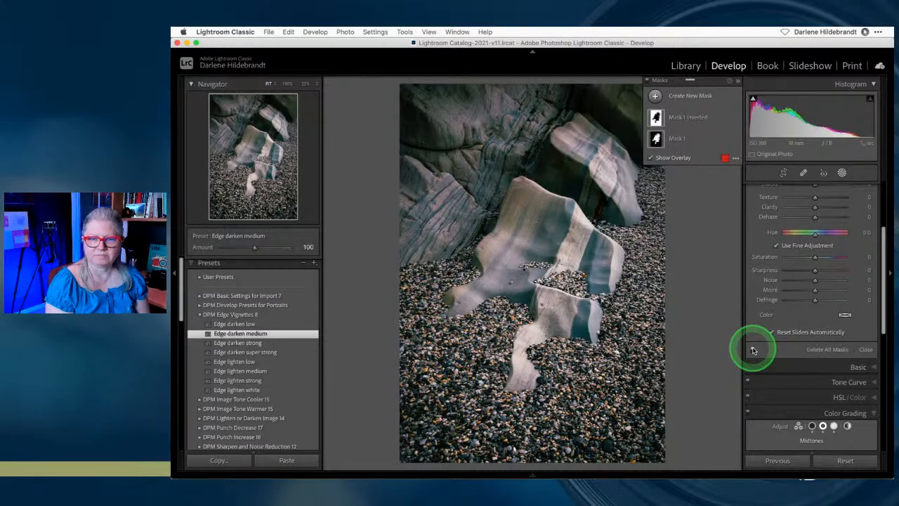
# - Set the inverted mask's Highlights to about -21, lower its Exposure slightly, and finish masking
pyautogui.click(696, 119)
pyautogui.scroll(5, 779, 239)
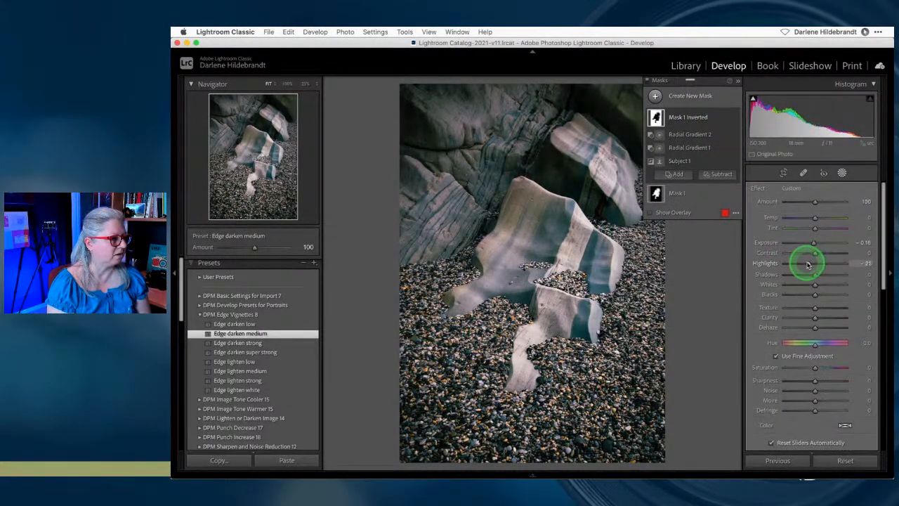
pyautogui.moveTo(813, 244); pyautogui.dragTo(812, 243)
pyautogui.click(839, 175)
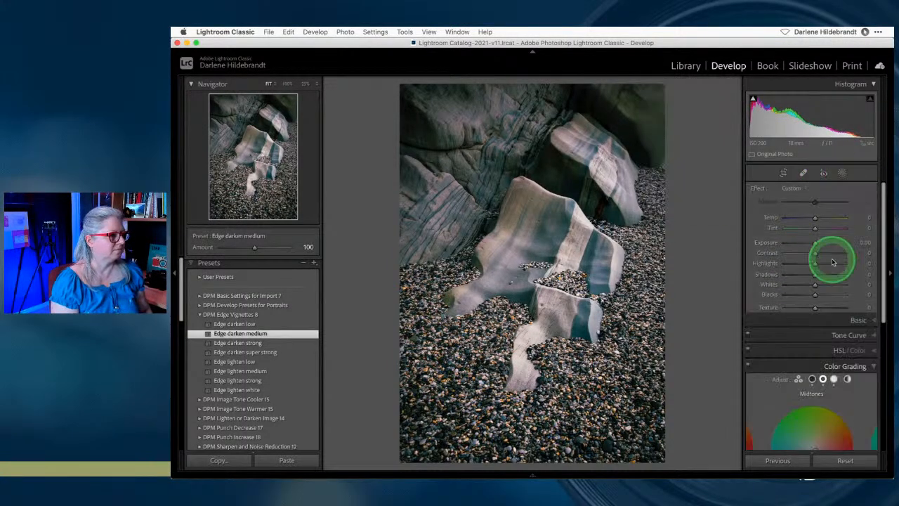
# - Dim the interface with Lights Out and compare the photo before and after the edits
pyautogui.press('l')
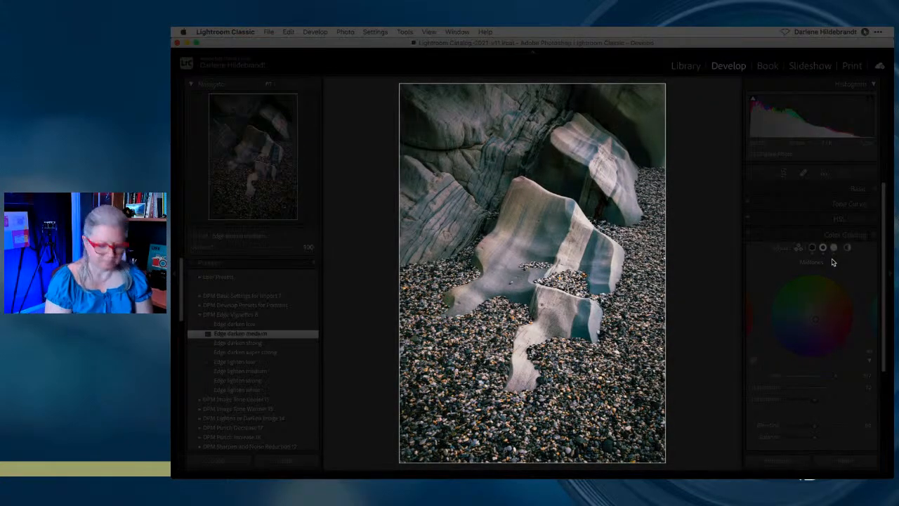
pyautogui.press('\\')
pyautogui.press('\\')
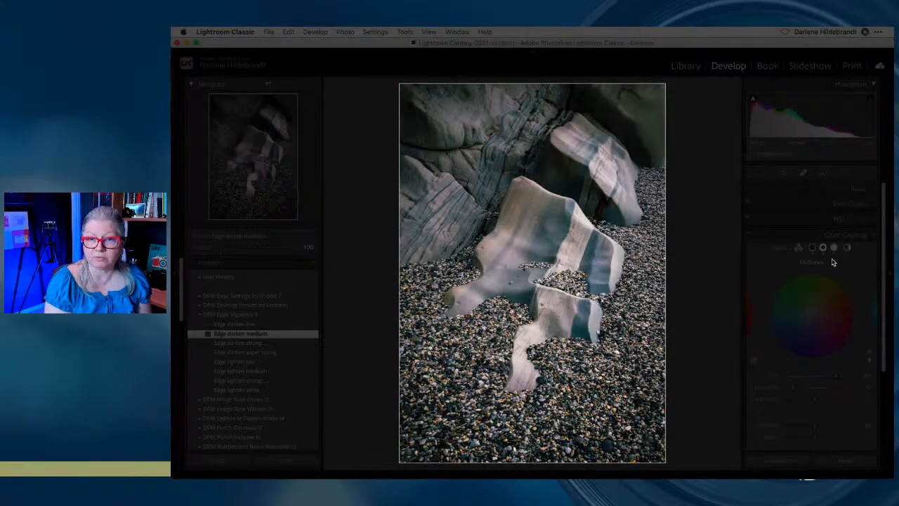
pyautogui.press('\\')
pyautogui.press('\\')
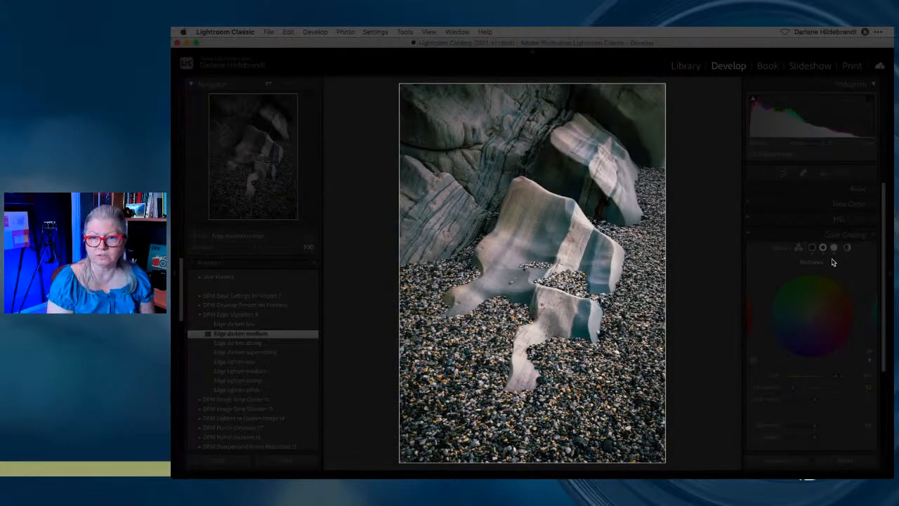
pyautogui.press('\\')
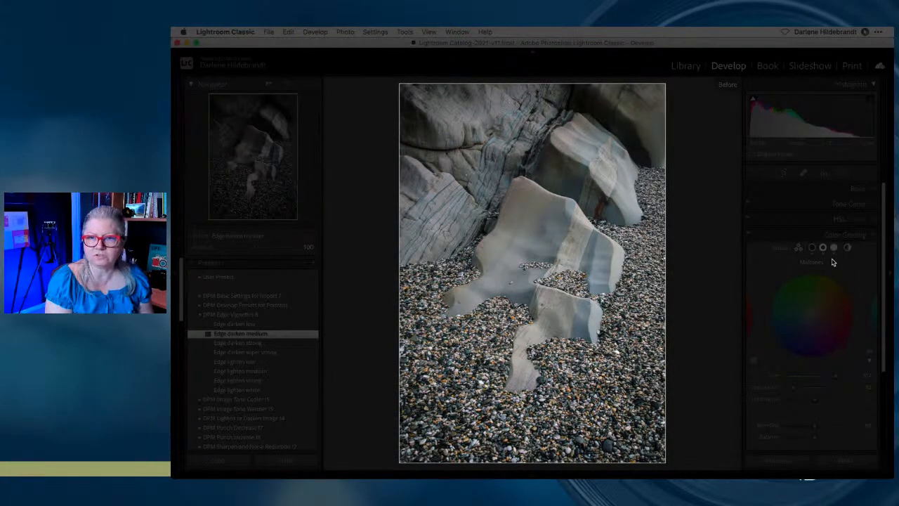
pyautogui.press('\\')
pyautogui.press('l')
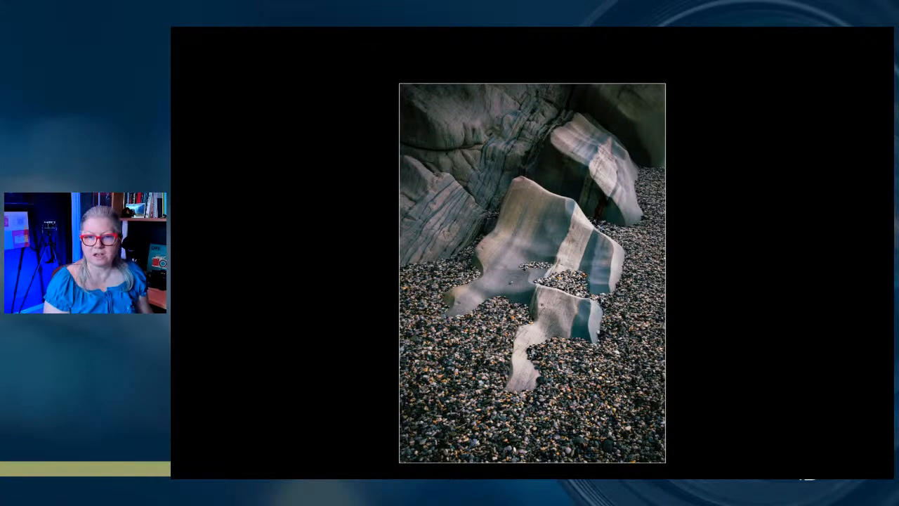
pyautogui.press('l')
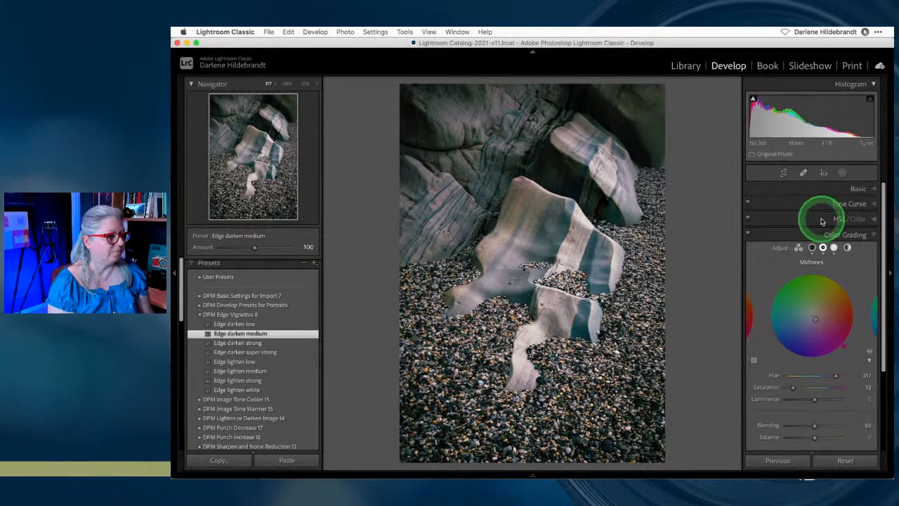
# - Compare the photo with the HSL luminance adjustments off and on
pyautogui.click(822, 222)
pyautogui.click(747, 219)
pyautogui.click(749, 220)
pyautogui.click(749, 220)
pyautogui.click(750, 219)
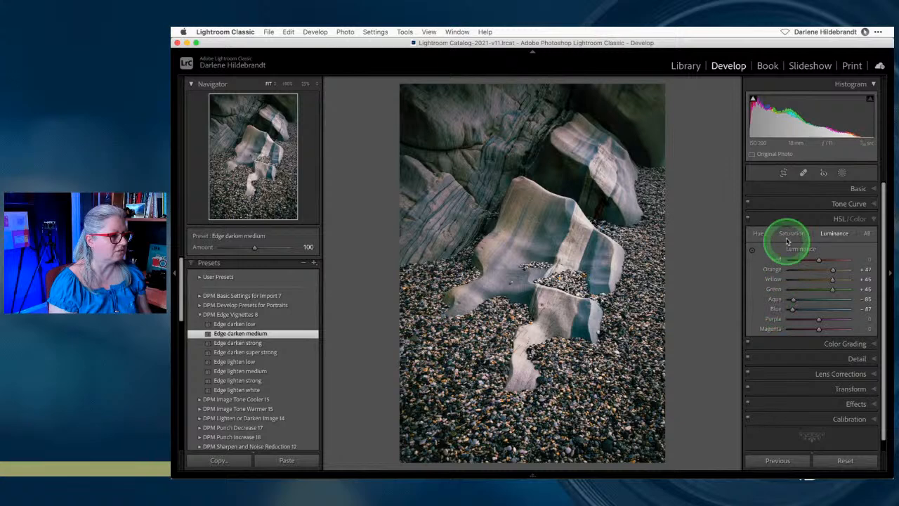
# - Compare the photo with the Color Grading adjustments off and on
pyautogui.click(809, 351)
pyautogui.click(748, 232)
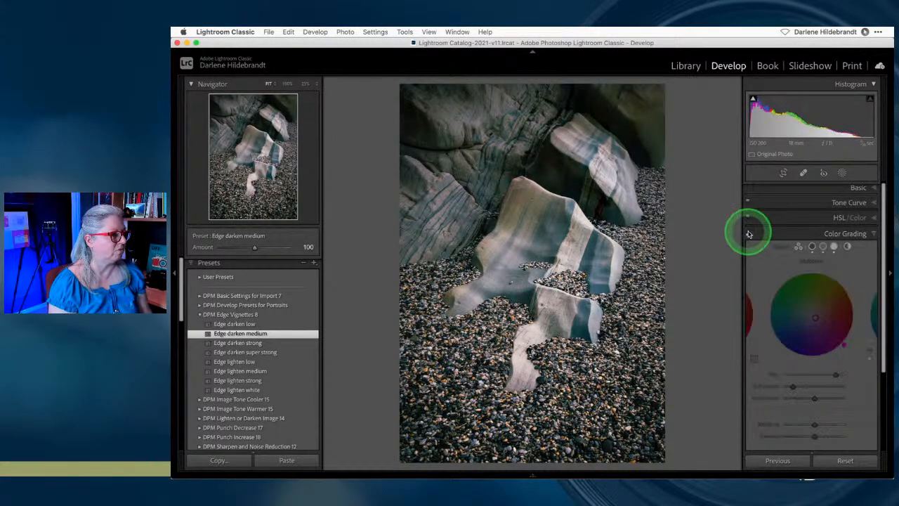
pyautogui.click(748, 233)
pyautogui.click(748, 232)
pyautogui.click(747, 232)
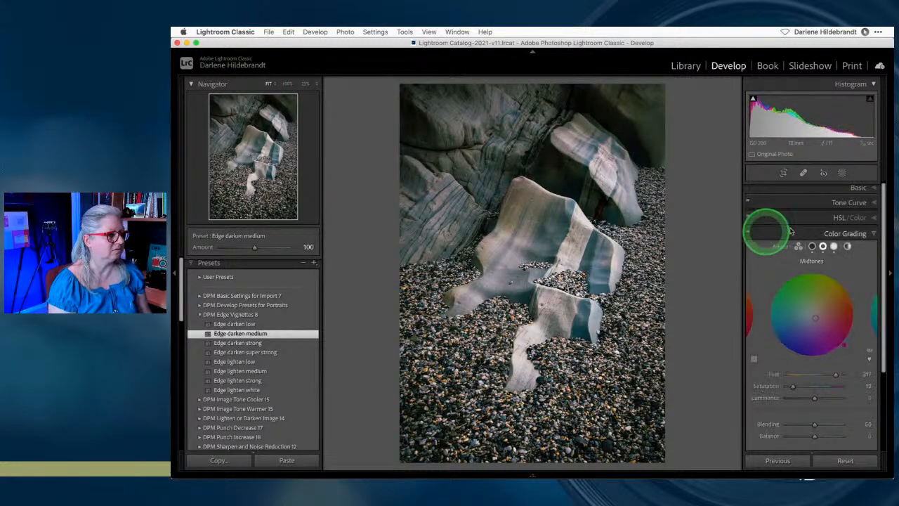
# - Compare the photo with the Tone Curve off and on, and check the Before view against the edited version
pyautogui.click(848, 203)
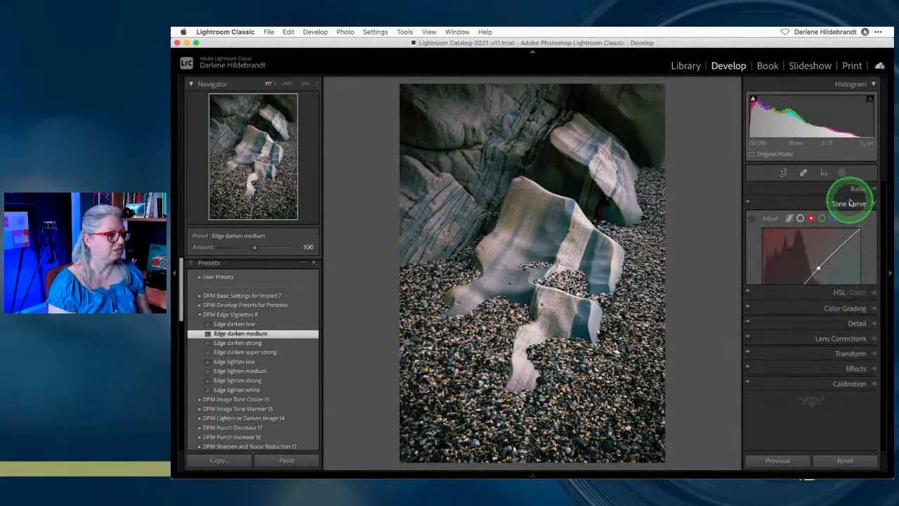
pyautogui.click(747, 204)
pyautogui.click(748, 204)
pyautogui.click(748, 203)
pyautogui.click(748, 203)
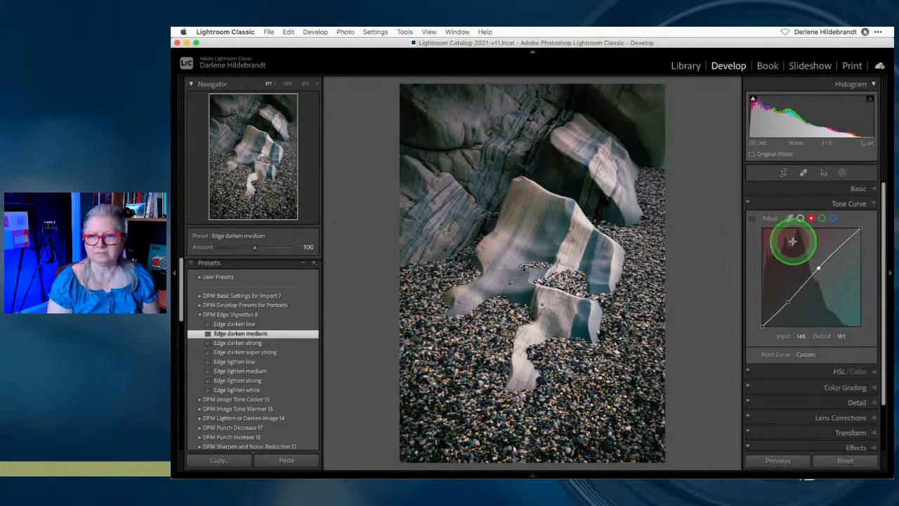
pyautogui.press('\\')
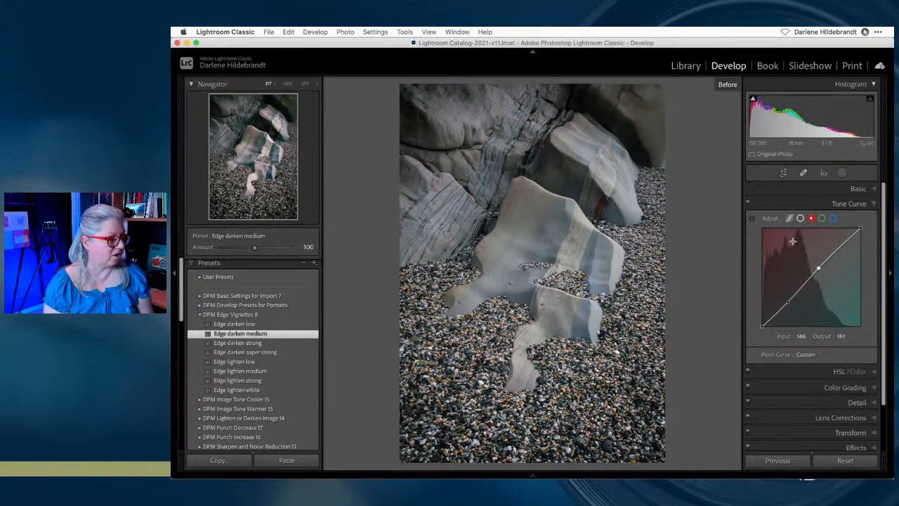
pyautogui.press('\\')
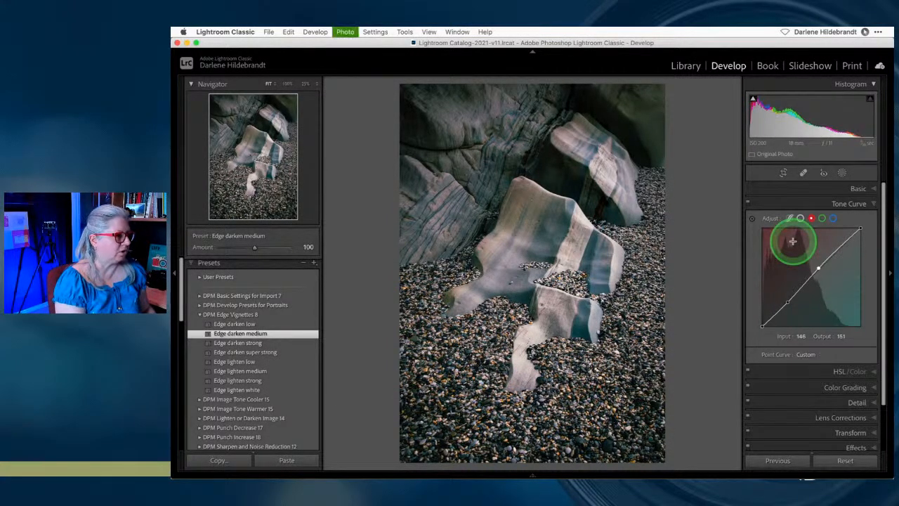
# - Convert a new virtual copy of the edited rocks photo to Black & White and open its Black & White Mix
pyautogui.press('super+apostrophe')
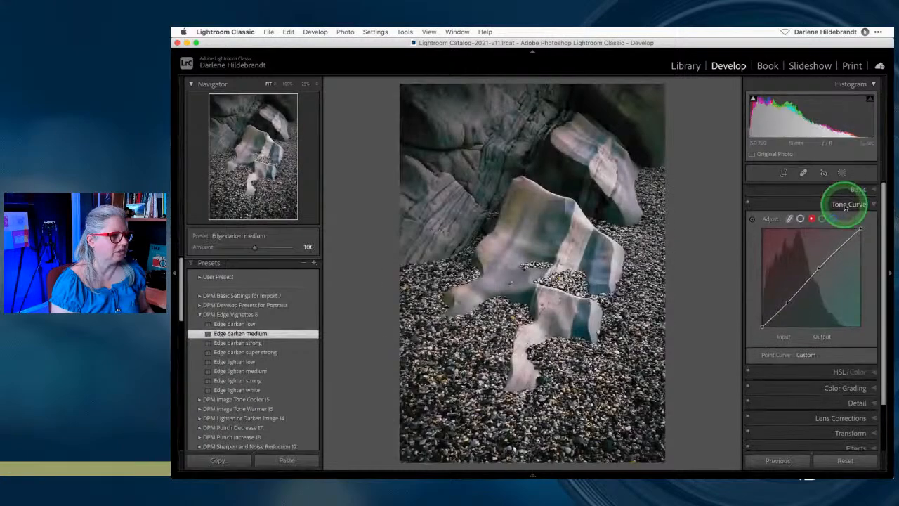
pyautogui.click(858, 189)
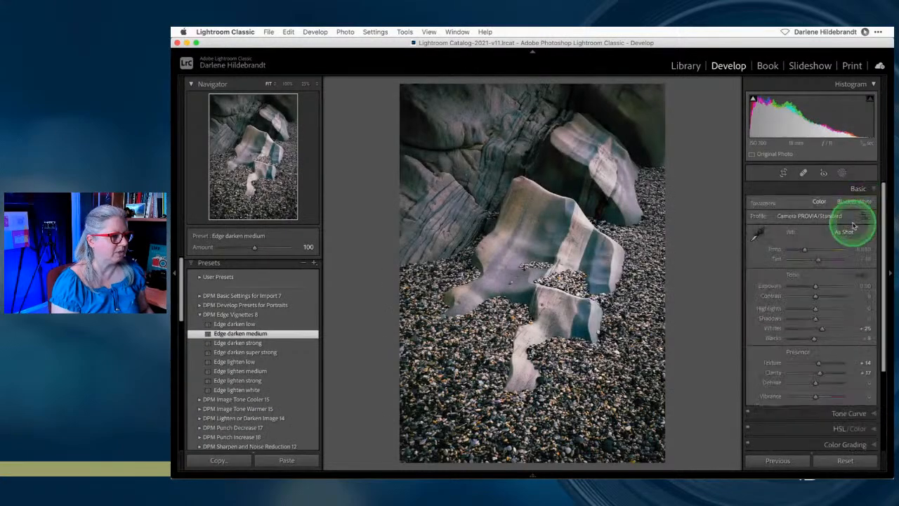
pyautogui.click(826, 259)
pyautogui.scroll(-3, 807, 316)
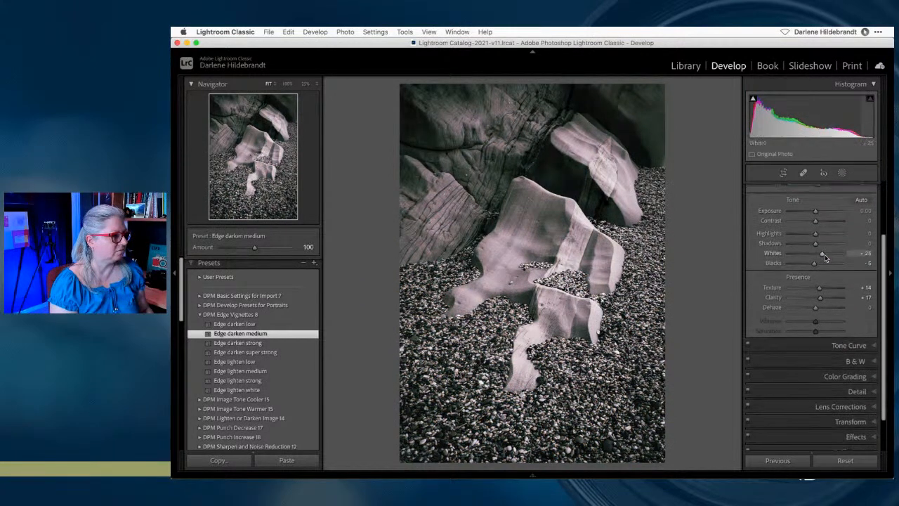
pyautogui.click(825, 355)
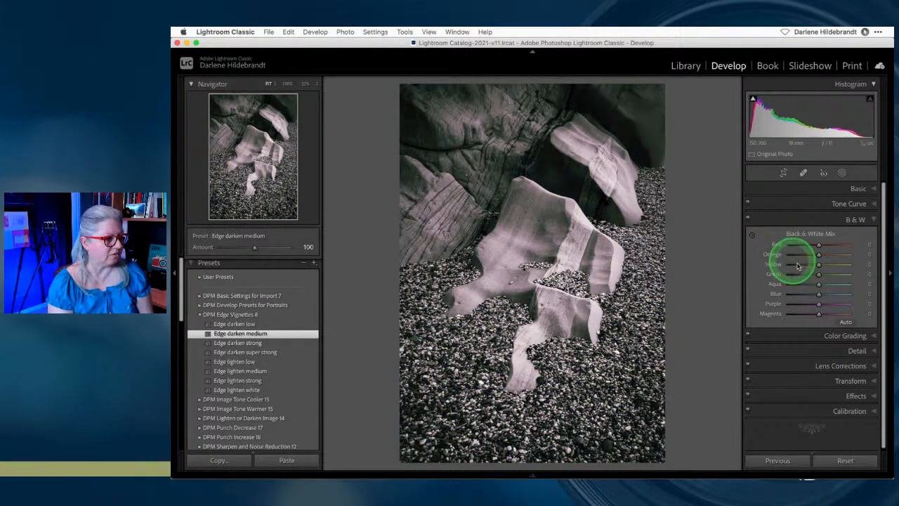
# - Adjust the Black & White Mix to Red +19, Orange -33, Yellow -18, Aqua -76 and Purple +4, and strongly darken Blue
pyautogui.moveTo(818, 294); pyautogui.dragTo(813, 265)
pyautogui.moveTo(818, 254)
pyautogui.mouseDown()
pyautogui.moveTo(838, 255)
pyautogui.moveTo(805, 256)
pyautogui.moveTo(806, 267)
pyautogui.moveTo(834, 265)
pyautogui.moveTo(805, 258)
pyautogui.moveTo(822, 257)
pyautogui.moveTo(810, 257)
pyautogui.moveTo(816, 266)
pyautogui.moveTo(817, 245)
pyautogui.moveTo(836, 241)
pyautogui.moveTo(823, 245)
pyautogui.mouseUp()
pyautogui.moveTo(818, 304)
pyautogui.mouseDown()
pyautogui.moveTo(837, 302)
pyautogui.moveTo(803, 296)
pyautogui.mouseUp()
pyautogui.moveTo(817, 296); pyautogui.dragTo(795, 296)
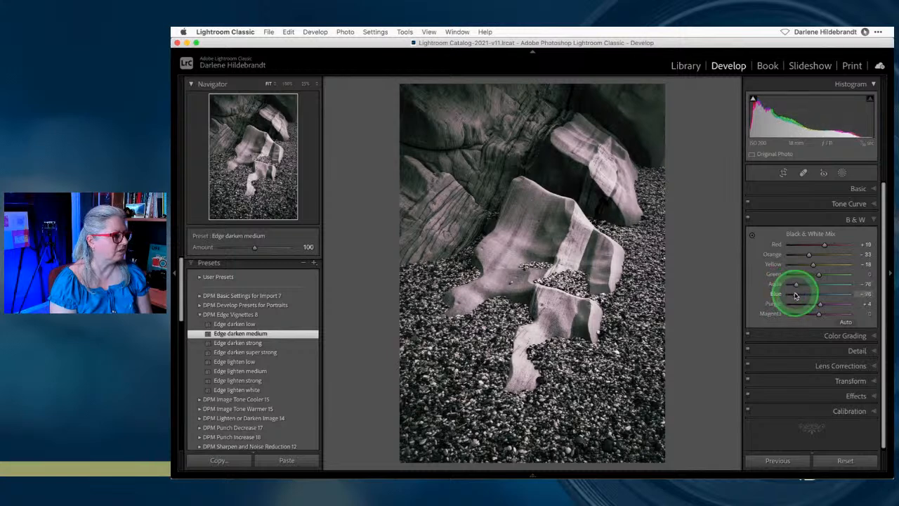
# - Set Whites to +30 and Blacks to -25 in the Basic adjustments of the black-and-white copy
pyautogui.click(858, 190)
pyautogui.moveTo(810, 337); pyautogui.dragTo(822, 330)
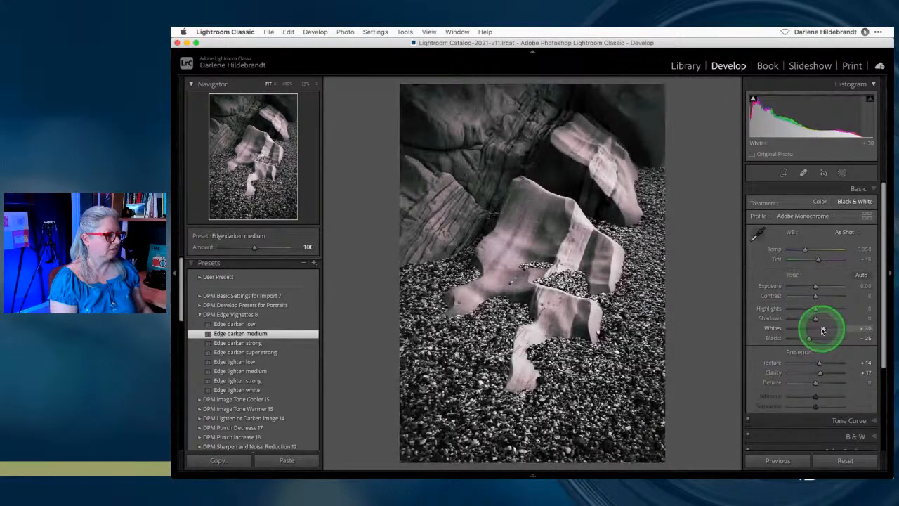
# - Compare the black-and-white copy with its Color Grading and Tone Curve adjustments off and on
pyautogui.scroll(-3, 821, 329)
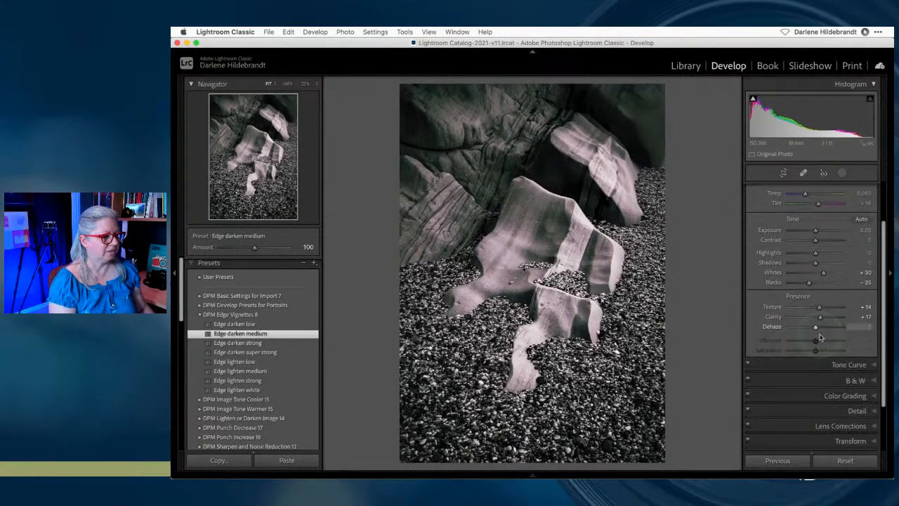
pyautogui.click(808, 394)
pyautogui.click(745, 242)
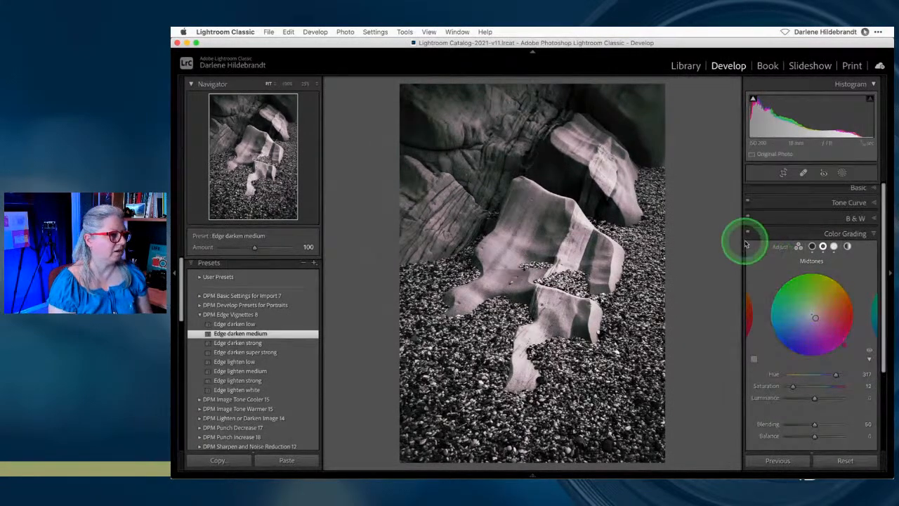
pyautogui.click(747, 235)
pyautogui.click(747, 234)
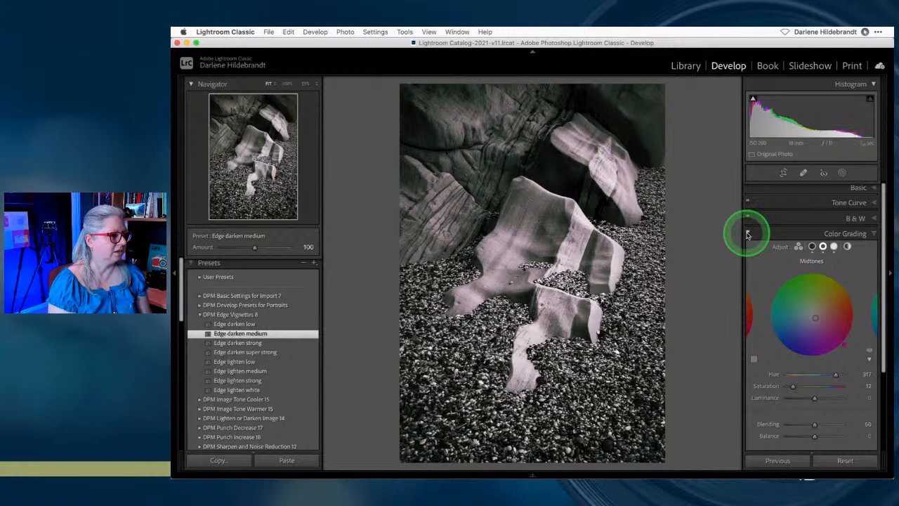
pyautogui.click(747, 204)
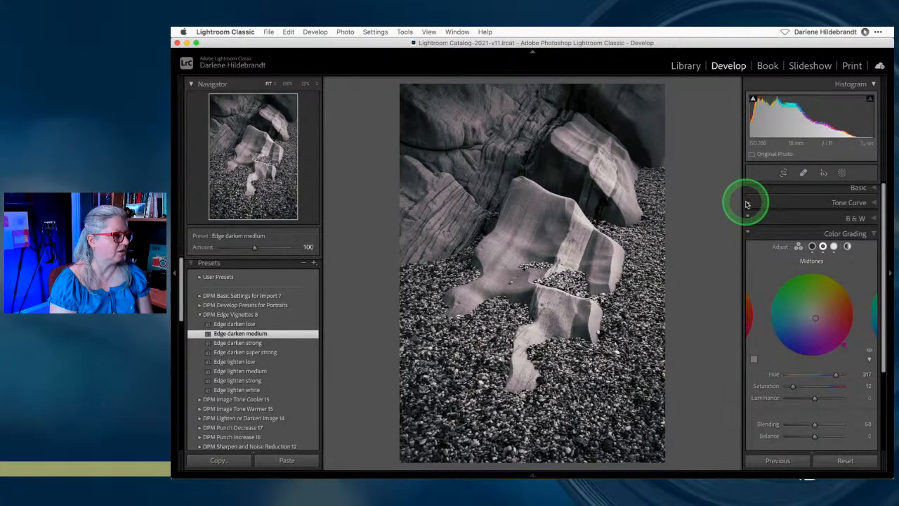
pyautogui.click(749, 233)
pyautogui.click(750, 233)
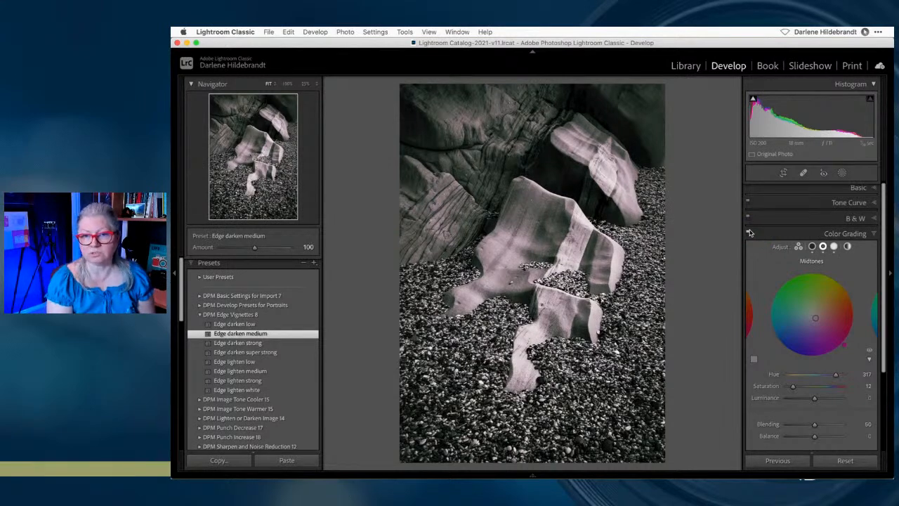
# - Compare the color and black-and-white copies of the rocks photo side by side in Survey view, and return to the grid
pyautogui.press('g')
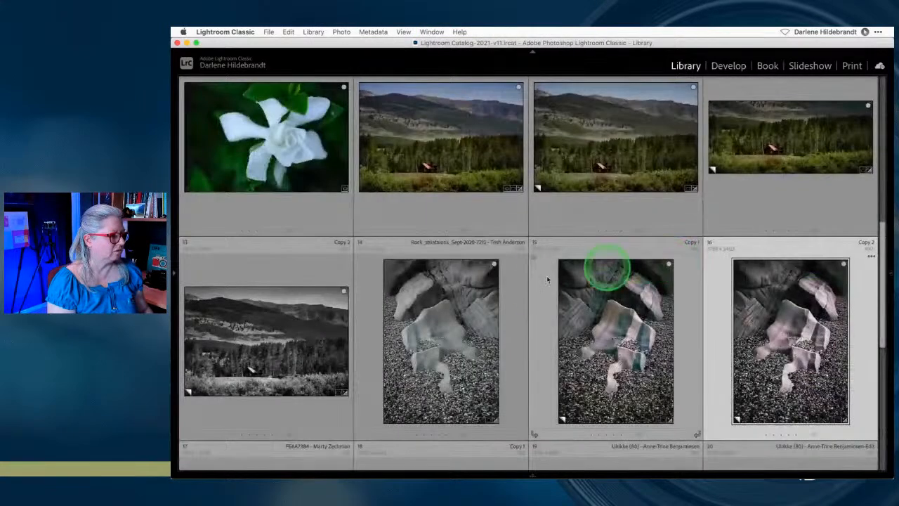
pyautogui.keyDown('super'); pyautogui.click(580, 346); pyautogui.keyUp('super')
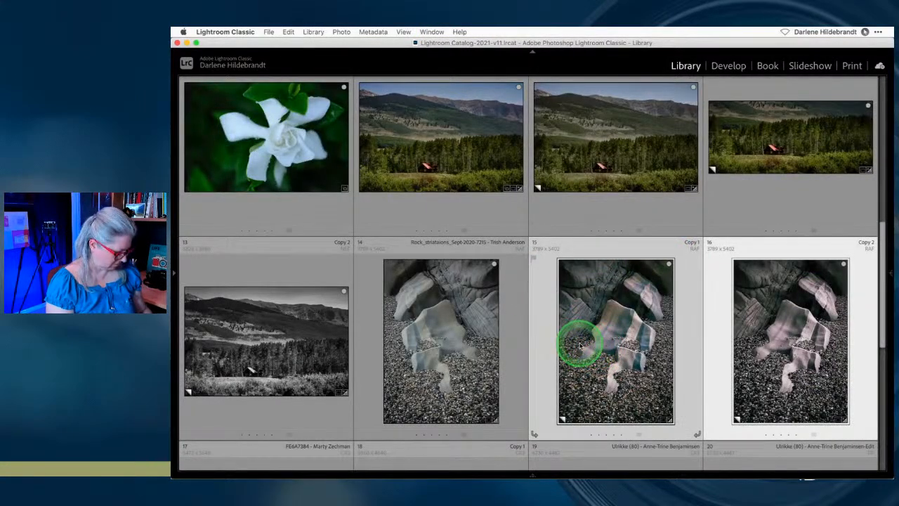
pyautogui.press('n')
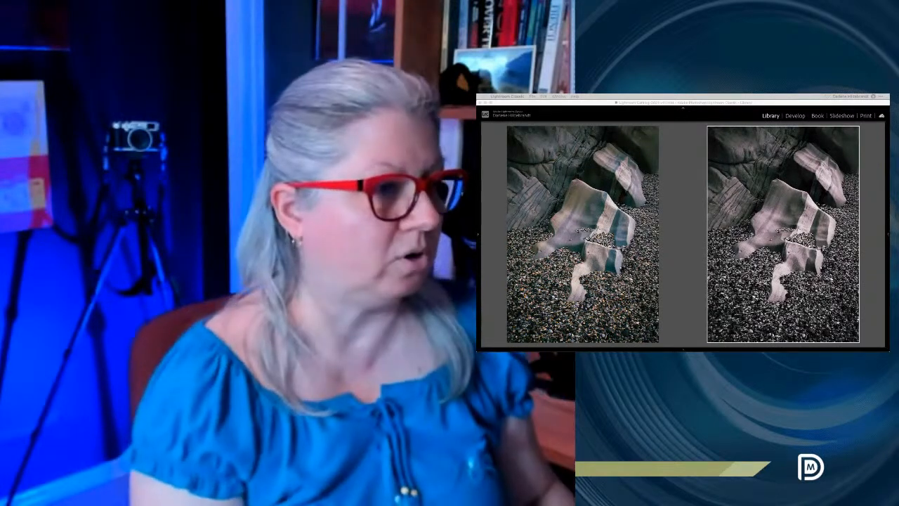
pyautogui.click(692, 239)
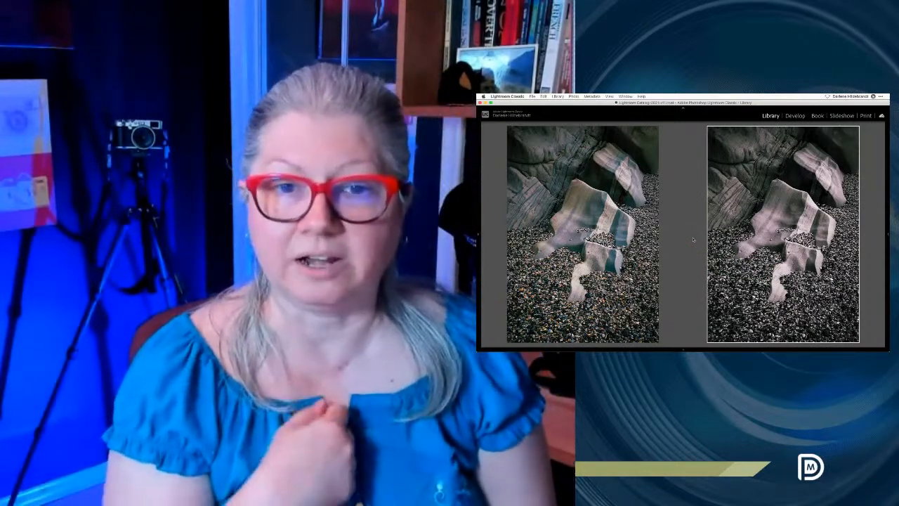
pyautogui.press('g')
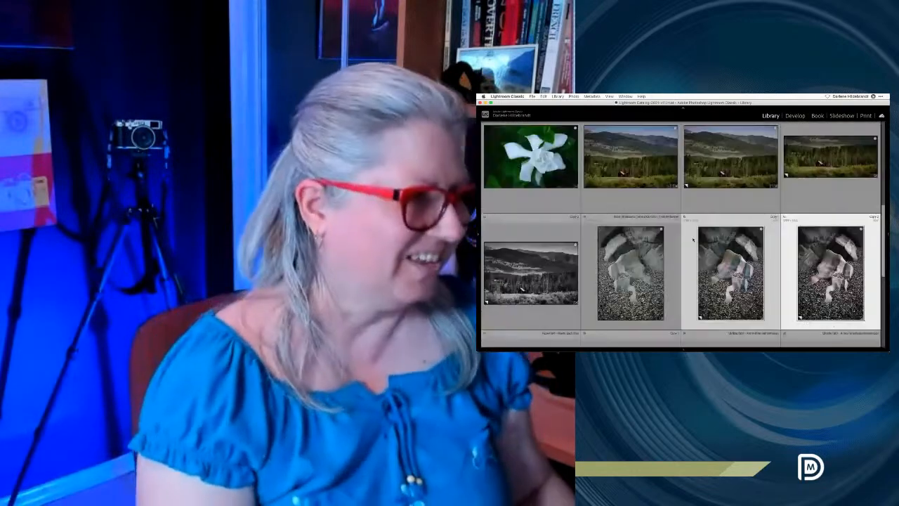
# - Open the Submit Your Photos slide with the digitalphotomentor.com/LIVE address at full size from the end of the library grid
pyautogui.click(688, 236)
pyautogui.click(672, 239)
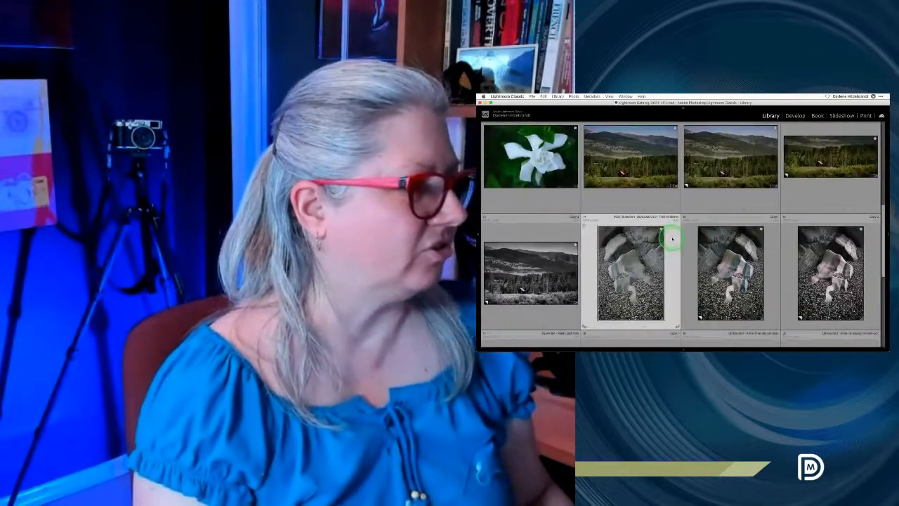
pyautogui.scroll(-3, 672, 239)
pyautogui.scroll(-2, 672, 238)
pyautogui.click(630, 286)
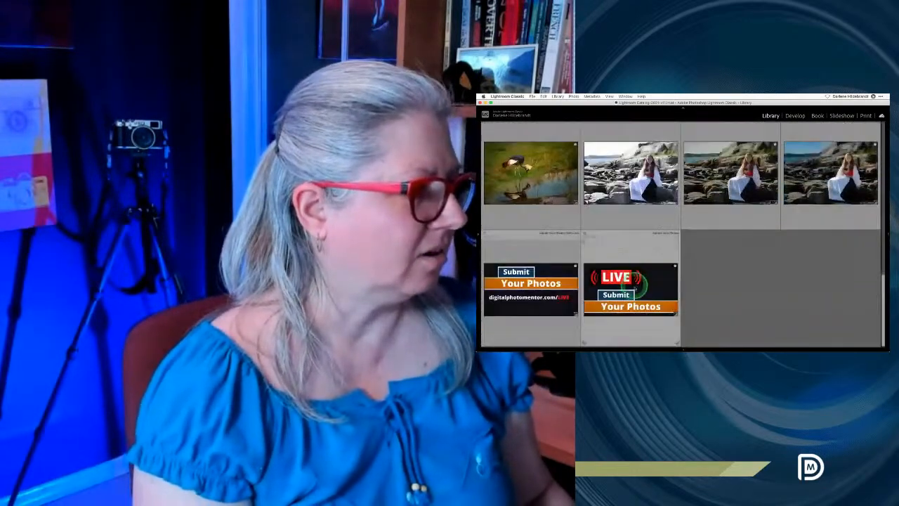
pyautogui.doubleClick(547, 275)
pyautogui.click(674, 280)
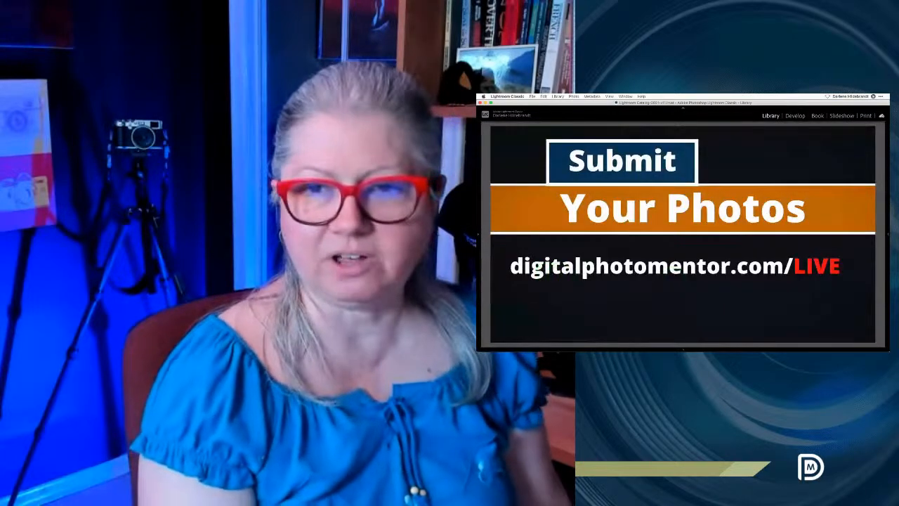